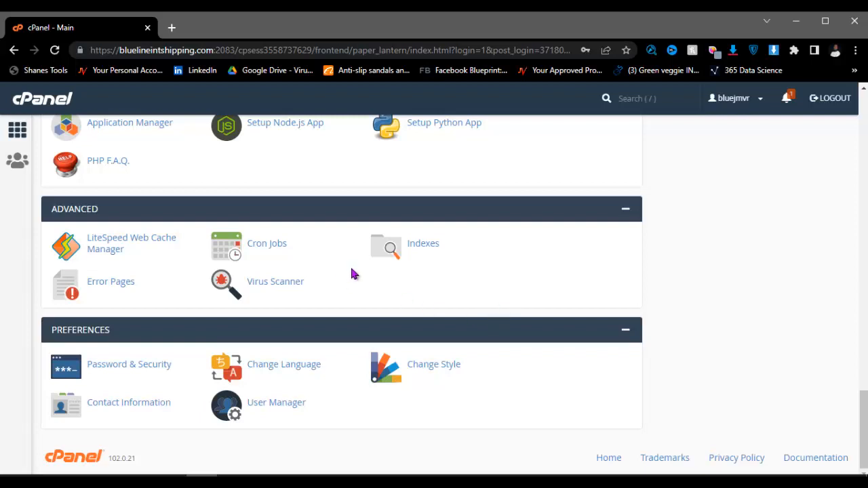
# Step: Bring the Notepad list of WoodMart build steps, from WordPress install to slider setup, over cPanel
pyautogui.scroll(15, 564, 280)
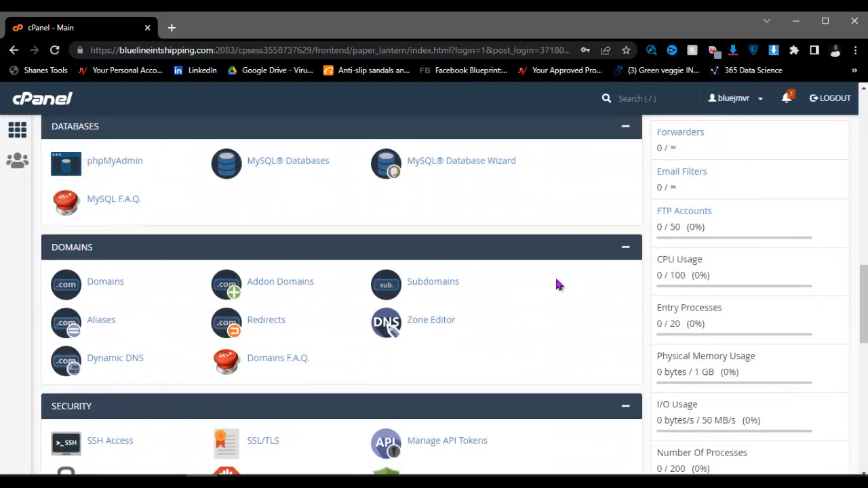
pyautogui.click(450, 481)
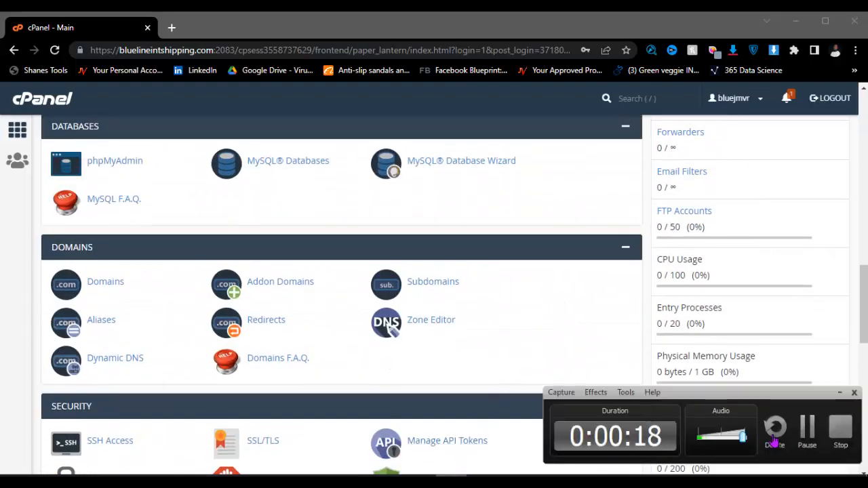
pyautogui.click(805, 436)
pyautogui.scroll(-6, 430, 295)
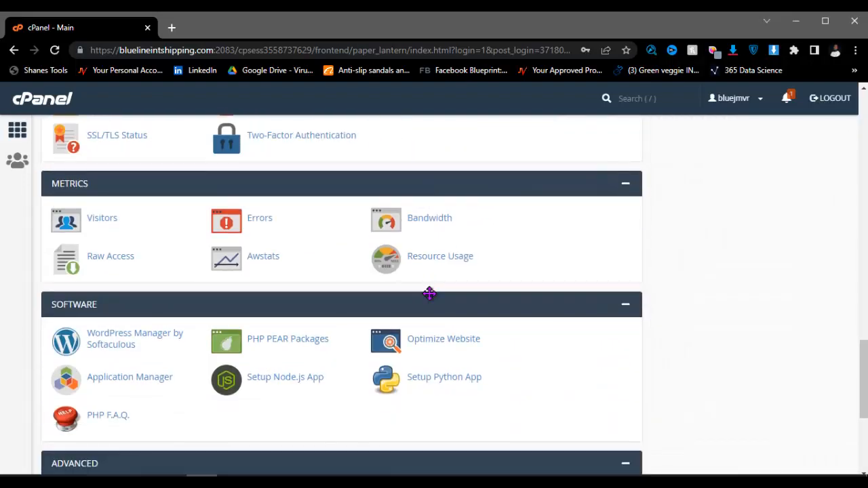
pyautogui.scroll(4, 429, 293)
pyautogui.scroll(10, 430, 293)
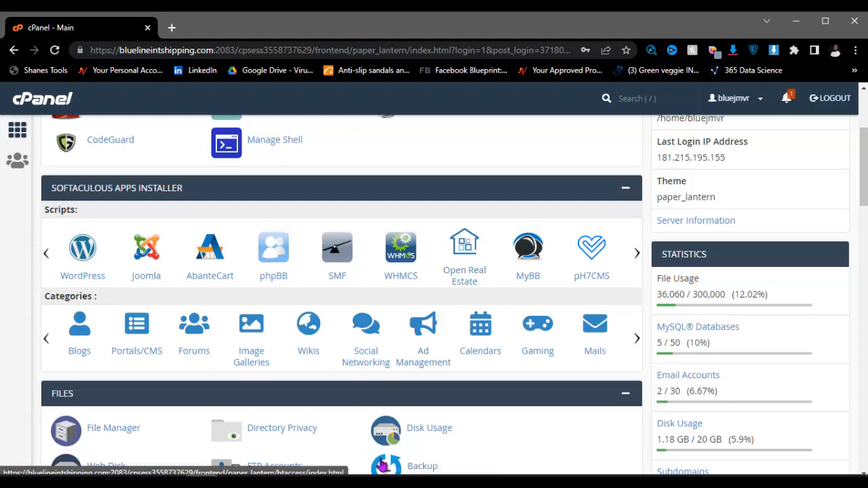
pyautogui.hotkey('alt', 'Tab')
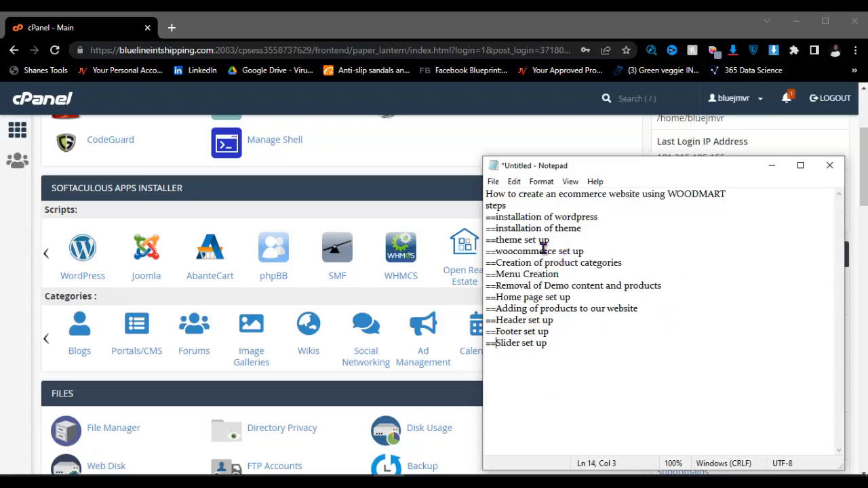
# Step: Minimize the Notepad steps list so the cPanel home page and Softaculous installer show
pyautogui.click(771, 165)
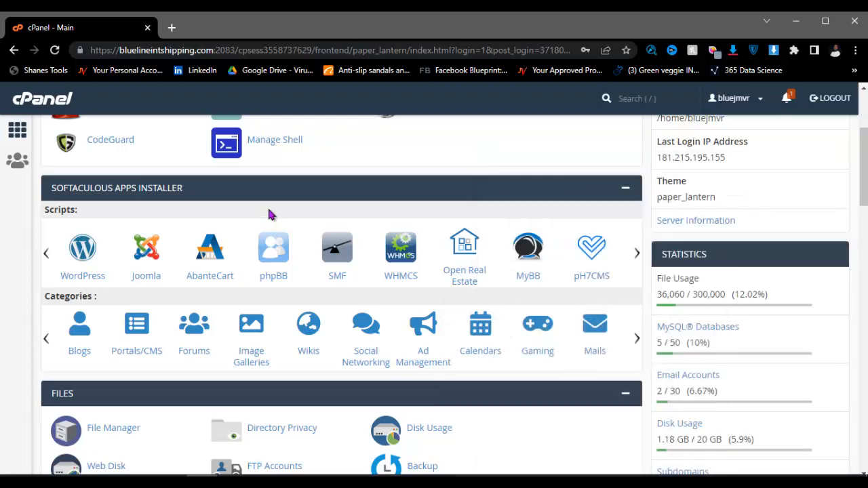
pyautogui.scroll(-3, 269, 212)
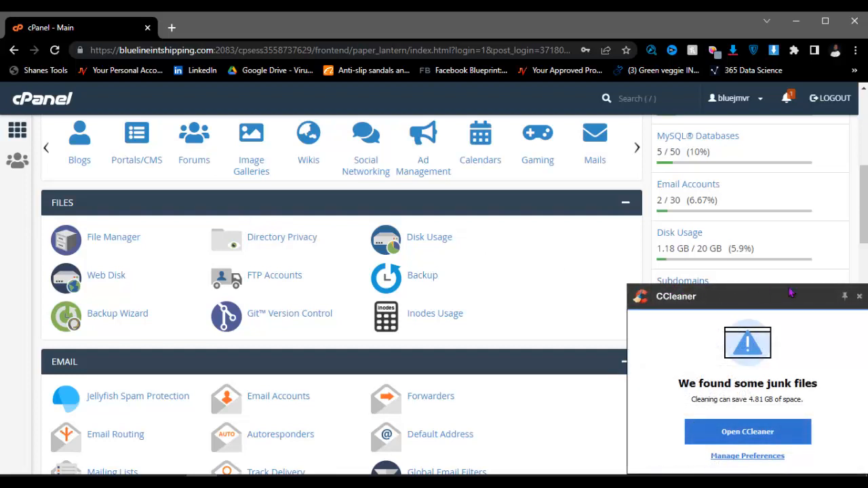
# Step: Dismiss the CCleaner junk-files notice and look over cPanel's Email, Databases and Domains tool groups
pyautogui.click(858, 297)
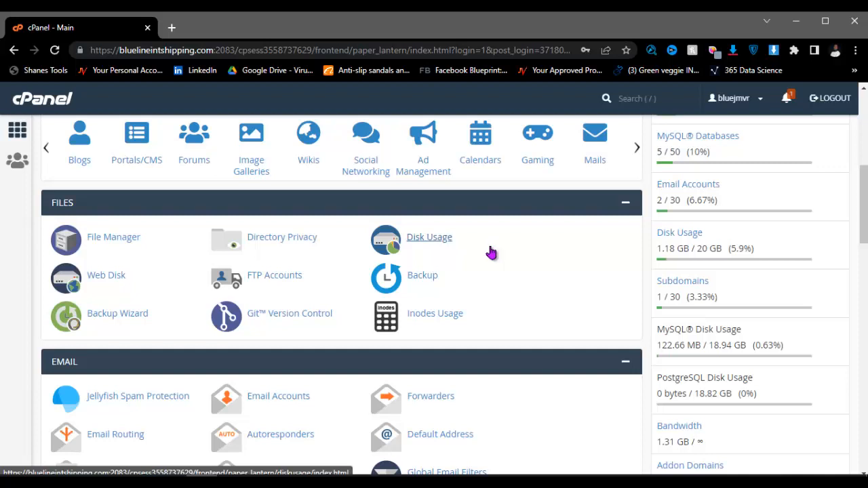
pyautogui.scroll(-8, 308, 332)
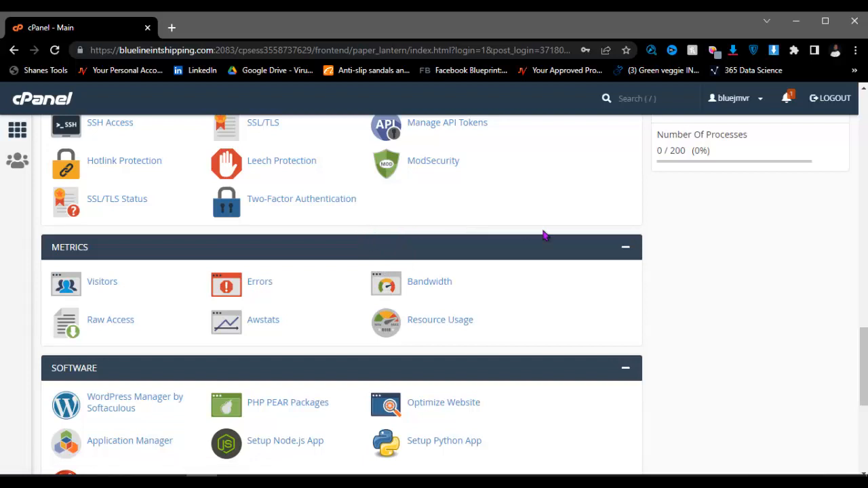
pyautogui.scroll(2, 500, 239)
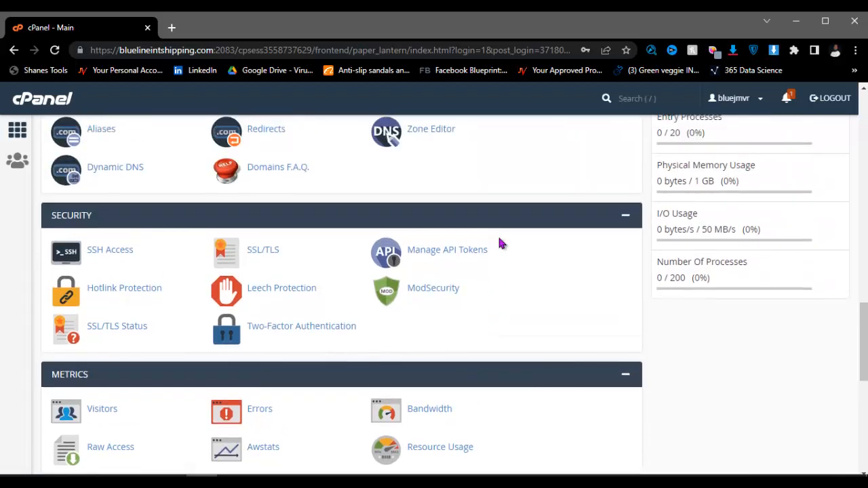
pyautogui.scroll(8, 513, 239)
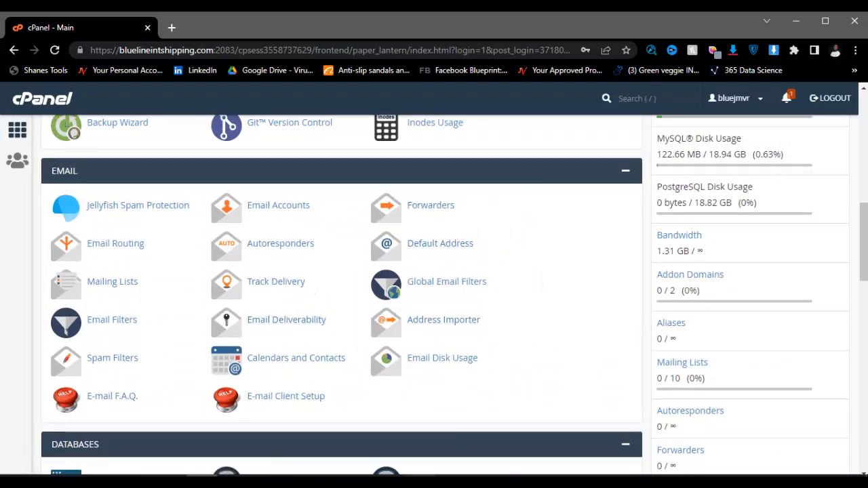
pyautogui.scroll(-4, 305, 333)
pyautogui.scroll(-3, 298, 325)
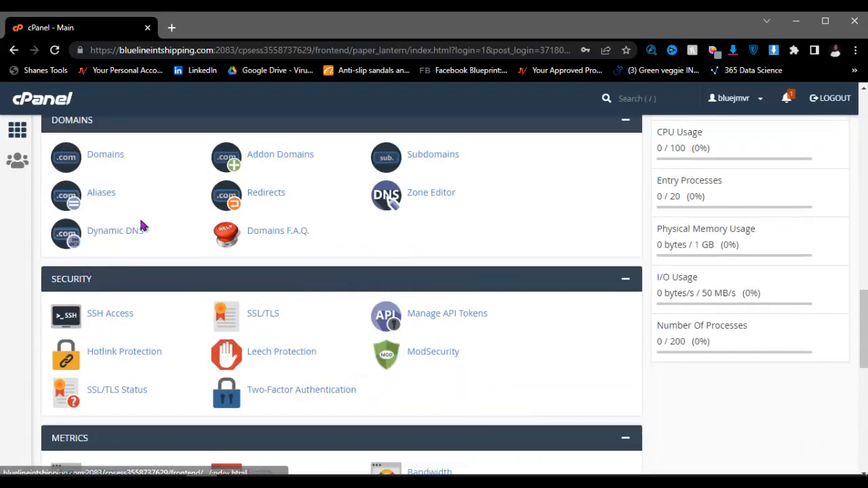
pyautogui.scroll(1, 102, 220)
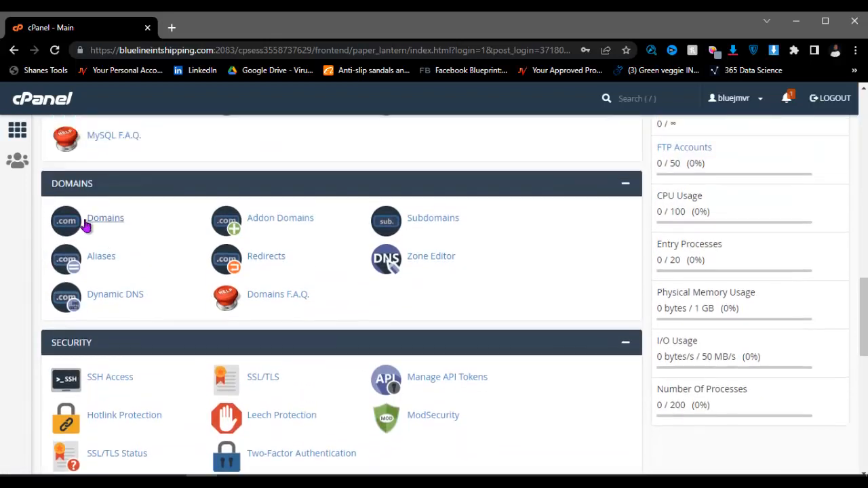
# Step: Create a subdomain named 'store' in the Subdomains tool
pyautogui.click(427, 225)
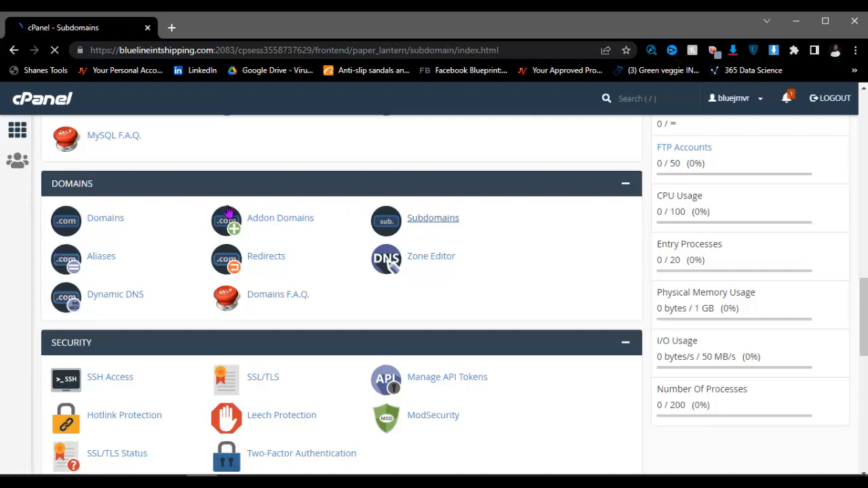
pyautogui.scroll(3, 237, 210)
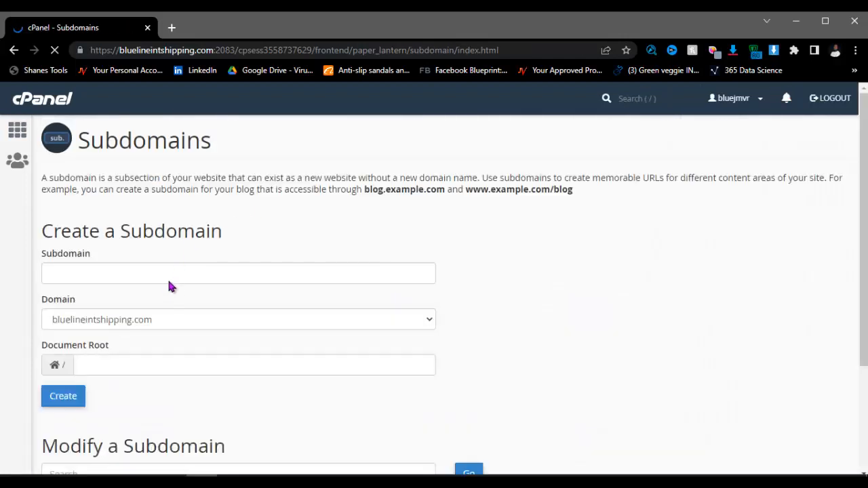
pyautogui.click(168, 275)
pyautogui.write('store')
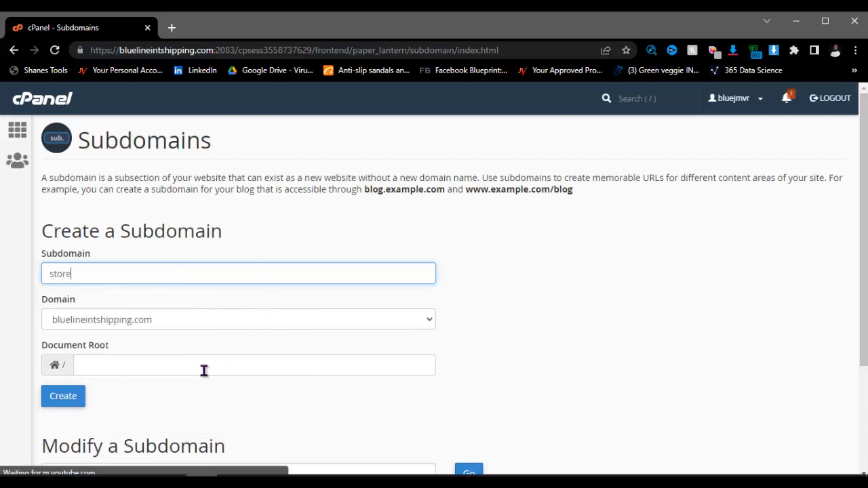
pyautogui.click(68, 400)
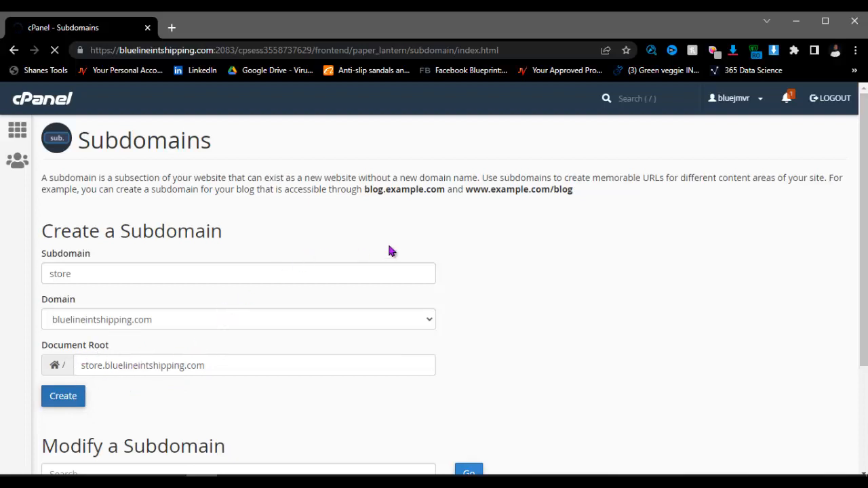
# Step: Return from the Subdomains page to the cPanel home page
pyautogui.scroll(-3, 237, 305)
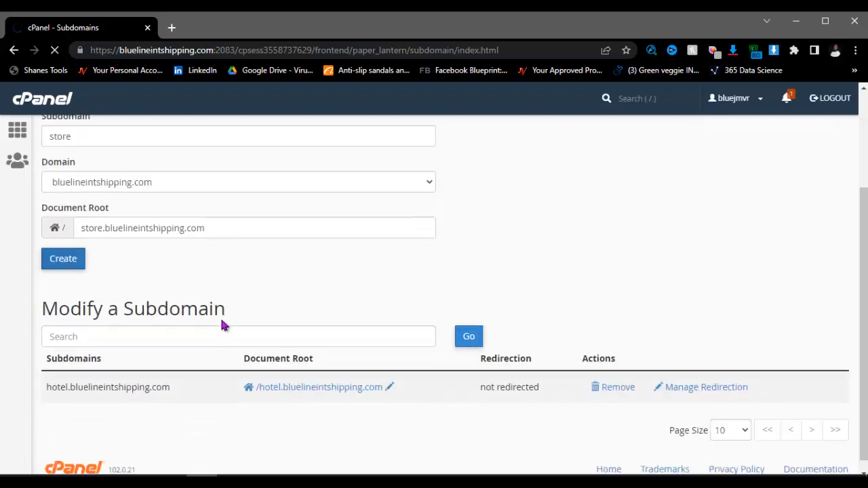
pyautogui.scroll(3, 234, 278)
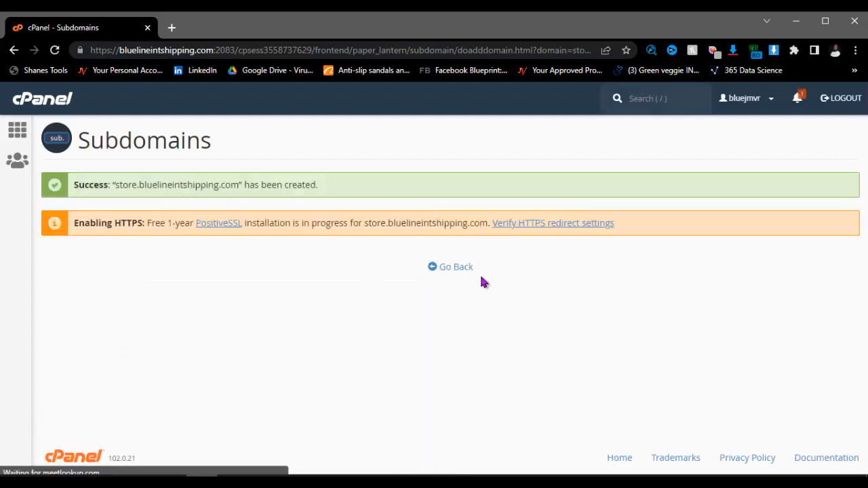
pyautogui.click(455, 267)
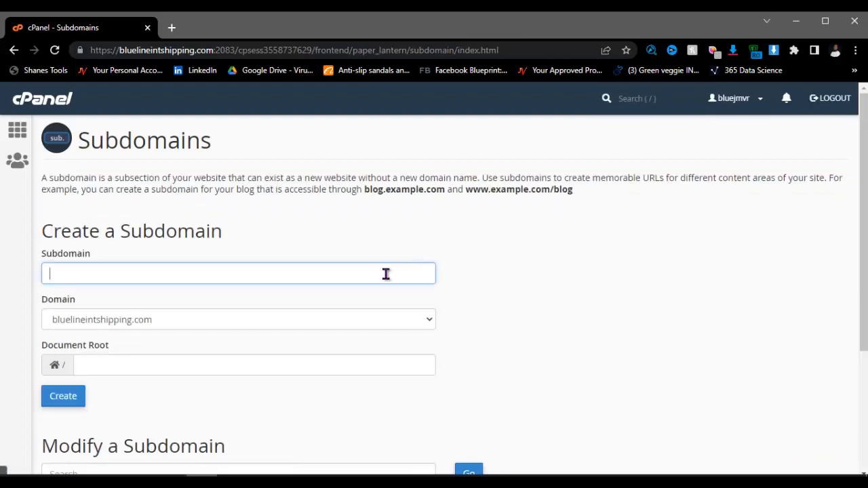
pyautogui.scroll(-3, 384, 274)
pyautogui.scroll(3, 232, 279)
pyautogui.click(52, 113)
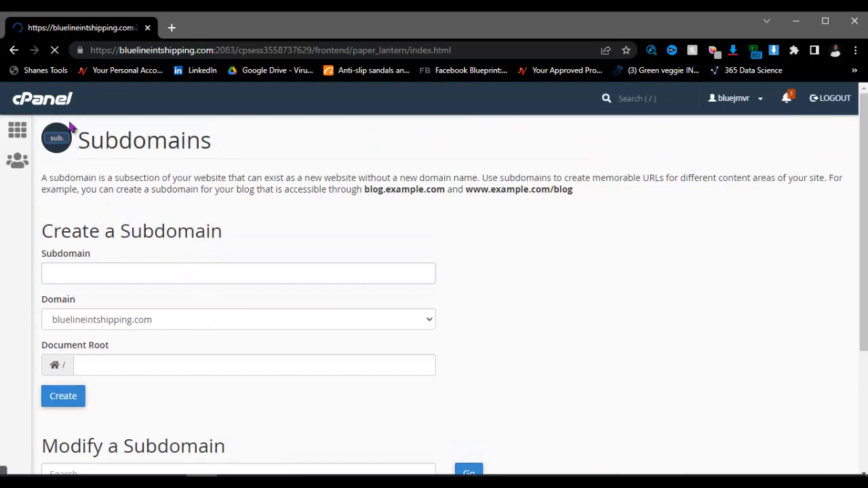
# Step: Open the WordPress installer in Softaculous and bring the Notepad steps list back up
pyautogui.scroll(-4, 117, 239)
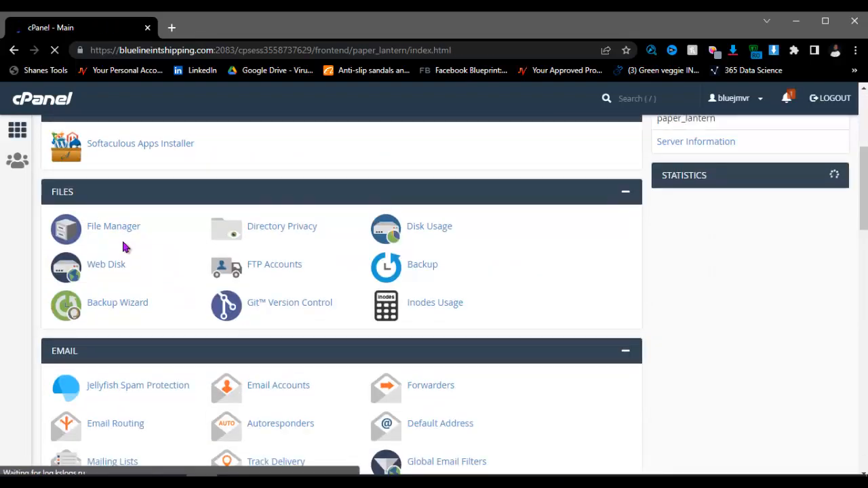
pyautogui.scroll(3, 121, 238)
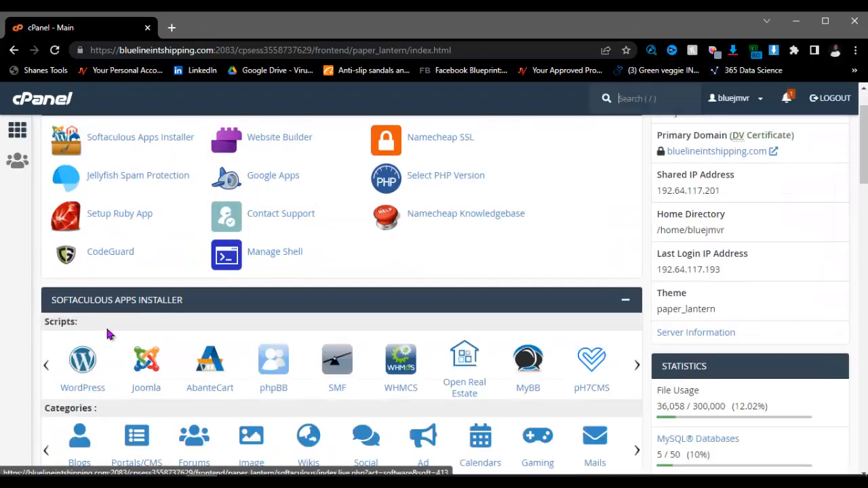
pyautogui.click(85, 363)
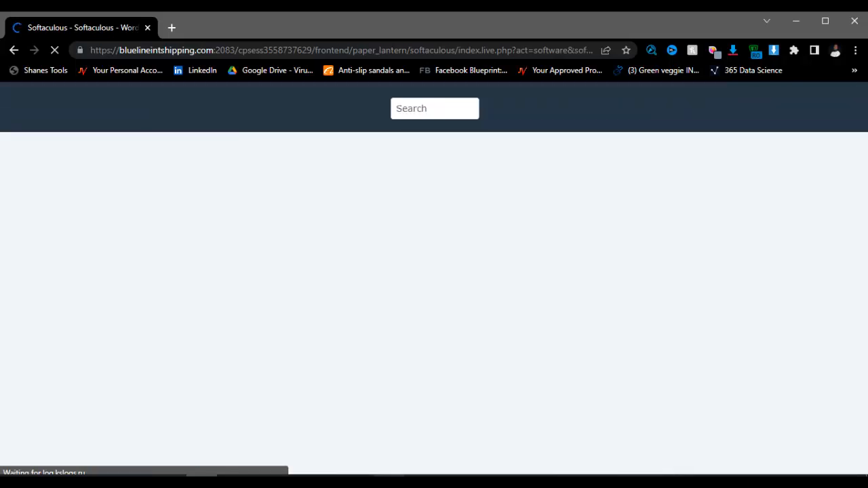
pyautogui.click(389, 481)
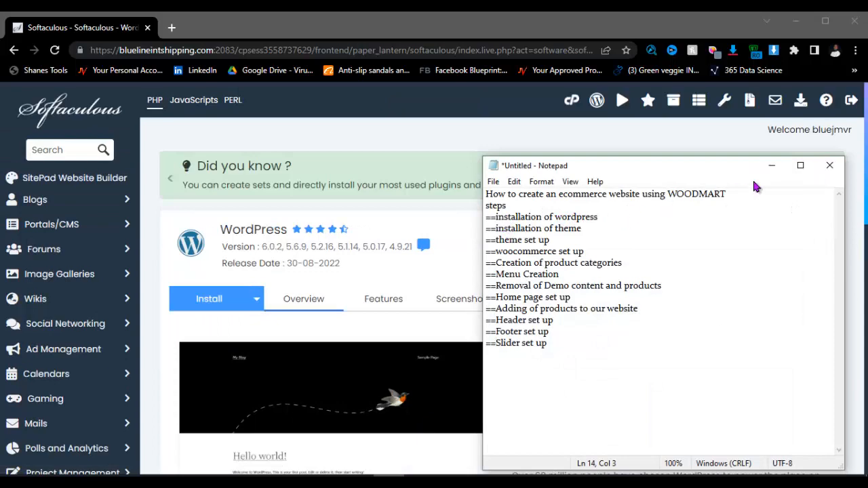
# Step: Hide the steps list and start a new WordPress installation with Install Now
pyautogui.click(771, 165)
pyautogui.scroll(-4, 475, 277)
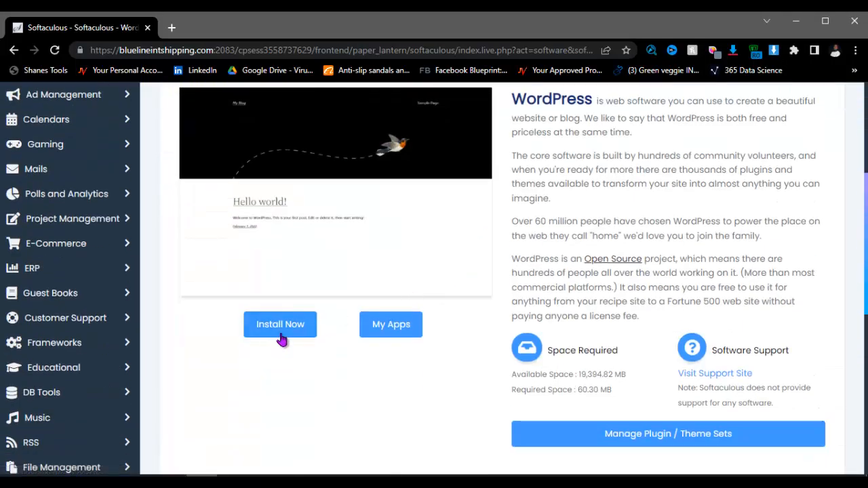
pyautogui.click(298, 327)
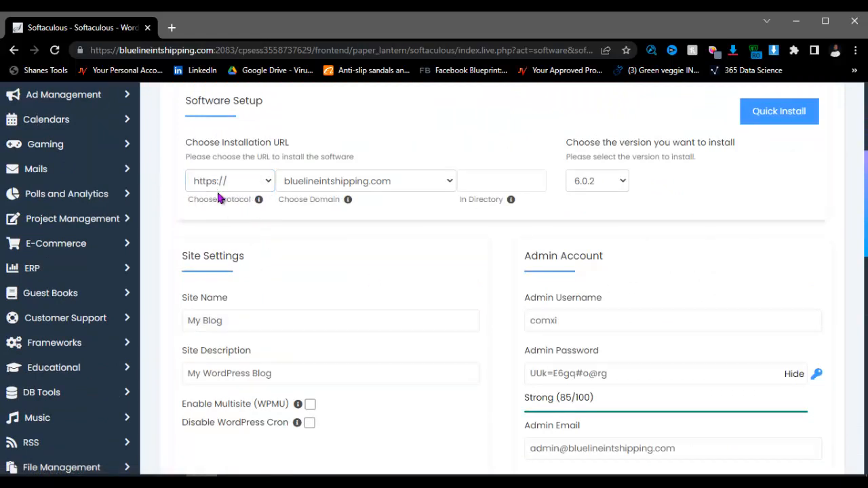
pyautogui.click(418, 189)
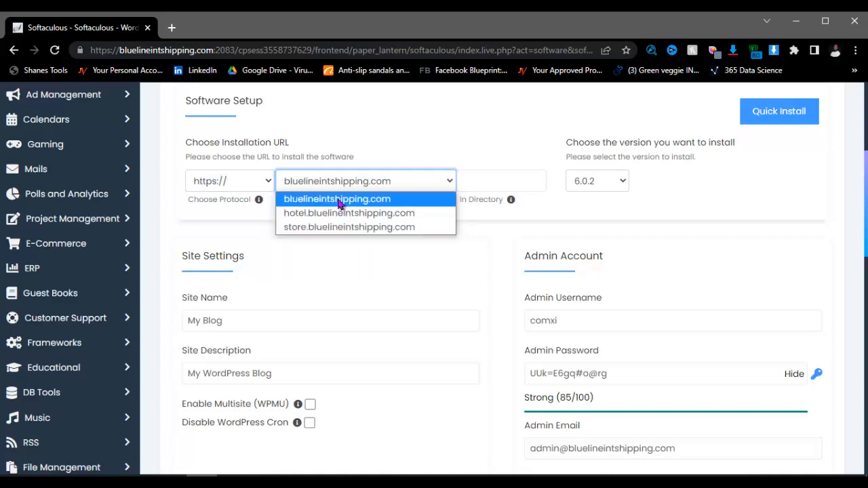
pyautogui.click(358, 228)
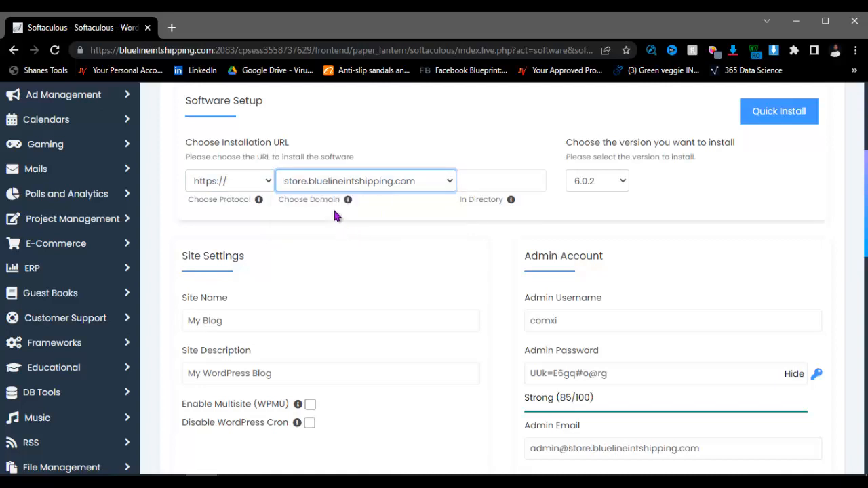
pyautogui.scroll(-3, 384, 271)
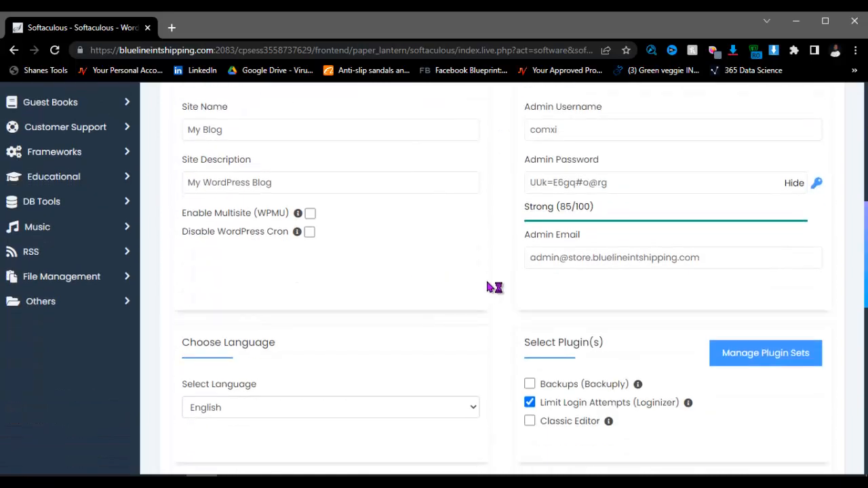
pyautogui.scroll(2, 542, 286)
# Step: Review the admin, directory, plugin and theme settings, leaving the install directory empty
pyautogui.click(595, 252)
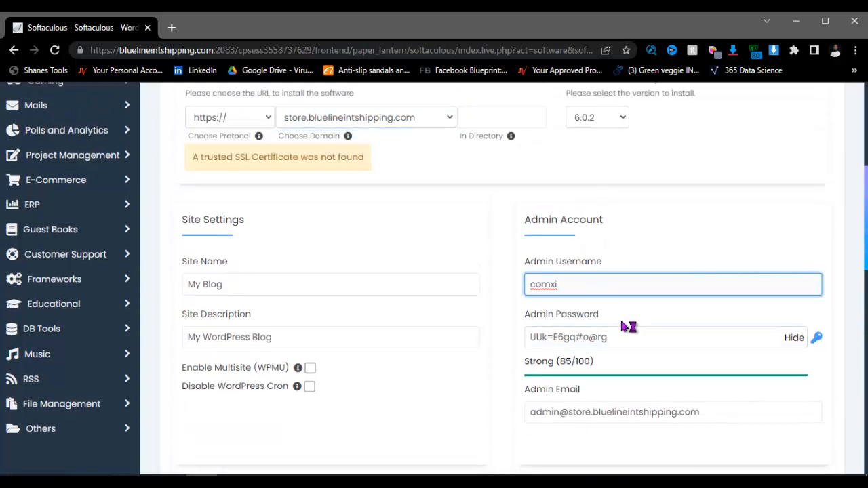
pyautogui.scroll(-1, 431, 288)
pyautogui.scroll(-2, 430, 287)
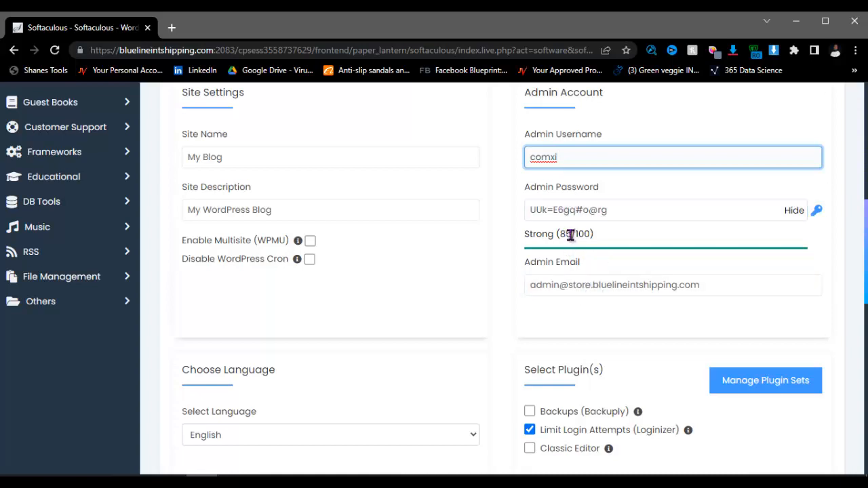
pyautogui.scroll(-3, 576, 254)
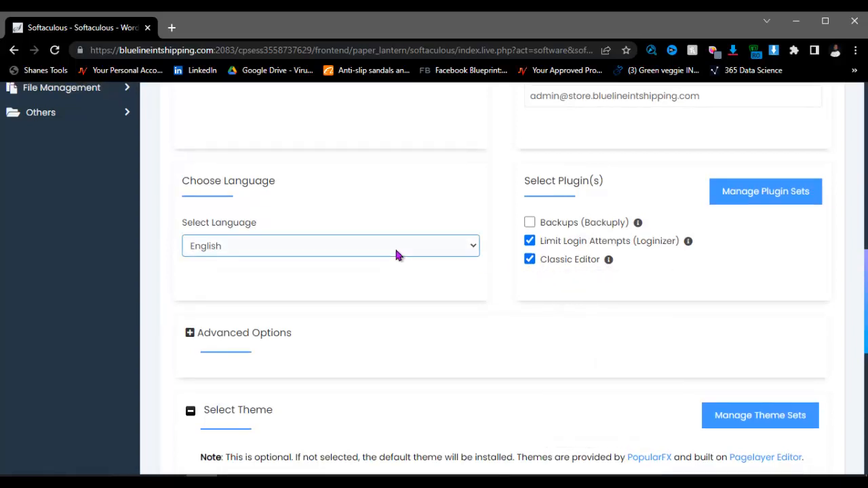
pyautogui.scroll(2, 393, 258)
pyautogui.scroll(1, 391, 260)
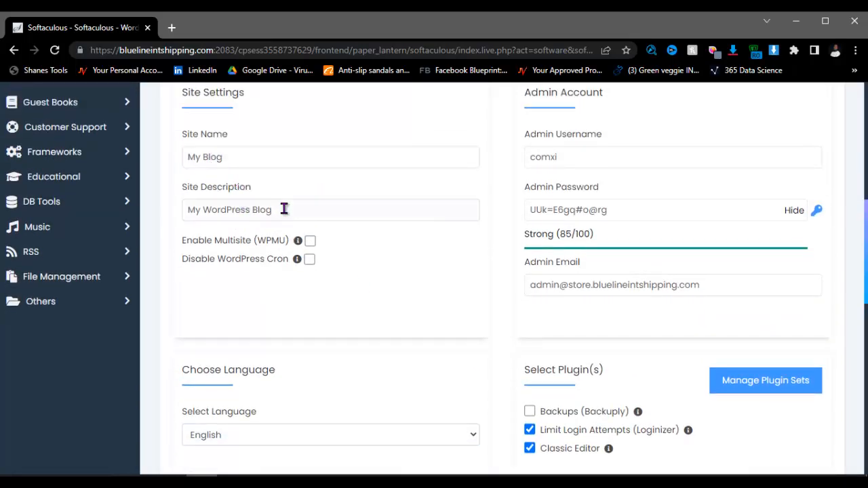
pyautogui.scroll(-3, 390, 272)
pyautogui.scroll(5, 407, 278)
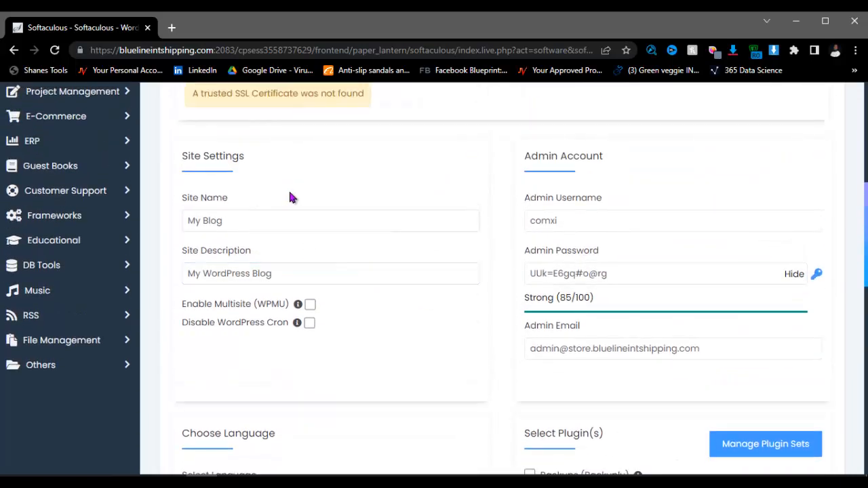
pyautogui.scroll(3, 339, 210)
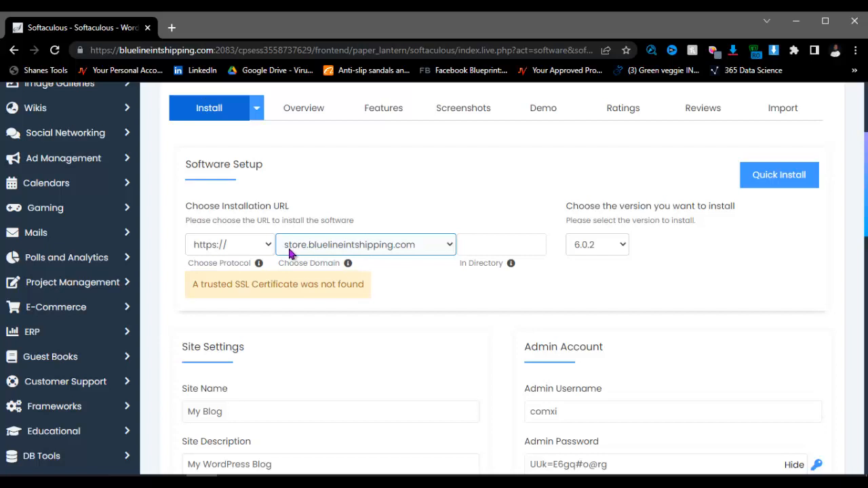
pyautogui.scroll(-1, 428, 254)
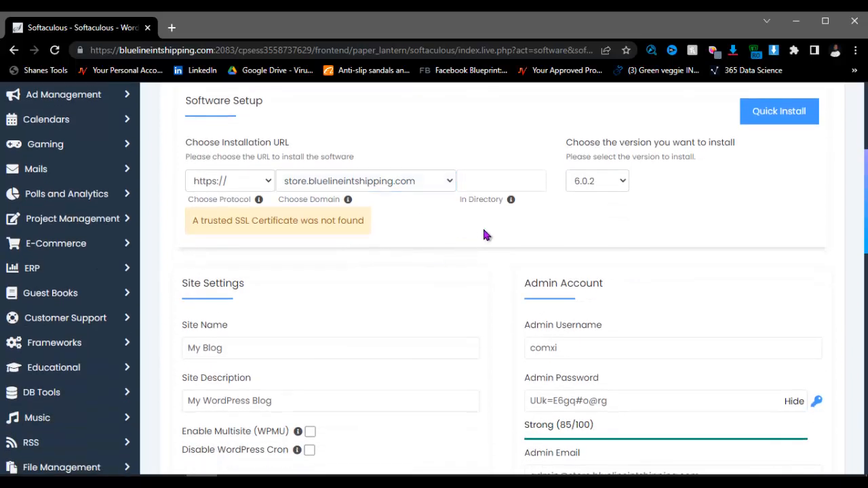
pyautogui.click(507, 181)
pyautogui.scroll(-3, 600, 251)
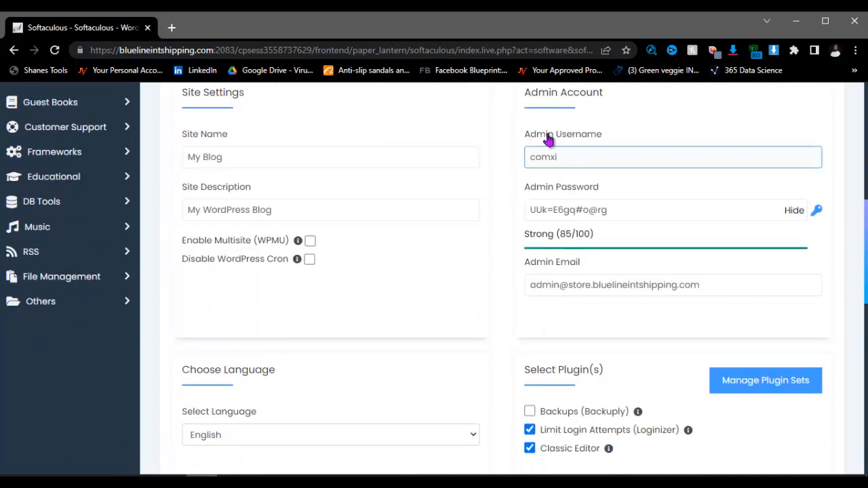
pyautogui.scroll(1, 605, 136)
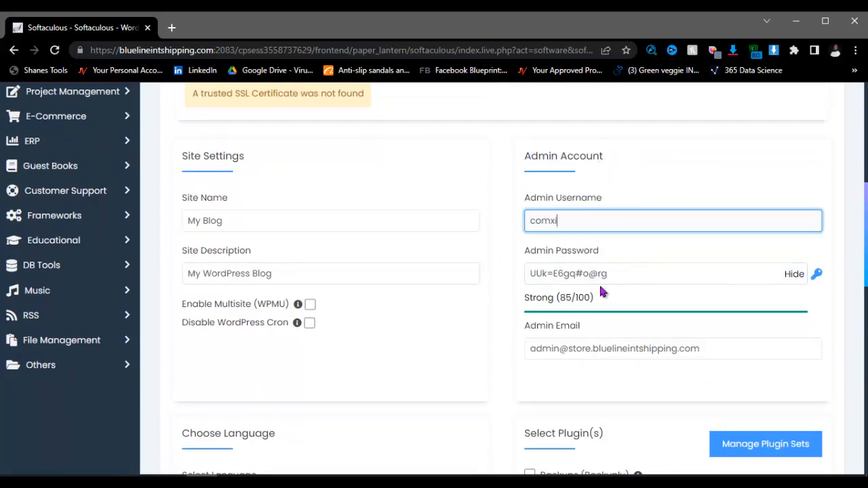
pyautogui.scroll(-5, 528, 330)
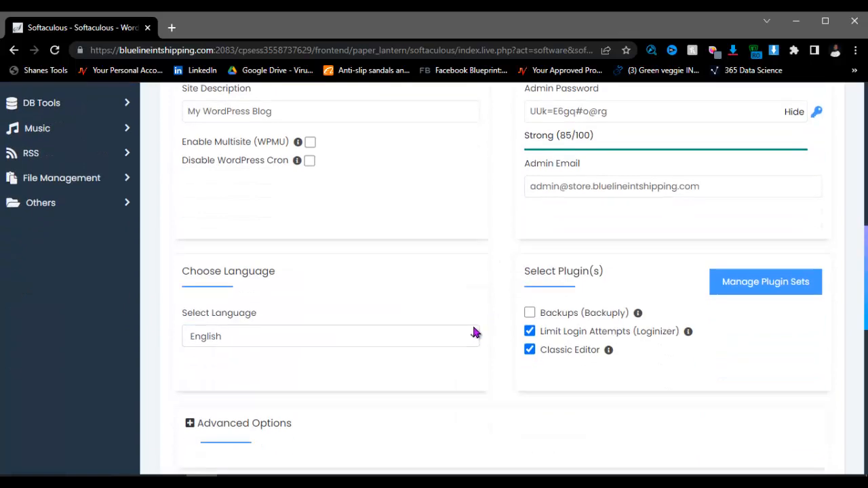
pyautogui.scroll(-3, 501, 288)
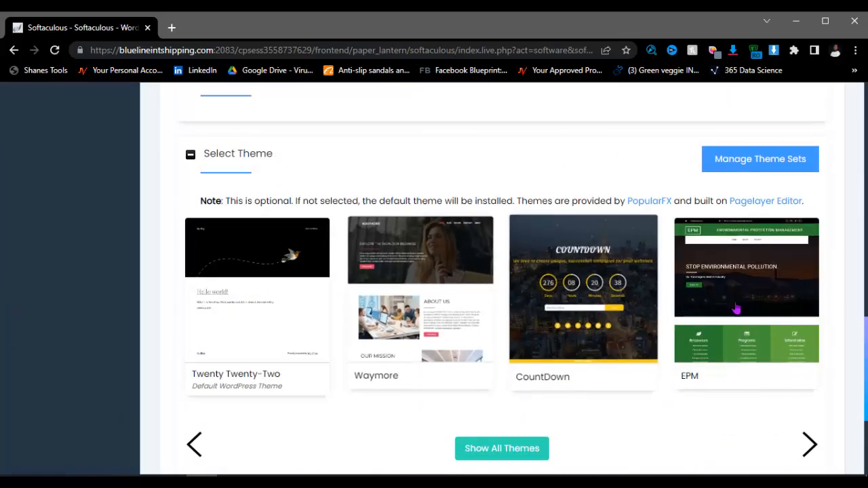
pyautogui.scroll(-3, 414, 325)
pyautogui.scroll(3, 513, 281)
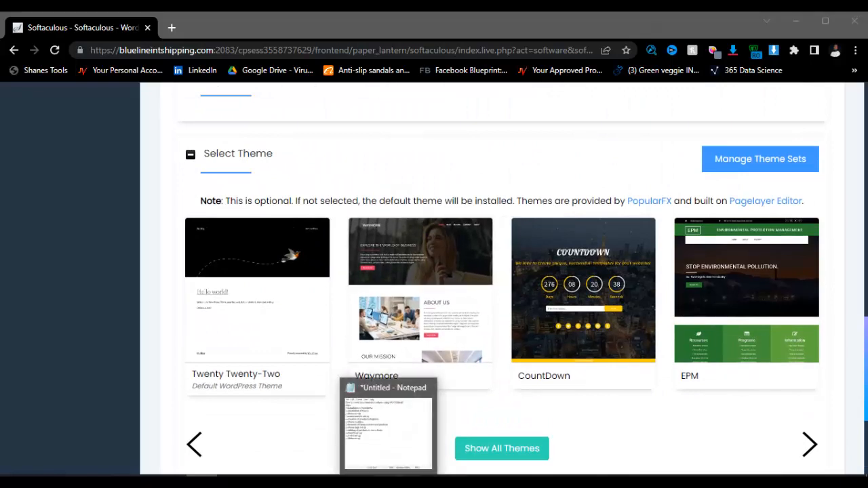
pyautogui.click(389, 482)
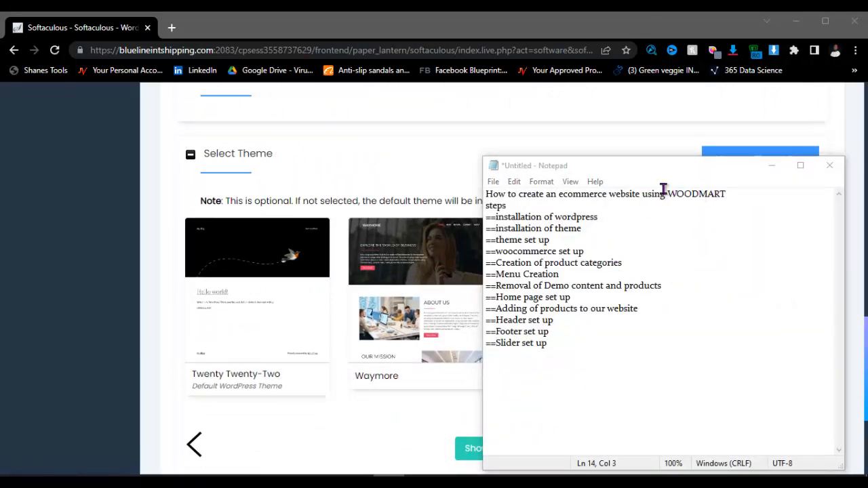
pyautogui.click(393, 161)
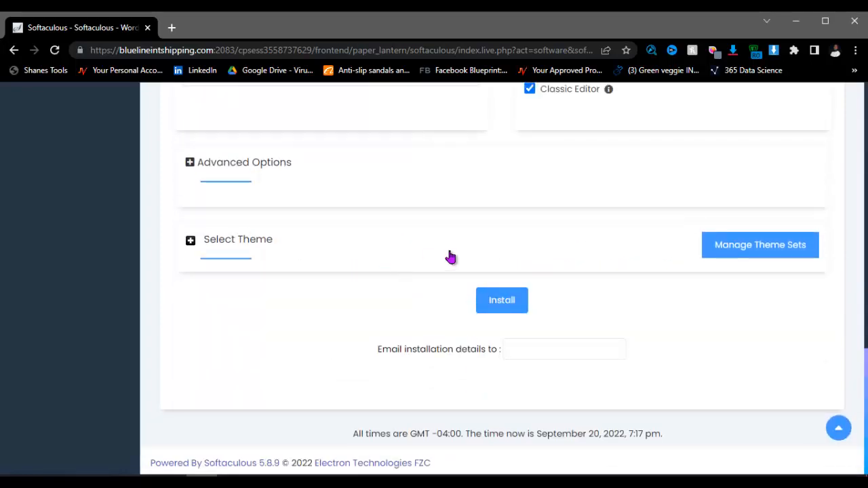
pyautogui.click(443, 266)
pyautogui.scroll(-1, 399, 300)
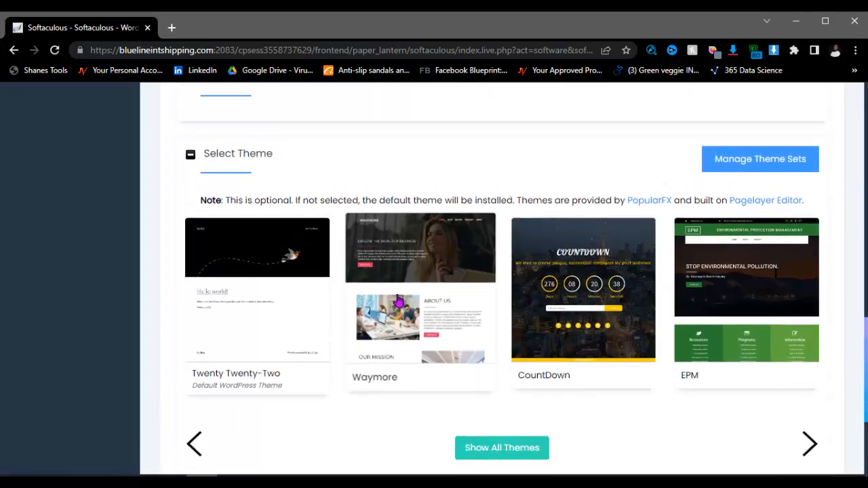
pyautogui.scroll(-2, 503, 349)
pyautogui.scroll(3, 487, 346)
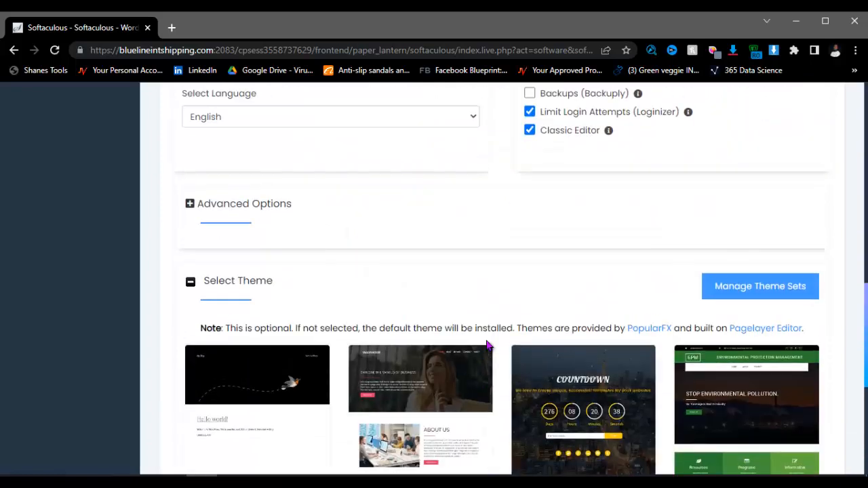
pyautogui.scroll(5, 487, 346)
# Step: Replace the Admin Username with 'admin'
pyautogui.scroll(-1, 571, 248)
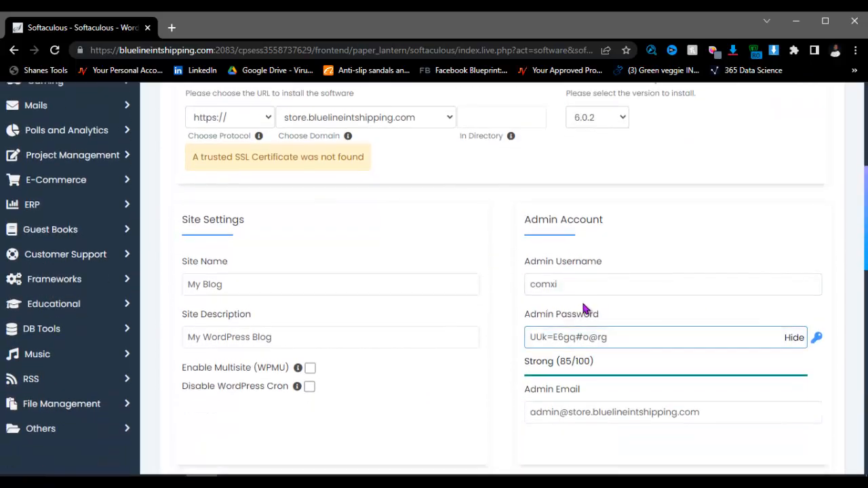
pyautogui.click(560, 283)
pyautogui.moveTo(567, 282); pyautogui.dragTo(497, 293)
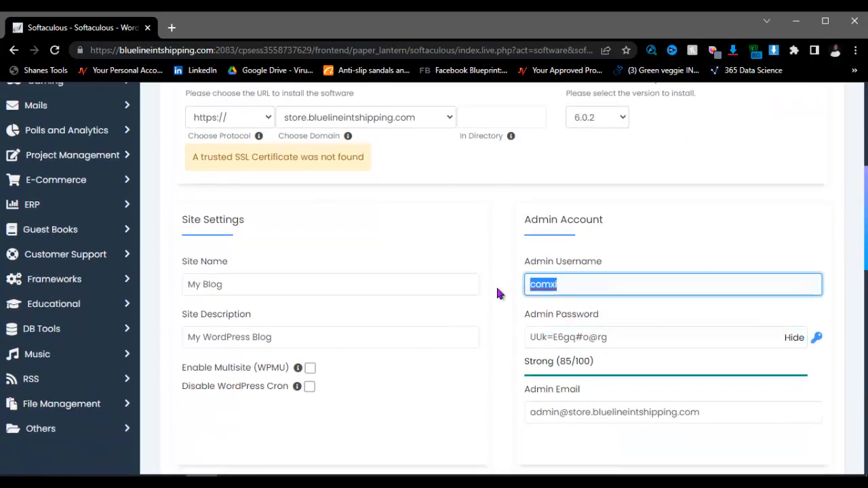
pyautogui.press('BackSpace')
pyautogui.write('admi')
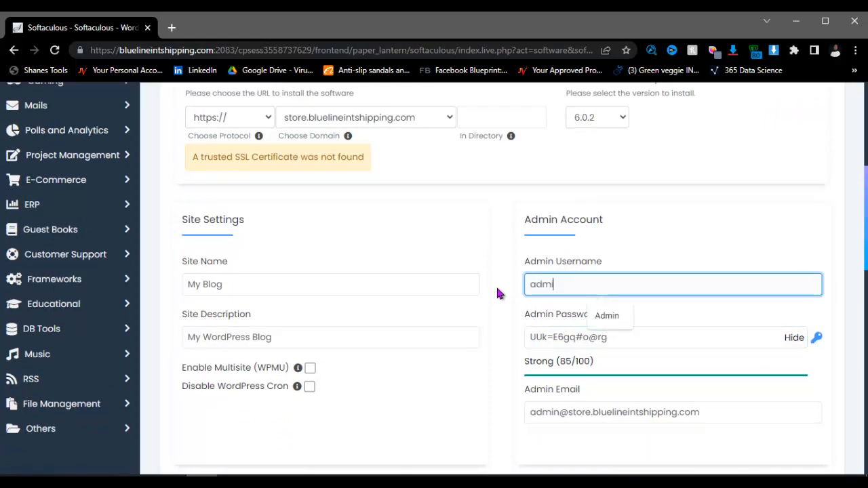
pyautogui.write('n')
pyautogui.click(686, 249)
# Step: Keep the generated password and admin email, and confirm the install directory is empty
pyautogui.click(602, 337)
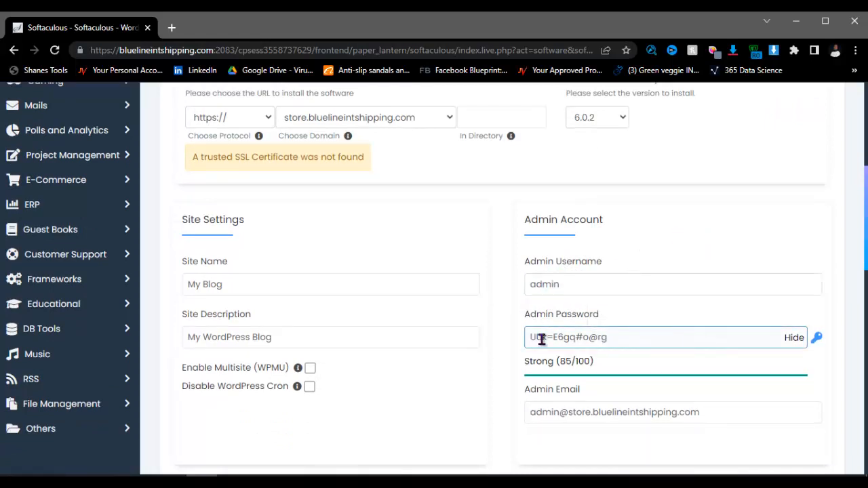
pyautogui.click(511, 250)
pyautogui.click(571, 337)
pyautogui.scroll(-2, 602, 339)
pyautogui.click(562, 285)
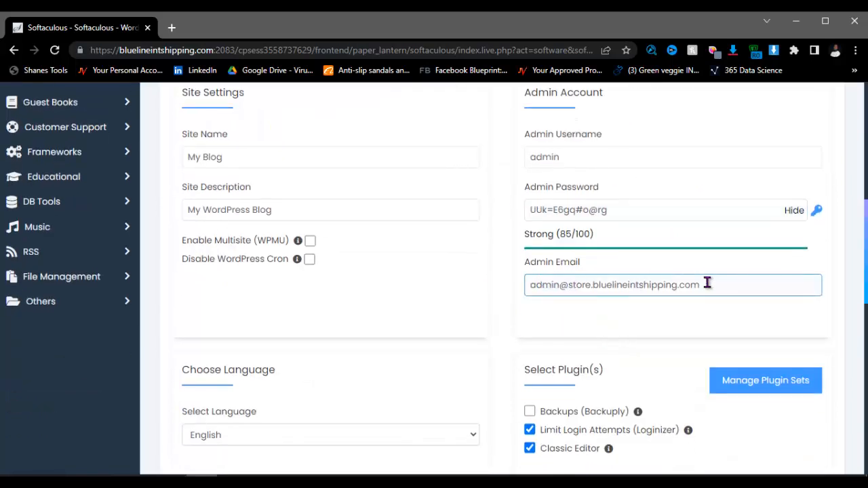
pyautogui.click(579, 309)
pyautogui.scroll(3, 286, 237)
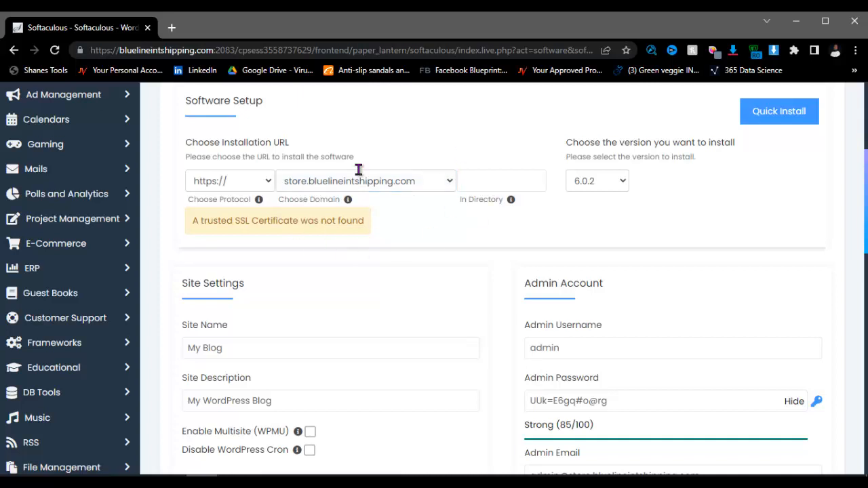
pyautogui.click(475, 175)
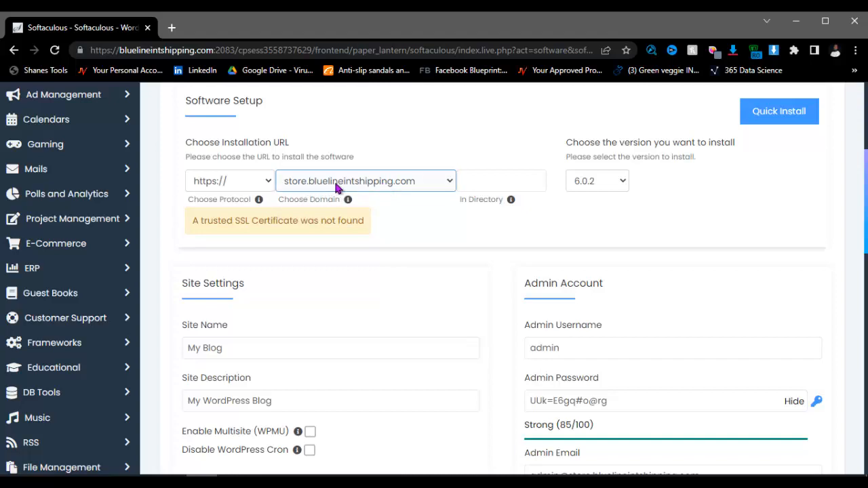
pyautogui.scroll(-6, 474, 203)
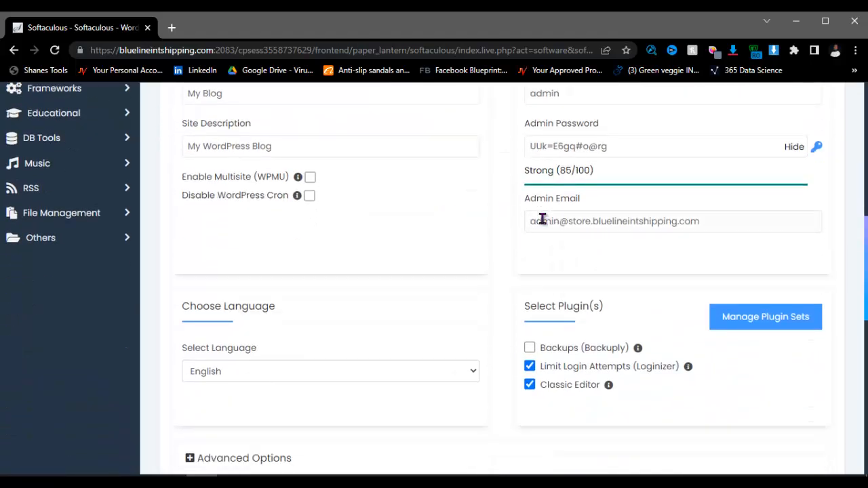
pyautogui.scroll(-5, 529, 271)
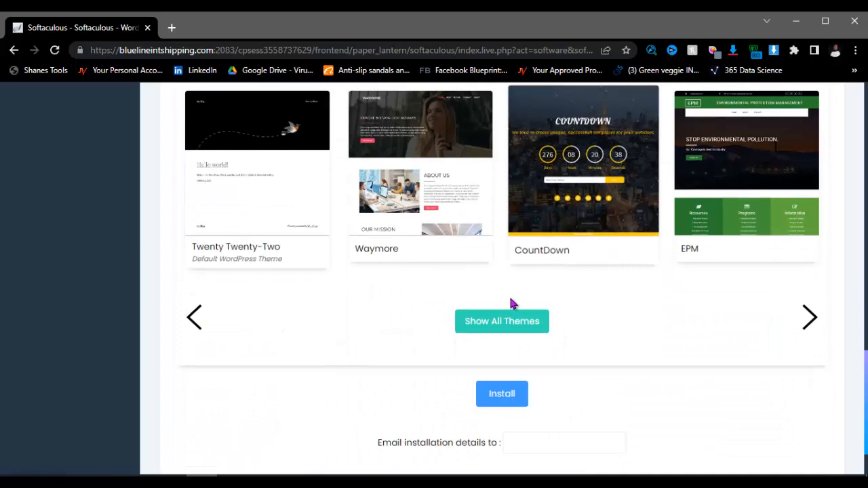
pyautogui.click(503, 399)
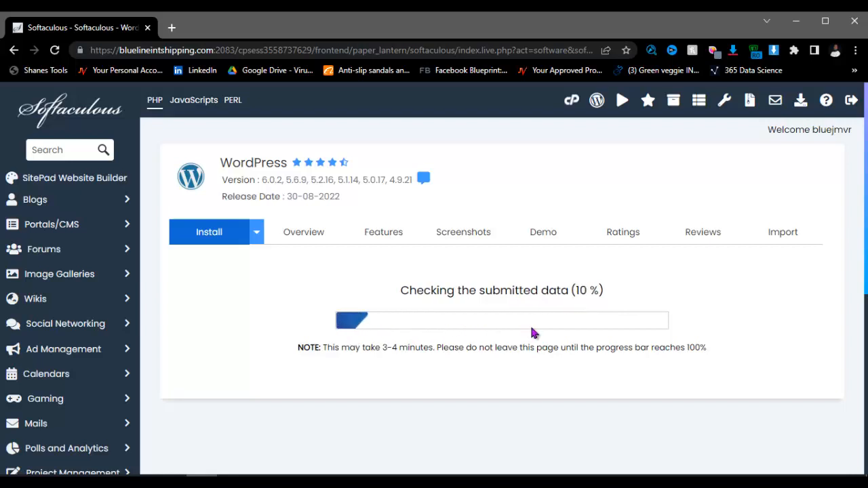
pyautogui.scroll(-2, 566, 322)
pyautogui.scroll(2, 566, 322)
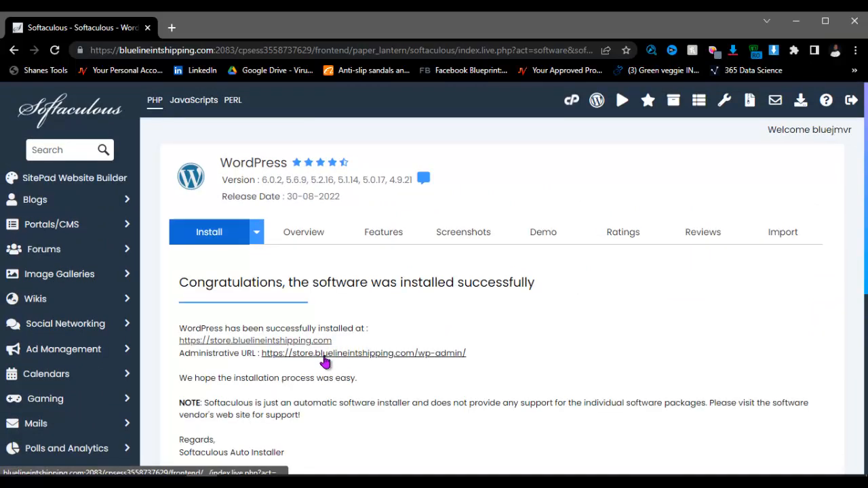
# Step: Open the wp-admin URL and the store site URL each in a new Chrome tab
pyautogui.rightClick(370, 357)
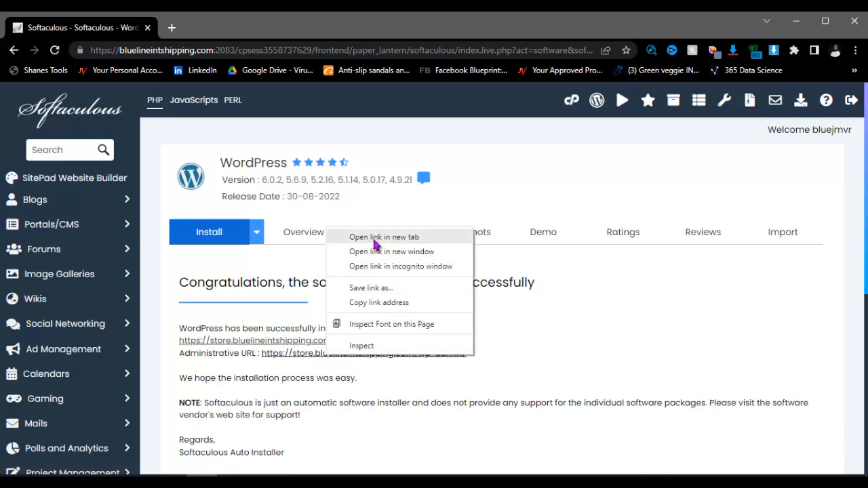
pyautogui.click(540, 365)
pyautogui.rightClick(374, 355)
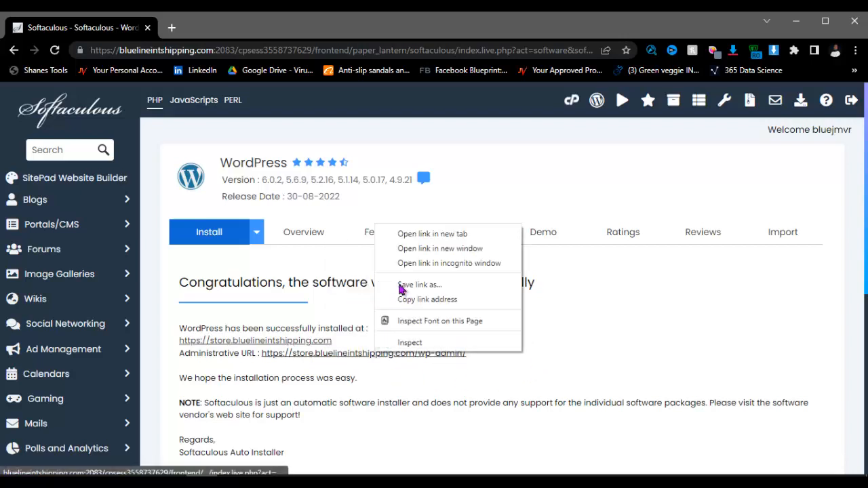
pyautogui.click(408, 234)
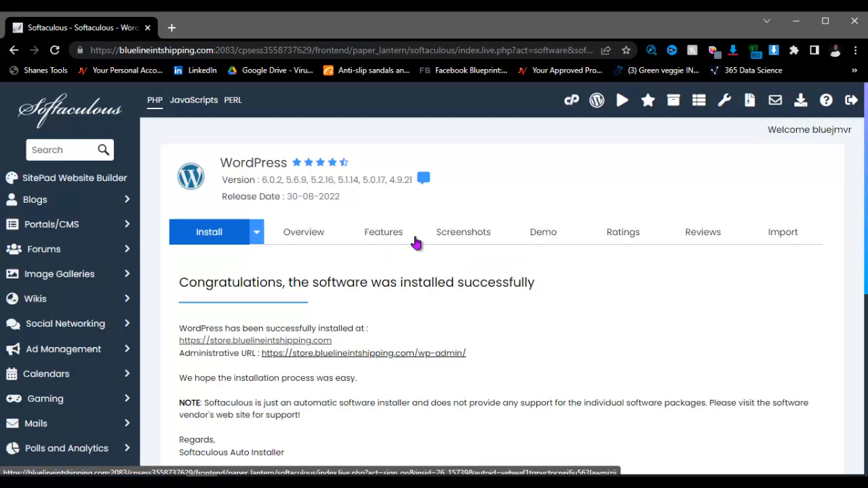
pyautogui.rightClick(279, 341)
pyautogui.click(308, 350)
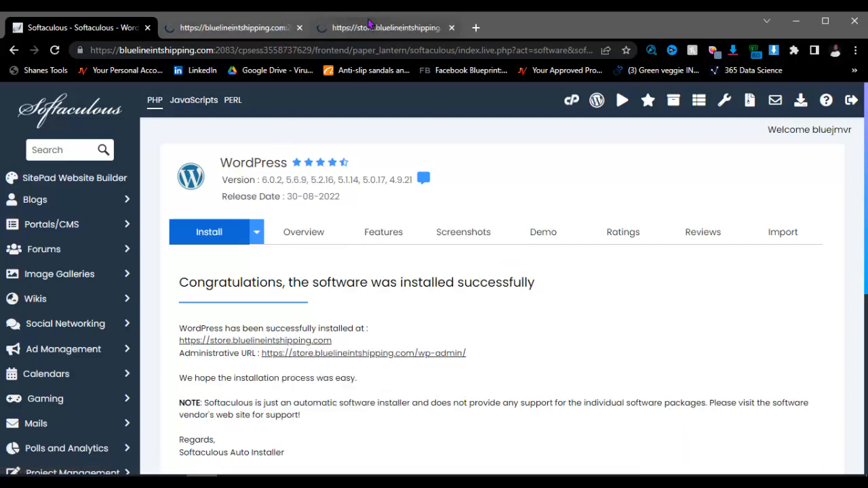
# Step: Proceed past the certificate warnings on both tabs to load the Dashboard and My Blog front page
pyautogui.click(251, 29)
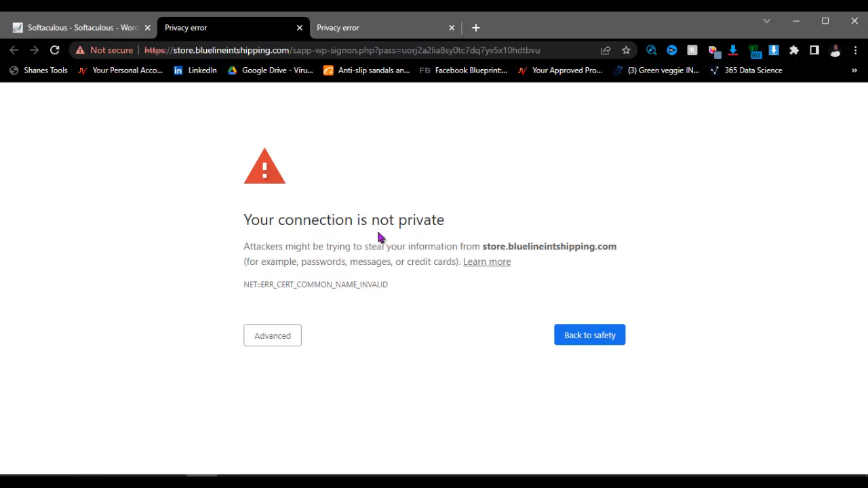
pyautogui.click(119, 28)
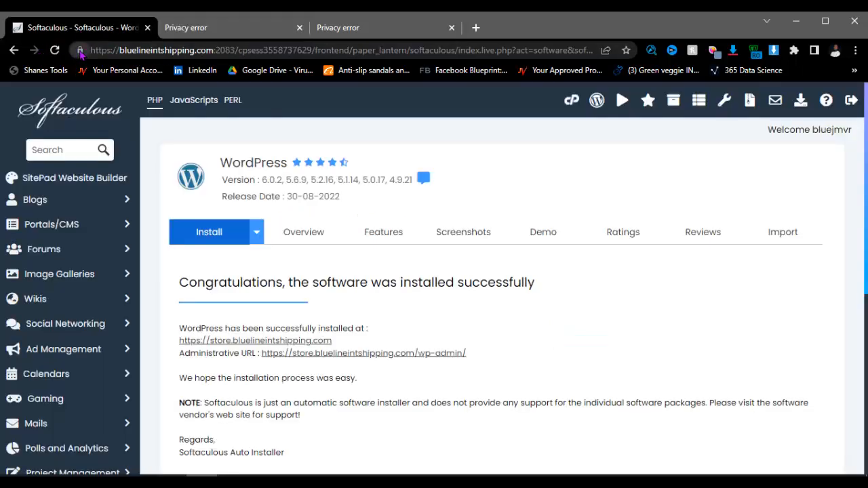
pyautogui.click(201, 28)
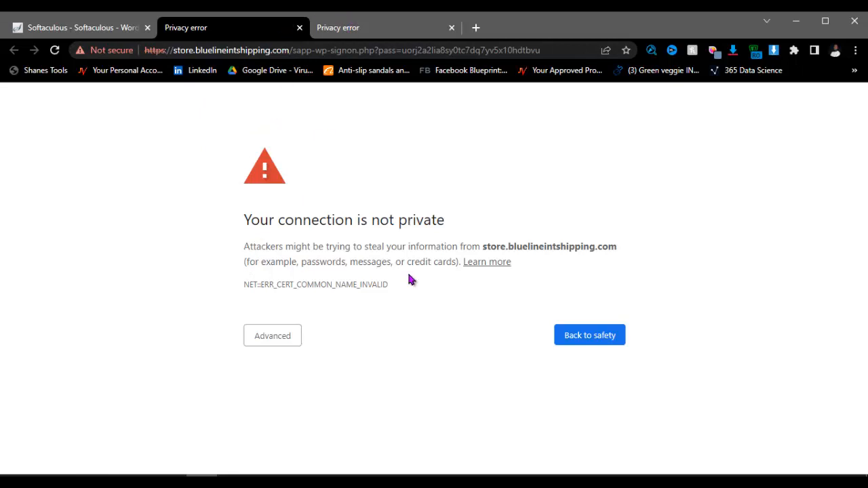
pyautogui.click(281, 339)
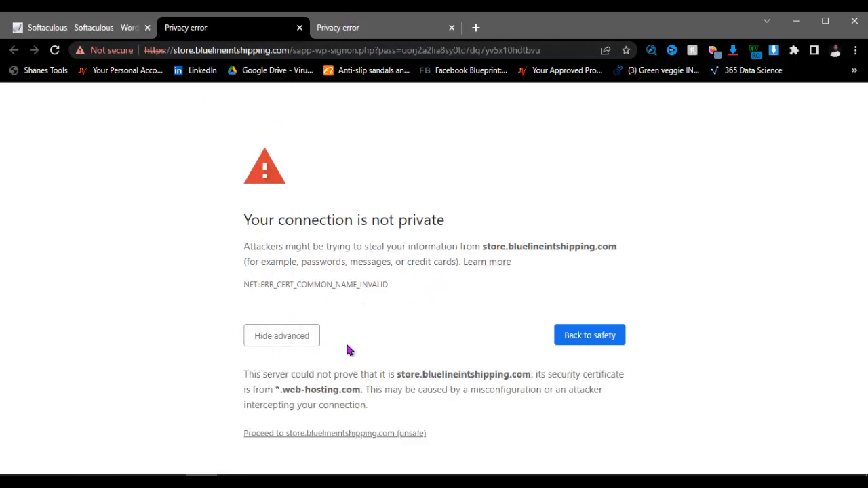
pyautogui.click(307, 435)
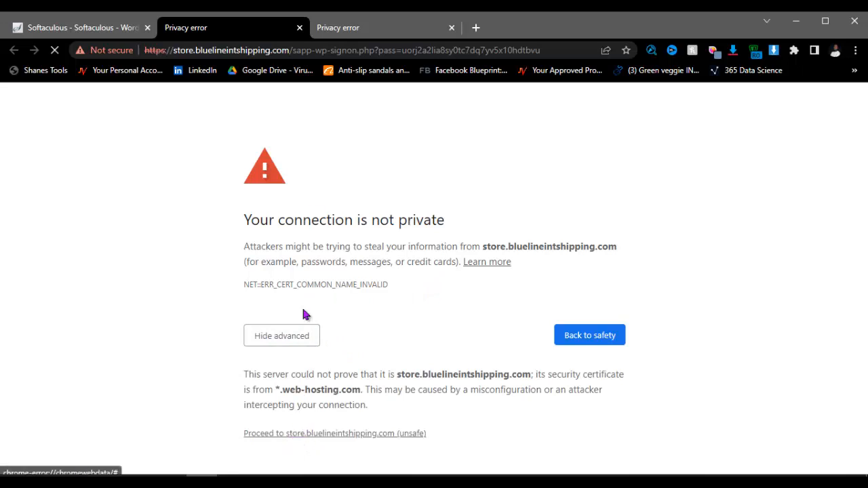
pyautogui.click(360, 22)
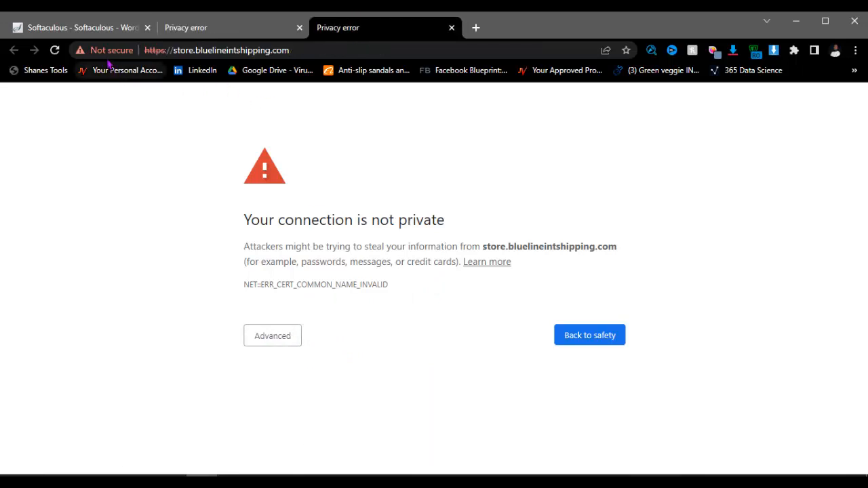
pyautogui.click(275, 339)
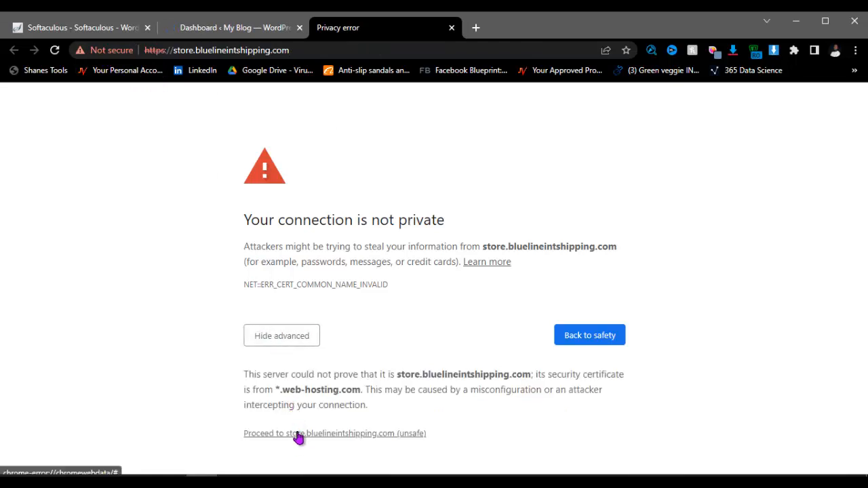
pyautogui.click(298, 434)
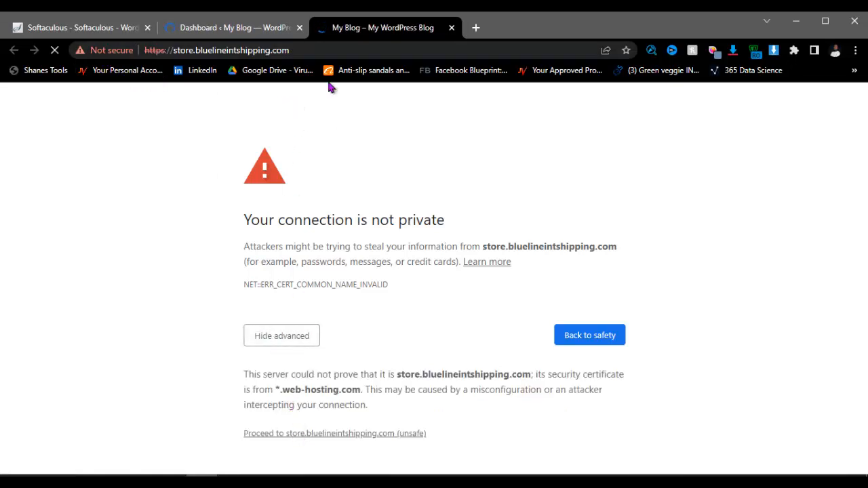
# Step: Switch to the Dashboard, then scroll through the My Blog front page
pyautogui.click(245, 30)
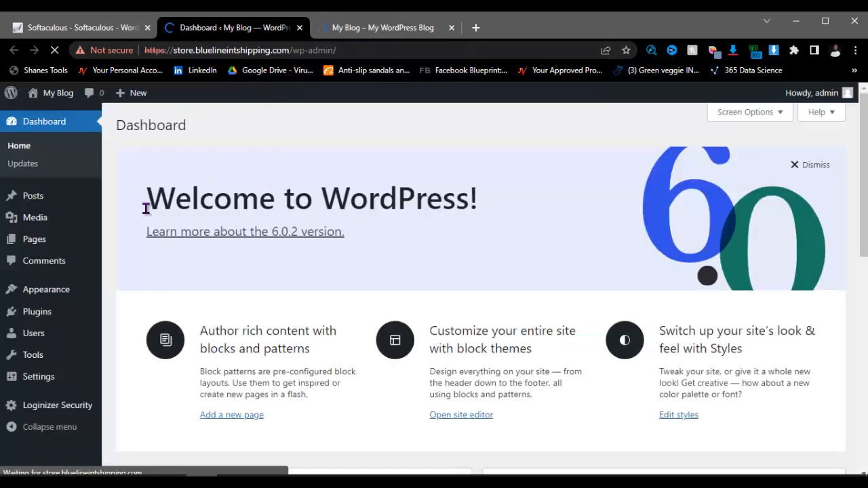
pyautogui.scroll(-4, 87, 207)
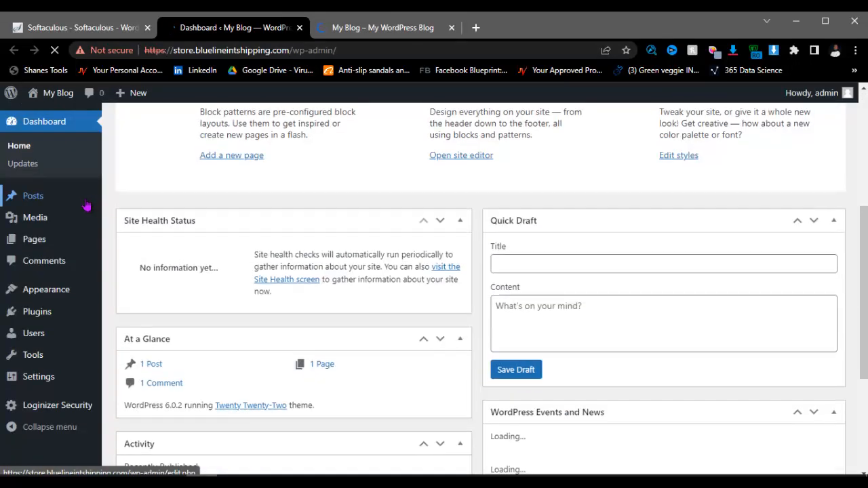
pyautogui.scroll(-7, 43, 194)
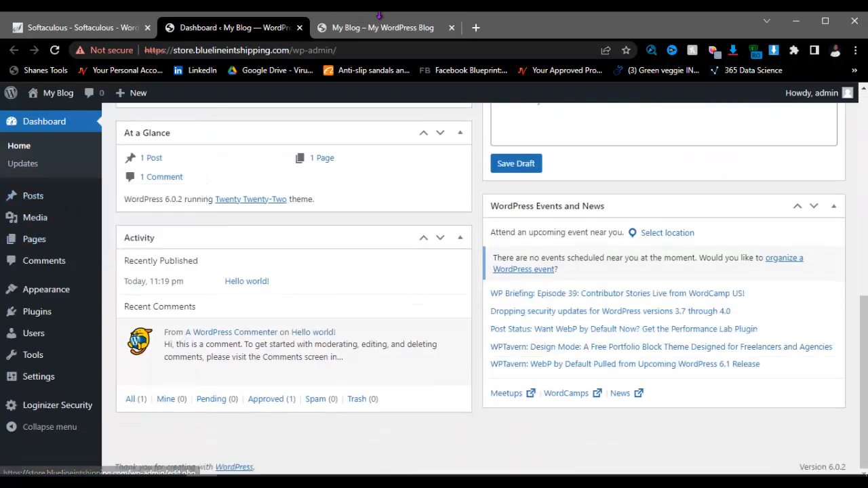
pyautogui.click(377, 27)
pyautogui.scroll(-4, 221, 201)
pyautogui.scroll(4, 223, 199)
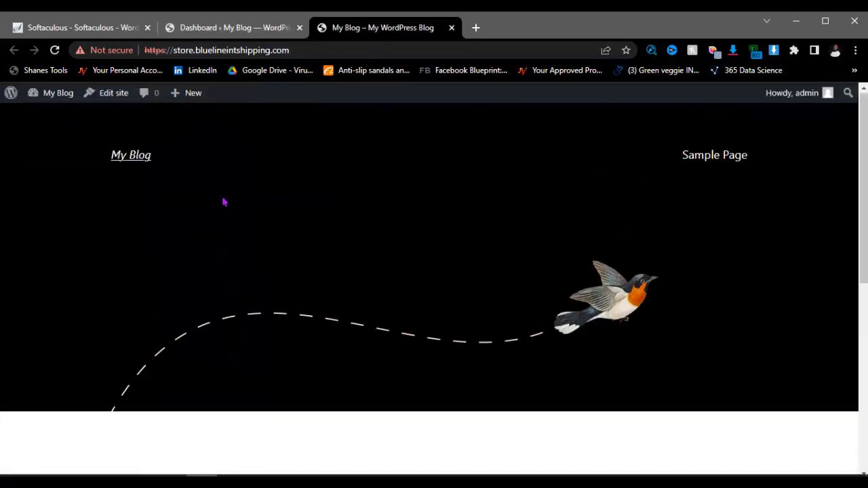
pyautogui.scroll(-5, 641, 174)
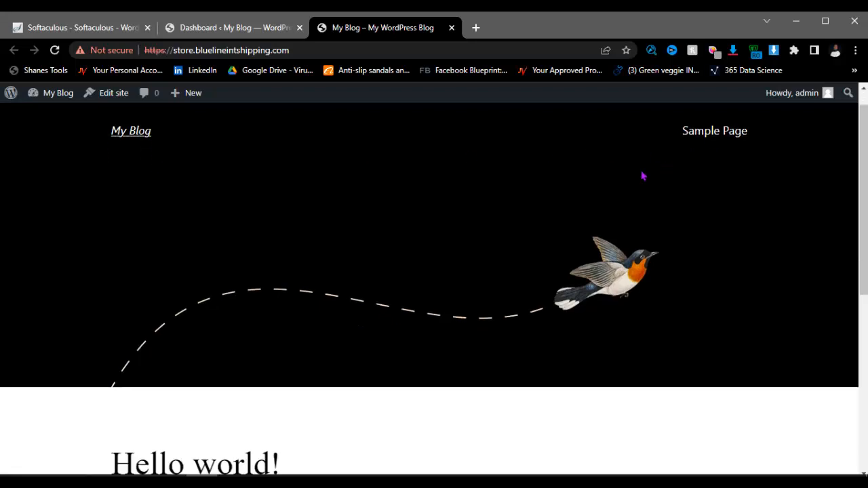
pyautogui.scroll(-2, 306, 310)
pyautogui.scroll(6, 306, 304)
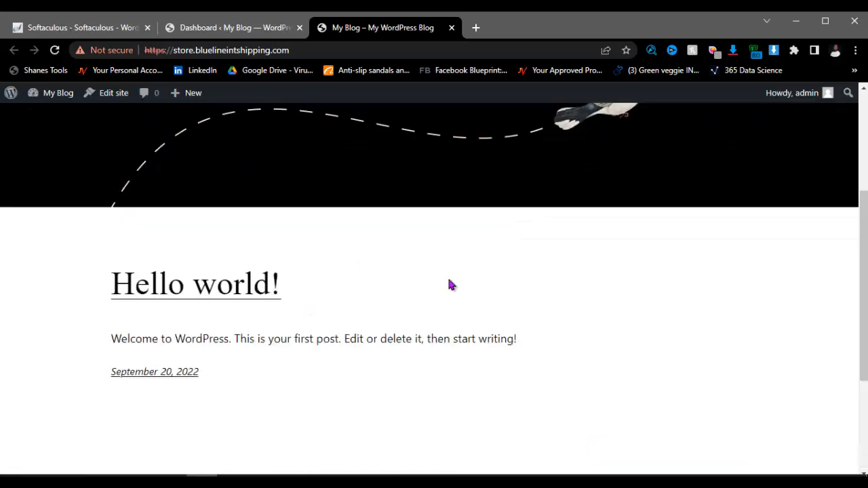
# Step: Flip between the Dashboard and the Hello world! front page, glance at the Notepad steps, and end on the Dashboard
pyautogui.click(258, 34)
pyautogui.scroll(3, 56, 332)
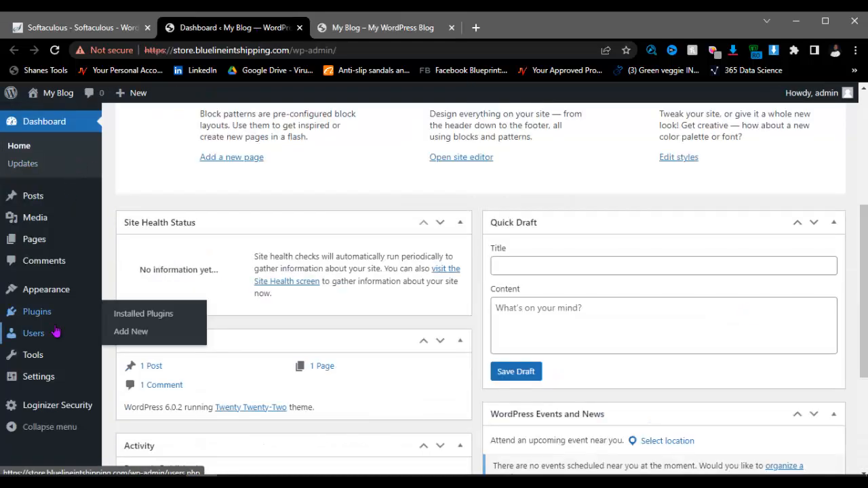
pyautogui.scroll(-2, 55, 333)
pyautogui.scroll(4, 370, 244)
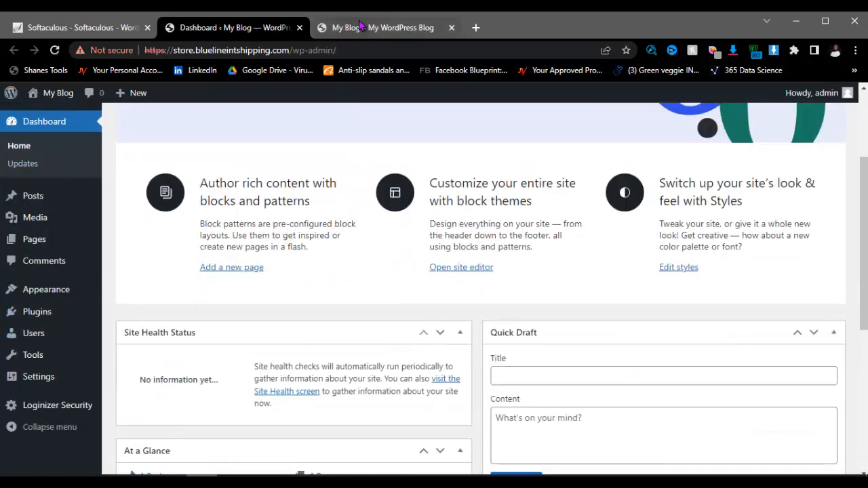
pyautogui.click(361, 26)
pyautogui.click(242, 27)
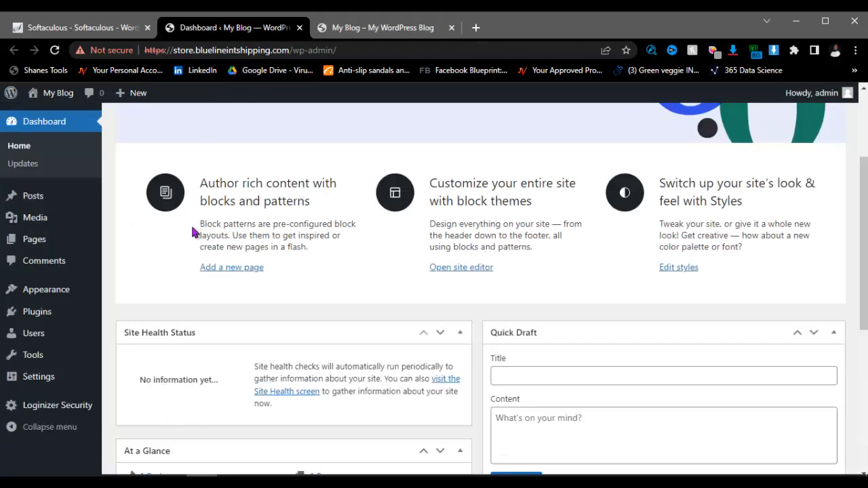
pyautogui.click(381, 27)
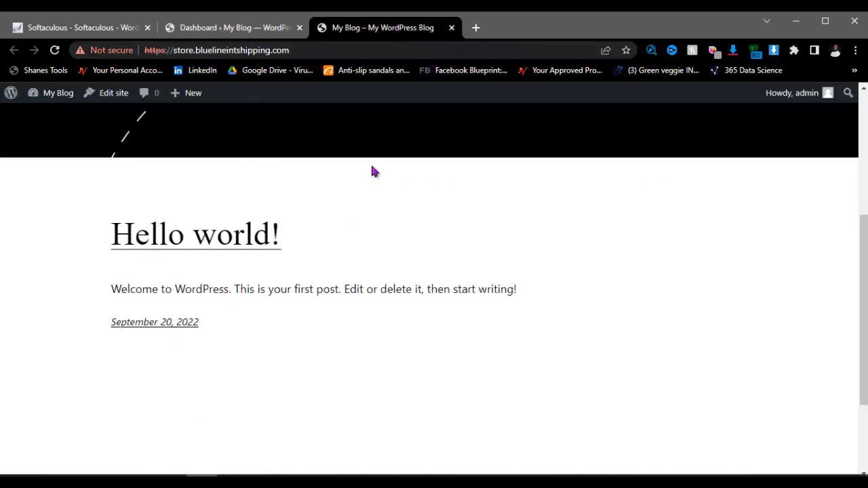
pyautogui.click(268, 28)
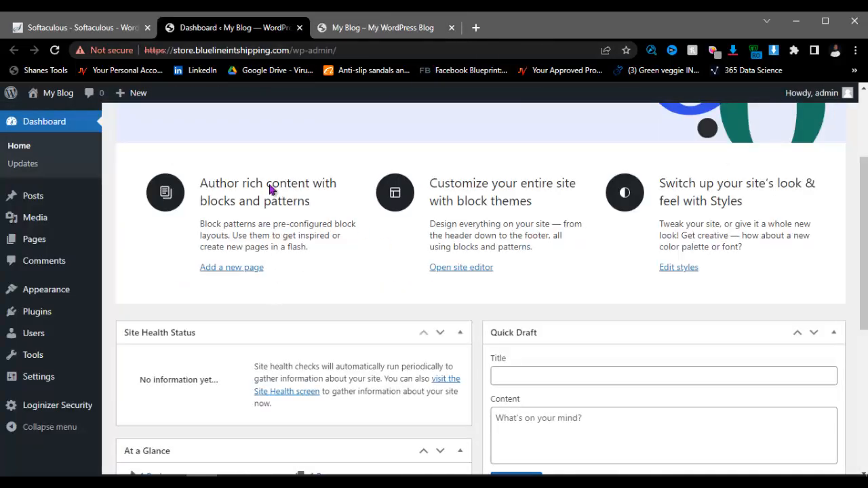
pyautogui.click(381, 28)
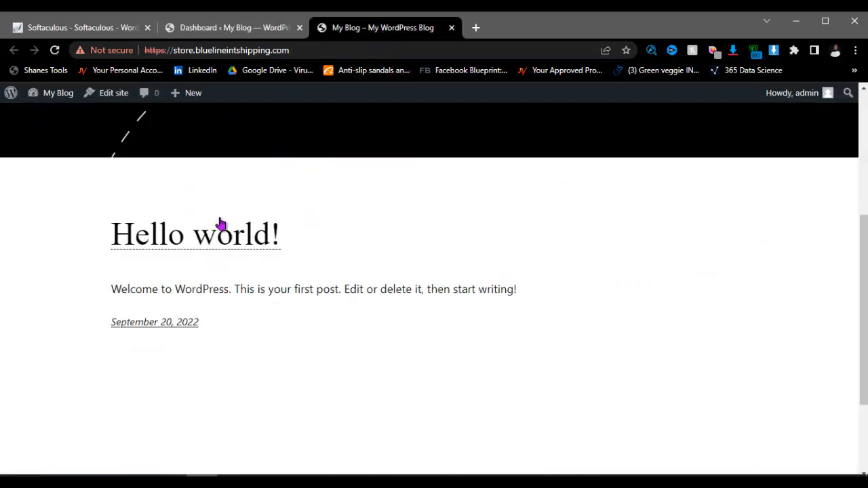
pyautogui.click(239, 28)
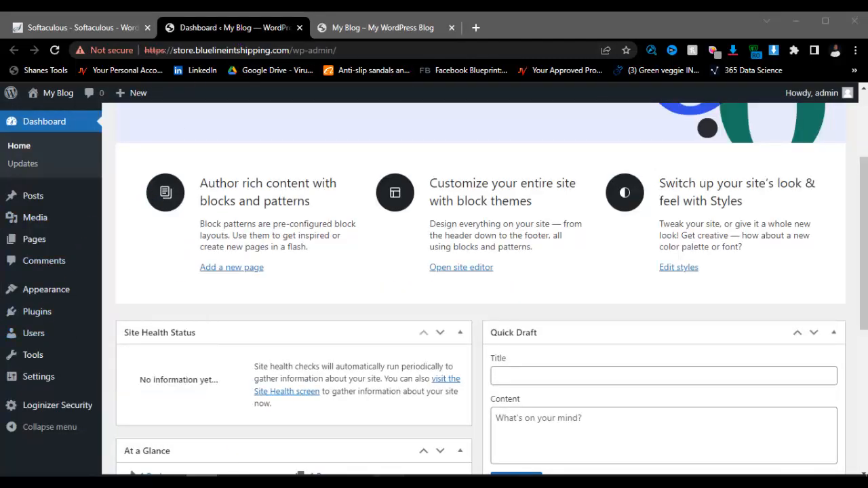
pyautogui.hotkey('alt', 'Tab')
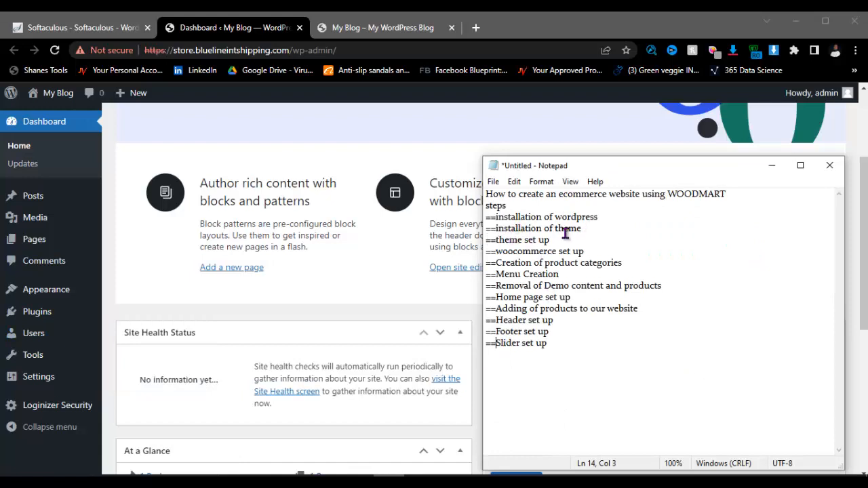
pyautogui.hotkey('alt', 'Tab')
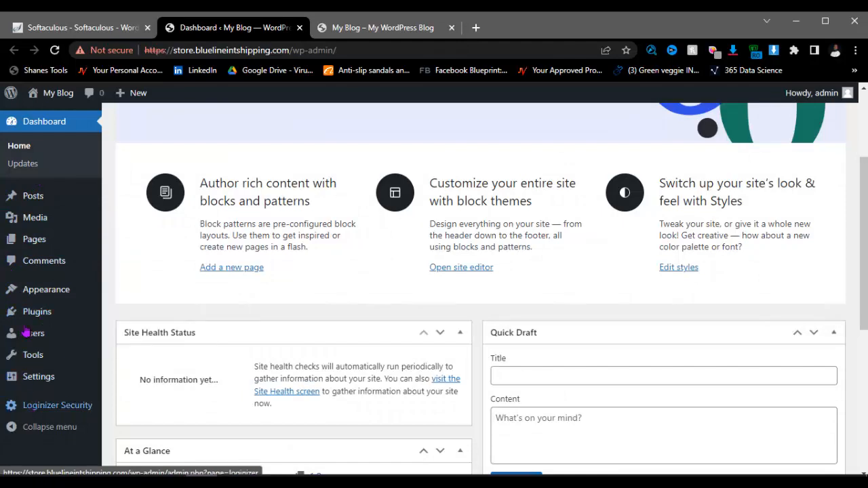
# Step: Go to Appearance > Themes > Add New and browse the theme list
pyautogui.moveTo(50, 293)
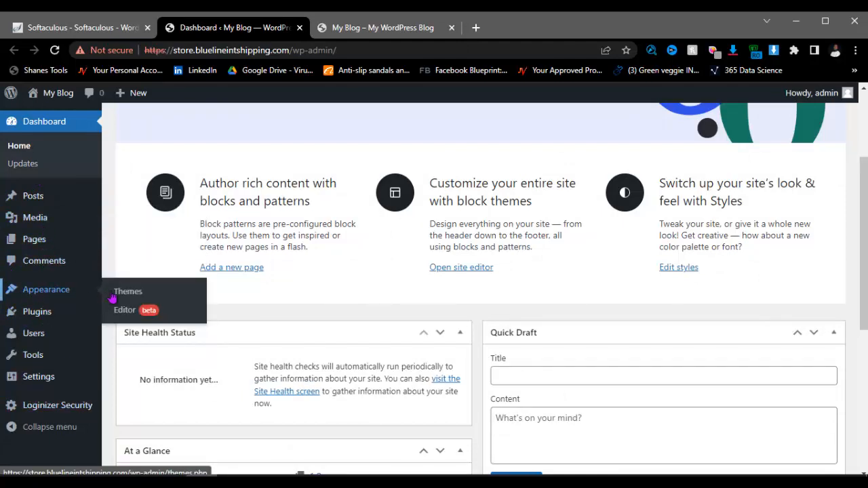
pyautogui.click(135, 293)
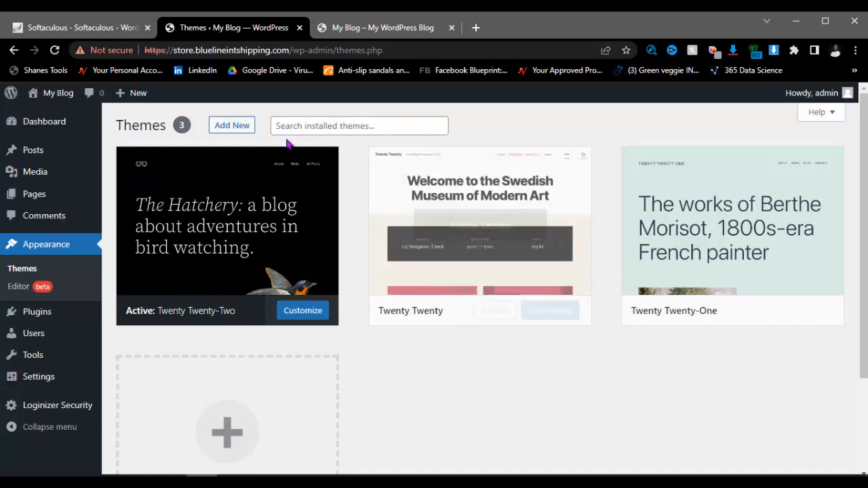
pyautogui.click(232, 129)
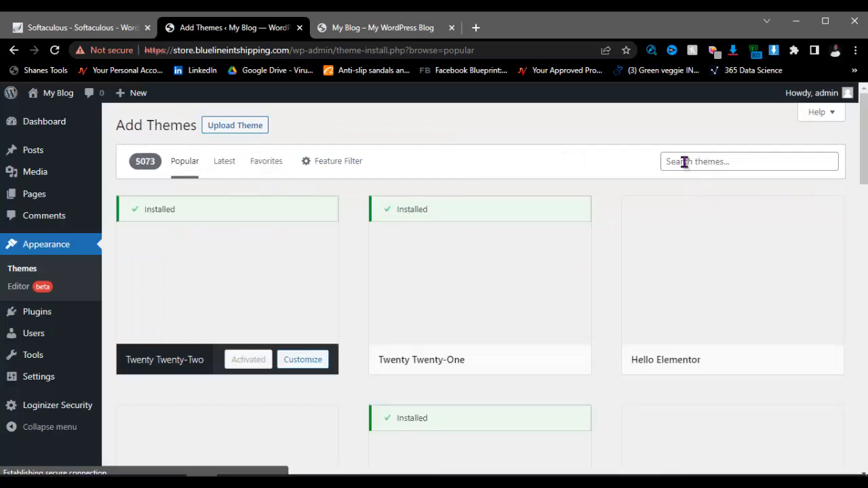
pyautogui.moveTo(531, 282)
pyautogui.scroll(-5, 531, 282)
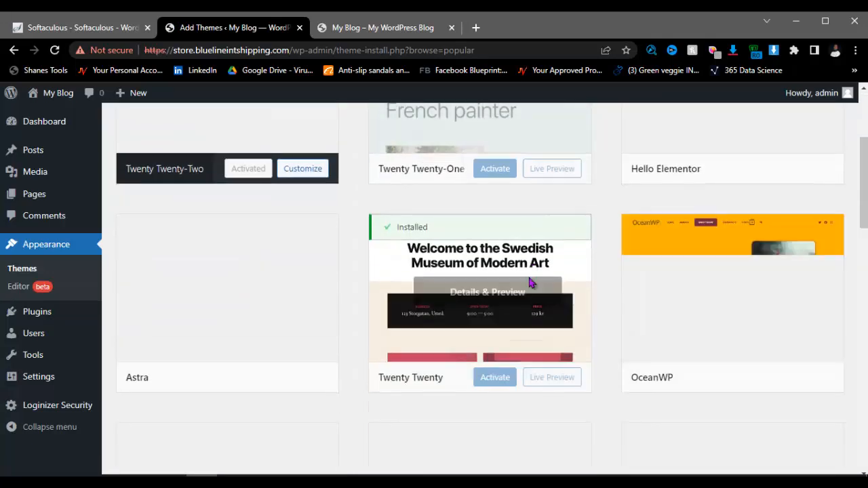
pyautogui.scroll(-4, 427, 249)
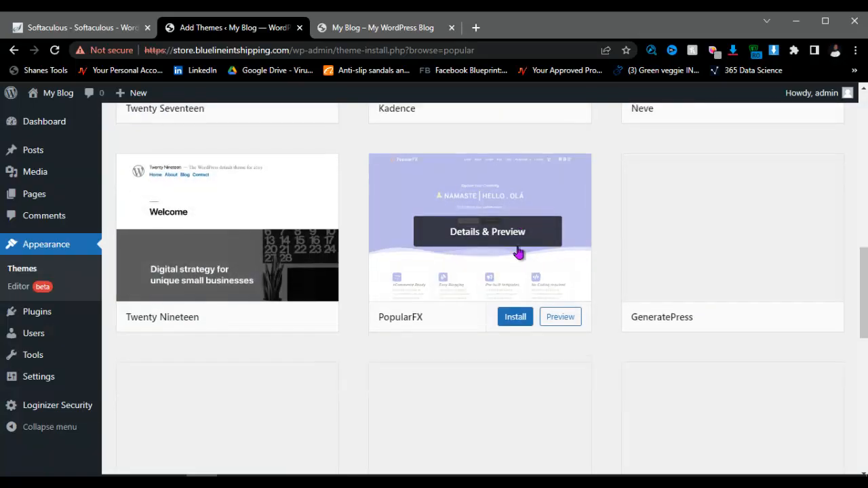
pyautogui.scroll(-7, 516, 250)
pyautogui.scroll(15, 517, 251)
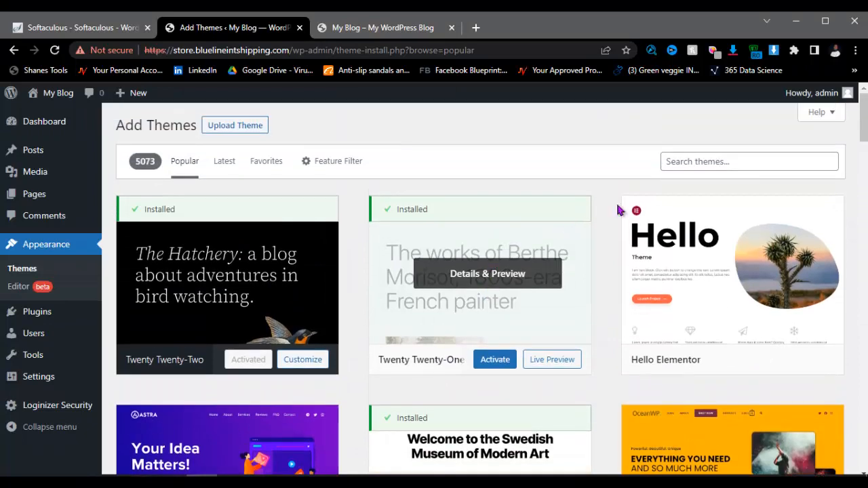
pyautogui.scroll(-3, 619, 207)
pyautogui.scroll(1, 509, 291)
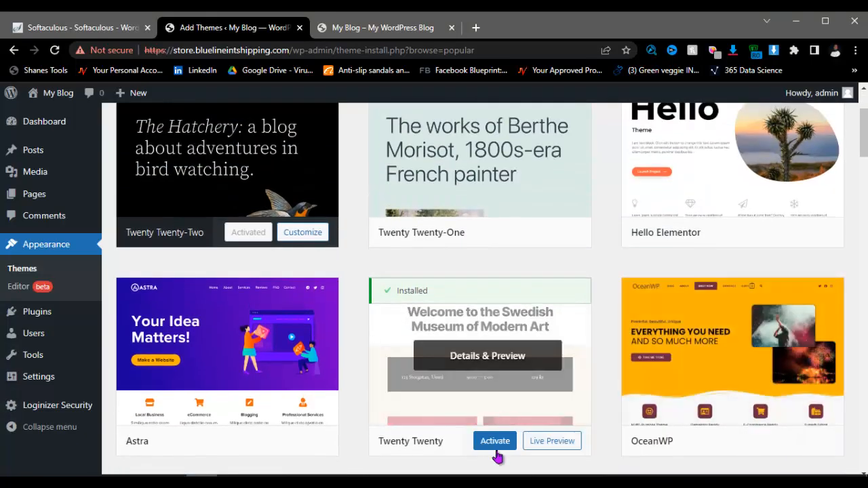
pyautogui.scroll(2, 438, 389)
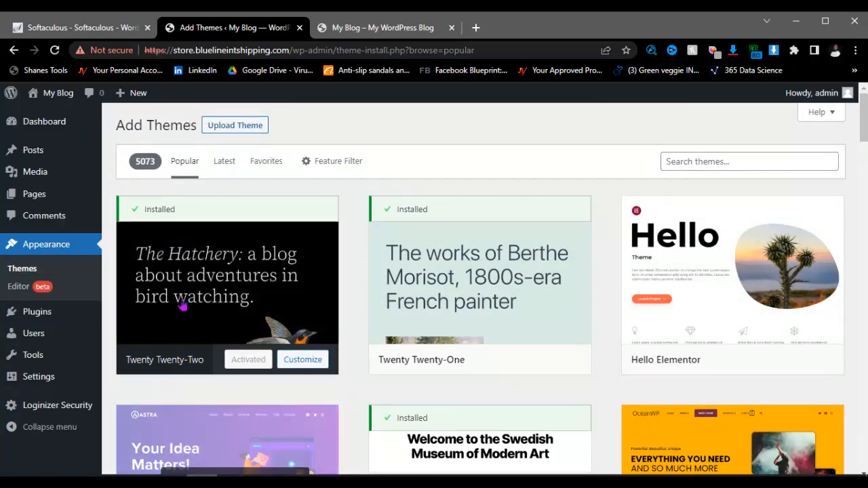
# Step: Under Upload Theme, choose woodmart.zip from the Desktop's my themes folder
pyautogui.click(227, 131)
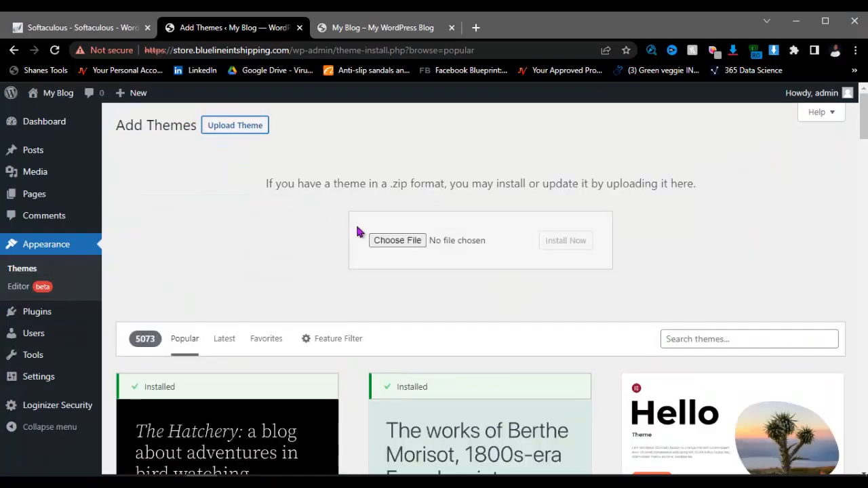
pyautogui.click(395, 246)
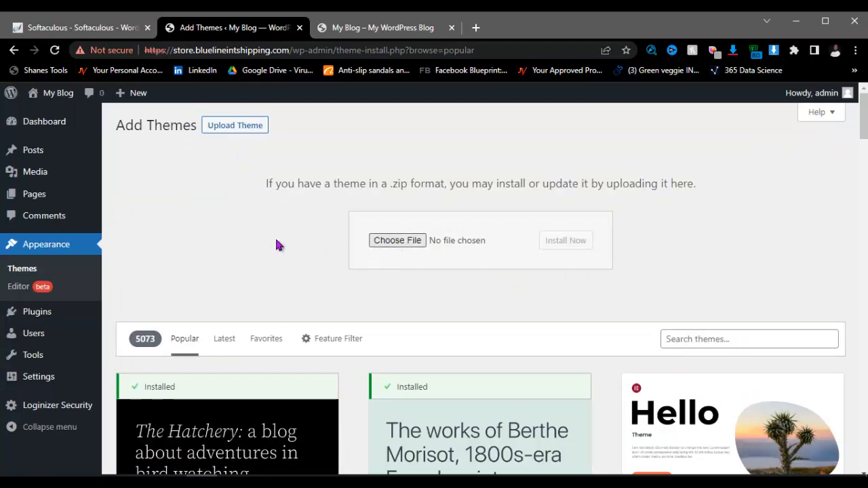
pyautogui.click(381, 244)
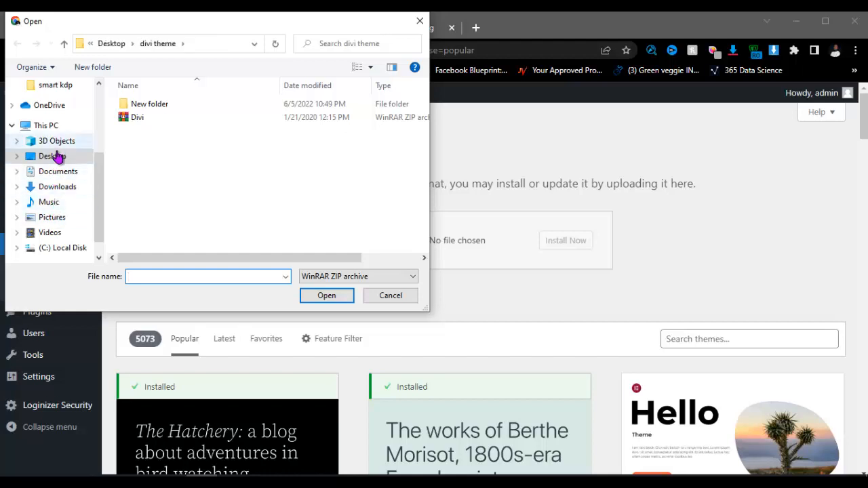
pyautogui.click(110, 44)
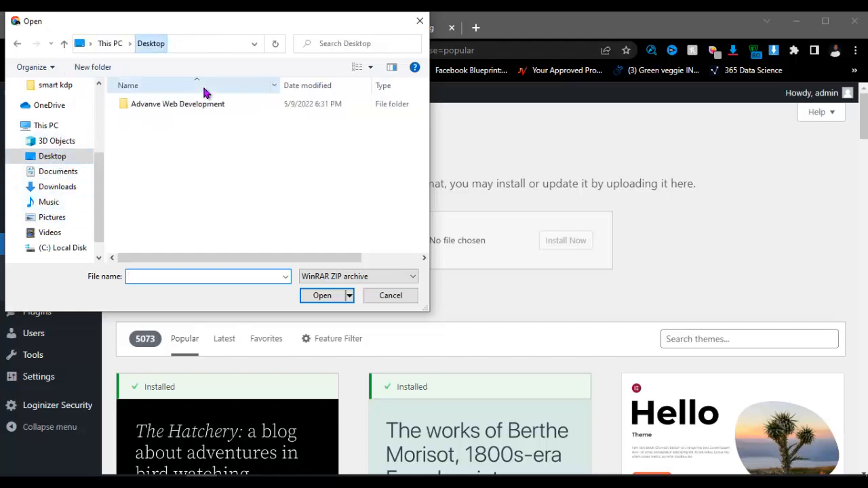
pyautogui.scroll(-5, 177, 212)
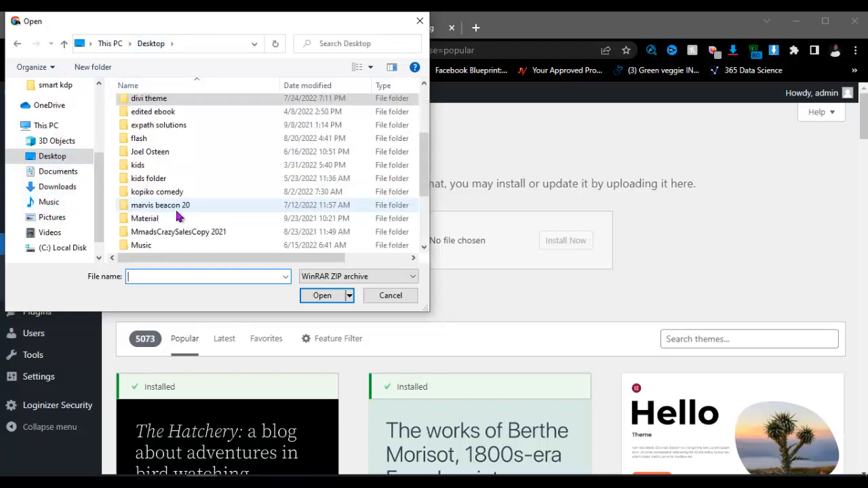
pyautogui.doubleClick(167, 168)
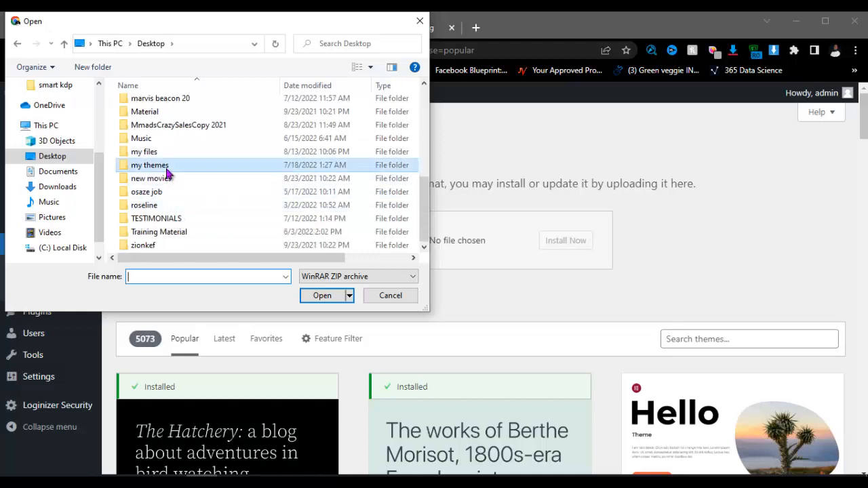
pyautogui.click(177, 274)
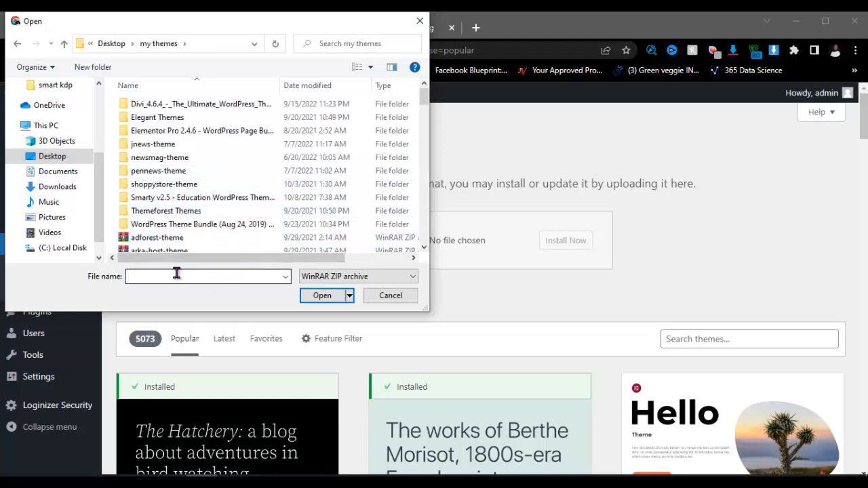
pyautogui.write('woo')
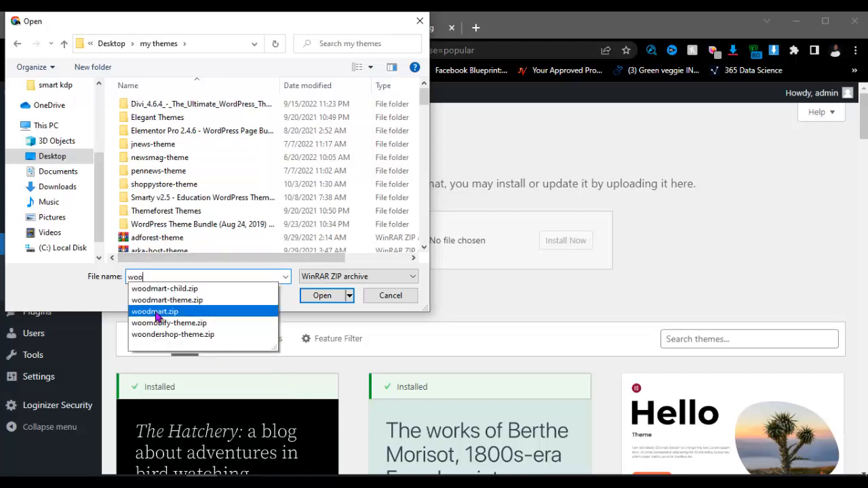
pyautogui.click(188, 311)
pyautogui.click(308, 299)
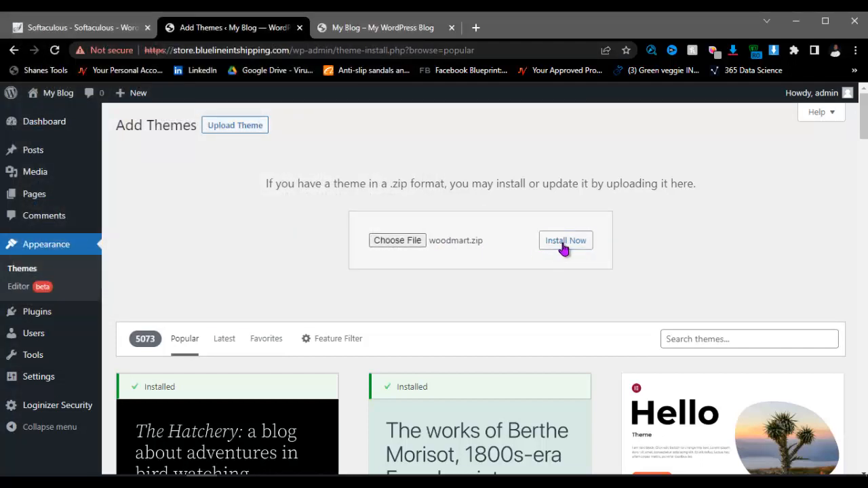
# Step: Upload and install the chosen woodmart.zip theme with Install Now
pyautogui.click(563, 248)
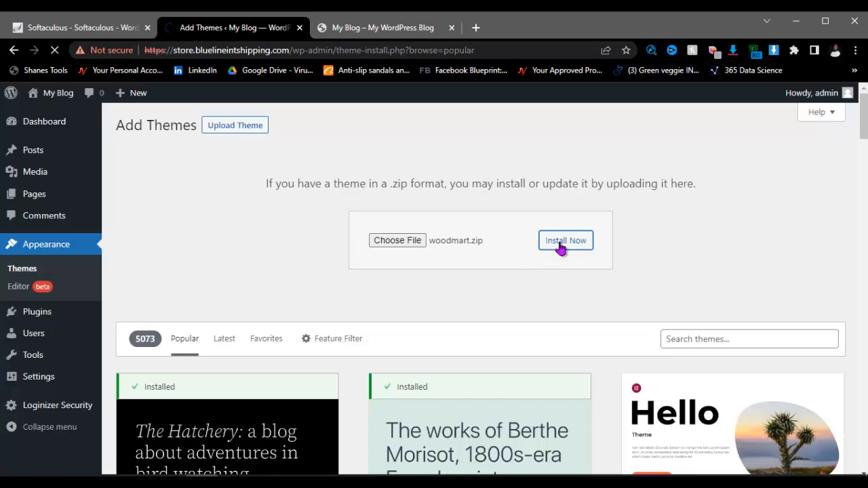
pyautogui.scroll(-3, 656, 212)
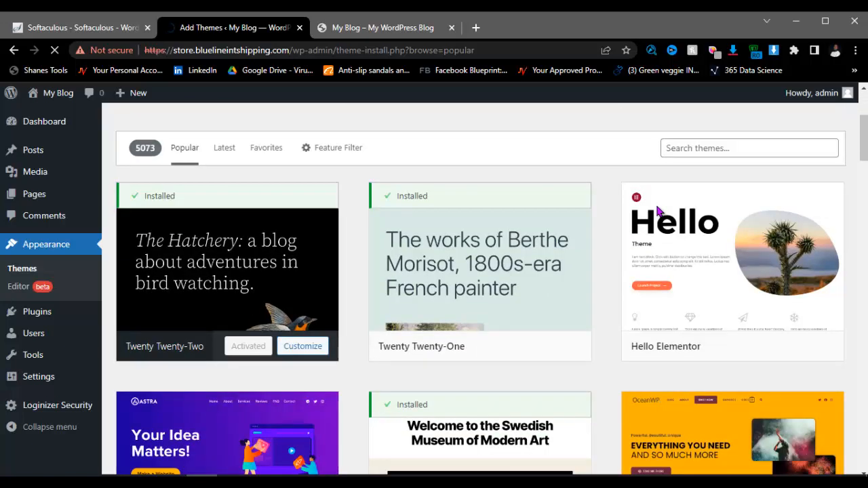
pyautogui.scroll(3, 562, 212)
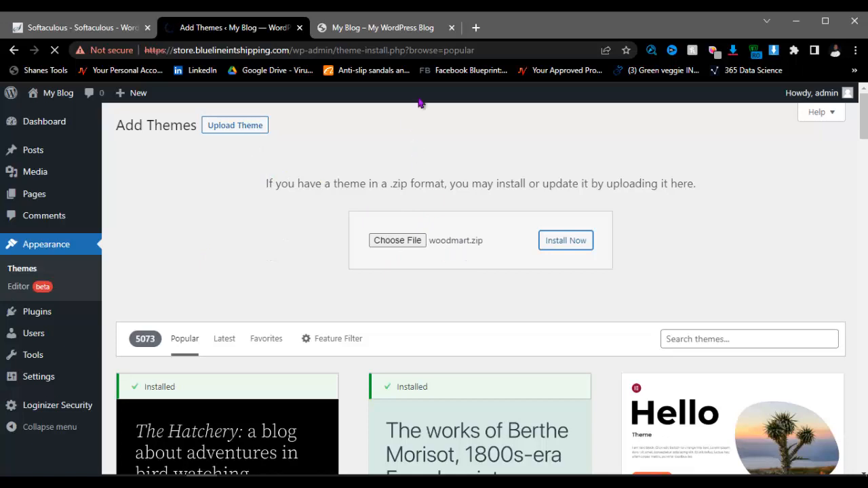
# Step: Open themeforest.net in a new tab and dismiss the feedback survey popup
pyautogui.click(475, 28)
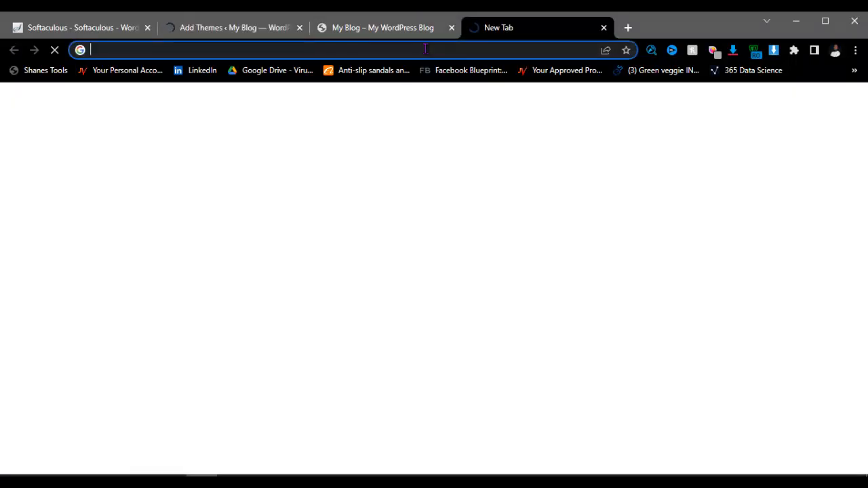
pyautogui.write('themeforest.com')
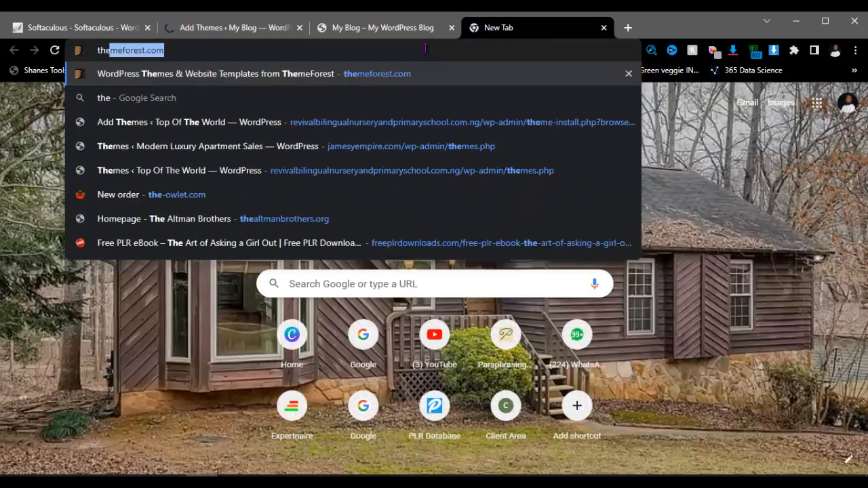
pyautogui.press('Return')
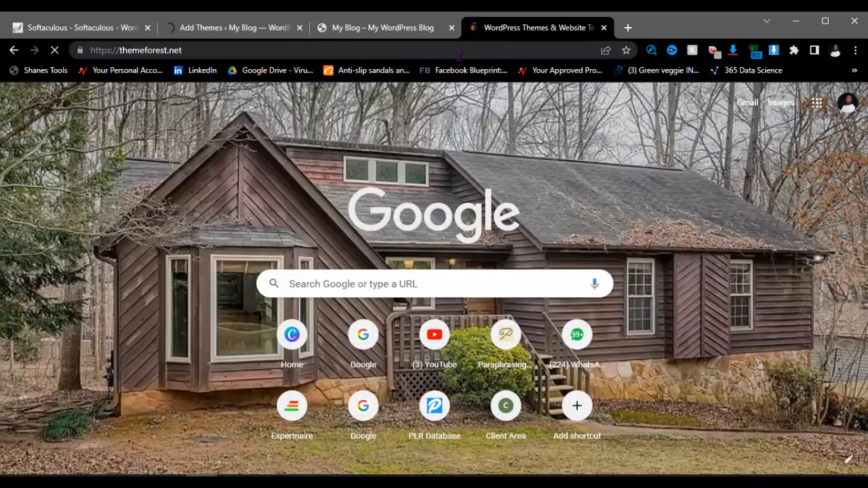
pyautogui.scroll(-4, 250, 221)
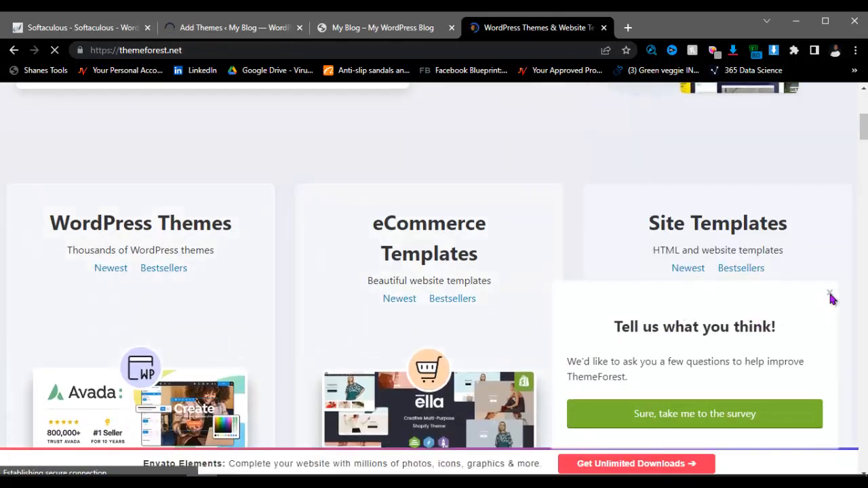
pyautogui.click(830, 296)
pyautogui.scroll(5, 515, 219)
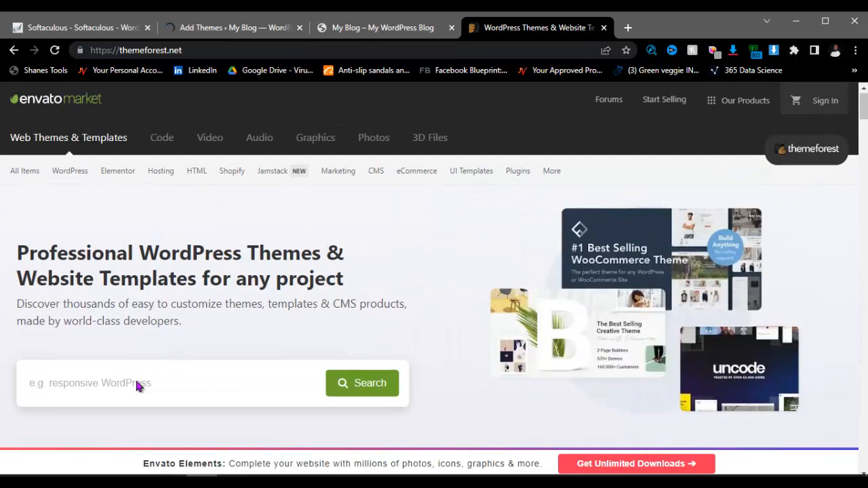
pyautogui.scroll(-2, 140, 378)
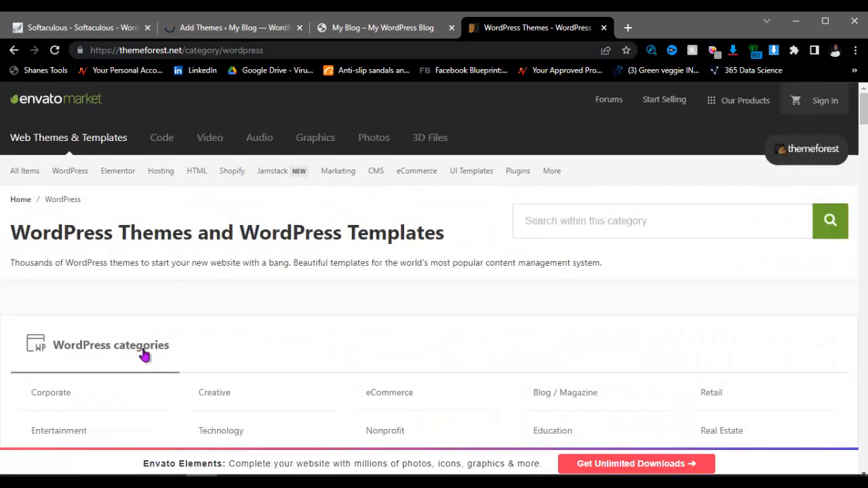
# Step: Search the WordPress category for 'woodmart'
pyautogui.click(562, 224)
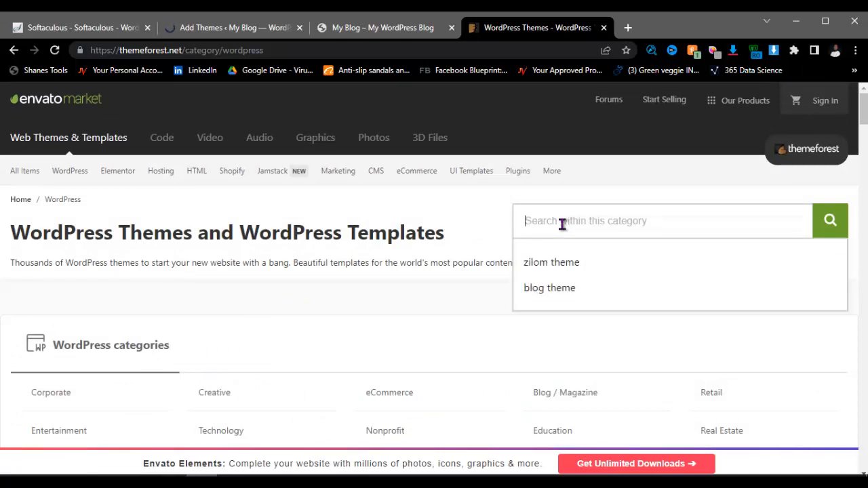
pyautogui.write('woodmart')
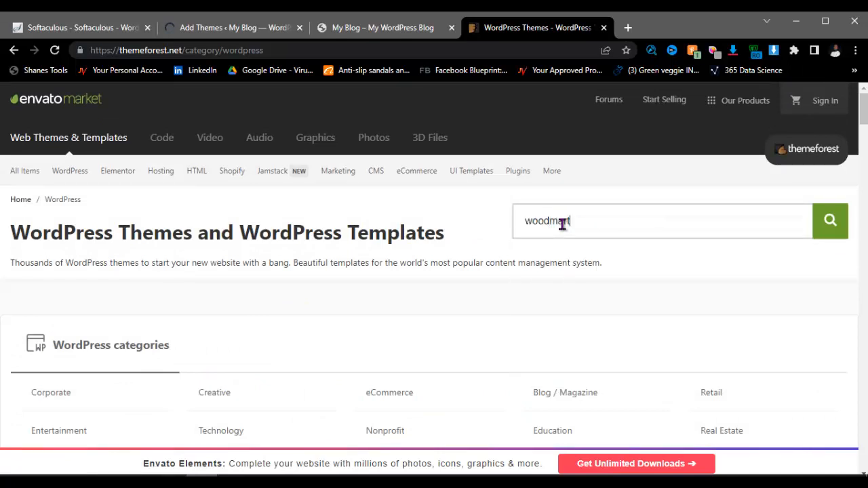
pyautogui.click(824, 230)
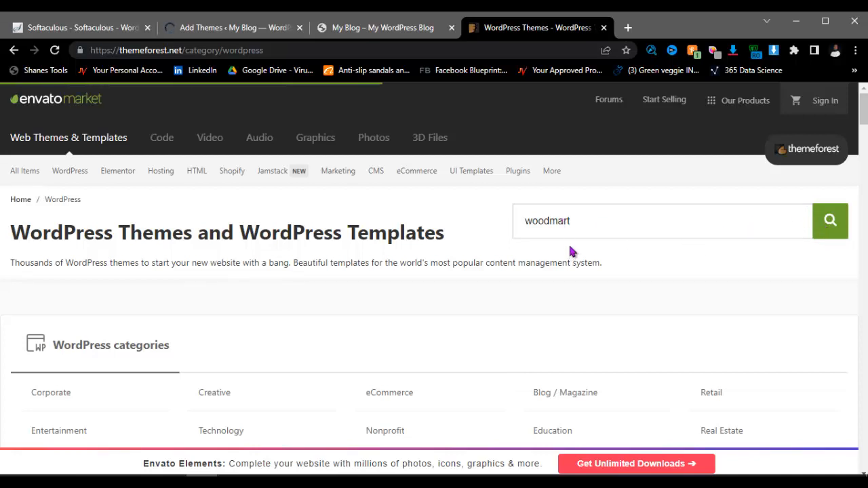
pyautogui.scroll(-2, 454, 349)
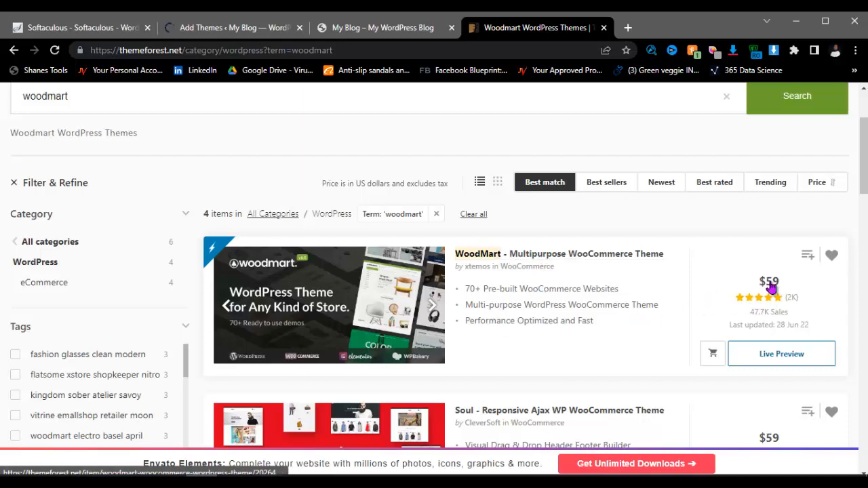
# Step: Open the WoodMart – Multipurpose WooCommerce Theme item page from the search results
pyautogui.scroll(-2, 780, 298)
pyautogui.scroll(-3, 624, 286)
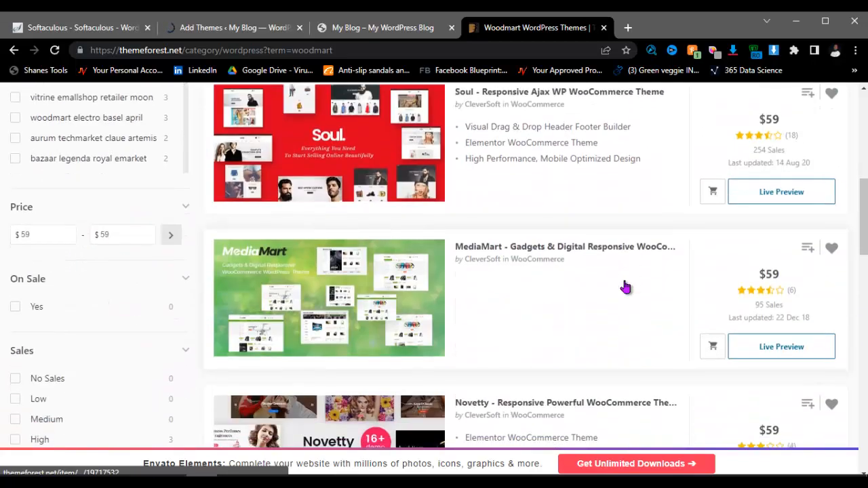
pyautogui.scroll(1, 552, 294)
pyautogui.scroll(-4, 461, 288)
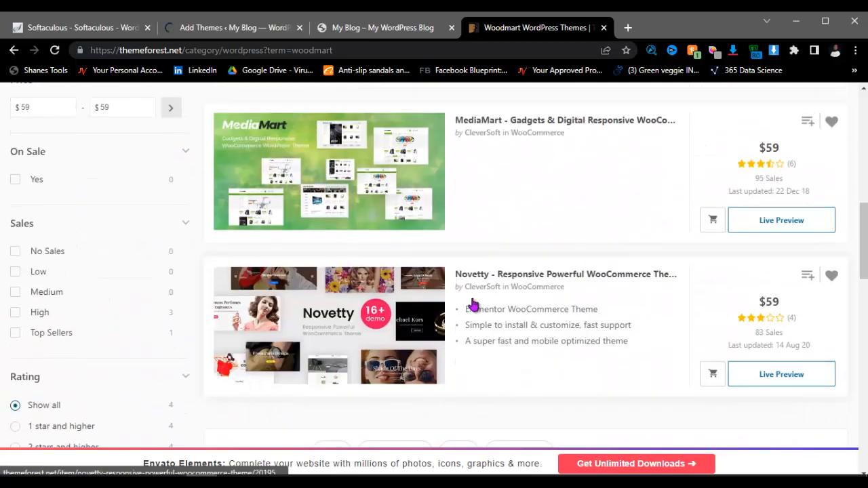
pyautogui.scroll(6, 526, 289)
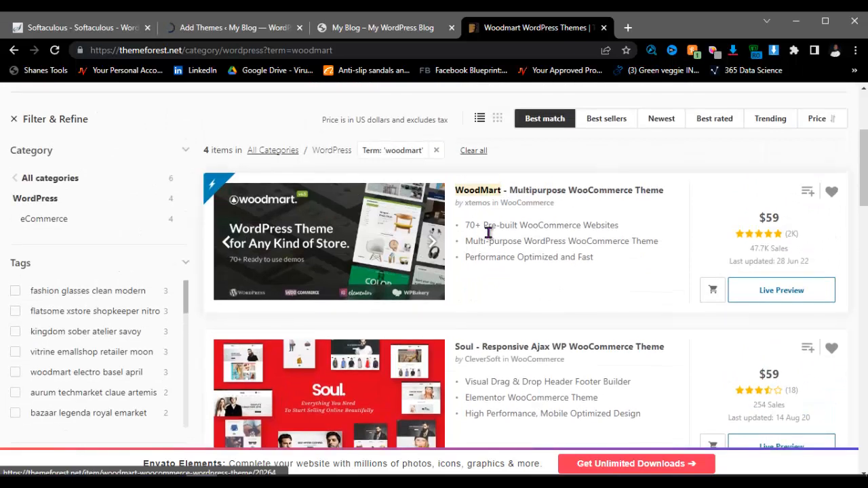
pyautogui.click(535, 192)
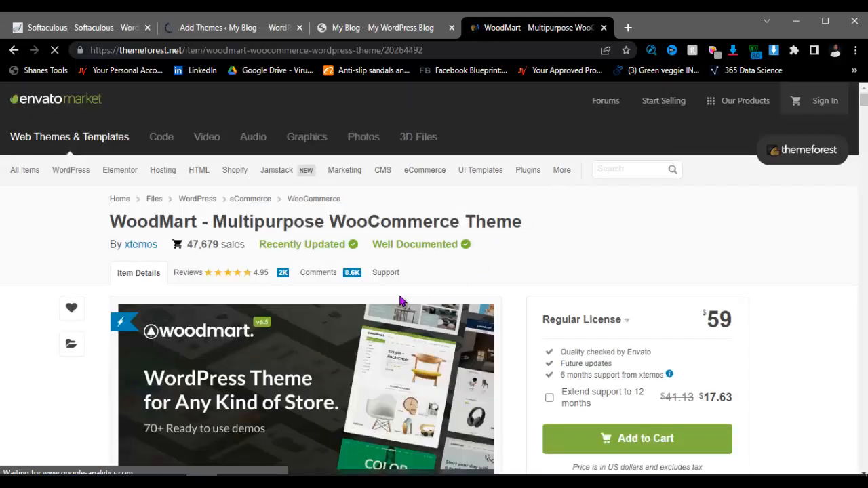
# Step: Read through WoodMart's feature description, then return to the WordPress Upload Theme tab
pyautogui.scroll(-3, 420, 296)
pyautogui.scroll(3, 515, 275)
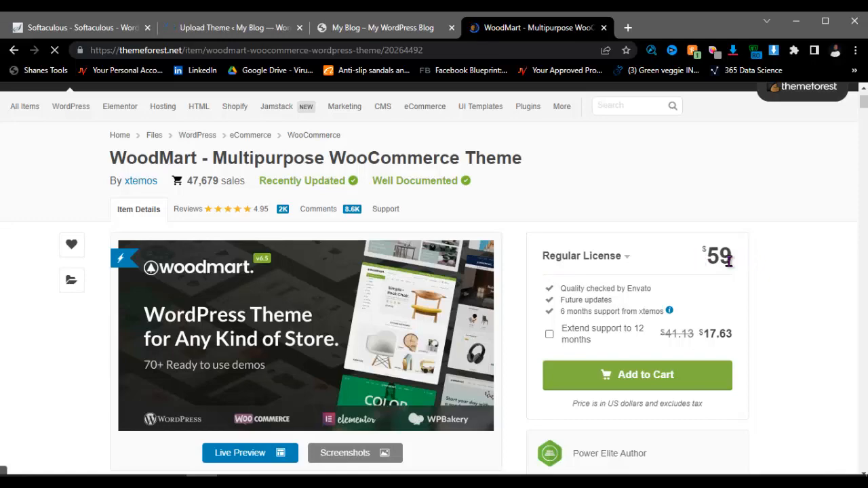
pyautogui.scroll(-10, 755, 255)
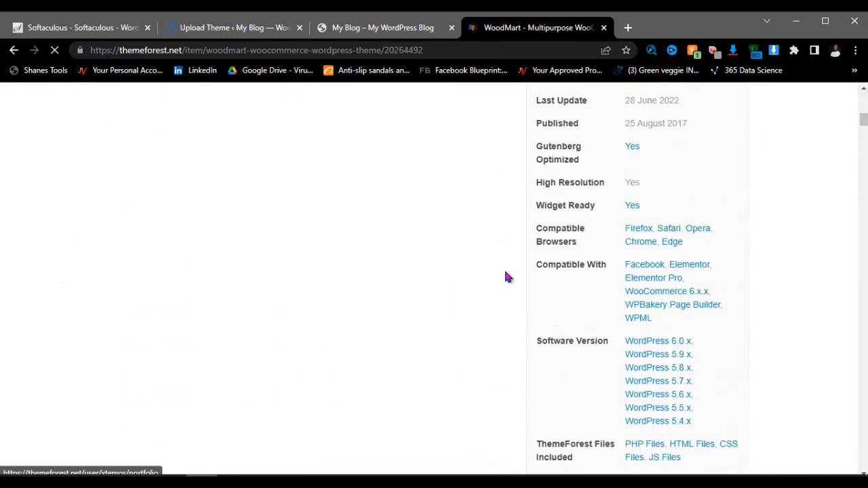
pyautogui.scroll(-10, 486, 282)
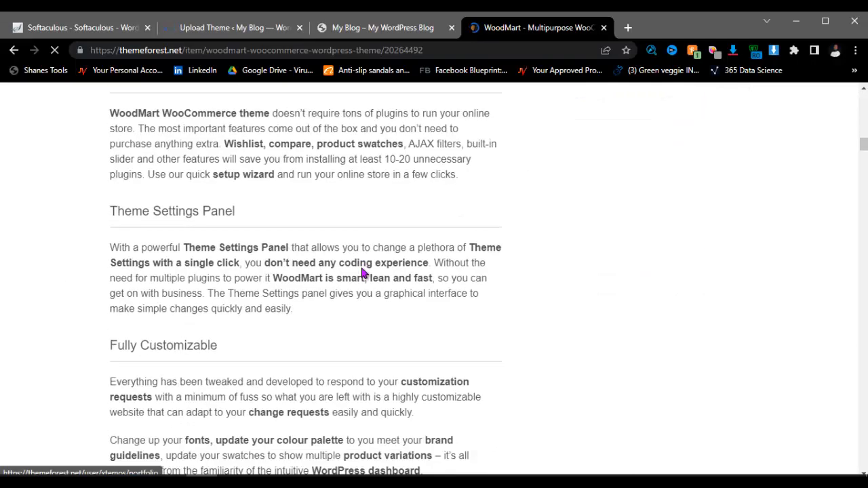
pyautogui.scroll(-4, 359, 271)
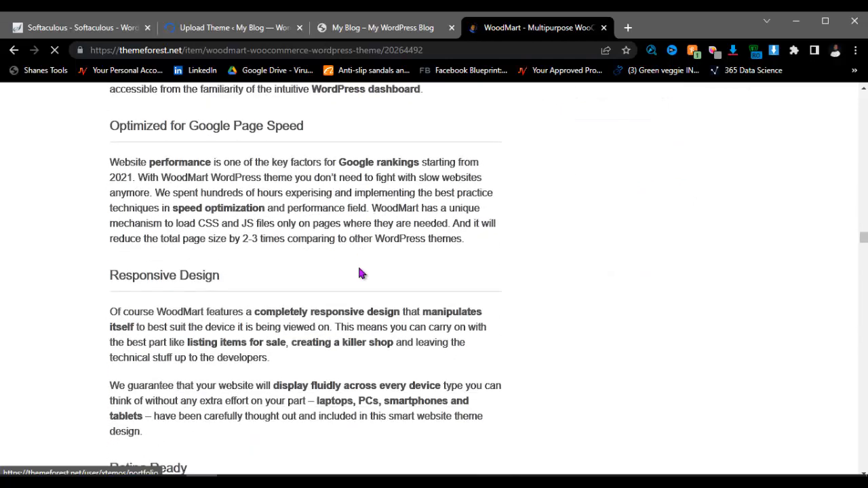
pyautogui.scroll(-3, 290, 163)
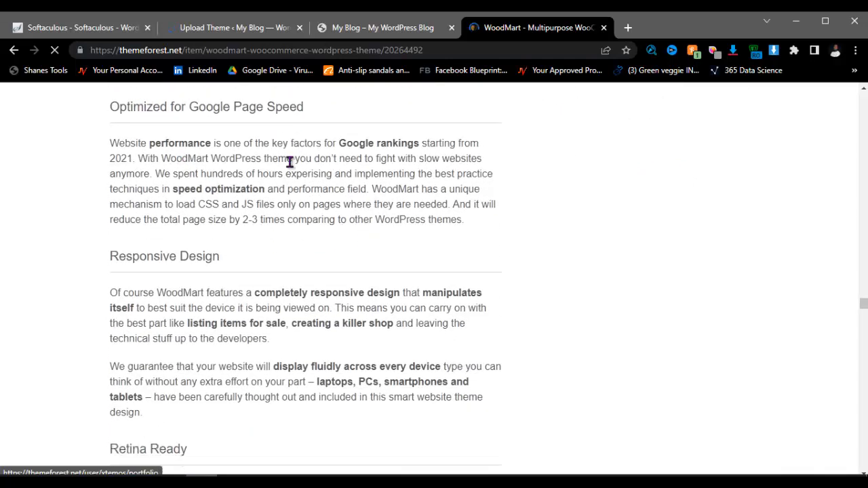
pyautogui.scroll(2, 210, 224)
pyautogui.scroll(-1, 208, 314)
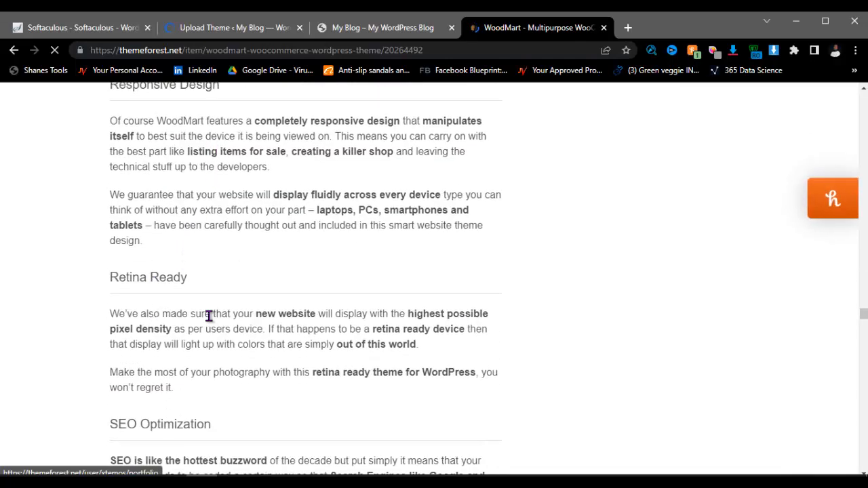
pyautogui.scroll(-2, 173, 286)
pyautogui.scroll(-7, 190, 312)
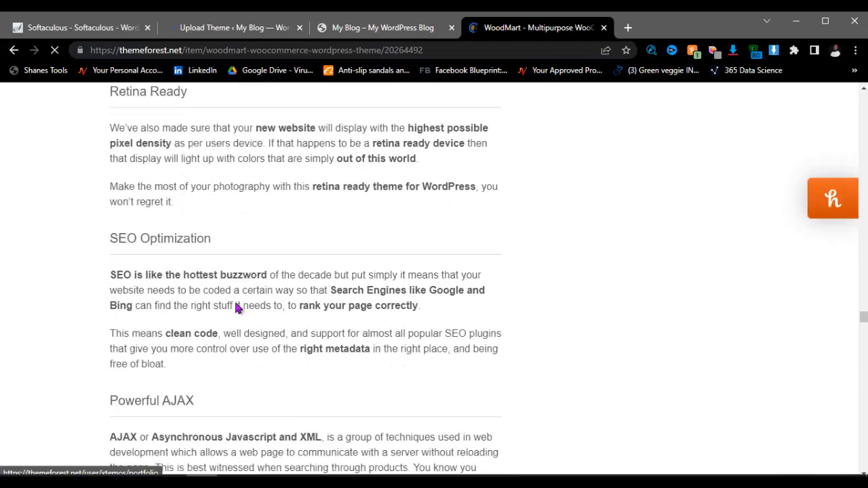
pyautogui.scroll(-7, 196, 325)
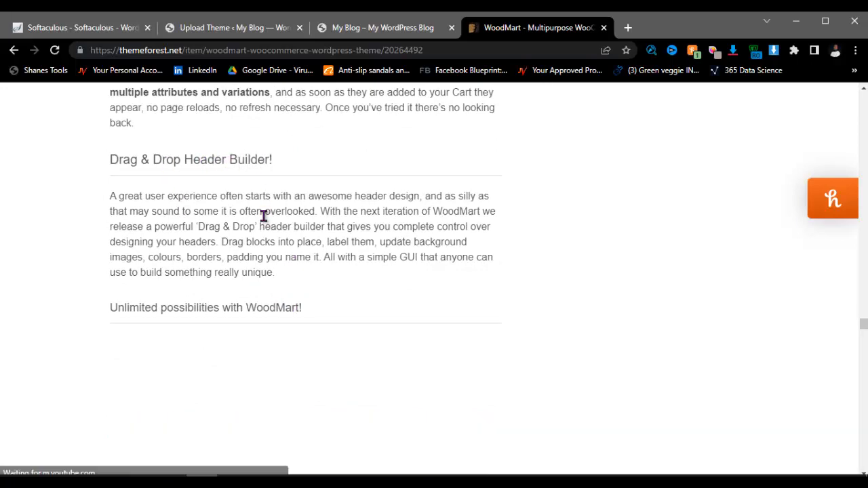
pyautogui.scroll(-5, 240, 300)
pyautogui.scroll(-3, 266, 271)
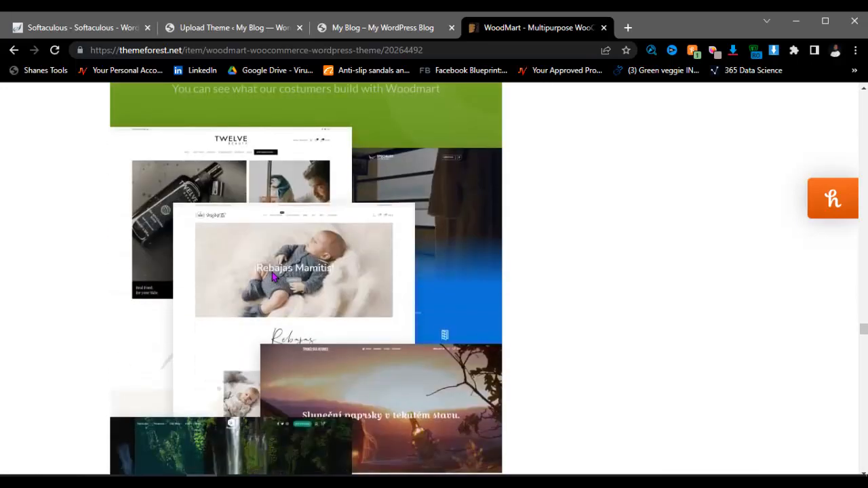
pyautogui.scroll(-6, 266, 246)
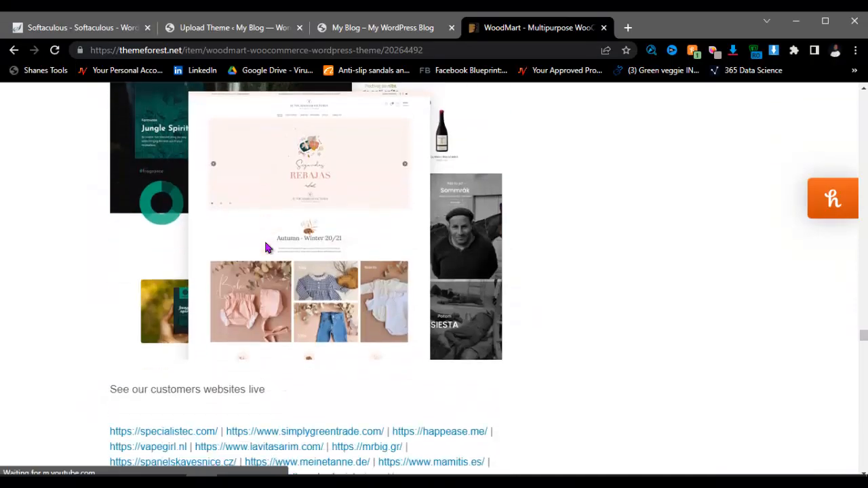
pyautogui.scroll(-3, 290, 224)
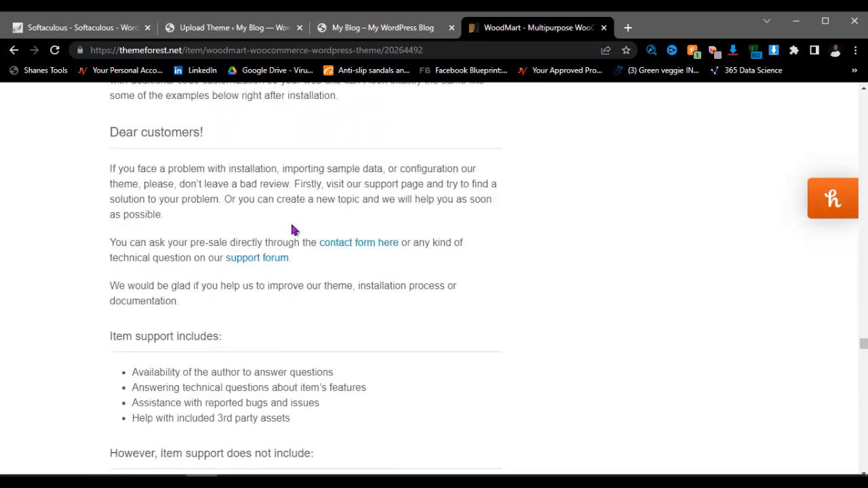
pyautogui.scroll(-3, 252, 215)
pyautogui.scroll(10, 252, 213)
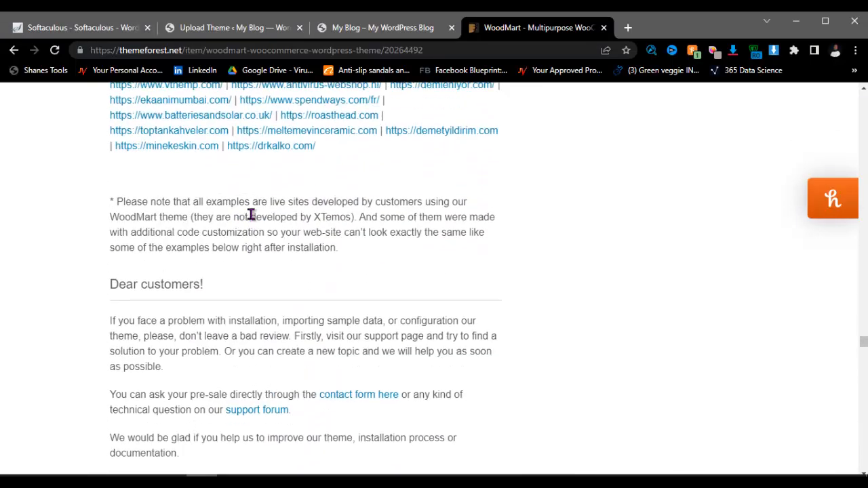
pyautogui.scroll(15, 445, 181)
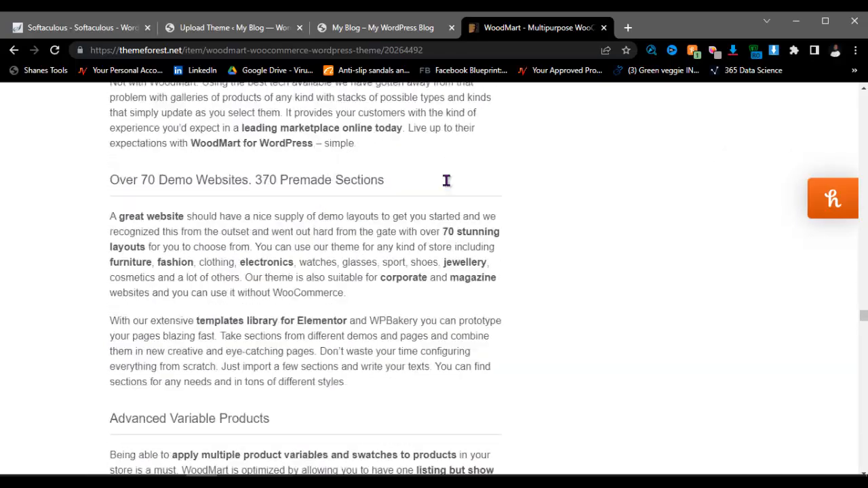
pyautogui.scroll(10, 439, 197)
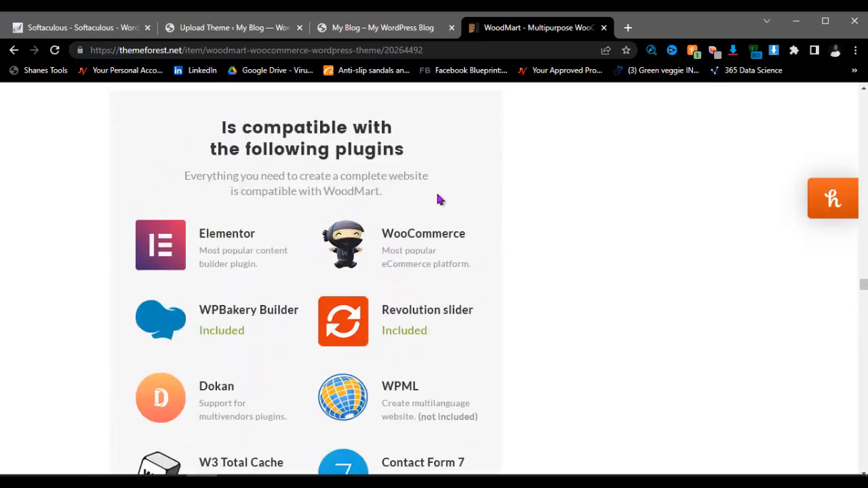
pyautogui.scroll(-4, 439, 198)
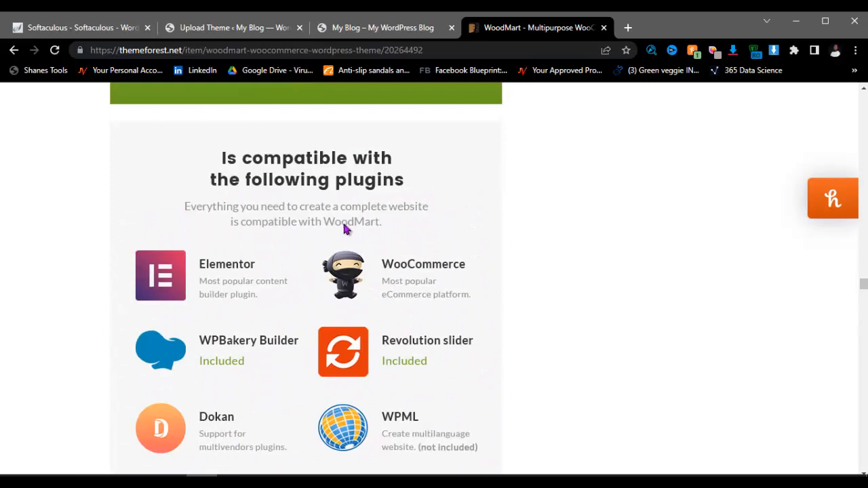
pyautogui.scroll(8, 344, 230)
pyautogui.scroll(-5, 343, 247)
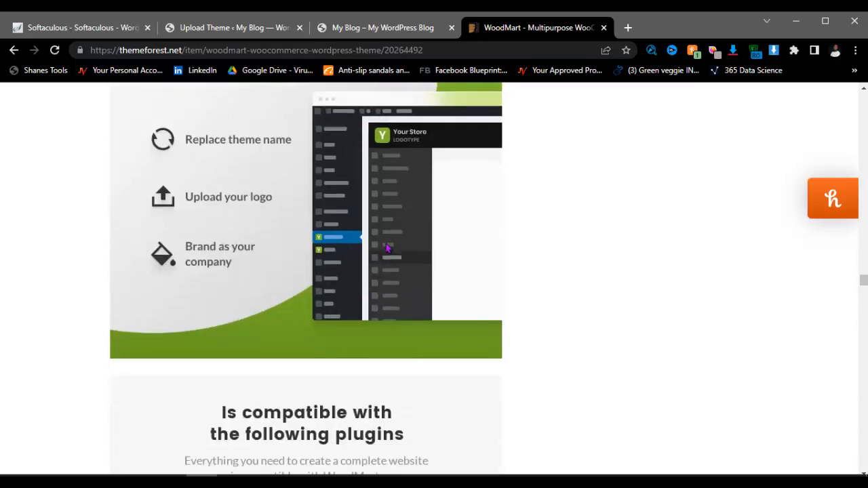
pyautogui.scroll(12, 386, 247)
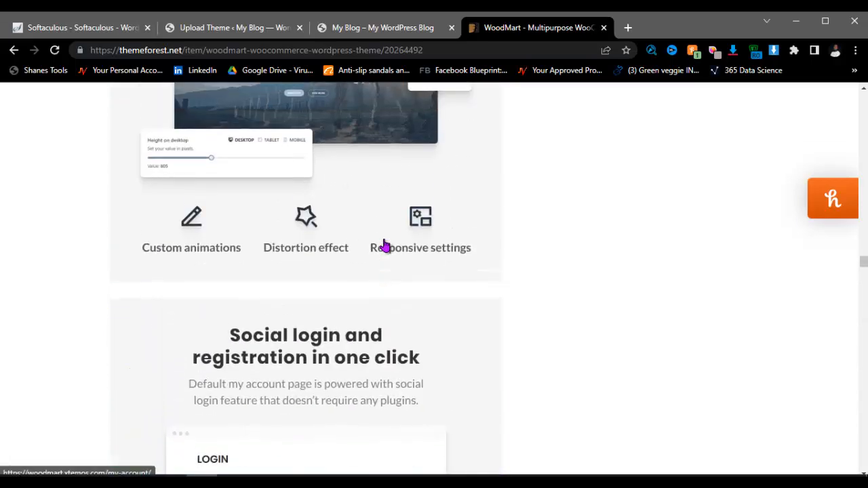
pyautogui.scroll(5, 385, 244)
pyautogui.click(250, 29)
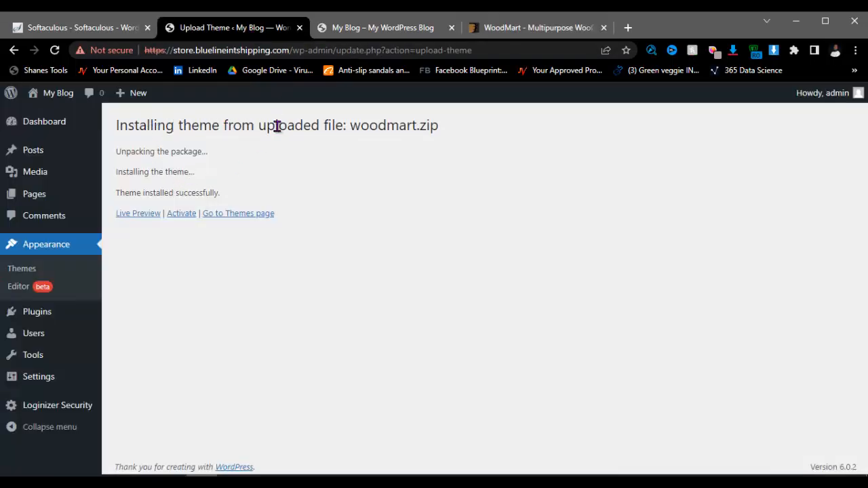
# Step: Activate the installed WoodMart theme and close the ThemeForest WoodMart tab
pyautogui.click(181, 215)
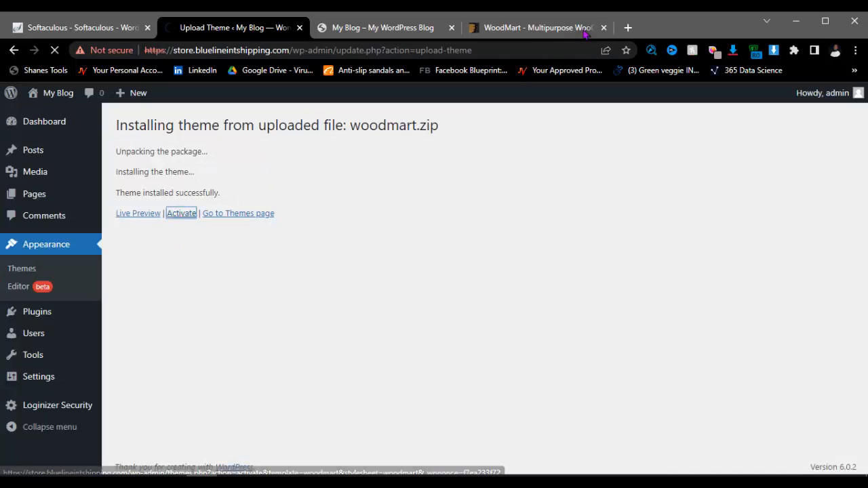
pyautogui.click(603, 27)
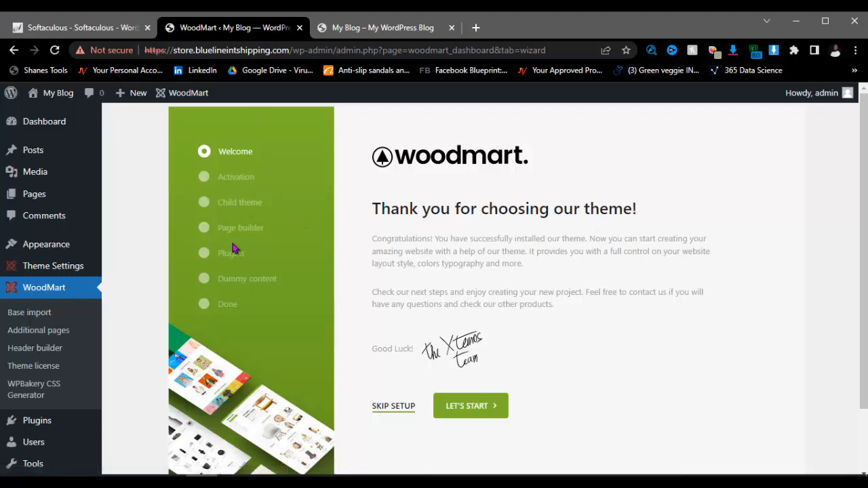
# Step: Glance at the Notepad steps, start the wizard with LET'S START, and skip license activation
pyautogui.hotkey('alt', 'Tab')
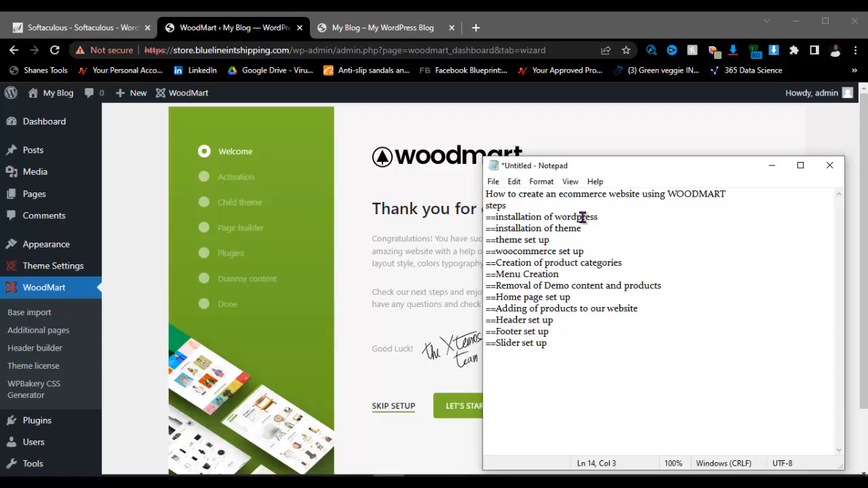
pyautogui.click(770, 165)
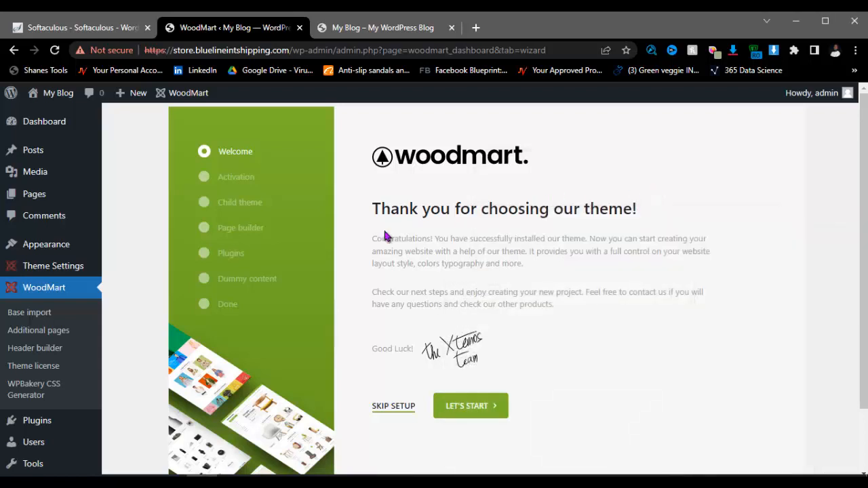
pyautogui.click(475, 413)
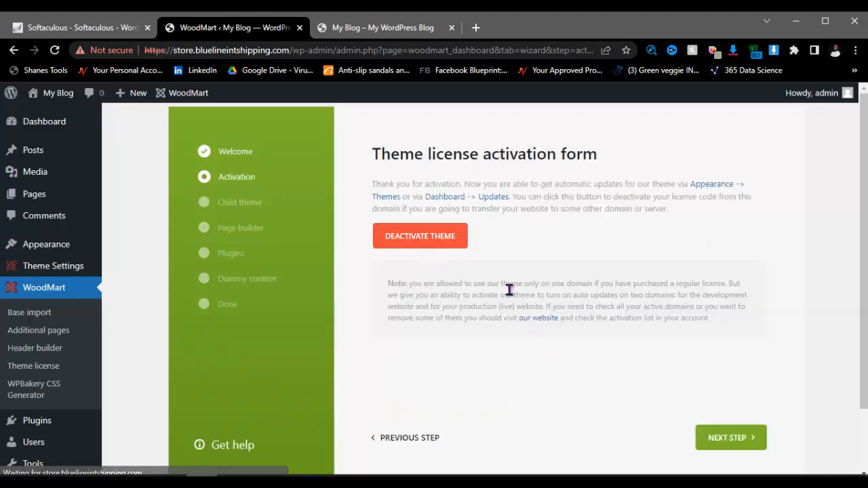
pyautogui.scroll(-2, 541, 300)
pyautogui.scroll(2, 461, 315)
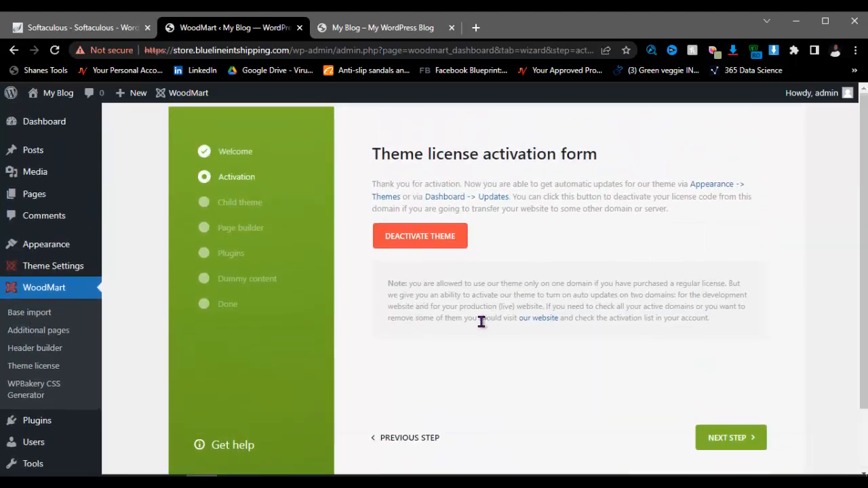
pyautogui.click(726, 441)
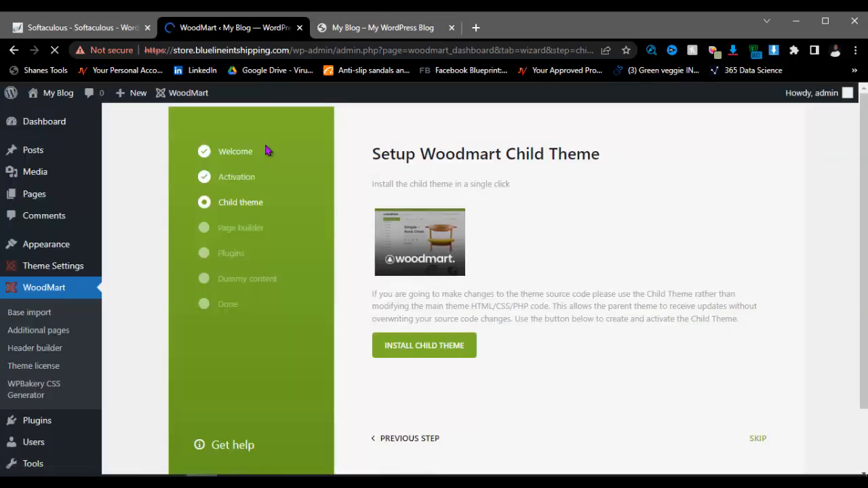
# Step: Skip installing the WoodMart child theme
pyautogui.scroll(-2, 475, 339)
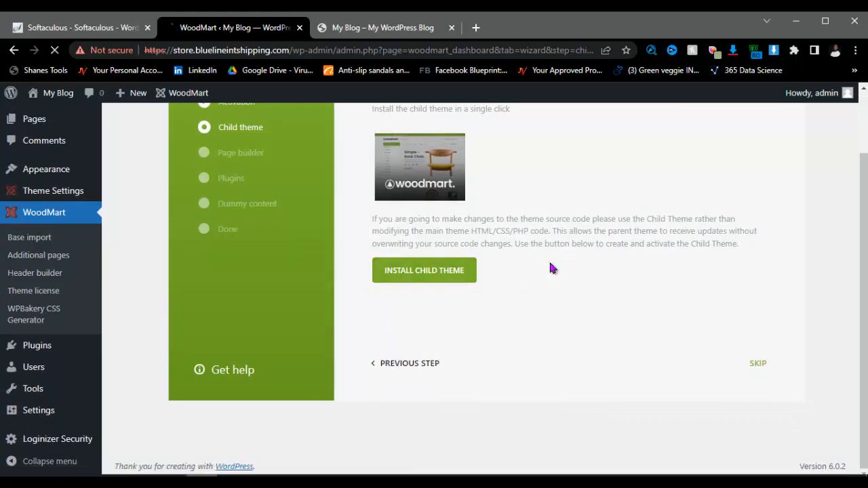
pyautogui.scroll(2, 441, 224)
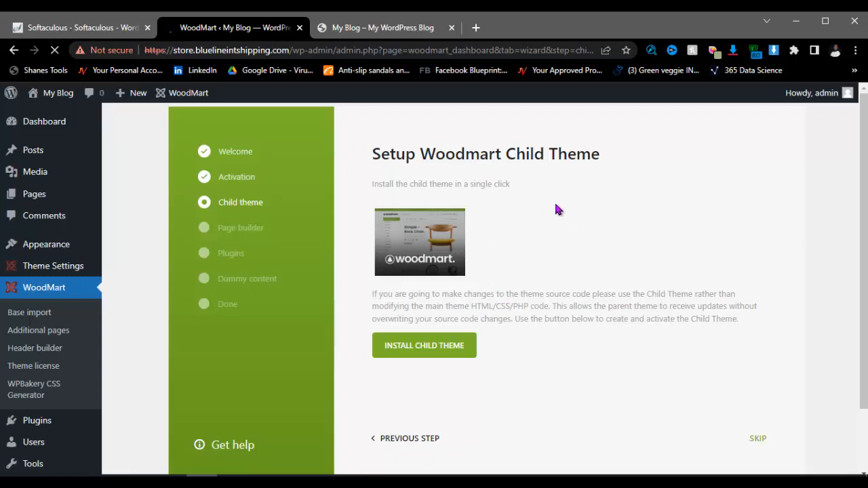
pyautogui.scroll(-2, 561, 203)
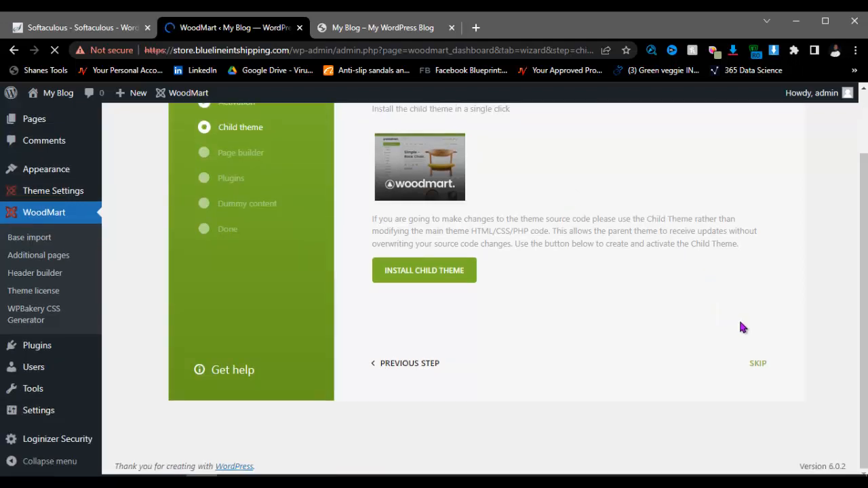
pyautogui.click(758, 366)
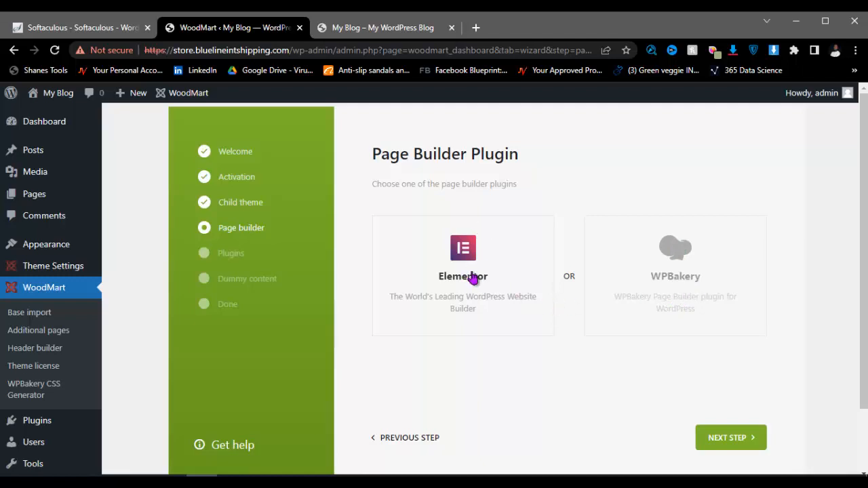
# Step: Keep Elementor as the page builder and continue to Activation Plugins
pyautogui.click(729, 440)
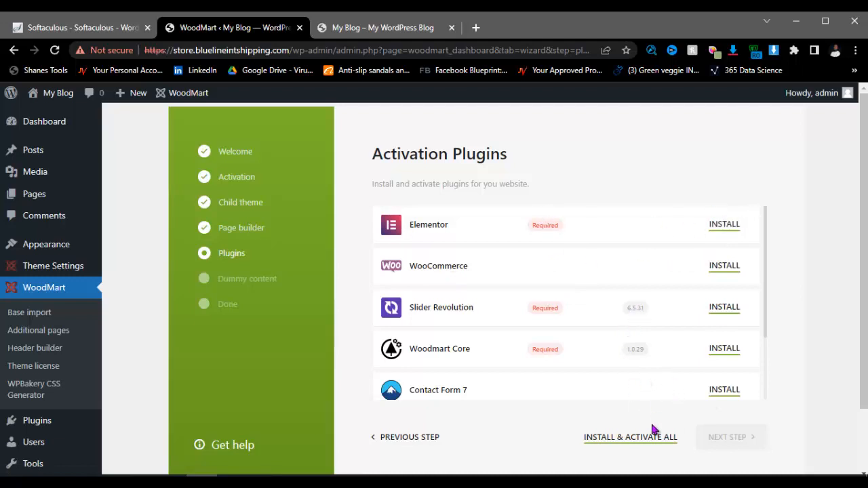
# Step: Install and activate all recommended plugins, checking the Notepad steps while Elementor, WooCommerce and Slider Revolution activate
pyautogui.click(620, 440)
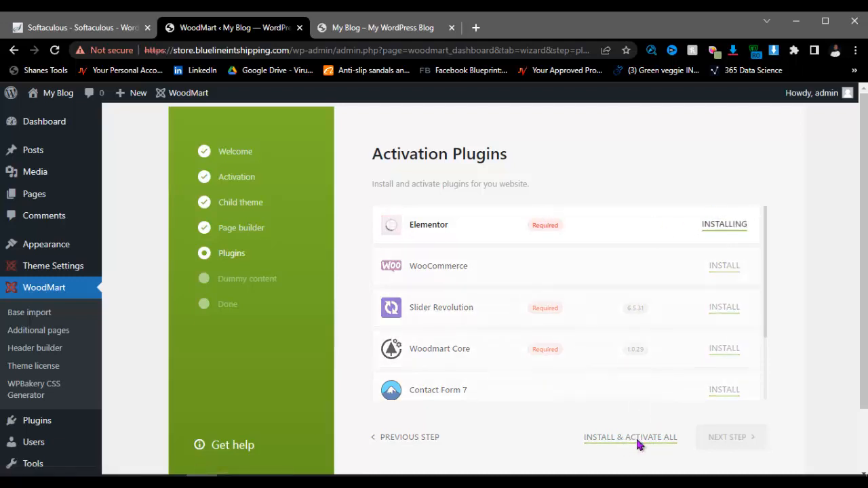
pyautogui.scroll(-2, 671, 331)
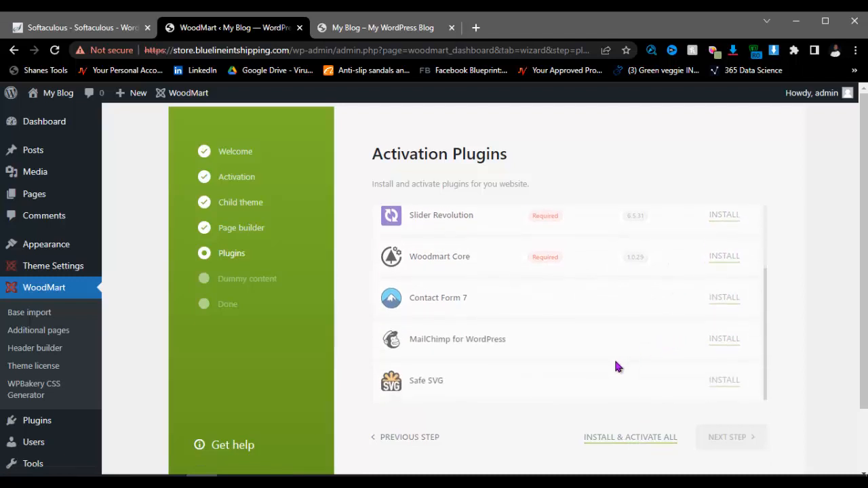
pyautogui.scroll(2, 616, 366)
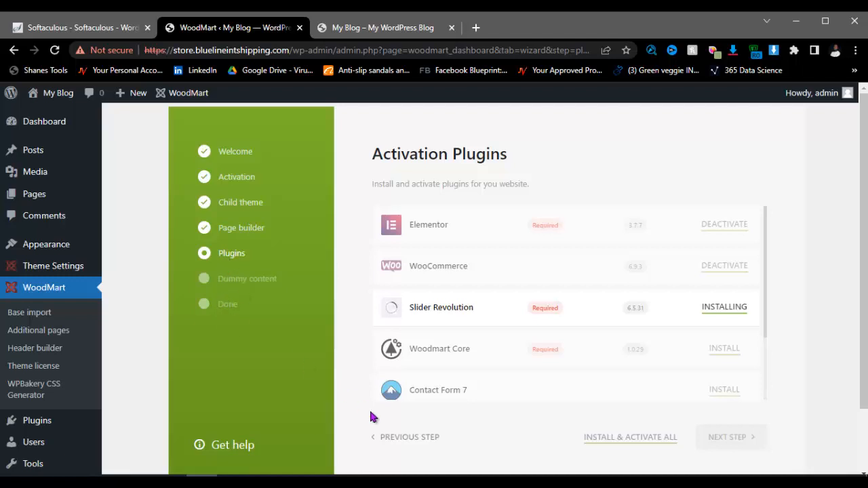
pyautogui.click(388, 483)
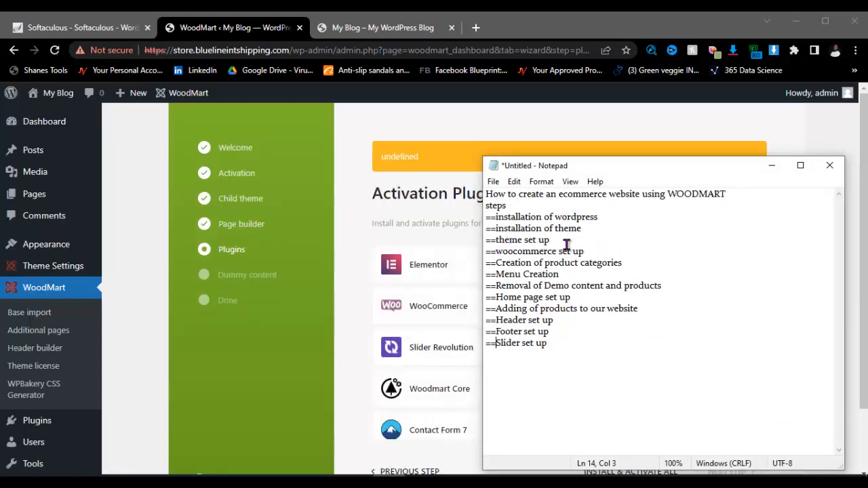
pyautogui.click(771, 165)
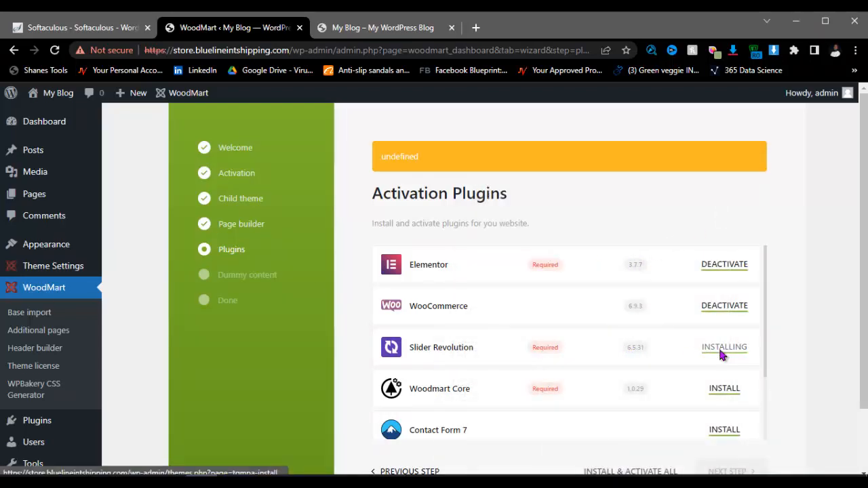
pyautogui.scroll(-2, 562, 305)
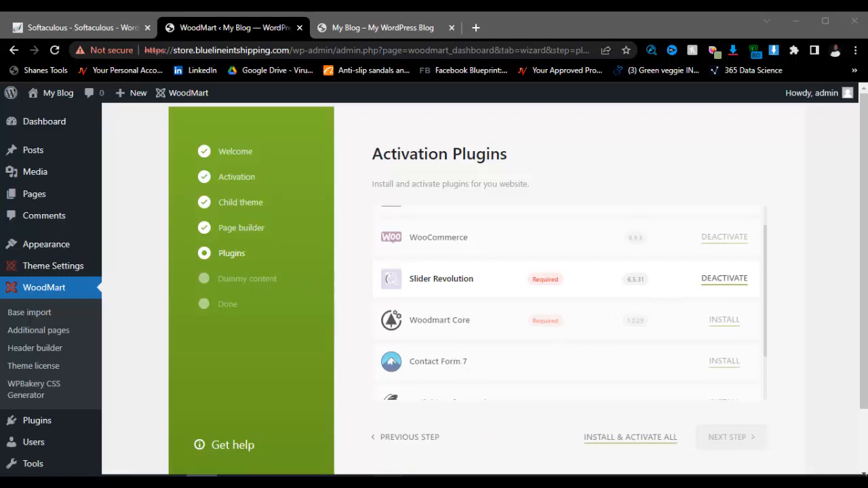
pyautogui.click(389, 482)
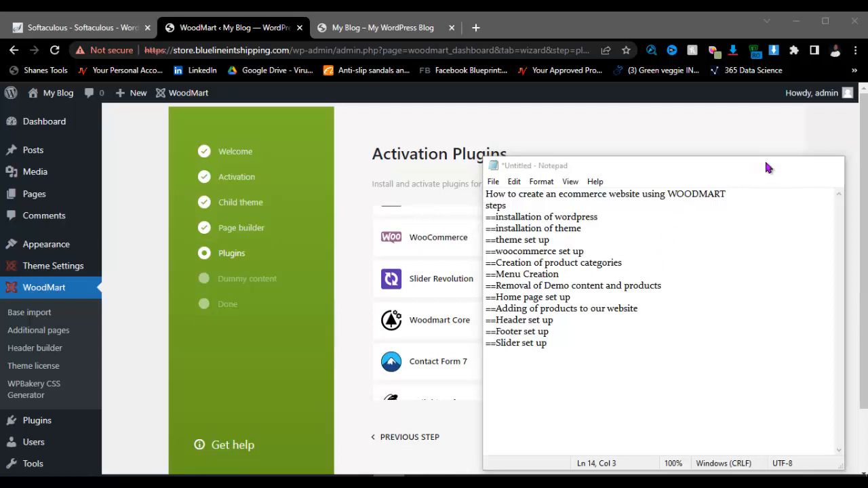
pyautogui.click(770, 167)
pyautogui.scroll(1, 662, 283)
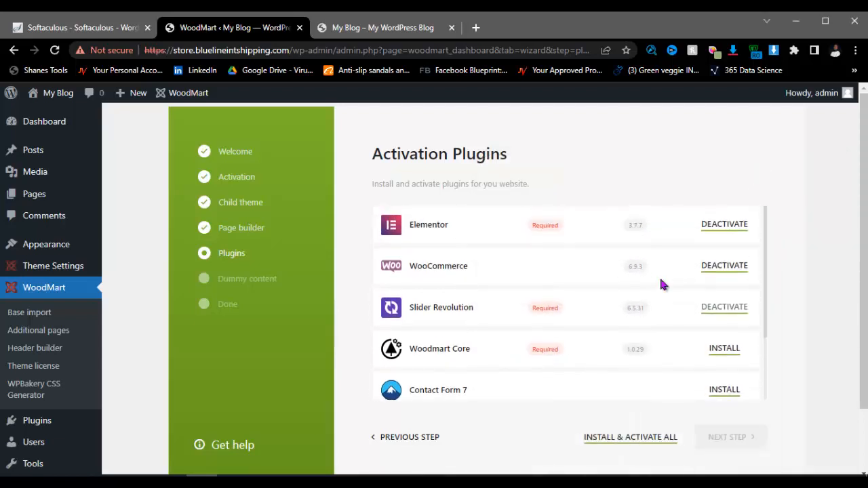
# Step: Install and activate all listed plugins, from Elementor and Woodmart Core through Contact Form 7, MailChimp and Safe SVG
pyautogui.click(646, 438)
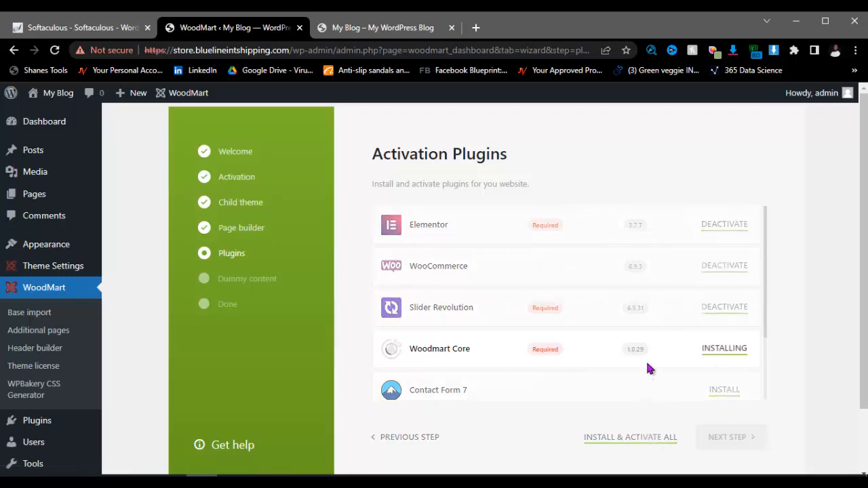
pyautogui.scroll(-1, 647, 369)
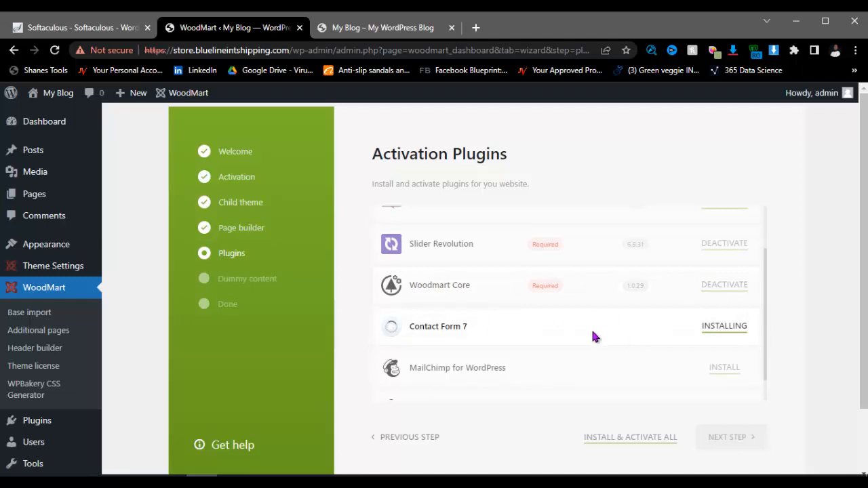
pyautogui.scroll(-1, 655, 340)
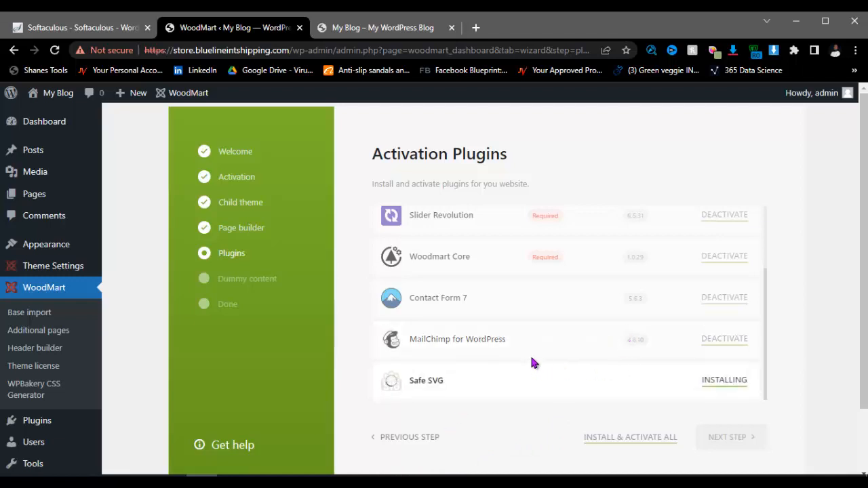
pyautogui.scroll(-2, 650, 360)
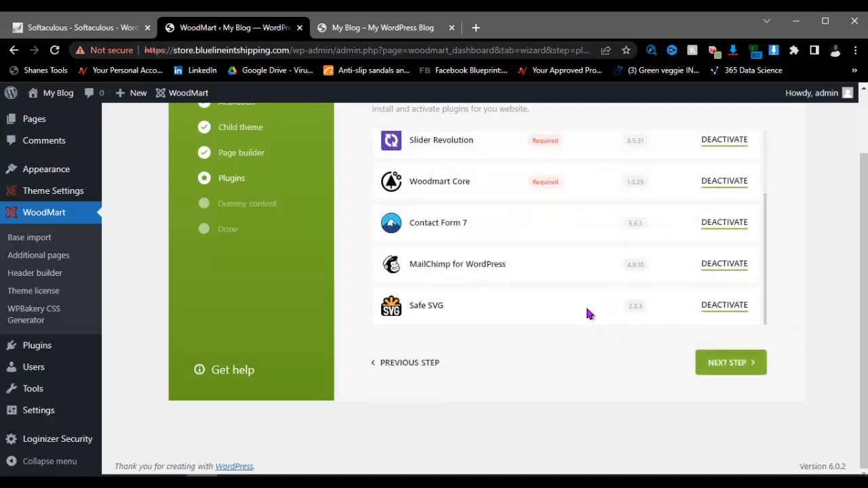
pyautogui.scroll(2, 584, 278)
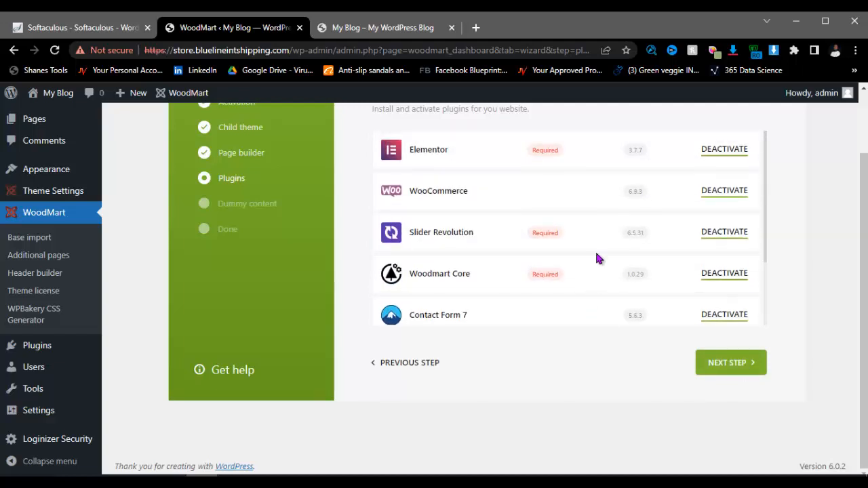
# Step: Advance to the Dummy content step and import the base data with all pages and versions included
pyautogui.click(725, 377)
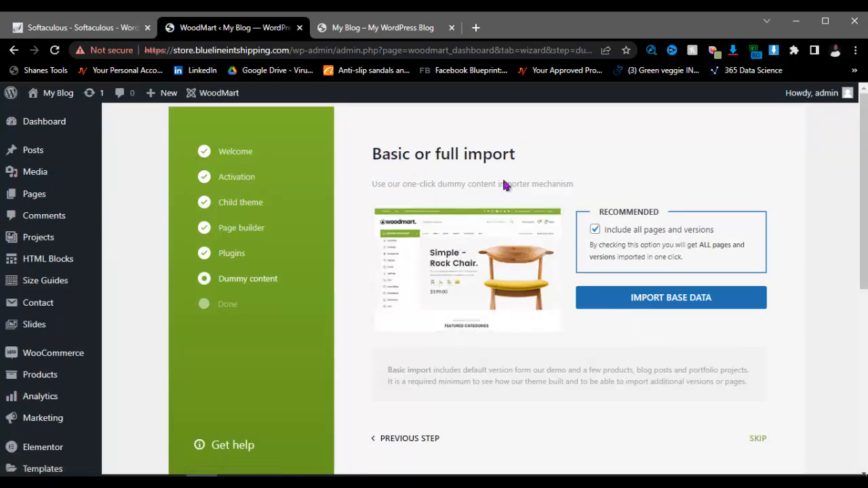
pyautogui.click(690, 304)
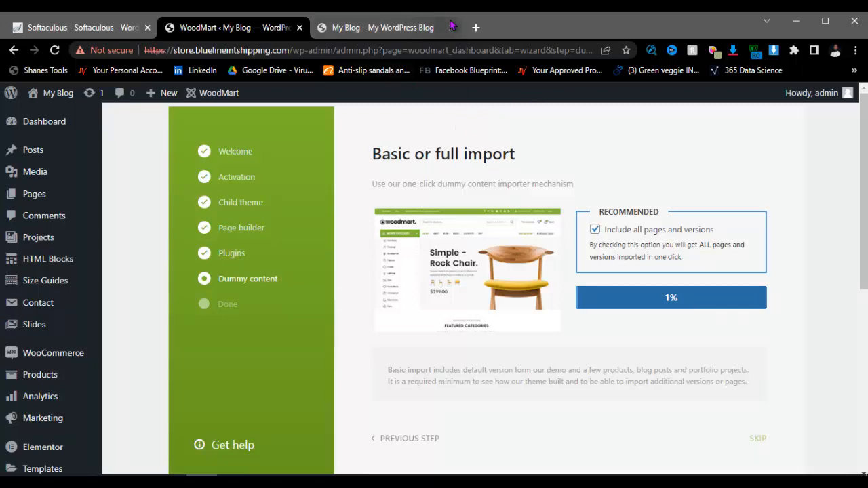
# Step: Open watchaven.com in a new browser tab
pyautogui.click(476, 28)
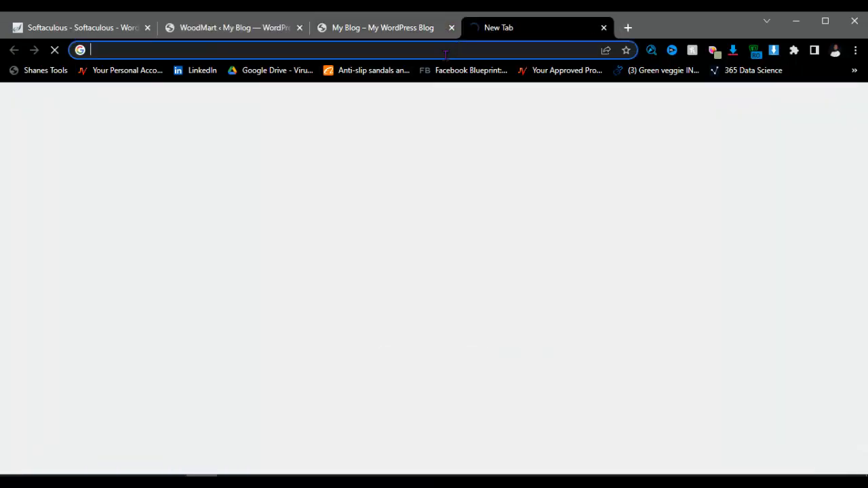
pyautogui.click(445, 51)
pyautogui.write('watch')
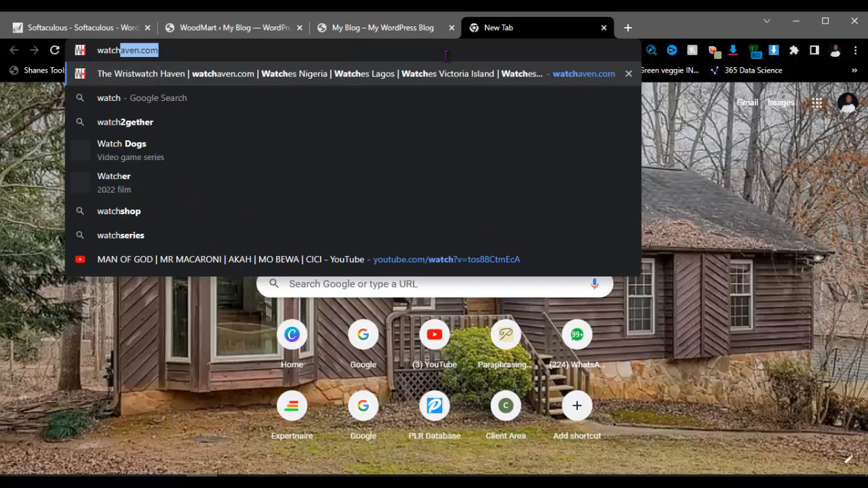
pyautogui.press('Return')
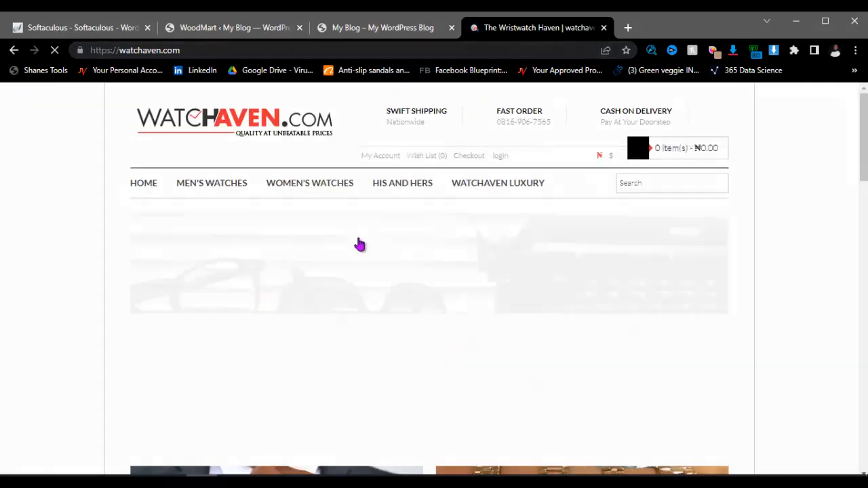
pyautogui.scroll(-7, 403, 181)
pyautogui.scroll(-8, 402, 181)
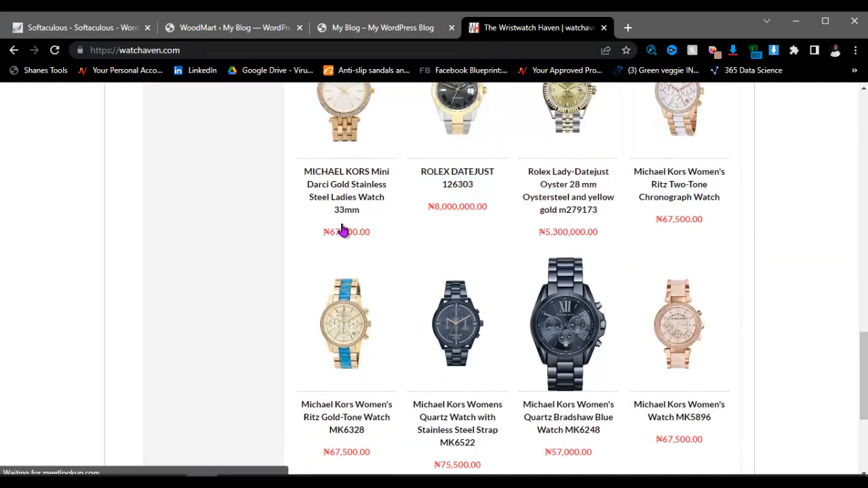
pyautogui.scroll(-1, 474, 190)
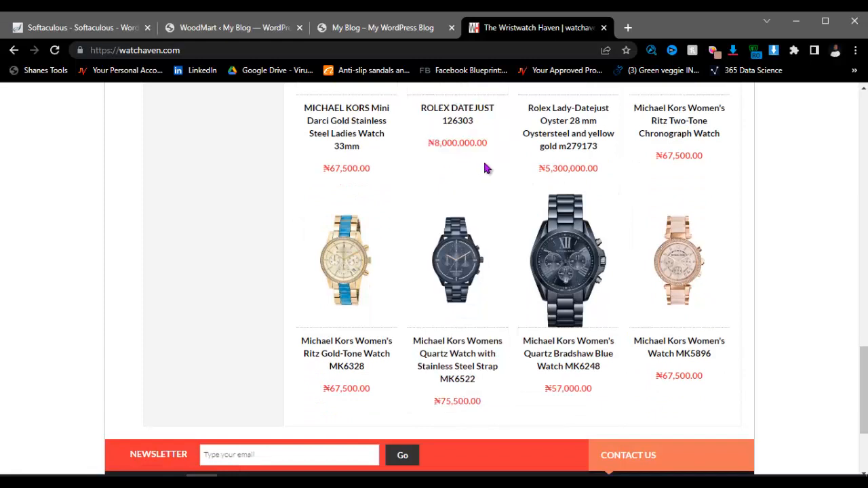
pyautogui.scroll(2, 455, 160)
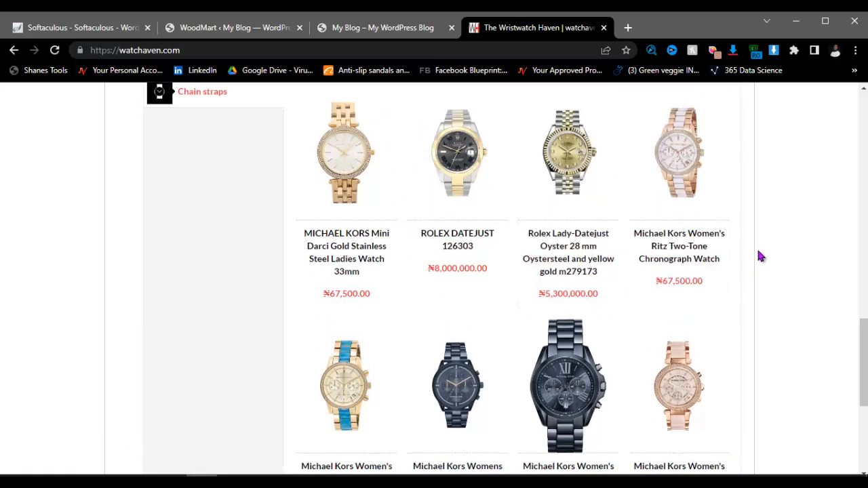
pyautogui.scroll(-2, 757, 246)
pyautogui.scroll(-3, 662, 274)
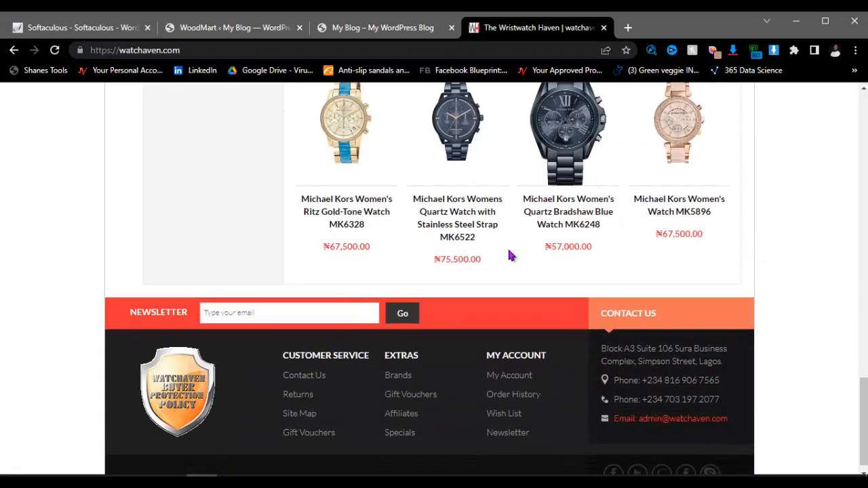
pyautogui.scroll(5, 721, 240)
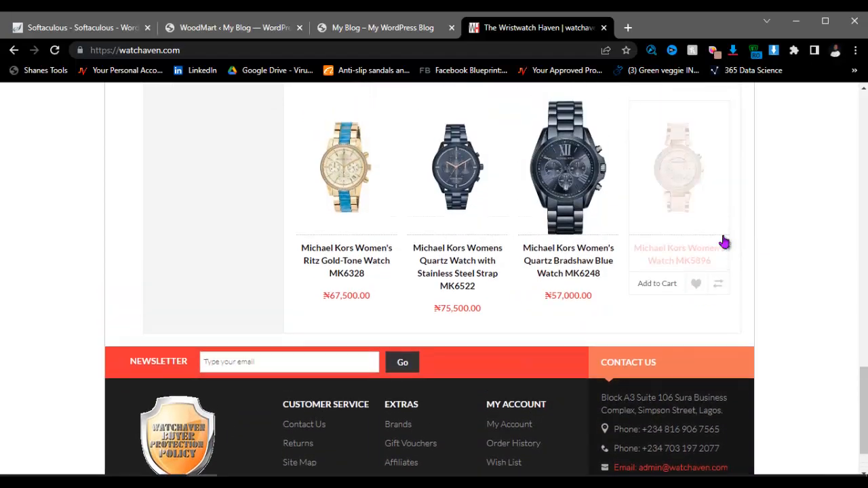
pyautogui.scroll(10, 427, 231)
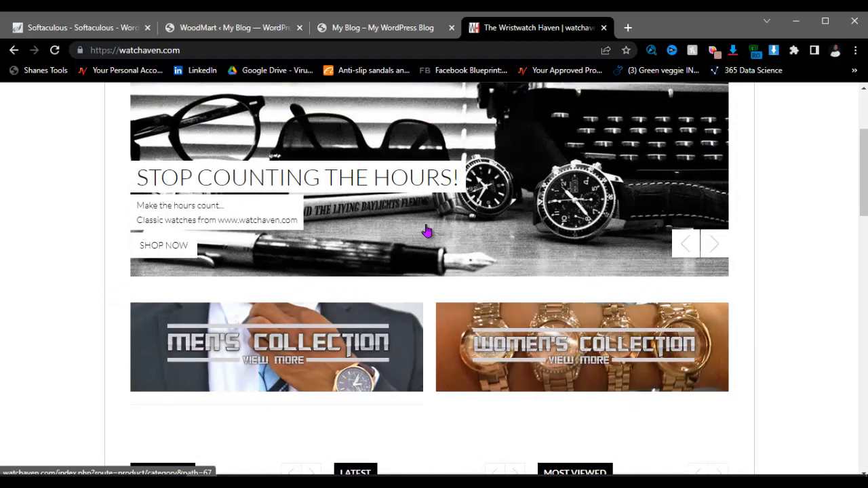
pyautogui.scroll(-5, 379, 283)
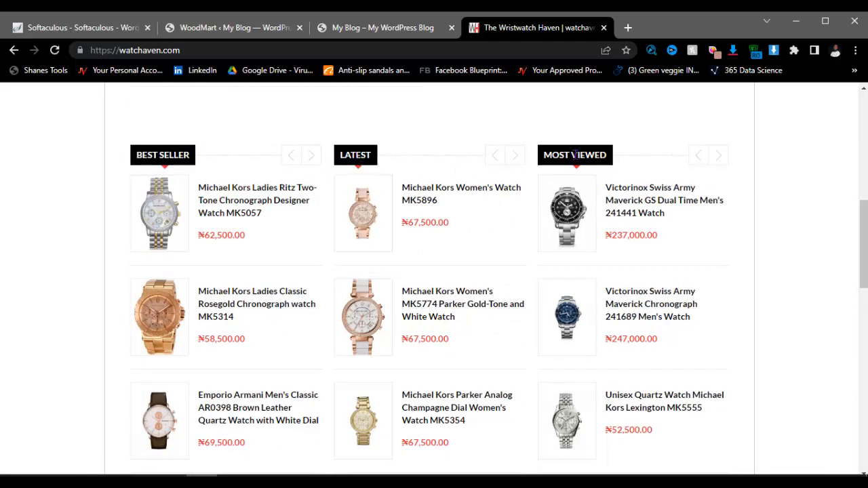
pyautogui.scroll(-5, 557, 227)
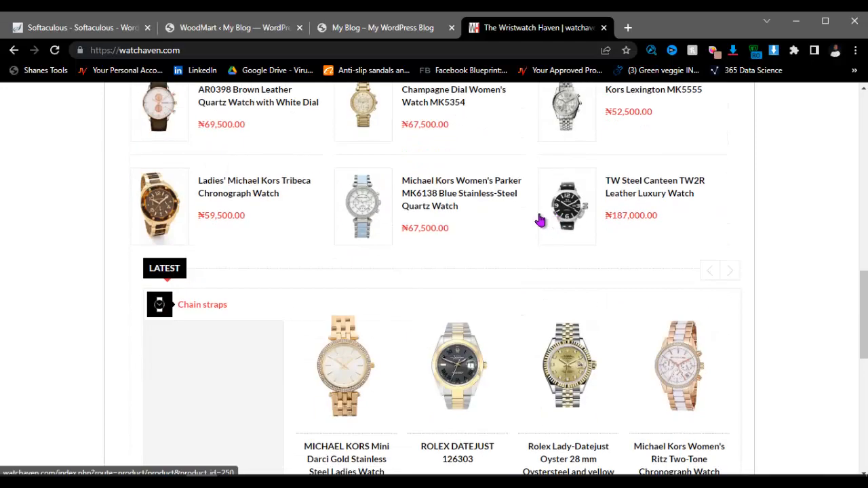
pyautogui.scroll(-8, 540, 220)
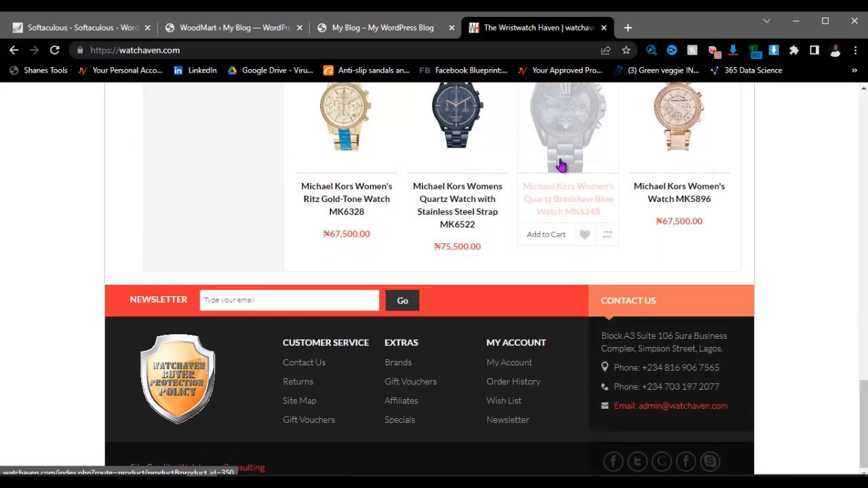
pyautogui.scroll(8, 561, 166)
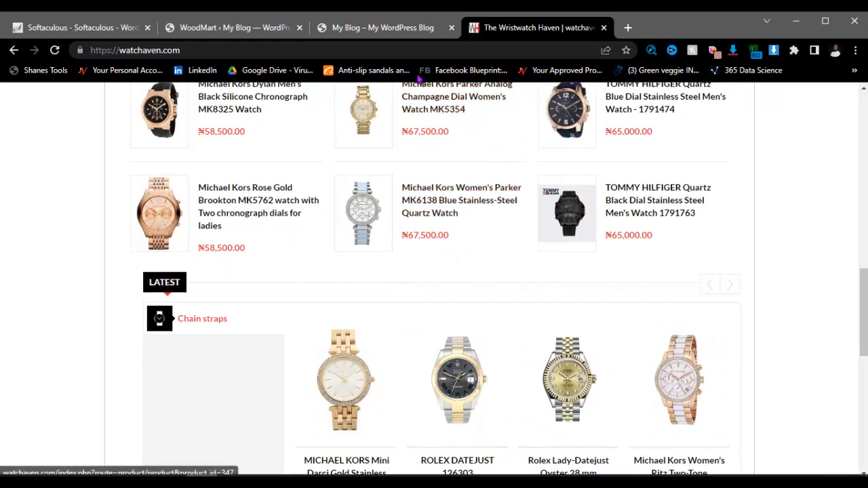
pyautogui.click(419, 50)
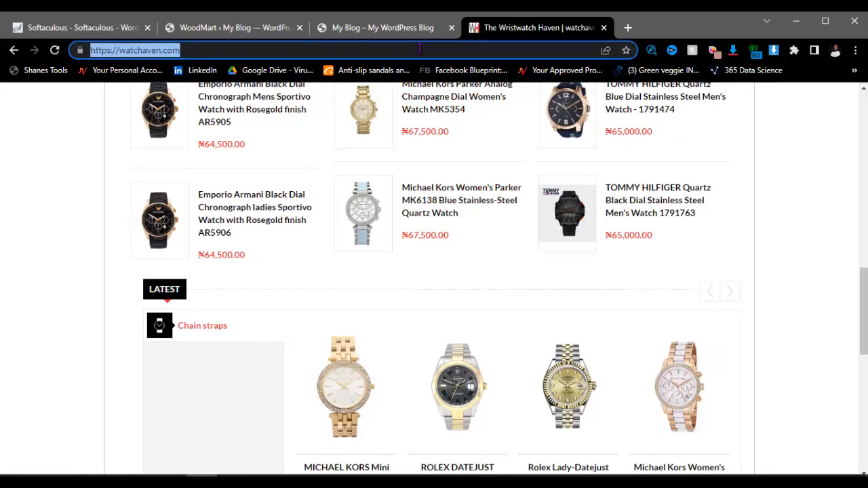
# Step: Search for 'glaa', then go to the glassesng.com eyewear store
pyautogui.write('gl')
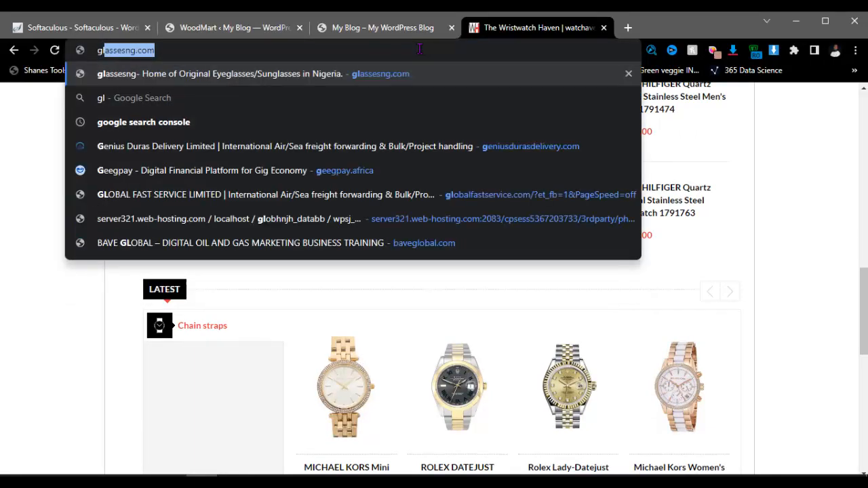
pyautogui.write('aa')
pyautogui.press('Return')
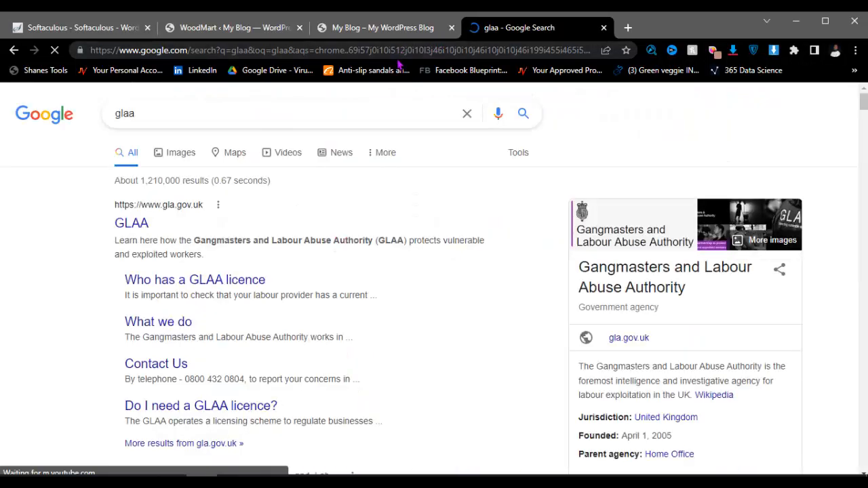
pyautogui.click(373, 50)
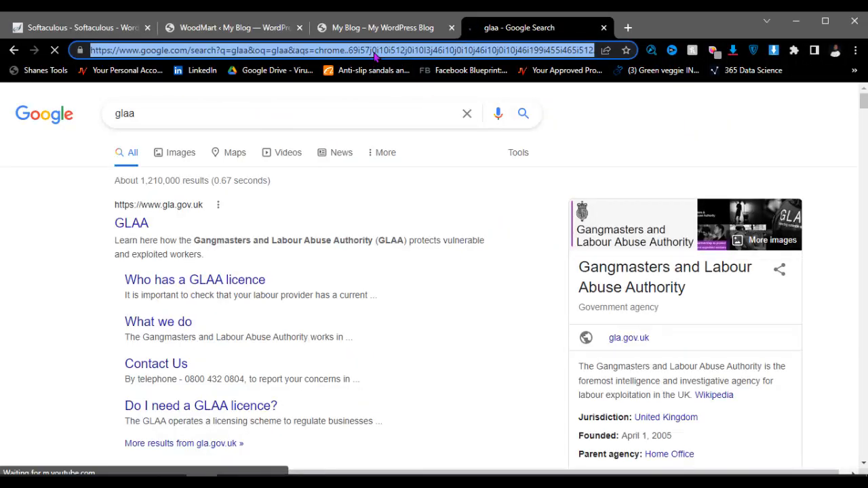
pyautogui.write('gl')
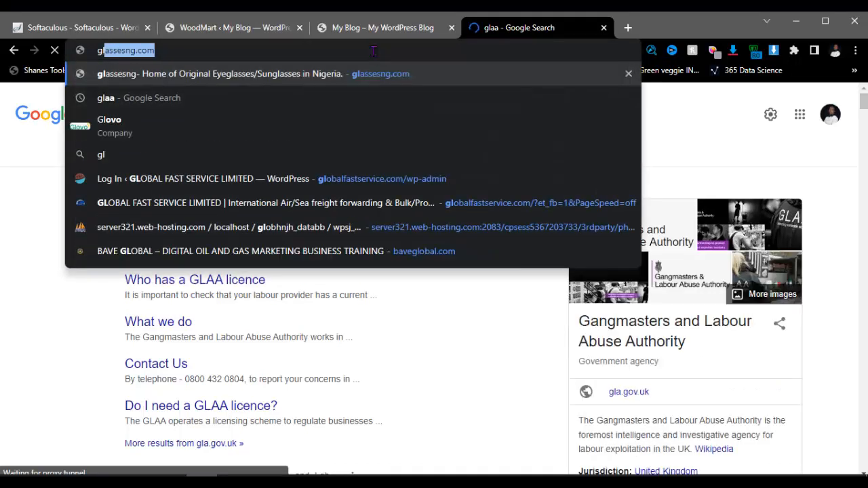
pyautogui.press('Return')
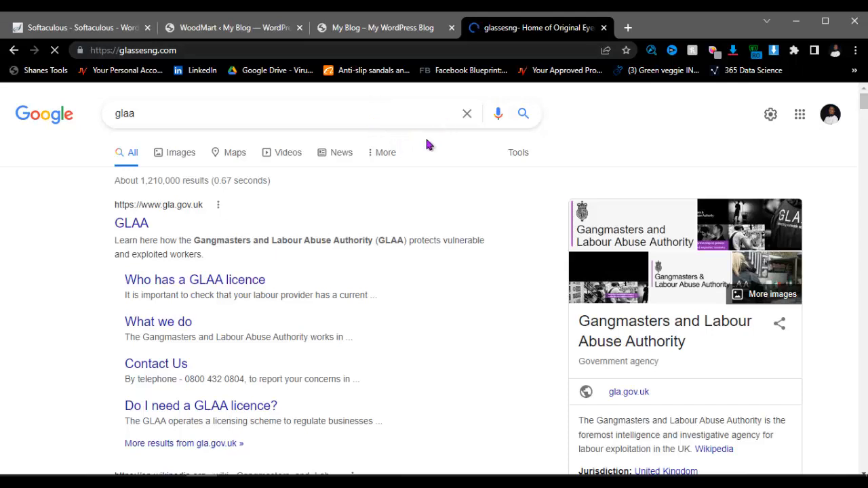
# Step: Browse the glassesng.com product grid, including JOHN DIAZ frames priced in lei
pyautogui.scroll(-1, 398, 186)
pyautogui.scroll(2, 467, 219)
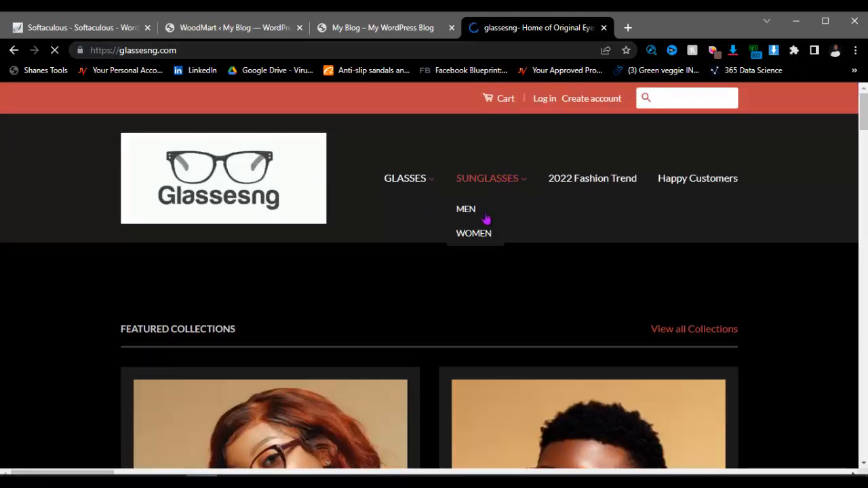
pyautogui.scroll(-4, 350, 305)
pyautogui.scroll(-4, 524, 287)
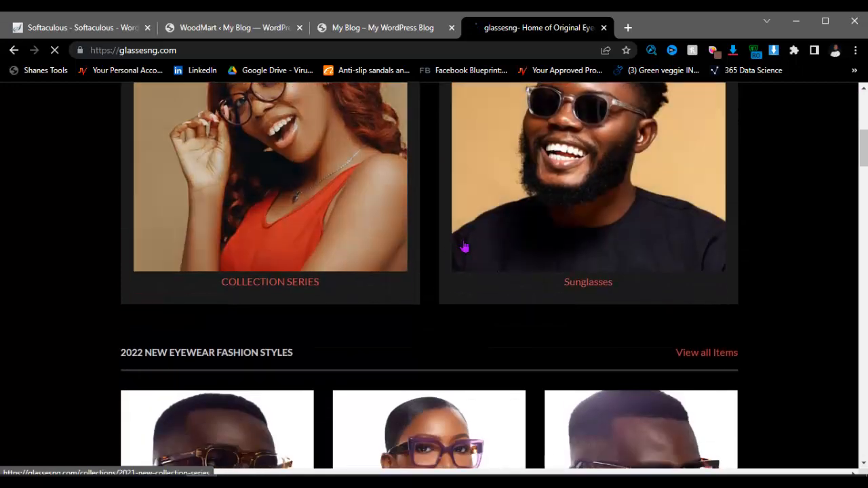
pyautogui.scroll(-5, 560, 329)
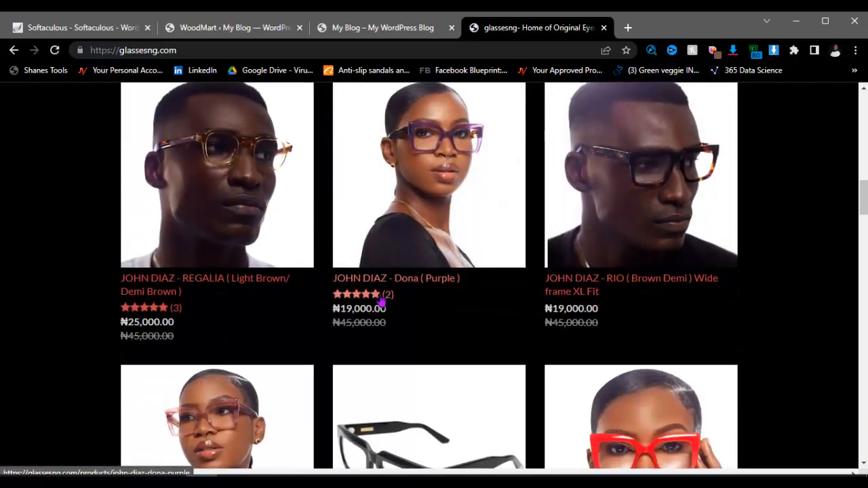
pyautogui.scroll(-2, 468, 258)
pyautogui.scroll(-11, 406, 255)
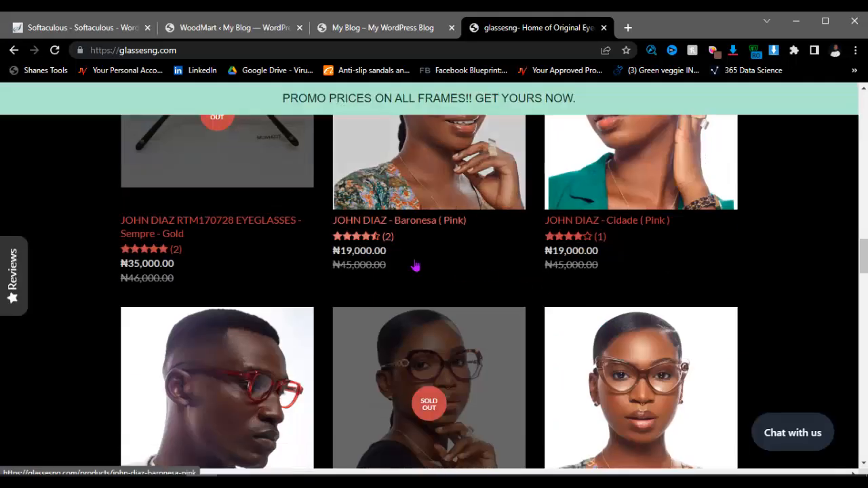
pyautogui.scroll(-14, 414, 258)
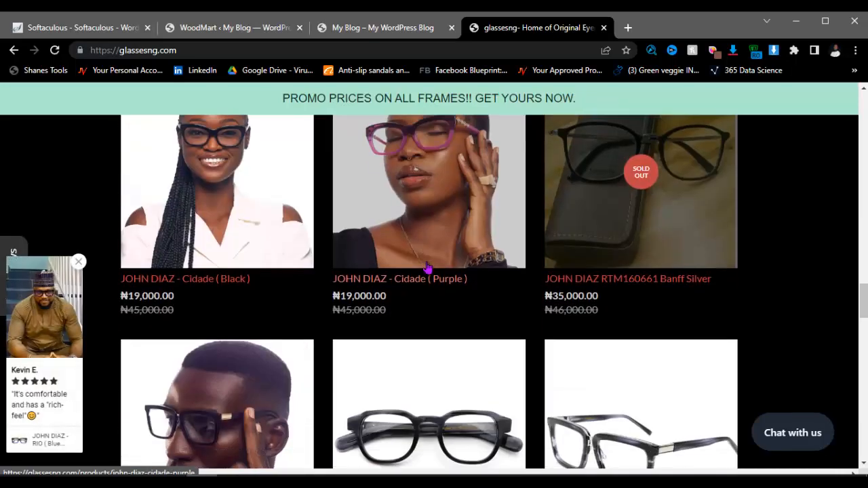
pyautogui.scroll(-15, 484, 254)
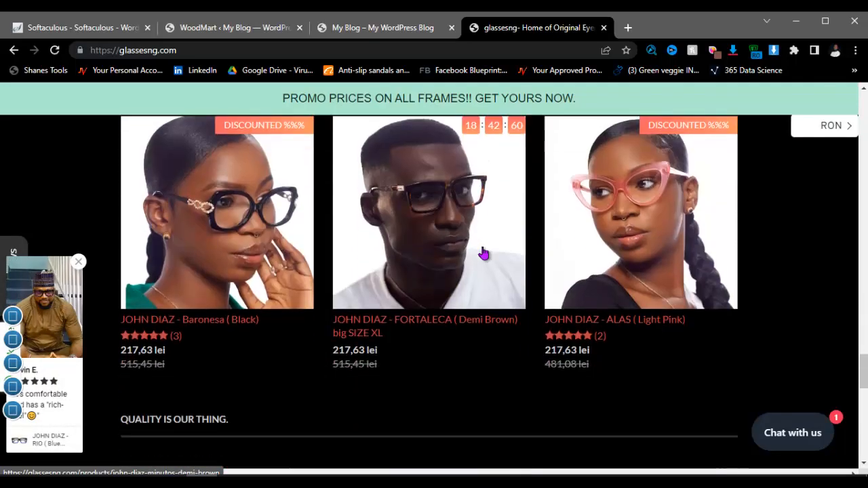
pyautogui.scroll(12, 596, 262)
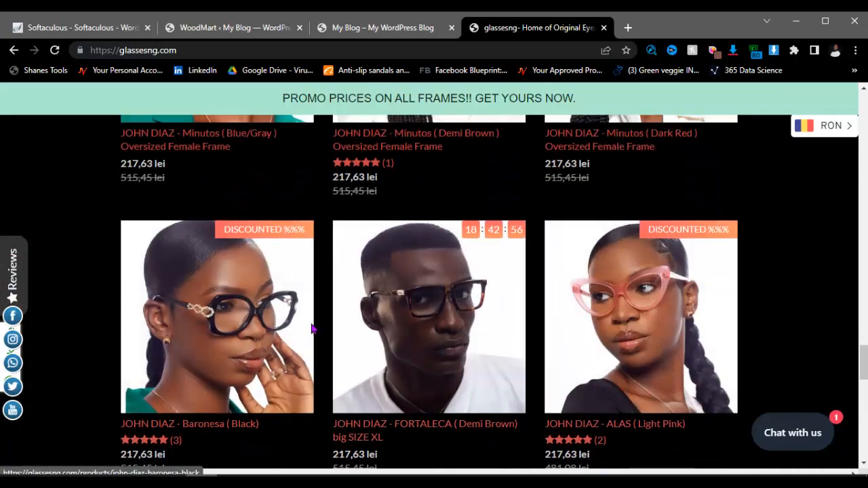
pyautogui.scroll(6, 407, 312)
pyautogui.scroll(-10, 441, 294)
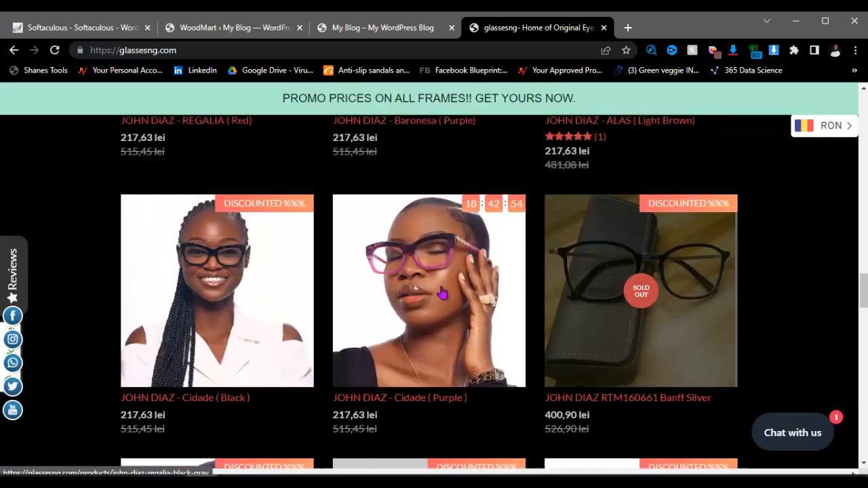
pyautogui.scroll(4, 442, 295)
# Step: Replace the current address with 'lulu'
pyautogui.click(427, 50)
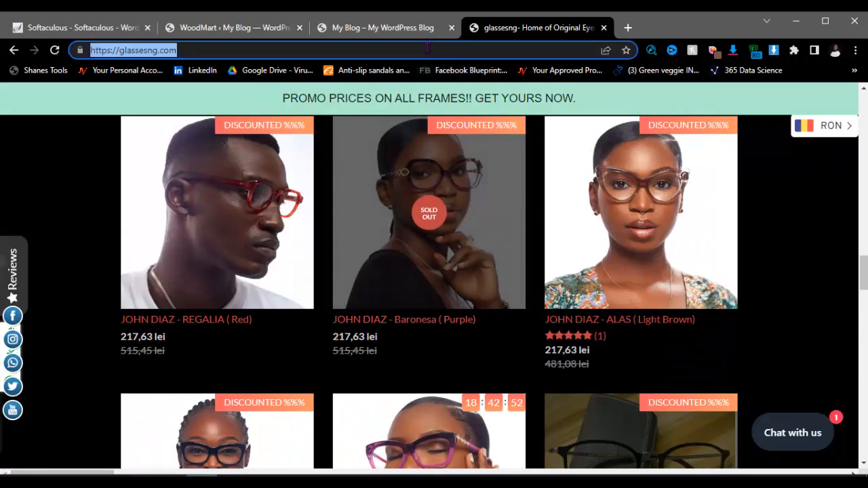
pyautogui.scroll(-2, 366, 277)
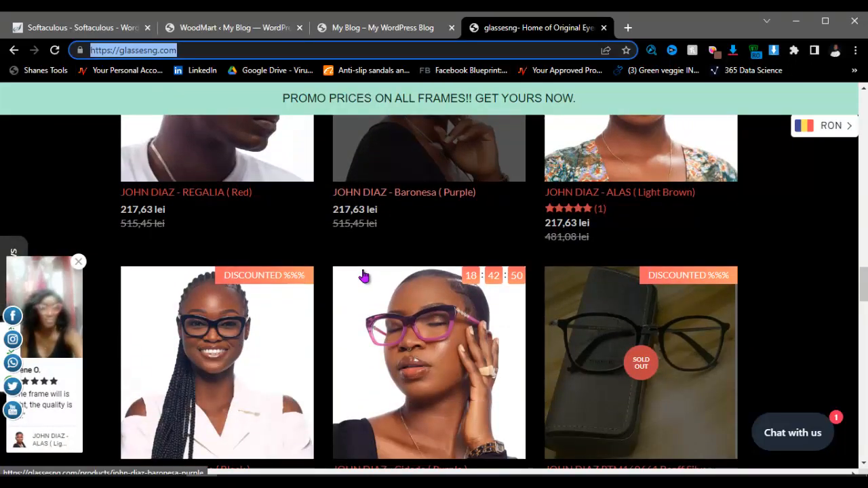
pyautogui.write('lulu')
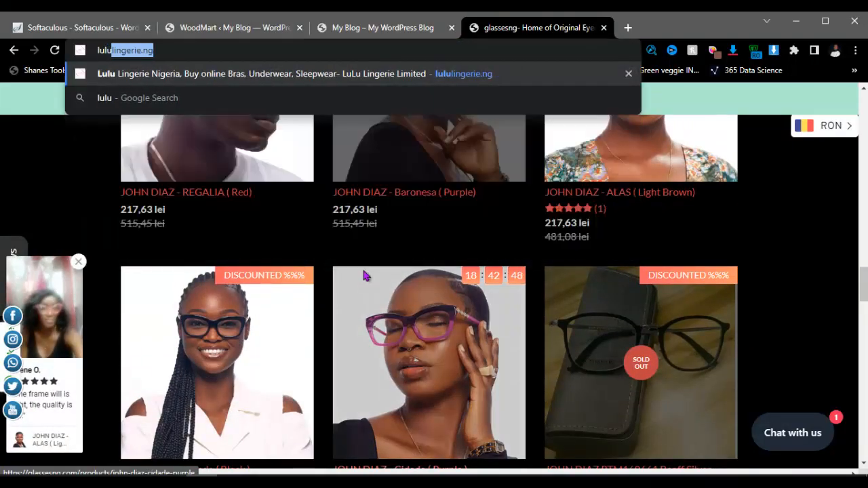
# Step: Load lululingerie.ng, browse its homepage down to the footer, then return to the WoodMart import tab
pyautogui.press('Return')
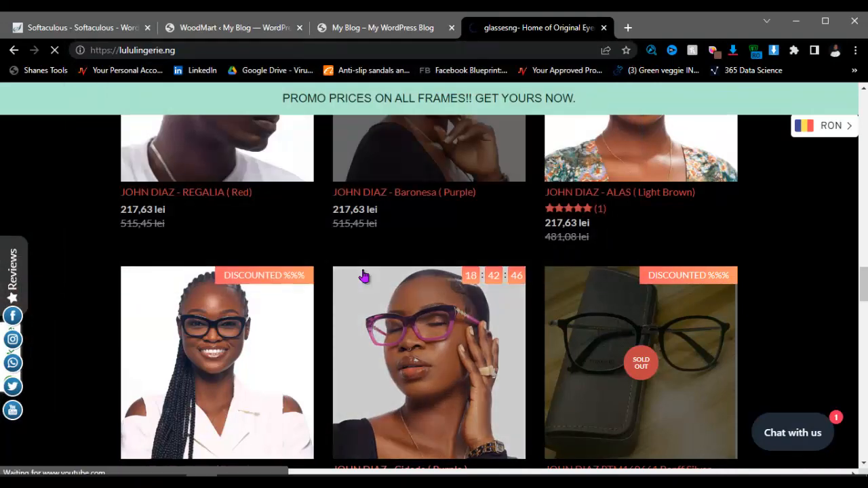
pyautogui.scroll(-2, 420, 208)
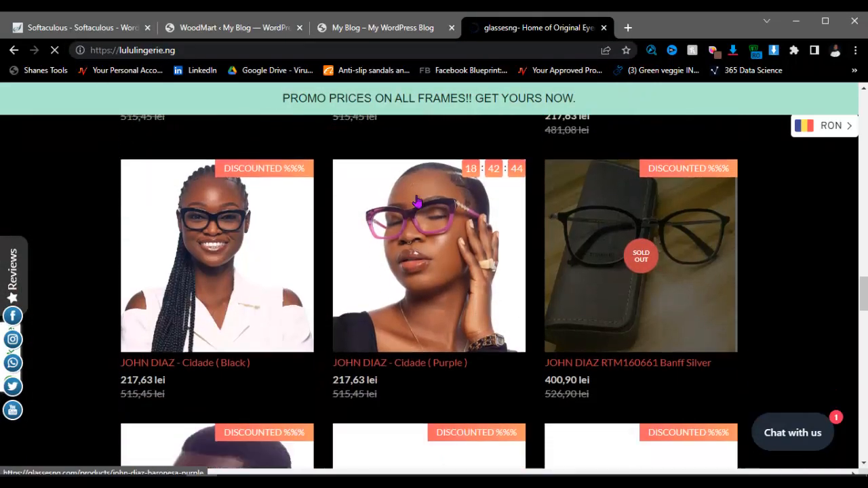
pyautogui.scroll(8, 418, 205)
pyautogui.scroll(5, 416, 201)
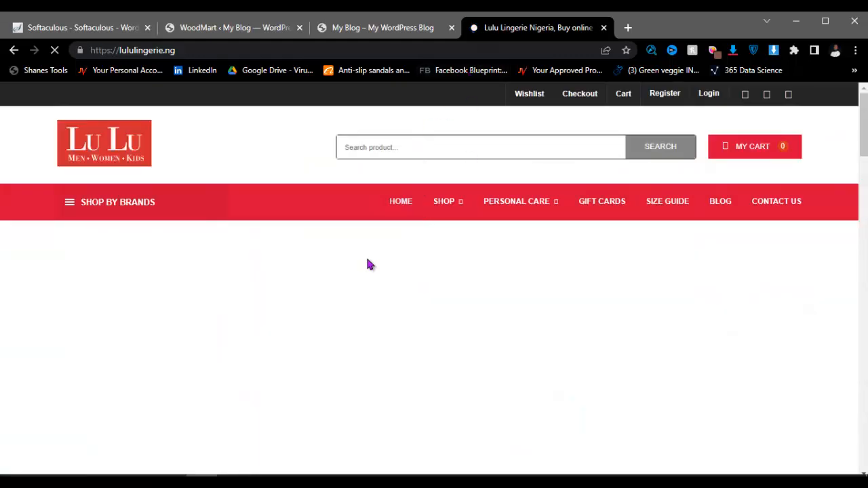
pyautogui.scroll(-2, 409, 244)
pyautogui.scroll(-7, 416, 246)
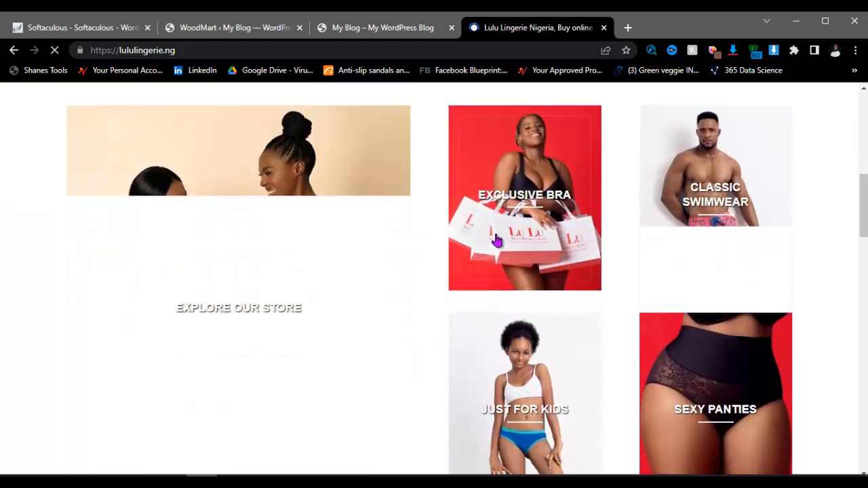
pyautogui.scroll(-2, 489, 248)
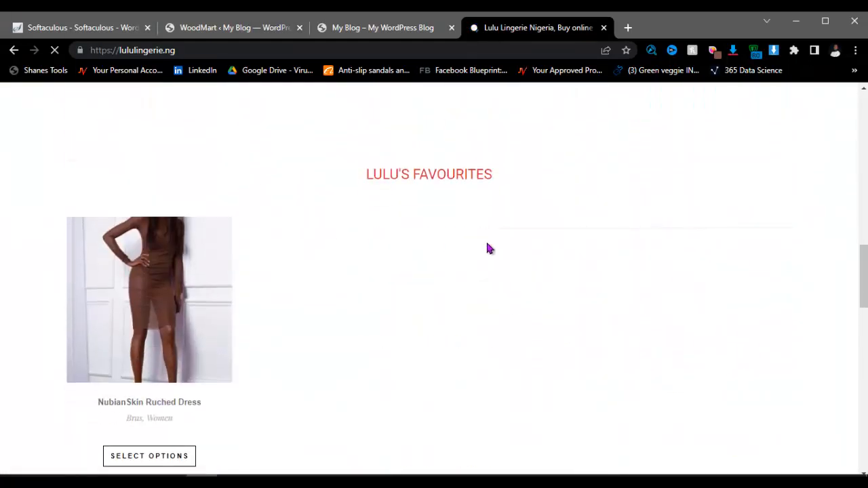
pyautogui.scroll(-9, 335, 229)
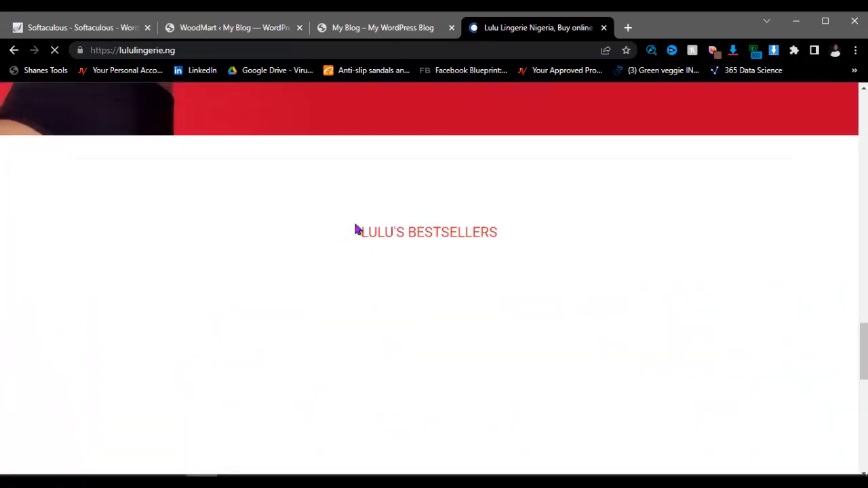
pyautogui.scroll(3, 357, 229)
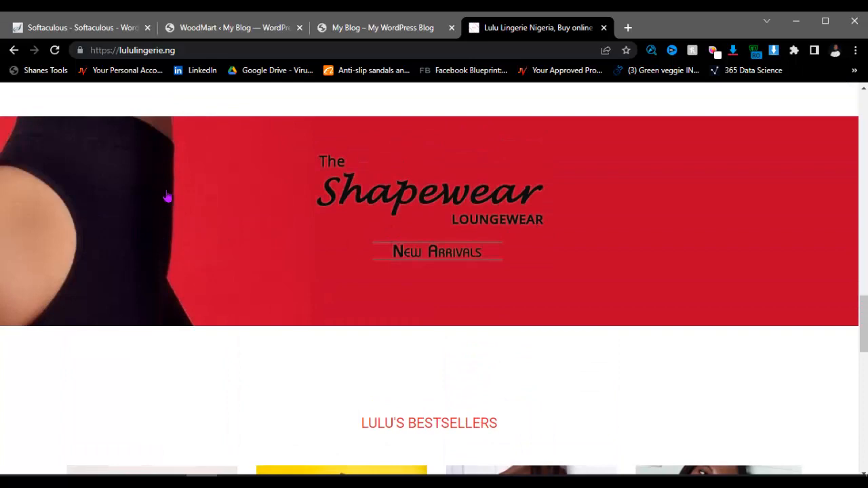
pyautogui.scroll(-3, 397, 227)
pyautogui.scroll(2, 396, 227)
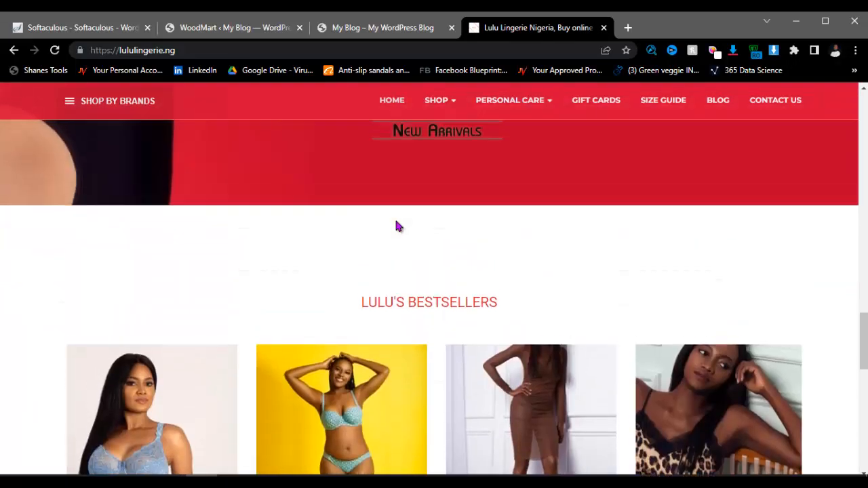
pyautogui.scroll(-4, 396, 227)
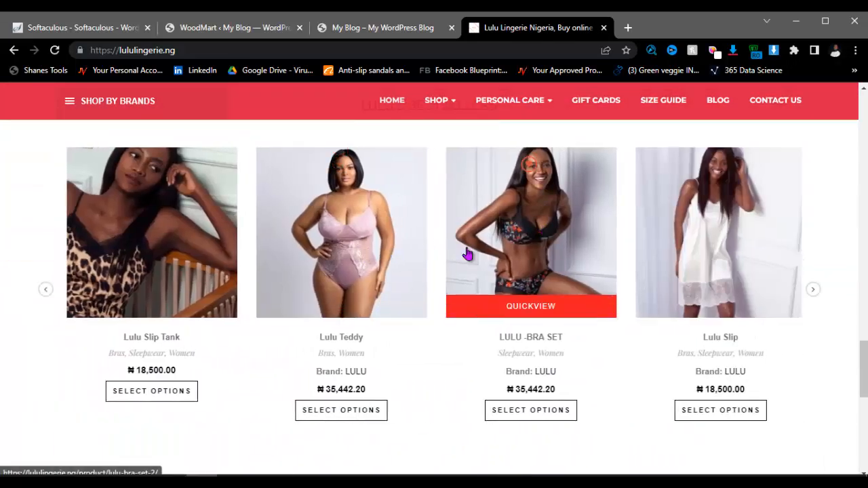
pyautogui.scroll(-7, 533, 243)
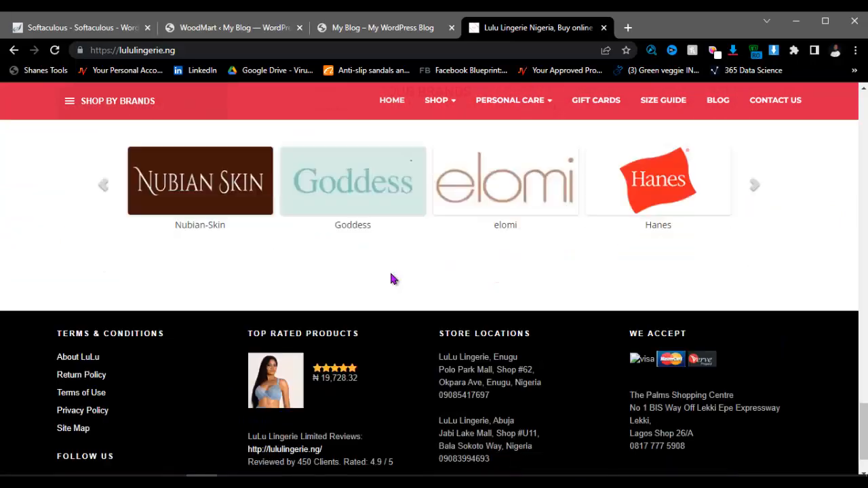
pyautogui.scroll(1, 451, 255)
pyautogui.scroll(-1, 447, 259)
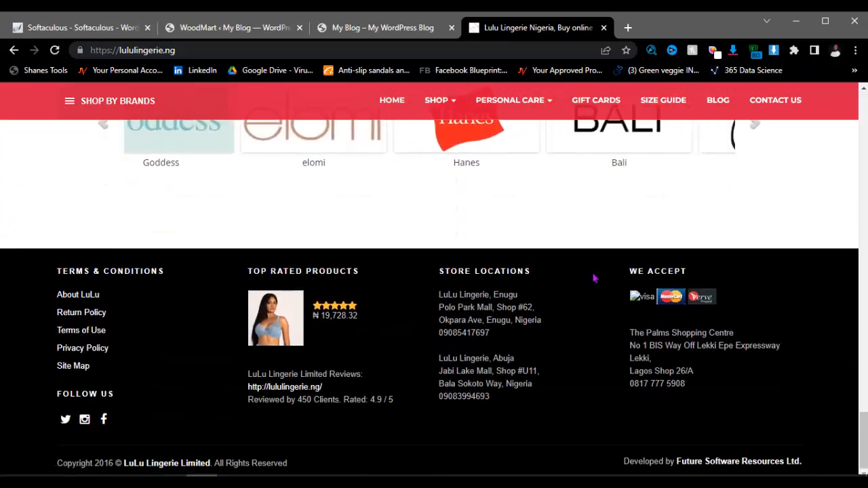
pyautogui.scroll(4, 595, 277)
pyautogui.scroll(12, 594, 280)
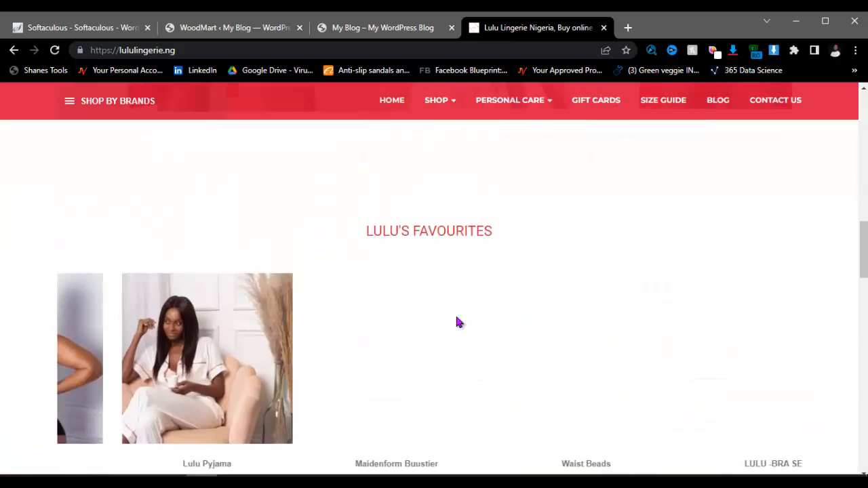
pyautogui.scroll(6, 458, 321)
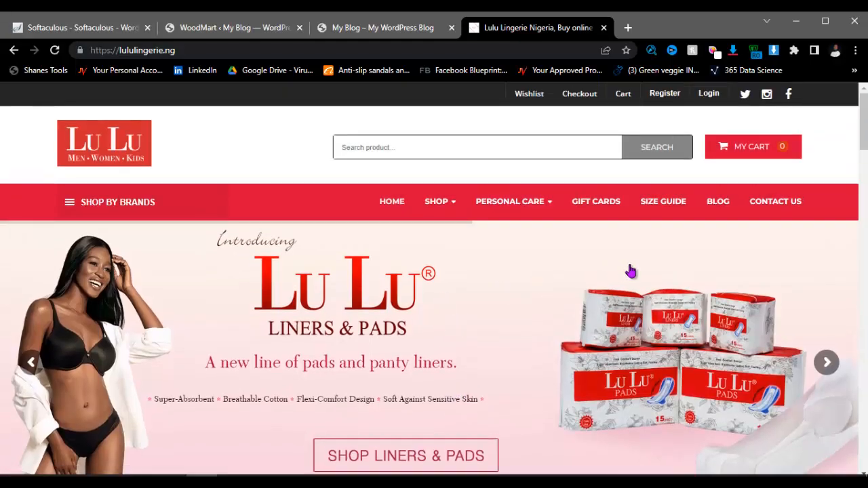
pyautogui.scroll(-7, 403, 260)
pyautogui.scroll(7, 403, 262)
pyautogui.scroll(-3, 494, 302)
pyautogui.scroll(3, 494, 302)
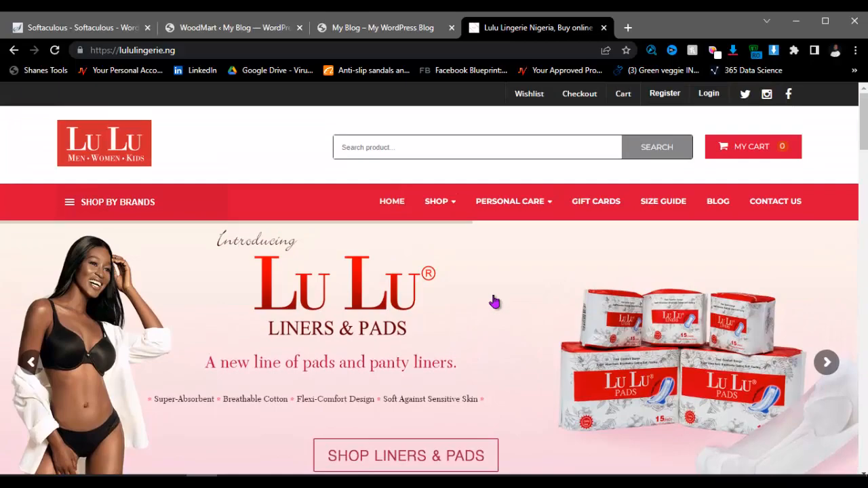
pyautogui.scroll(-4, 494, 303)
pyautogui.scroll(4, 495, 303)
pyautogui.scroll(-7, 494, 303)
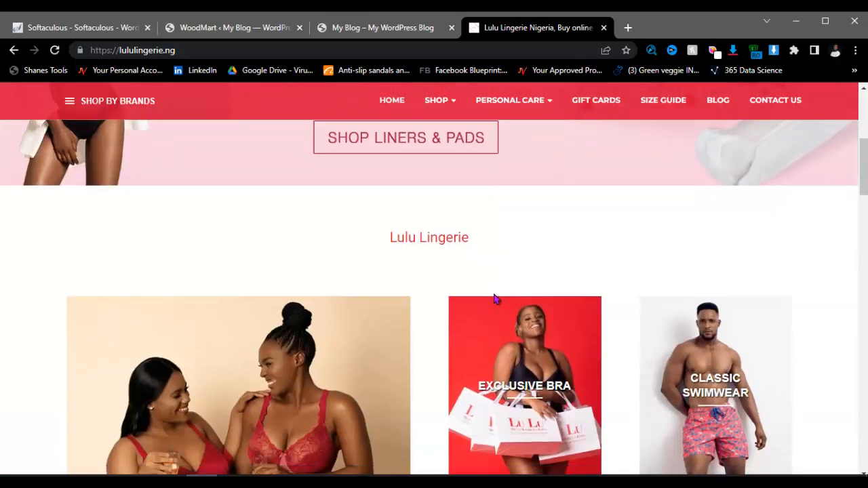
pyautogui.scroll(-5, 494, 301)
pyautogui.scroll(11, 494, 300)
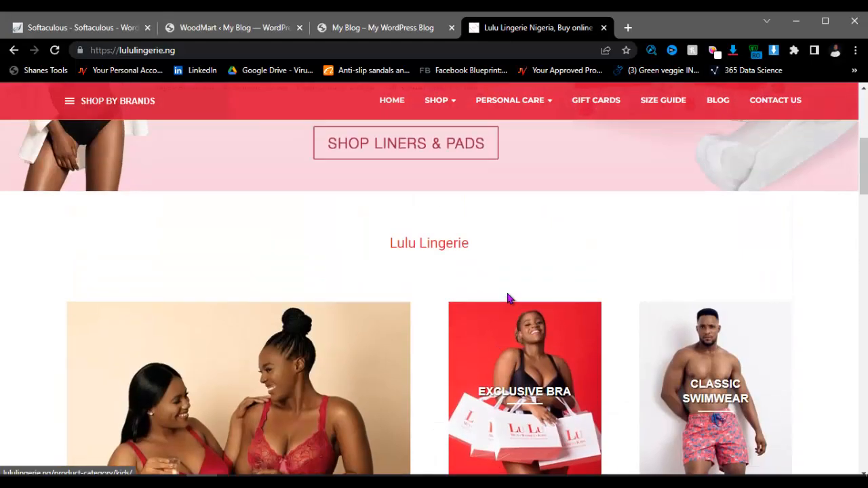
pyautogui.scroll(-2, 494, 301)
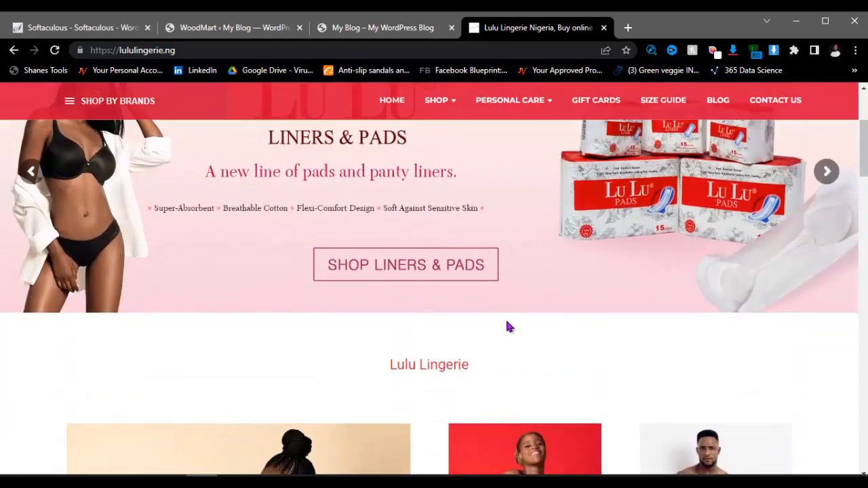
pyautogui.scroll(-12, 508, 326)
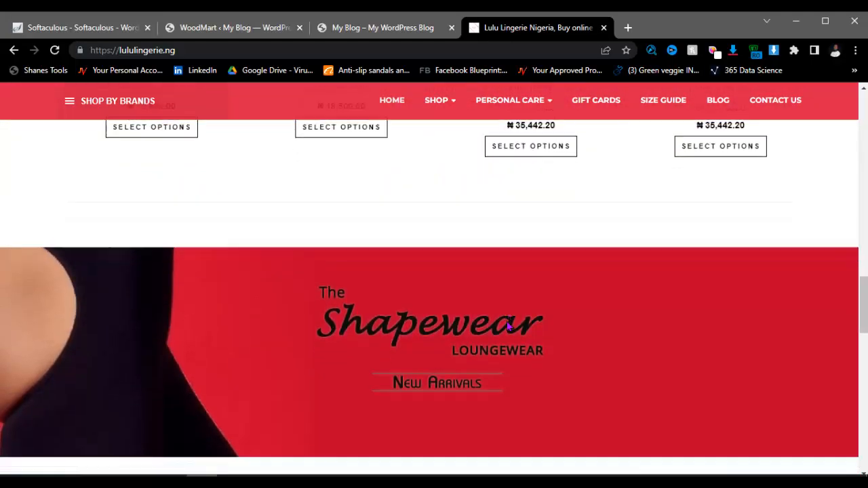
pyautogui.scroll(-10, 509, 327)
pyautogui.scroll(2, 508, 326)
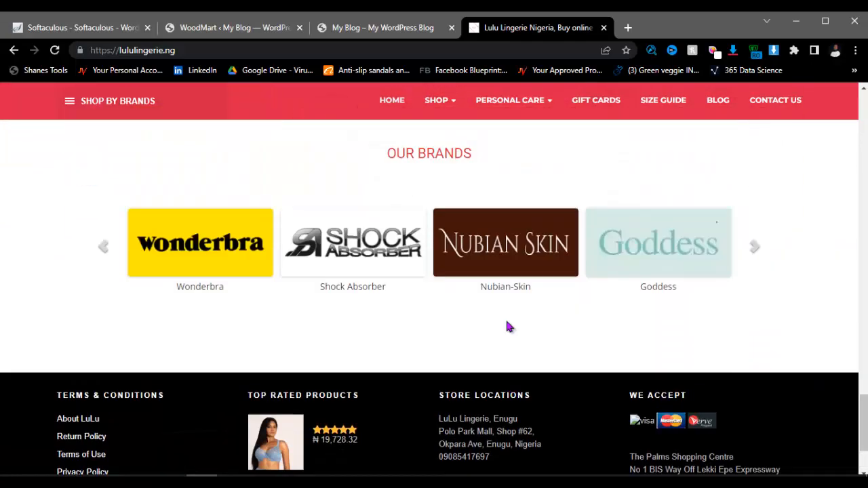
pyautogui.scroll(20, 508, 326)
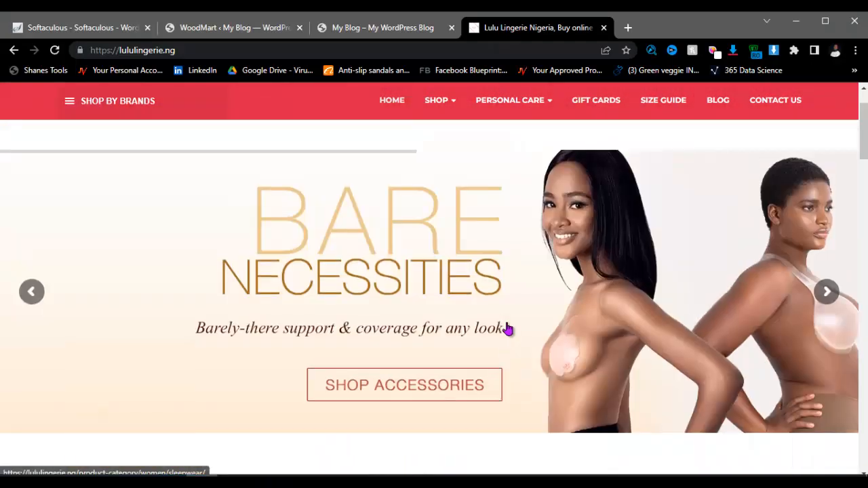
pyautogui.scroll(1, 509, 328)
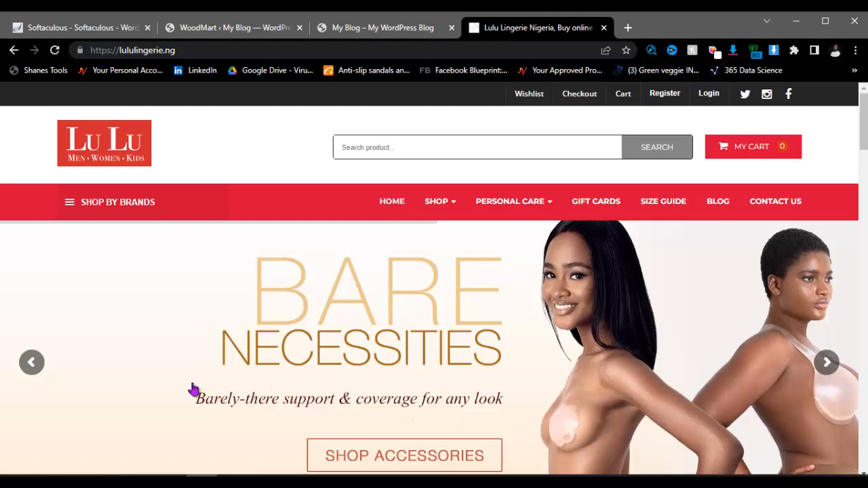
pyautogui.scroll(-4, 451, 357)
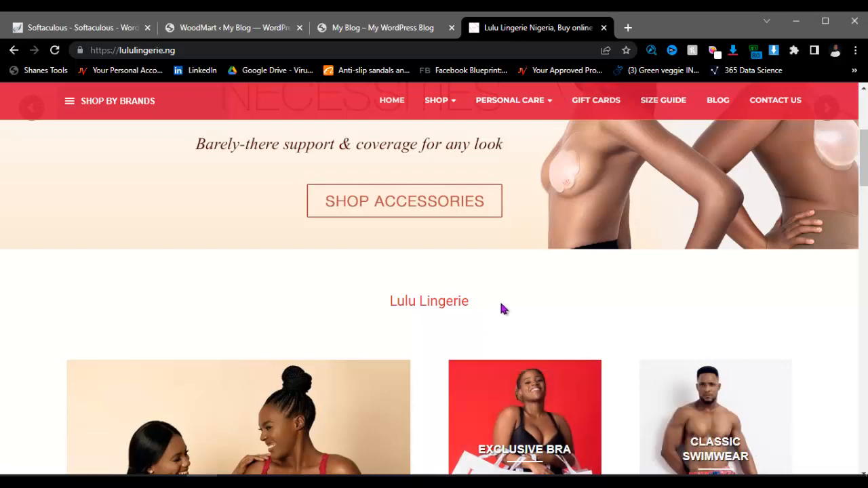
pyautogui.scroll(3, 500, 305)
pyautogui.scroll(2, 412, 323)
pyautogui.scroll(-6, 412, 323)
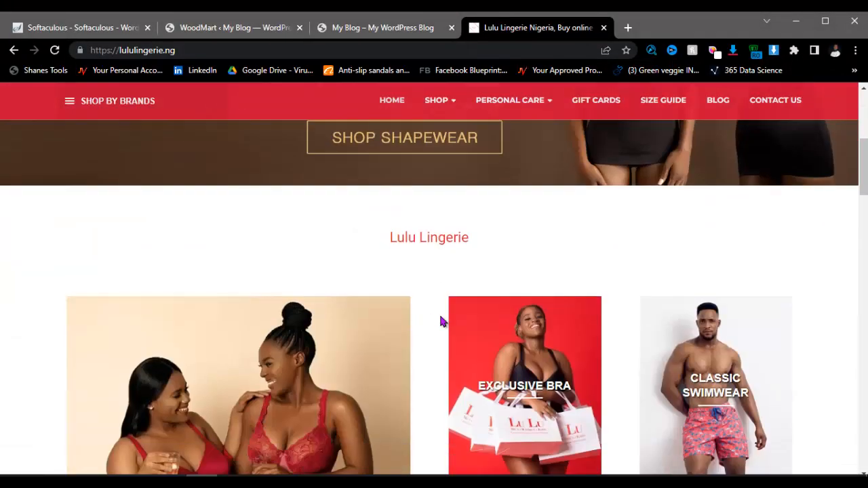
pyautogui.scroll(4, 442, 320)
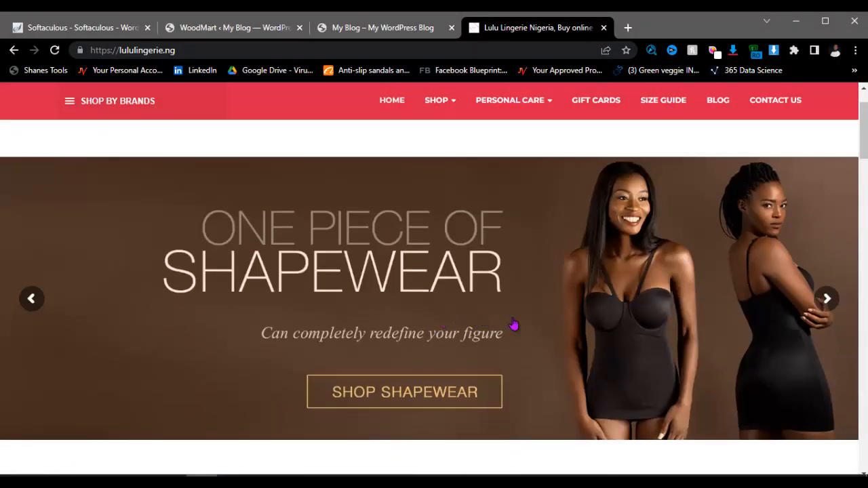
pyautogui.scroll(-1, 510, 326)
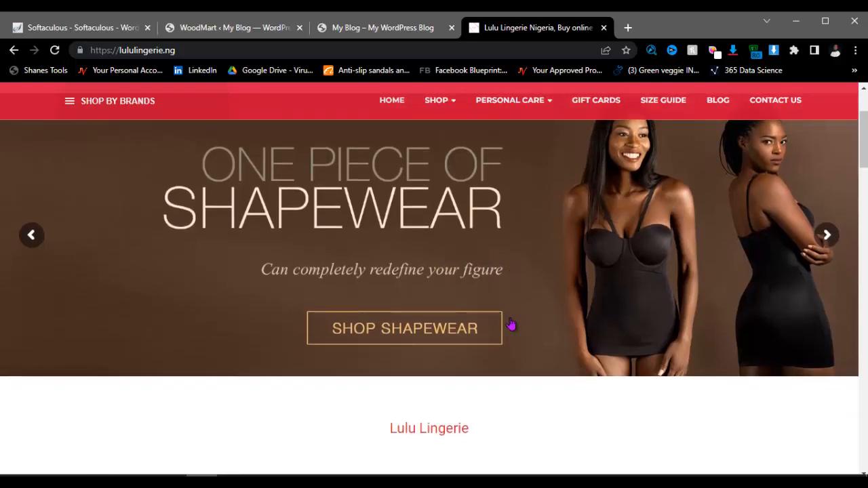
pyautogui.scroll(2, 510, 327)
pyautogui.scroll(-3, 441, 349)
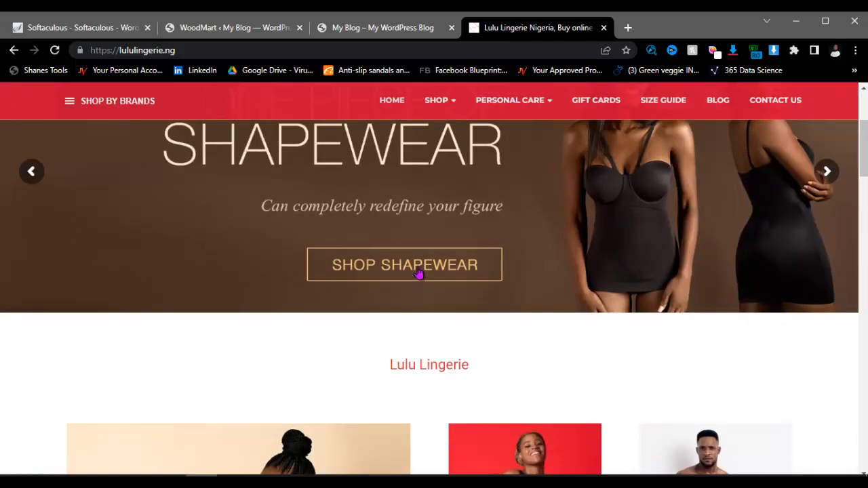
pyautogui.scroll(-8, 335, 378)
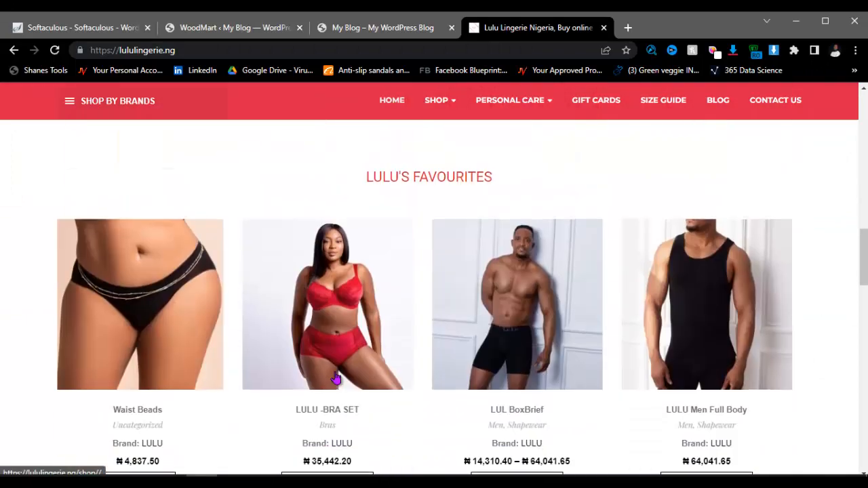
pyautogui.scroll(-10, 335, 377)
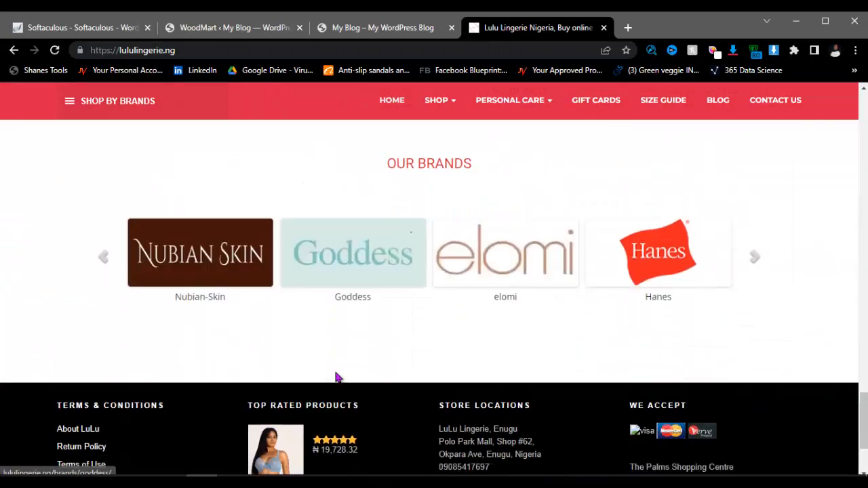
pyautogui.scroll(-2, 337, 378)
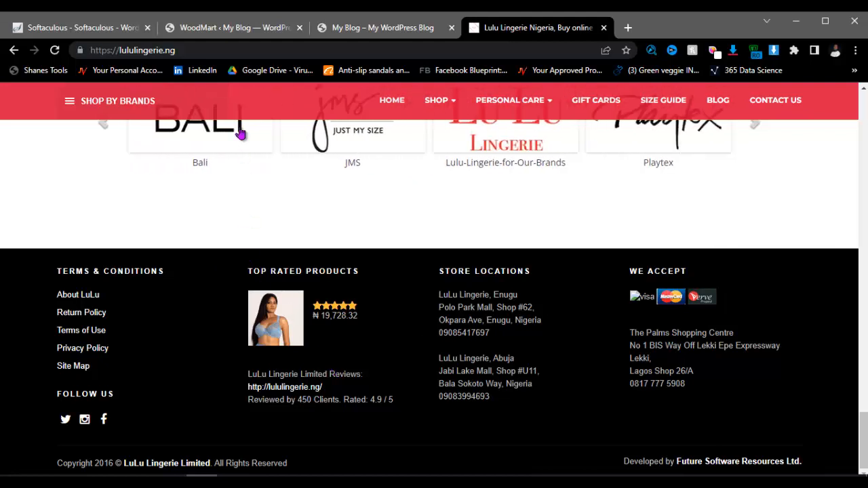
pyautogui.click(256, 32)
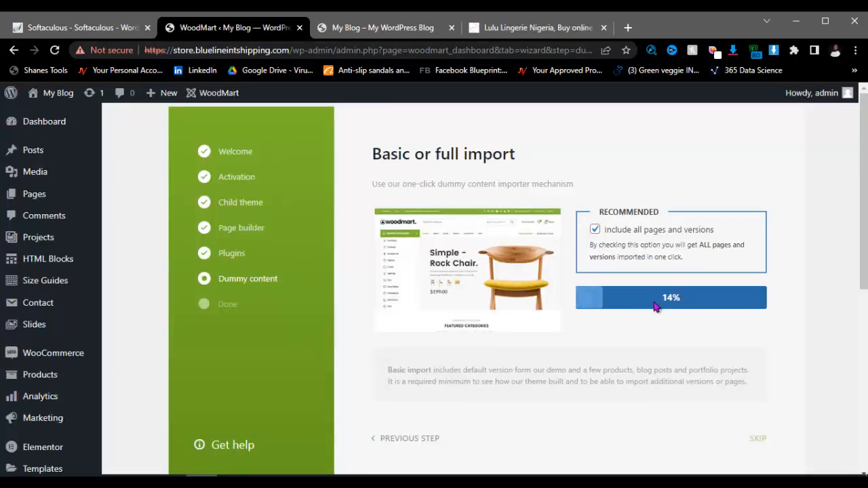
# Step: Check the Lulu Lingerie site again, then return to WoodMart until the Demo versions step appears
pyautogui.click(528, 29)
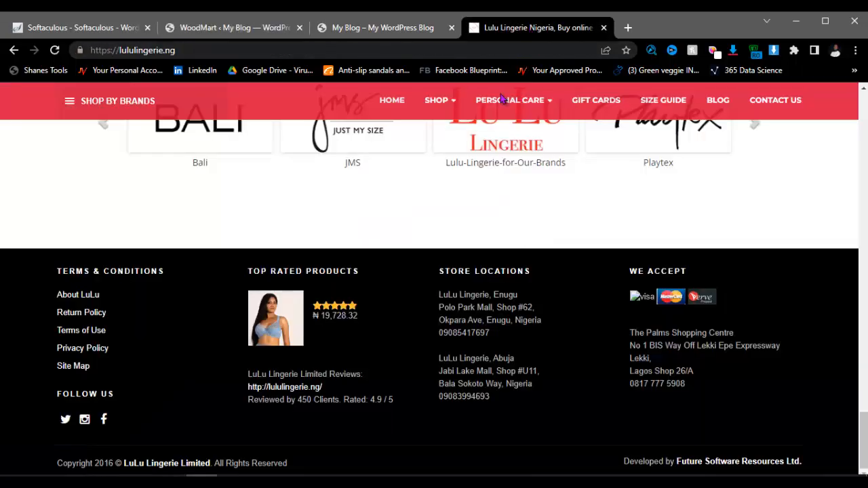
pyautogui.scroll(10, 437, 268)
pyautogui.scroll(10, 441, 273)
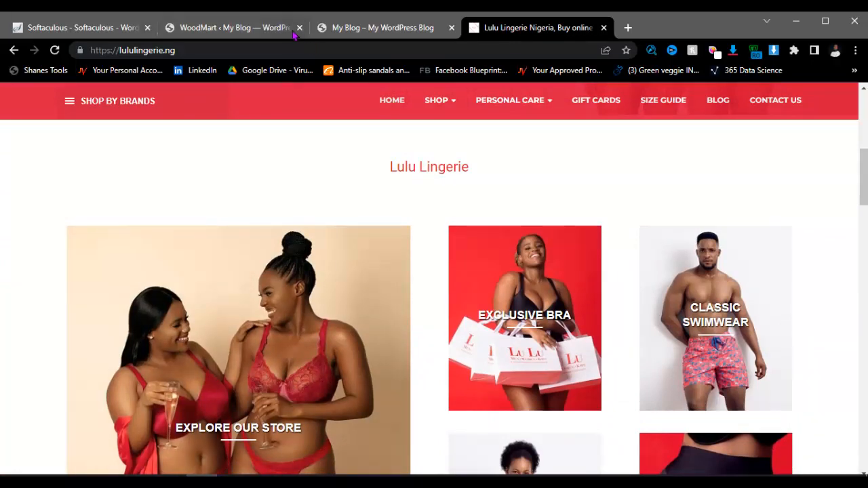
pyautogui.click(262, 28)
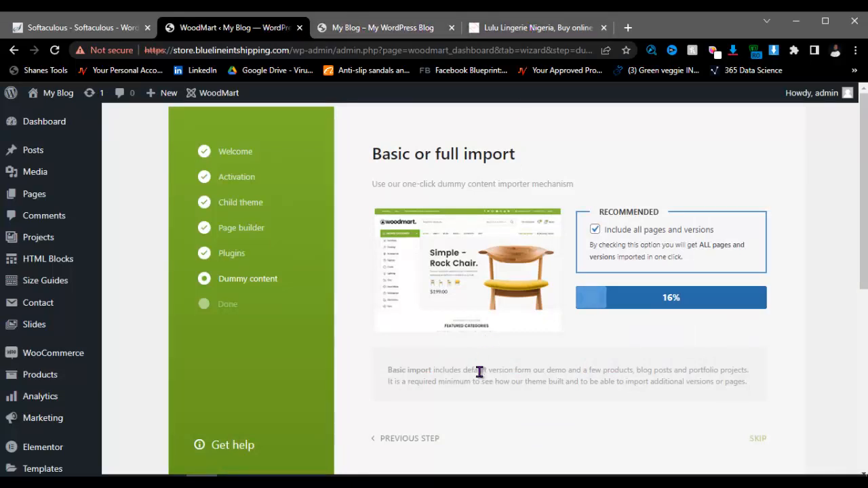
pyautogui.click(450, 482)
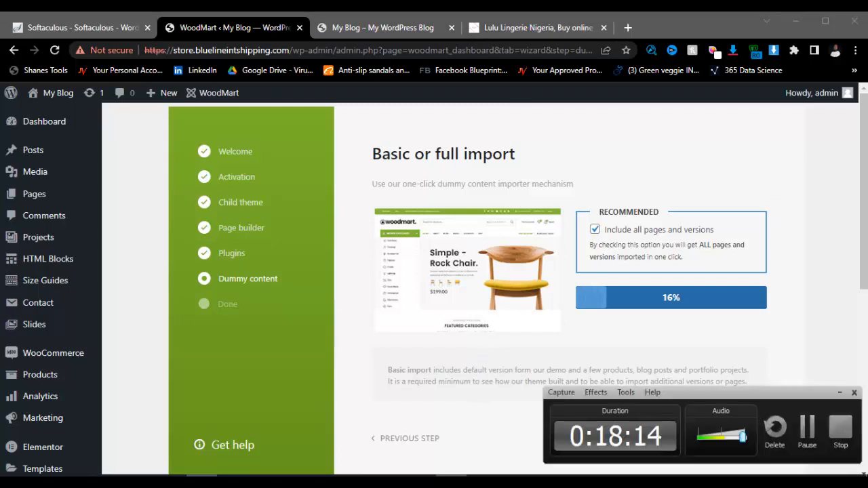
pyautogui.click(805, 437)
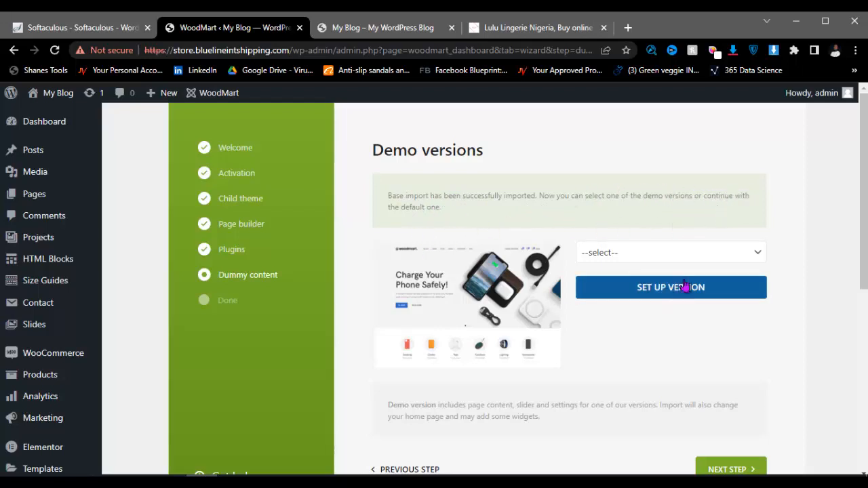
# Step: Open the demo version list and select Lingerie
pyautogui.click(619, 255)
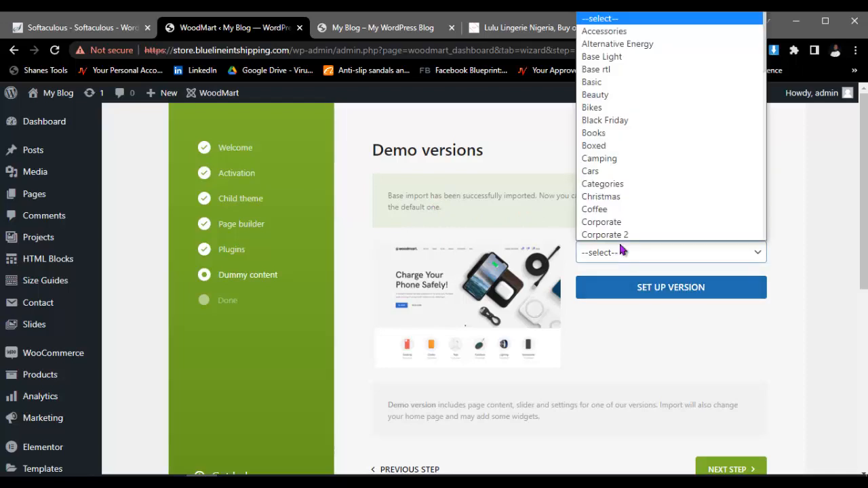
pyautogui.scroll(-8, 616, 112)
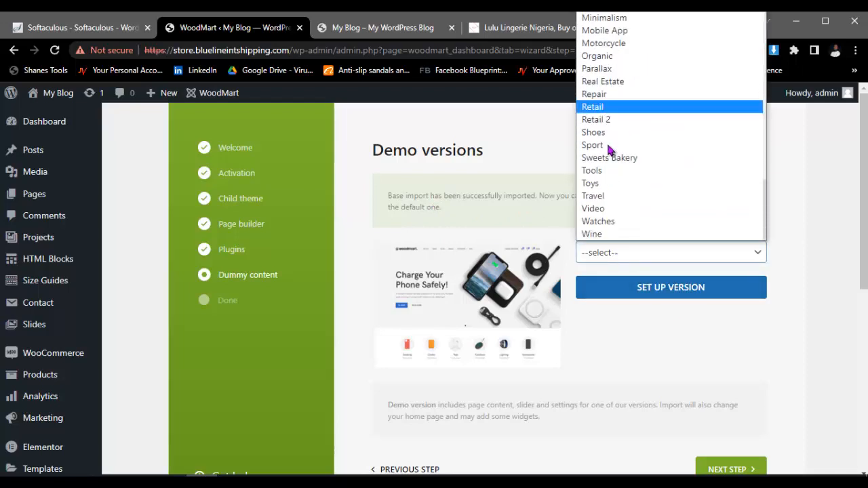
pyautogui.scroll(5, 608, 225)
pyautogui.scroll(4, 602, 224)
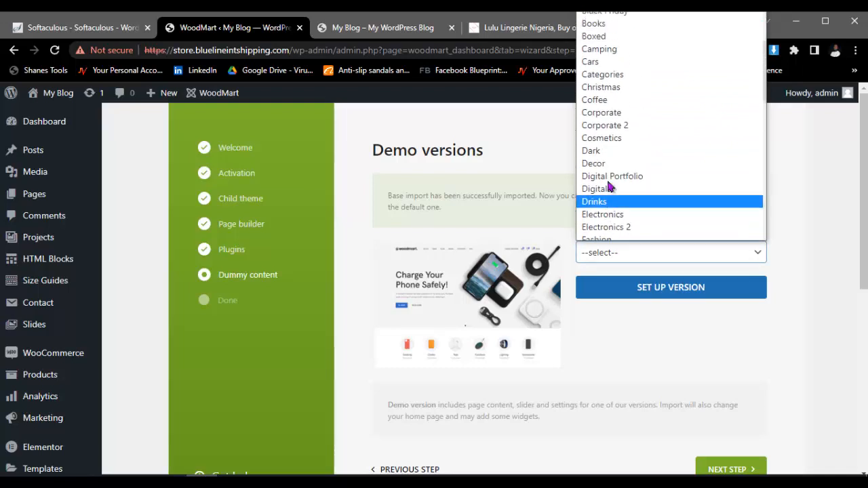
pyautogui.scroll(-4, 626, 132)
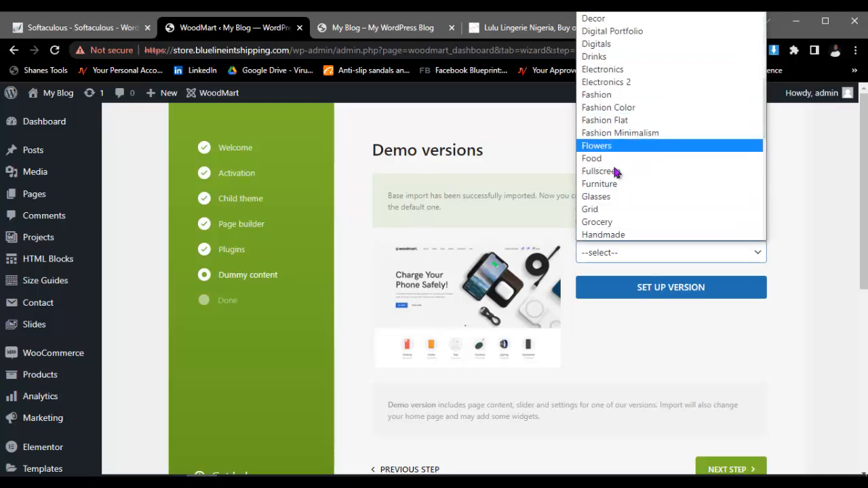
pyautogui.scroll(4, 608, 118)
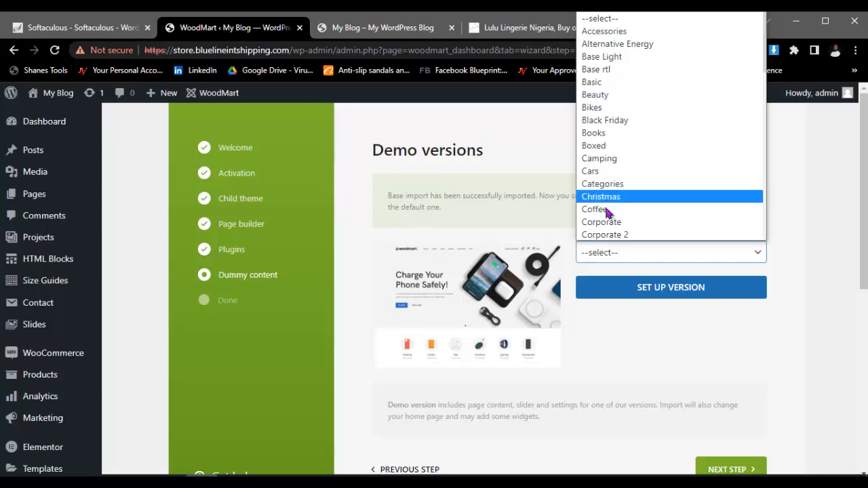
pyautogui.scroll(-2, 608, 200)
pyautogui.scroll(-3, 605, 203)
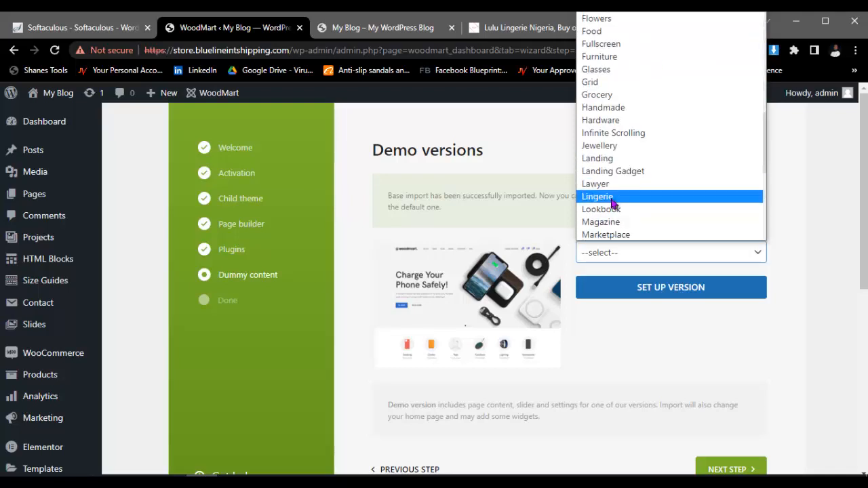
pyautogui.click(629, 196)
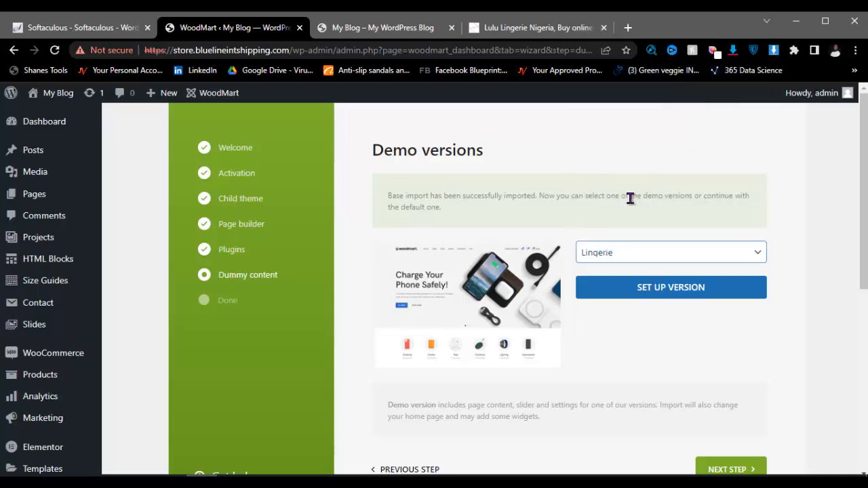
# Step: Preview the Infinite Scrolling, Fullscreen, Glasses and Electronics 2 demo versions
pyautogui.click(623, 255)
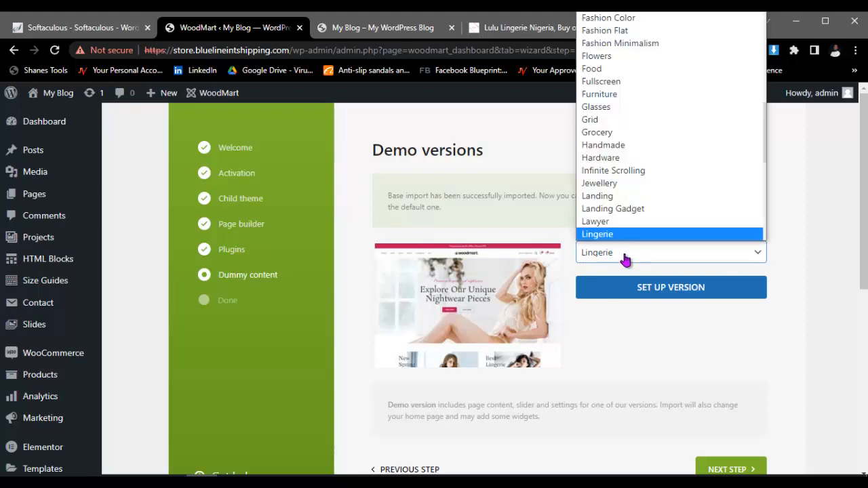
pyautogui.click(612, 171)
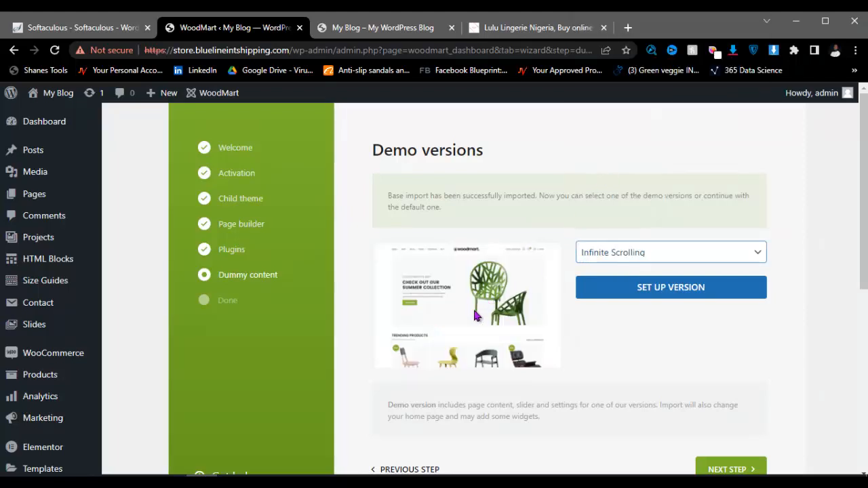
pyautogui.click(631, 252)
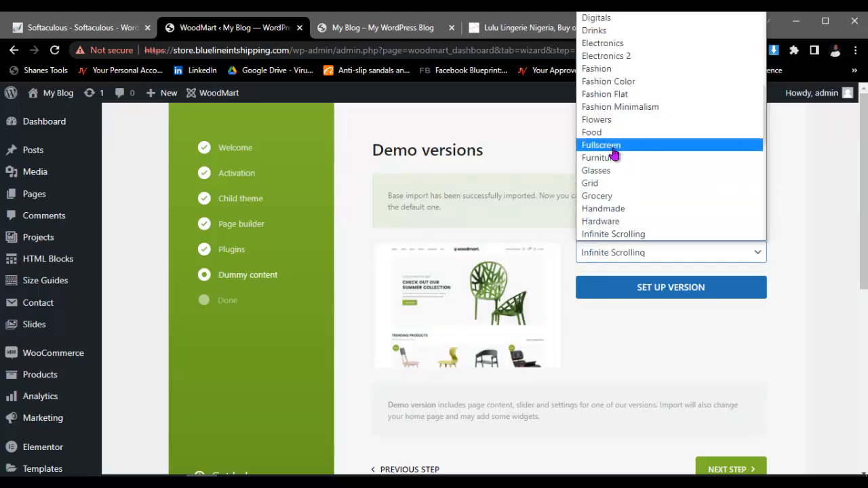
pyautogui.click(613, 144)
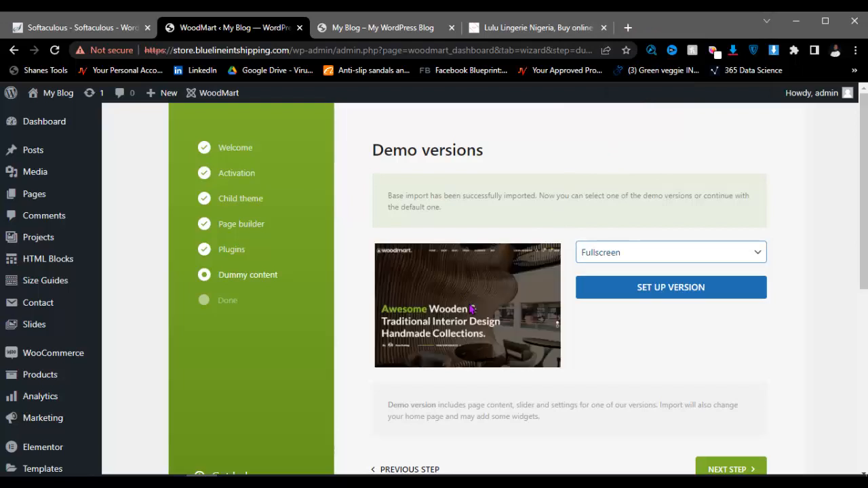
pyautogui.click(631, 252)
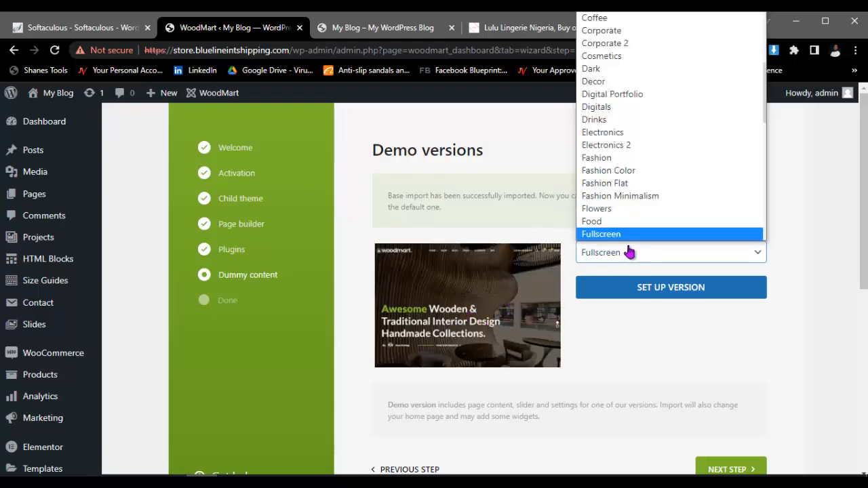
pyautogui.scroll(-3, 615, 194)
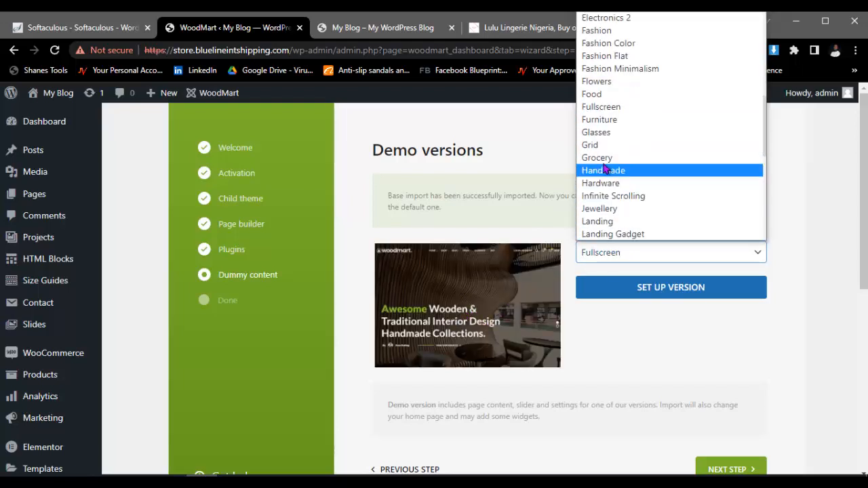
pyautogui.click(600, 133)
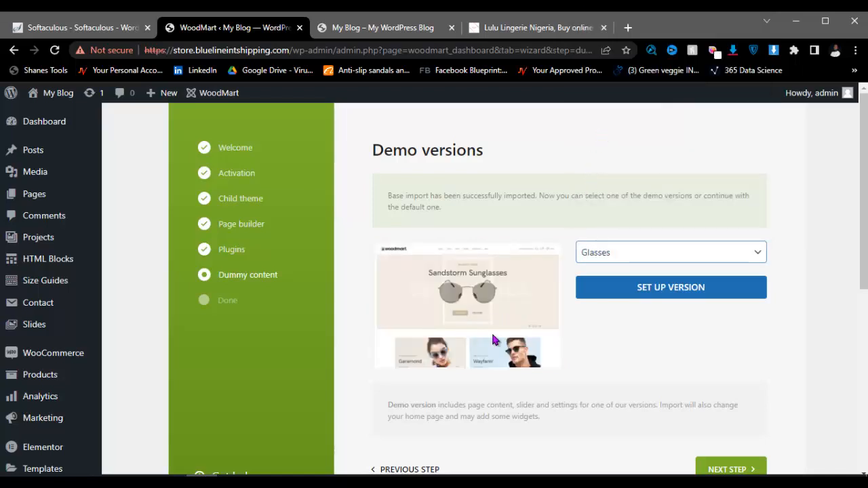
pyautogui.scroll(-1, 481, 312)
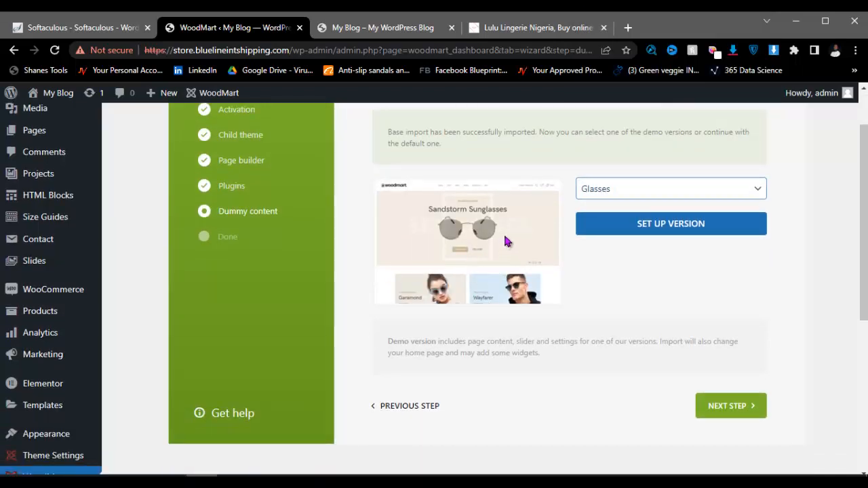
pyautogui.click(622, 193)
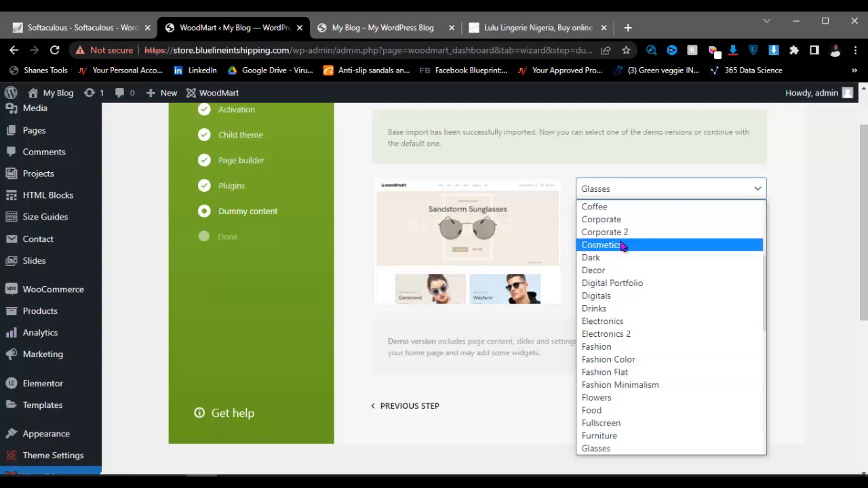
pyautogui.click(612, 334)
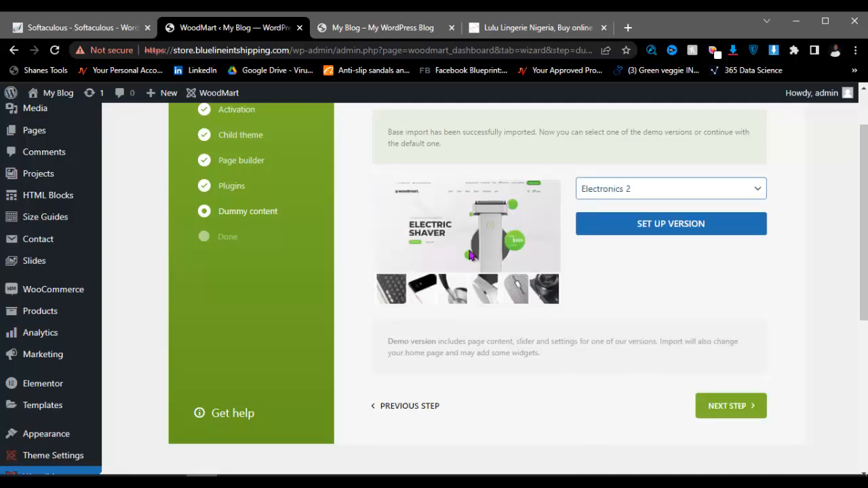
# Step: Select Lingerie again as the demo version, replacing Electronics 2
pyautogui.click(629, 190)
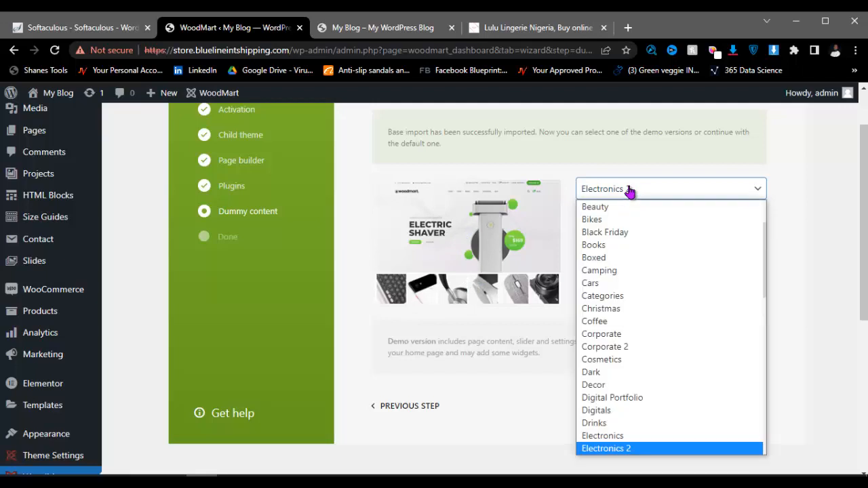
pyautogui.scroll(-1, 603, 347)
pyautogui.scroll(-5, 605, 353)
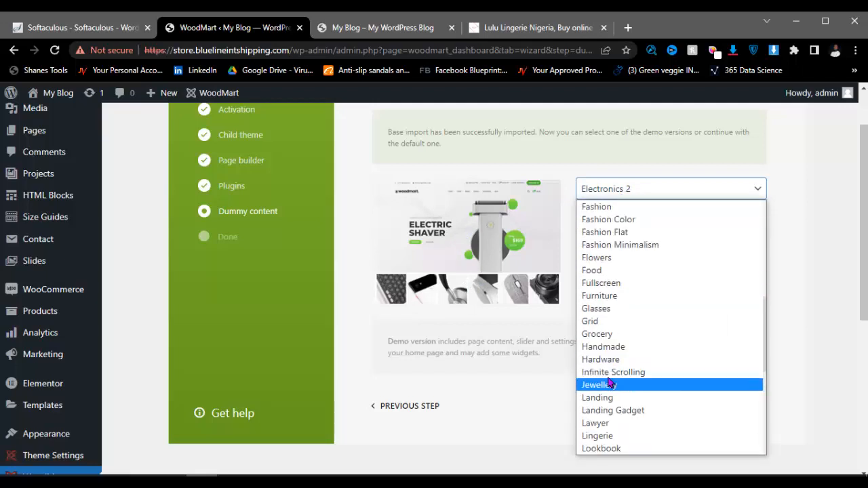
pyautogui.scroll(-1, 618, 298)
pyautogui.scroll(-4, 618, 301)
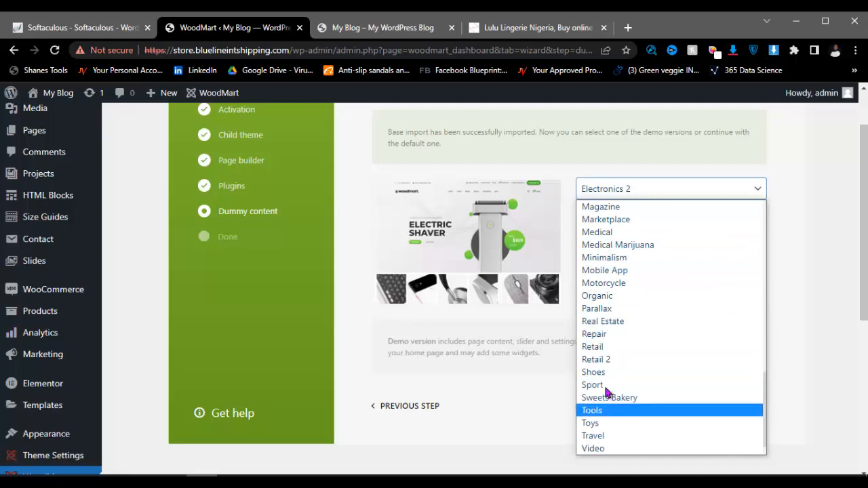
pyautogui.scroll(5, 607, 303)
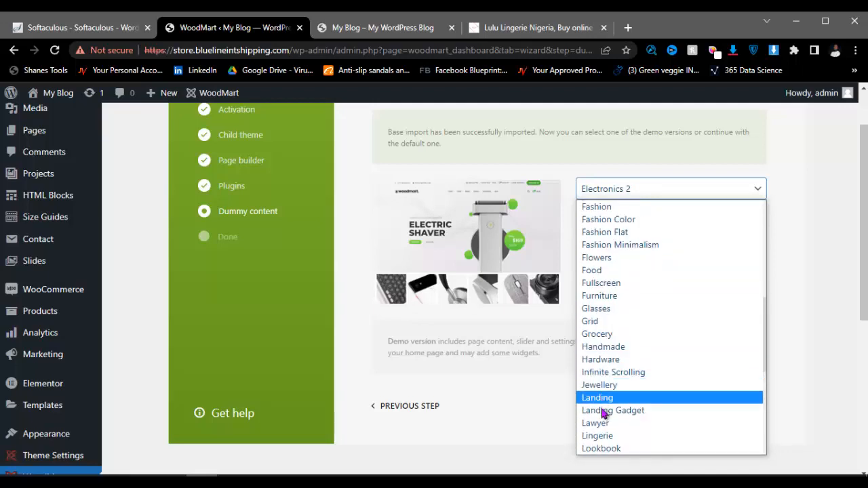
pyautogui.click(600, 437)
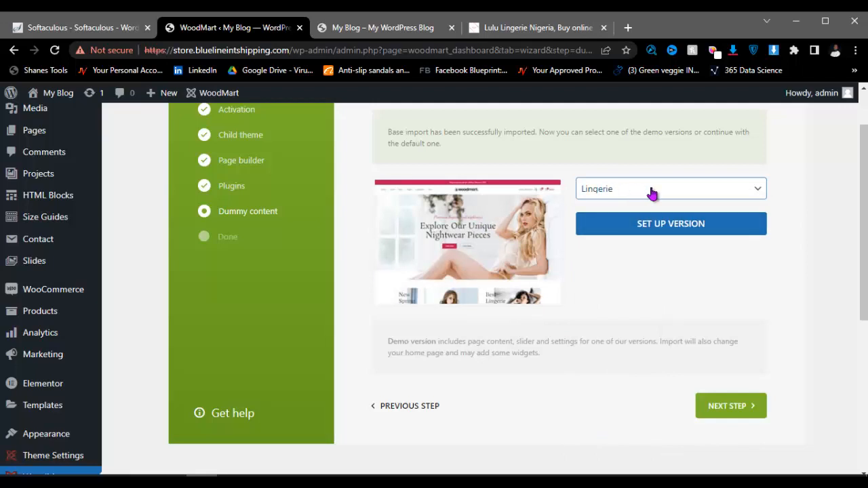
# Step: Set up the Lingerie version and continue to the final 'Everything is ready!' page
pyautogui.click(653, 233)
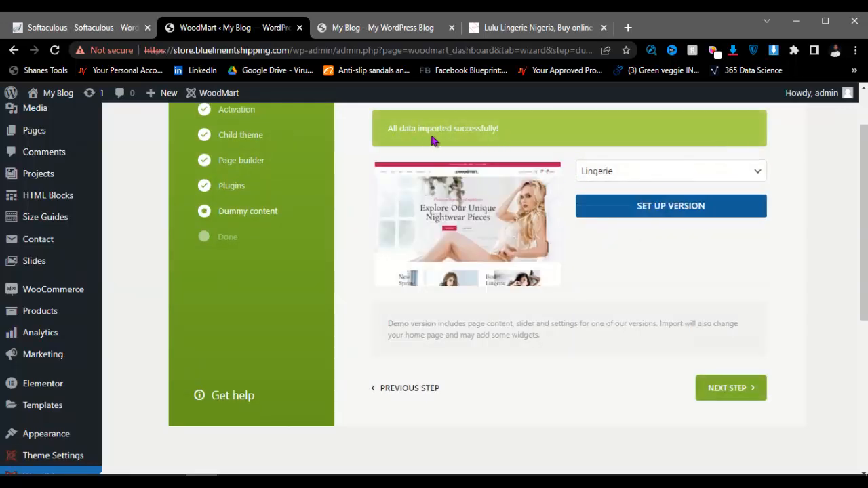
pyautogui.click(733, 393)
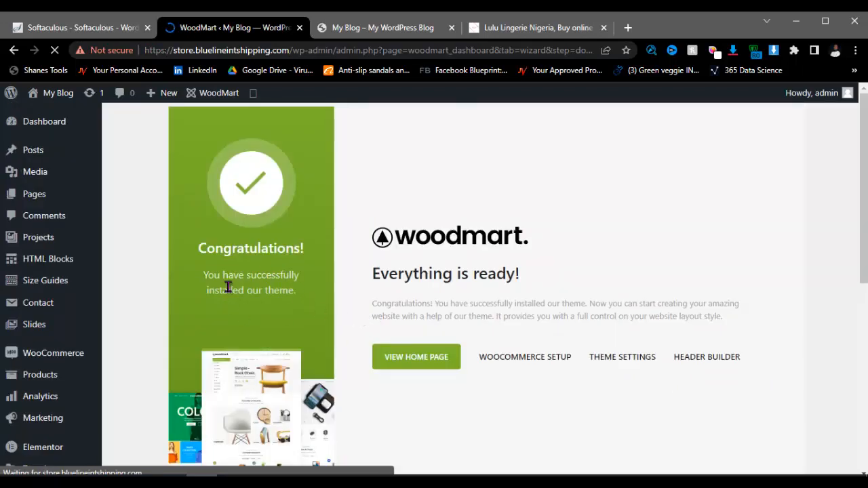
# Step: Open VIEW HOME PAGE in a new tab and switch to the woodmart home page
pyautogui.scroll(-3, 479, 304)
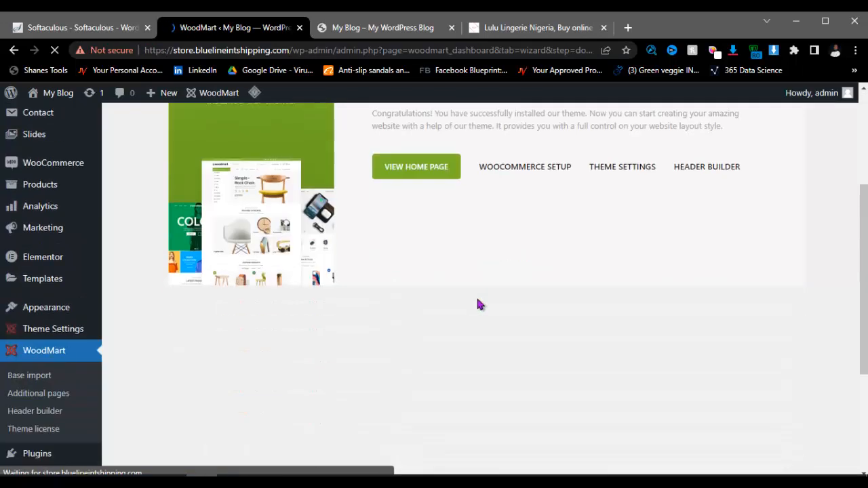
pyautogui.rightClick(426, 174)
pyautogui.click(474, 182)
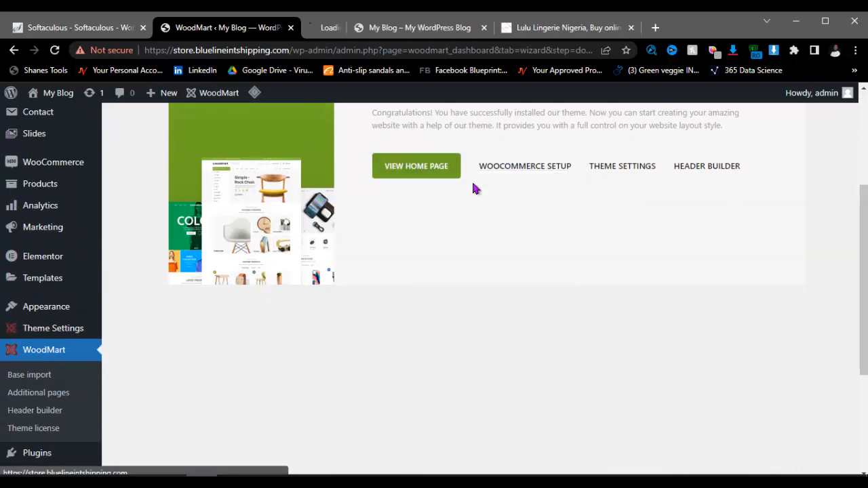
pyautogui.click(353, 27)
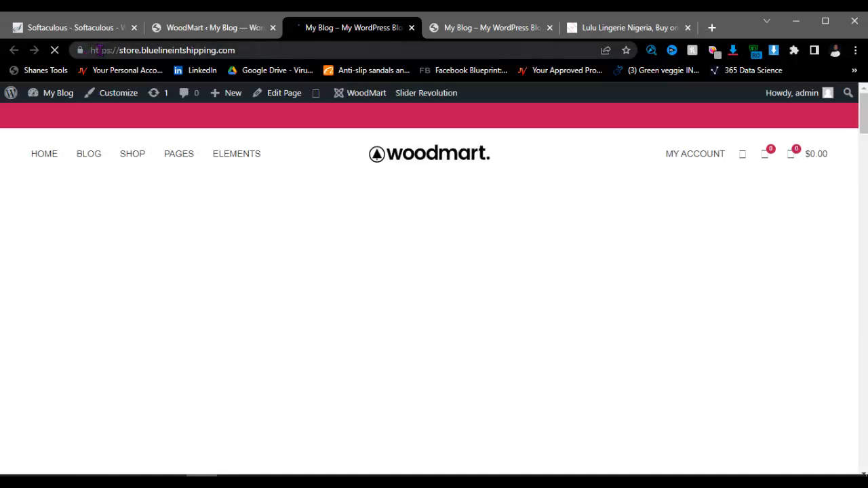
# Step: Scroll down the imported Lingerie home page and close the newsletter sign-up popup
pyautogui.scroll(-4, 315, 209)
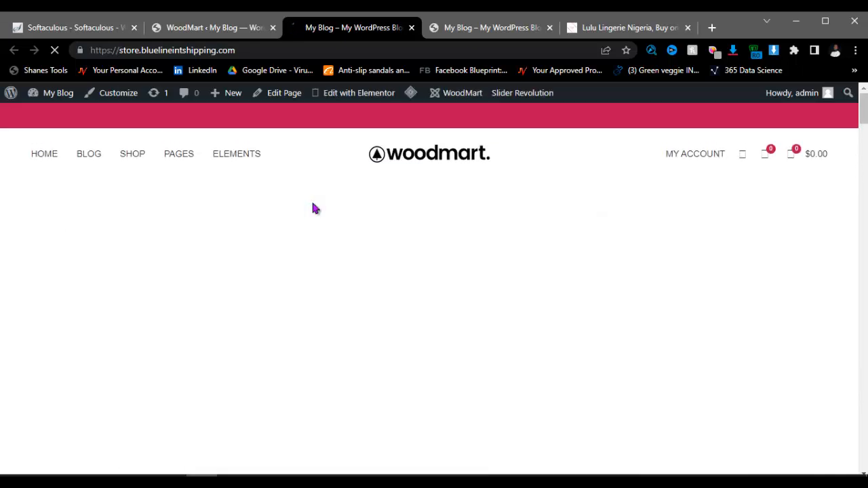
pyautogui.scroll(-10, 314, 208)
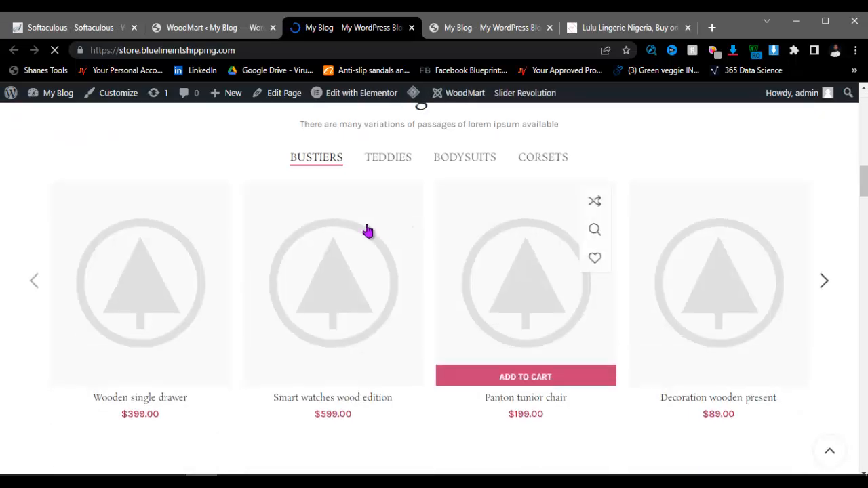
pyautogui.scroll(-3, 367, 231)
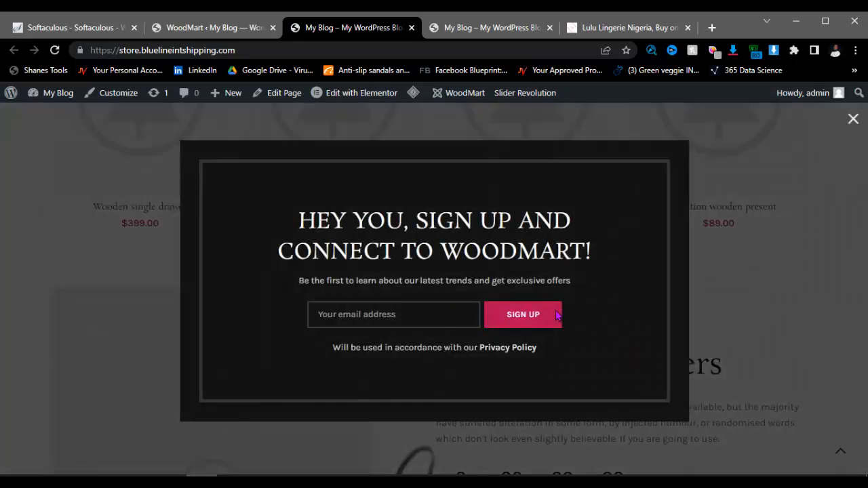
pyautogui.click(853, 119)
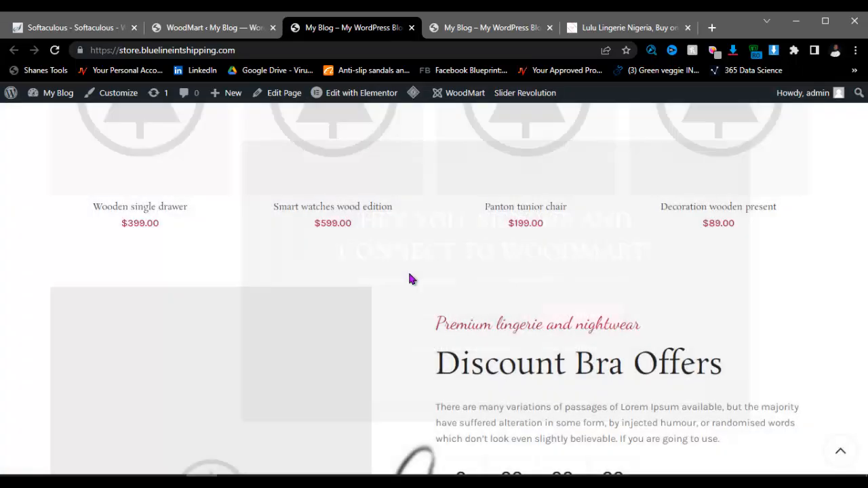
# Step: Scroll down to the home page footer and back up, then return to the WoodMart admin page
pyautogui.scroll(-4, 327, 267)
pyautogui.scroll(-10, 424, 275)
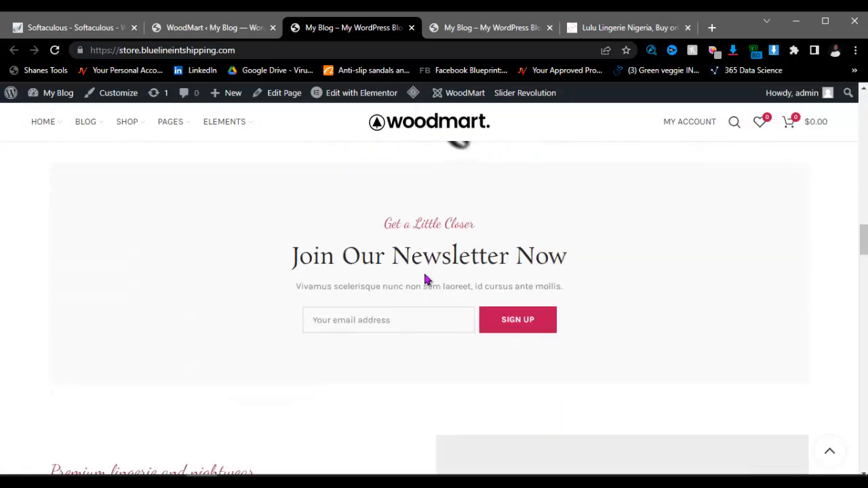
pyautogui.scroll(-15, 425, 279)
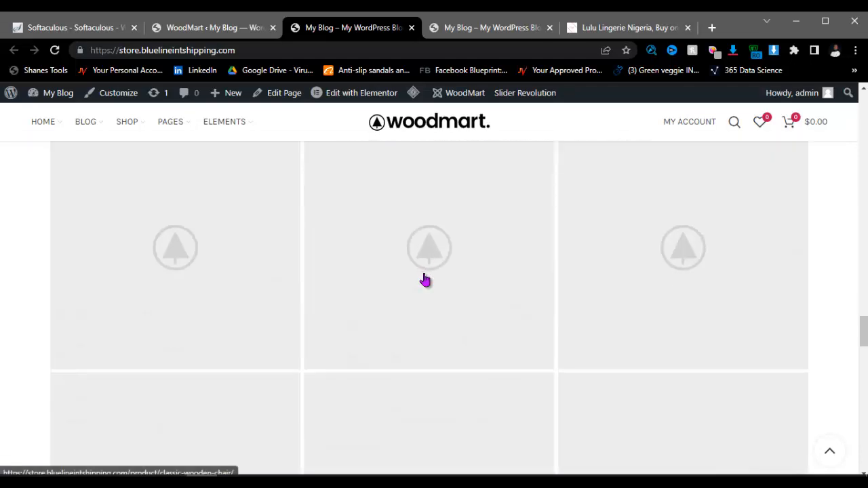
pyautogui.scroll(-15, 425, 280)
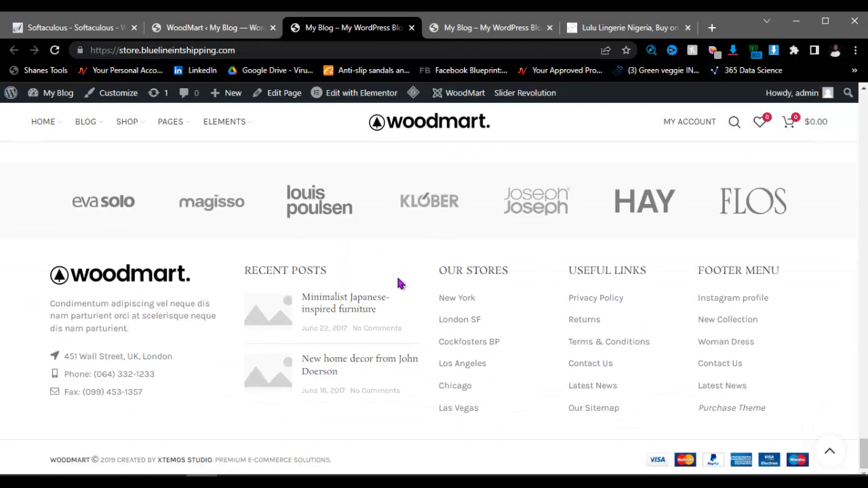
pyautogui.scroll(4, 399, 283)
pyautogui.scroll(-2, 328, 305)
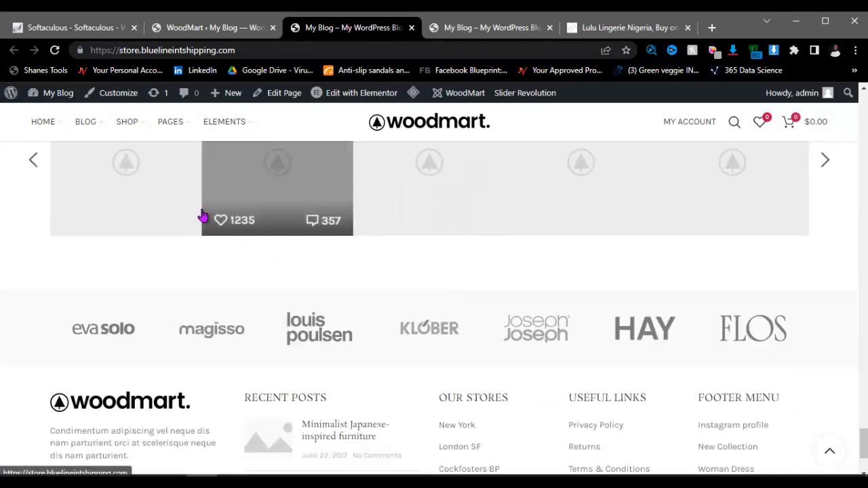
pyautogui.scroll(5, 294, 204)
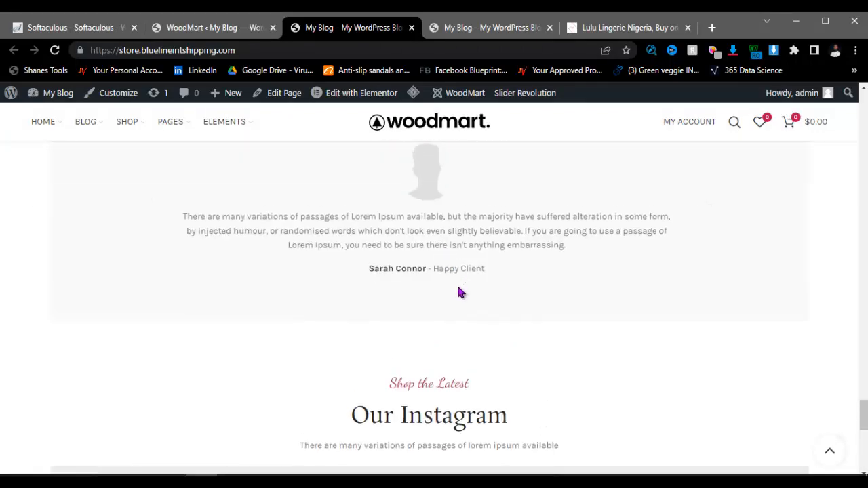
pyautogui.scroll(15, 459, 292)
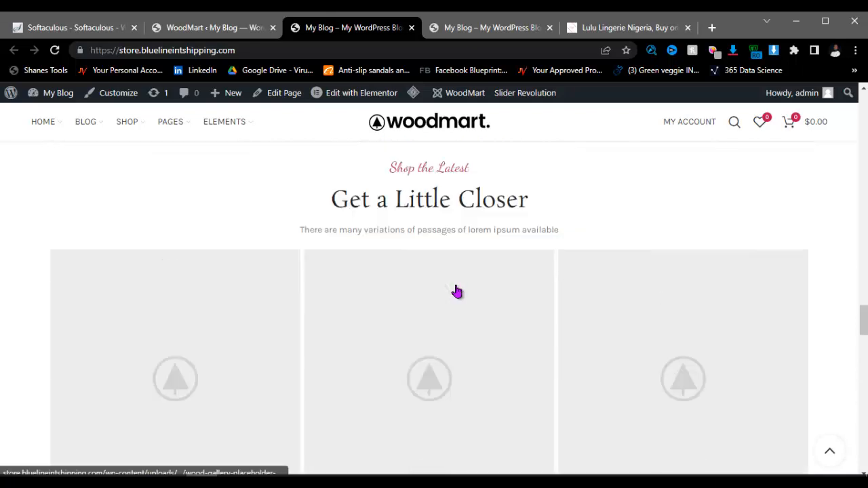
pyautogui.scroll(3, 447, 271)
pyautogui.click(251, 27)
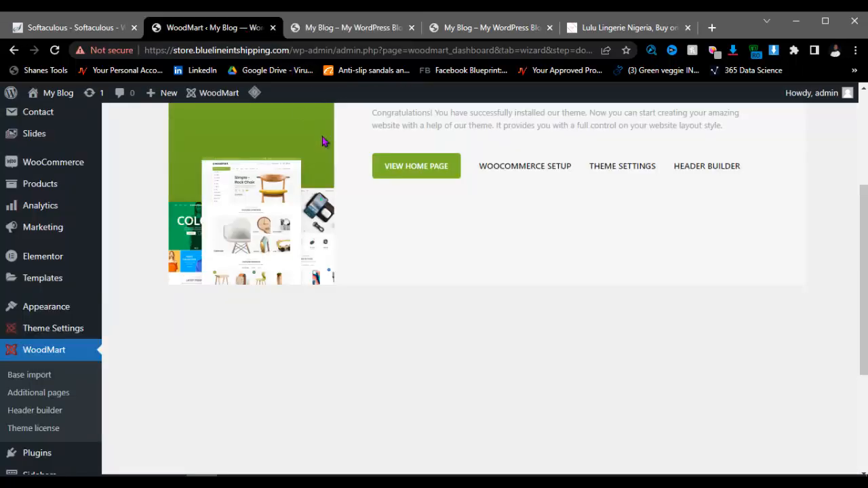
# Step: Launch the WooCommerce setup wizard and bring the Notepad tutorial checklist forward
pyautogui.click(527, 174)
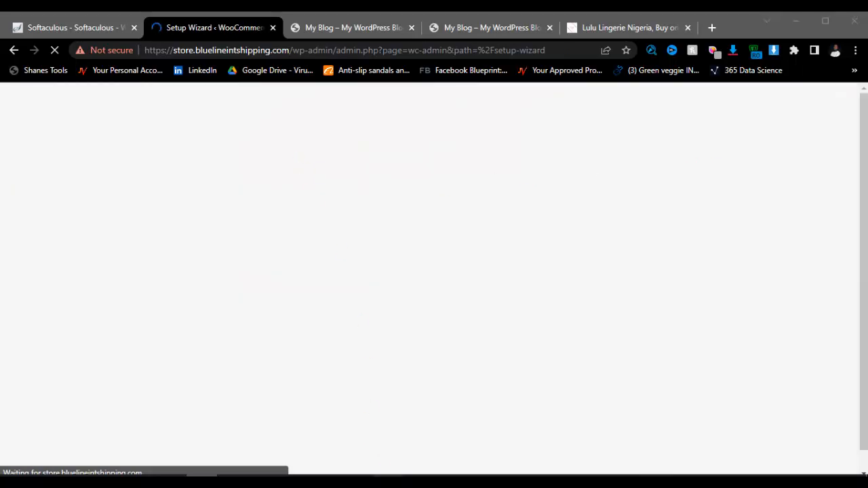
pyautogui.click(389, 482)
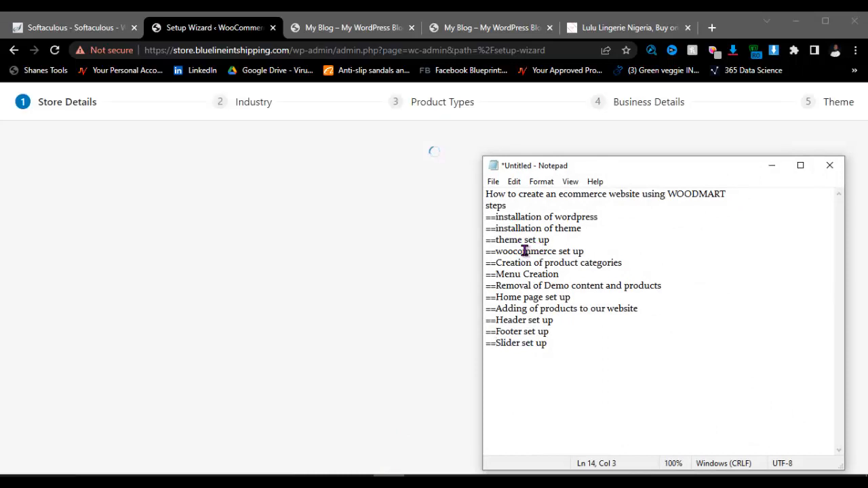
# Step: Set the store's country/region to Nigeria — Edo and start entering the street address
pyautogui.click(773, 165)
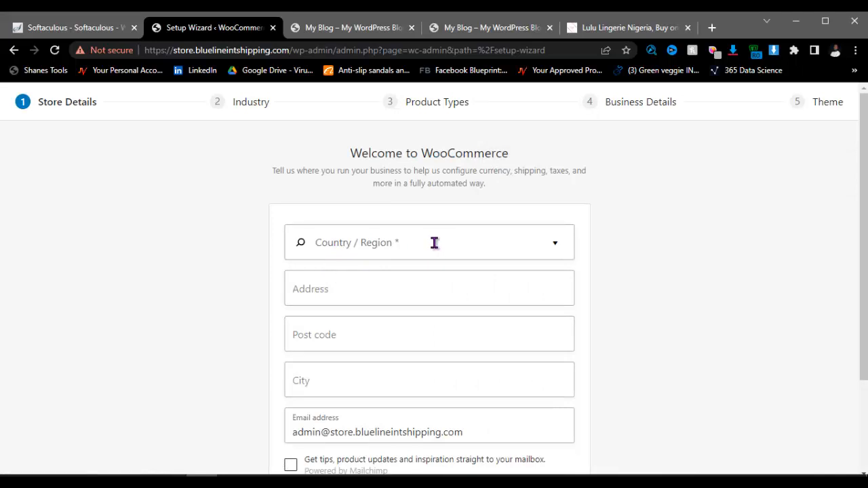
pyautogui.click(414, 246)
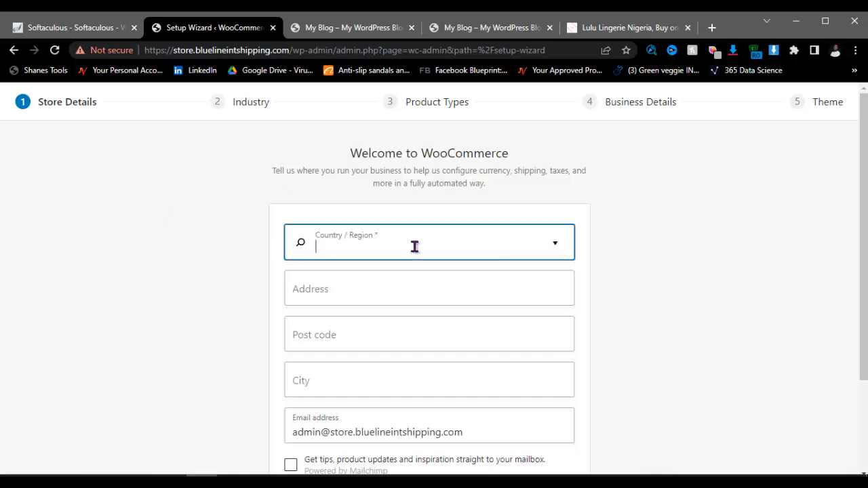
pyautogui.write('mn')
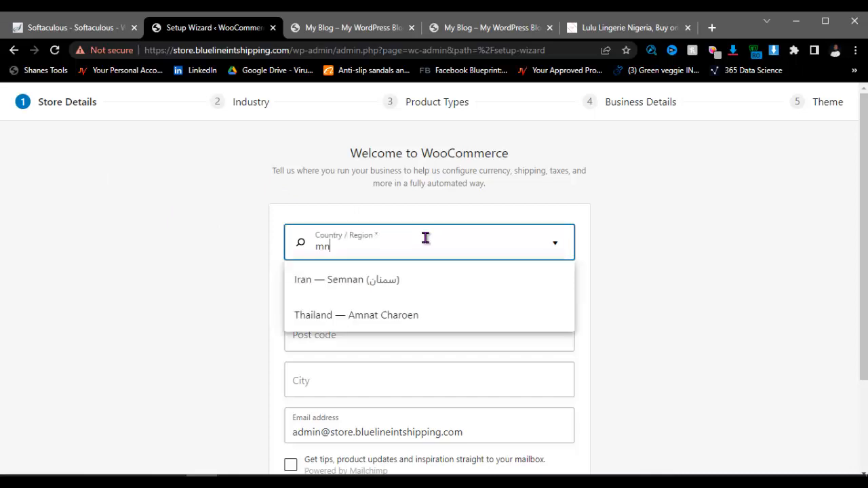
pyautogui.press('BackSpace')
pyautogui.press('BackSpace')
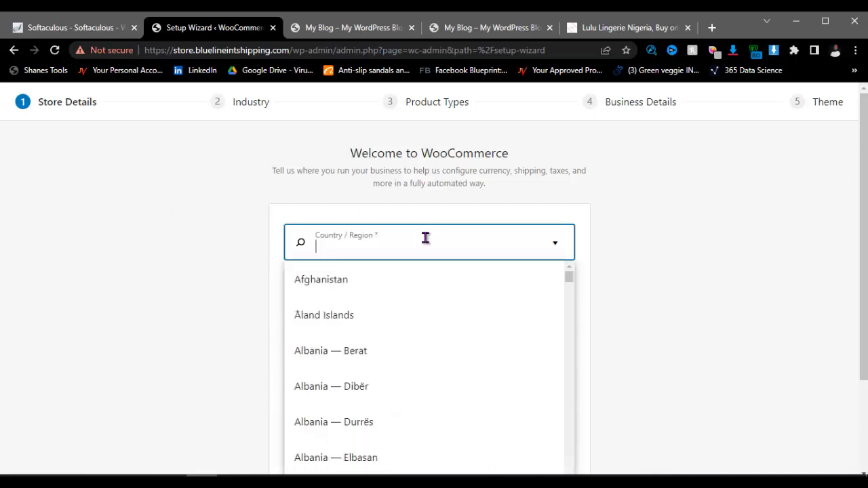
pyautogui.write('niger')
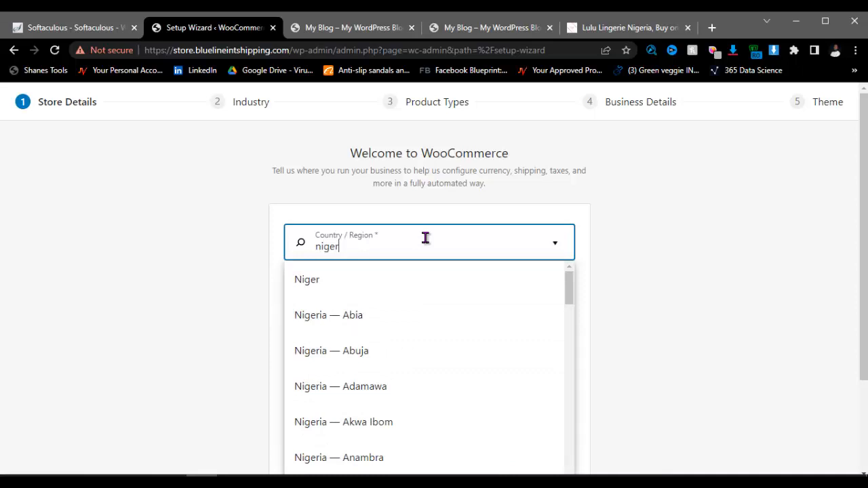
pyautogui.scroll(-3, 379, 346)
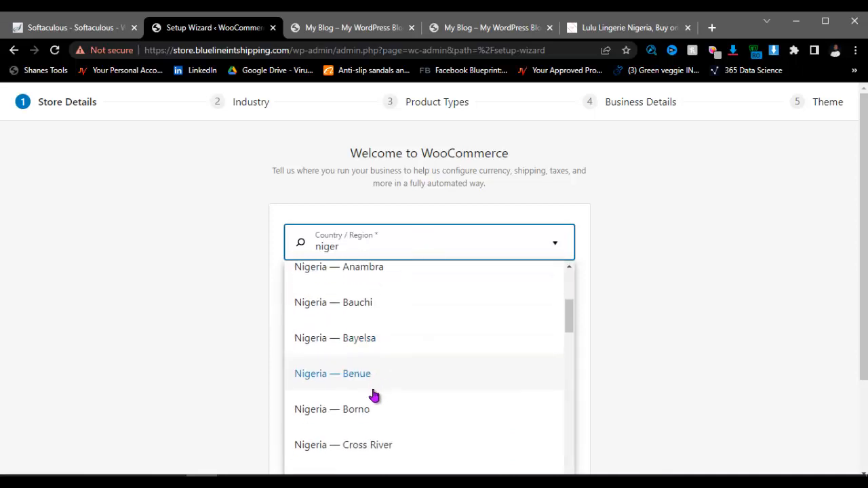
pyautogui.scroll(-3, 373, 395)
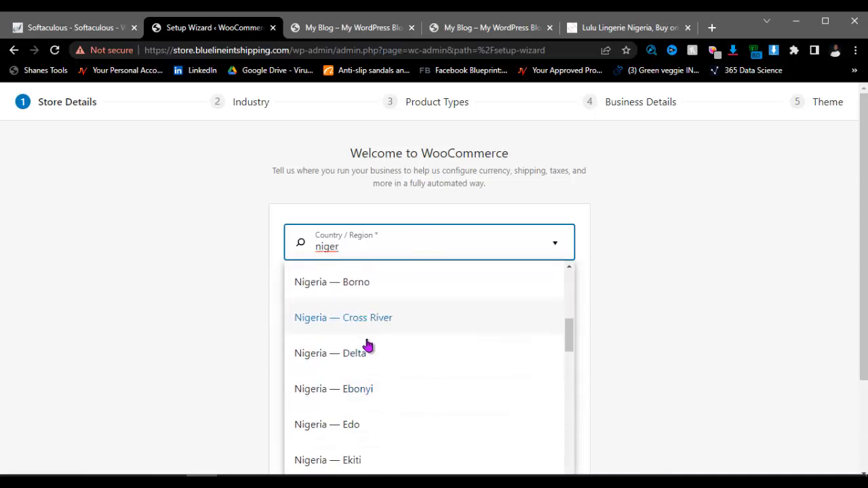
pyautogui.click(357, 426)
pyautogui.click(360, 293)
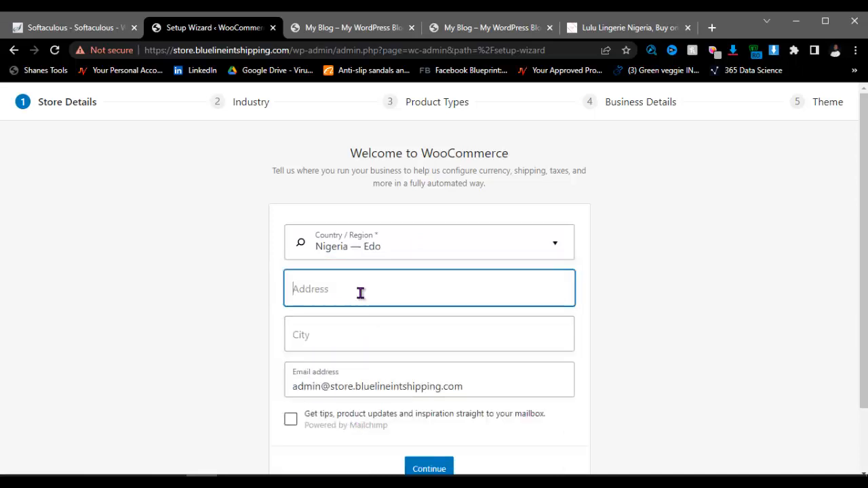
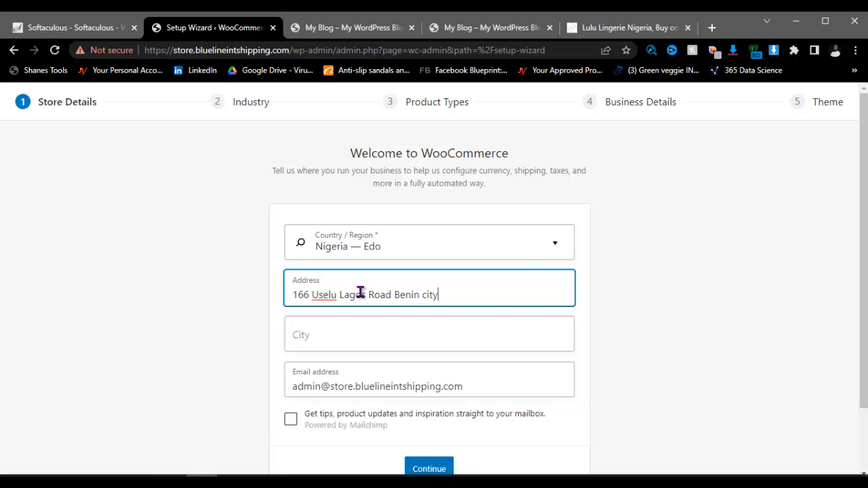
# Step: Enter Benin as the store city, then move on to the email address field
pyautogui.click(322, 326)
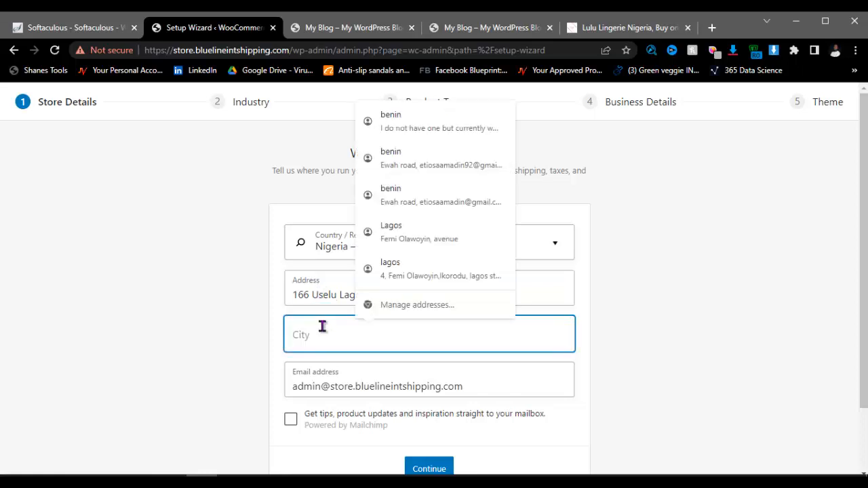
pyautogui.write('Benjn')
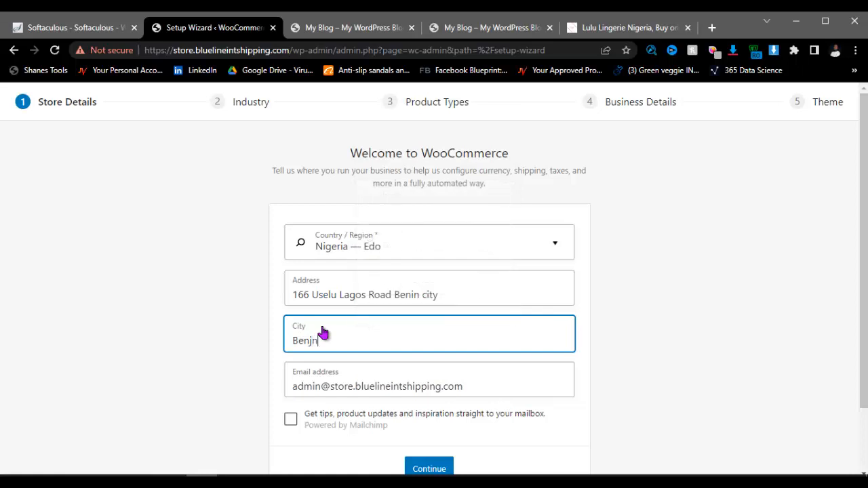
pyautogui.write('i')
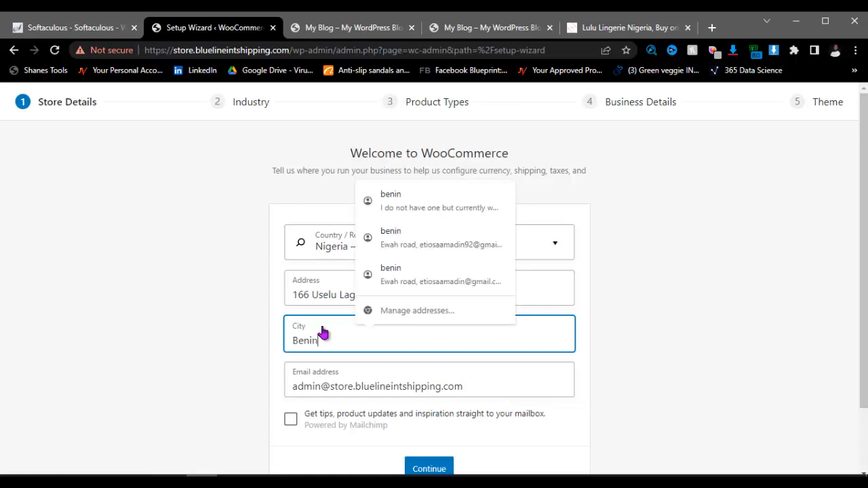
pyautogui.scroll(-2, 386, 355)
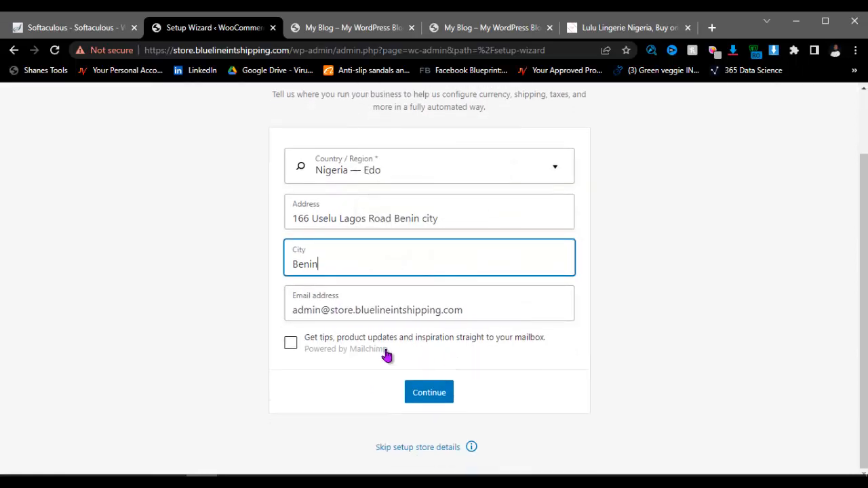
pyautogui.click(230, 293)
pyautogui.click(472, 305)
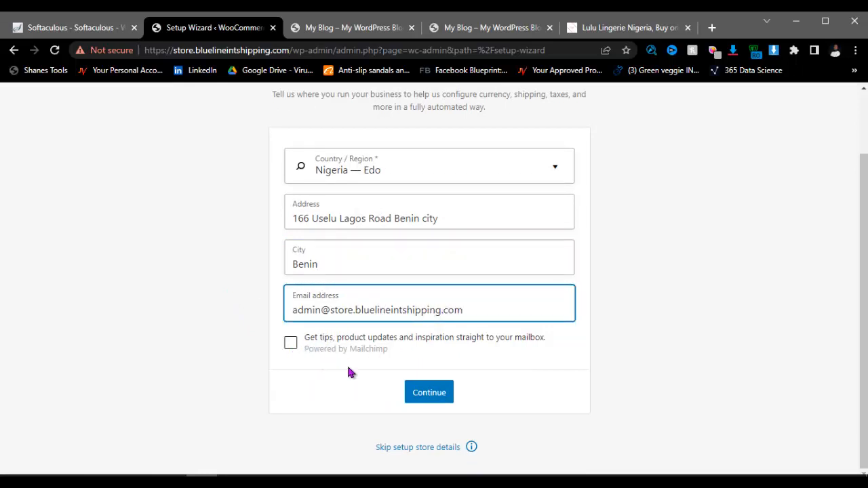
pyautogui.click(435, 400)
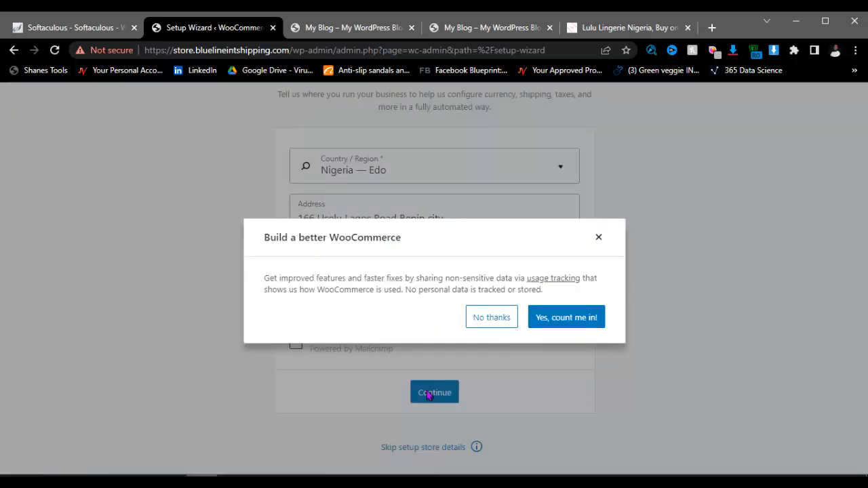
pyautogui.click(493, 322)
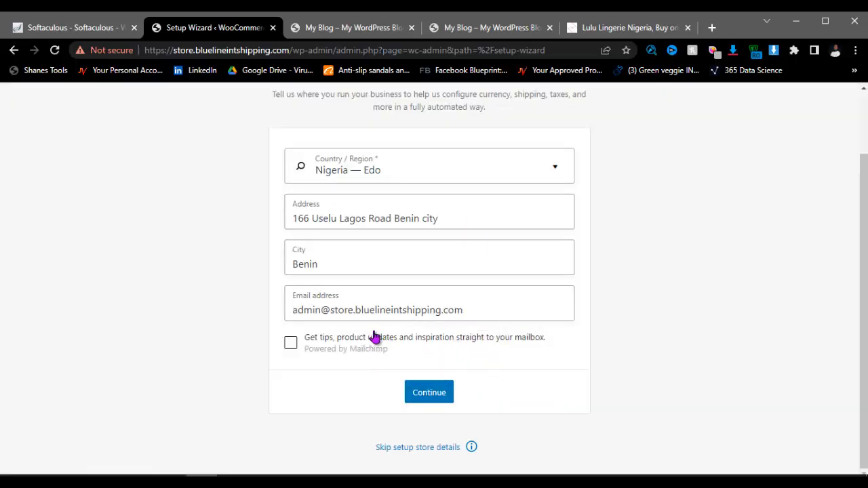
pyautogui.click(425, 400)
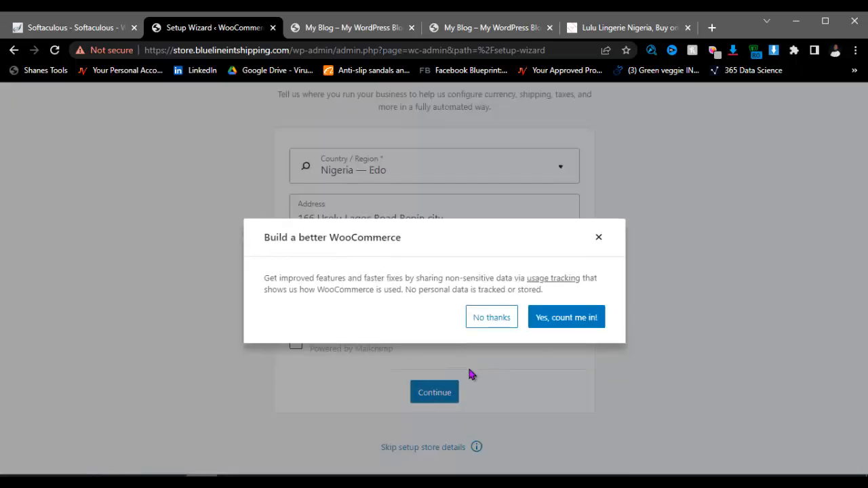
pyautogui.click(494, 326)
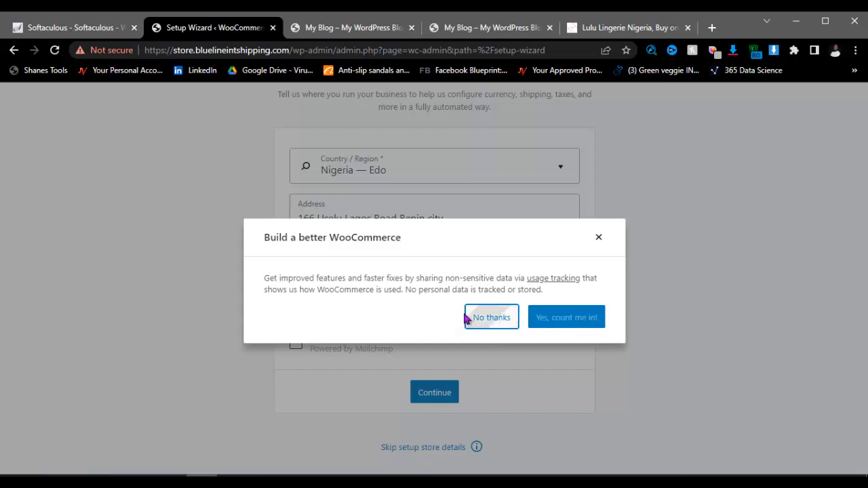
pyautogui.scroll(1, 474, 280)
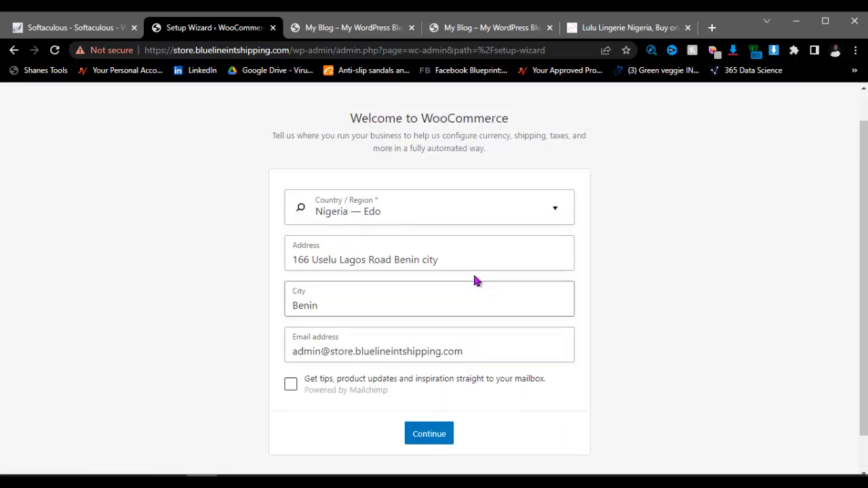
pyautogui.scroll(1, 474, 280)
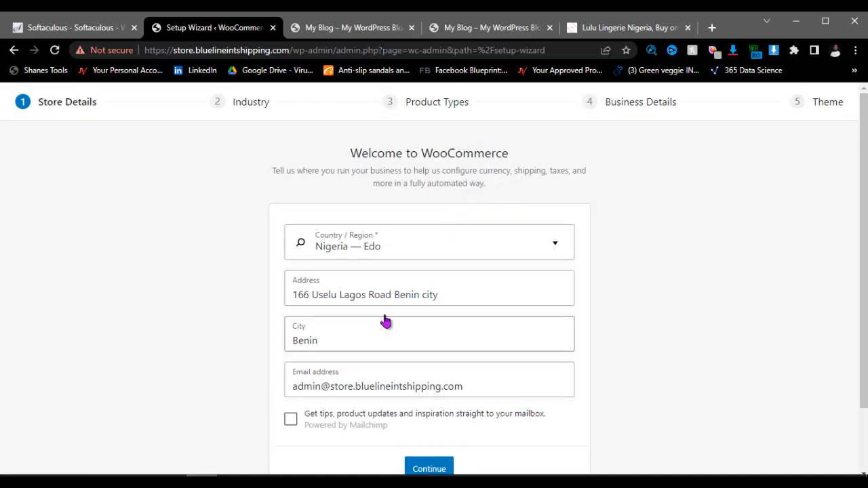
pyautogui.scroll(-2, 401, 288)
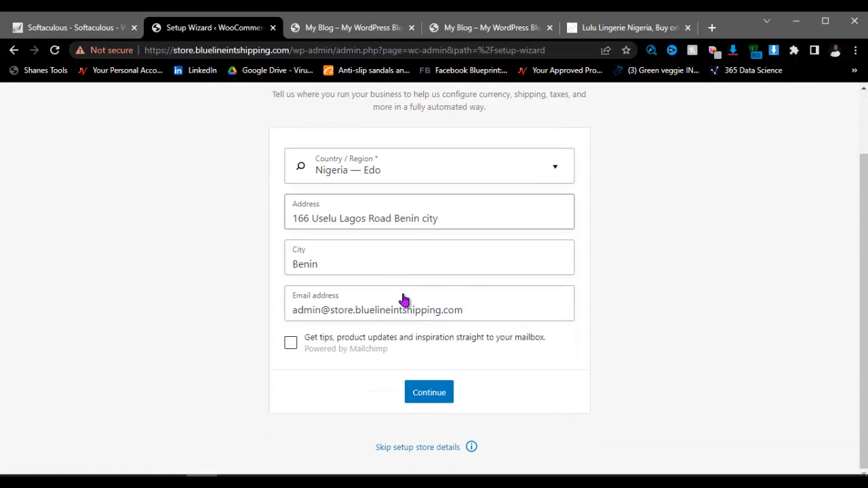
pyautogui.click(415, 398)
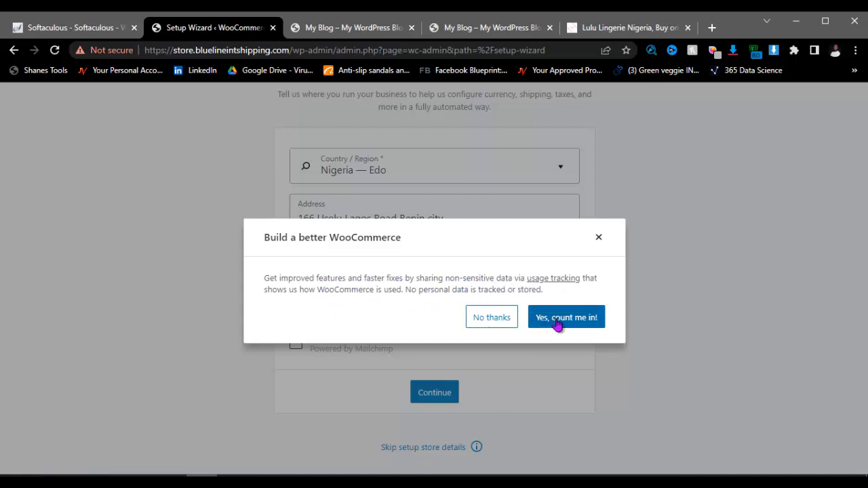
pyautogui.click(498, 319)
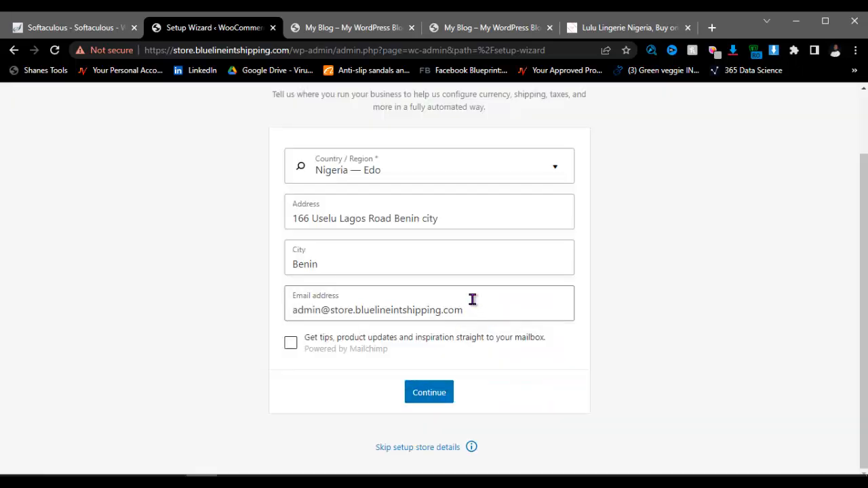
pyautogui.scroll(2, 471, 301)
pyautogui.scroll(-2, 469, 296)
pyautogui.click(440, 398)
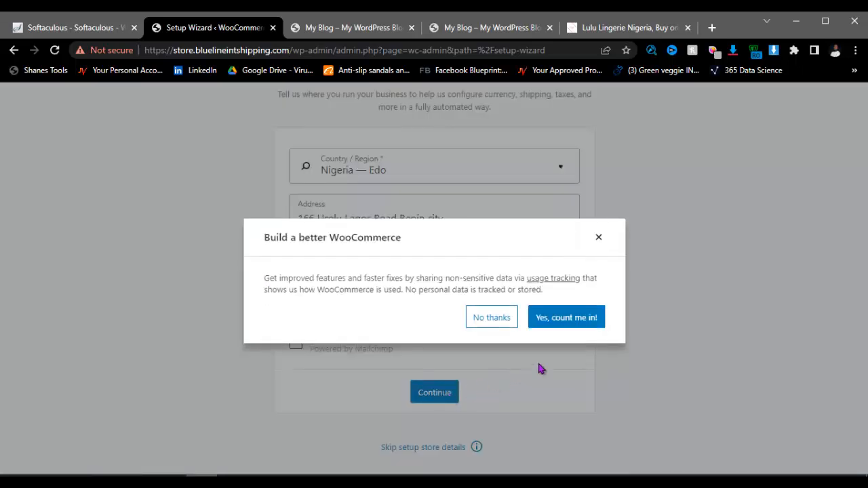
pyautogui.click(574, 324)
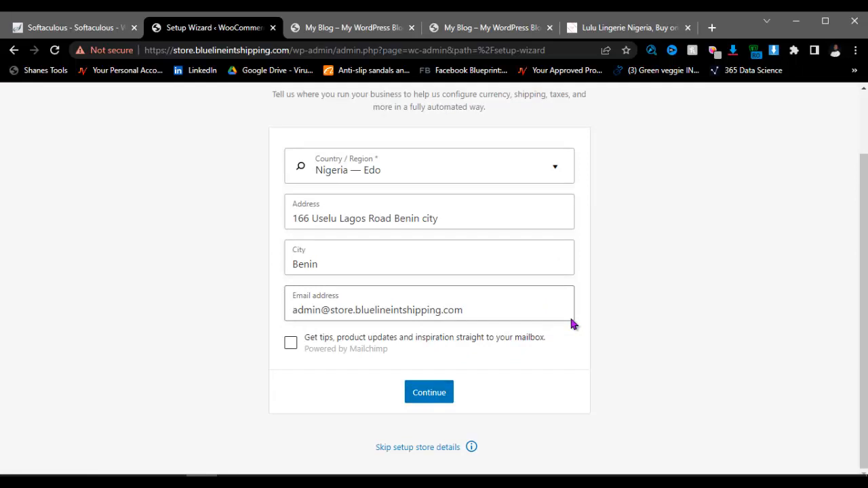
pyautogui.scroll(2, 506, 264)
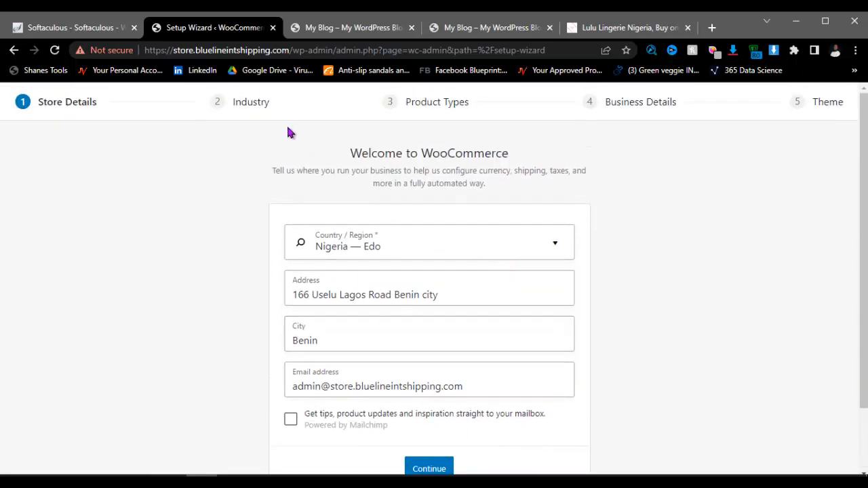
pyautogui.scroll(-2, 447, 231)
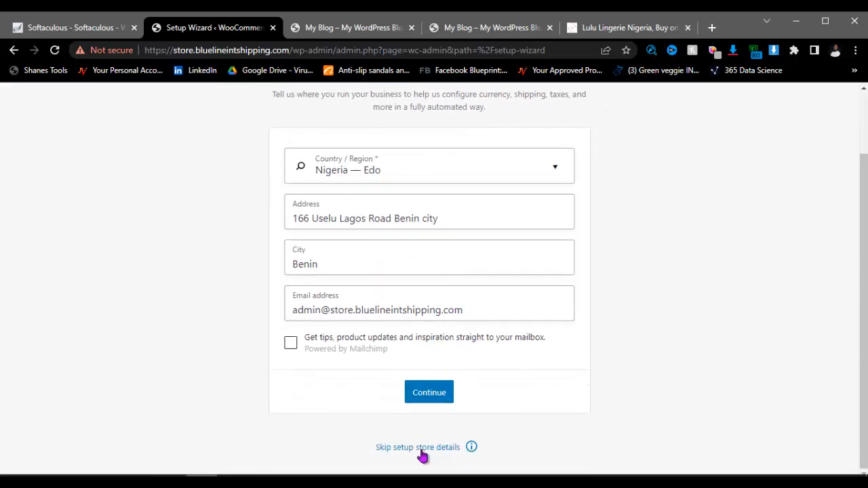
# Step: Reload the setup wizard and pick Nigeria — Edo from the Country / Region list
pyautogui.click(55, 50)
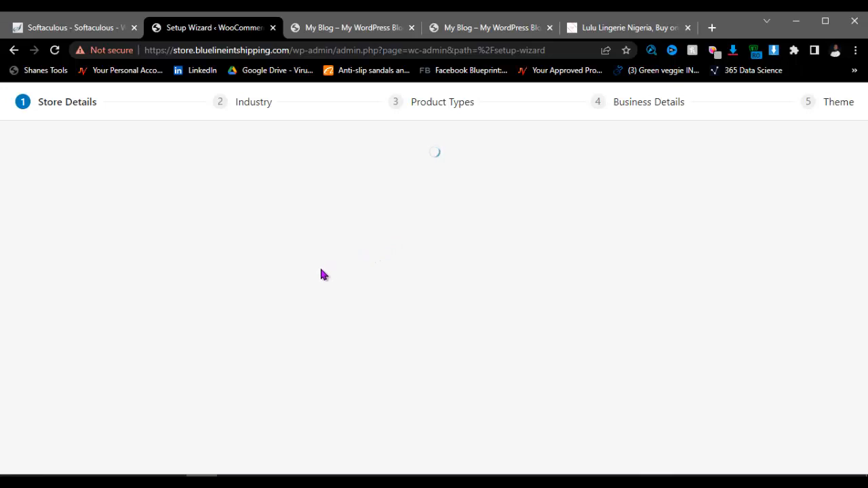
pyautogui.scroll(-3, 379, 250)
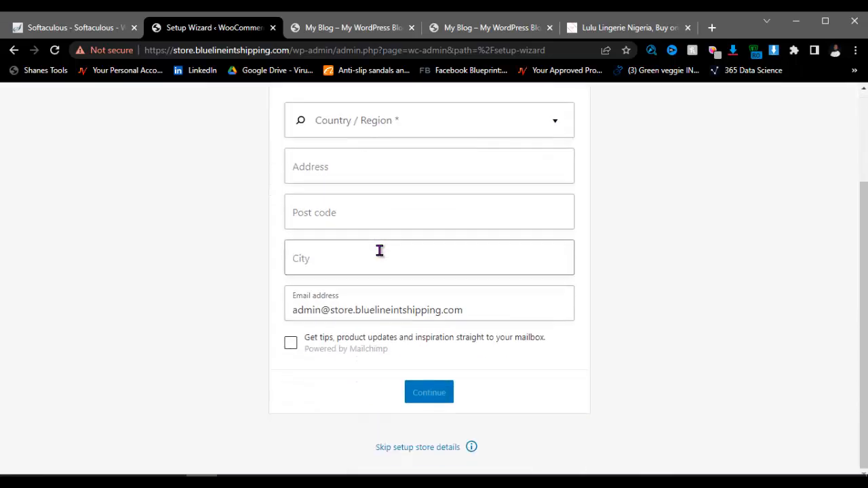
pyautogui.click(390, 121)
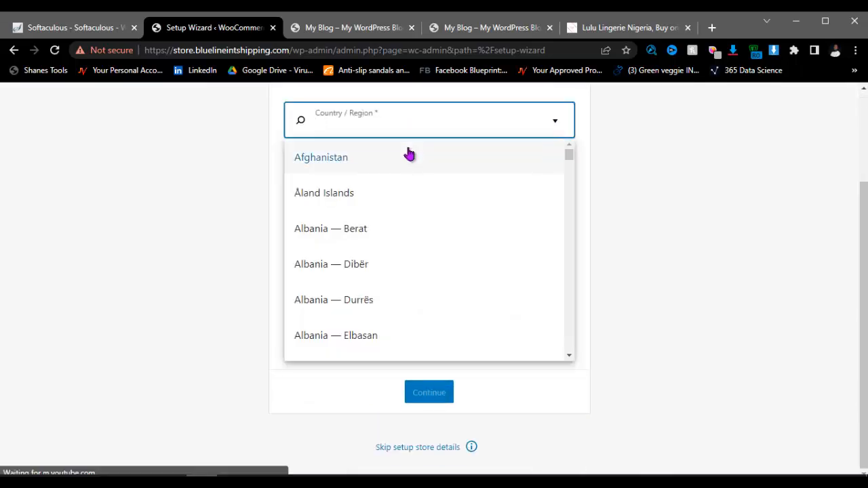
pyautogui.write('nige')
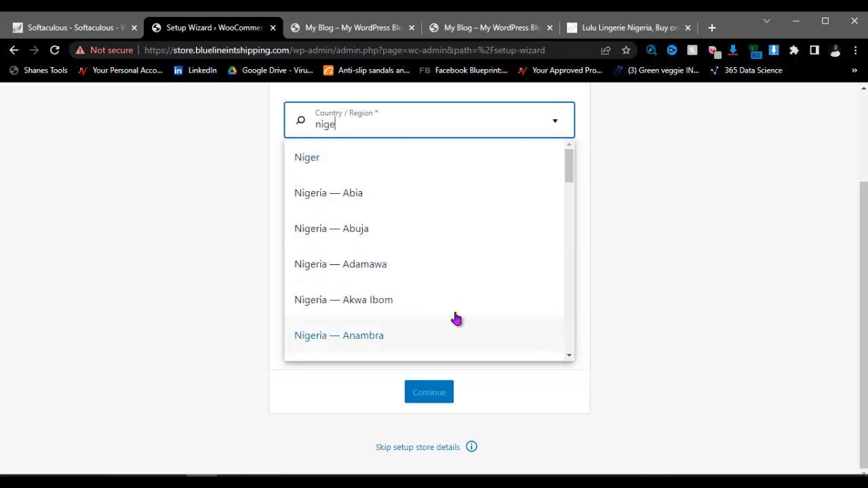
pyautogui.scroll(-2, 448, 312)
pyautogui.scroll(-2, 373, 298)
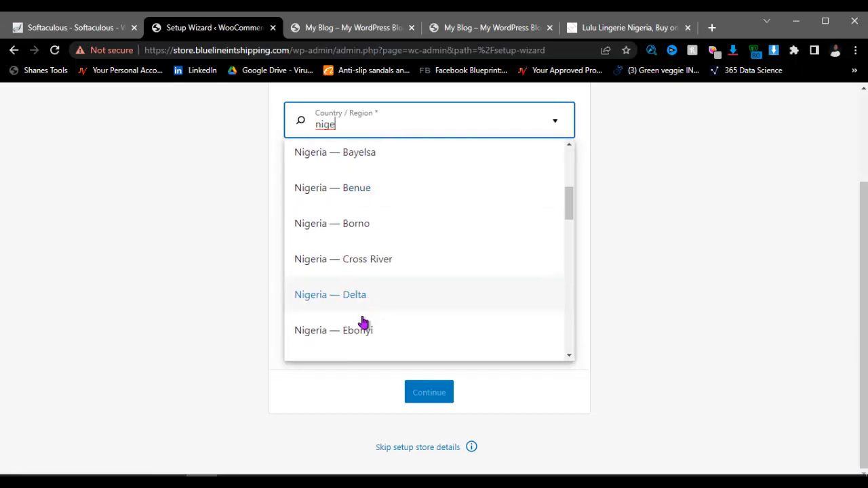
pyautogui.scroll(-1, 359, 316)
pyautogui.click(359, 301)
pyautogui.click(352, 308)
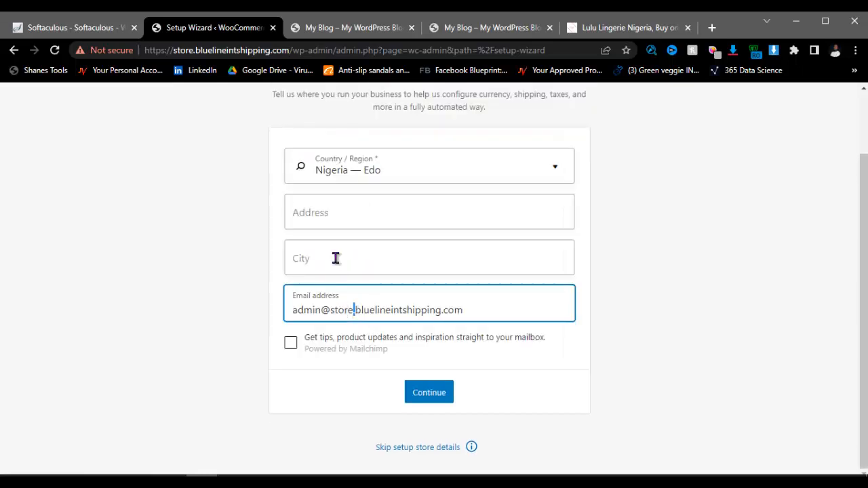
# Step: Search 'Nigeri' again and reselect Nigeria — Edo as the store region
pyautogui.click(411, 174)
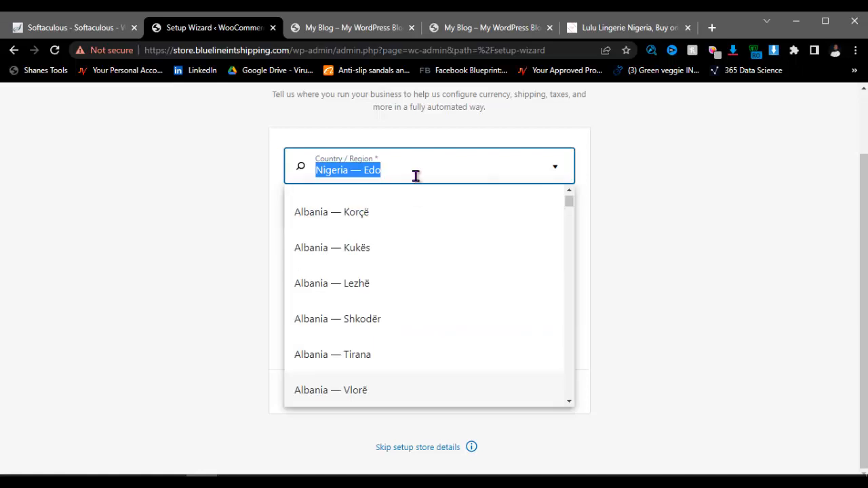
pyautogui.write('N')
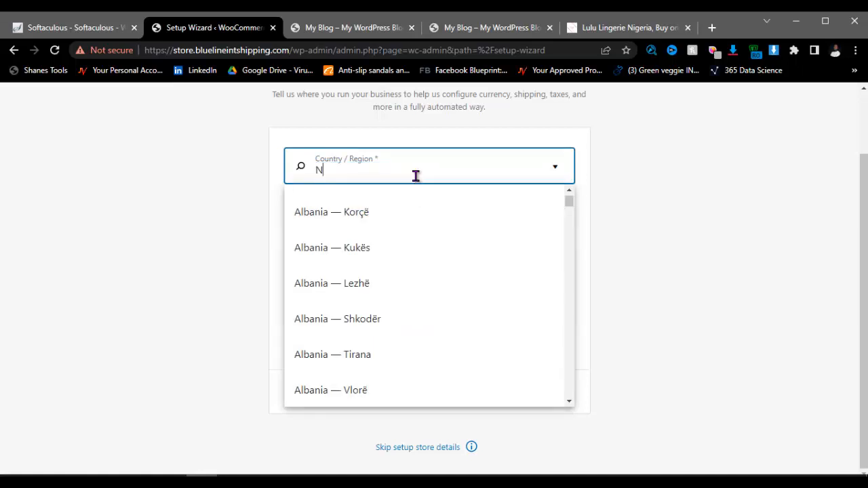
pyautogui.write('ige')
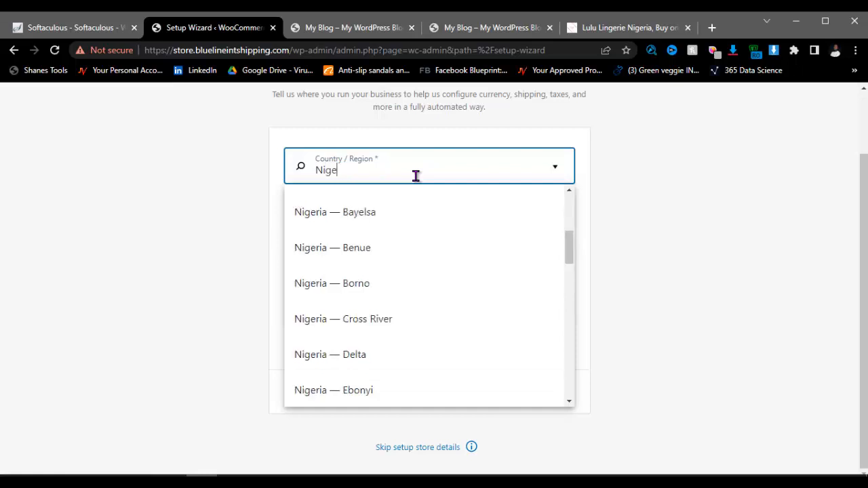
pyautogui.scroll(3, 397, 258)
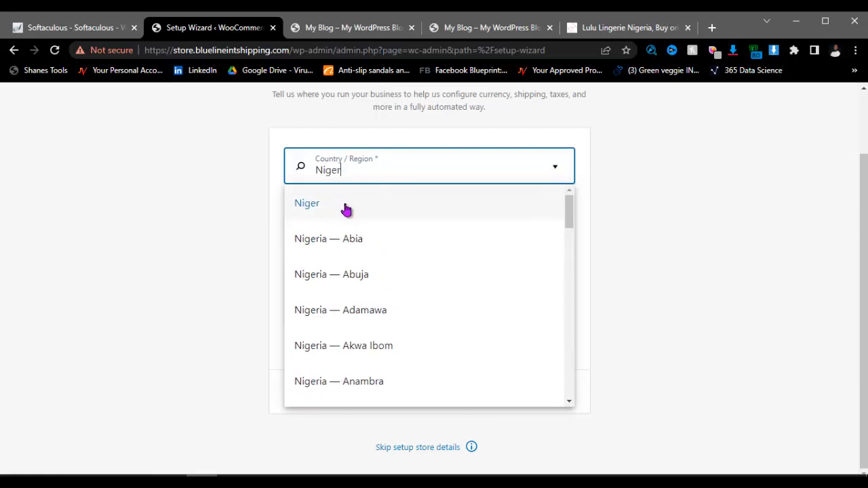
pyautogui.write('ria')
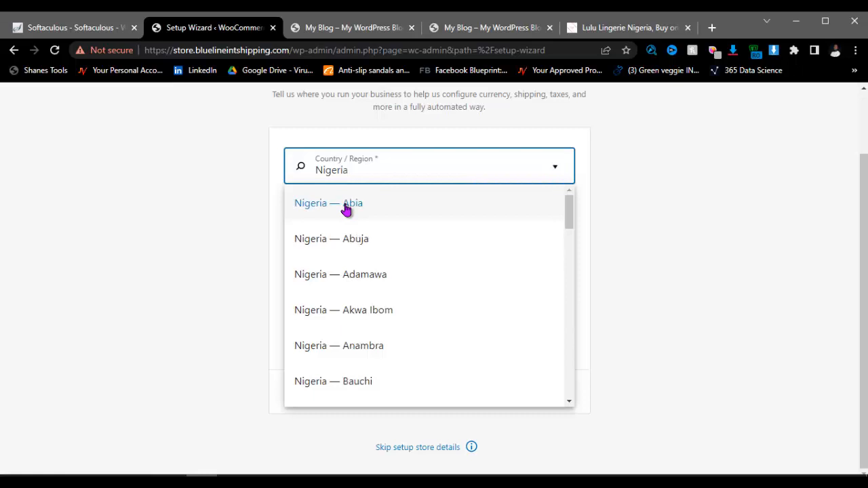
pyautogui.scroll(-2, 397, 316)
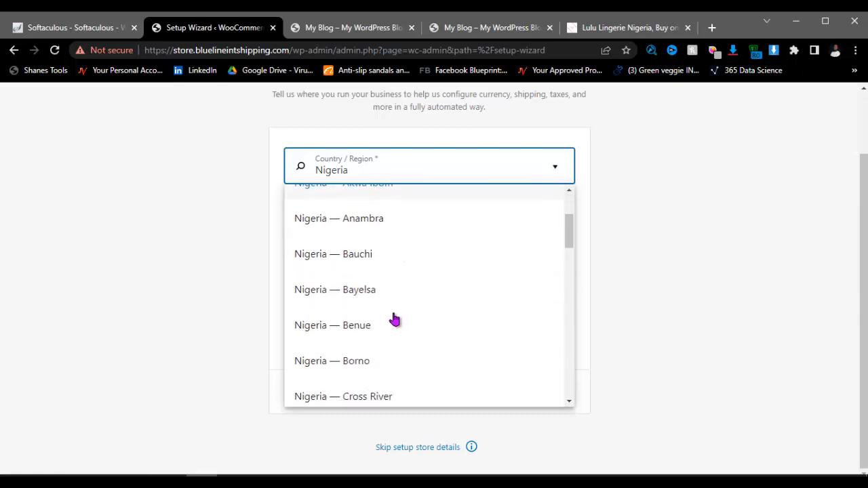
pyautogui.scroll(-2, 368, 353)
pyautogui.click(366, 376)
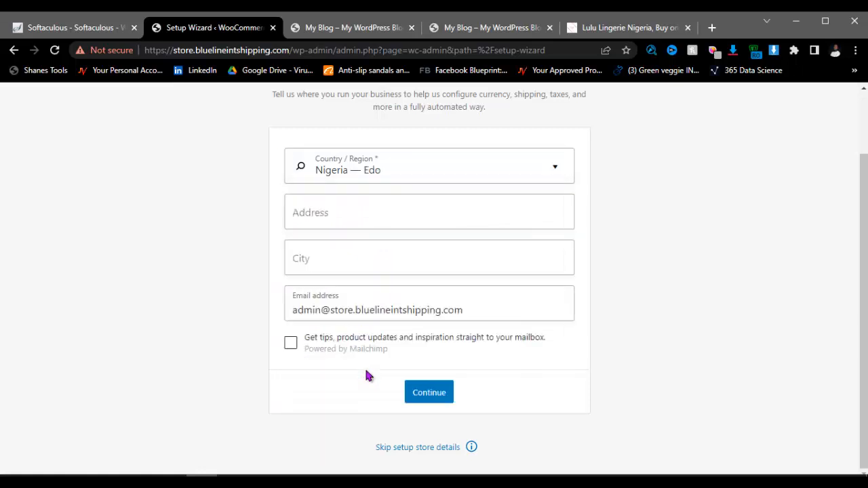
# Step: Enter street address 166 and city Benin in the store details
pyautogui.click(360, 210)
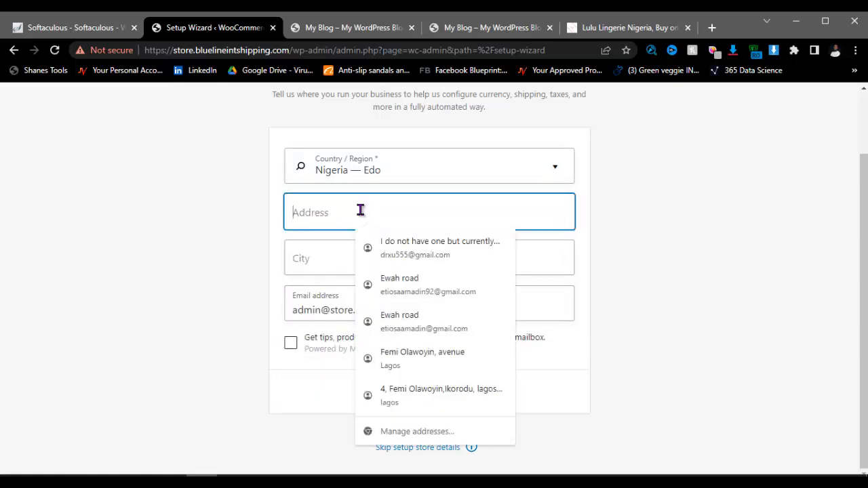
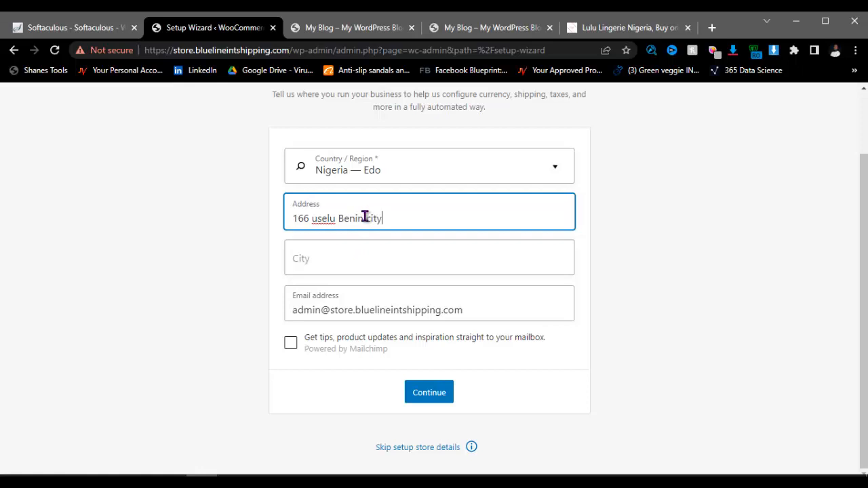
pyautogui.click(328, 254)
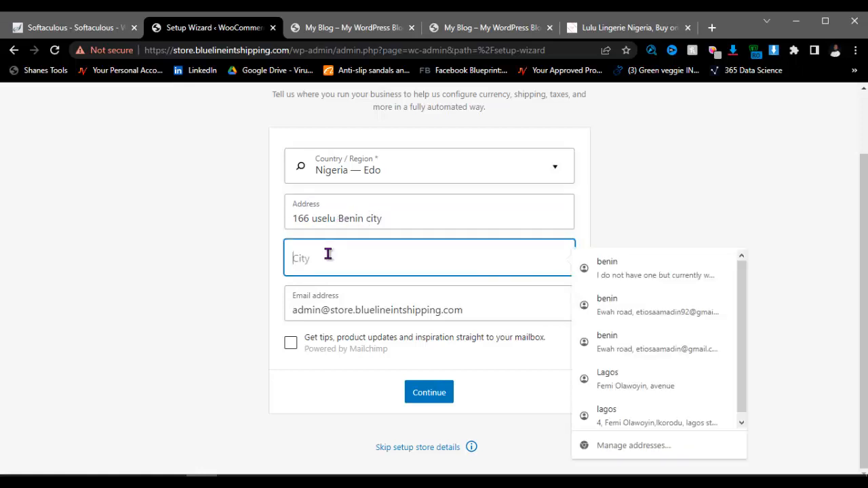
pyautogui.write('Benin')
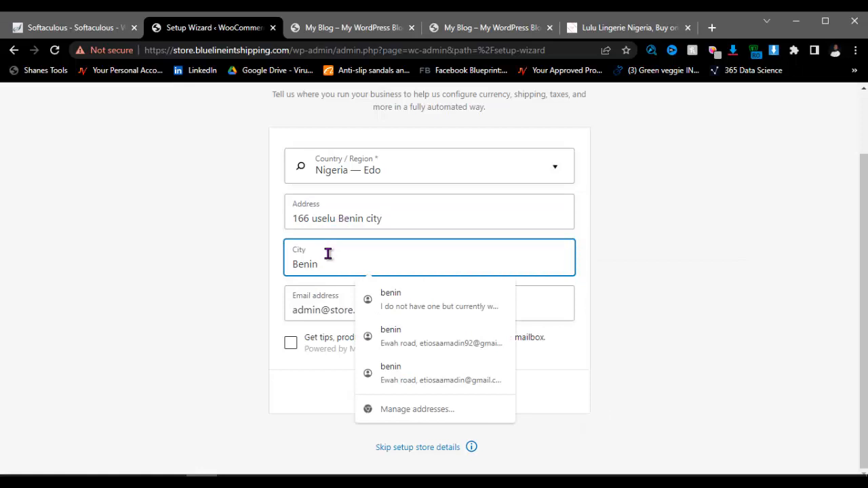
pyautogui.click(256, 285)
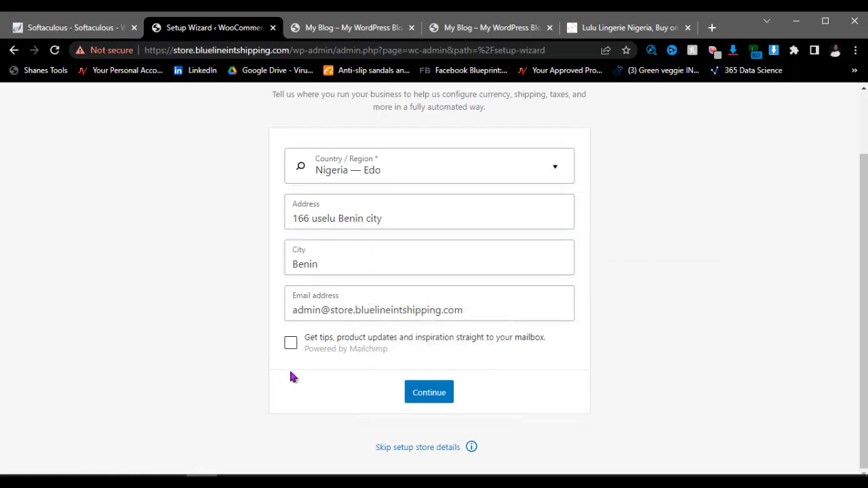
pyautogui.click(441, 400)
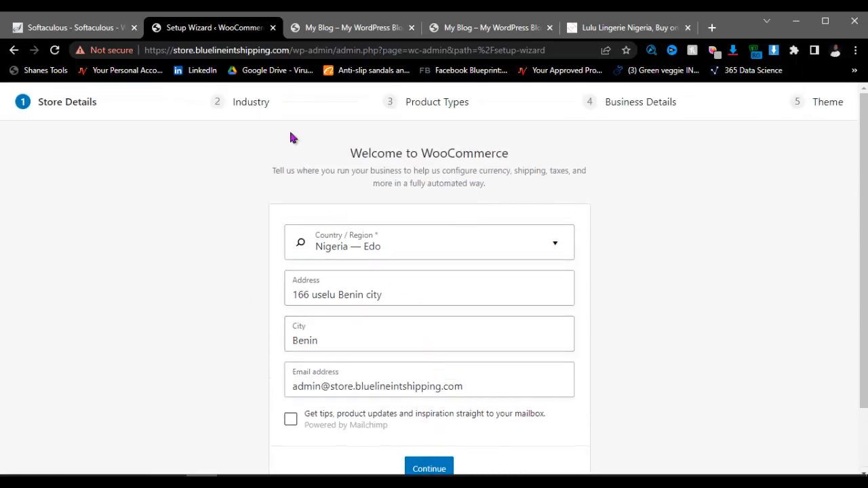
pyautogui.scroll(-2, 434, 244)
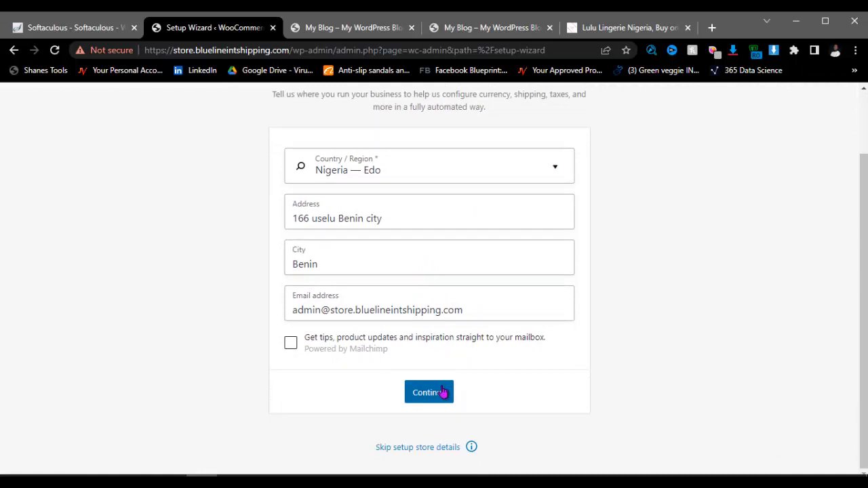
# Step: Skip store details, find the Inbox on WooCommerce Home, and choose 'Add store details'
pyautogui.click(417, 450)
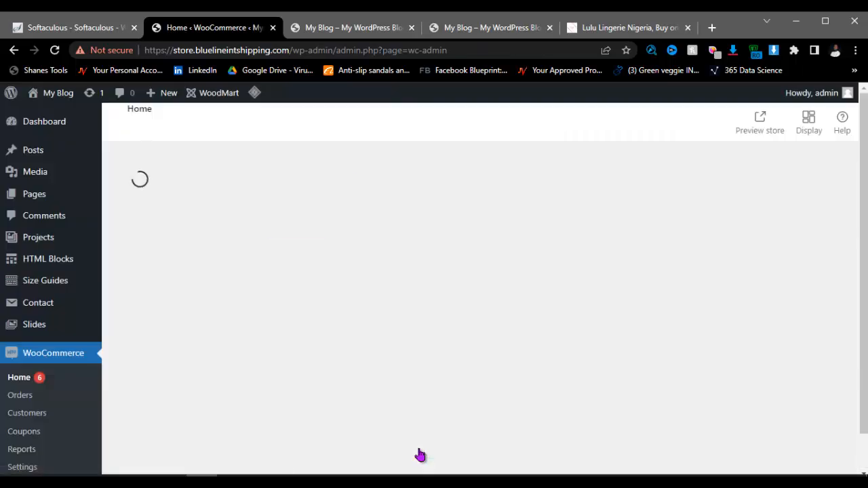
pyautogui.scroll(-5, 381, 316)
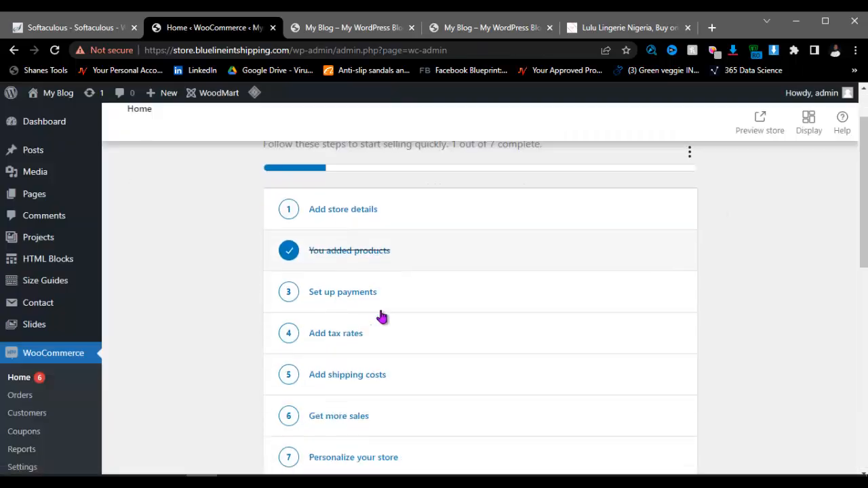
pyautogui.scroll(-1, 381, 316)
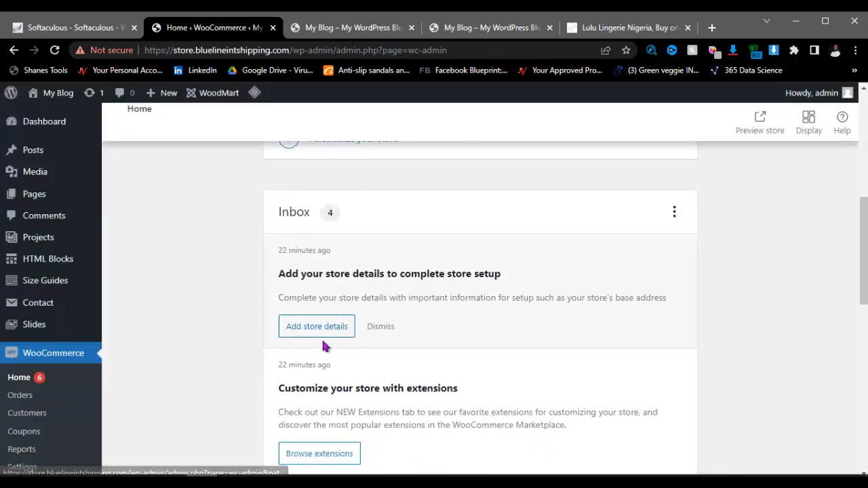
pyautogui.scroll(-4, 324, 344)
pyautogui.scroll(3, 328, 279)
pyautogui.scroll(-4, 327, 279)
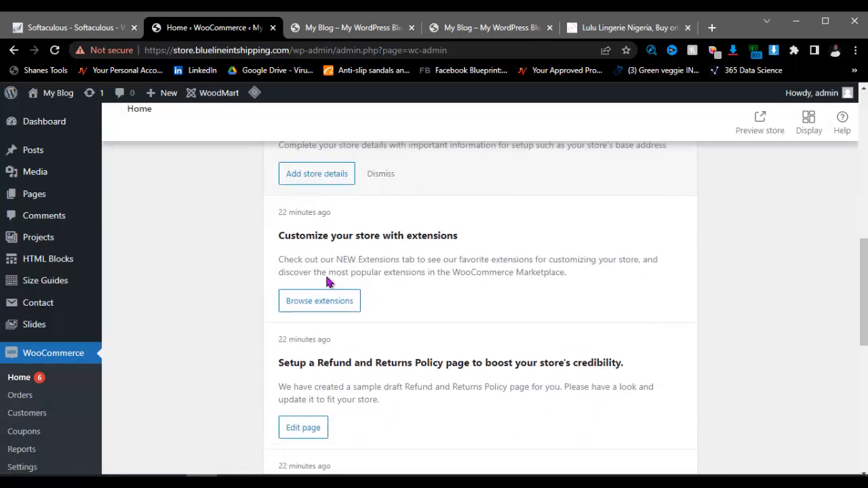
pyautogui.scroll(2, 320, 295)
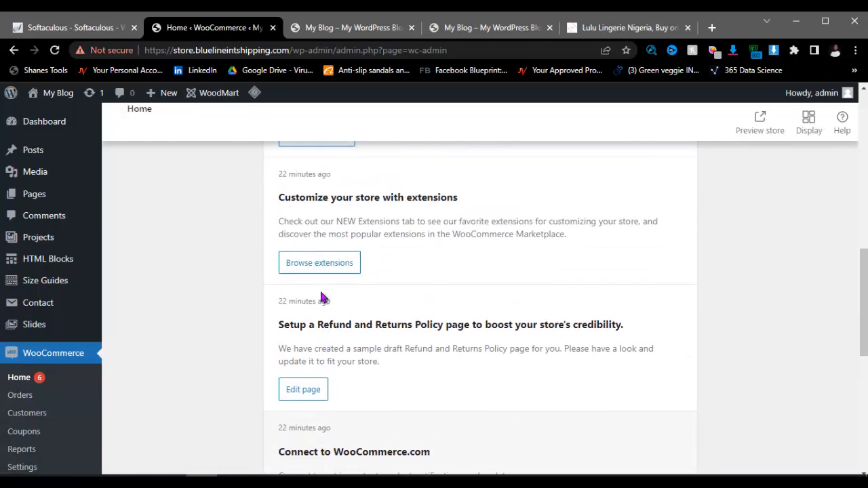
pyautogui.scroll(2, 322, 293)
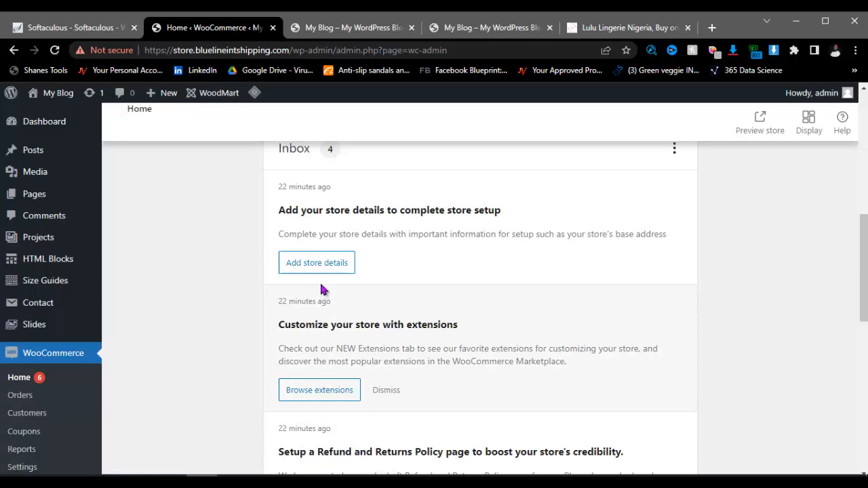
pyautogui.click(322, 270)
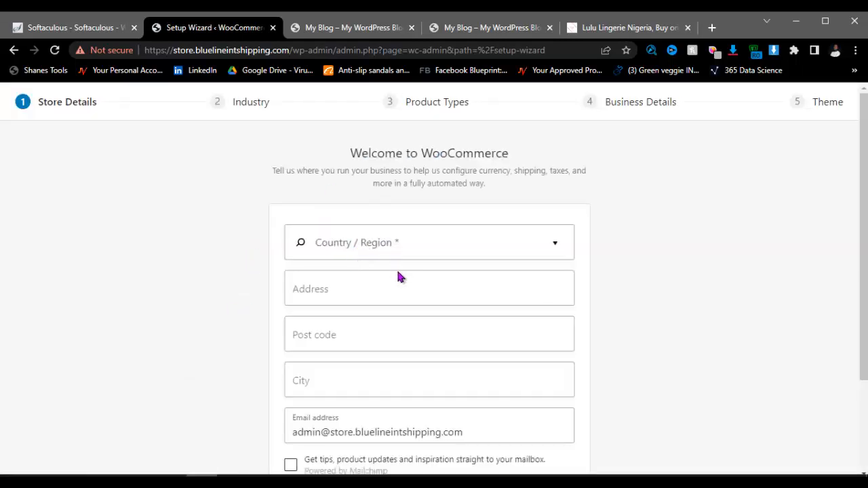
# Step: Choose Nigeria — Edo as the store's Country / Region
pyautogui.click(407, 246)
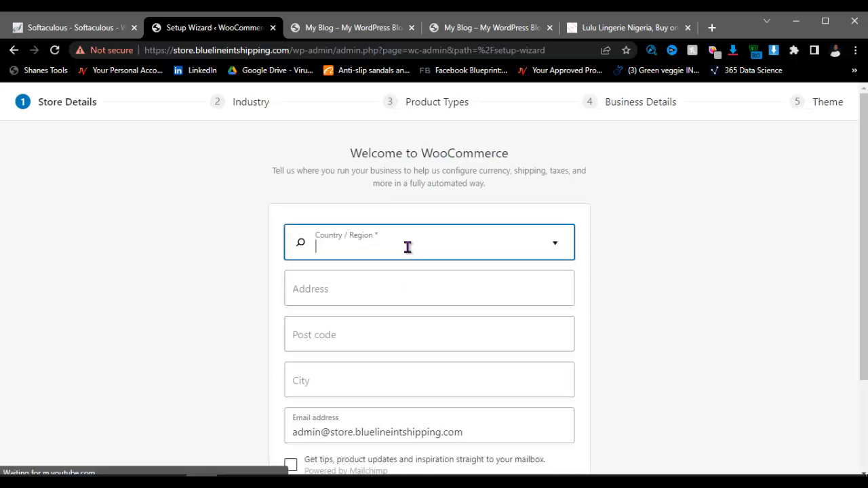
pyautogui.write('ni')
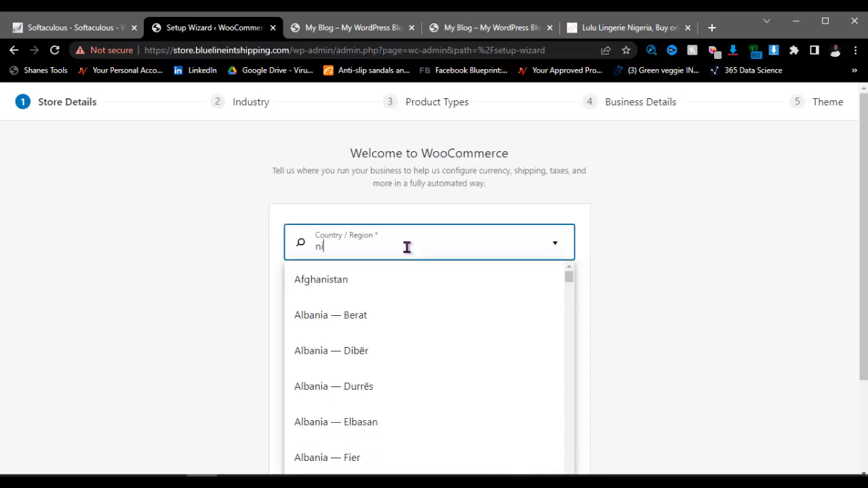
pyautogui.write('ger')
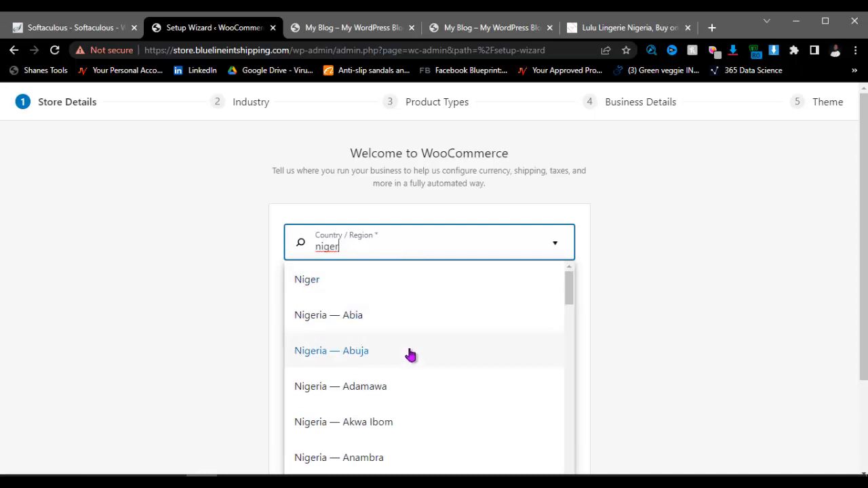
pyautogui.scroll(-4, 401, 384)
pyautogui.scroll(-2, 382, 393)
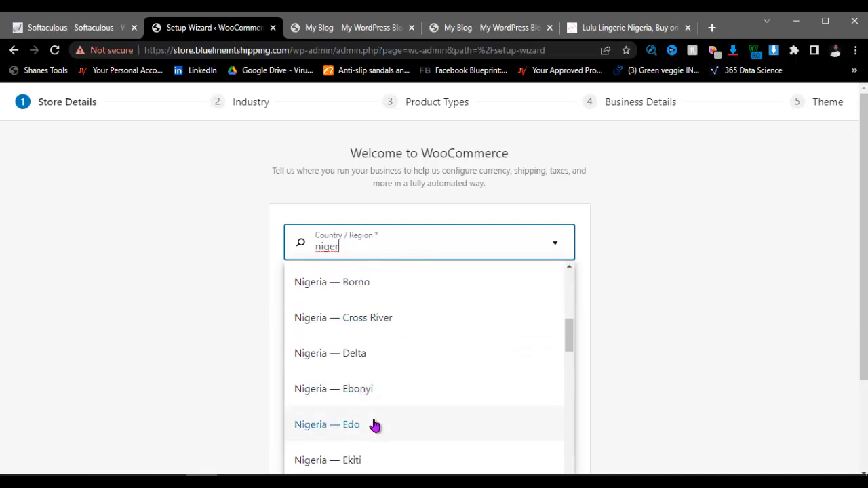
pyautogui.click(374, 423)
pyautogui.click(360, 287)
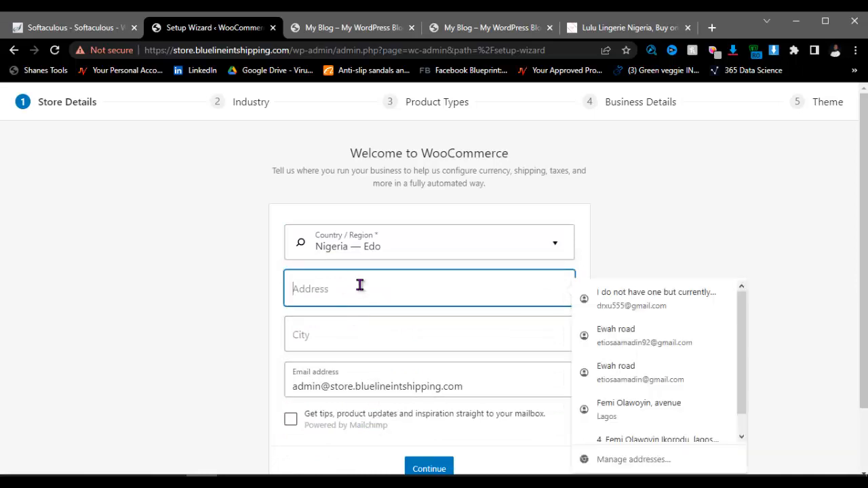
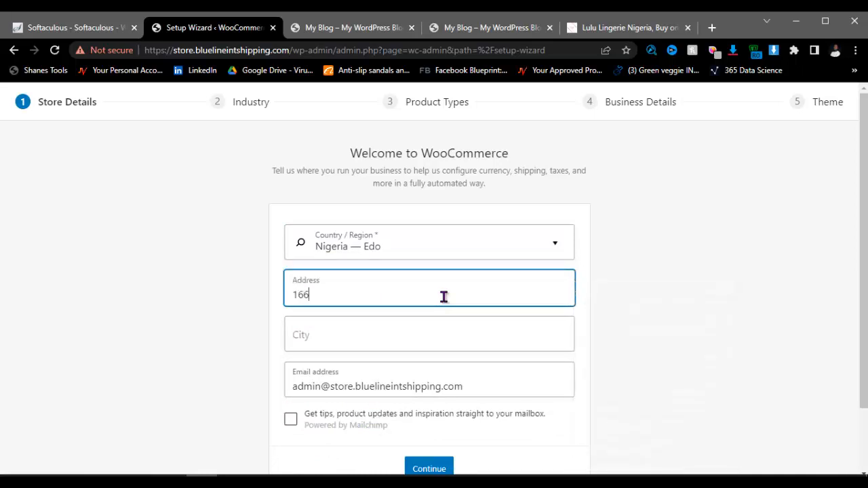
pyautogui.click(386, 330)
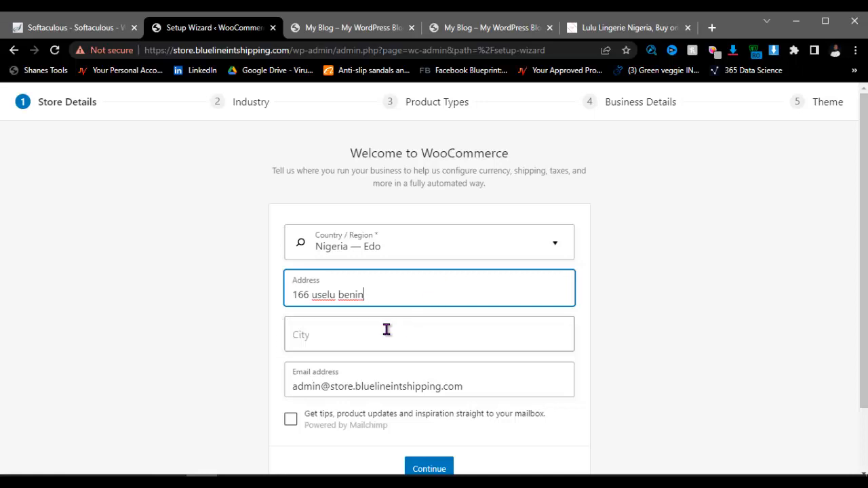
pyautogui.write('benin')
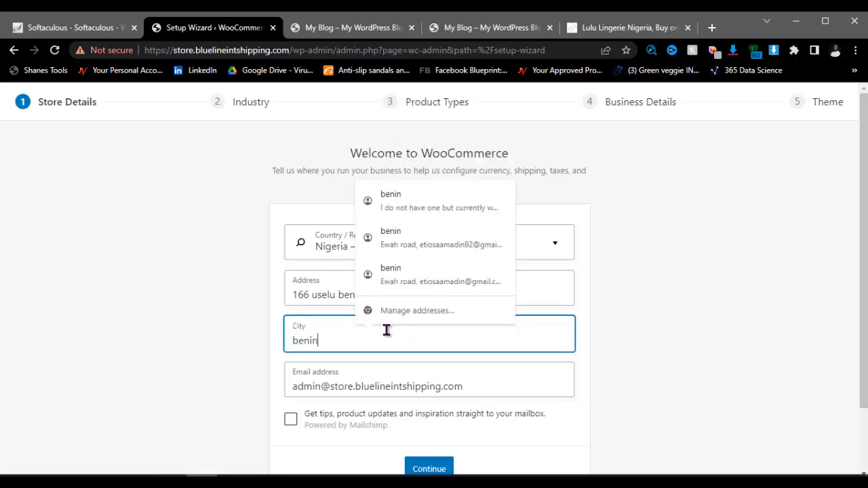
pyautogui.click(437, 469)
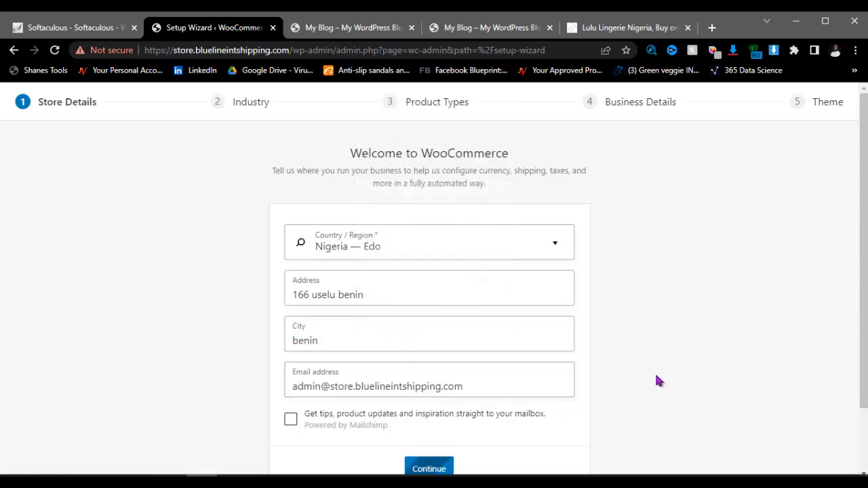
pyautogui.scroll(-2, 658, 373)
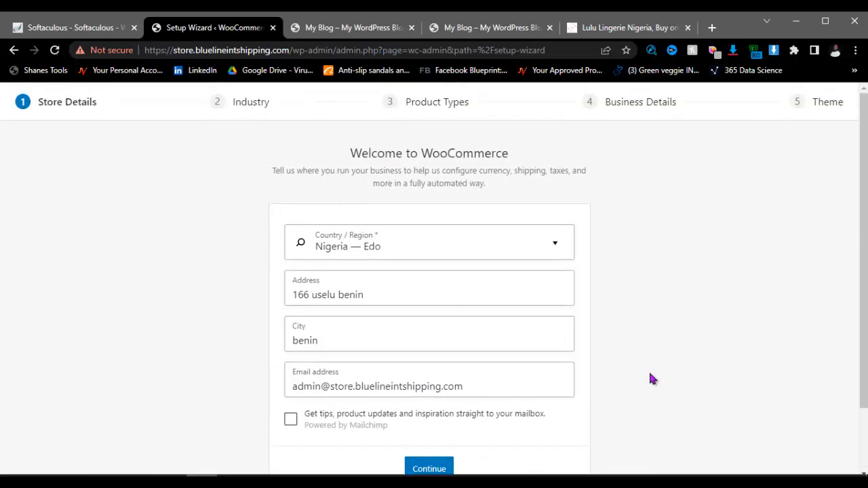
pyautogui.scroll(-1, 594, 378)
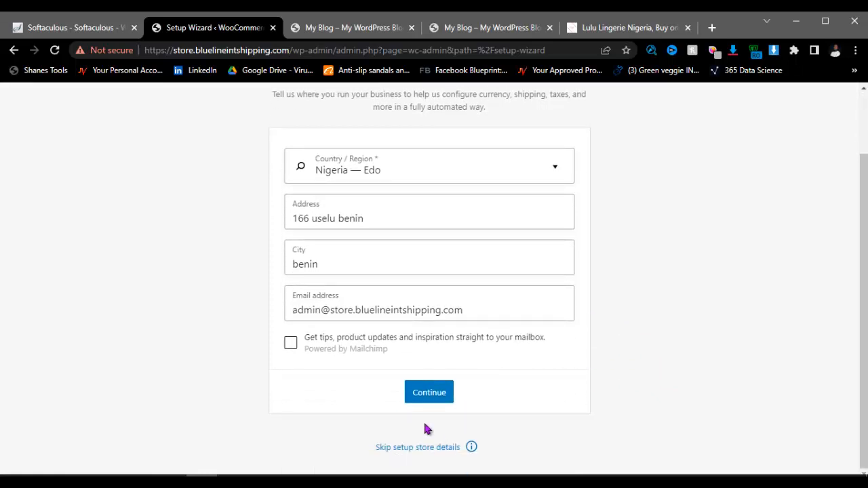
# Step: Leave the Mailchimp opt-in unchecked and skip the store details step
pyautogui.click(292, 347)
pyautogui.click(292, 347)
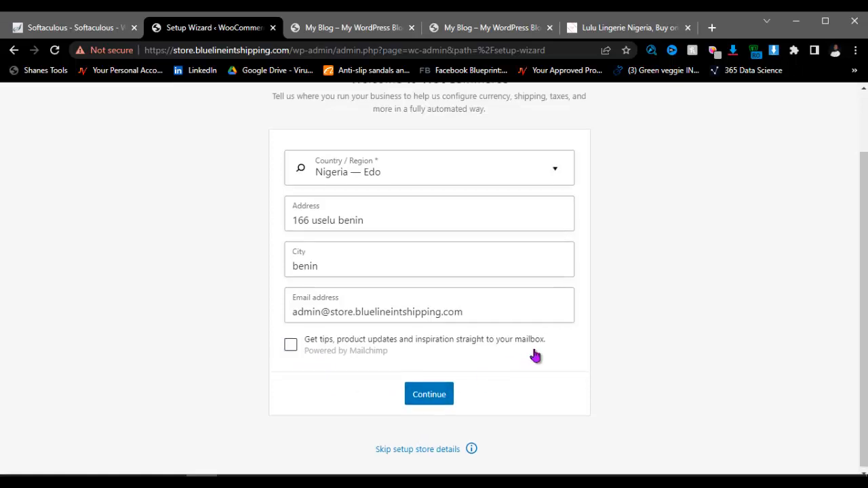
pyautogui.scroll(2, 532, 354)
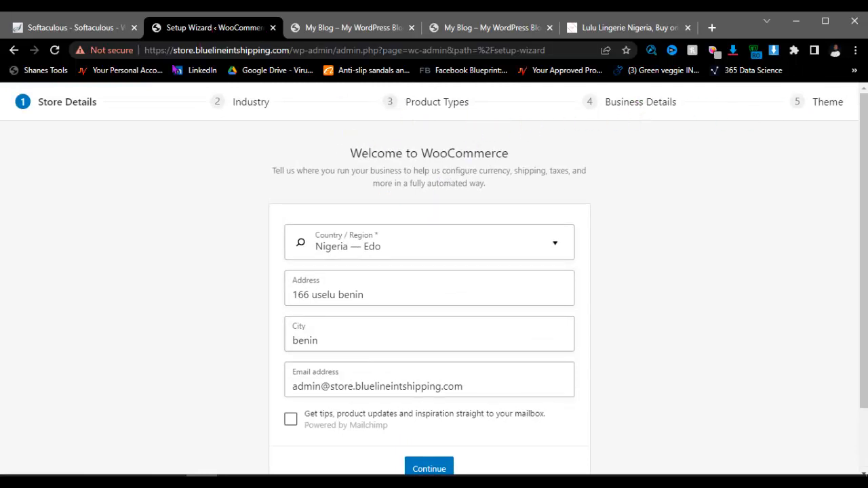
pyautogui.scroll(-2, 404, 349)
pyautogui.click(425, 453)
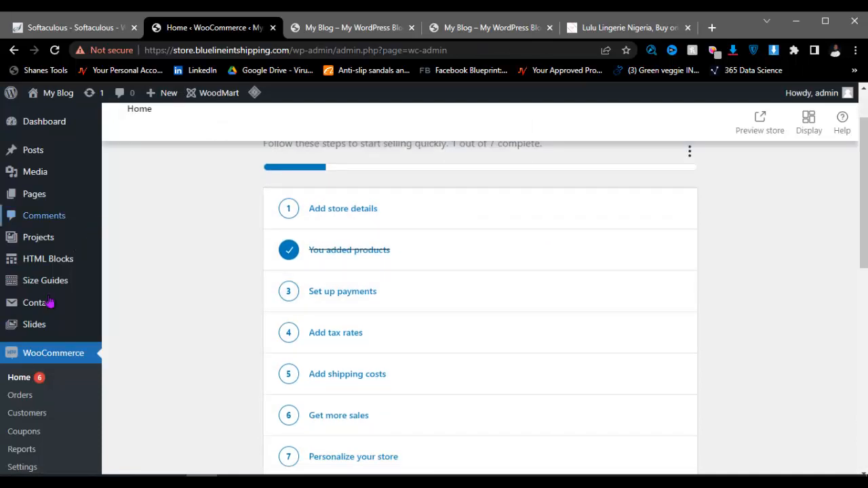
# Step: Scroll through WooCommerce Home and return to the main WordPress Dashboard
pyautogui.scroll(-10, 49, 302)
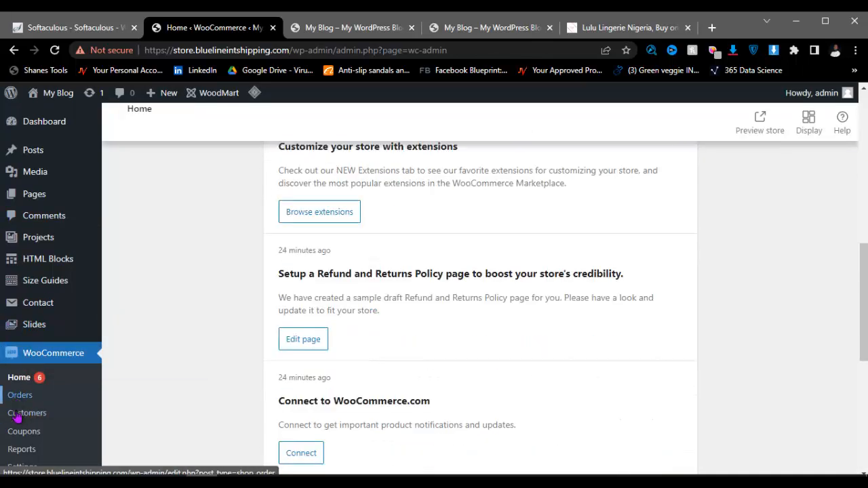
pyautogui.scroll(-2, 74, 373)
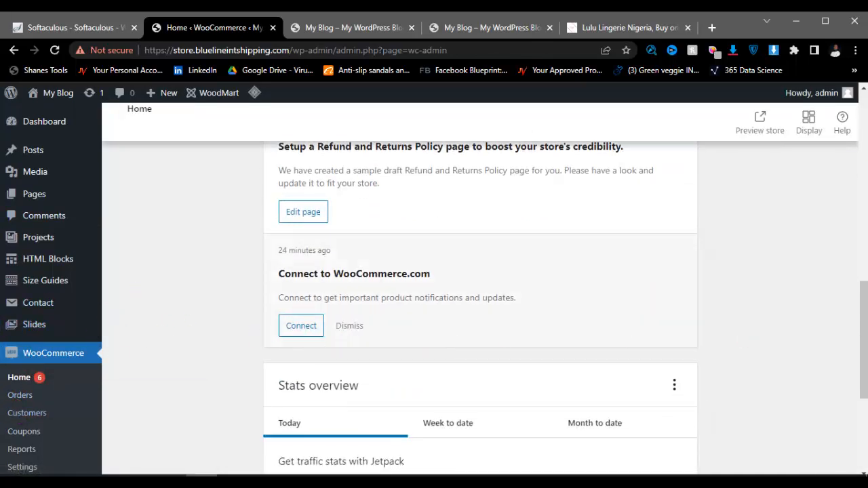
pyautogui.scroll(-3, 430, 395)
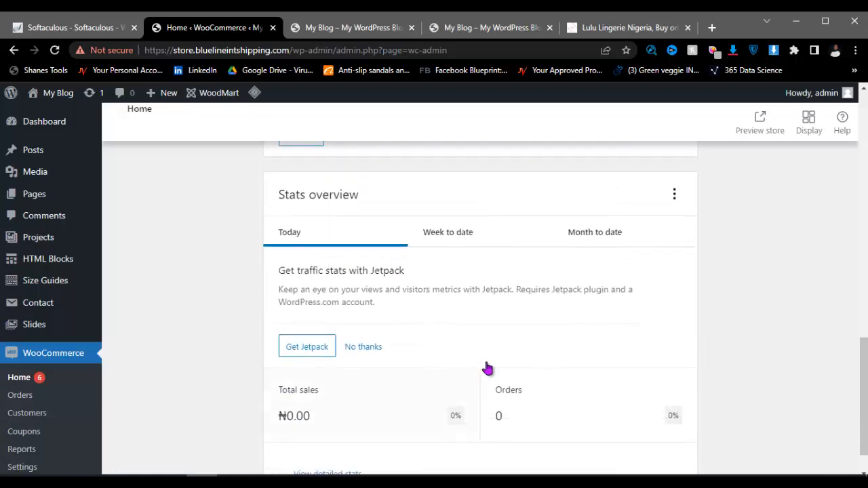
pyautogui.scroll(-1, 7, 433)
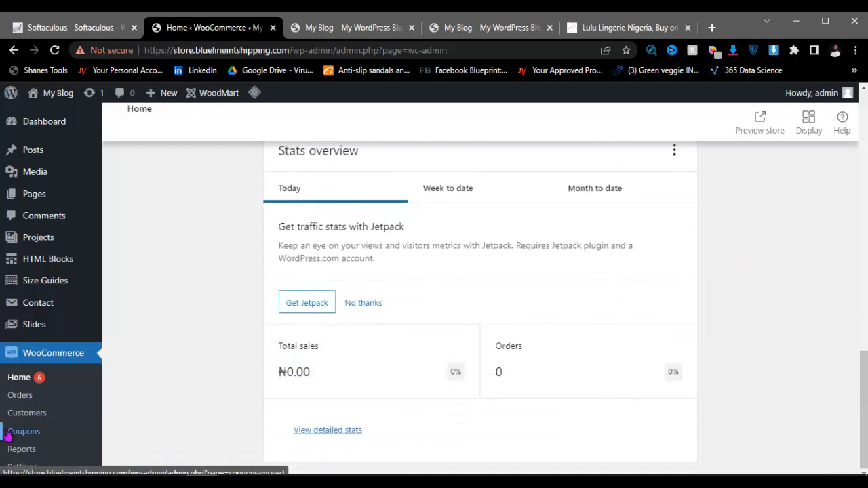
pyautogui.moveTo(76, 289)
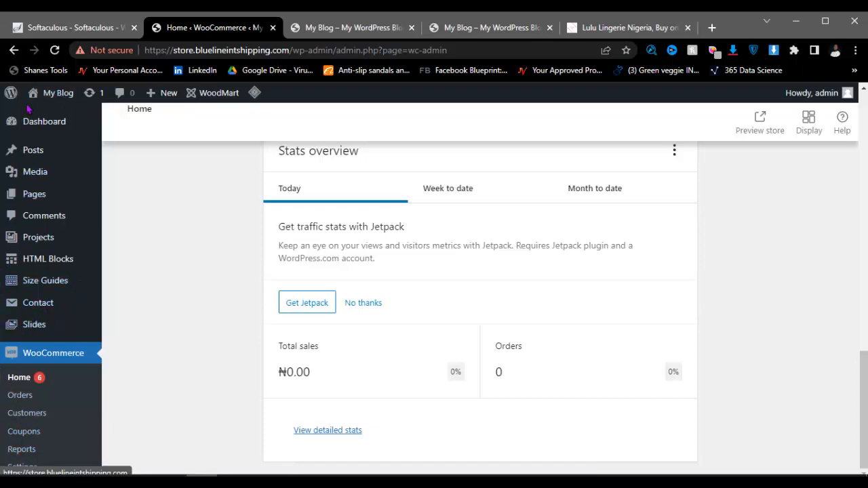
pyautogui.click(36, 126)
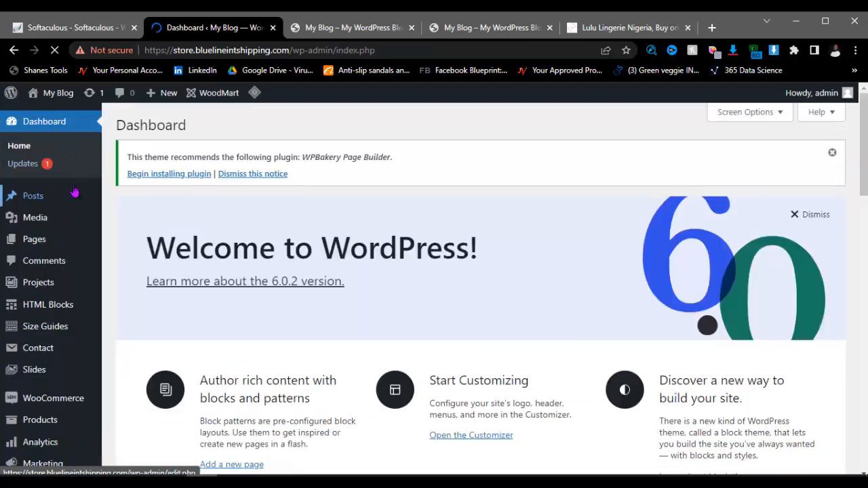
# Step: Dismiss the theme's WPBakery plugin recommendation notice
pyautogui.click(832, 154)
pyautogui.scroll(-4, 54, 255)
pyautogui.moveTo(48, 324)
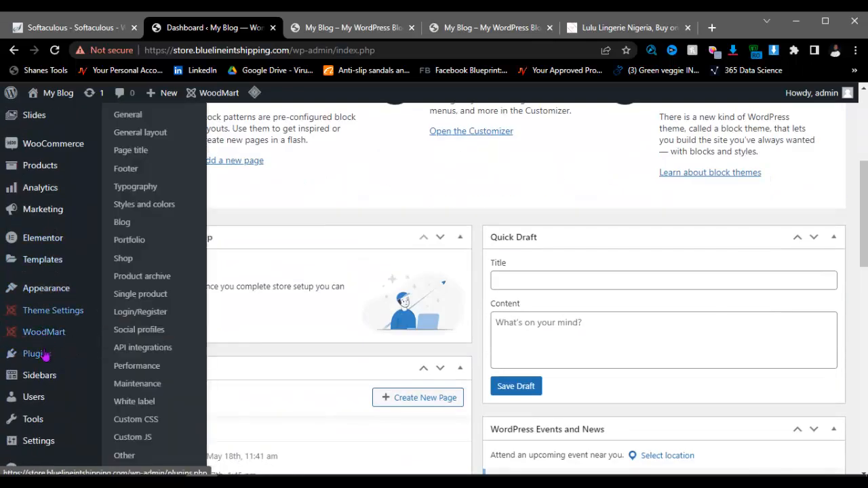
pyautogui.scroll(-1, 41, 319)
pyautogui.scroll(4, 38, 323)
pyautogui.moveTo(57, 343)
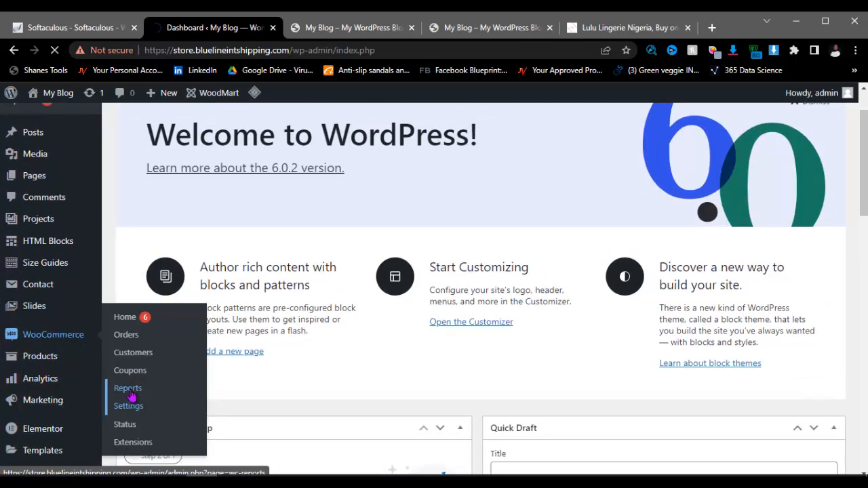
# Step: In WooCommerce General settings, fill Address line 1 with the saved 166 street suggestion
pyautogui.click(153, 402)
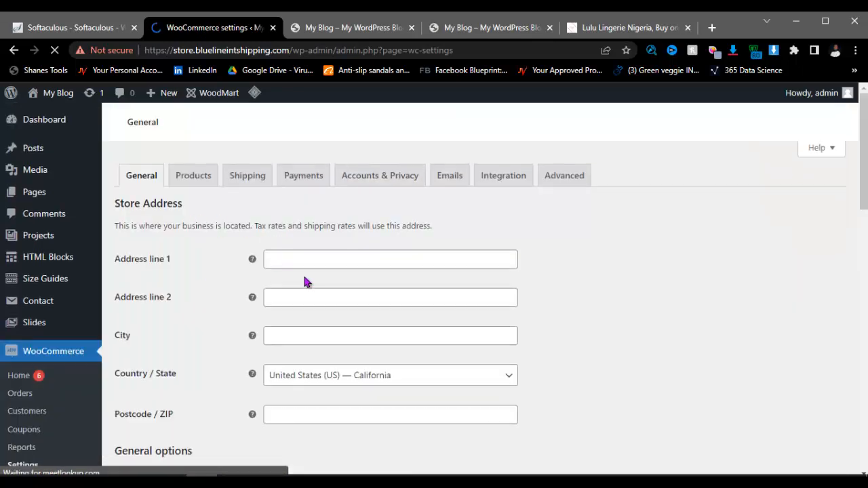
pyautogui.scroll(-10, 305, 281)
pyautogui.scroll(10, 304, 281)
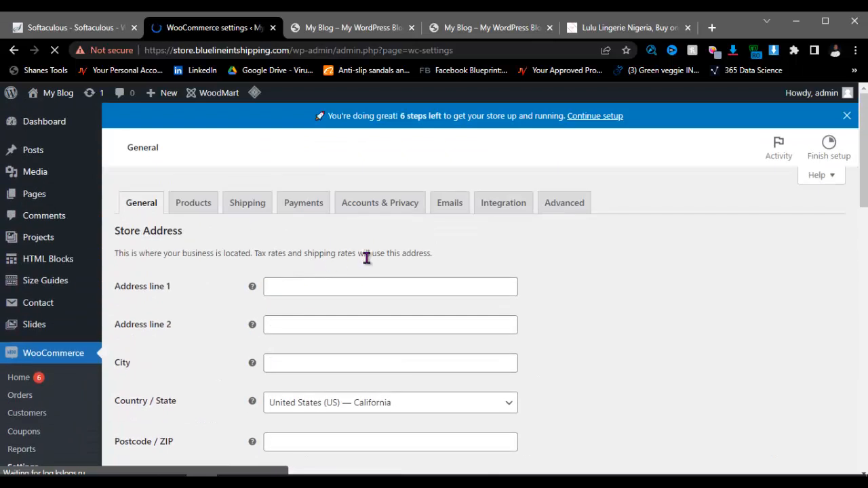
pyautogui.click(295, 287)
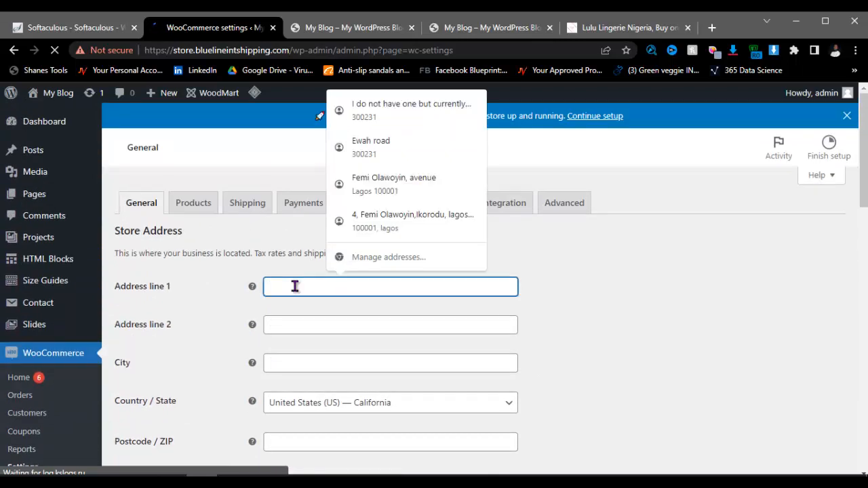
pyautogui.write('166b')
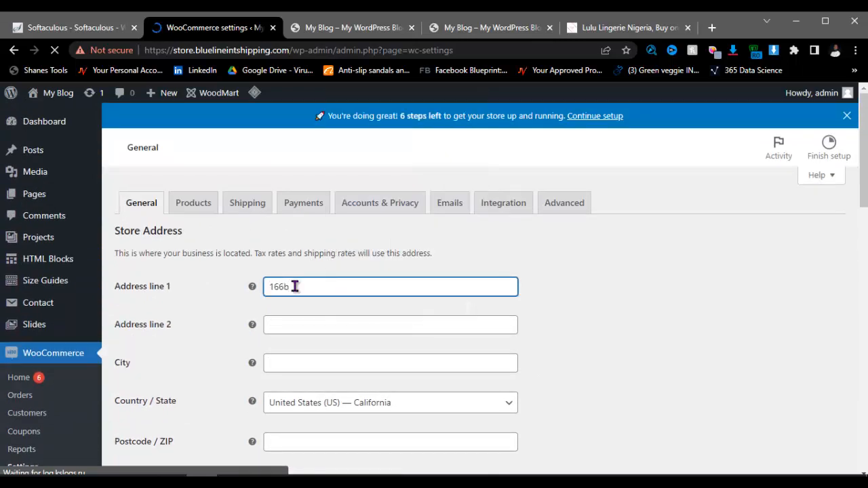
pyautogui.press('BackSpace')
pyautogui.press('Down')
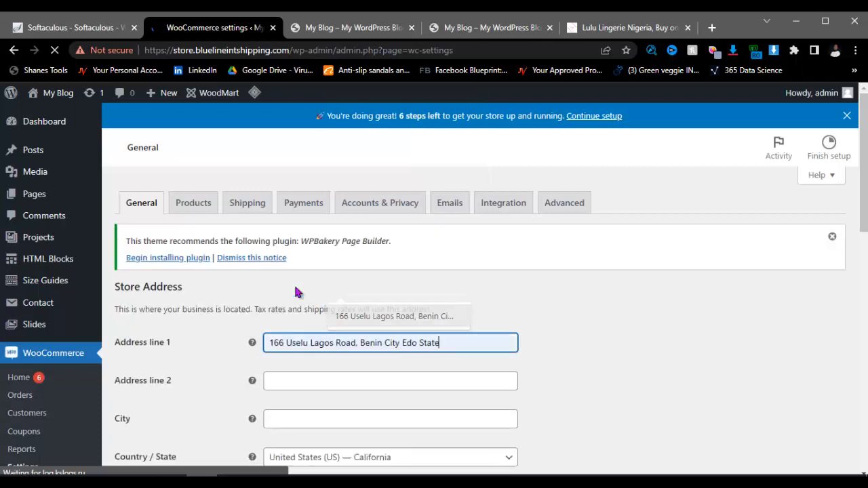
pyautogui.press('Return')
# Step: Set the store city to Benin
pyautogui.click(312, 387)
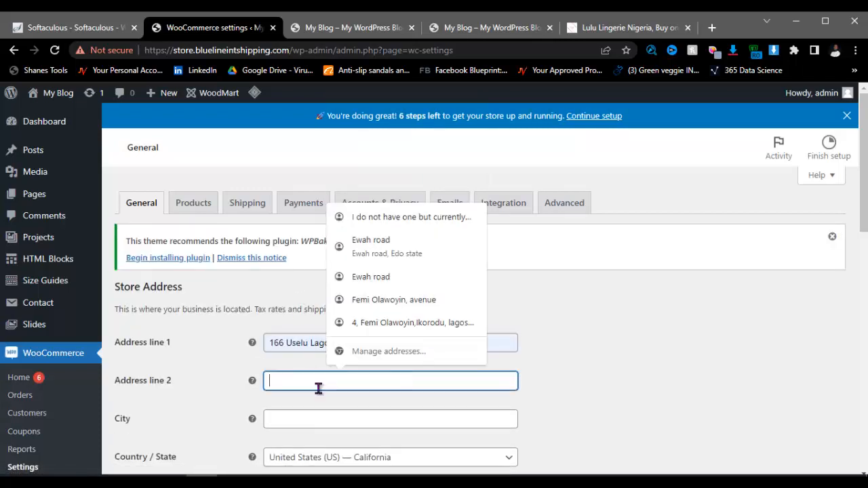
pyautogui.scroll(-2, 318, 390)
pyautogui.click(288, 297)
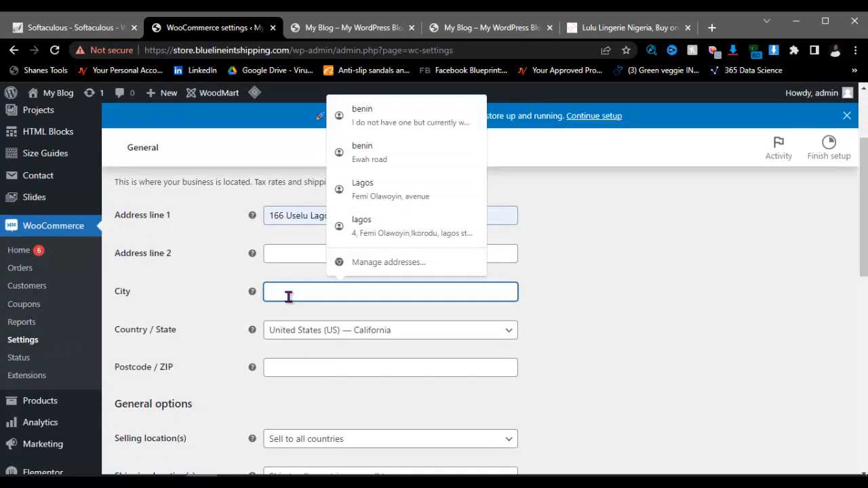
pyautogui.write('N')
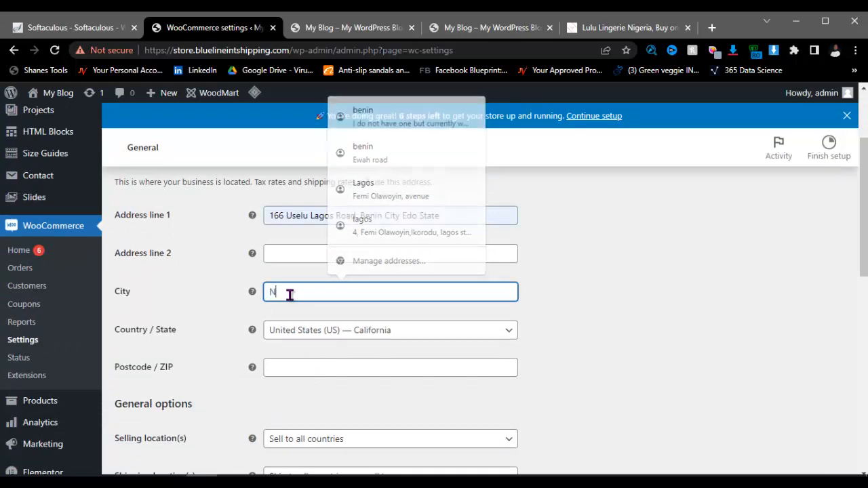
pyautogui.press('BackSpace')
pyautogui.write('Benin')
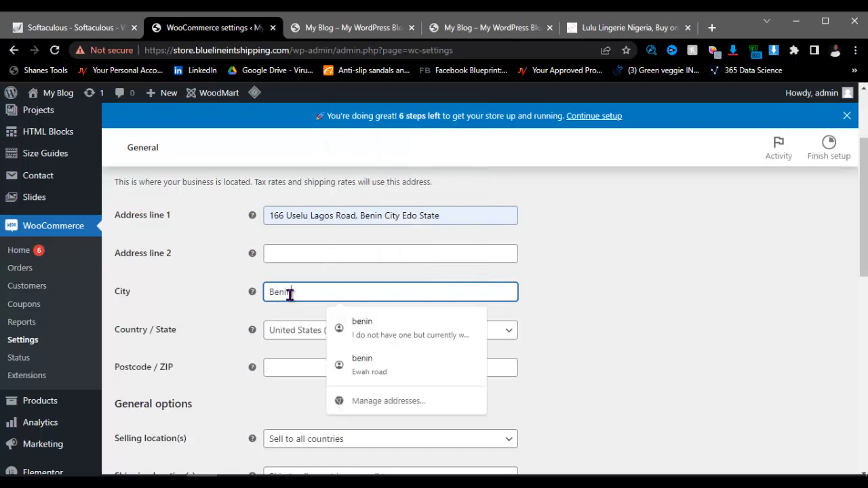
pyautogui.click(651, 299)
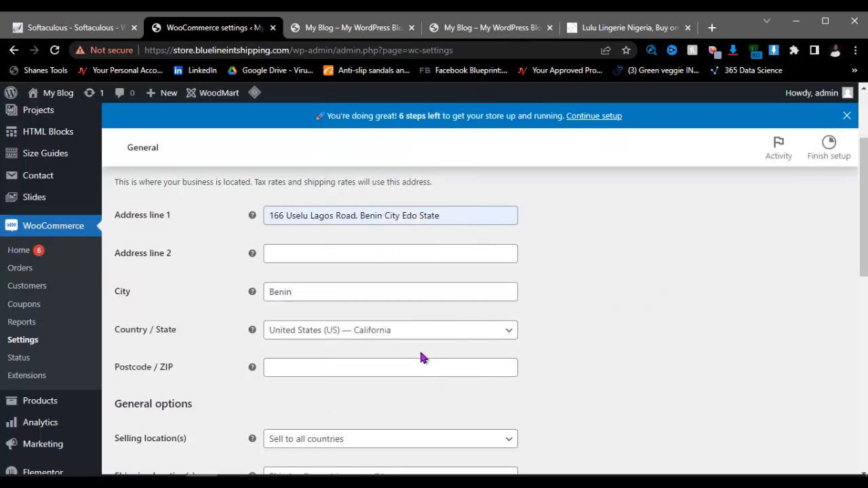
# Step: Choose Nigeria — Edo as Country / State and begin the postcode with 300
pyautogui.click(409, 332)
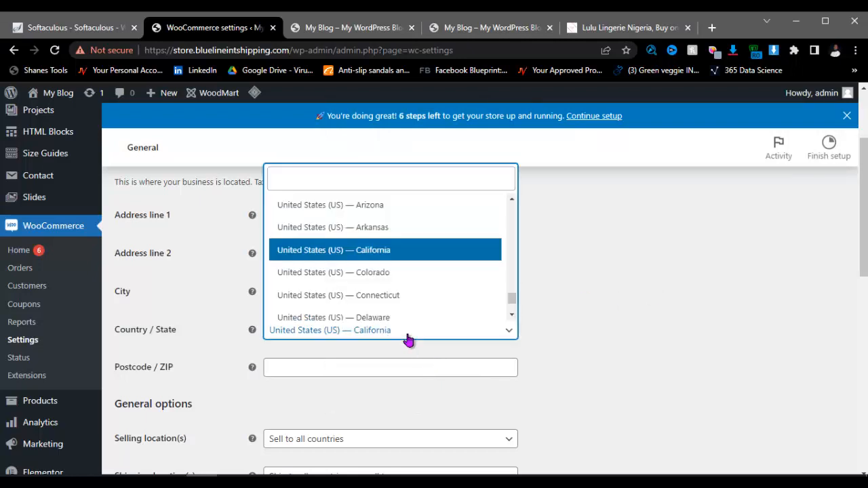
pyautogui.write('niger')
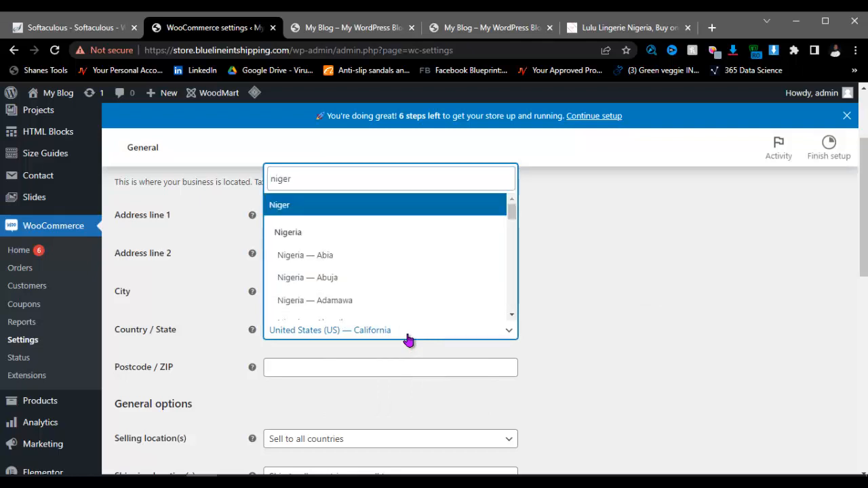
pyautogui.scroll(-2, 360, 295)
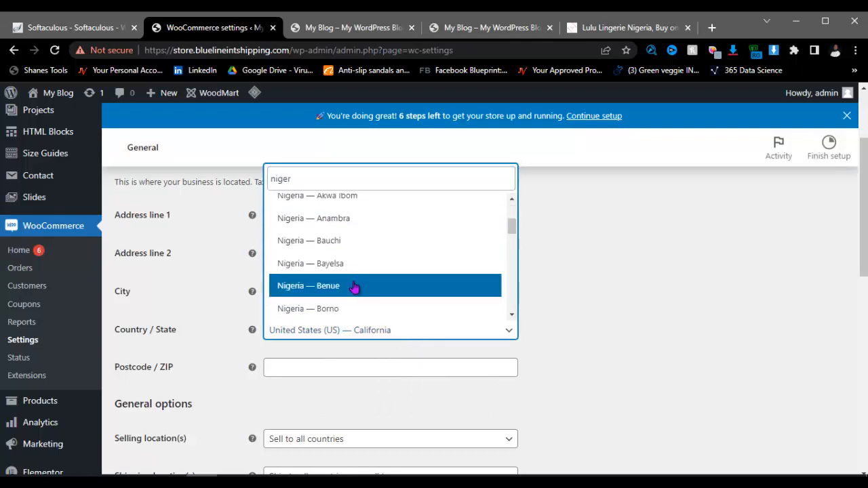
pyautogui.scroll(-1, 352, 294)
pyautogui.scroll(-3, 351, 296)
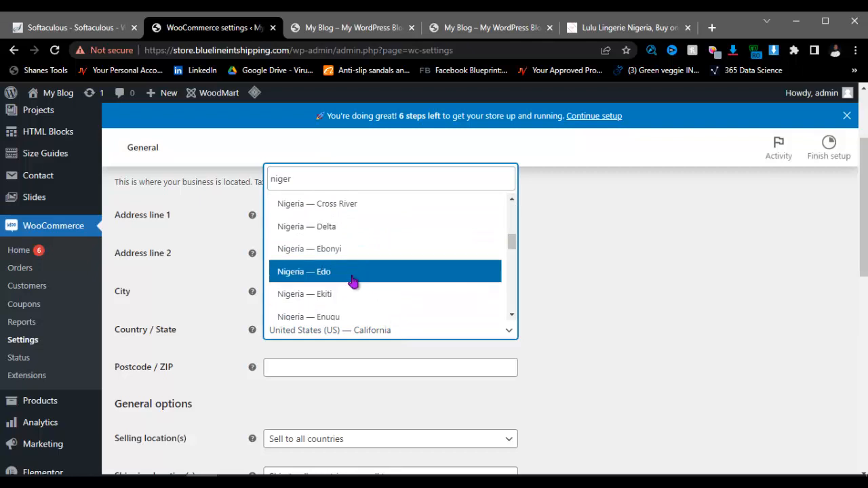
pyautogui.click(355, 279)
pyautogui.click(300, 367)
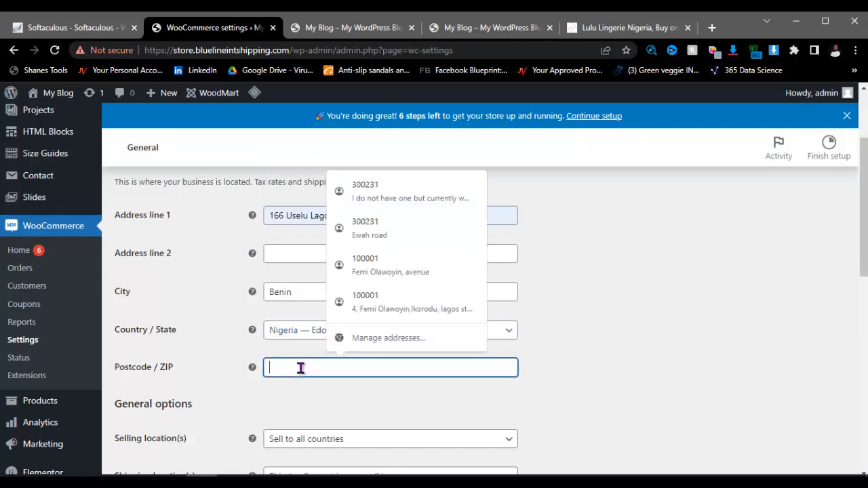
pyautogui.write('300')
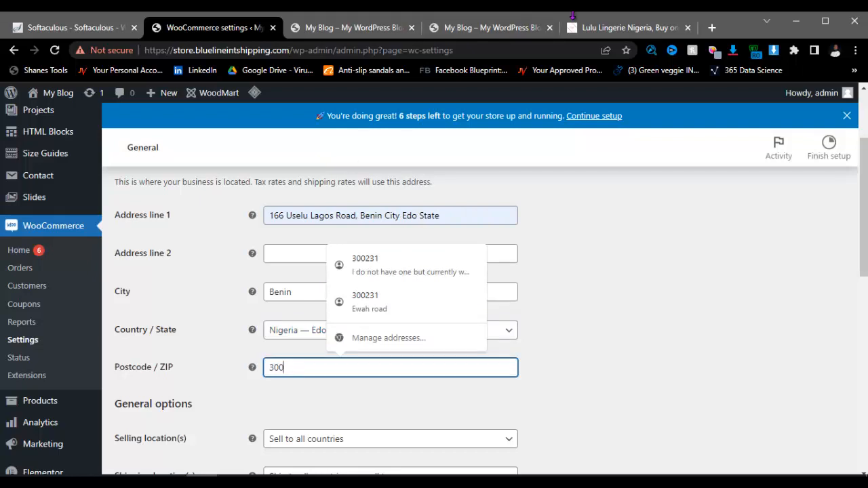
# Step: Search Google for the Uselu postal code in the other browser tab
pyautogui.click(526, 33)
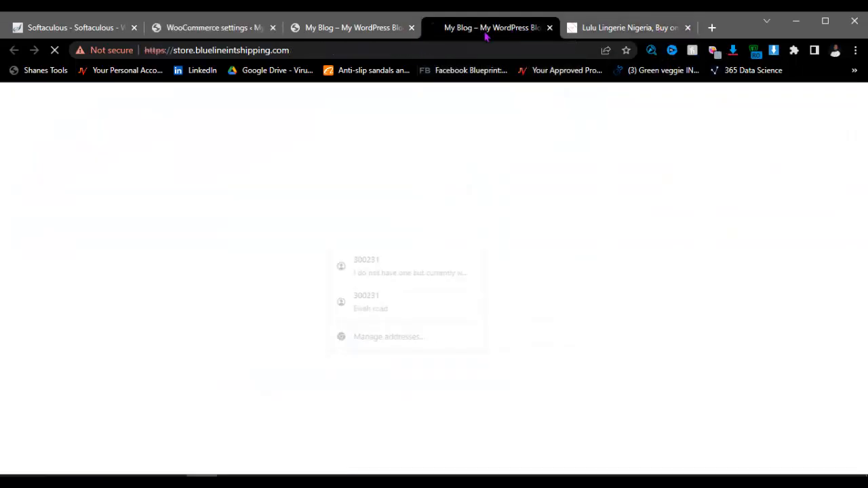
pyautogui.click(406, 49)
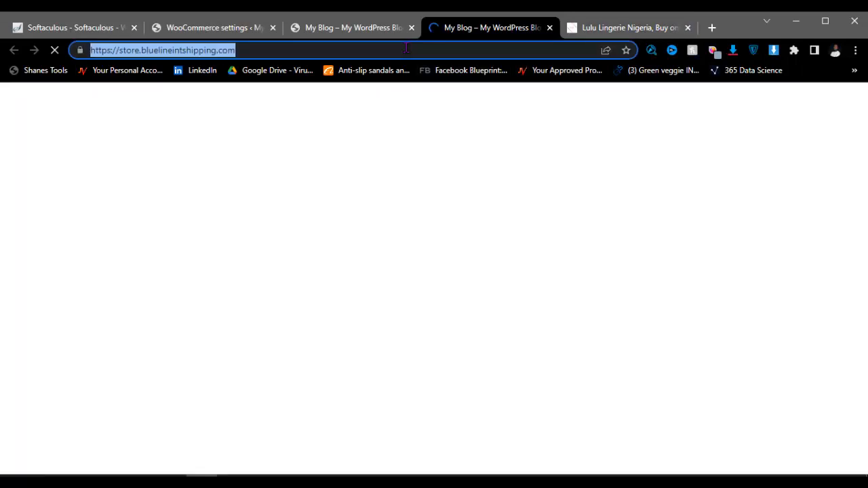
pyautogui.write('uselu')
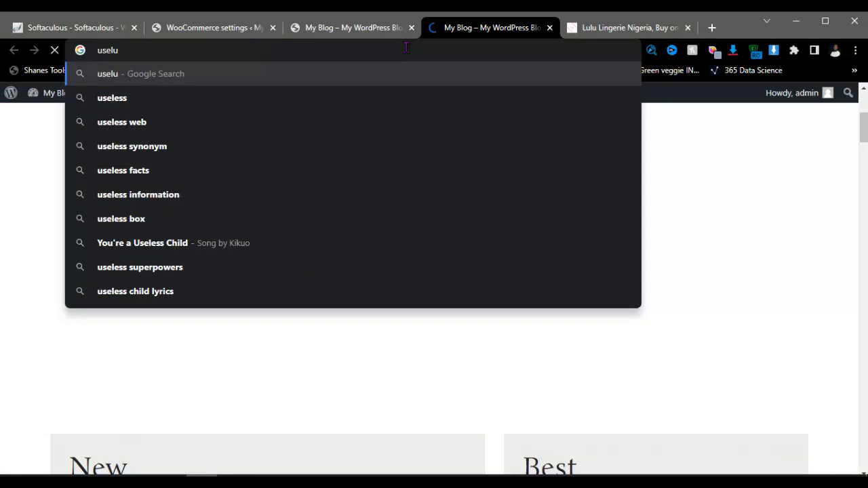
pyautogui.write(' posta')
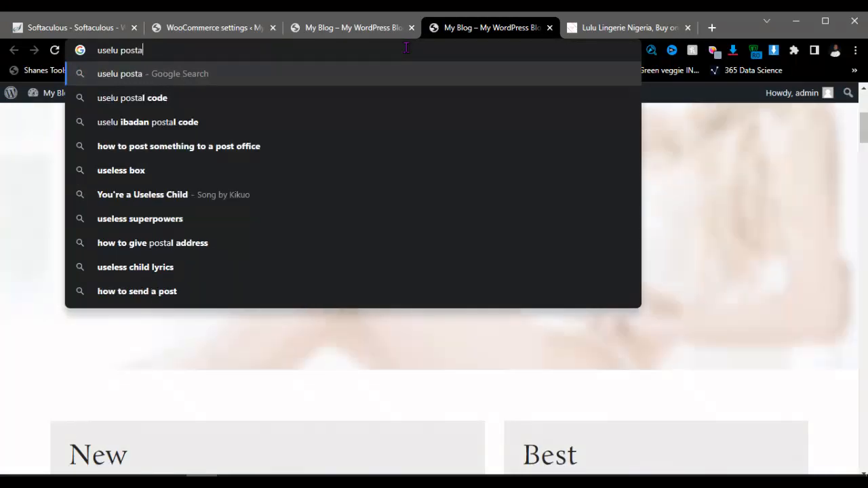
pyautogui.click(219, 97)
pyautogui.moveTo(219, 101)
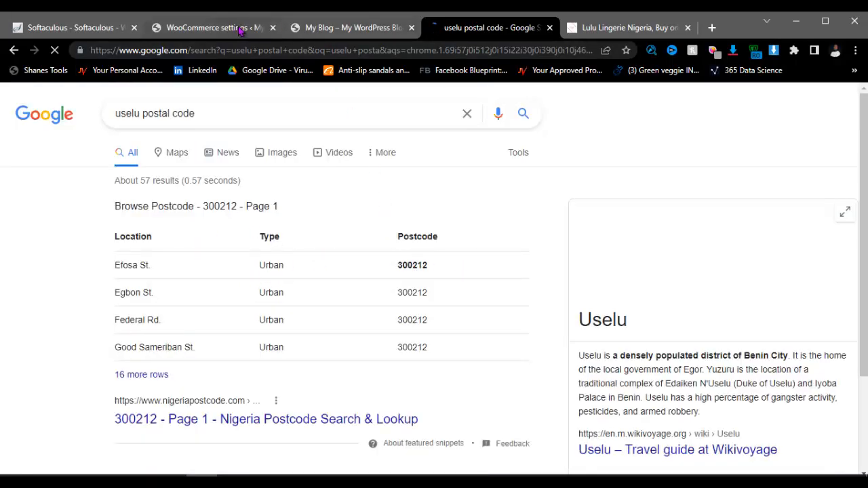
# Step: Complete the store Postcode / ZIP as 300212
pyautogui.click(278, 27)
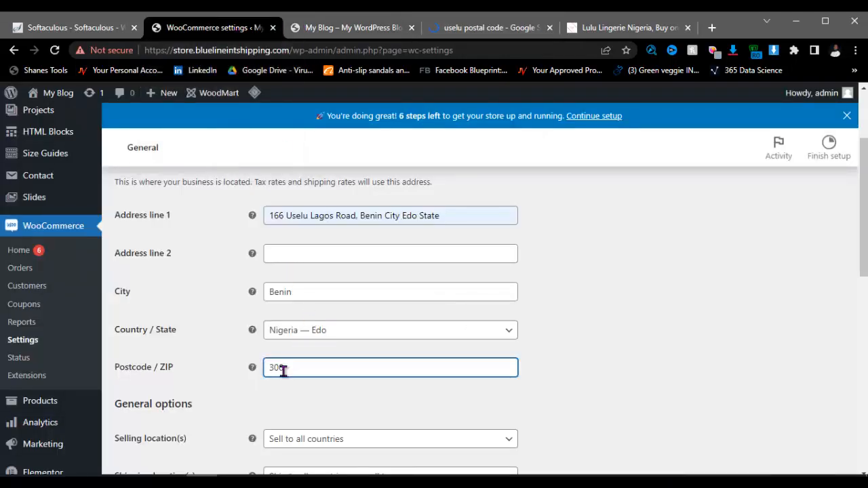
pyautogui.write('212')
pyautogui.scroll(-3, 332, 376)
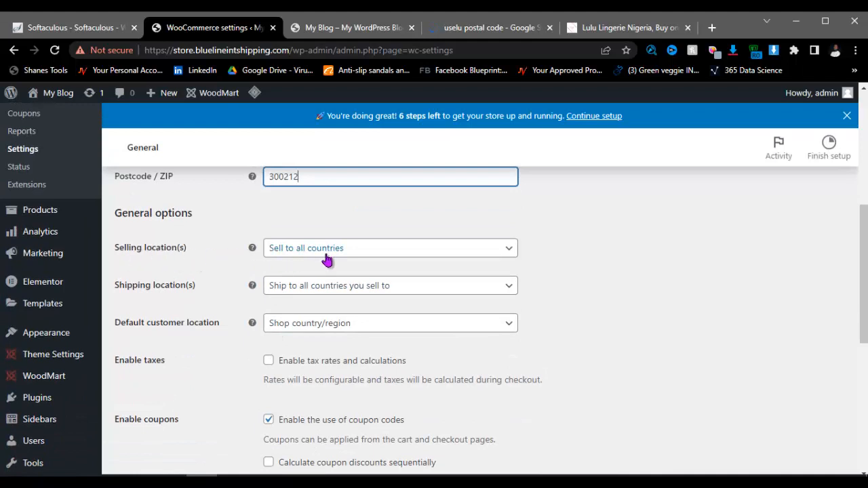
pyautogui.click(395, 255)
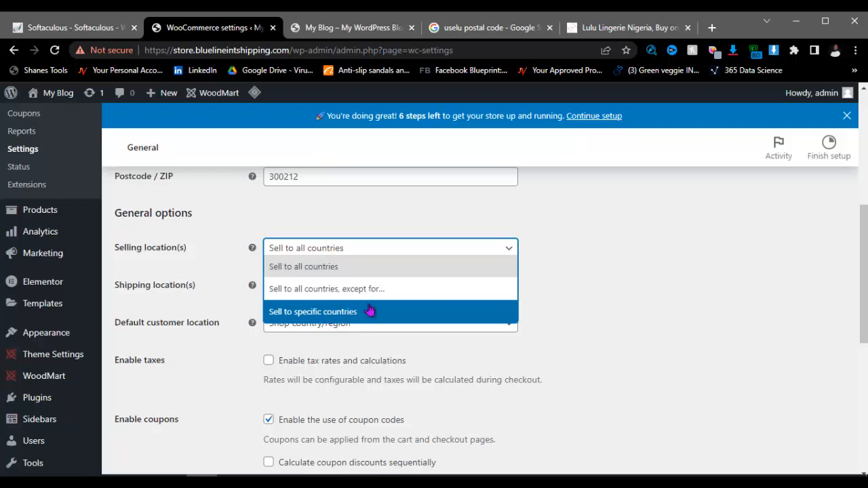
pyautogui.click(573, 269)
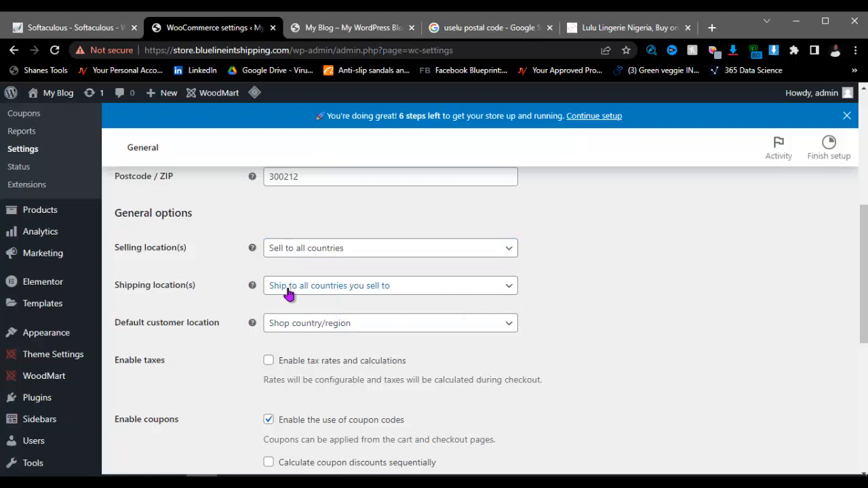
pyautogui.click(389, 287)
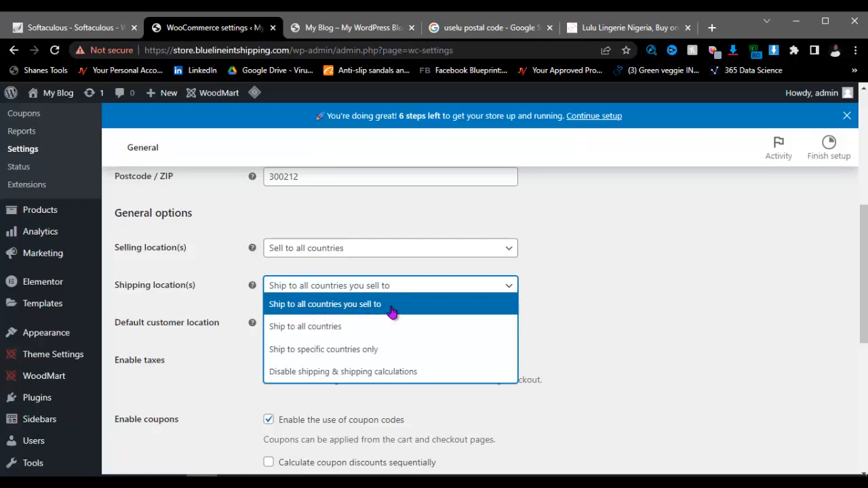
pyautogui.click(583, 306)
pyautogui.scroll(-1, 393, 309)
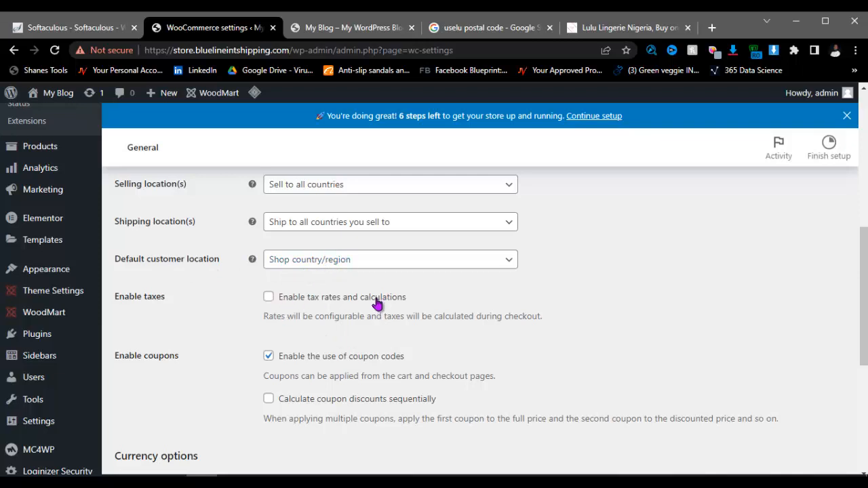
pyautogui.scroll(-2, 326, 294)
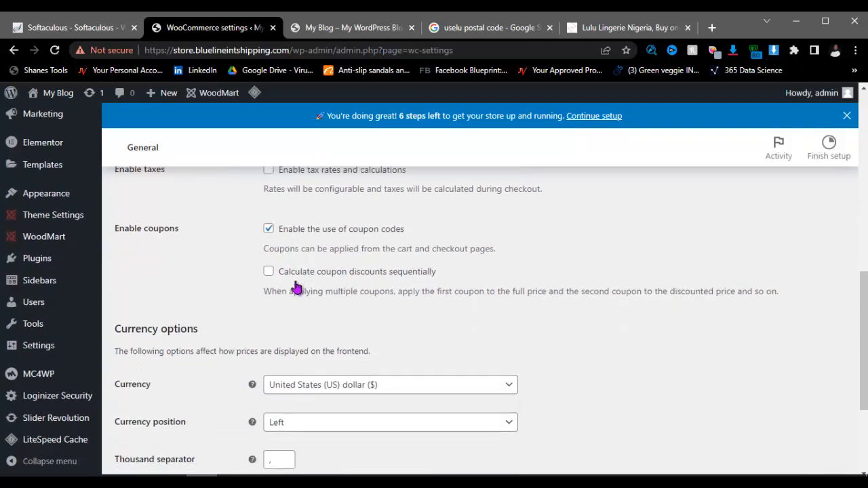
pyautogui.scroll(-1, 284, 298)
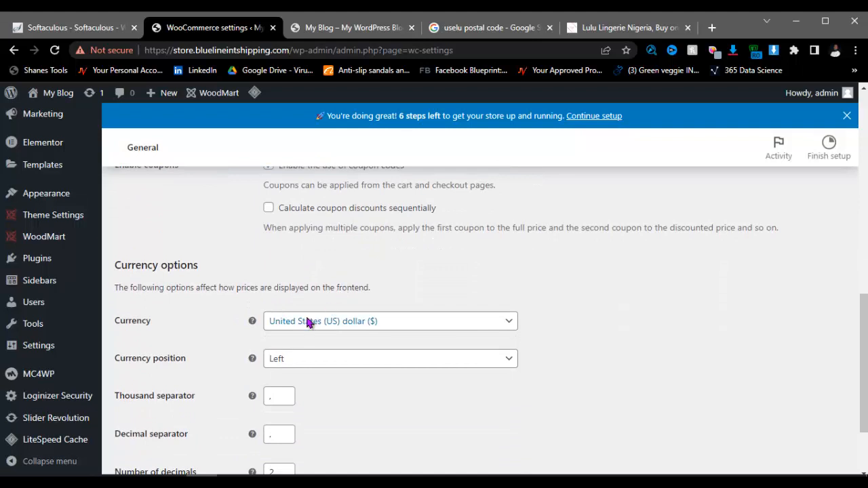
pyautogui.scroll(2, 306, 323)
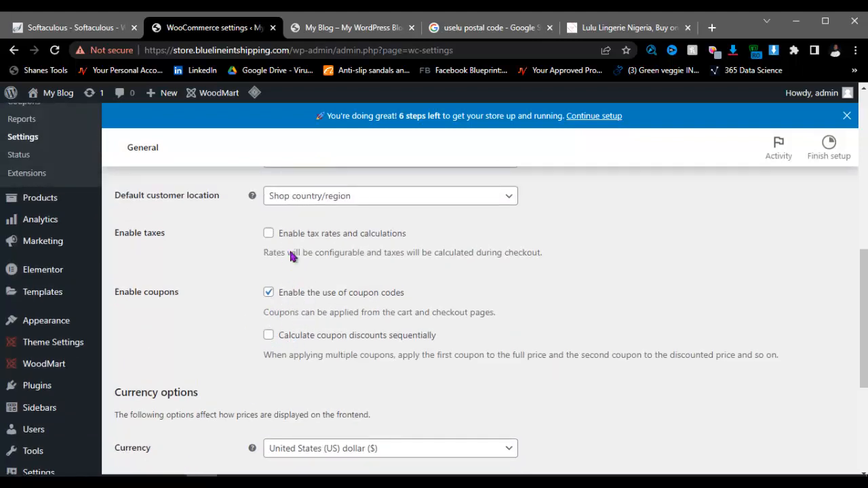
pyautogui.scroll(-2, 296, 324)
pyautogui.scroll(1, 356, 285)
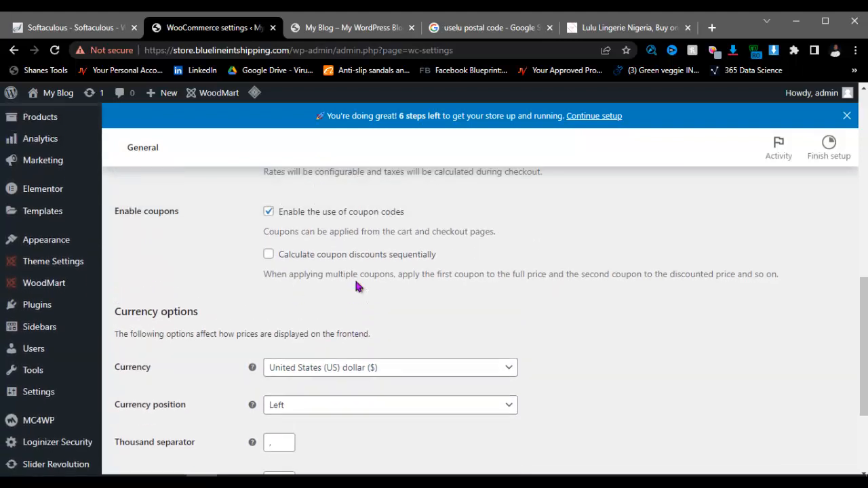
pyautogui.scroll(1, 363, 288)
pyautogui.scroll(-2, 349, 305)
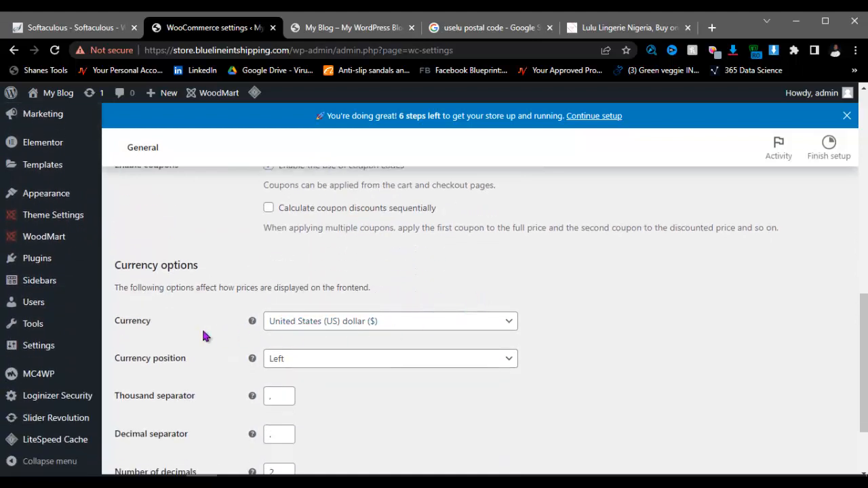
# Step: Search the Currency list for naira, then close it without choosing
pyautogui.click(415, 326)
pyautogui.scroll(1, 377, 306)
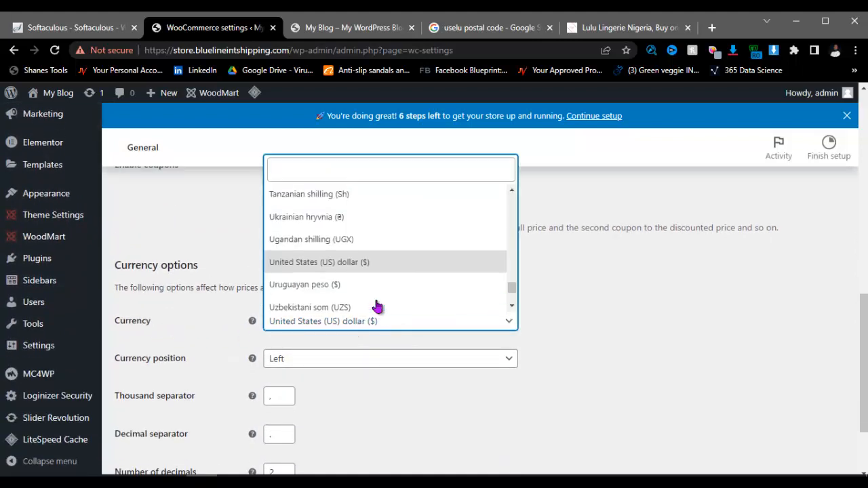
pyautogui.scroll(7, 377, 306)
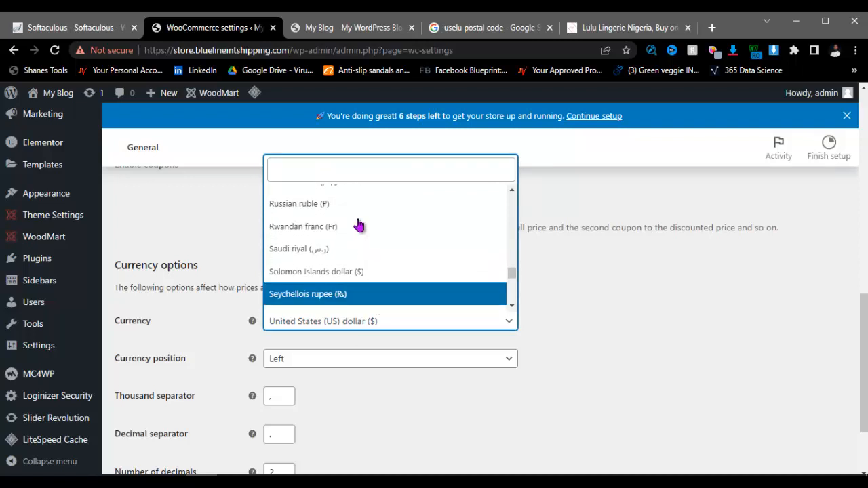
pyautogui.click(345, 172)
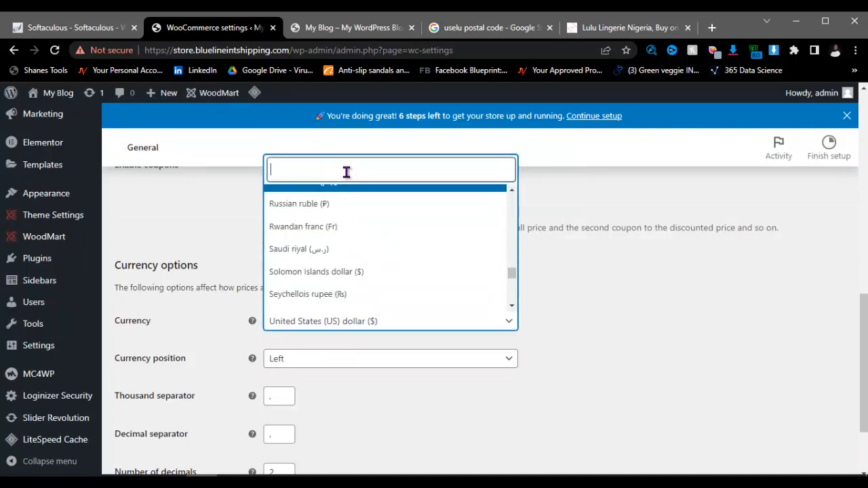
pyautogui.write('n')
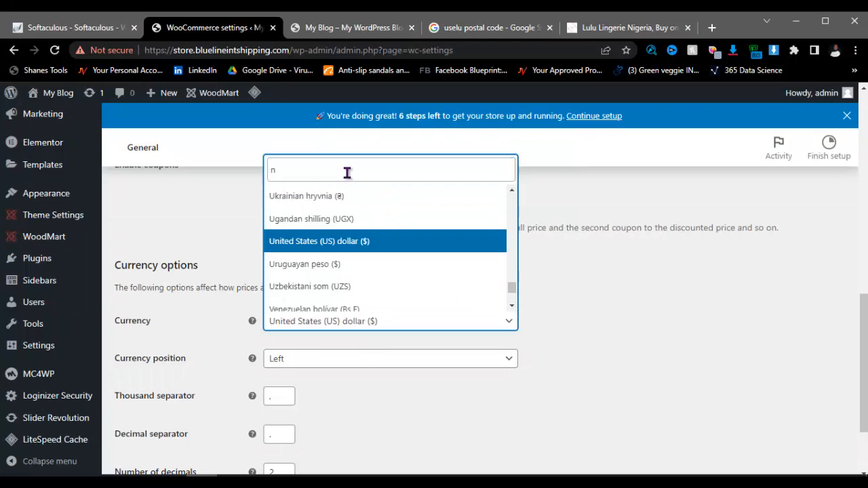
pyautogui.write('i')
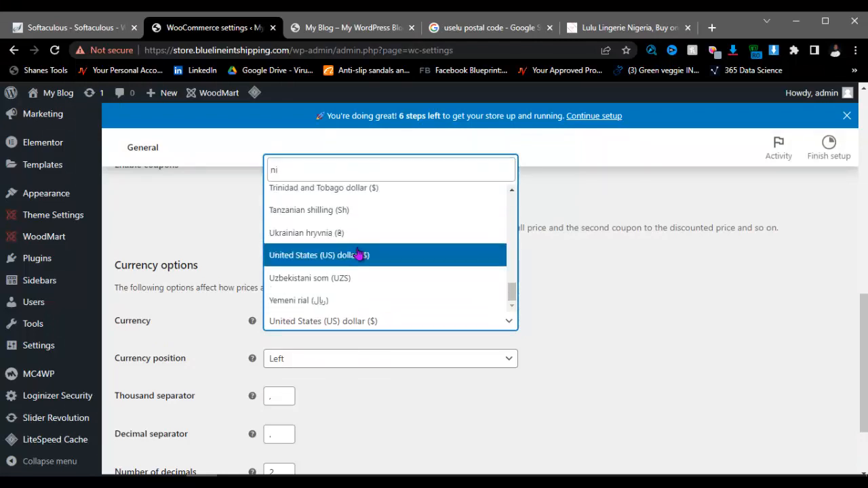
pyautogui.press('BackSpace')
pyautogui.press('BackSpace')
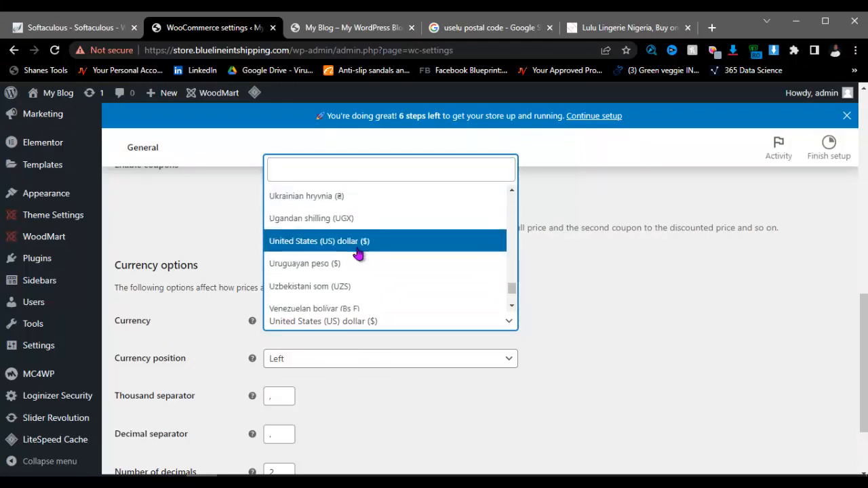
pyautogui.write('na')
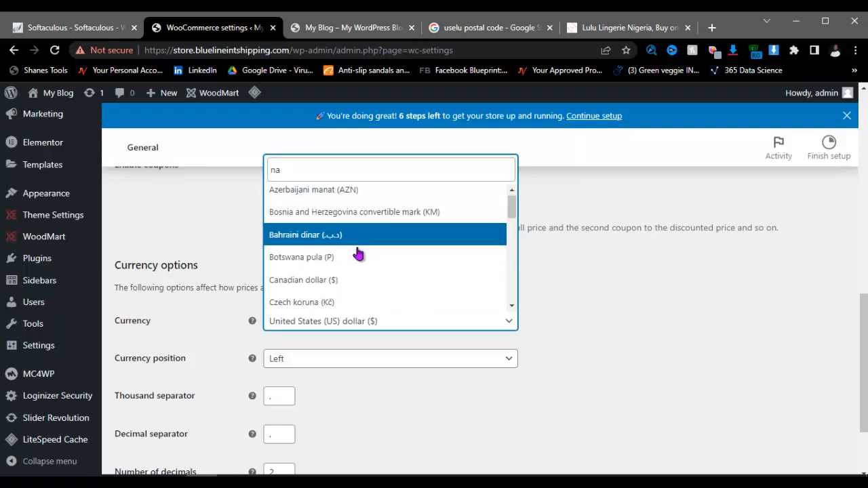
pyautogui.scroll(-6, 358, 254)
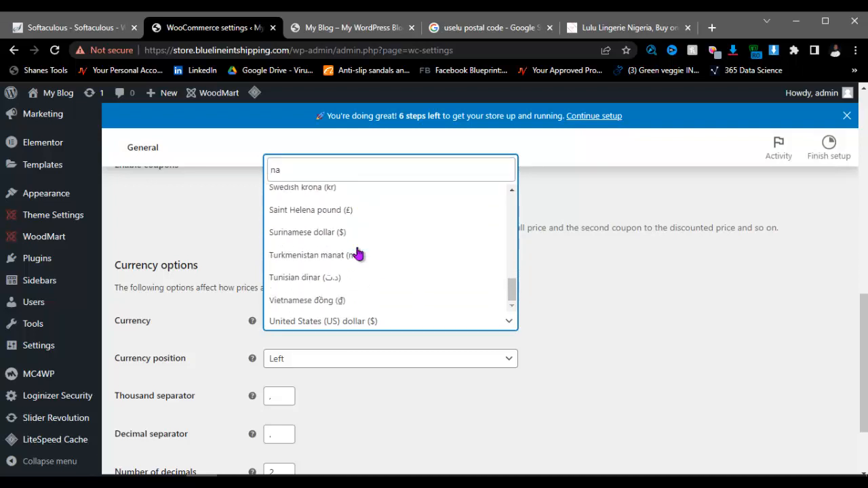
pyautogui.scroll(6, 358, 254)
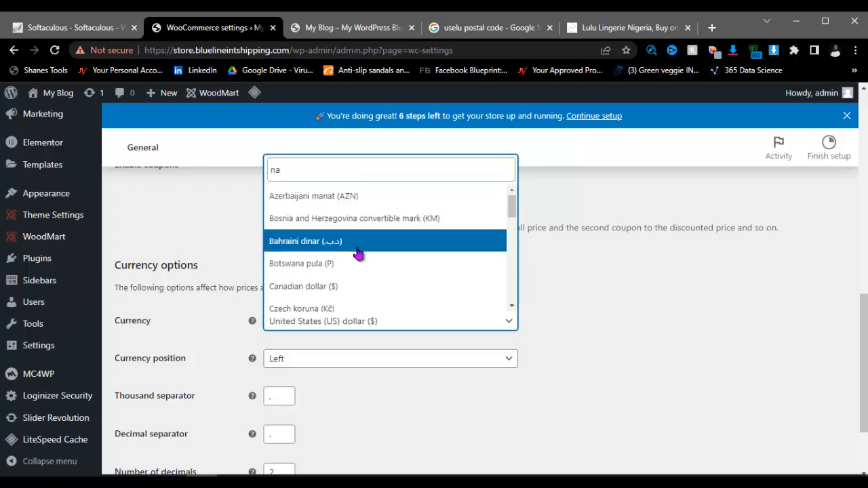
pyautogui.click(631, 306)
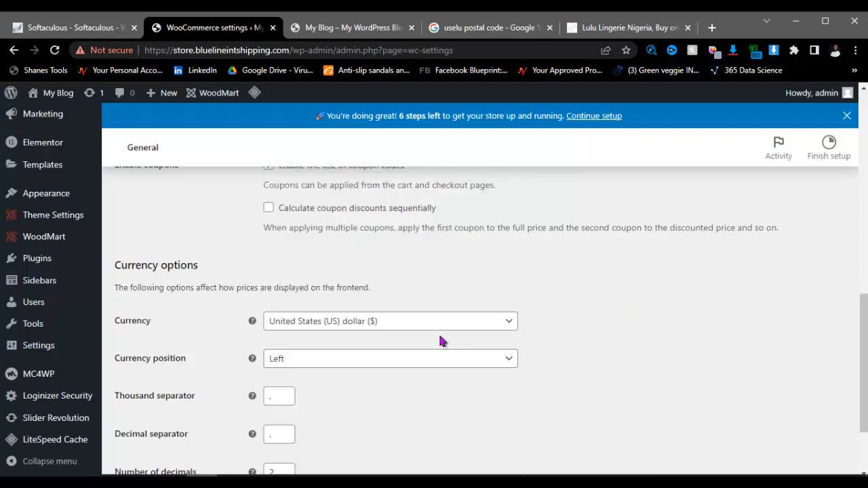
# Step: Select Nigerian naira (₦) from the Currency list
pyautogui.click(366, 326)
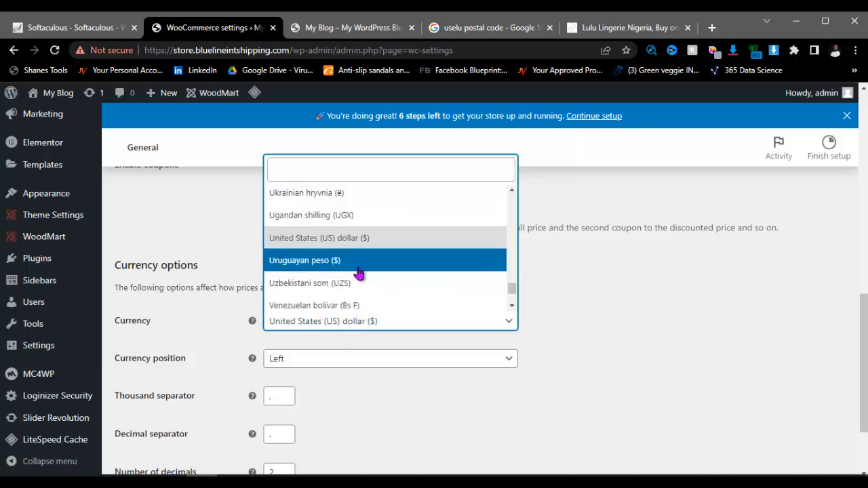
pyautogui.scroll(-2, 358, 272)
pyautogui.scroll(-1, 358, 272)
pyautogui.scroll(4, 359, 273)
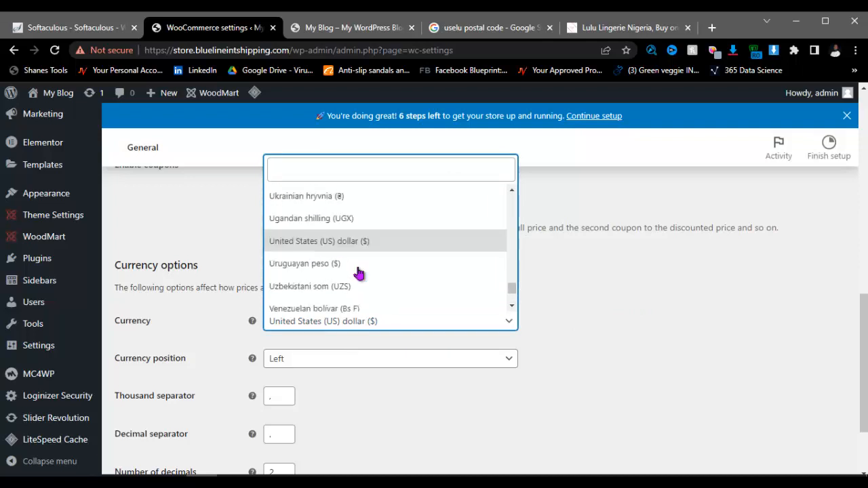
pyautogui.scroll(6, 358, 273)
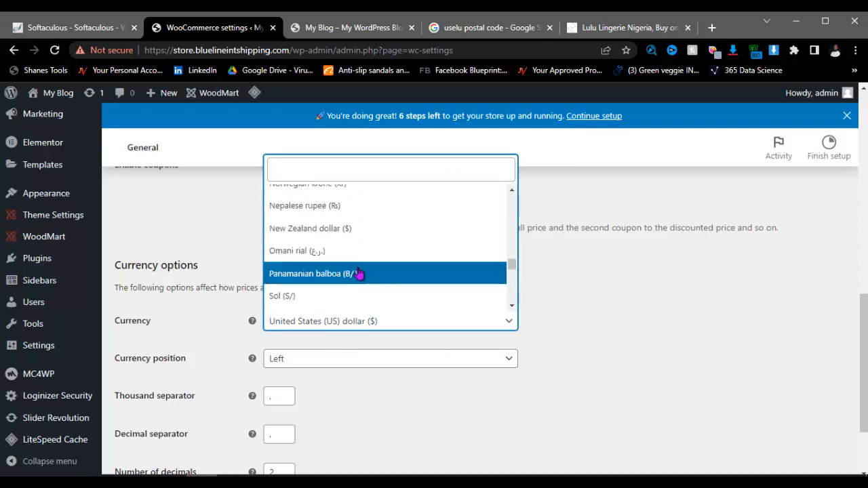
pyautogui.scroll(2, 359, 268)
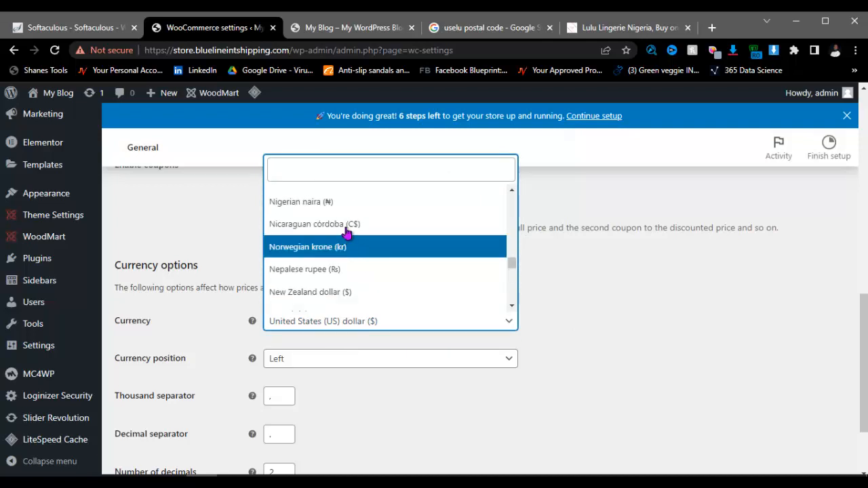
pyautogui.click(324, 202)
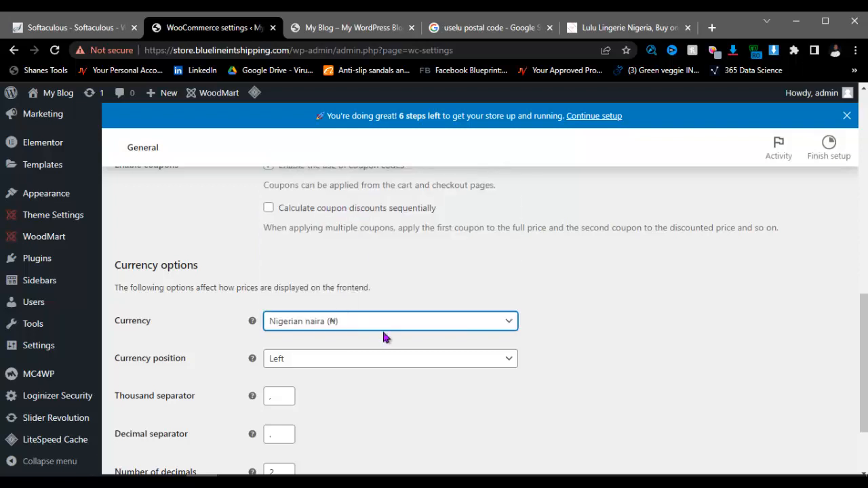
pyautogui.scroll(-2, 336, 363)
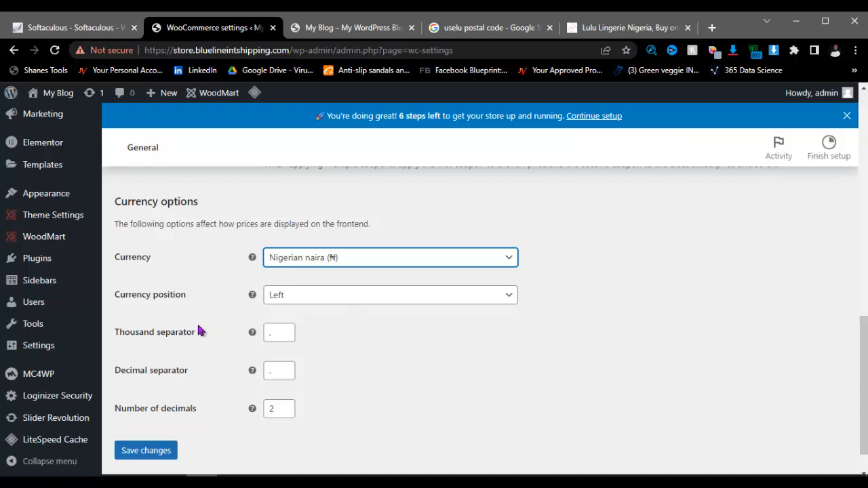
# Step: Check the thousand separator and save the General settings with the naira currency options
pyautogui.click(280, 332)
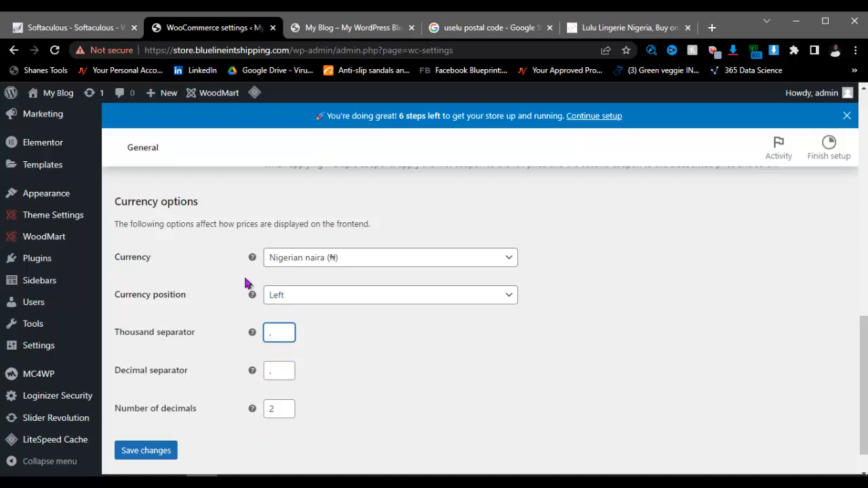
pyautogui.click(167, 456)
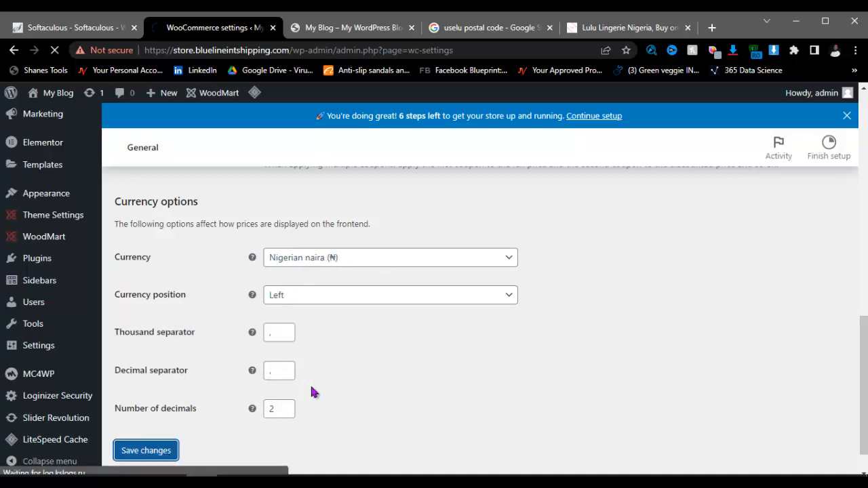
pyautogui.scroll(10, 312, 391)
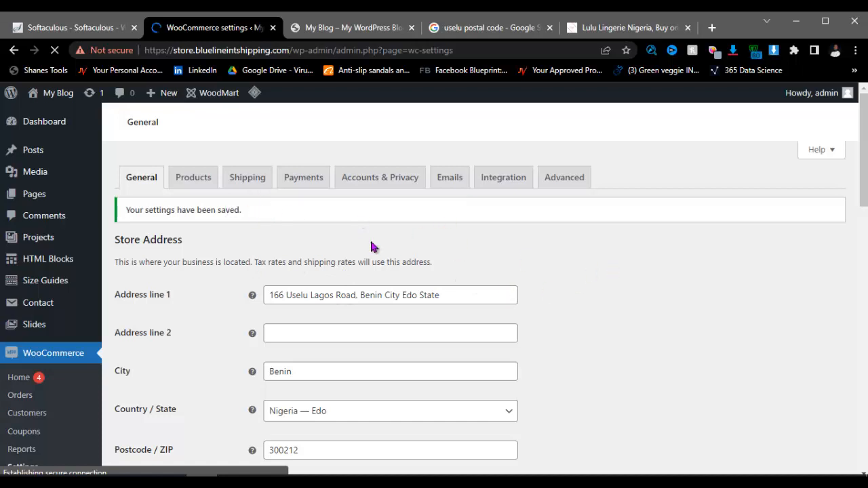
pyautogui.scroll(-3, 306, 260)
pyautogui.scroll(3, 307, 264)
pyautogui.scroll(-3, 309, 271)
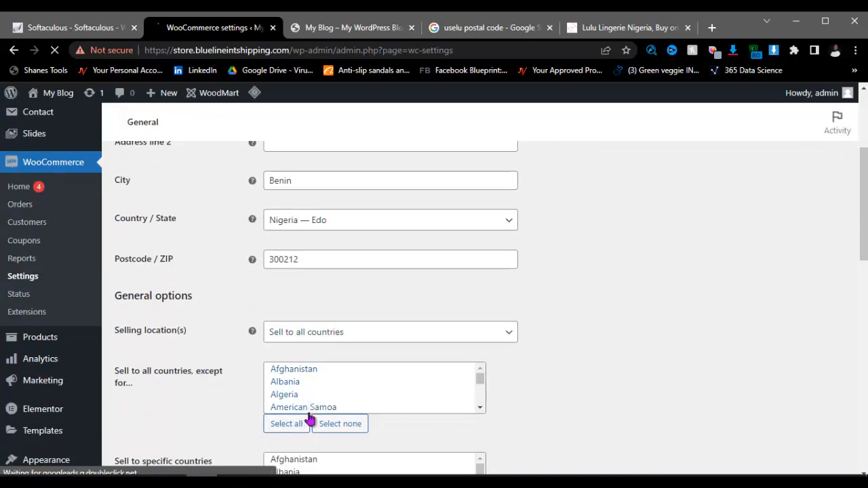
pyautogui.scroll(-3, 313, 347)
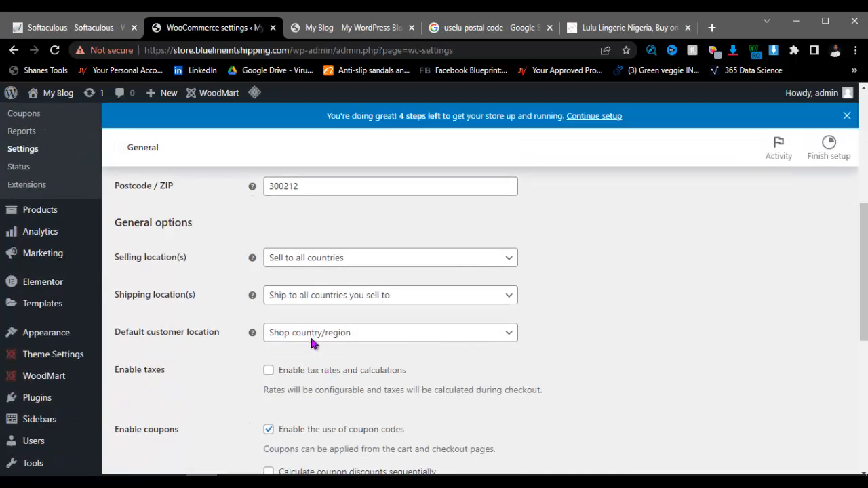
pyautogui.scroll(2, 219, 329)
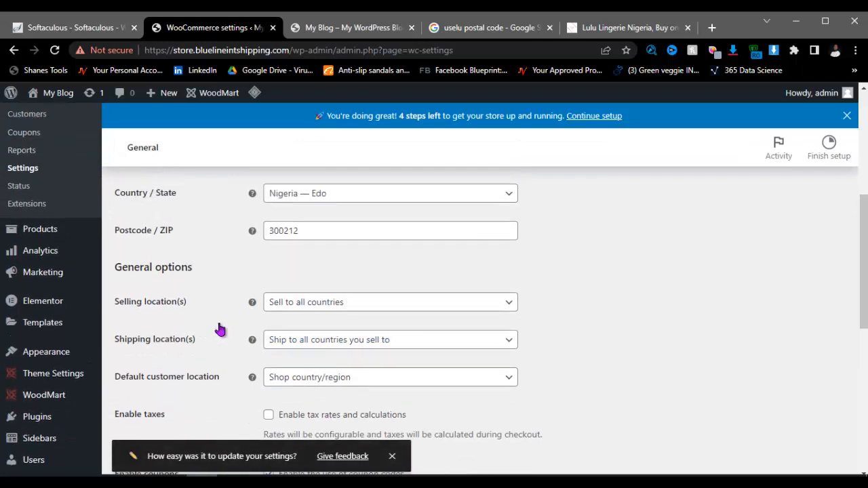
pyautogui.scroll(5, 258, 163)
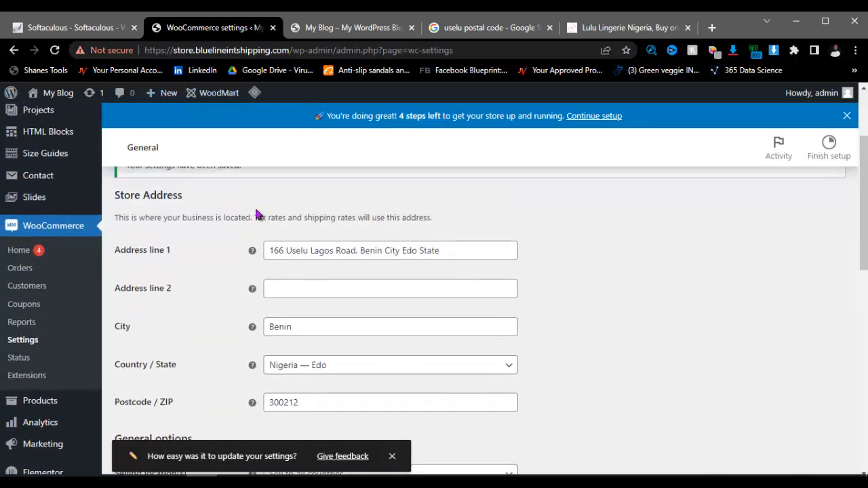
pyautogui.click(195, 205)
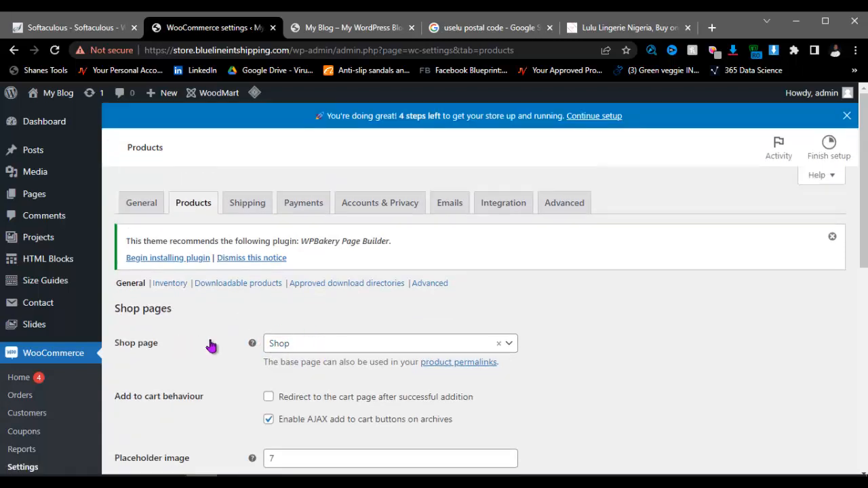
# Step: Keep Shop as the shop page and save the Products settings with kg and cm units
pyautogui.click(307, 349)
pyautogui.click(308, 349)
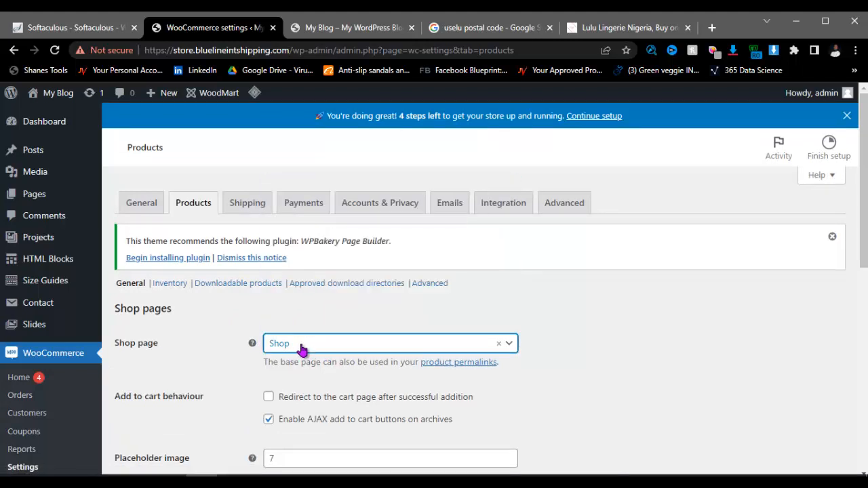
pyautogui.scroll(-2, 319, 349)
pyautogui.scroll(-5, 296, 323)
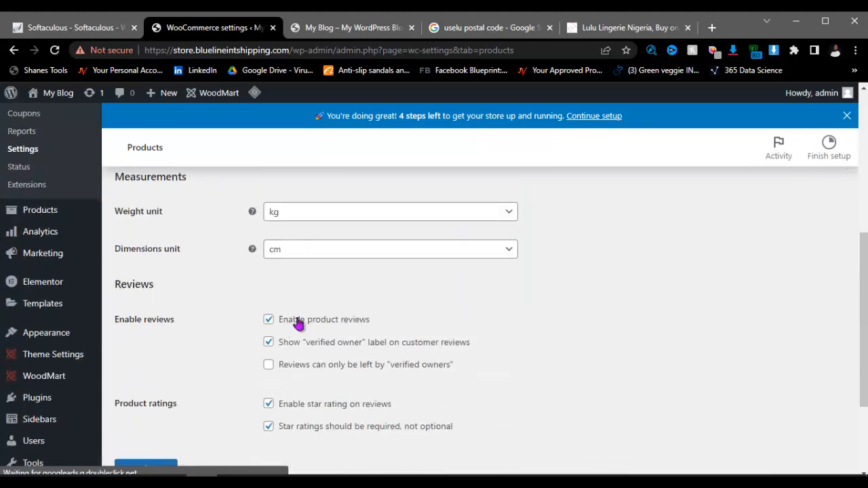
pyautogui.scroll(1, 293, 321)
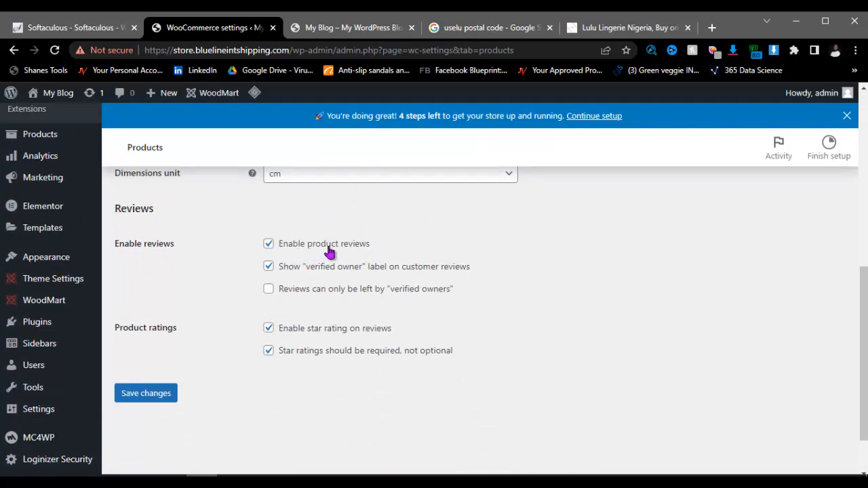
pyautogui.scroll(6, 278, 296)
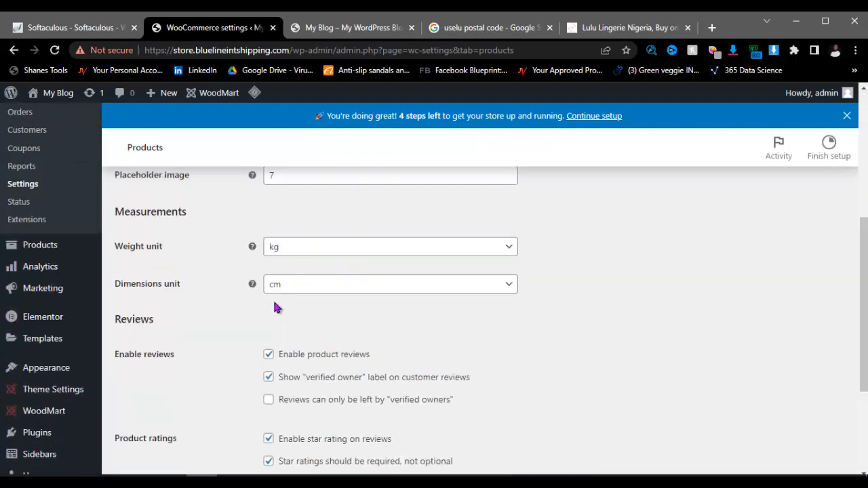
pyautogui.scroll(-4, 312, 309)
pyautogui.scroll(4, 291, 298)
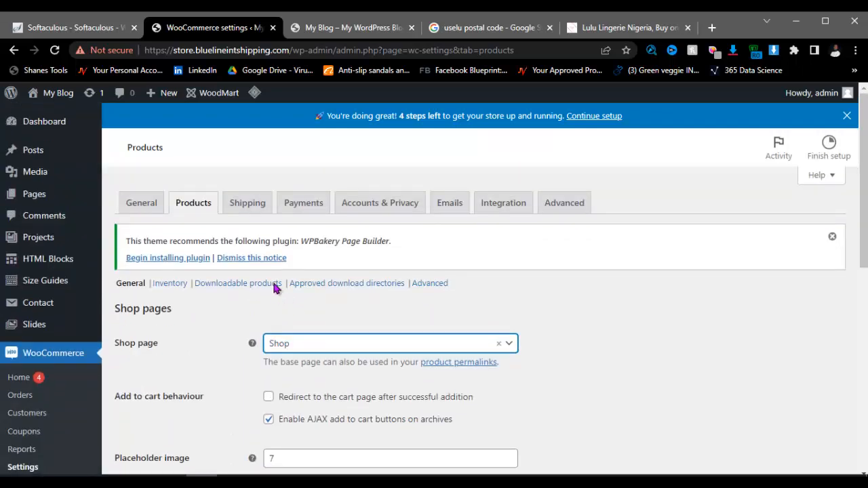
pyautogui.scroll(-3, 257, 258)
pyautogui.scroll(3, 205, 311)
pyautogui.scroll(-7, 205, 310)
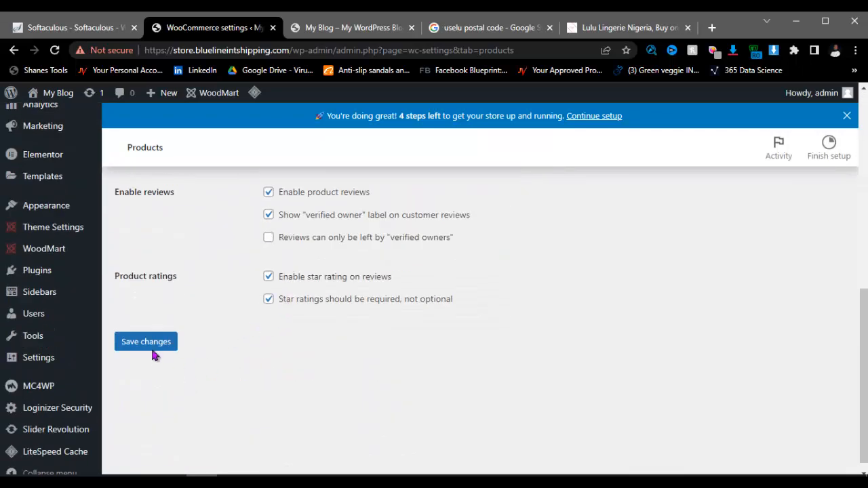
pyautogui.click(152, 351)
pyautogui.scroll(7, 223, 343)
pyautogui.scroll(-1, 225, 343)
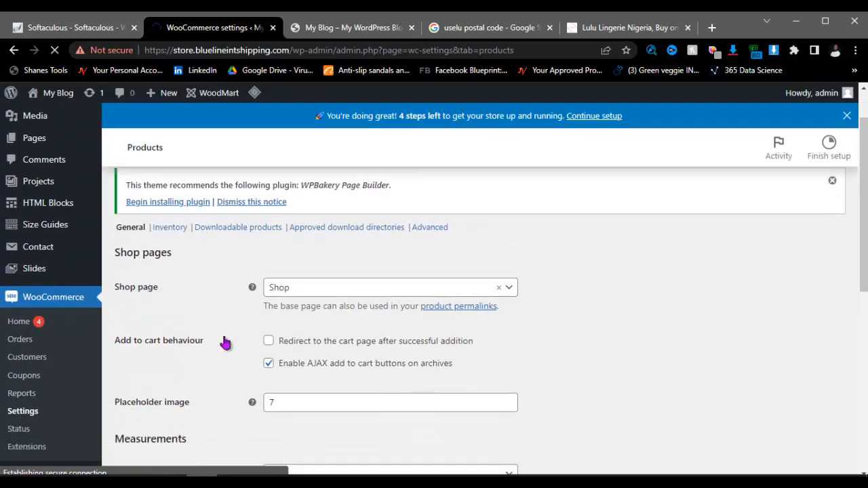
pyautogui.scroll(-5, 223, 341)
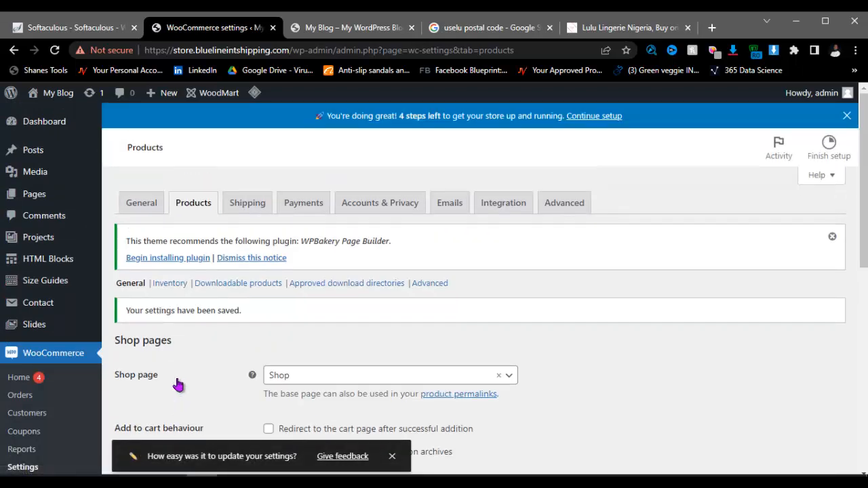
# Step: Go to WooCommerce's Shipping zones list and start adding a new shipping zone
pyautogui.click(247, 204)
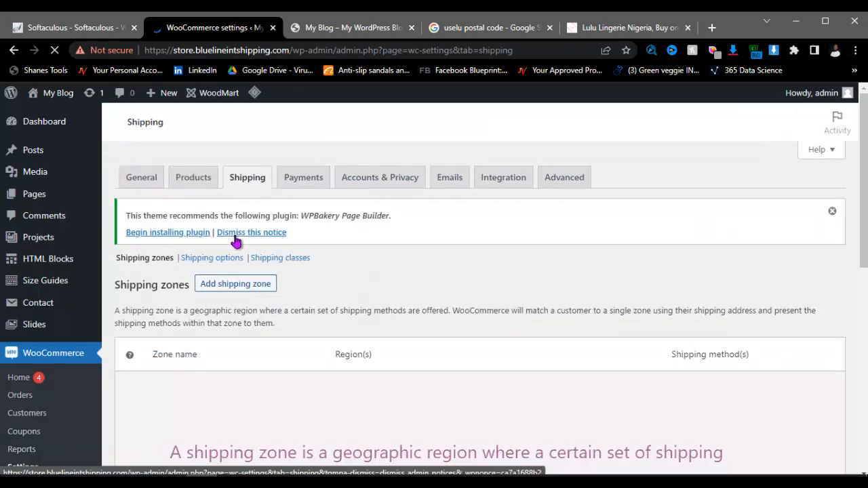
pyautogui.scroll(-3, 285, 383)
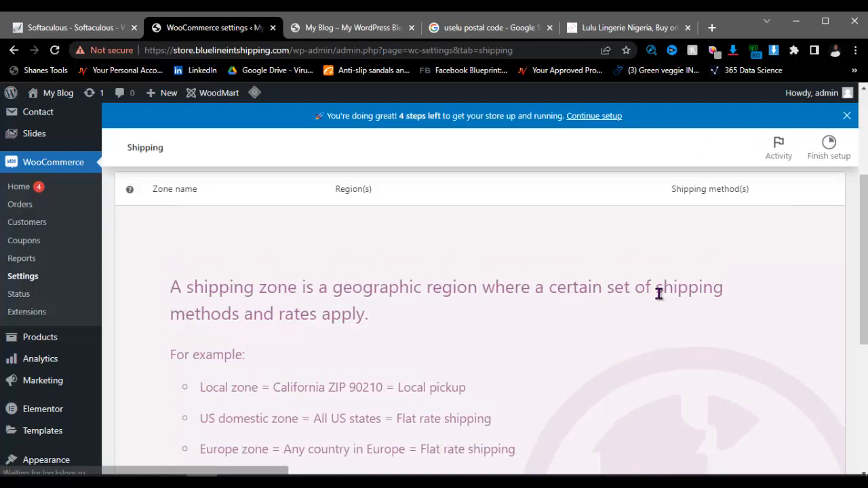
pyautogui.scroll(3, 295, 315)
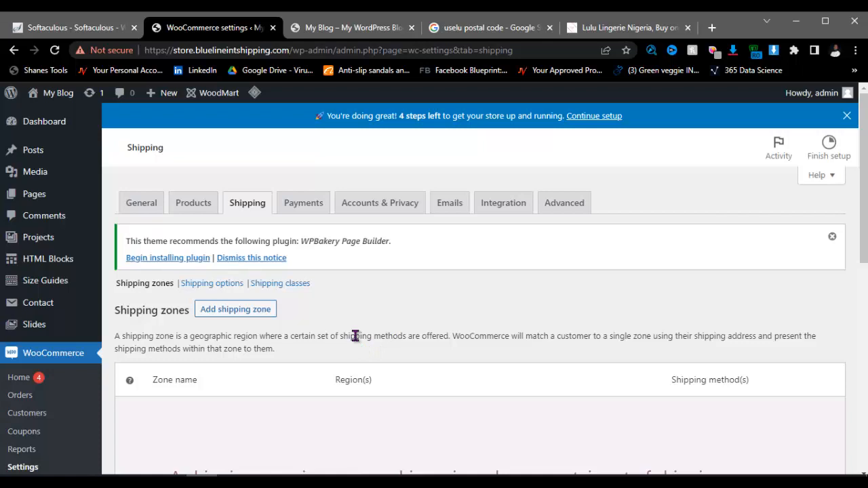
pyautogui.click(242, 316)
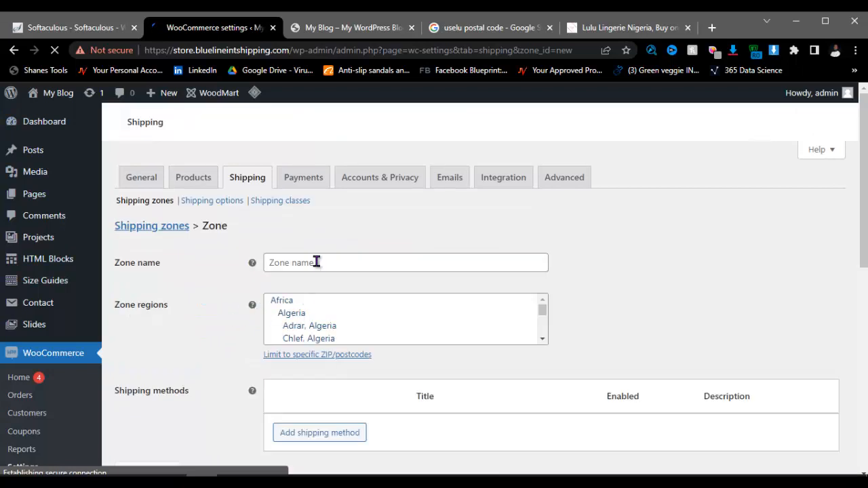
# Step: Enter 'East Zone' as the new shipping zone's name
pyautogui.click(316, 261)
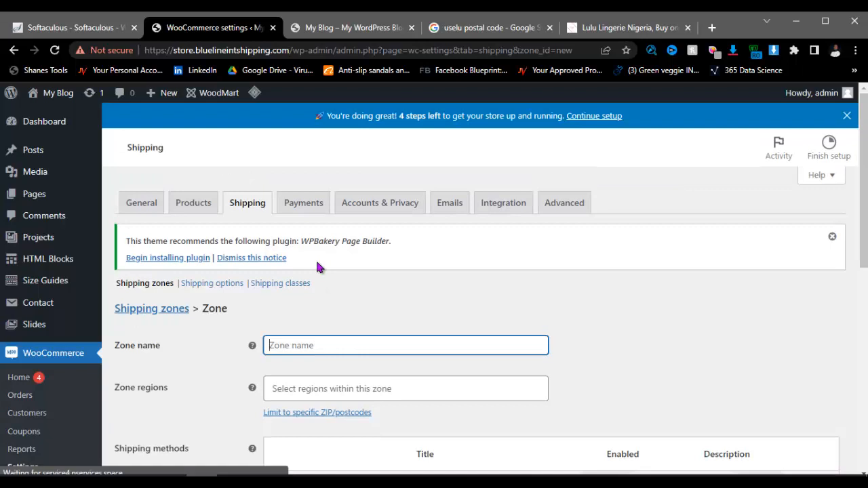
pyautogui.write('So')
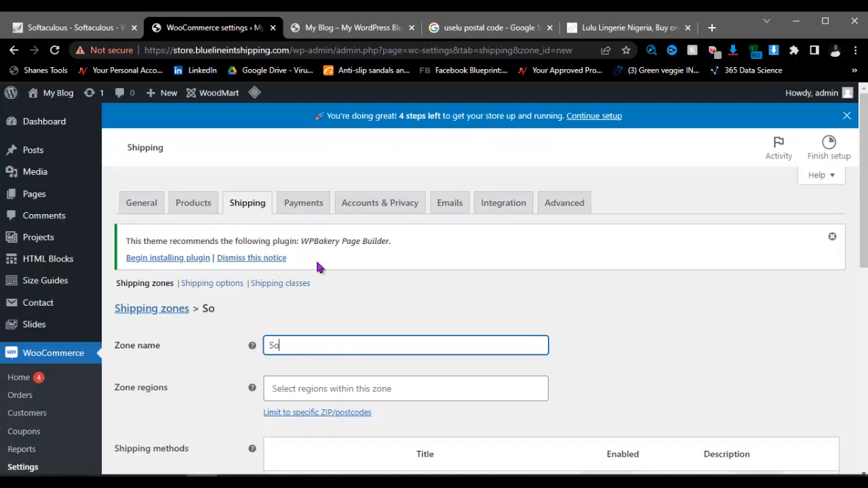
pyautogui.press('BackSpace')
pyautogui.write('East Zone')
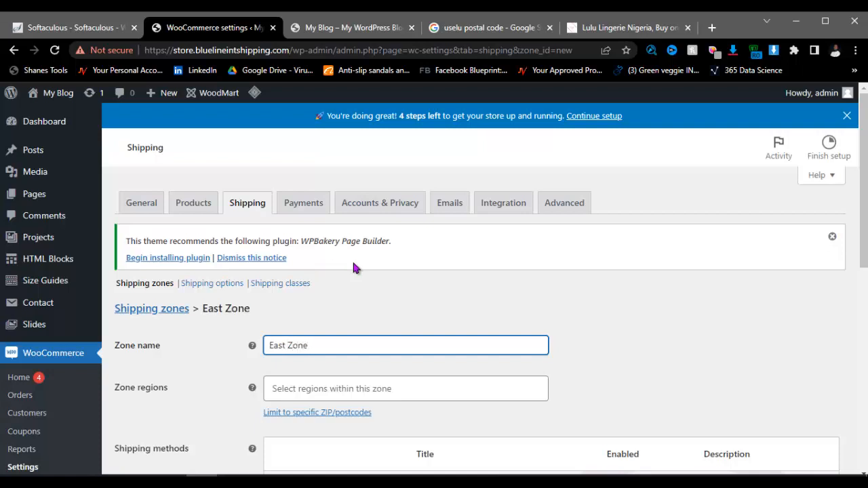
pyautogui.click(622, 362)
pyautogui.scroll(-1, 377, 310)
pyautogui.scroll(-1, 376, 311)
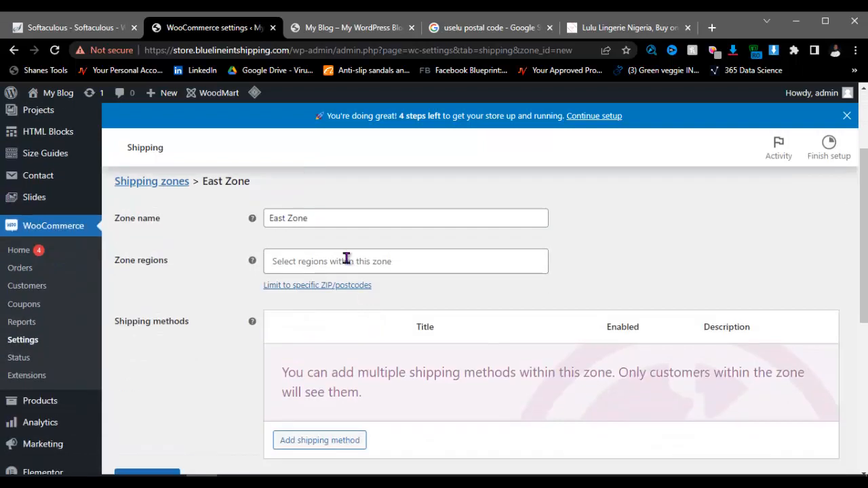
# Step: Search 'nige' in Zone regions and add Imo, Nigeria
pyautogui.click(346, 259)
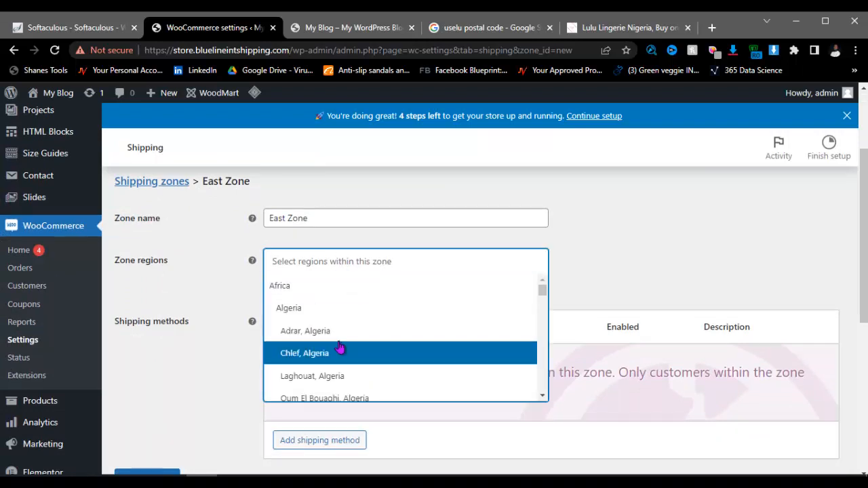
pyautogui.write('n')
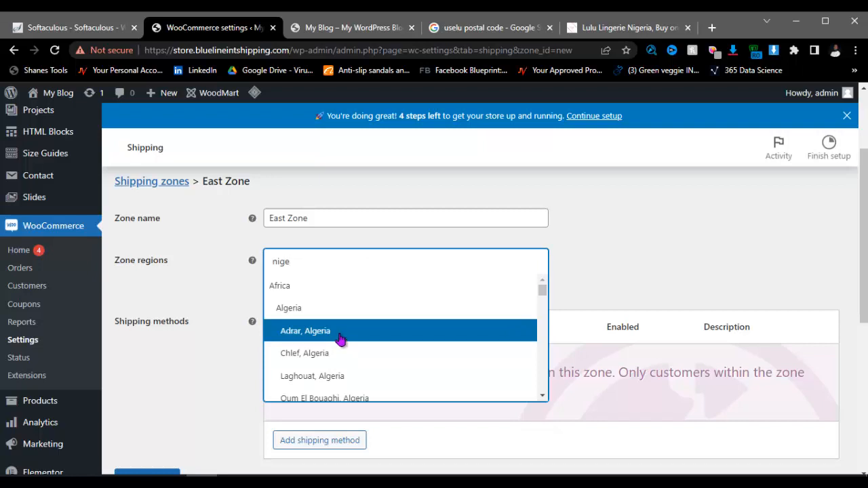
pyautogui.write('ige')
pyautogui.scroll(-15, 336, 322)
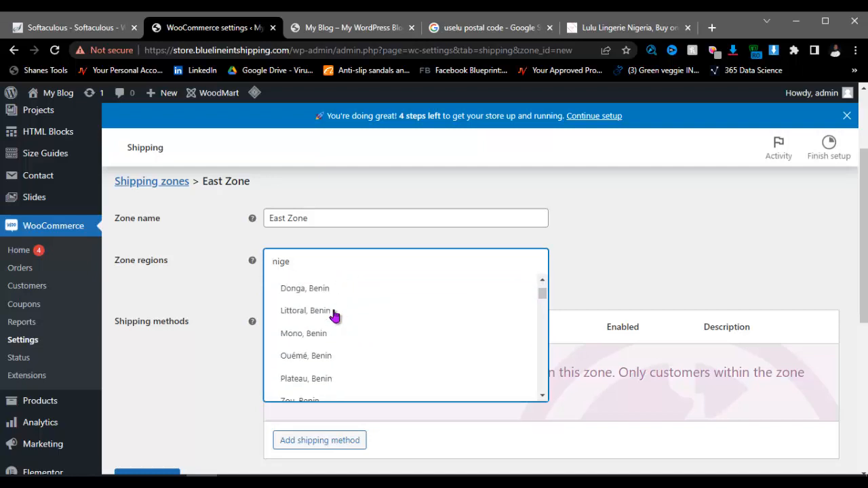
pyautogui.scroll(-20, 335, 316)
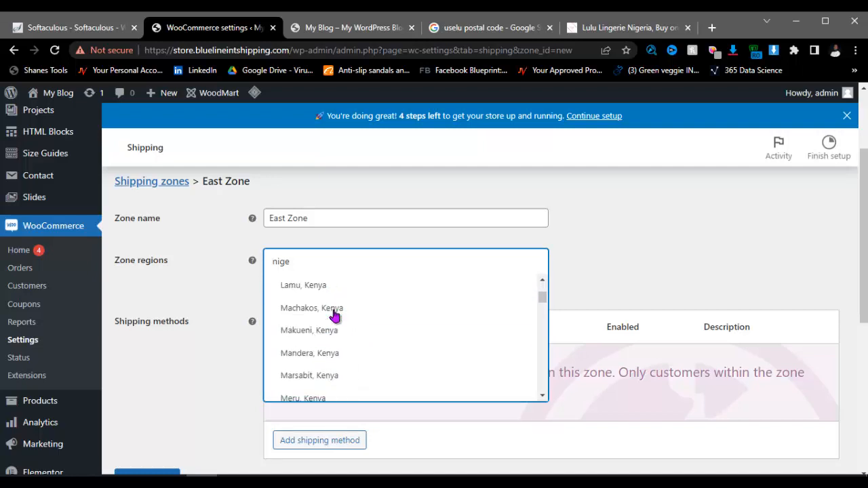
pyautogui.scroll(-20, 334, 316)
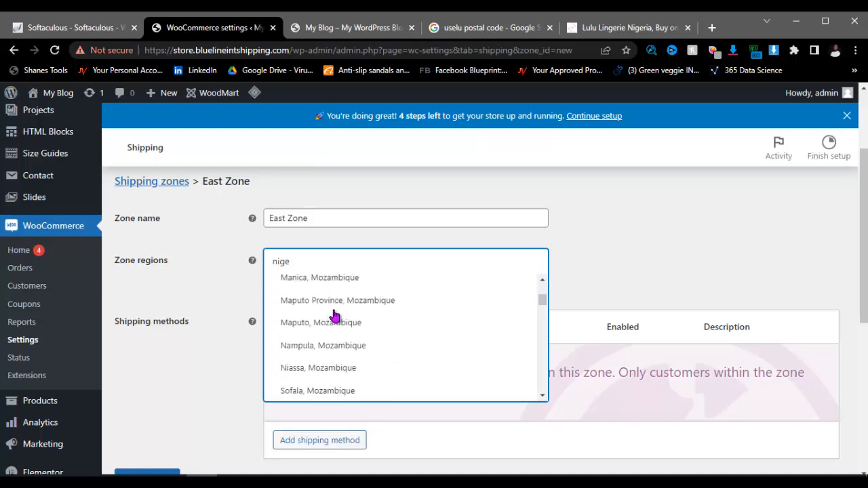
pyautogui.scroll(-20, 335, 315)
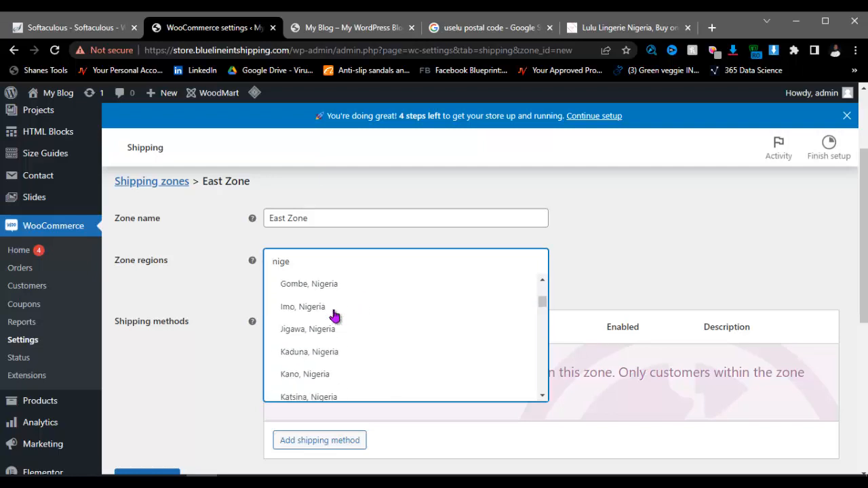
pyautogui.scroll(-15, 334, 316)
pyautogui.scroll(15, 334, 315)
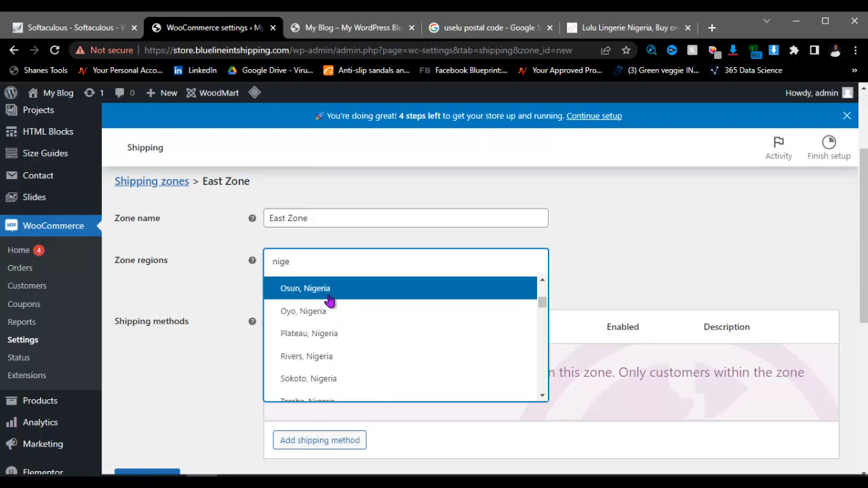
pyautogui.scroll(3, 326, 308)
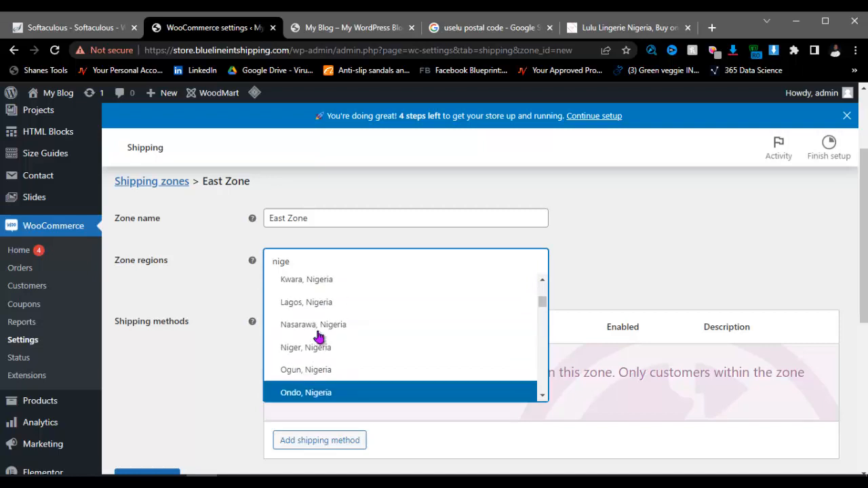
pyautogui.scroll(3, 320, 337)
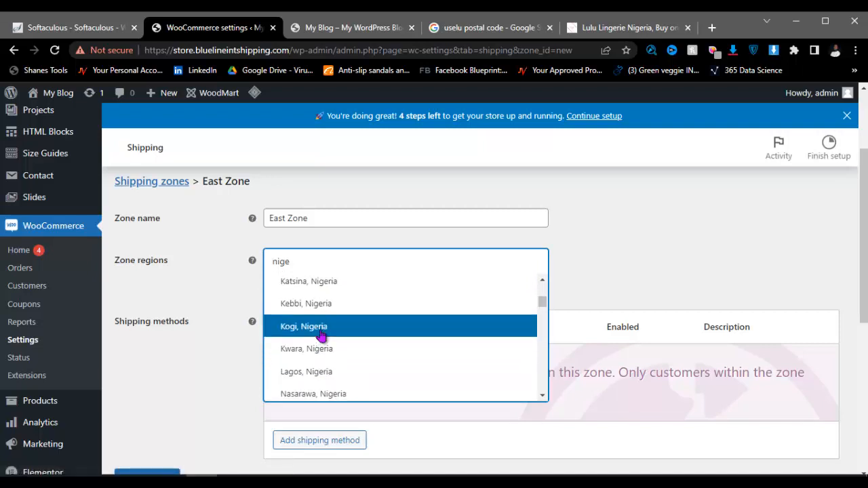
pyautogui.scroll(5, 321, 336)
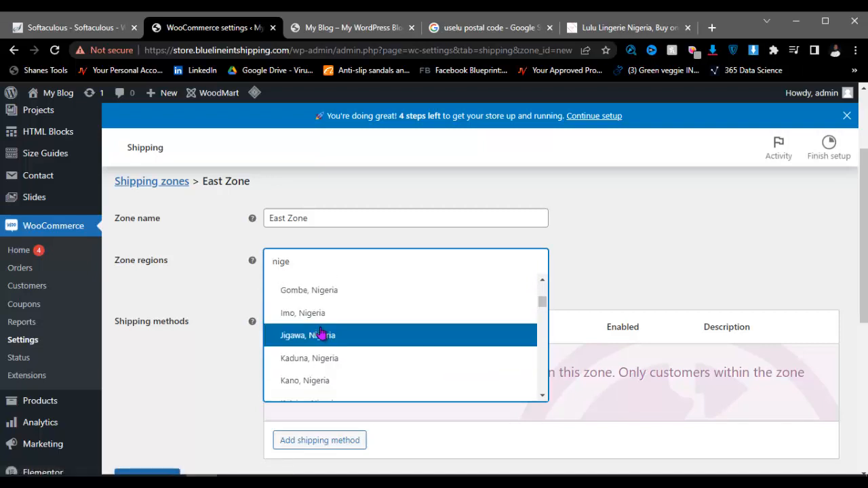
pyautogui.click(319, 314)
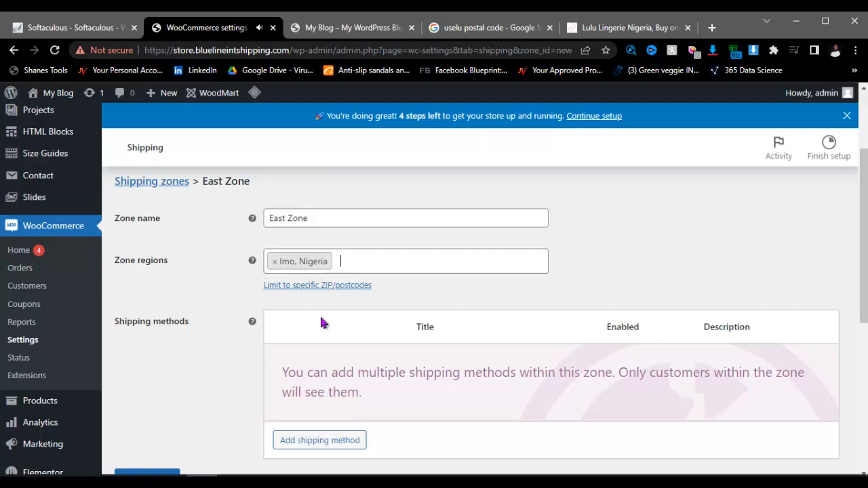
# Step: Add Anambra, Nigeria and Abia, Nigeria to the zone regions
pyautogui.click(357, 264)
pyautogui.scroll(2, 334, 334)
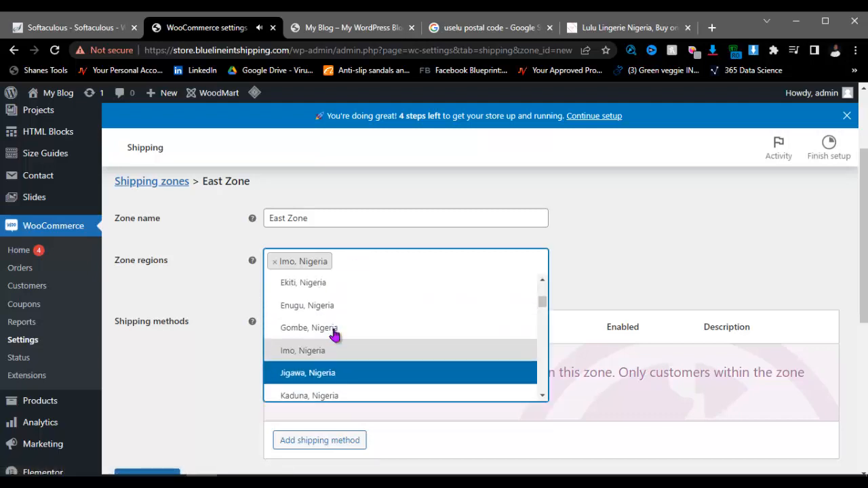
pyautogui.scroll(2, 335, 335)
pyautogui.scroll(1, 334, 335)
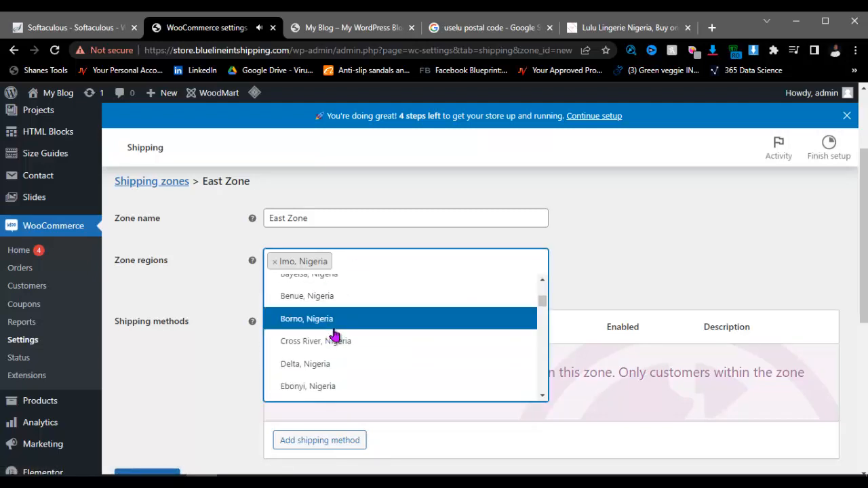
pyautogui.scroll(2, 334, 336)
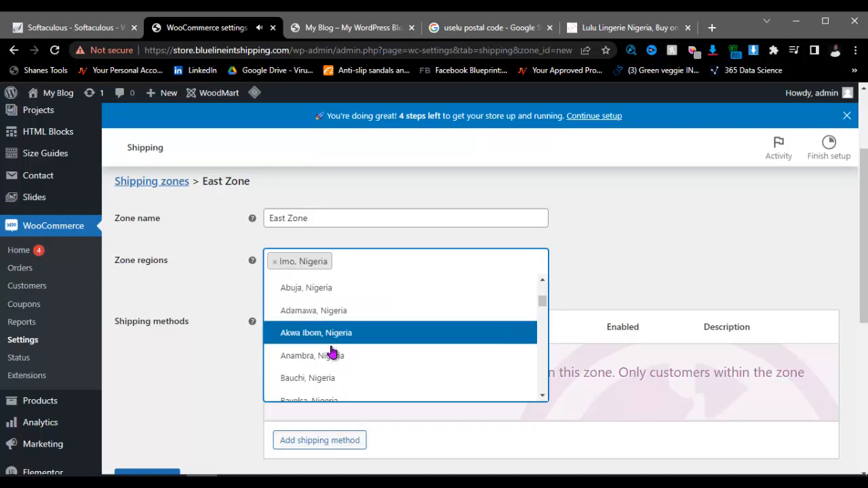
pyautogui.click(339, 357)
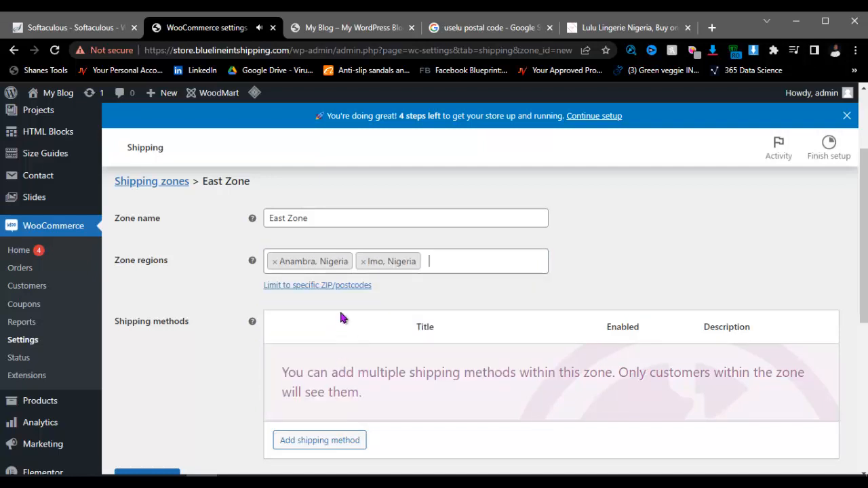
pyautogui.click(426, 268)
pyautogui.scroll(1, 337, 336)
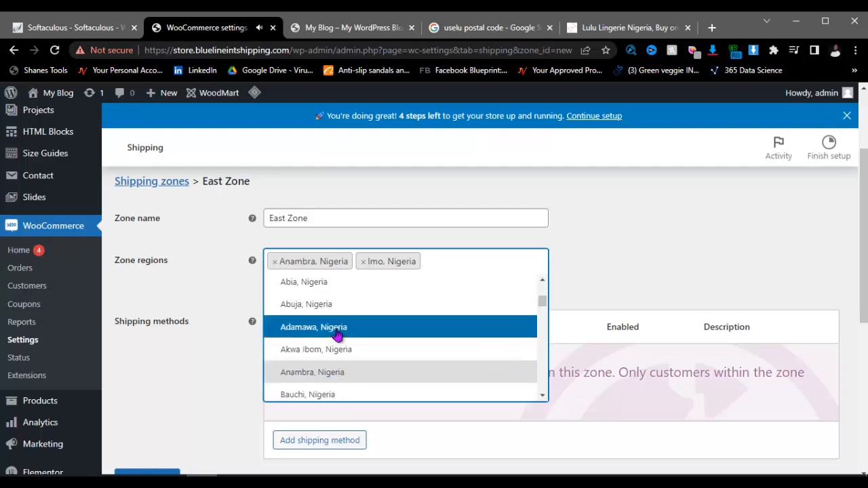
pyautogui.scroll(1, 337, 335)
pyautogui.click(333, 351)
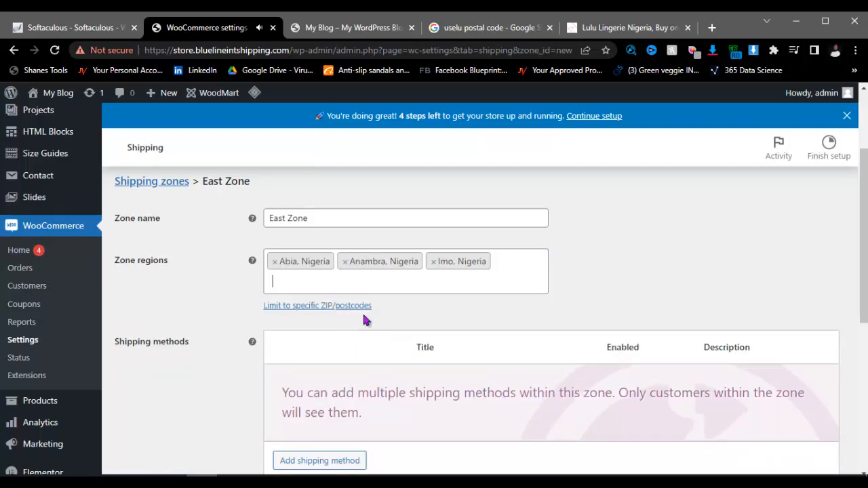
# Step: Add Ebonyi, Nigeria and Enugu, Nigeria to the zone regions
pyautogui.click(339, 295)
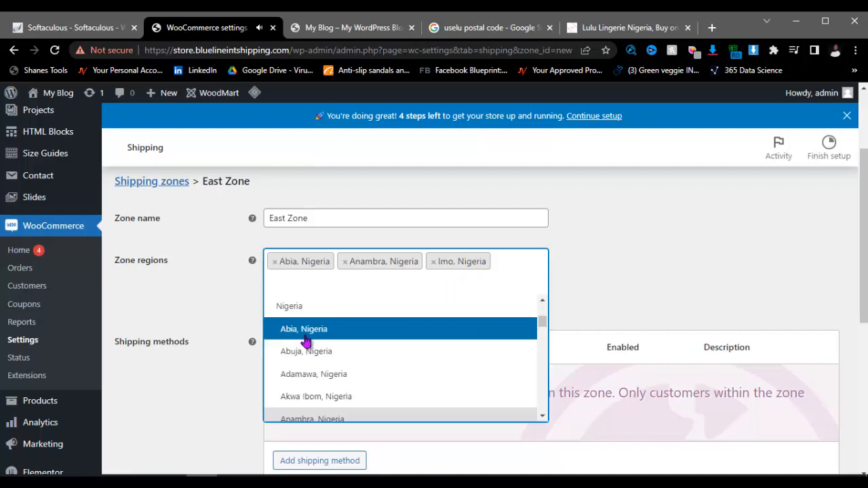
pyautogui.scroll(-4, 316, 351)
pyautogui.scroll(-3, 316, 350)
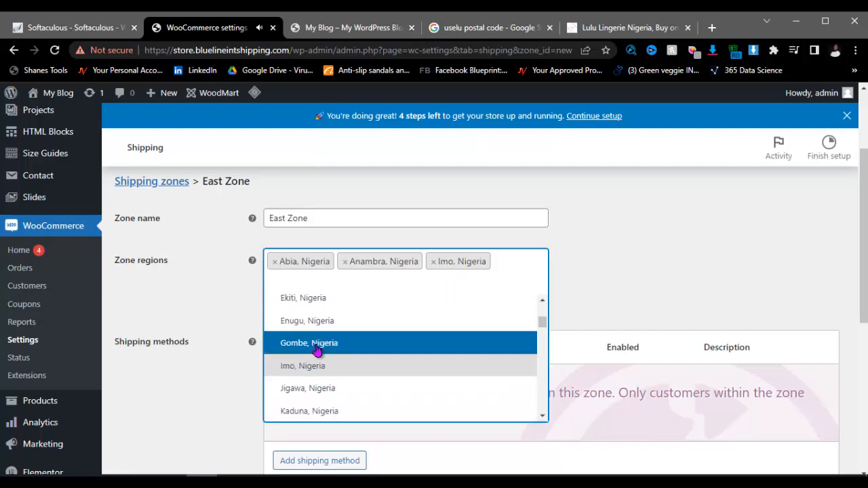
pyautogui.scroll(-3, 317, 352)
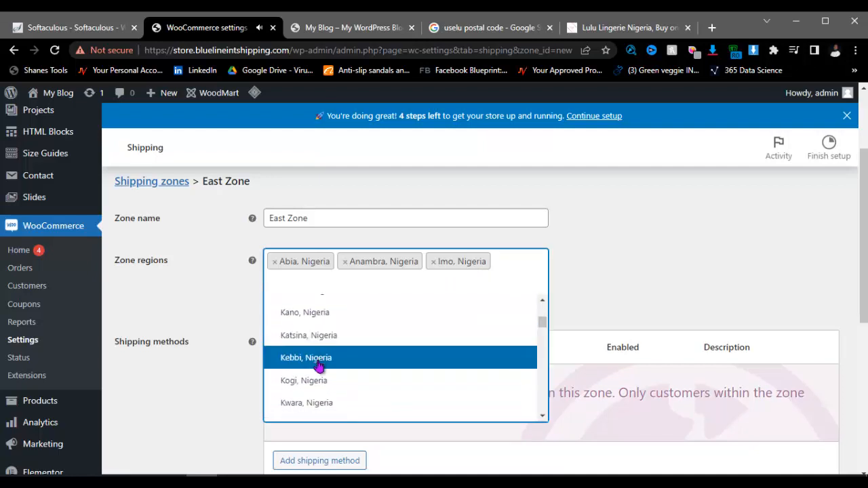
pyautogui.scroll(-2, 318, 383)
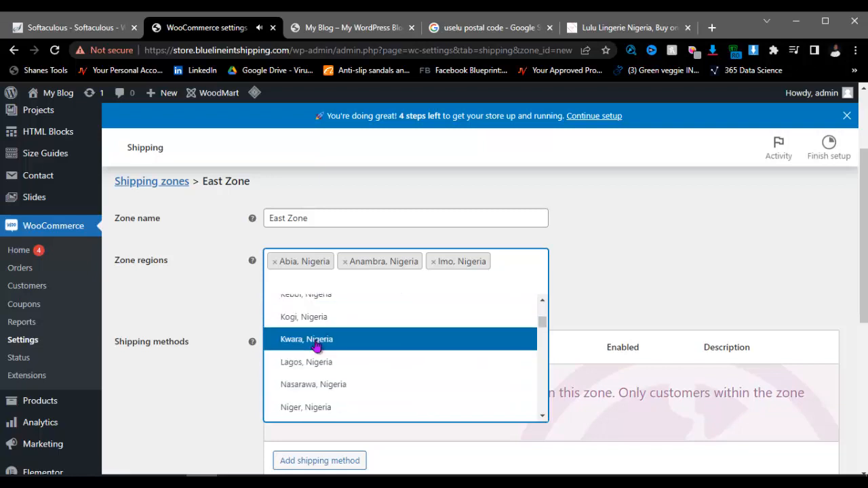
pyautogui.scroll(5, 316, 345)
pyautogui.scroll(1, 316, 346)
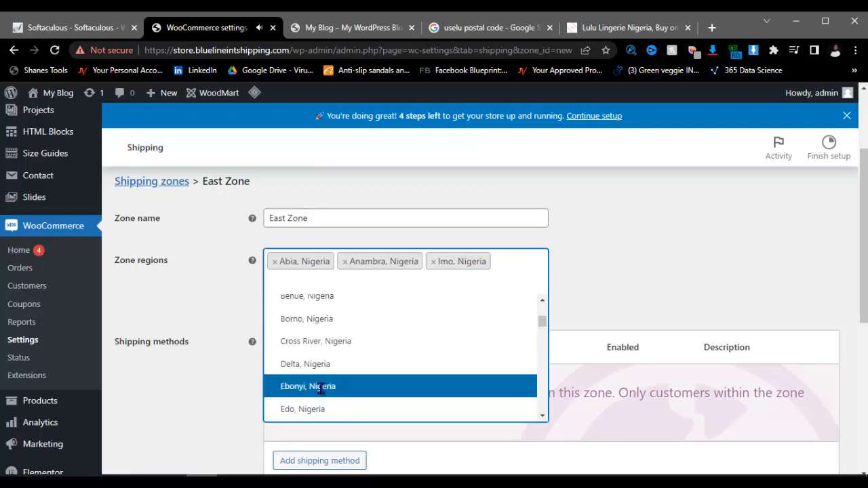
pyautogui.click(321, 387)
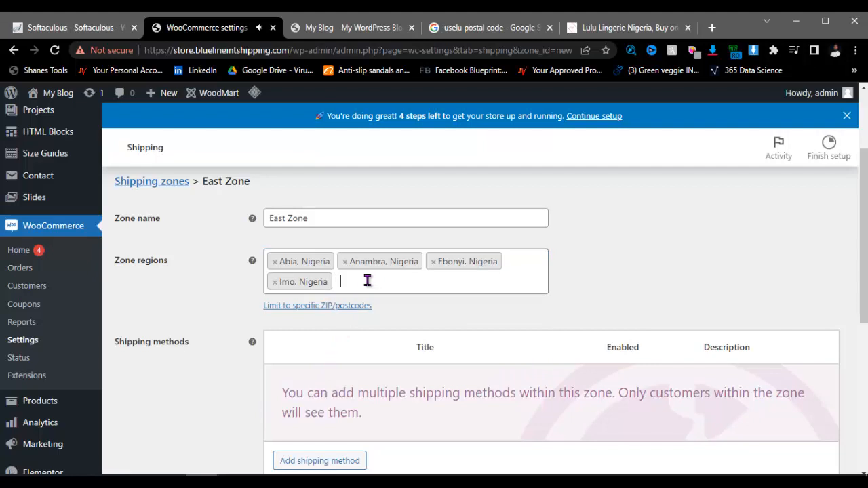
pyautogui.click(347, 284)
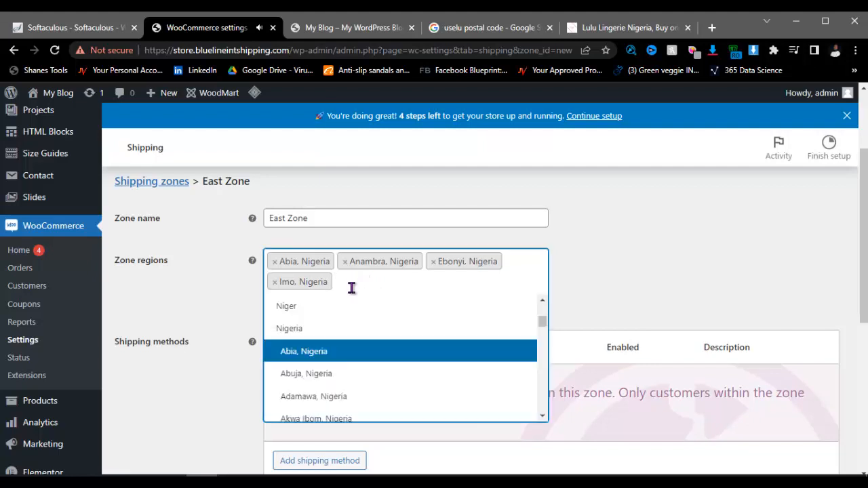
pyautogui.scroll(-2, 332, 379)
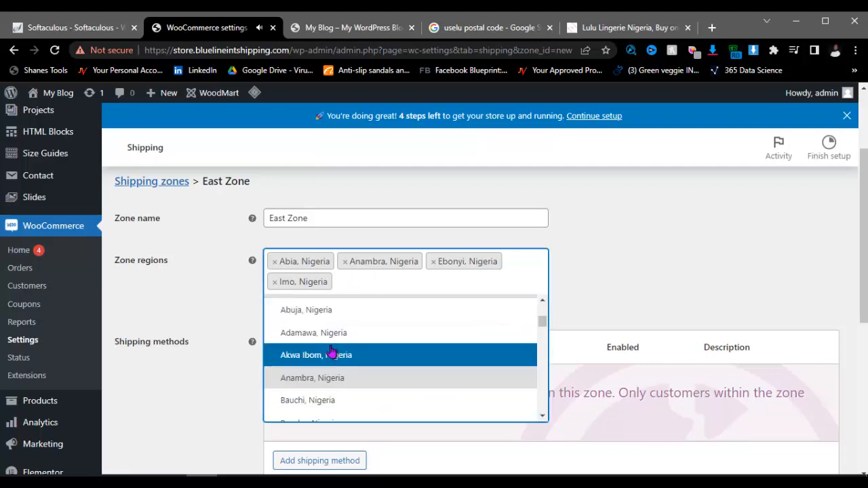
pyautogui.scroll(-3, 332, 352)
pyautogui.scroll(2, 331, 352)
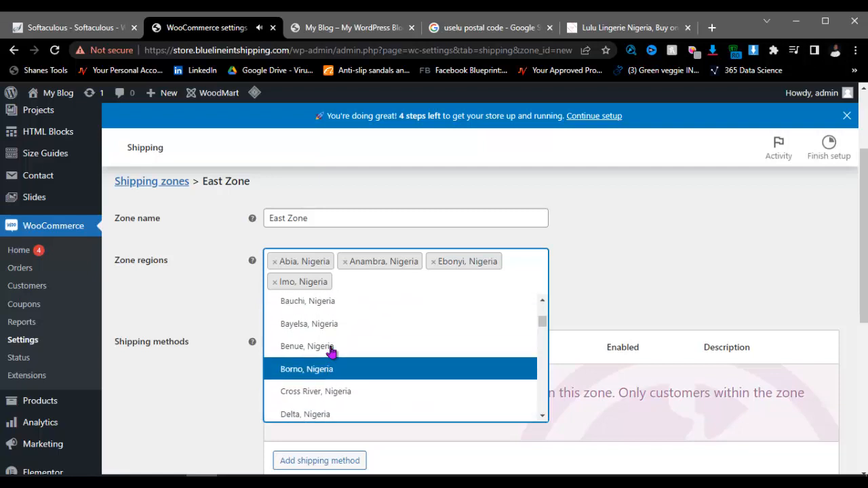
pyautogui.scroll(-2, 332, 351)
pyautogui.scroll(-3, 332, 352)
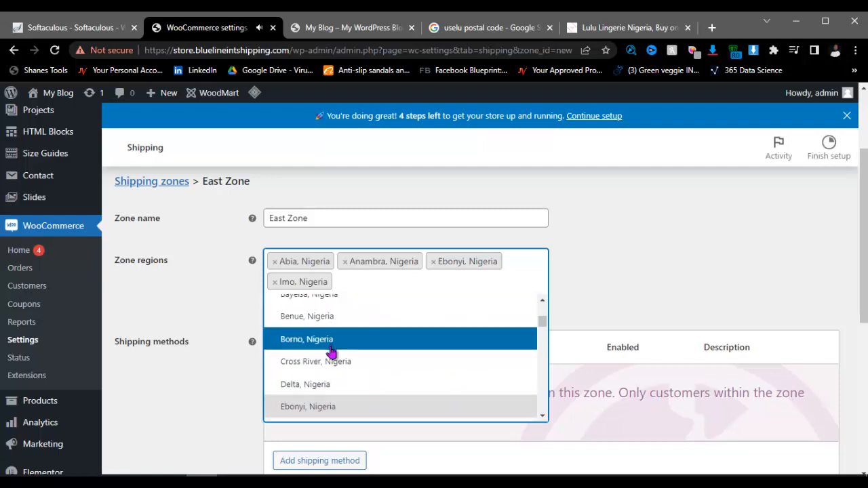
pyautogui.scroll(-2, 331, 352)
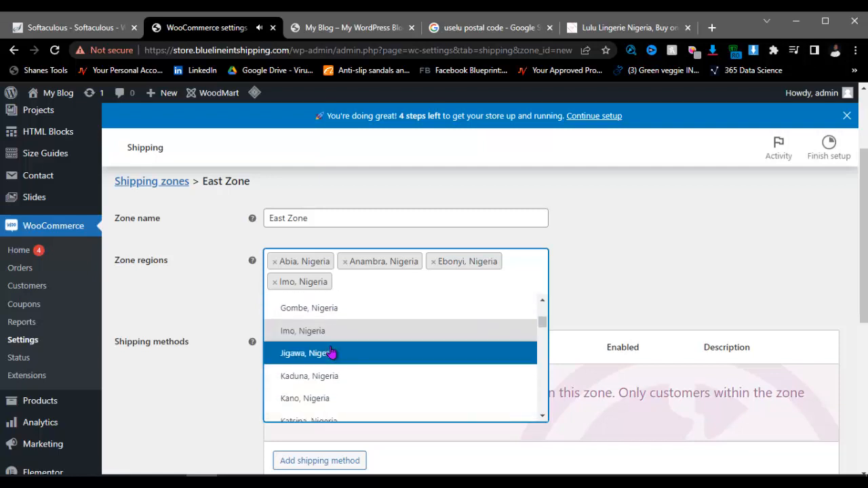
pyautogui.scroll(2, 331, 352)
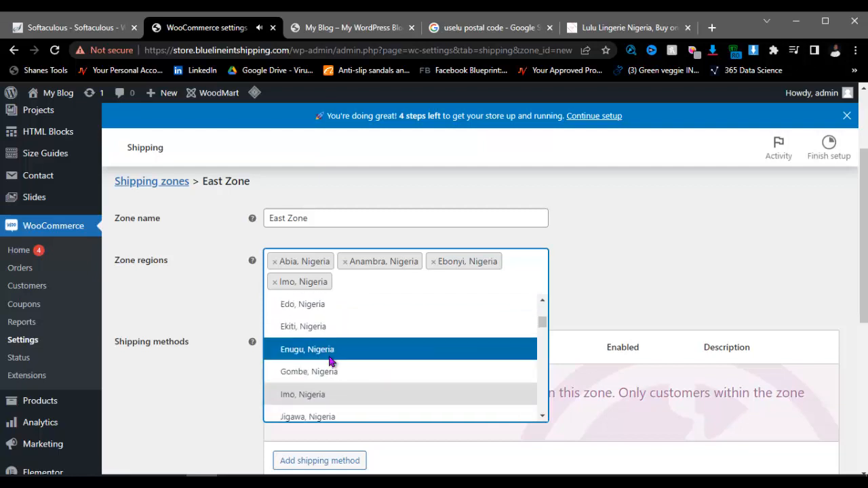
pyautogui.click(329, 351)
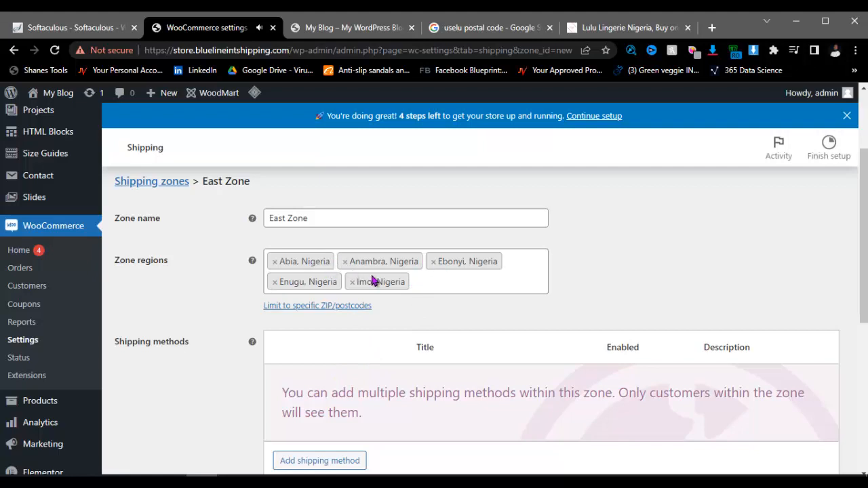
pyautogui.scroll(-2, 367, 293)
pyautogui.scroll(3, 367, 293)
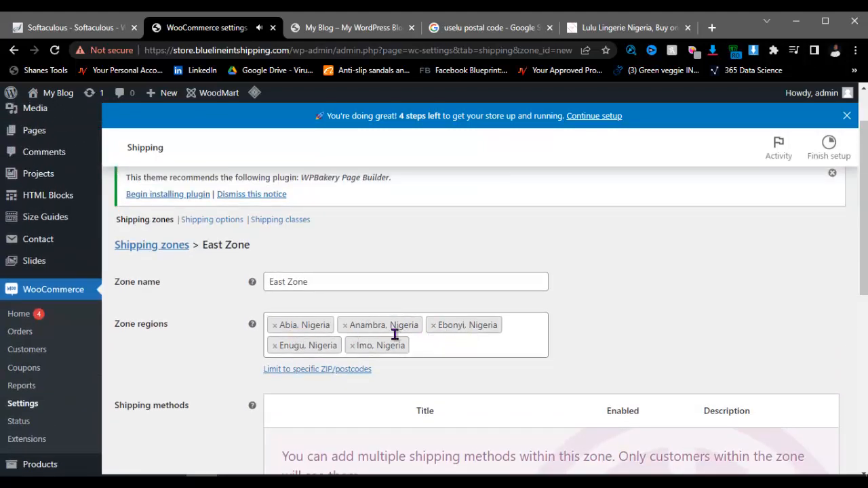
pyautogui.scroll(-3, 395, 334)
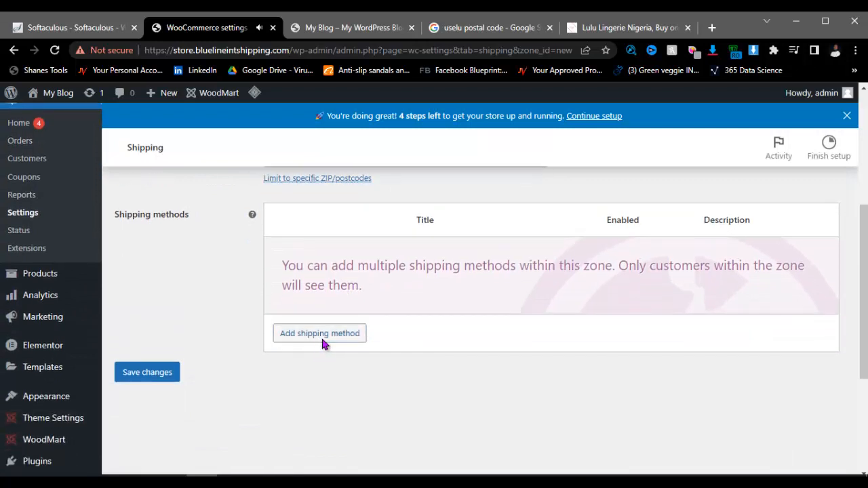
# Step: Choose Flat rate as the shipping method and add it to East Zone
pyautogui.click(323, 334)
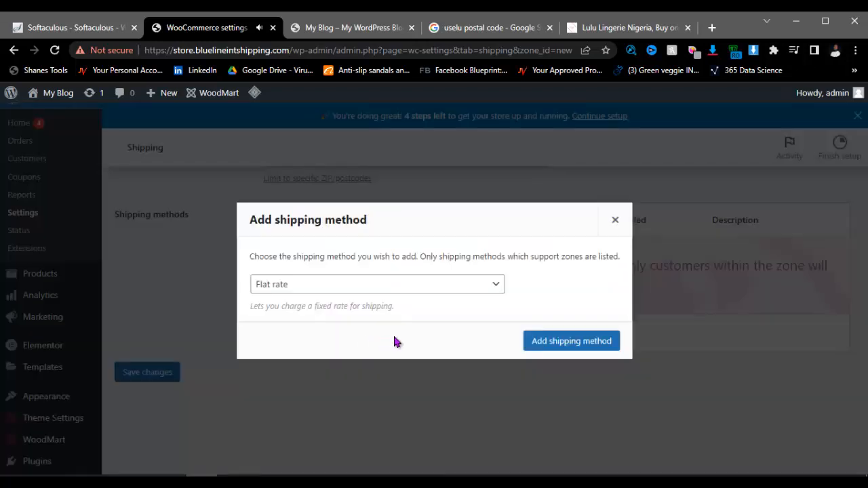
pyautogui.click(333, 292)
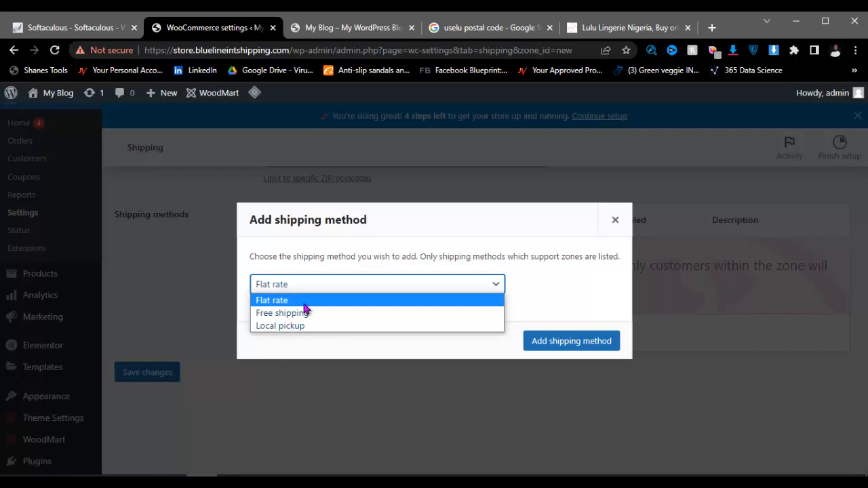
pyautogui.click(451, 476)
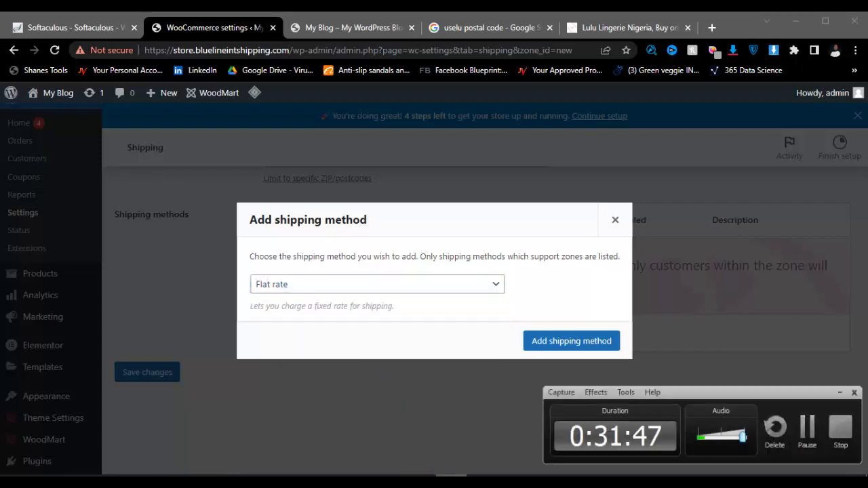
pyautogui.click(451, 476)
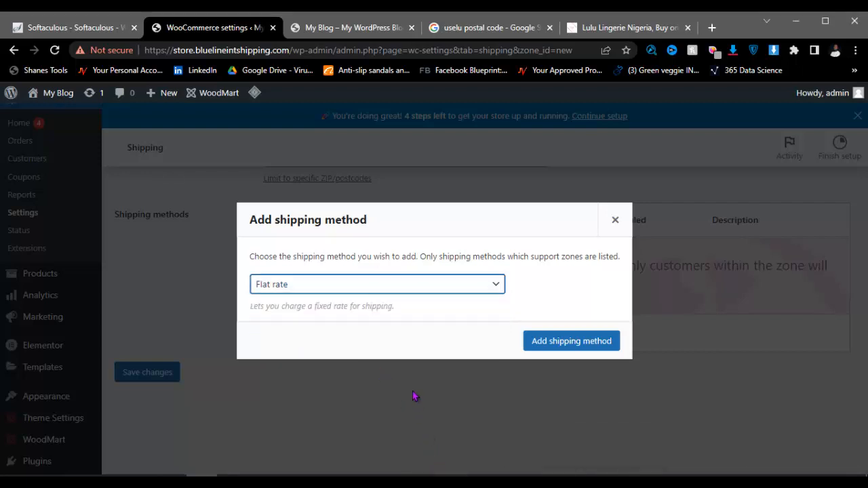
pyautogui.click(337, 290)
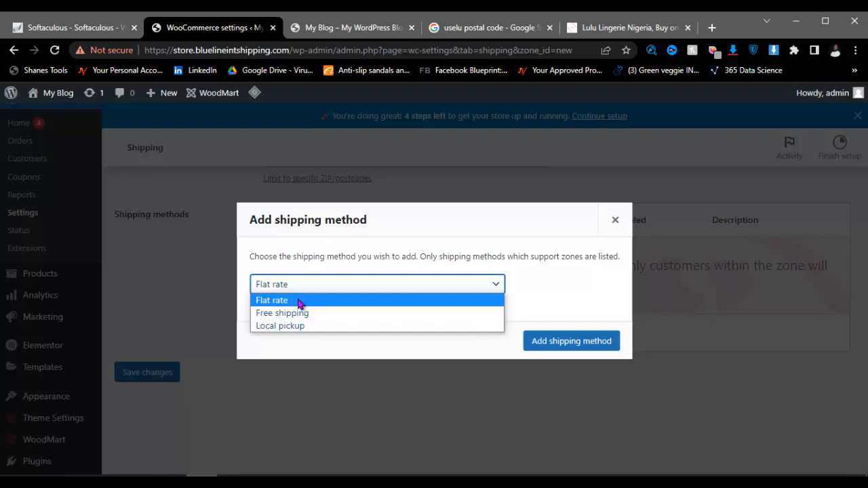
pyautogui.click(299, 299)
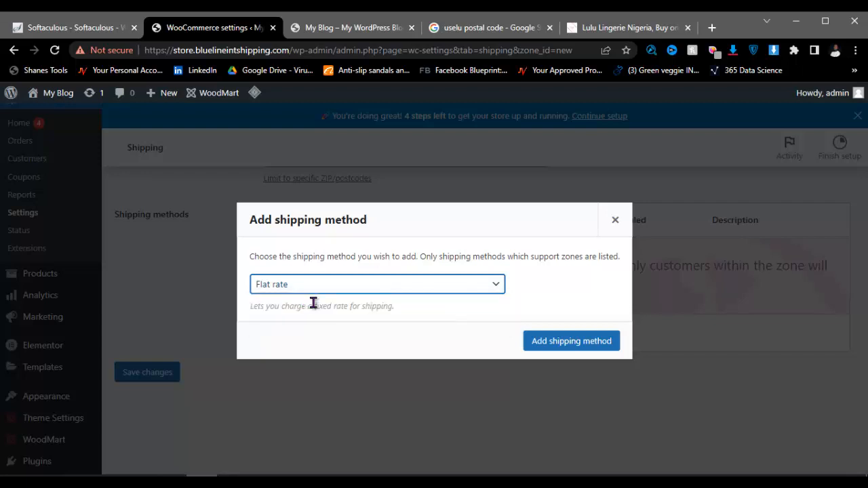
pyautogui.click(531, 347)
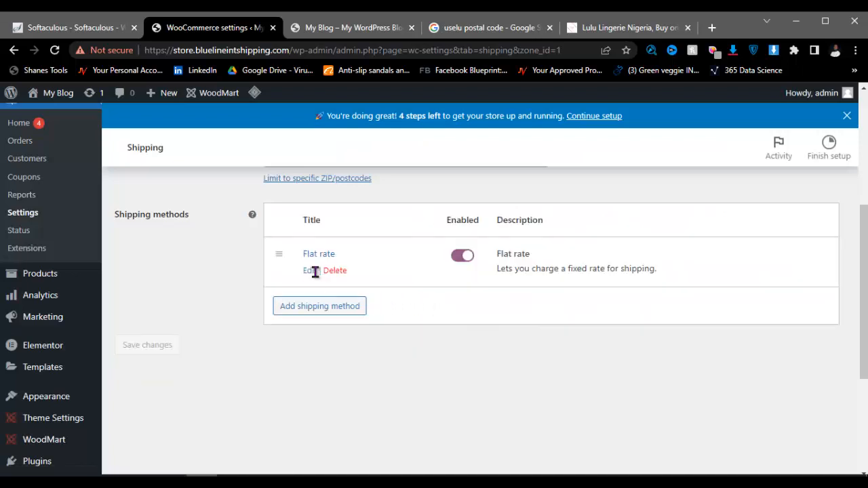
# Step: Set the Flat rate's tax status to None and its cost to 2000
pyautogui.click(311, 270)
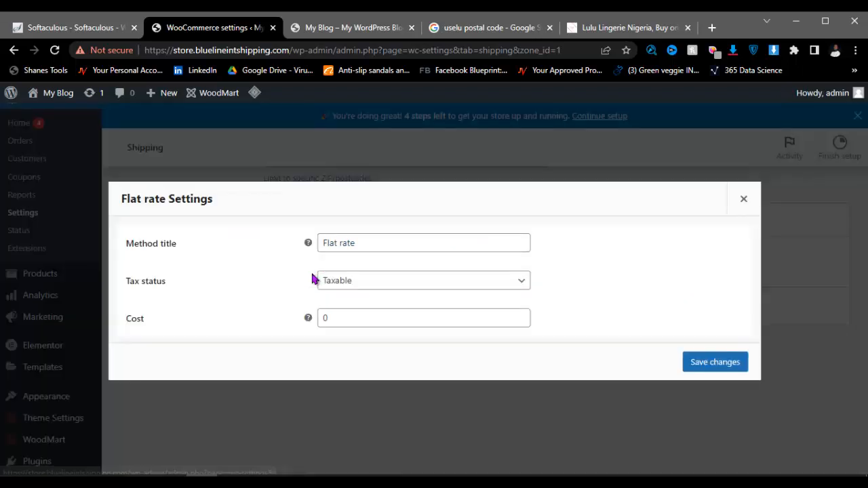
pyautogui.click(373, 285)
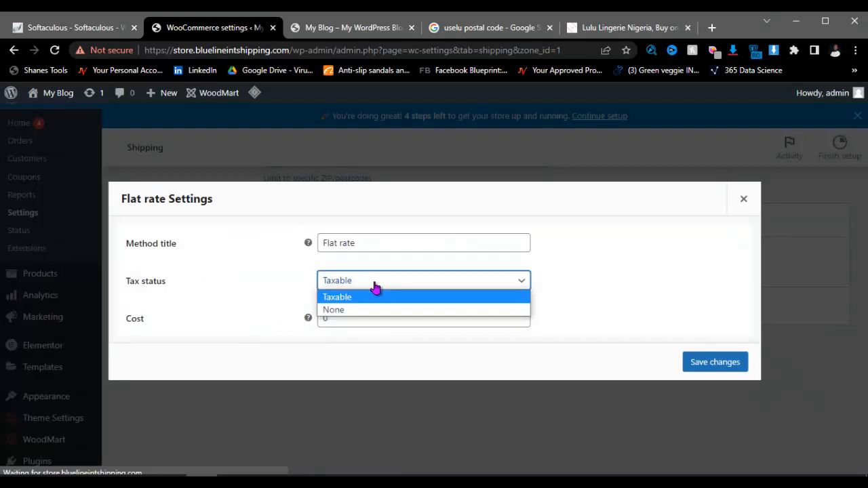
pyautogui.click(359, 310)
pyautogui.click(345, 322)
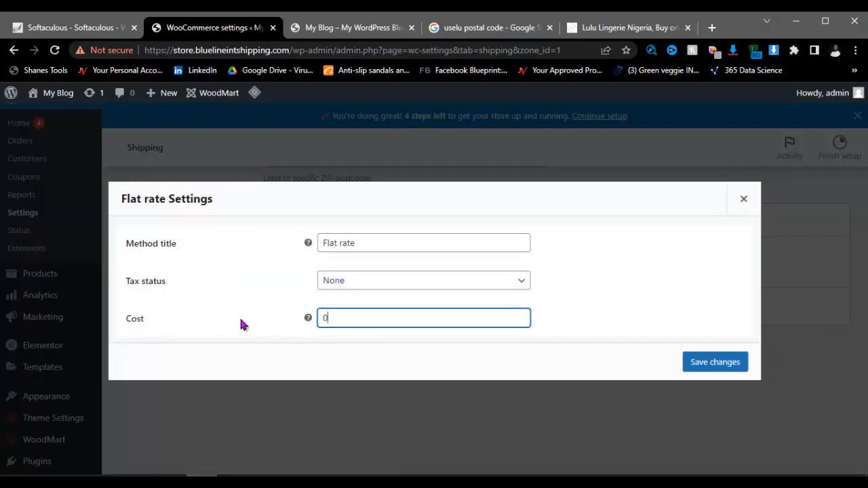
pyautogui.press('BackSpace')
pyautogui.write('2000')
# Step: Save the Flat rate settings and review East Zone's regions and enabled method
pyautogui.click(726, 370)
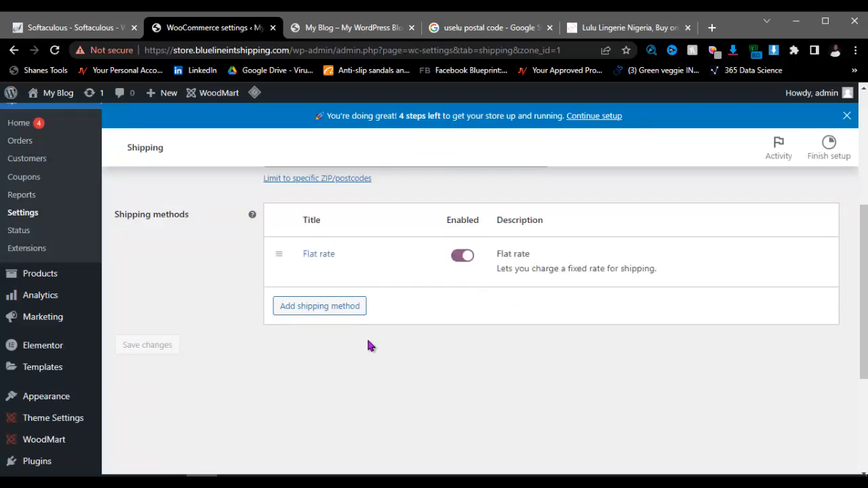
pyautogui.scroll(4, 400, 312)
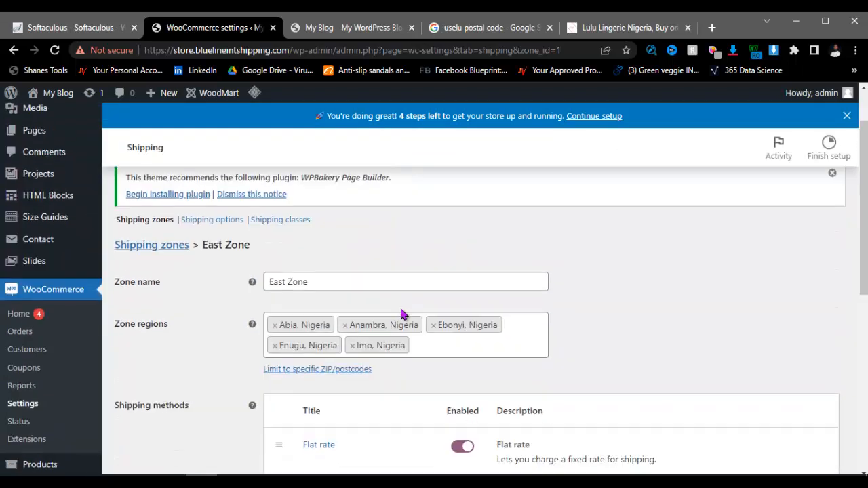
pyautogui.scroll(-2, 356, 296)
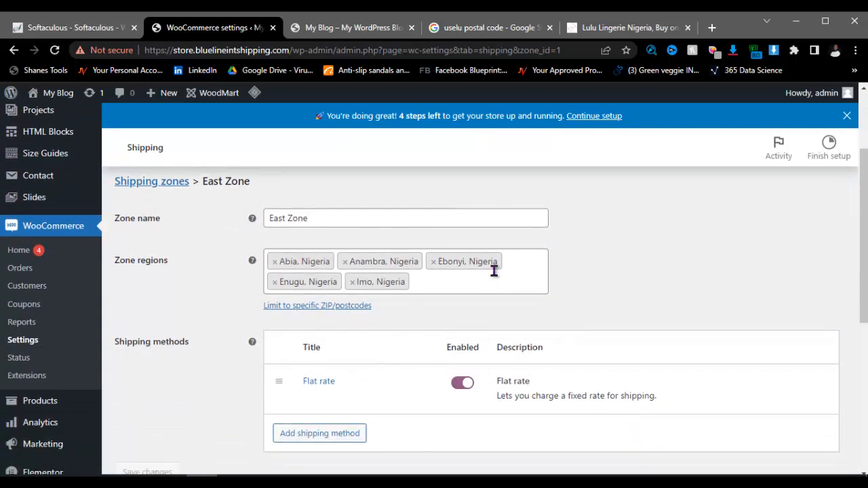
pyautogui.scroll(2, 299, 173)
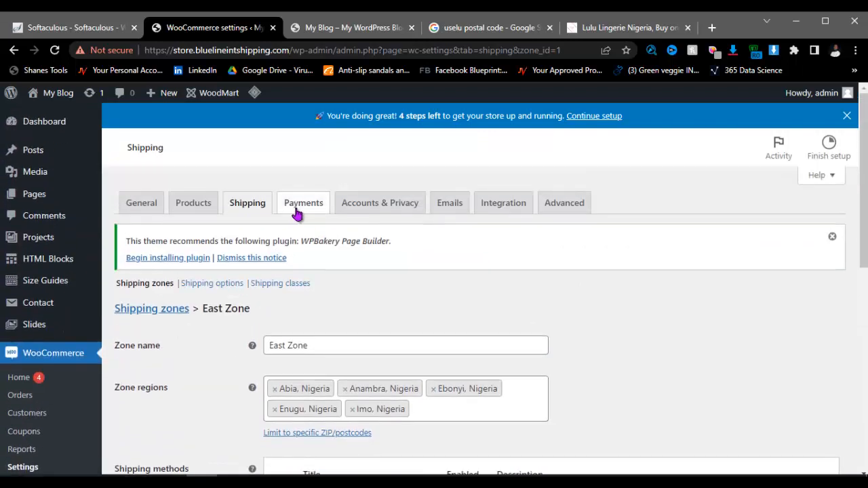
# Step: In Payments settings, start the Paystack setup from Recommended payment providers
pyautogui.click(301, 203)
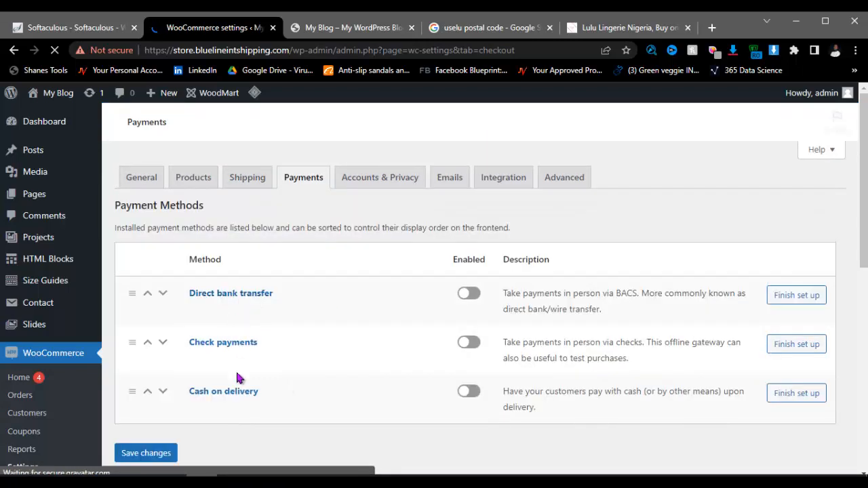
pyautogui.scroll(-1, 251, 288)
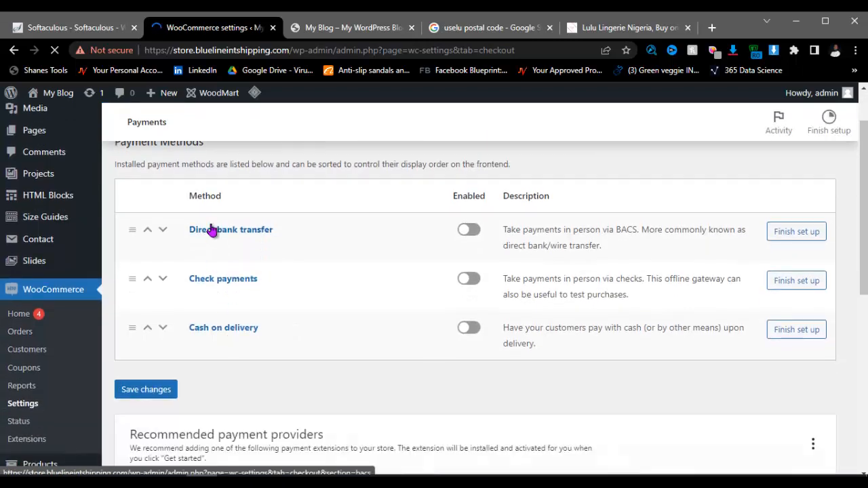
pyautogui.scroll(-3, 271, 312)
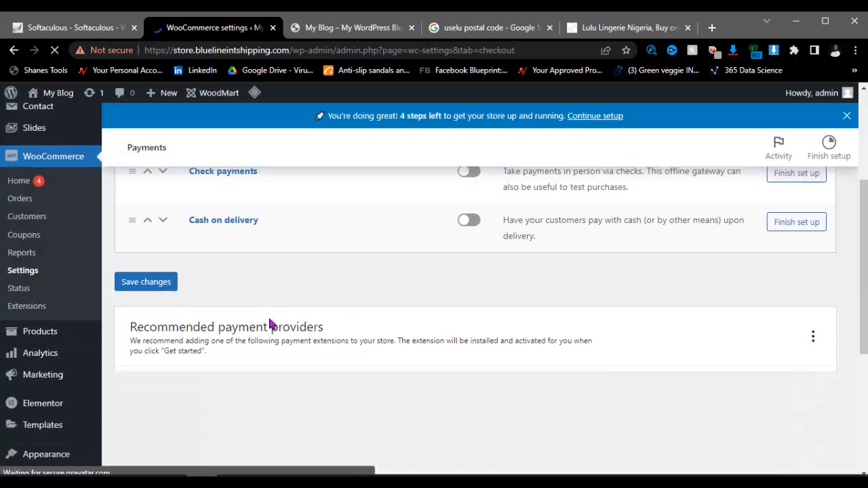
pyautogui.scroll(-1, 304, 317)
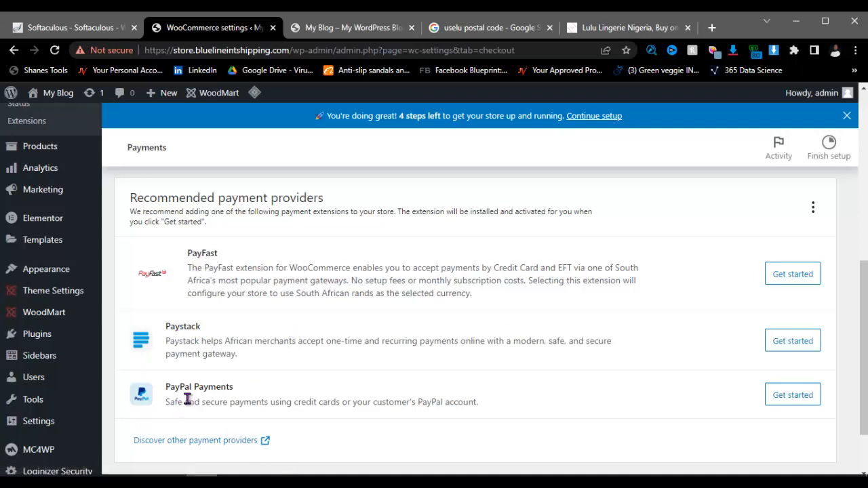
pyautogui.scroll(3, 332, 367)
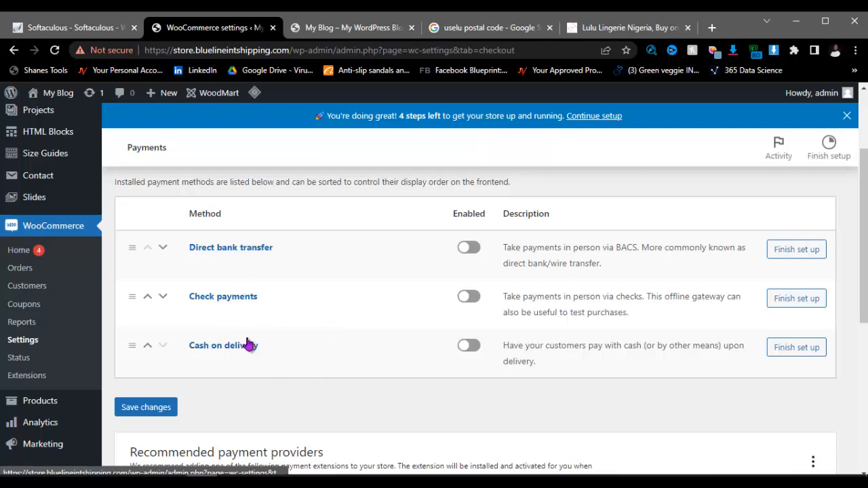
pyautogui.scroll(-4, 378, 349)
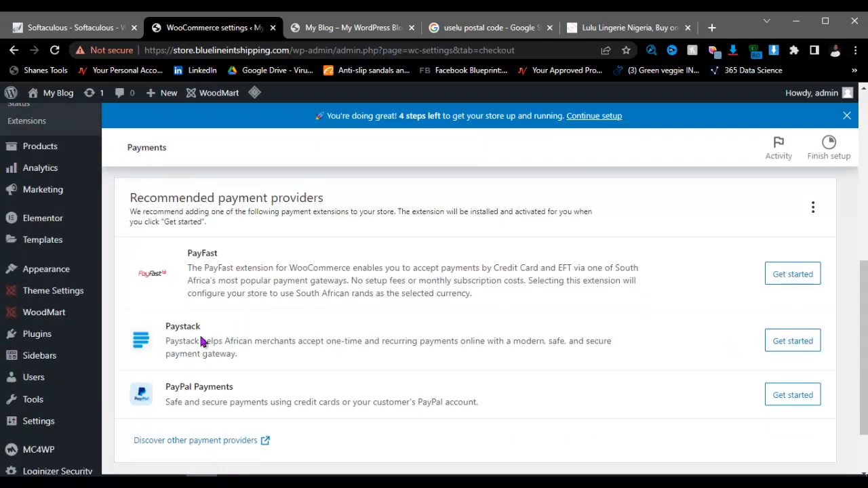
pyautogui.click(803, 345)
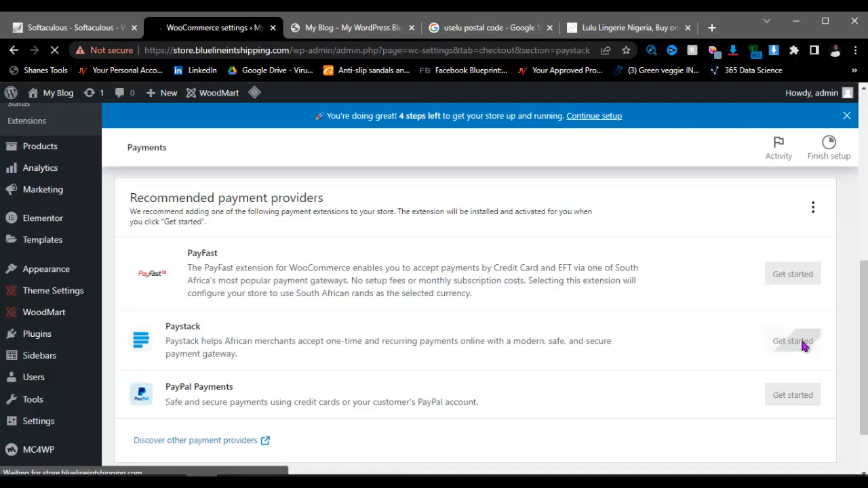
pyautogui.scroll(-3, 352, 407)
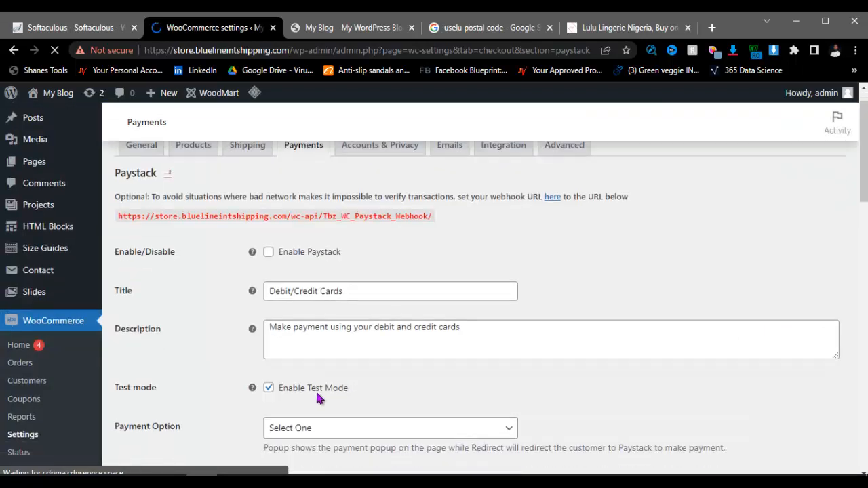
pyautogui.scroll(-3, 316, 280)
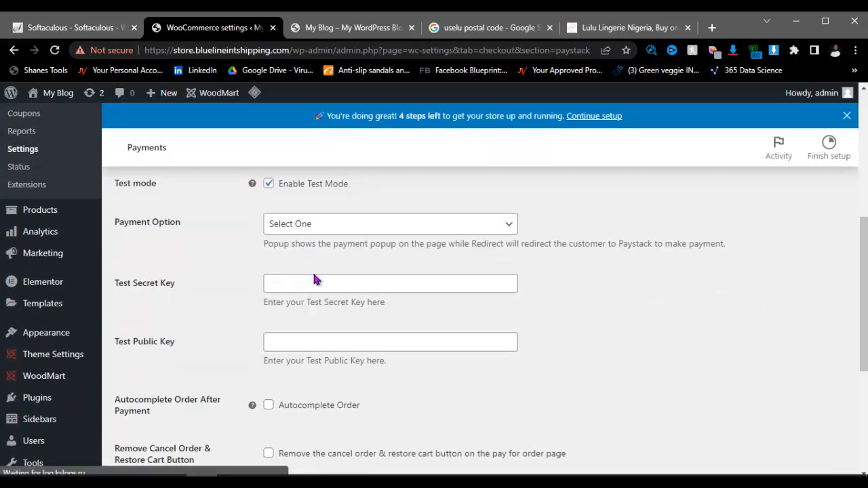
pyautogui.scroll(3, 314, 277)
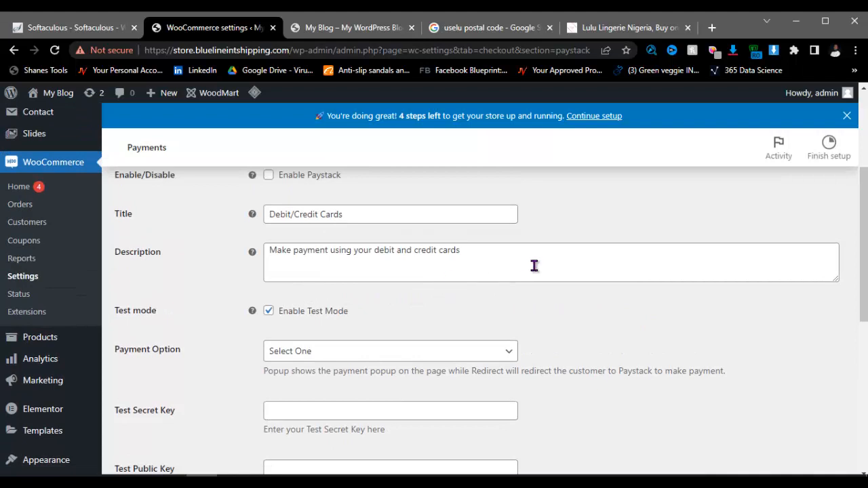
pyautogui.scroll(3, 535, 251)
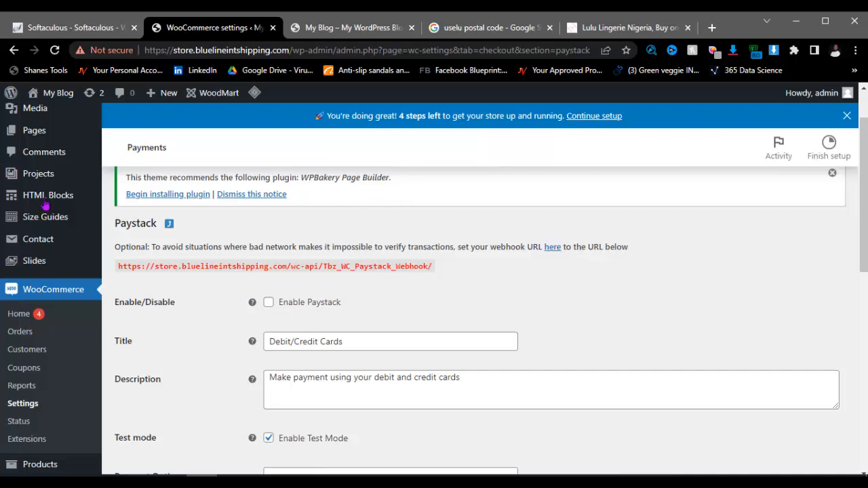
pyautogui.scroll(-8, 45, 205)
pyautogui.moveTo(40, 323)
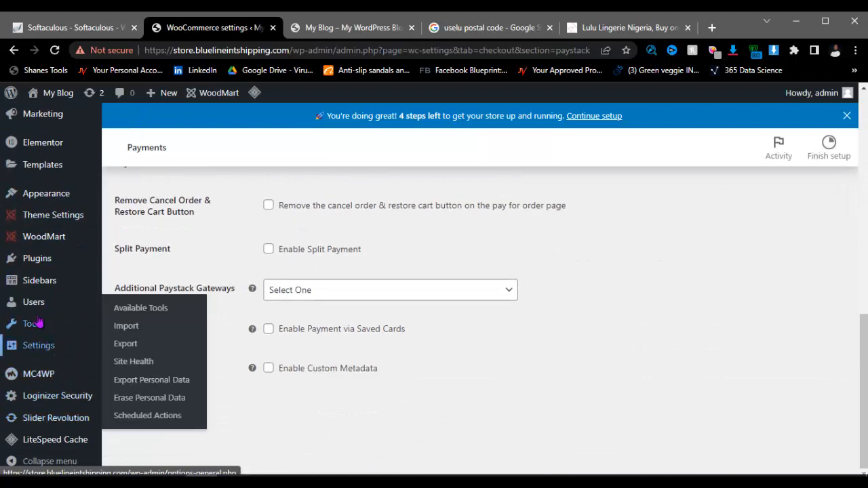
pyautogui.moveTo(39, 346)
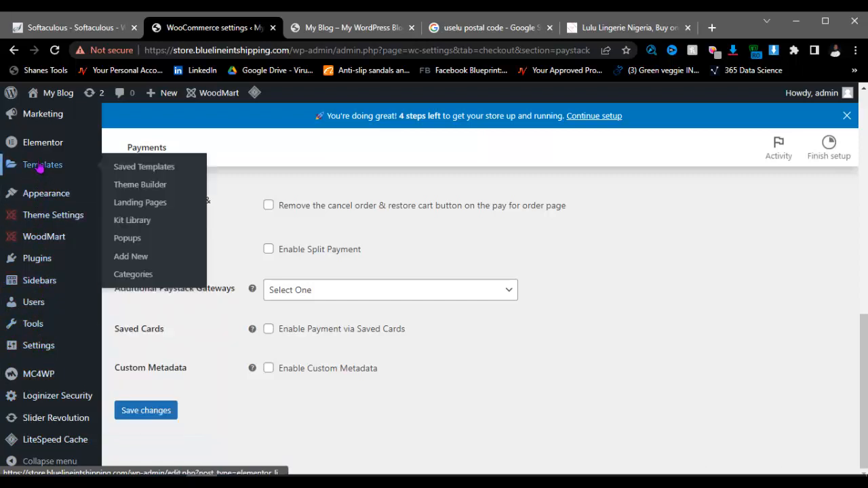
pyautogui.moveTo(44, 152)
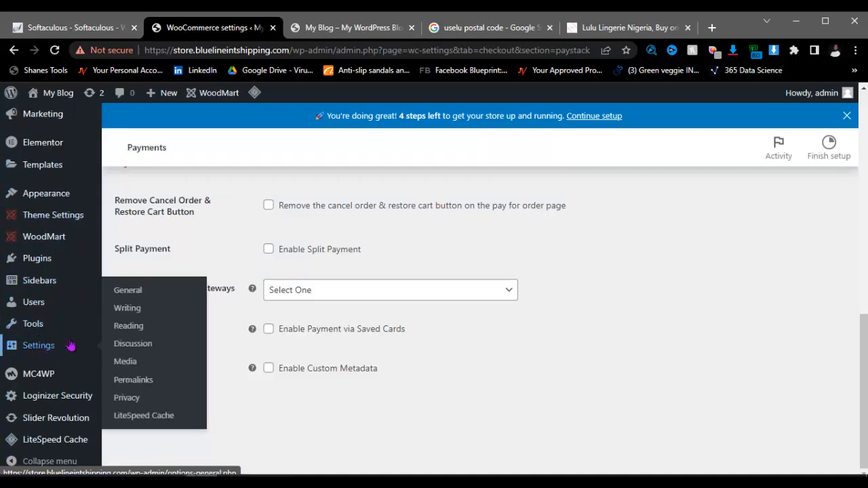
pyautogui.scroll(10, 339, 224)
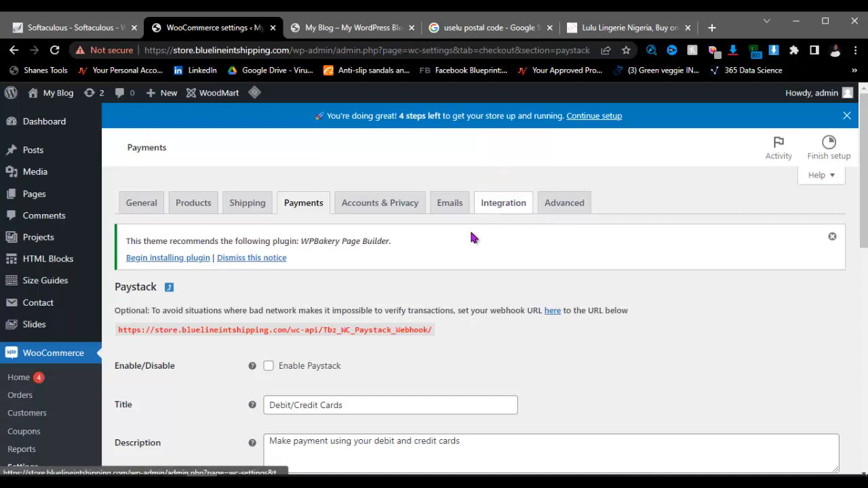
pyautogui.scroll(-5, 470, 230)
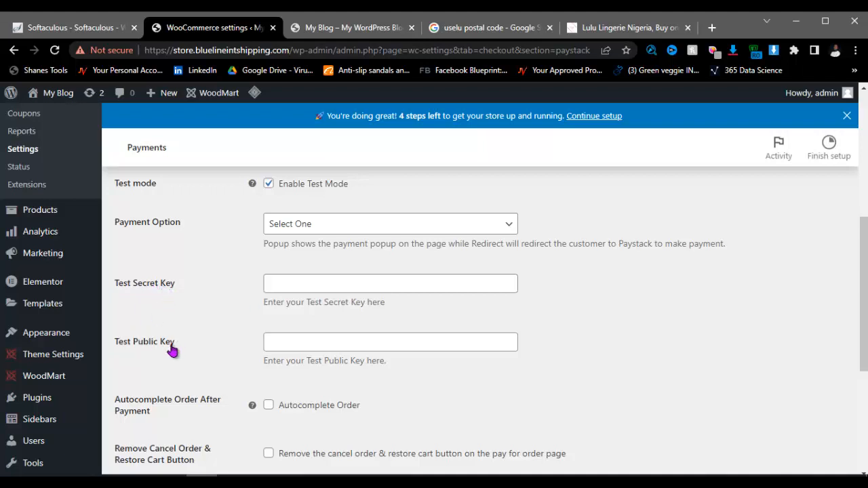
pyautogui.scroll(2, 242, 274)
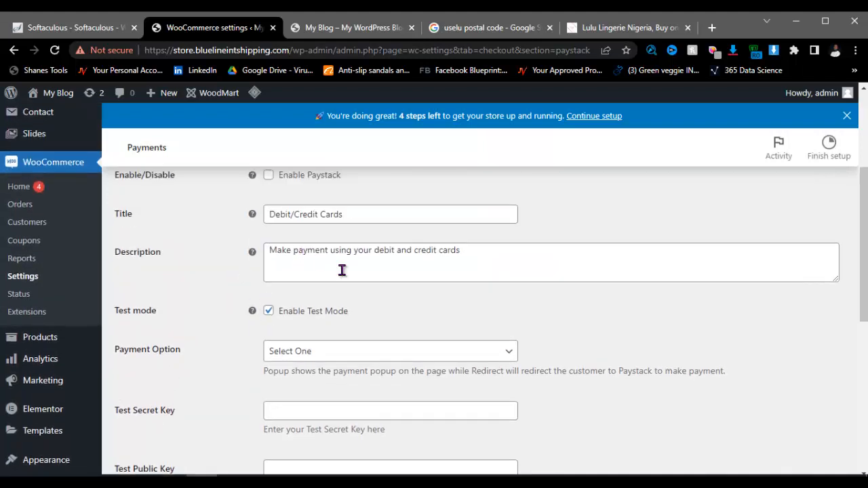
pyautogui.scroll(1, 633, 248)
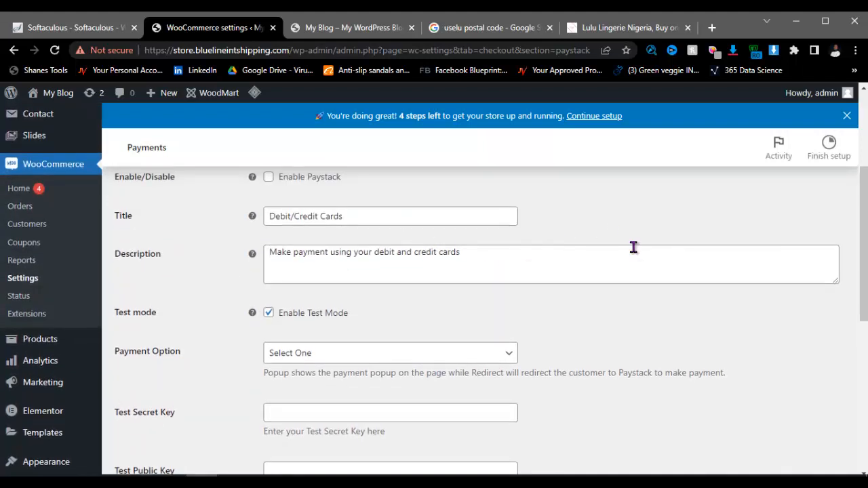
pyautogui.scroll(3, 633, 248)
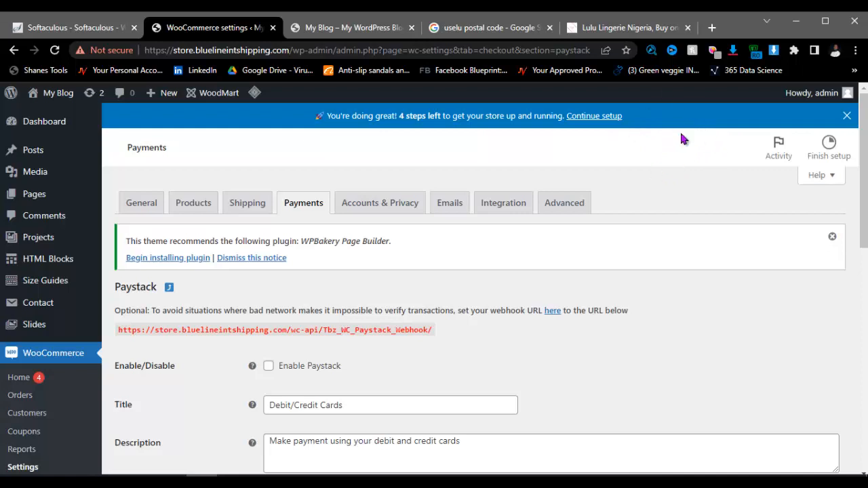
pyautogui.scroll(-5, 307, 271)
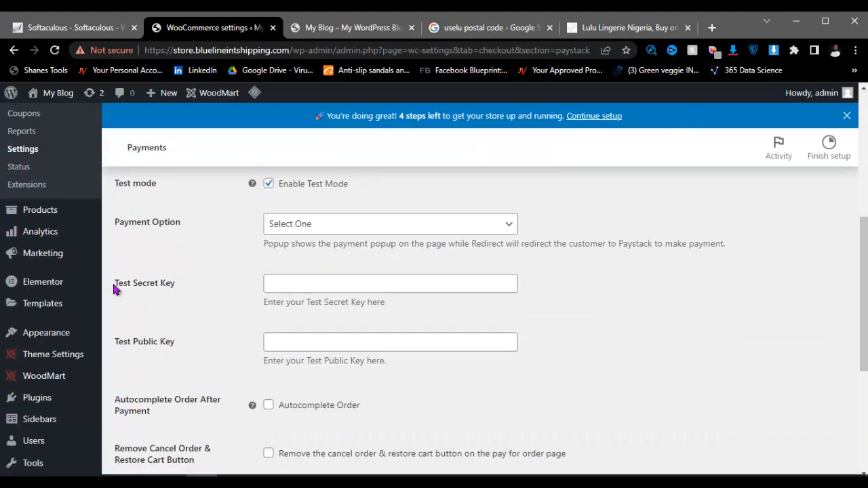
# Step: Untick Paystack's Enable Test Mode, then head back to the Payments list
pyautogui.click(268, 184)
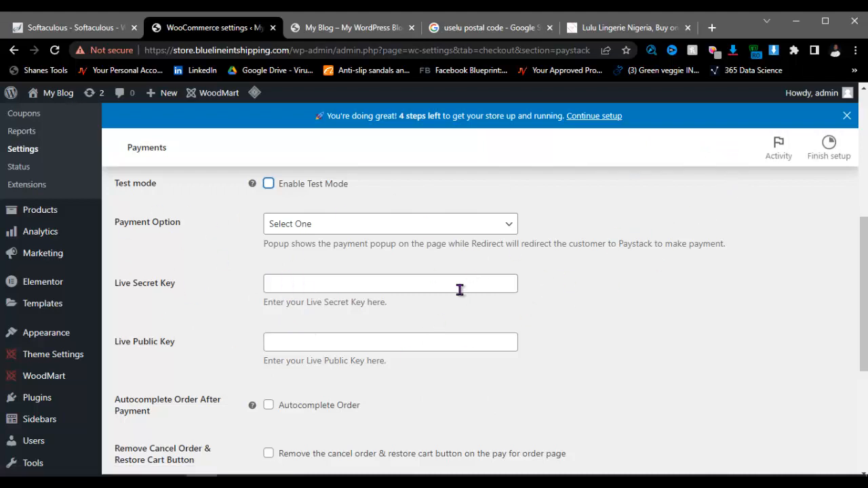
pyautogui.scroll(-4, 459, 288)
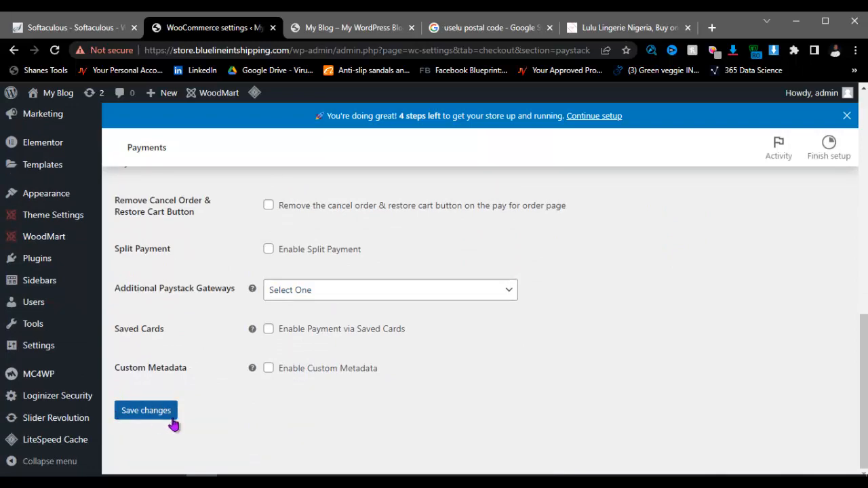
pyautogui.scroll(1, 352, 418)
pyautogui.scroll(10, 352, 418)
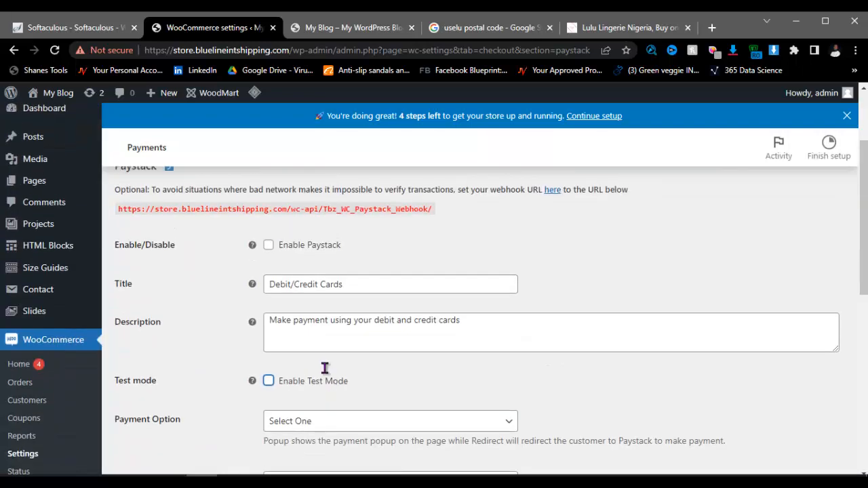
pyautogui.click(310, 203)
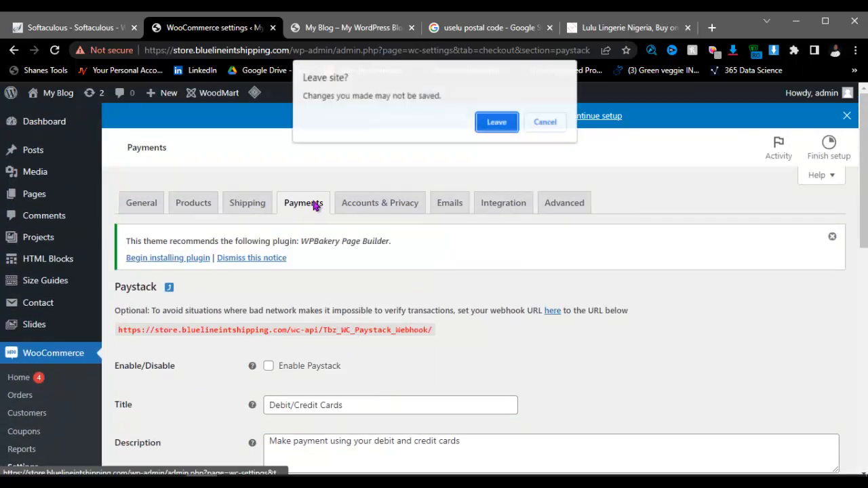
# Step: Leave without saving Paystack changes and switch Direct bank transfer to Enabled
pyautogui.click(497, 123)
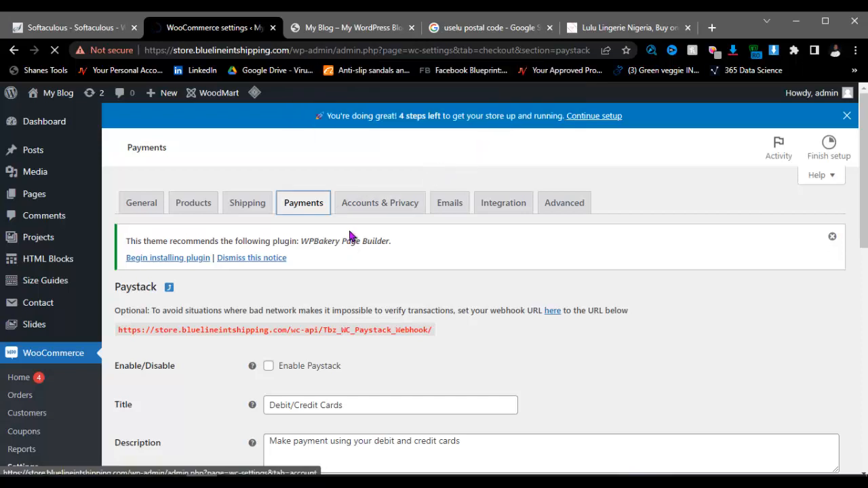
pyautogui.scroll(-2, 372, 302)
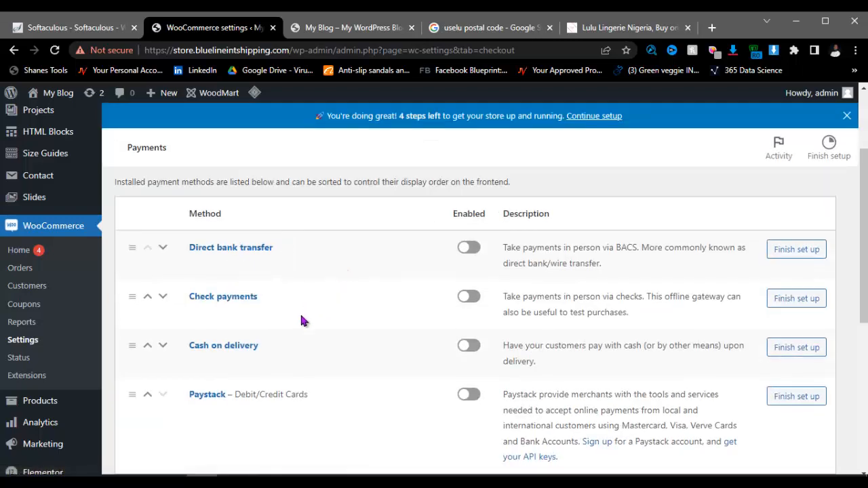
pyautogui.click(467, 248)
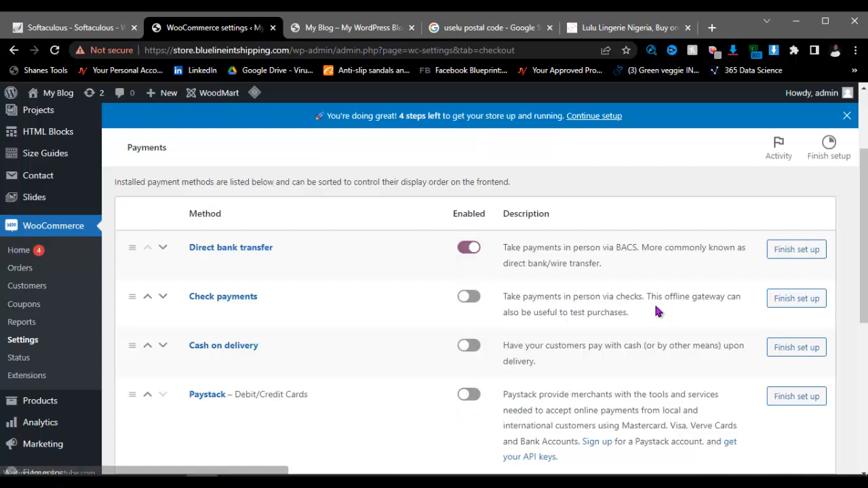
pyautogui.click(793, 251)
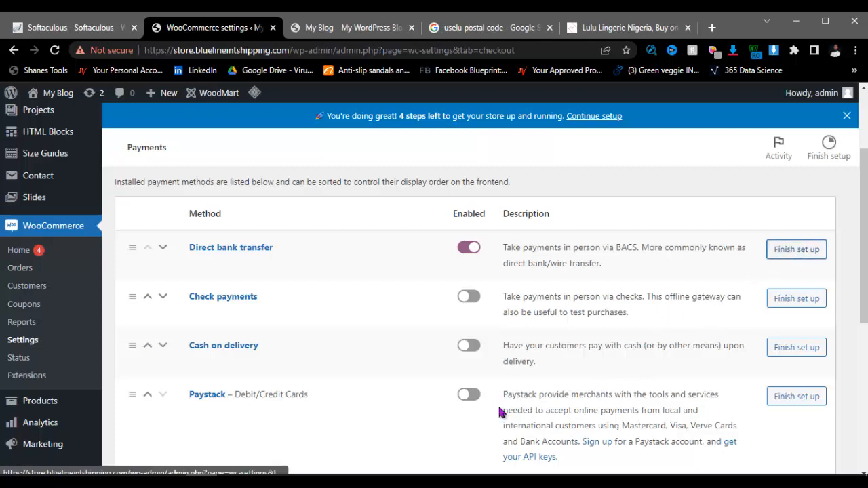
# Step: Go through Direct bank transfer's instructions and account fields, save them, then open Accounts & Privacy
pyautogui.click(784, 257)
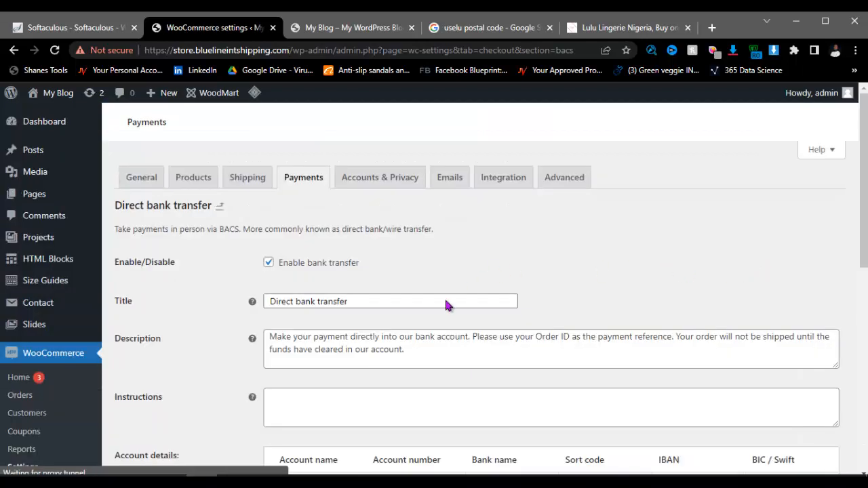
pyautogui.scroll(-2, 445, 303)
pyautogui.scroll(1, 285, 250)
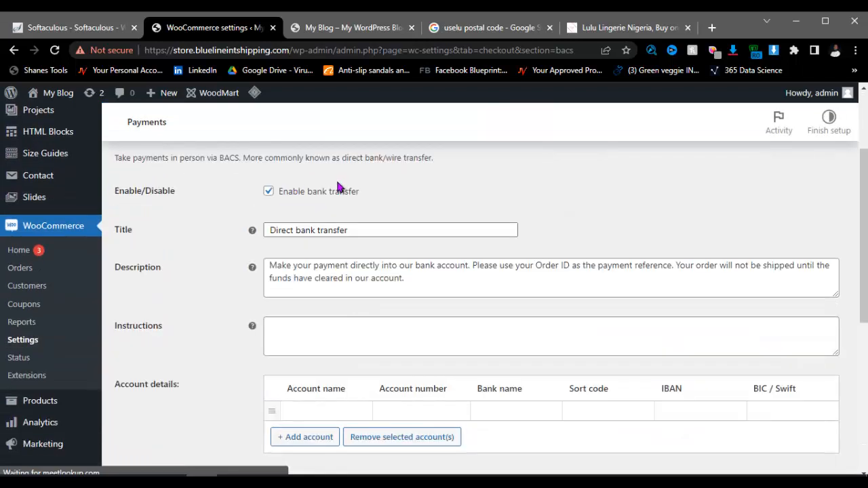
pyautogui.scroll(-1, 319, 339)
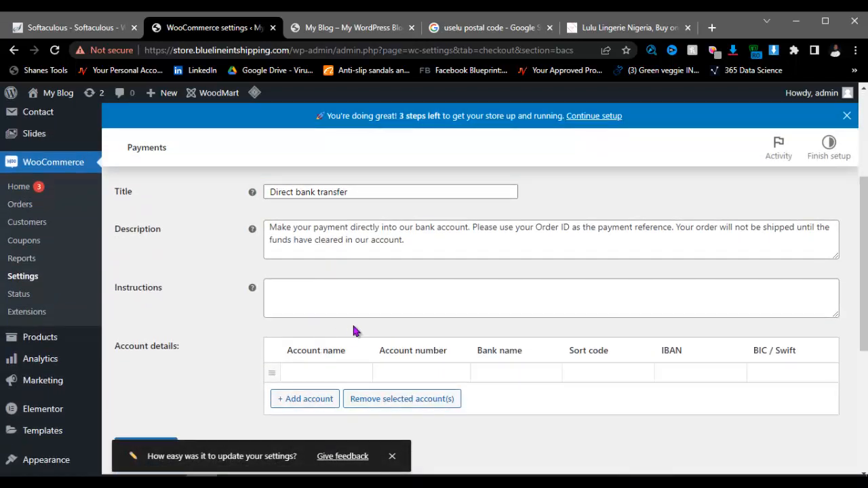
pyautogui.click(291, 297)
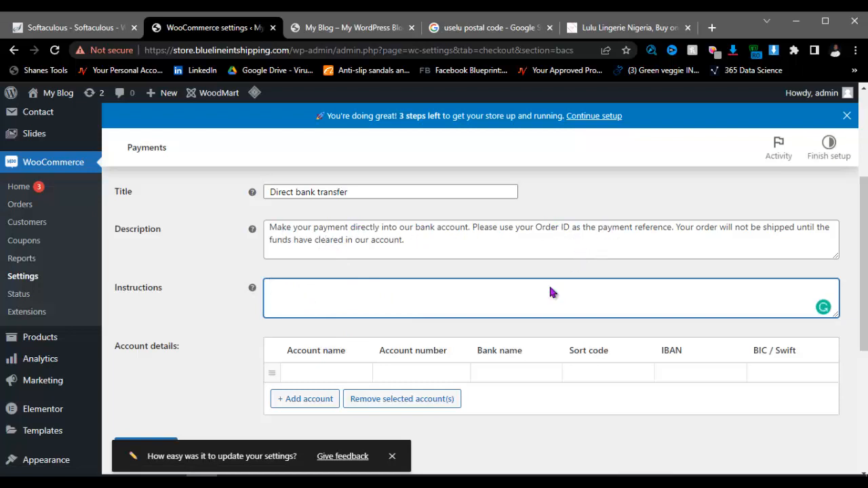
pyautogui.scroll(-2, 550, 292)
pyautogui.click(309, 248)
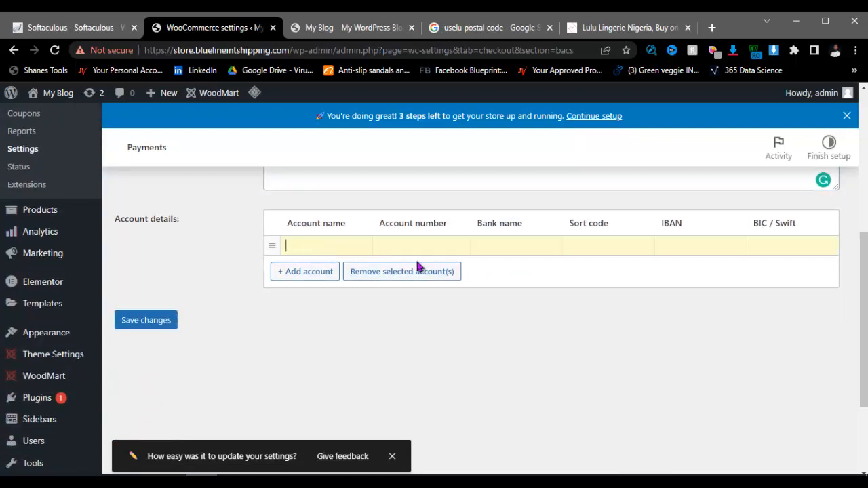
pyautogui.click(436, 246)
pyautogui.click(325, 246)
pyautogui.click(423, 248)
pyautogui.click(534, 250)
pyautogui.click(148, 325)
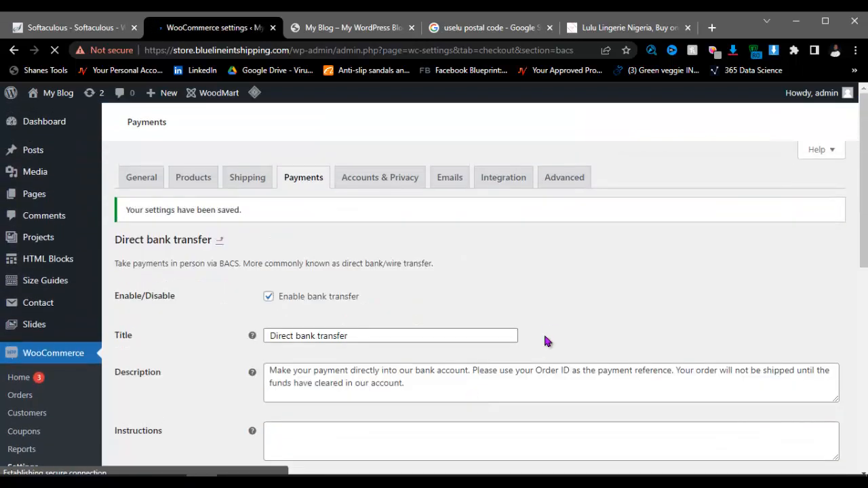
pyautogui.click(379, 185)
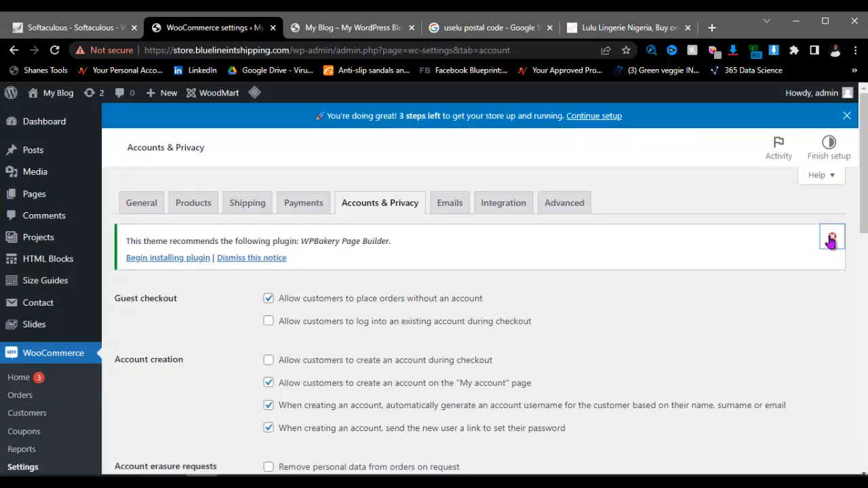
# Step: Dismiss the WPBakery Page Builder notice and review the Accounts & Privacy settings allowing guest checkout
pyautogui.click(830, 236)
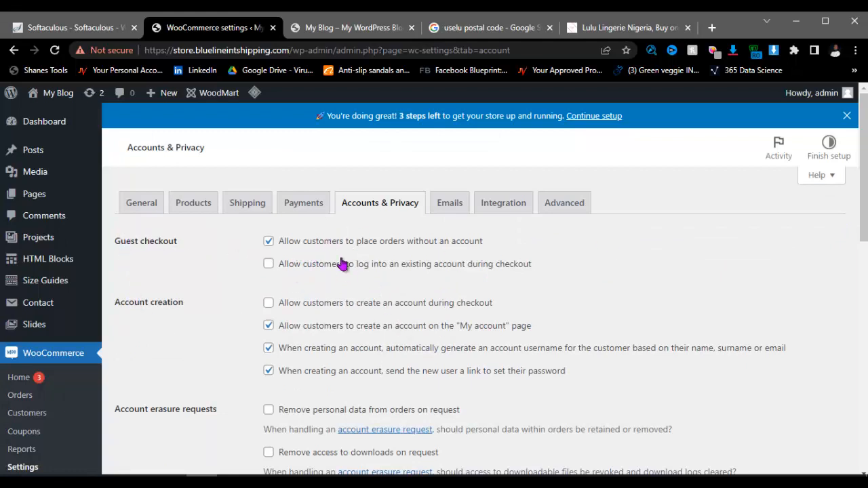
pyautogui.scroll(-3, 428, 277)
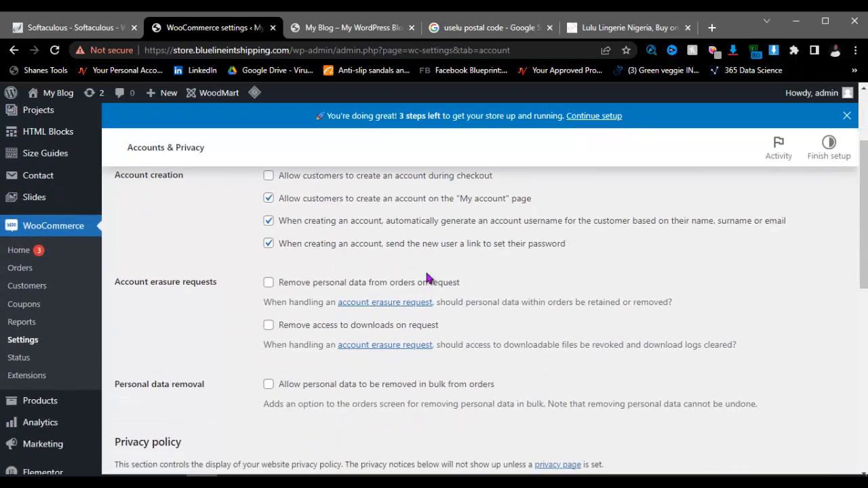
pyautogui.scroll(3, 417, 284)
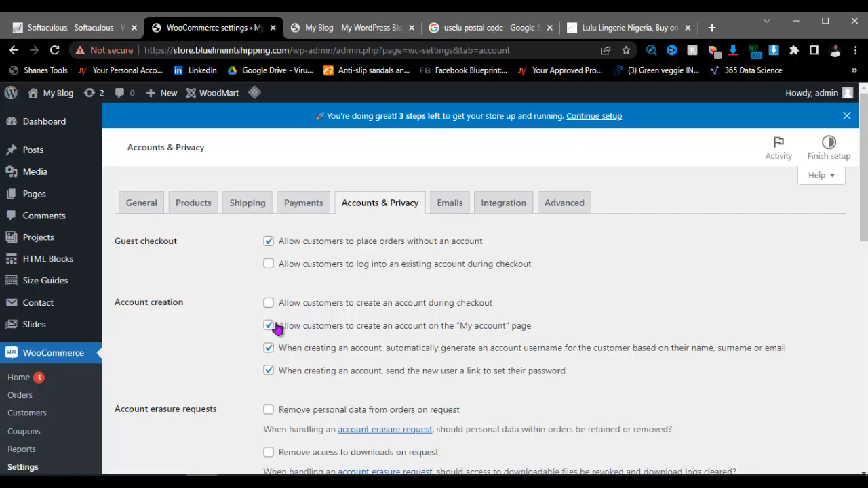
# Step: Save the WooCommerce Accounts & Privacy settings and move on to the Emails settings
pyautogui.scroll(-2, 296, 417)
pyautogui.scroll(-10, 295, 417)
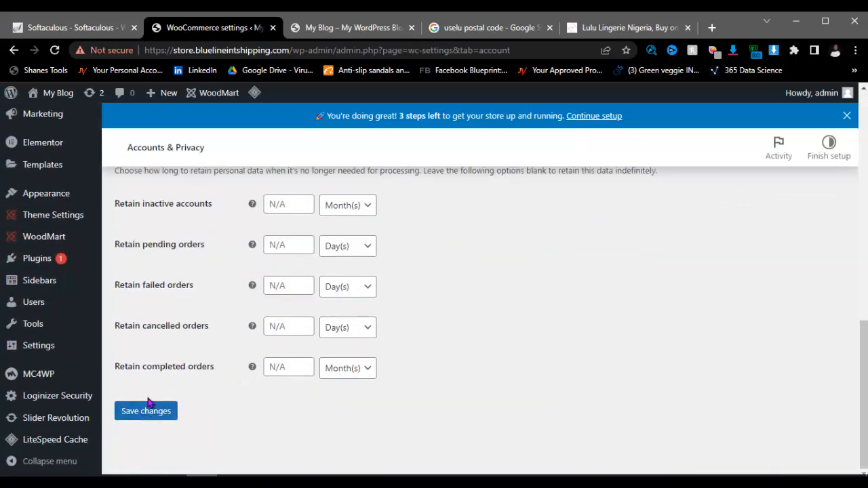
pyautogui.click(148, 413)
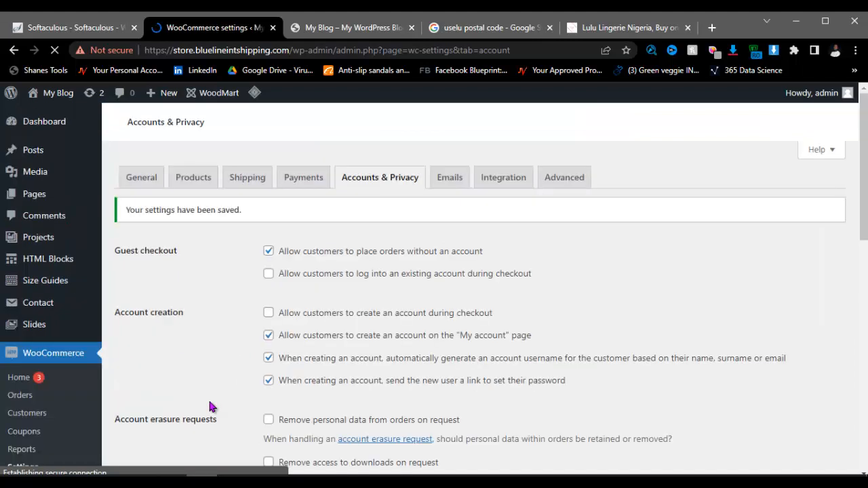
pyautogui.click(447, 184)
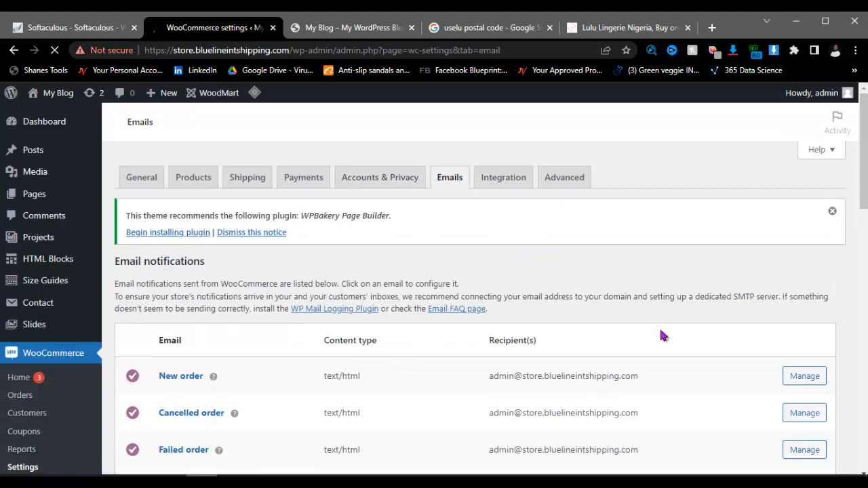
# Step: Open the New order email settings and edit its recipient and additional content
pyautogui.scroll(-2, 364, 356)
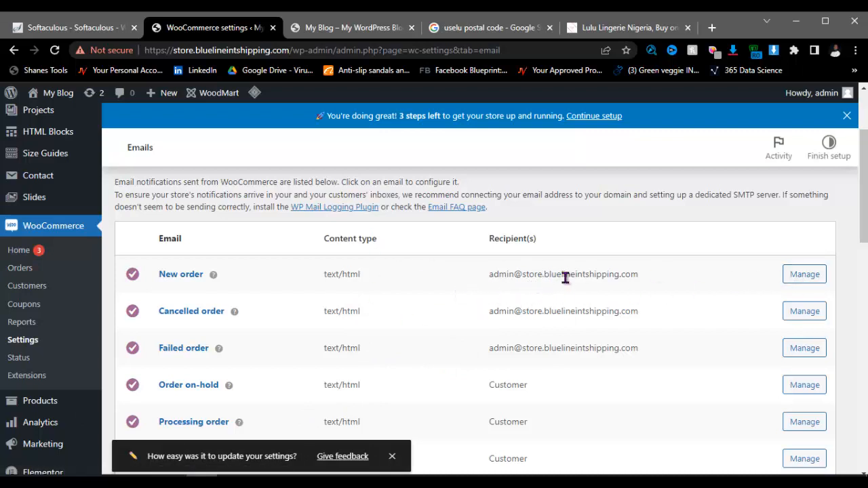
pyautogui.click(806, 279)
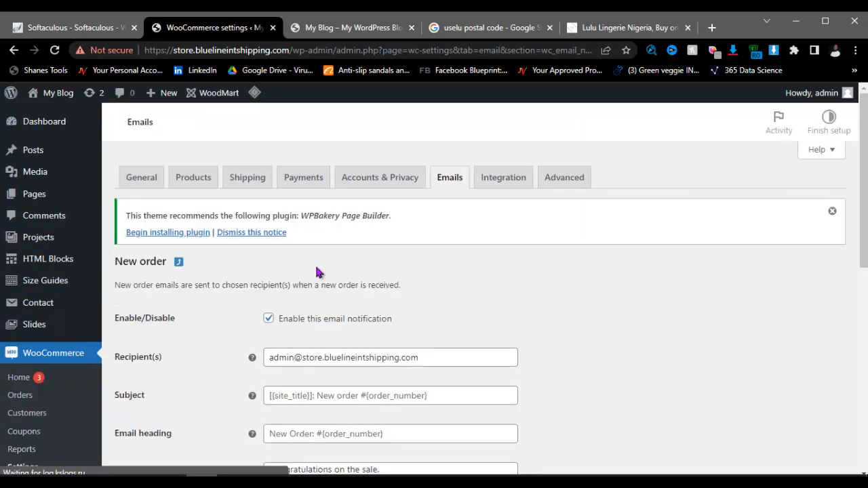
pyautogui.scroll(-1, 373, 329)
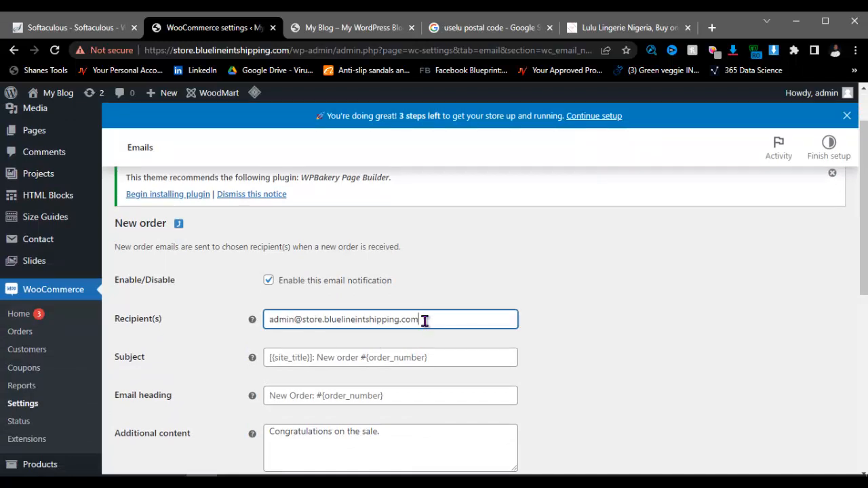
pyautogui.moveTo(424, 321); pyautogui.dragTo(333, 319)
pyautogui.scroll(-2, 427, 324)
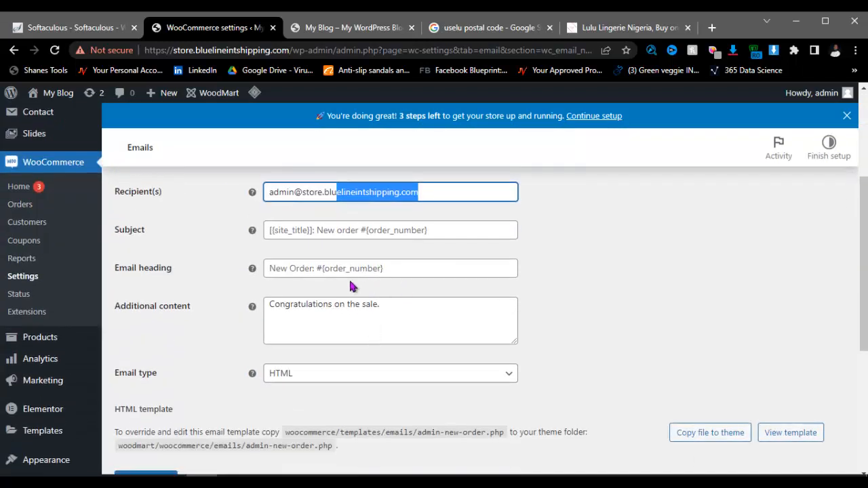
pyautogui.click(394, 306)
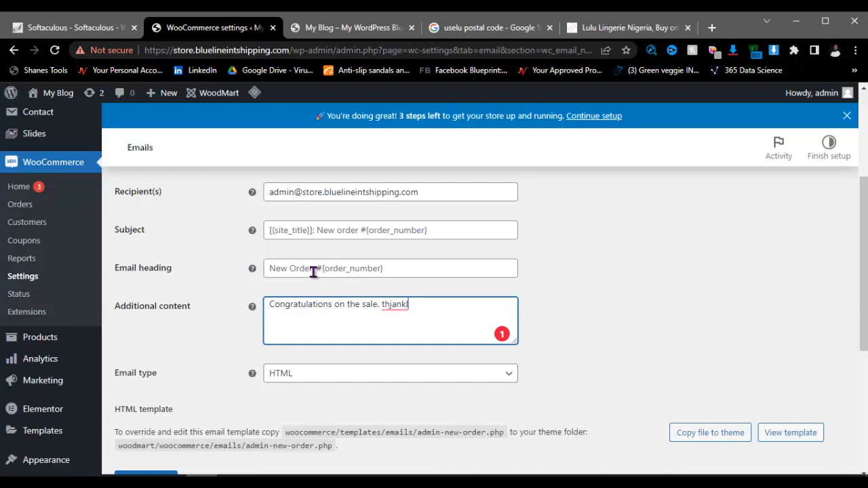
# Step: Review the New order settings, then head for Integration, triggering the unsaved-changes prompt
pyautogui.scroll(3, 366, 291)
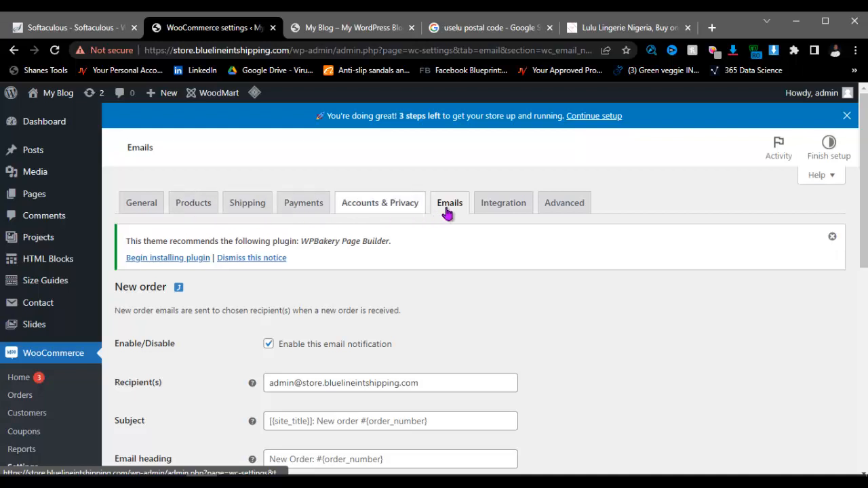
pyautogui.scroll(-1, 561, 292)
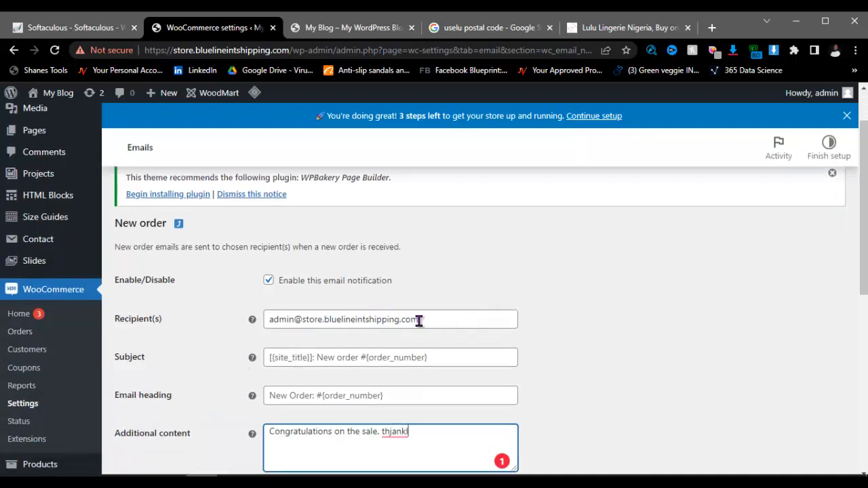
pyautogui.scroll(-5, 588, 321)
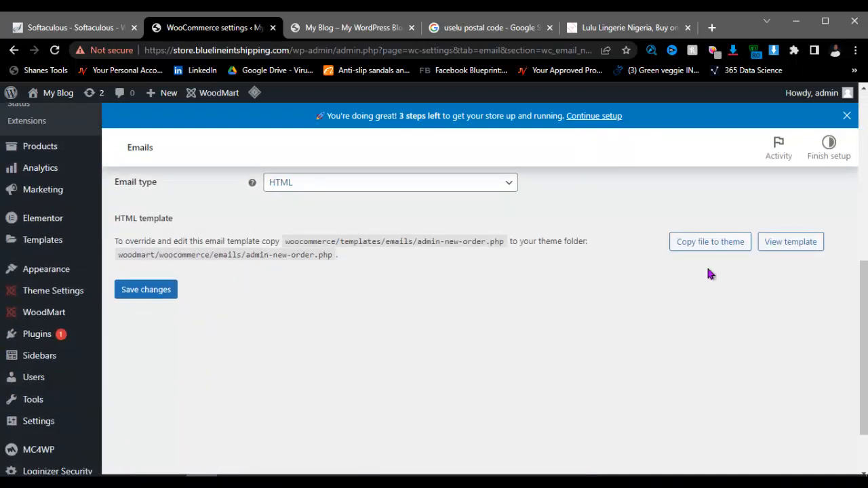
pyautogui.scroll(1, 709, 273)
pyautogui.scroll(5, 614, 278)
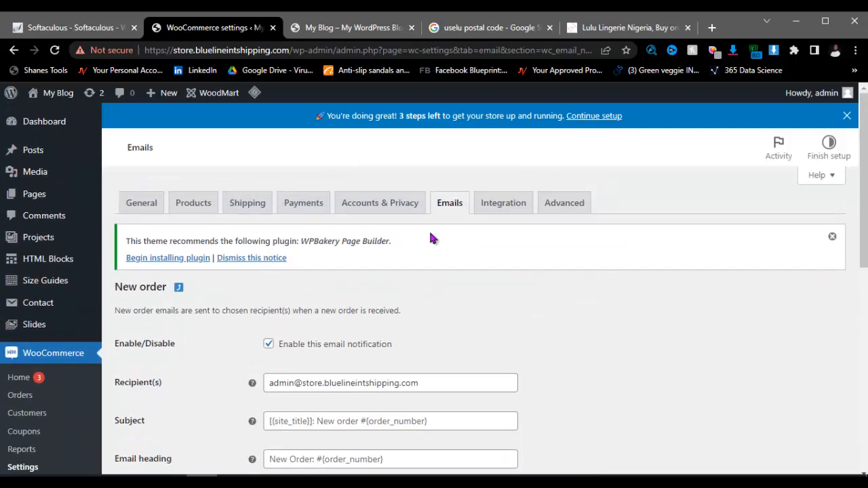
pyautogui.click(509, 204)
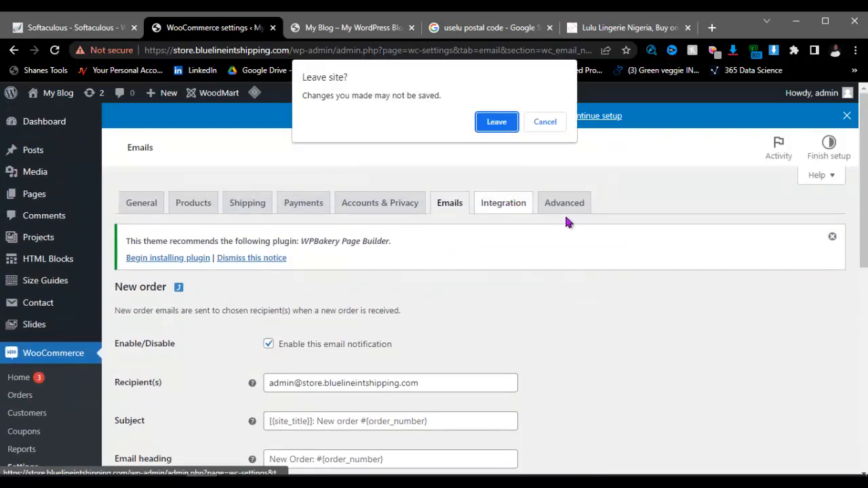
# Step: Discard the email edits, view the Advanced settings and check the Notepad step list
pyautogui.click(496, 122)
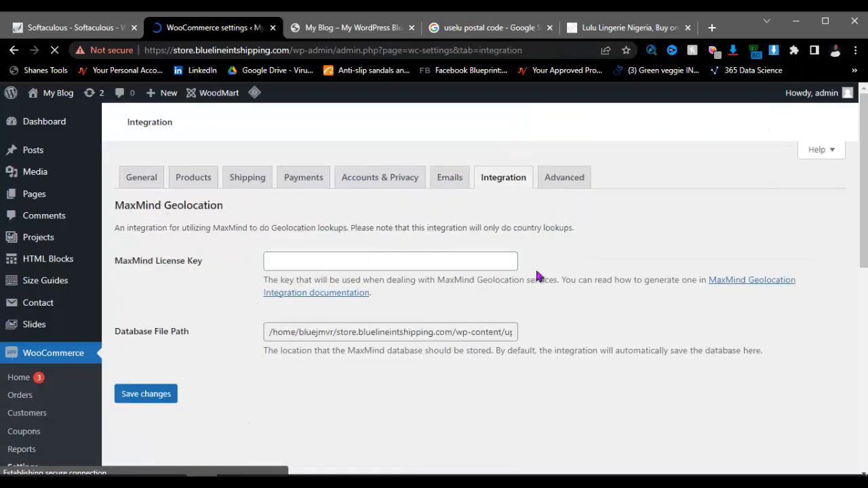
pyautogui.click(557, 184)
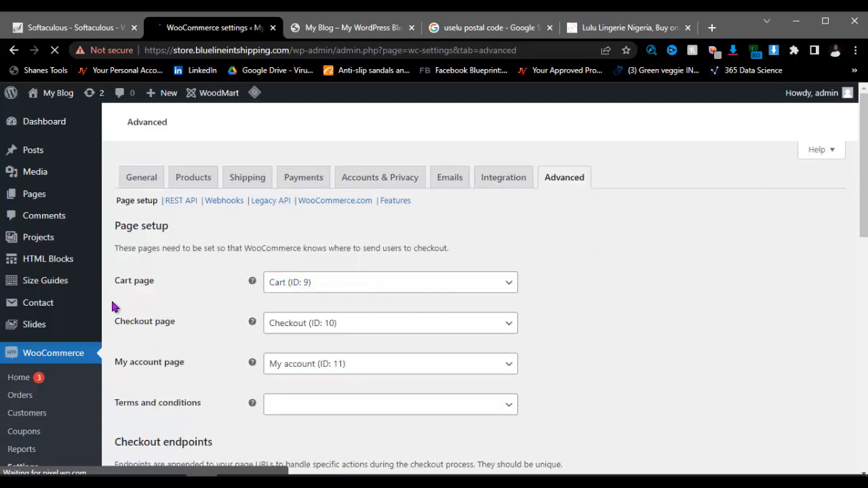
pyautogui.click(389, 481)
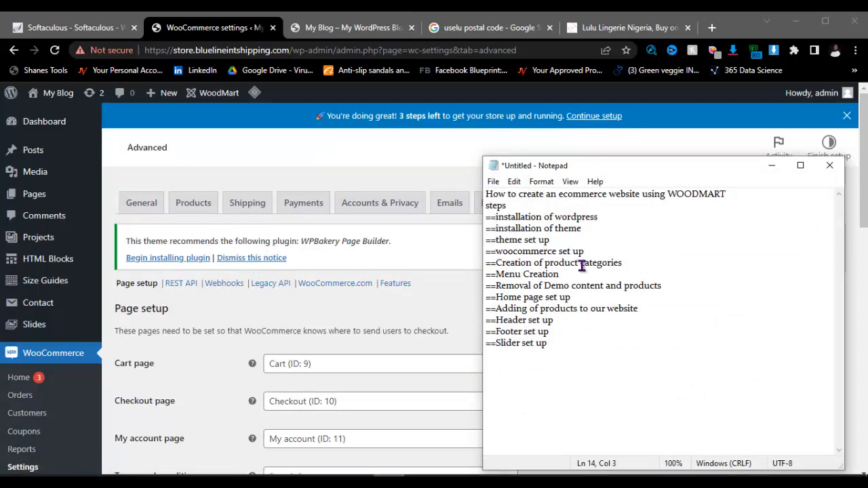
pyautogui.click(771, 165)
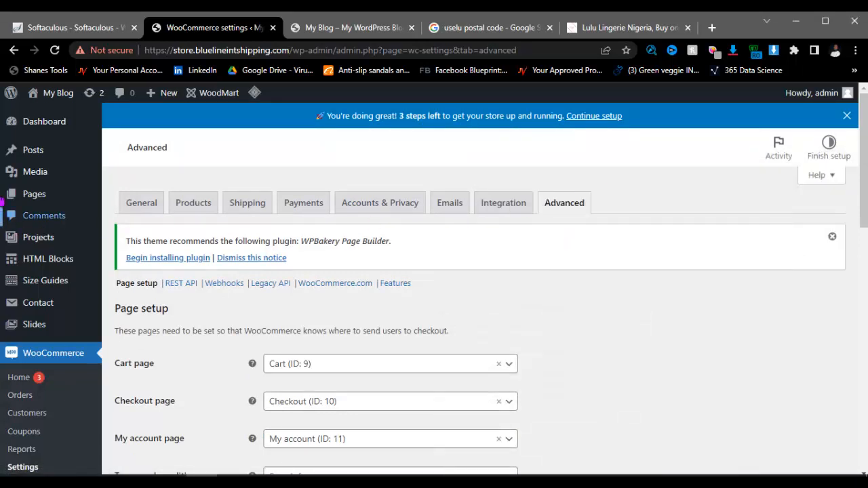
# Step: Open Products > Categories, then switch to the Lulu Lingerie shop tab
pyautogui.moveTo(52, 263)
pyautogui.scroll(-5, 52, 272)
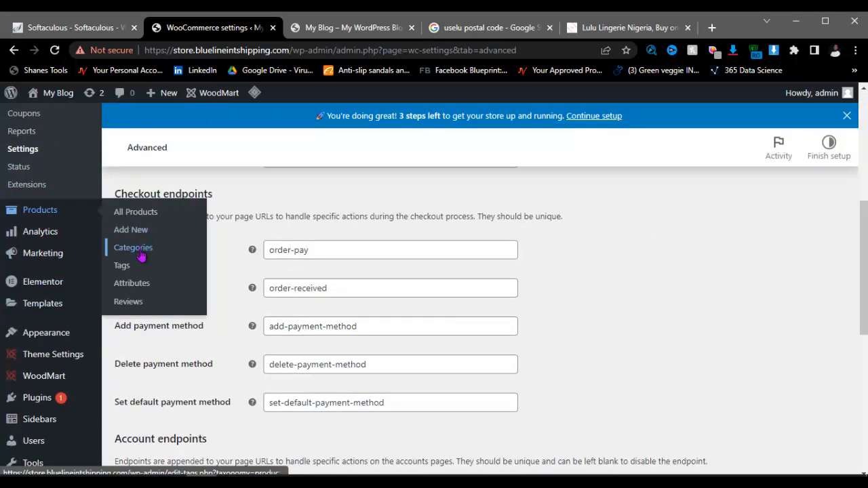
pyautogui.click(140, 252)
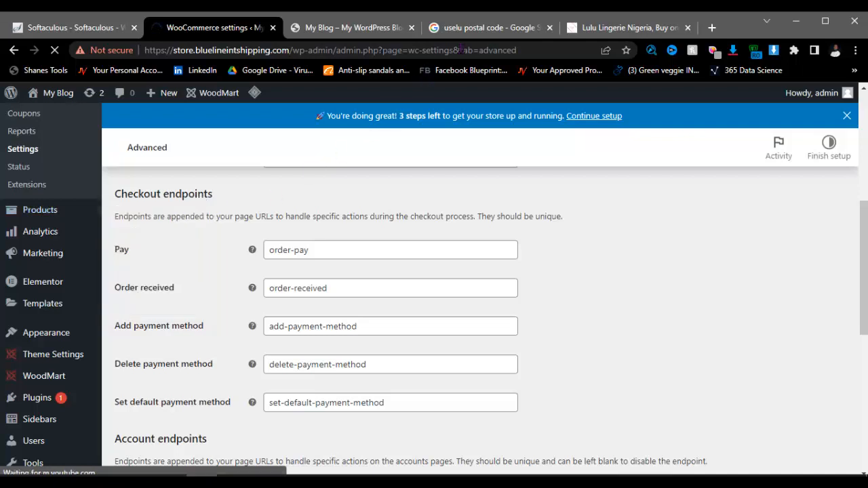
pyautogui.click(605, 27)
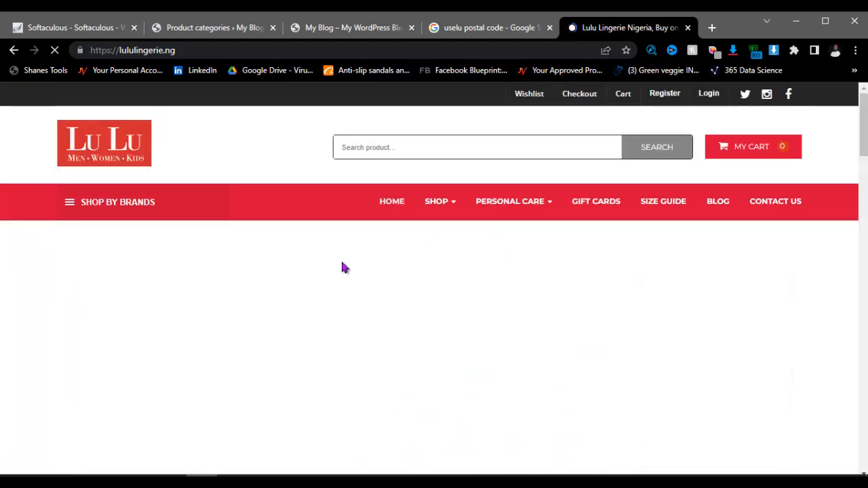
# Step: Browse lululingerie.ng's category tiles and favourite products, then return to Product categories
pyautogui.scroll(-10, 537, 287)
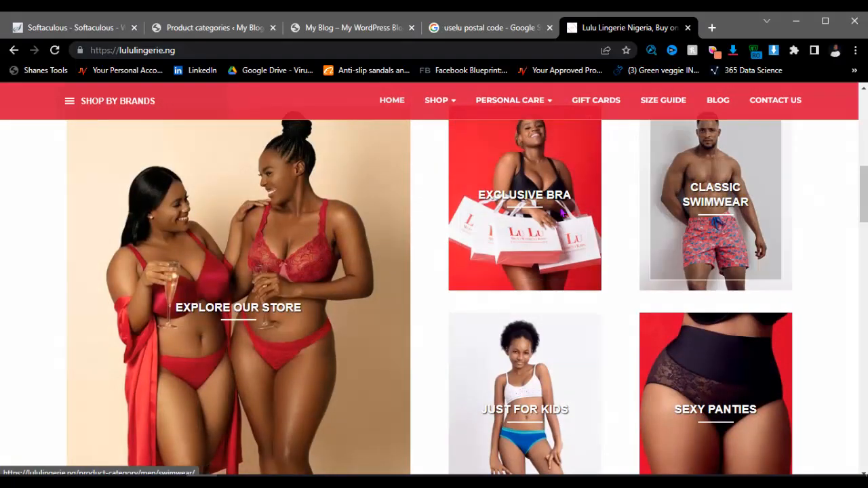
pyautogui.scroll(-2, 237, 280)
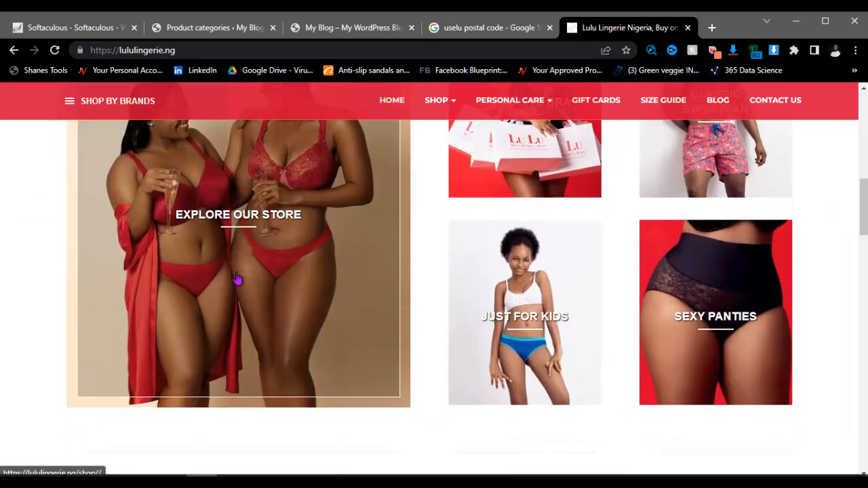
pyautogui.scroll(2, 204, 255)
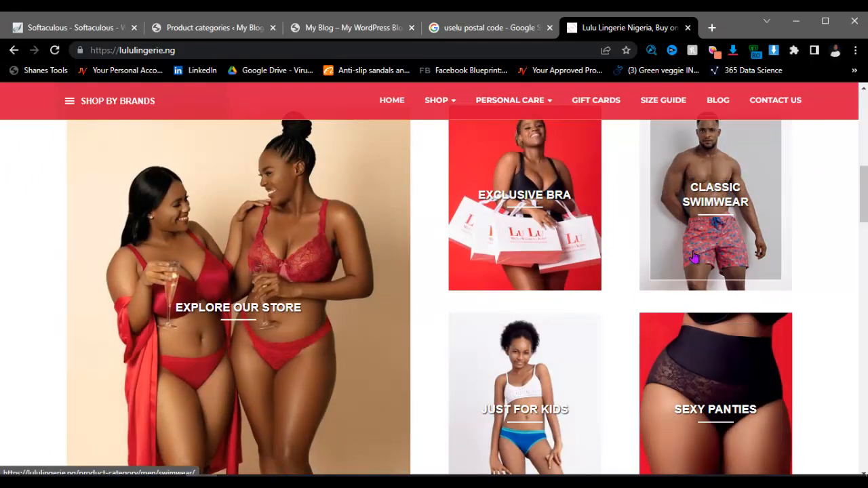
pyautogui.scroll(-6, 420, 271)
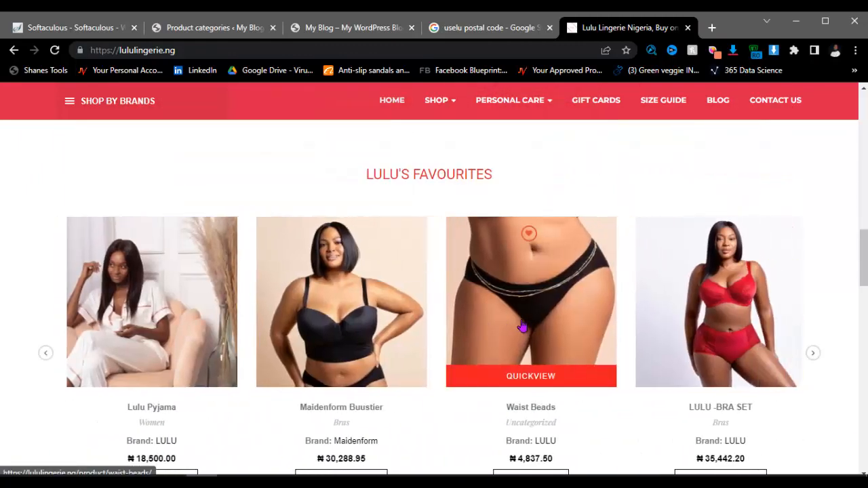
pyautogui.scroll(-5, 525, 349)
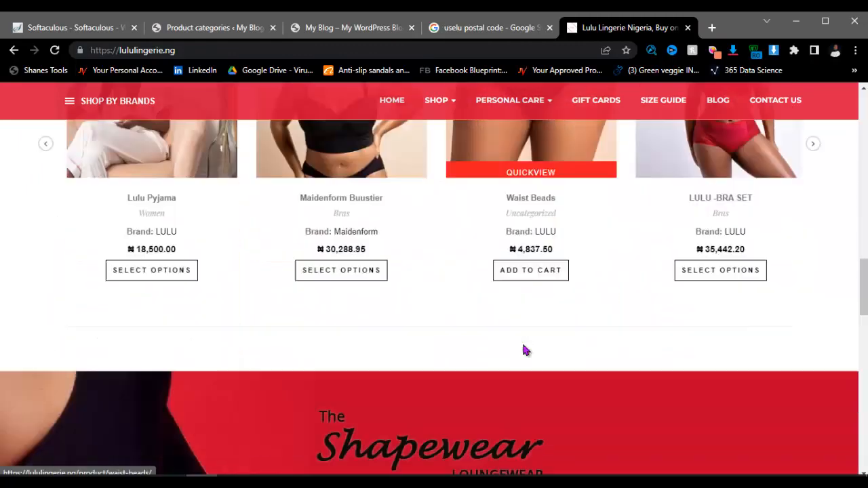
pyautogui.scroll(4, 404, 334)
pyautogui.scroll(10, 403, 334)
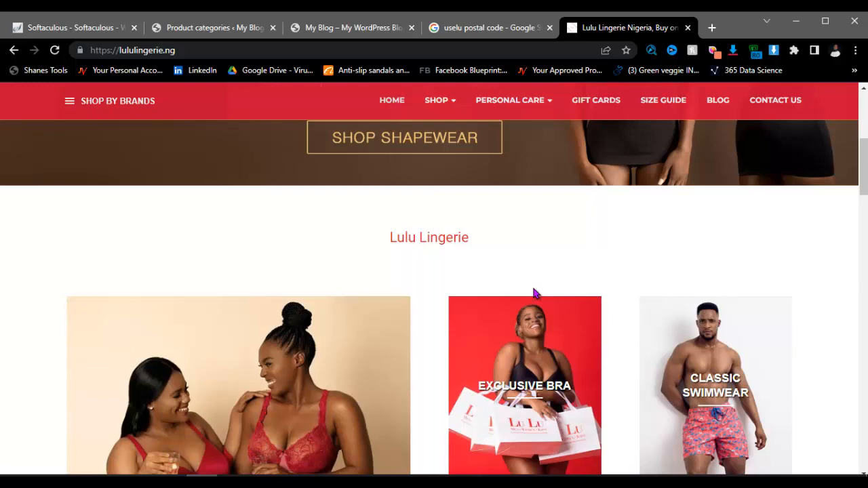
pyautogui.click(204, 26)
# Step: Select all the demo product categories in the list
pyautogui.scroll(-3, 466, 339)
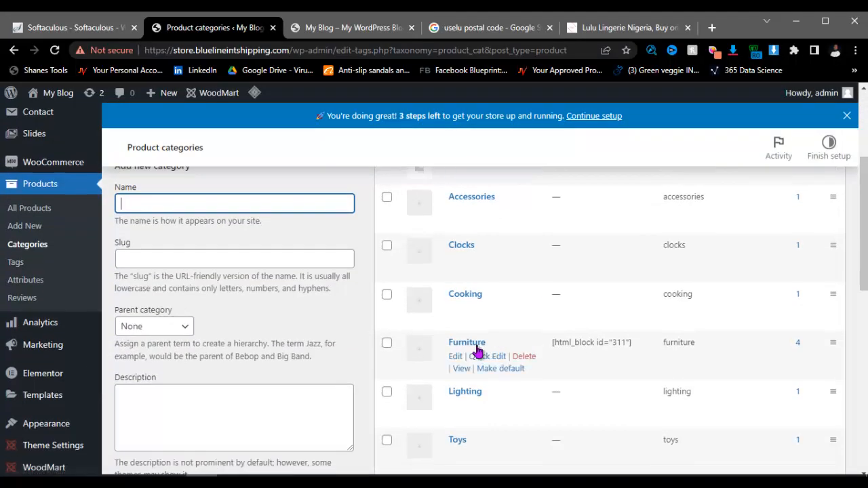
pyautogui.scroll(-3, 466, 318)
pyautogui.scroll(6, 468, 322)
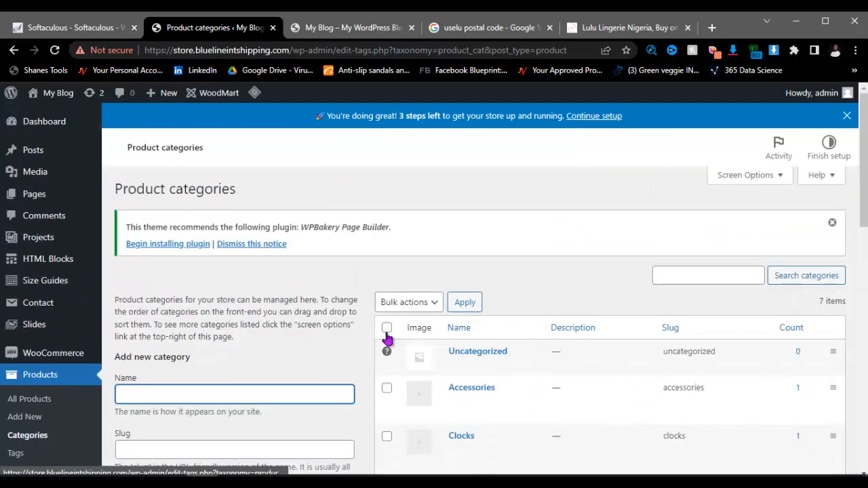
pyautogui.scroll(-1, 441, 335)
pyautogui.scroll(-2, 398, 242)
pyautogui.scroll(1, 409, 228)
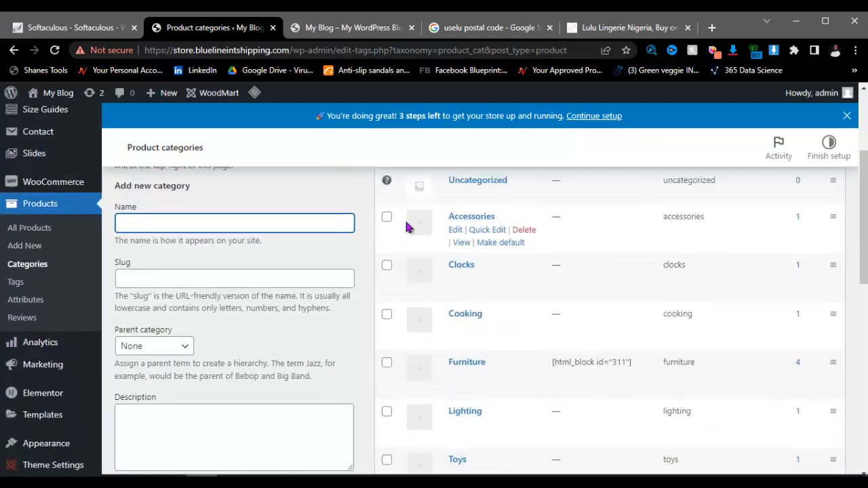
pyautogui.scroll(2, 406, 227)
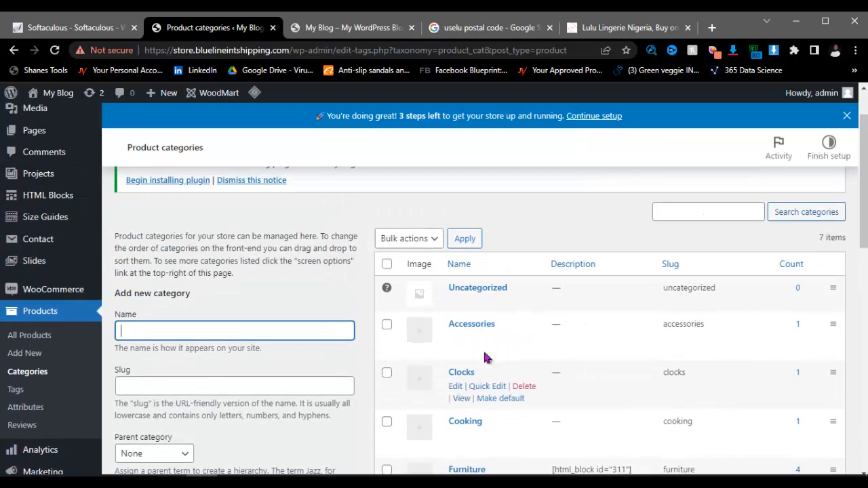
pyautogui.click(386, 265)
# Step: Bulk-delete the checked categories, leaving only Uncategorized
pyautogui.scroll(-1, 389, 349)
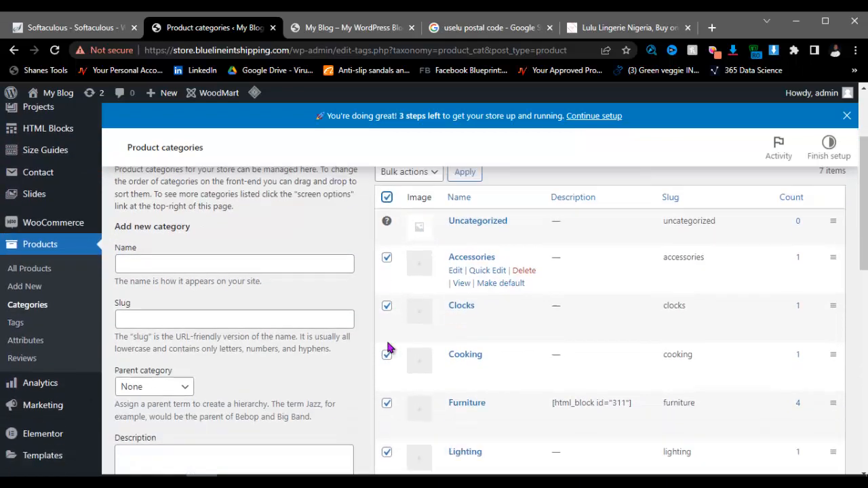
pyautogui.scroll(-1, 392, 335)
pyautogui.scroll(3, 392, 359)
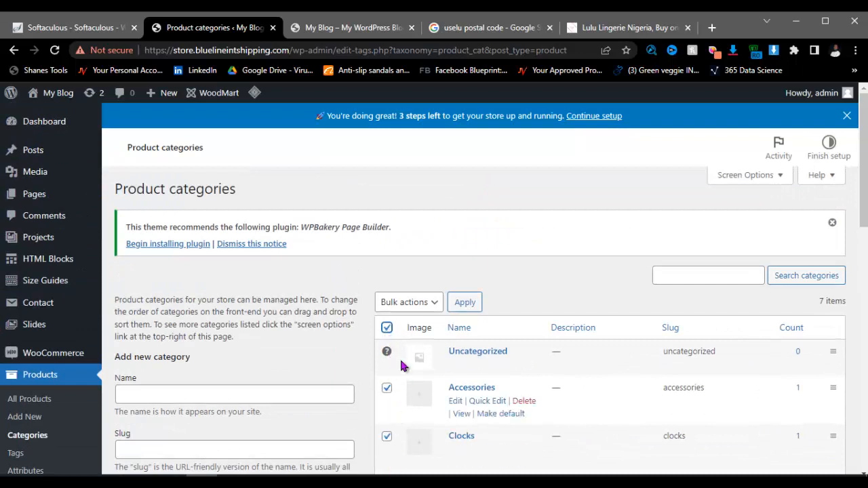
pyautogui.click(409, 302)
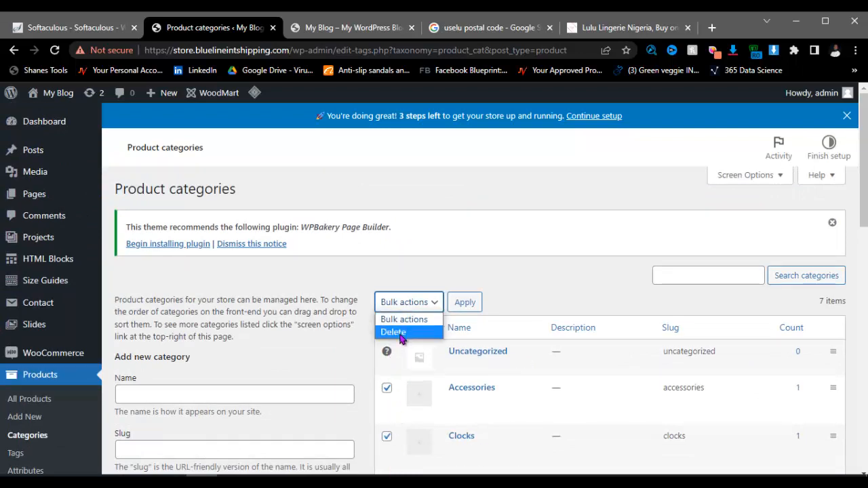
pyautogui.click(400, 332)
pyautogui.click(464, 307)
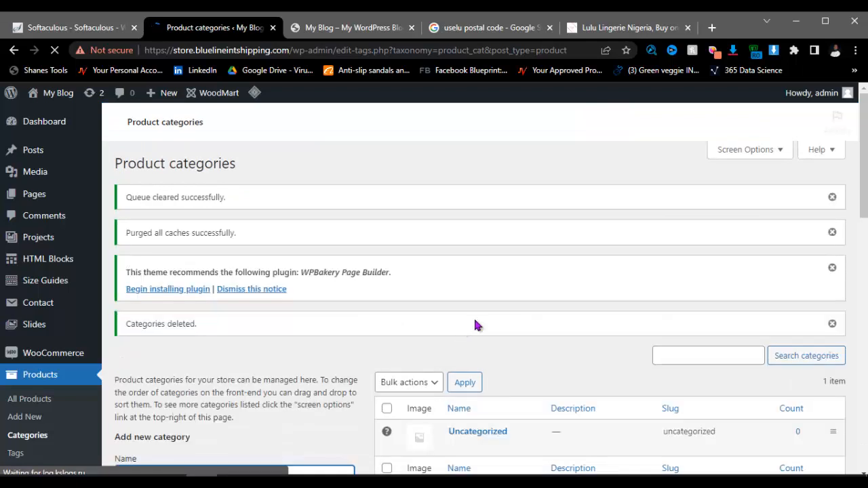
pyautogui.scroll(-2, 443, 345)
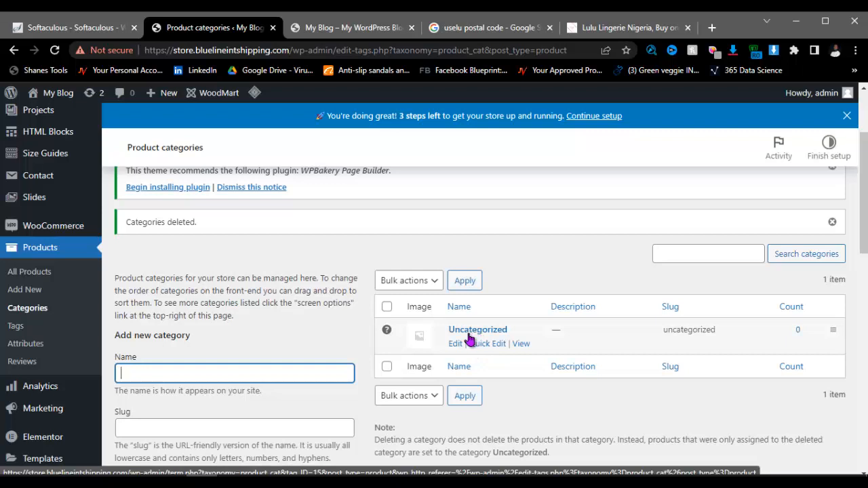
# Step: Rename the Uncategorized product category to Collections
pyautogui.click(454, 346)
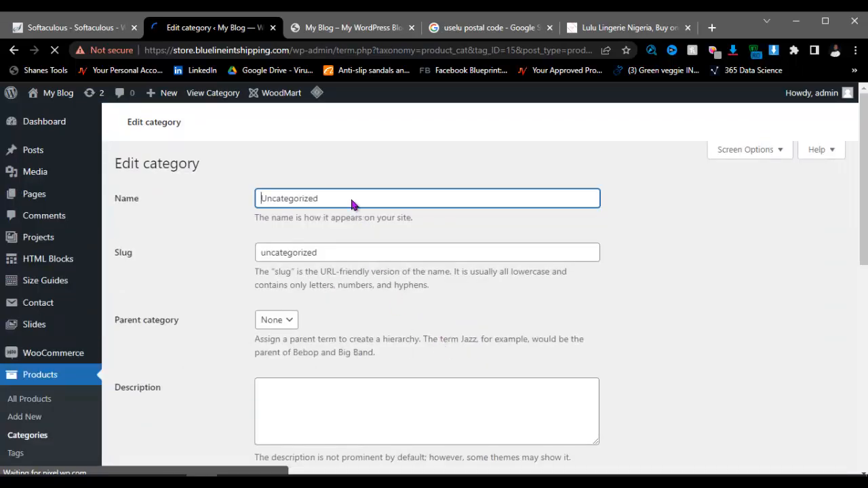
pyautogui.click(341, 260)
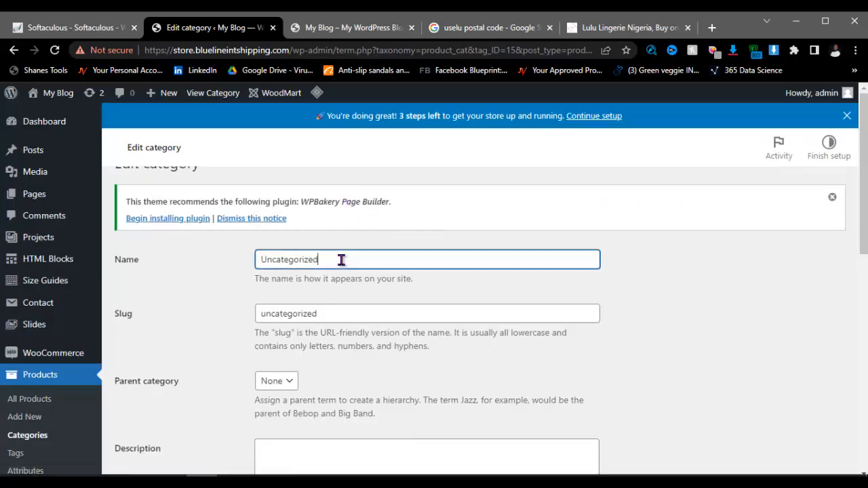
pyautogui.hotkey('ctrl', 'a')
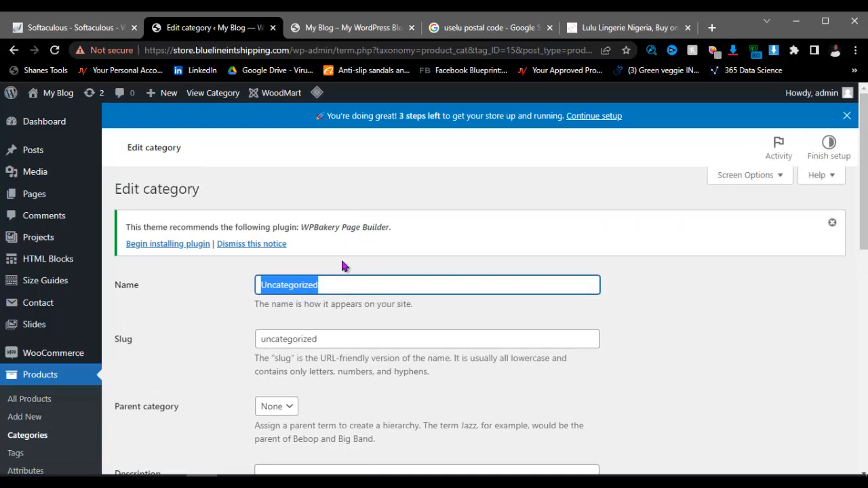
pyautogui.press('BackSpace')
pyautogui.write('Coll')
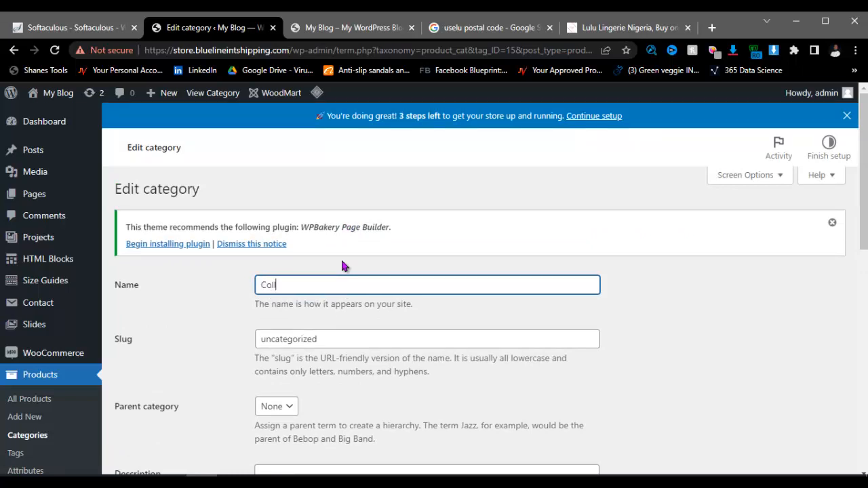
pyautogui.write('ections')
pyautogui.hotkey('ctrl', 'a')
pyautogui.hotkey('ctrl', 'c')
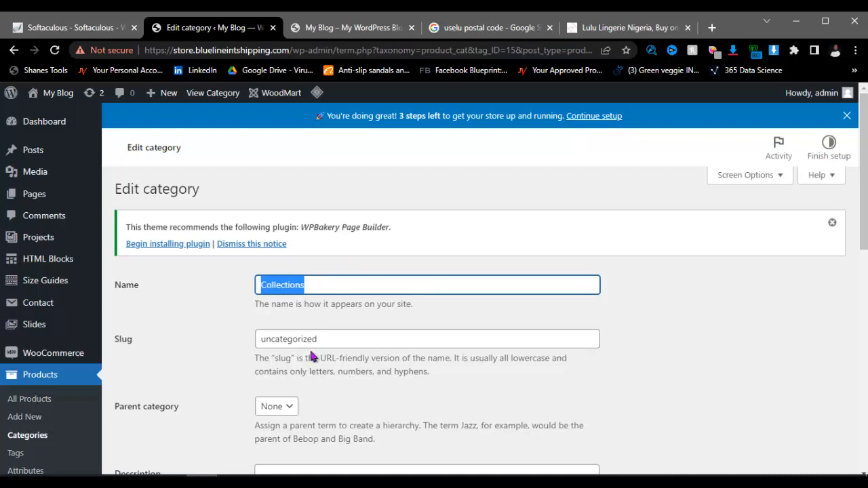
# Step: Set the category slug to Collections, then return to the Uselu postal code search tab
pyautogui.click(333, 341)
pyautogui.hotkey('ctrl', 'a')
pyautogui.hotkey('ctrl', 'v')
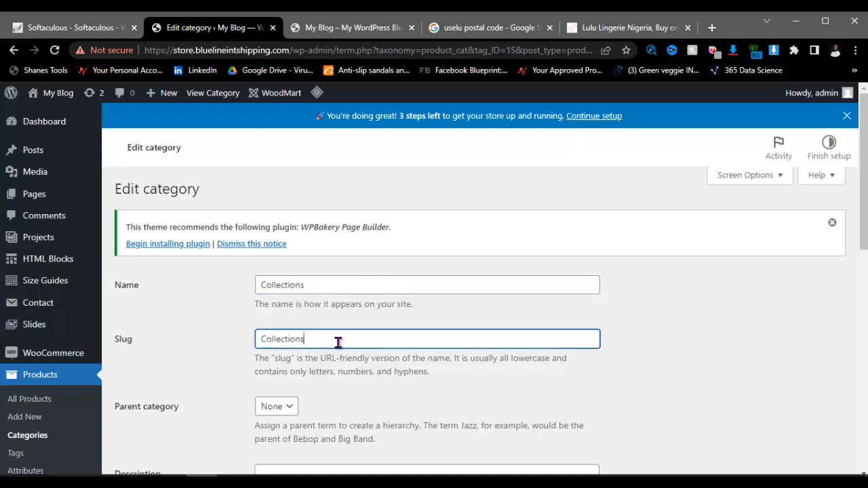
pyautogui.scroll(-4, 344, 344)
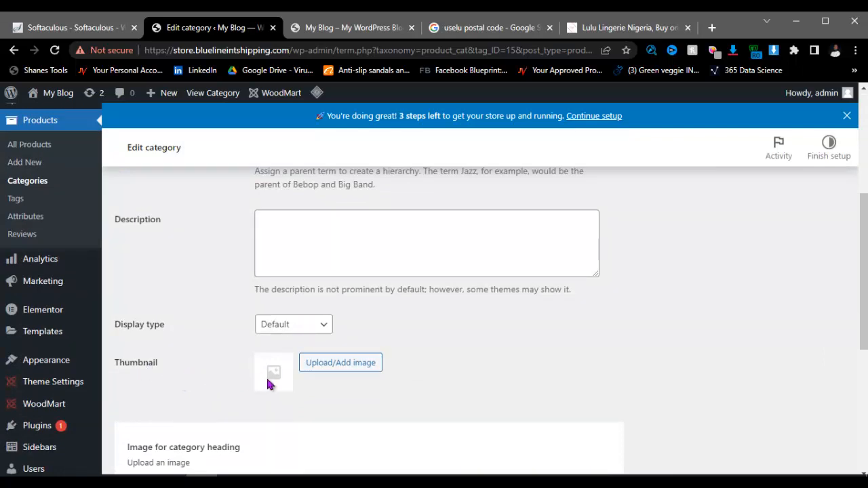
pyautogui.scroll(2, 475, 377)
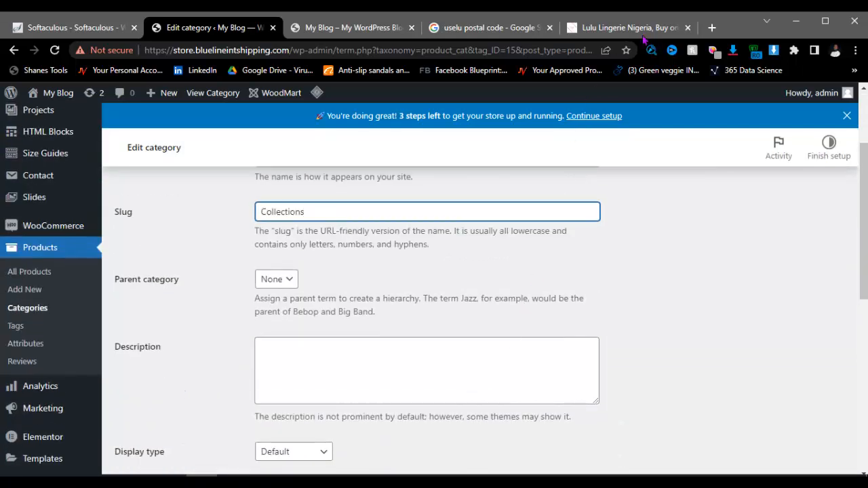
pyautogui.click(513, 32)
pyautogui.click(414, 55)
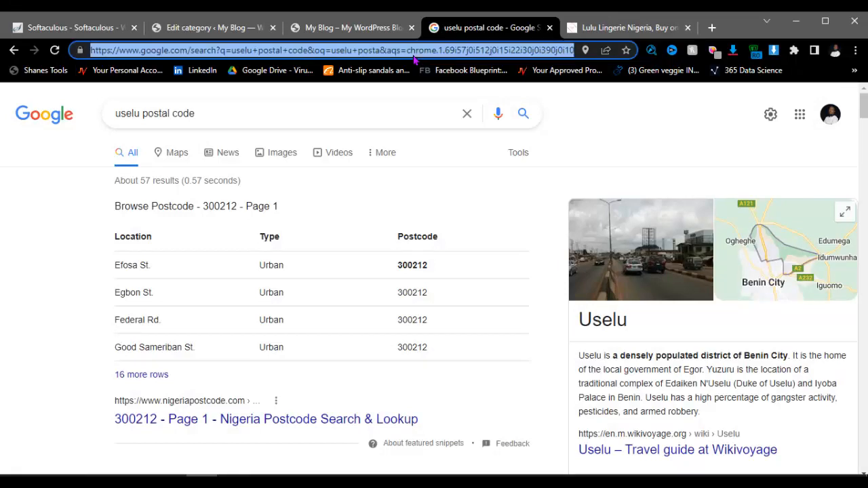
# Step: Search Google Images for 'lingerie'
pyautogui.write('linge')
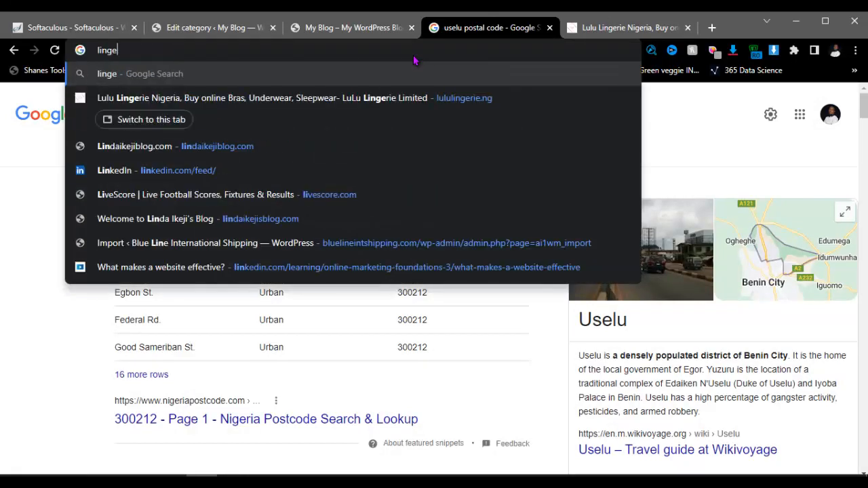
pyautogui.write('rie')
pyautogui.press('Return')
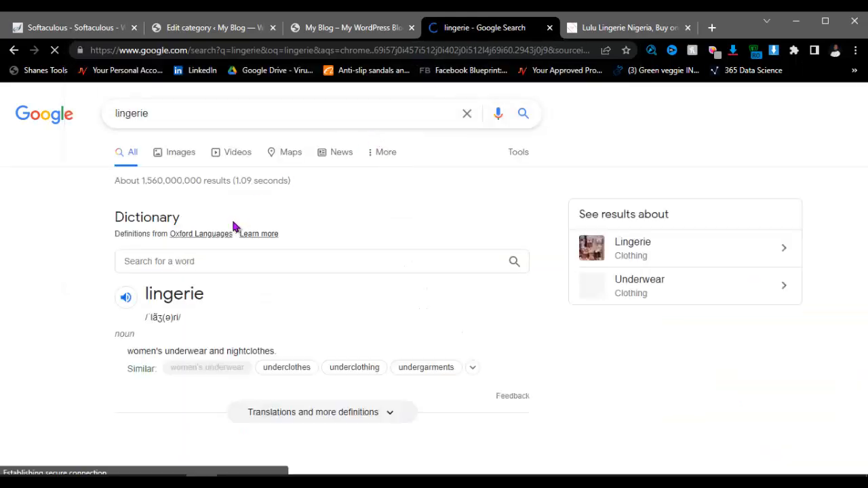
pyautogui.click(186, 155)
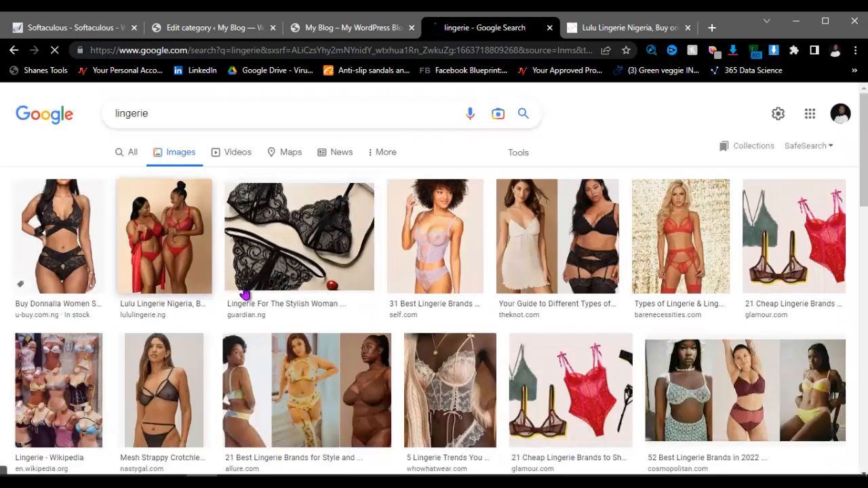
# Step: Save the Glamour cheap lingerie brands image to Downloads
pyautogui.click(581, 403)
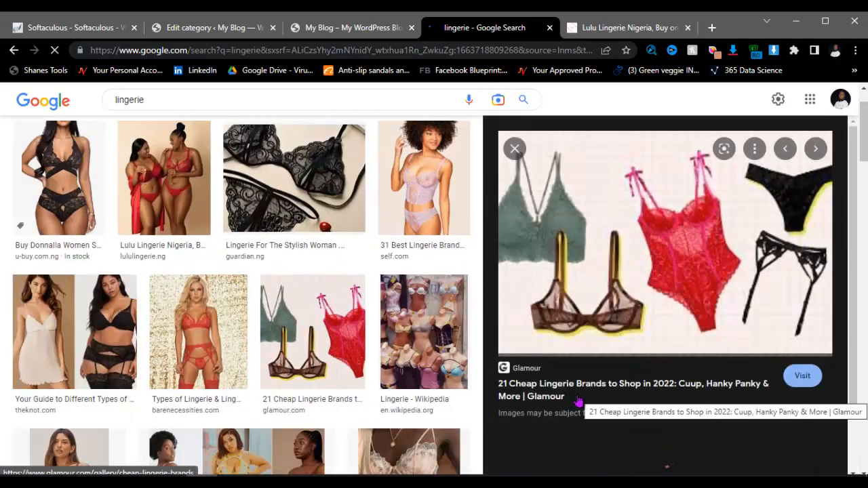
pyautogui.rightClick(635, 196)
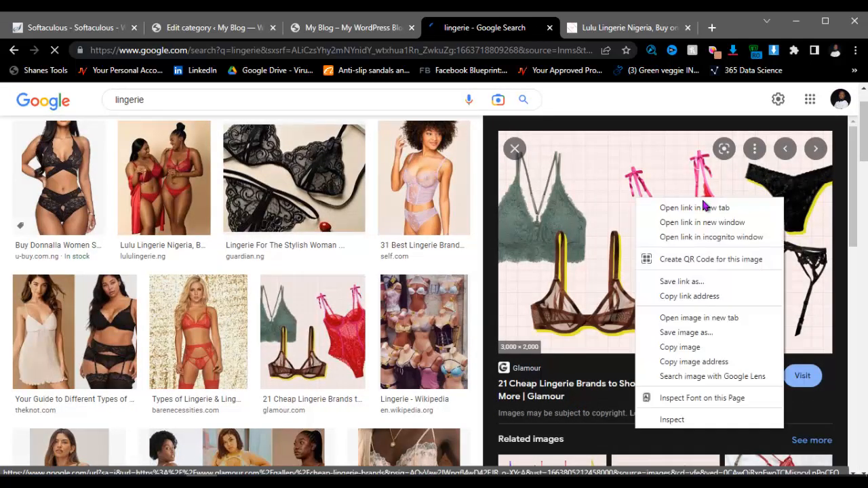
pyautogui.click(687, 339)
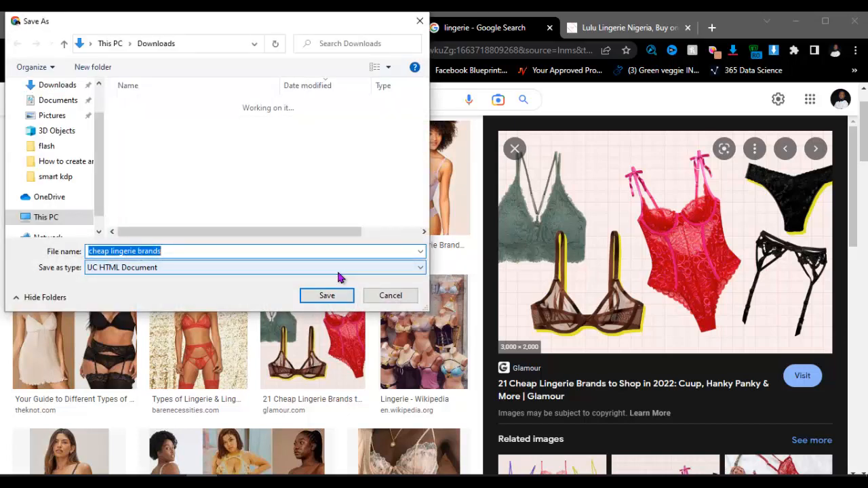
pyautogui.press('Return')
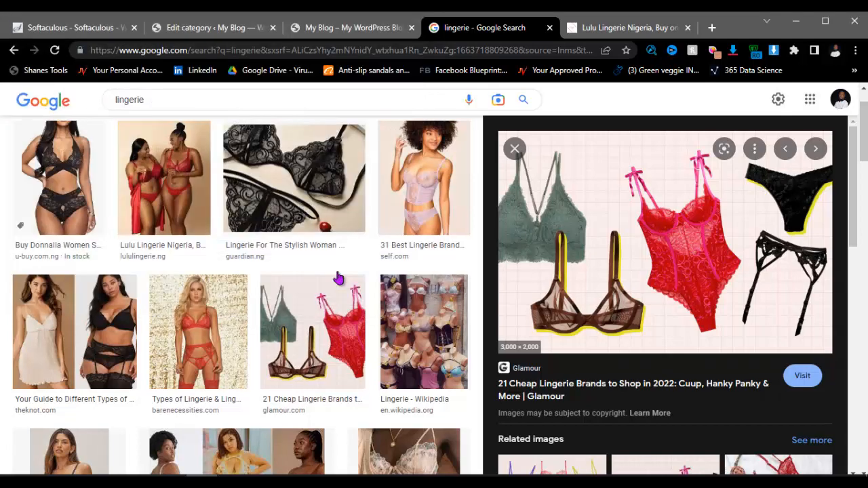
pyautogui.click(213, 101)
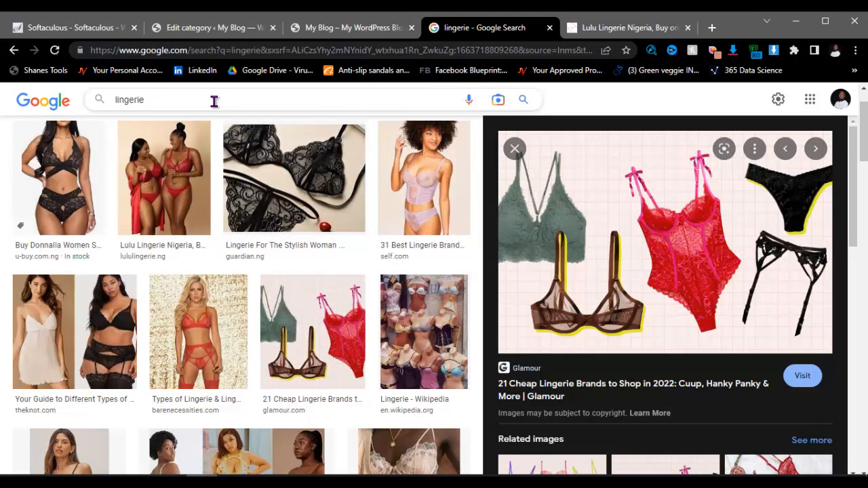
# Step: Change the image search to 'panties'
pyautogui.press('BackSpace')
pyautogui.press('BackSpace')
pyautogui.press('BackSpace')
pyautogui.press('BackSpace')
pyautogui.press('BackSpace')
pyautogui.press('BackSpace')
pyautogui.press('BackSpace')
pyautogui.write('p')
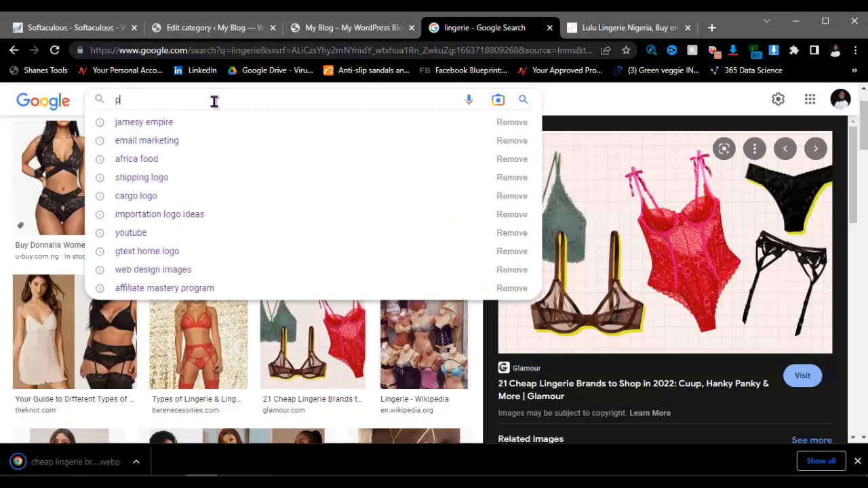
pyautogui.write('ants')
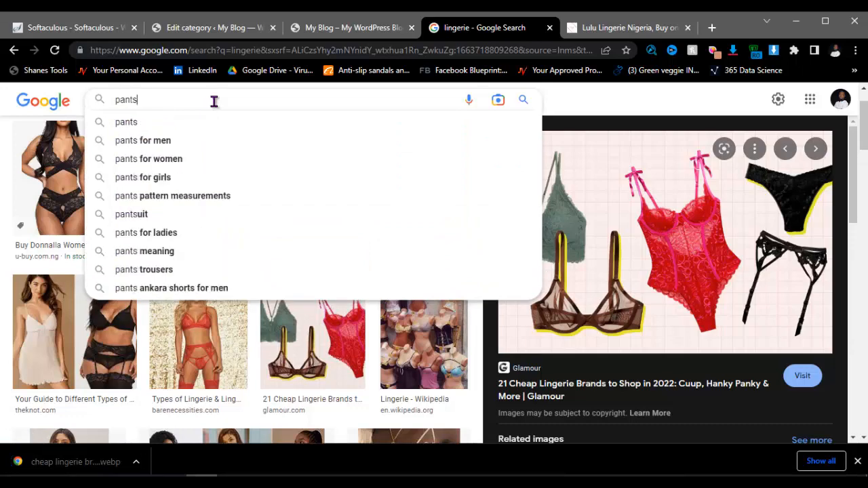
pyautogui.press('Return')
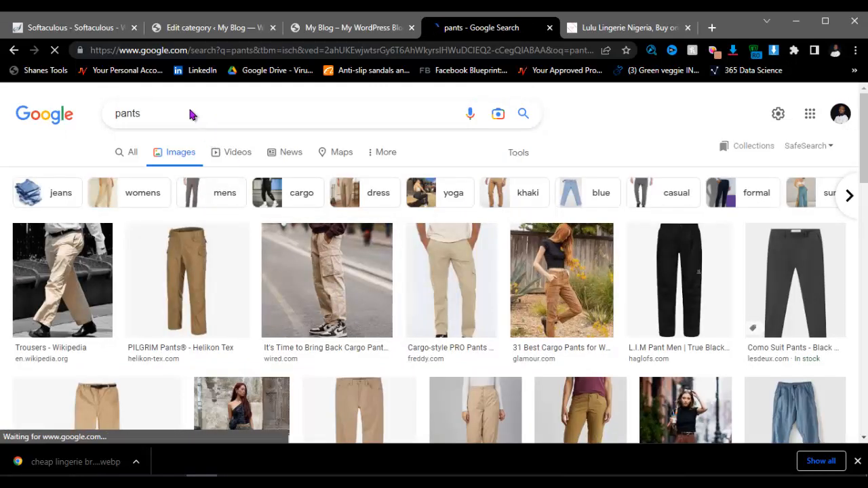
pyautogui.click(186, 111)
pyautogui.press('BackSpace')
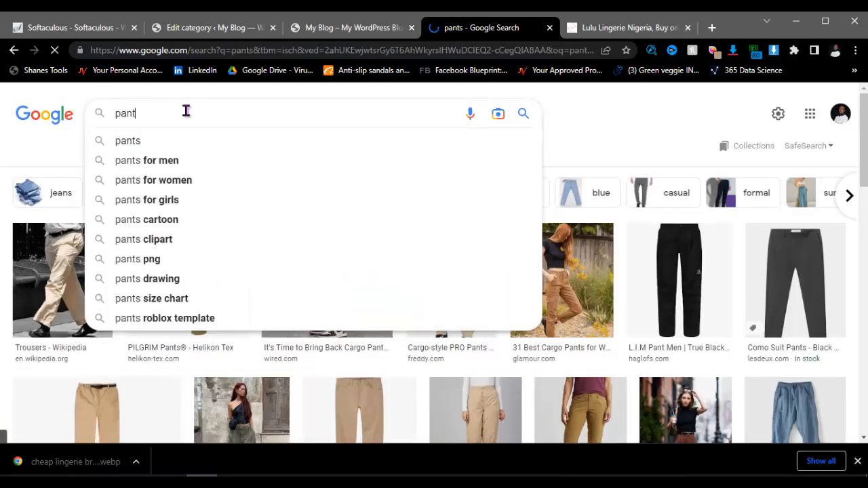
pyautogui.write('ies')
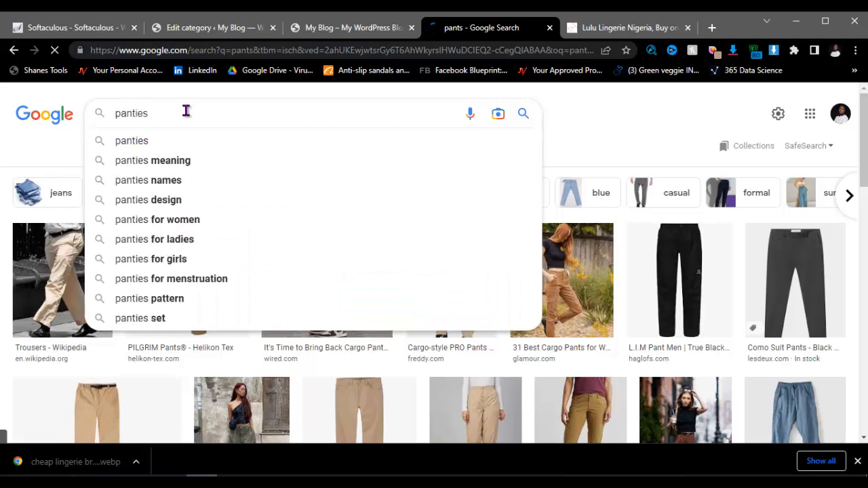
pyautogui.press('Return')
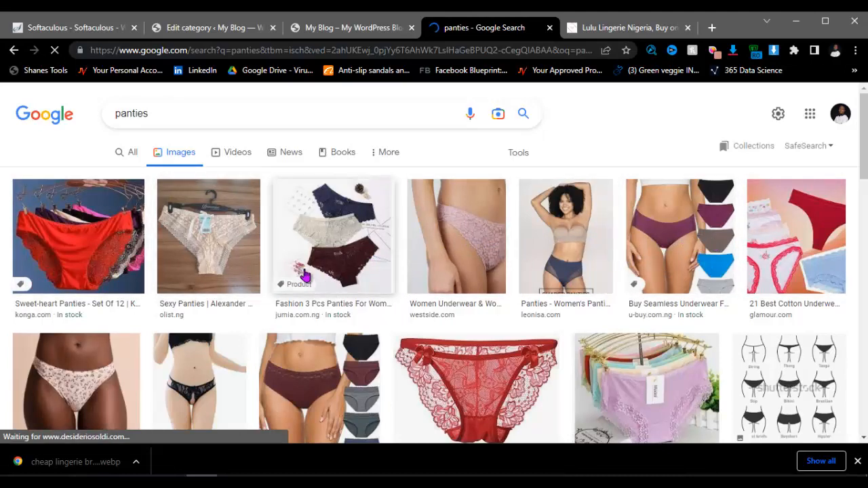
# Step: Preview several panties images and save the red lace one to Downloads as pants
pyautogui.click(342, 252)
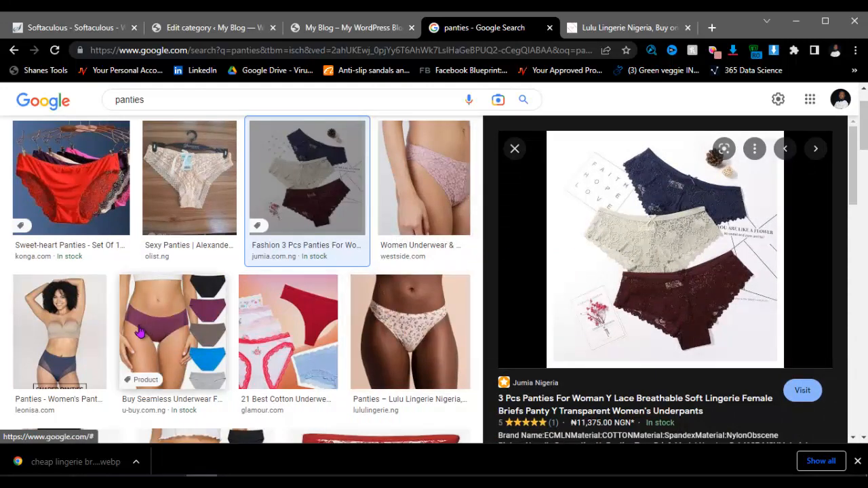
pyautogui.click(289, 321)
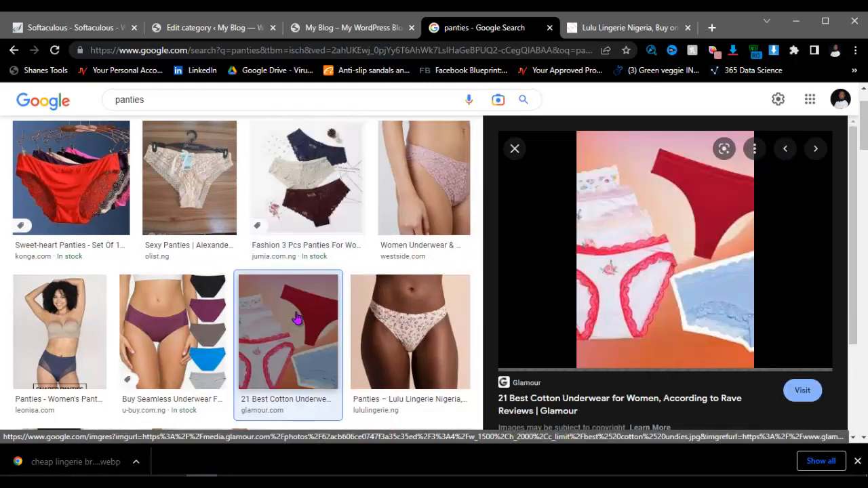
pyautogui.scroll(-3, 205, 326)
pyautogui.click(326, 312)
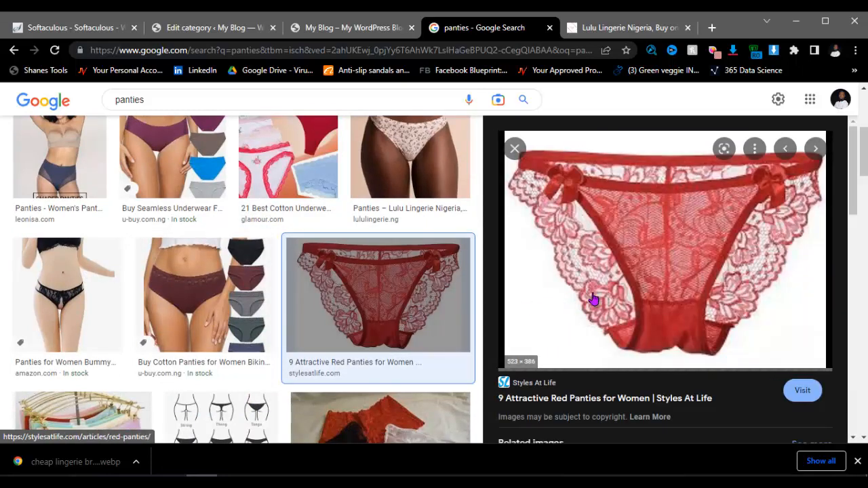
pyautogui.rightClick(612, 219)
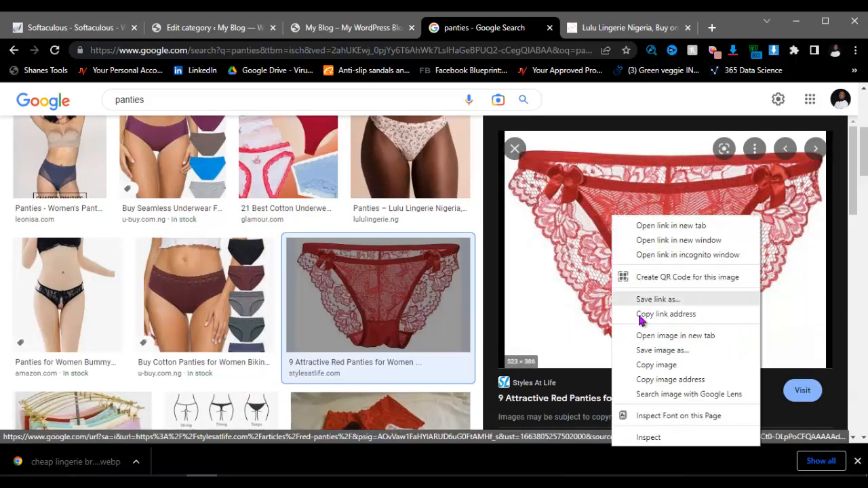
pyautogui.click(642, 350)
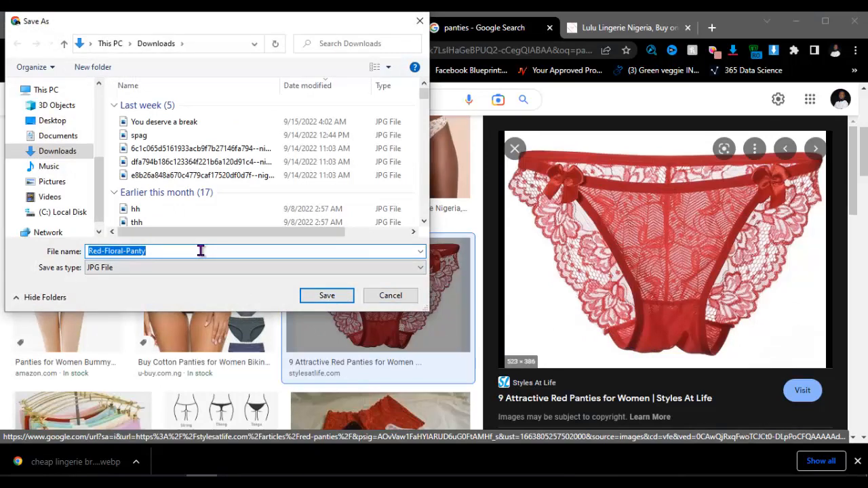
pyautogui.press('BackSpace')
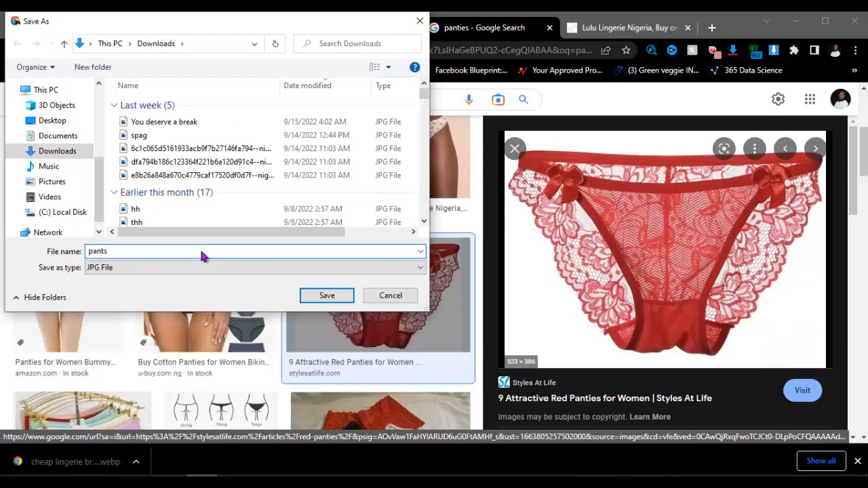
pyautogui.press('Return')
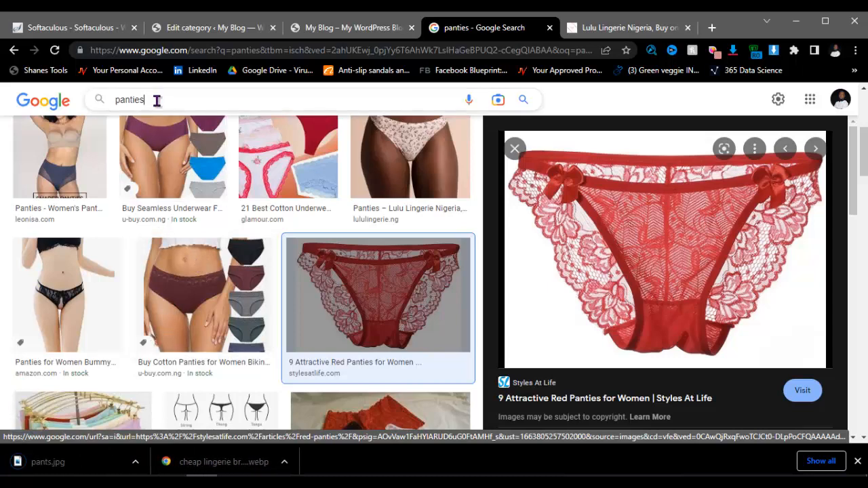
# Step: Replace the panties query with an image search for 'bra'
pyautogui.click(157, 100)
pyautogui.hotkey('ctrl', 'a')
pyautogui.press('BackSpace')
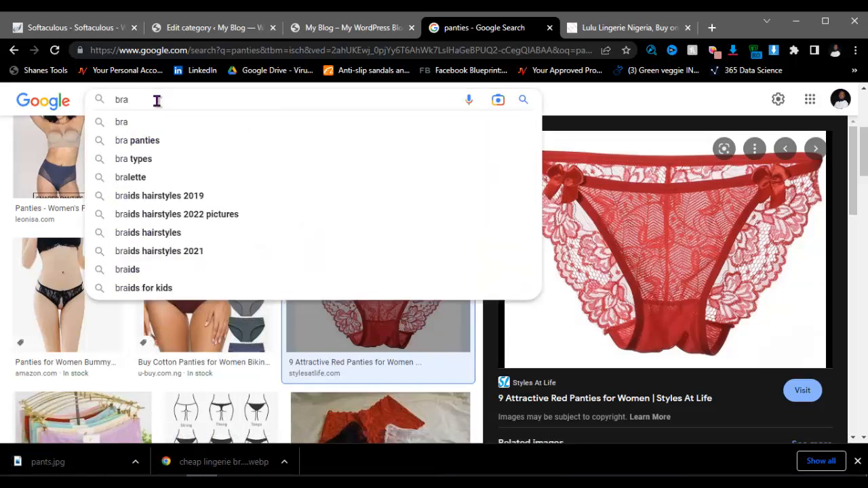
pyautogui.press('Return')
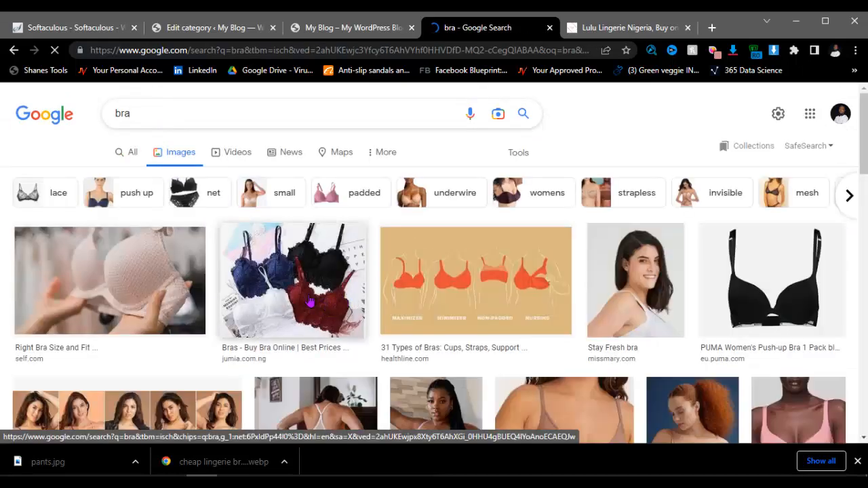
# Step: Save the Jumia bra image to Downloads as bra.jpg
pyautogui.scroll(-3, 309, 300)
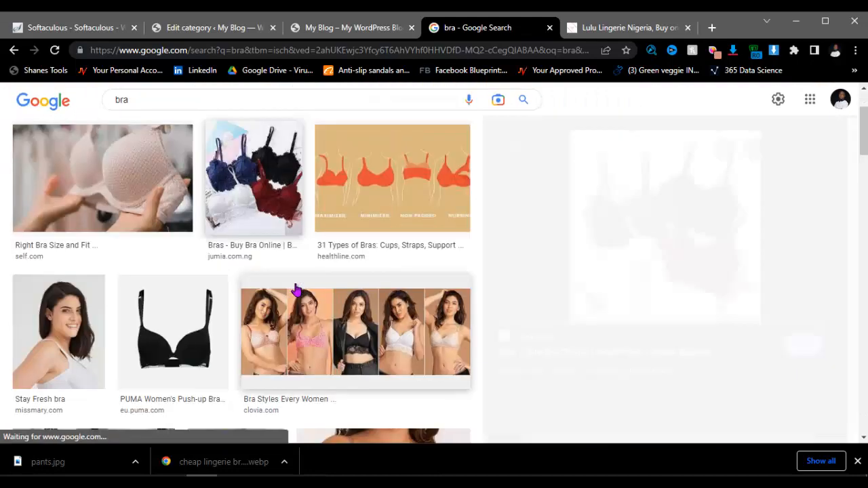
pyautogui.scroll(-3, 632, 238)
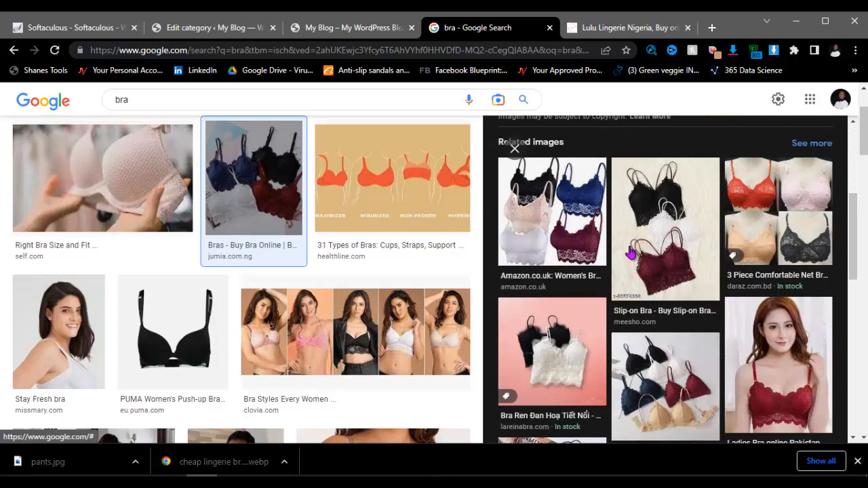
pyautogui.scroll(3, 630, 253)
pyautogui.rightClick(653, 201)
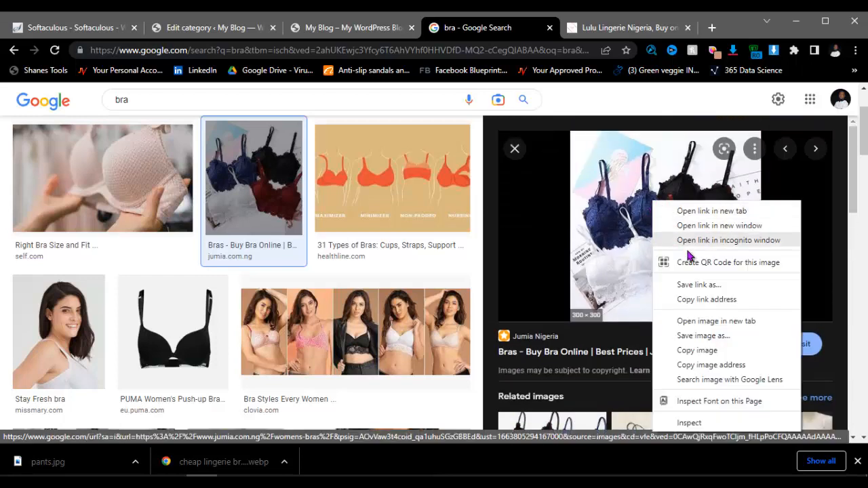
pyautogui.click(702, 335)
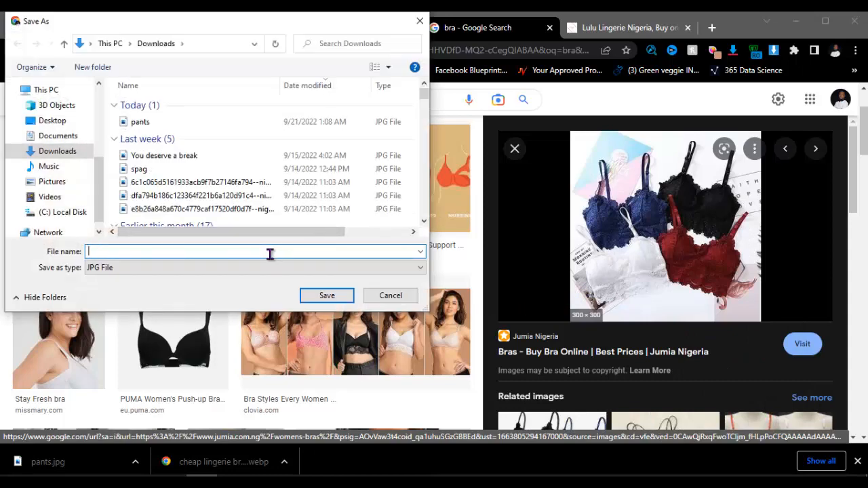
pyautogui.write('bra')
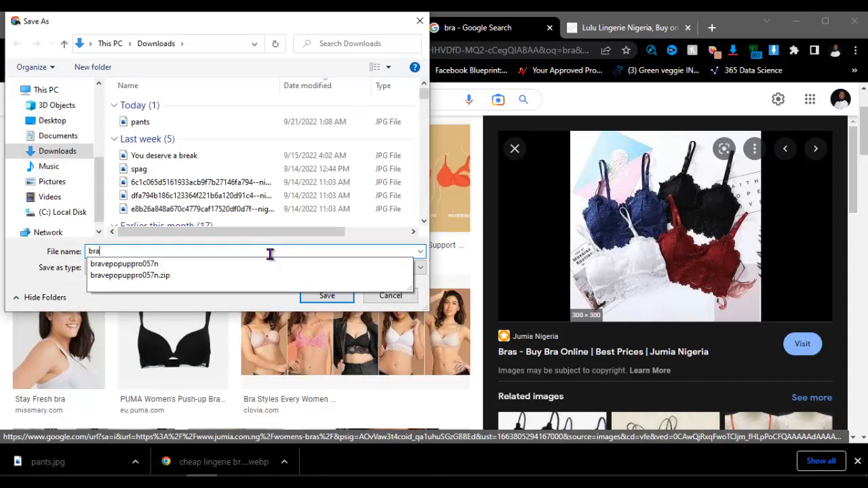
pyautogui.press('Return')
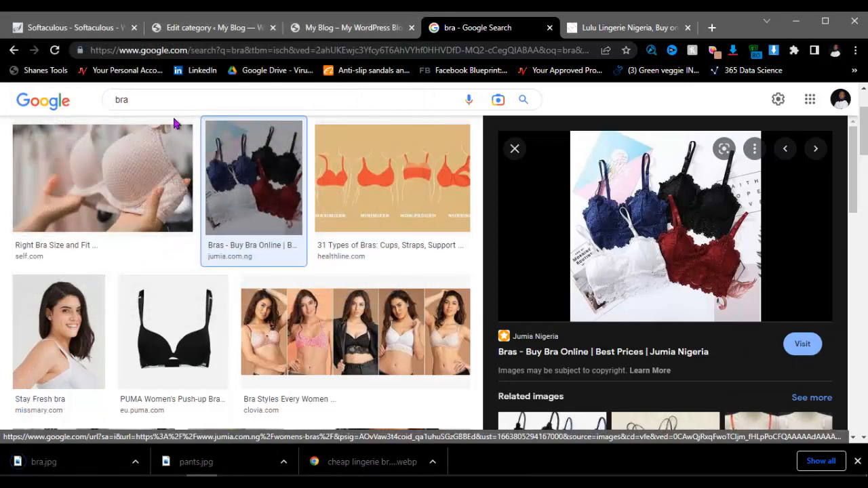
# Step: Search images for 'boxers' and browse the results
pyautogui.press('BackSpace')
pyautogui.press('BackSpace')
pyautogui.press('BackSpace')
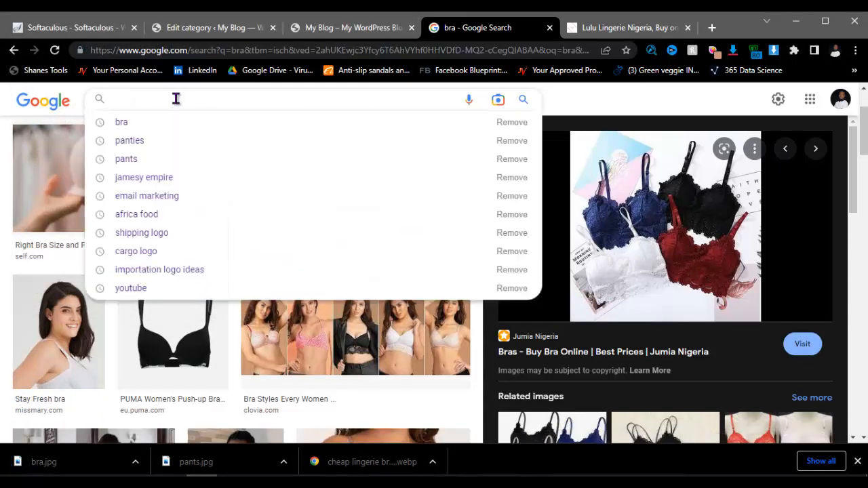
pyautogui.write('boxers')
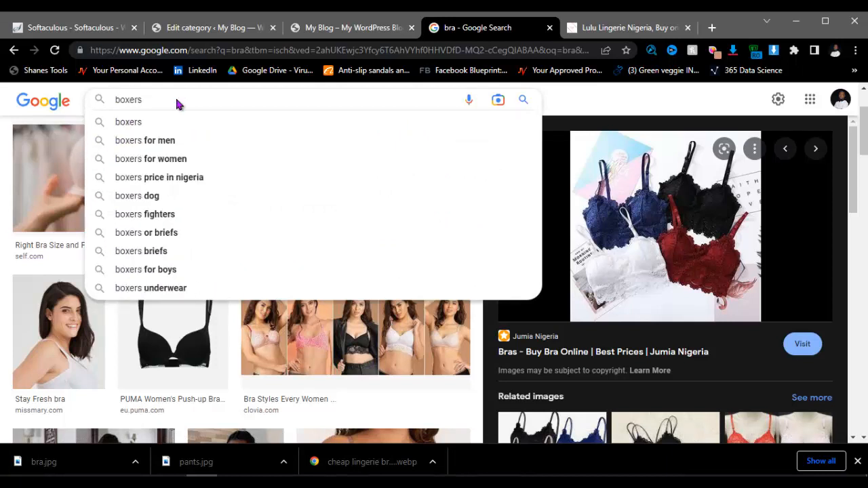
pyautogui.press('Return')
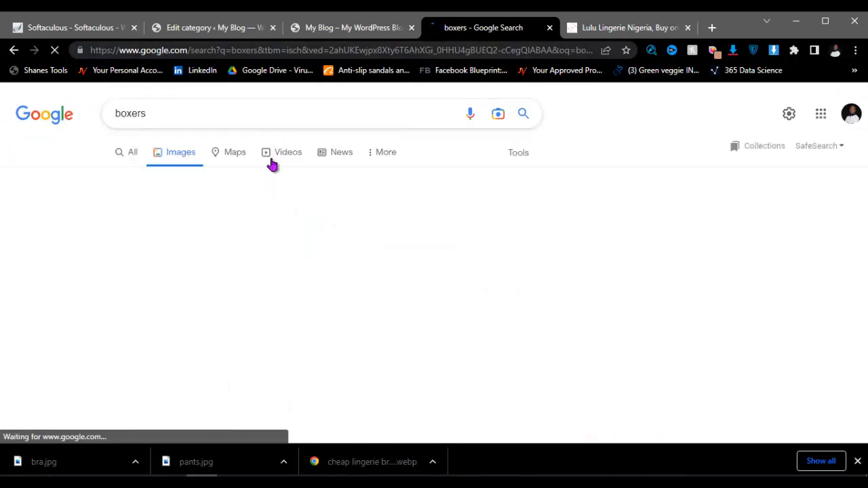
pyautogui.scroll(-2, 513, 291)
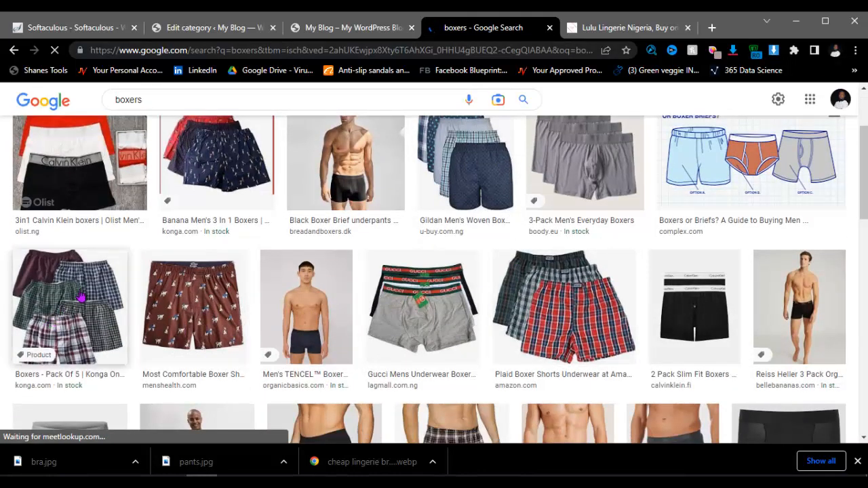
pyautogui.scroll(-2, 325, 309)
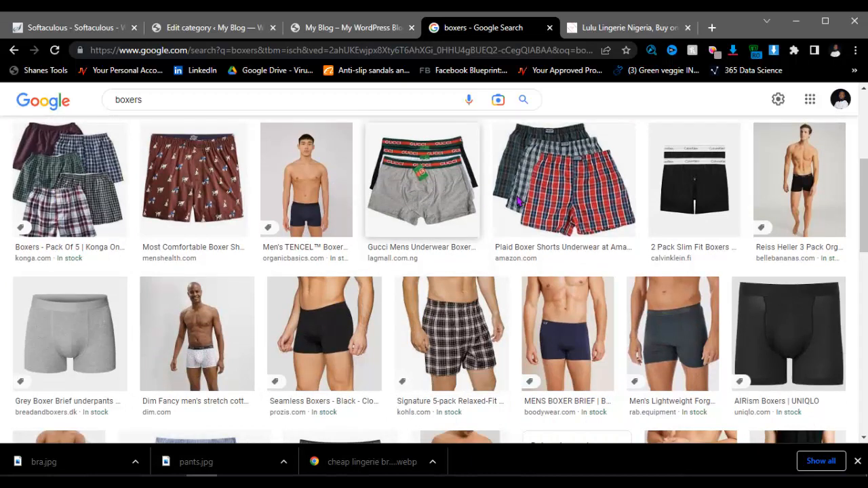
pyautogui.scroll(-3, 576, 290)
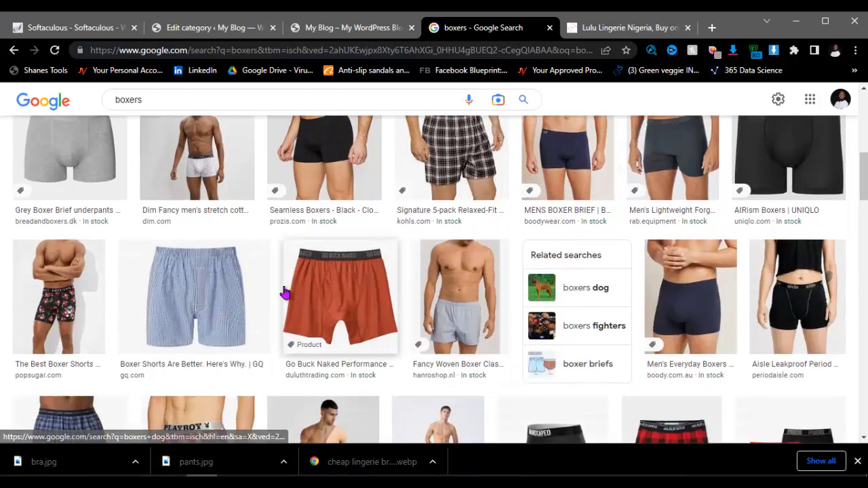
pyautogui.scroll(5, 524, 288)
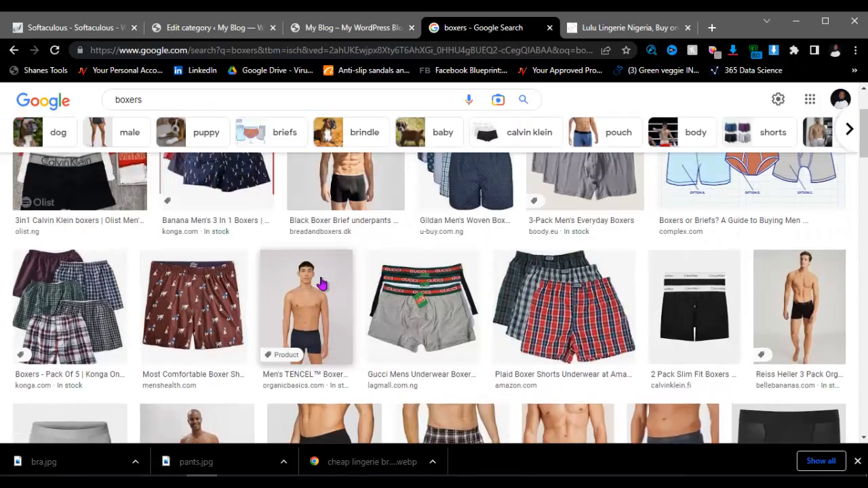
pyautogui.scroll(2, 368, 254)
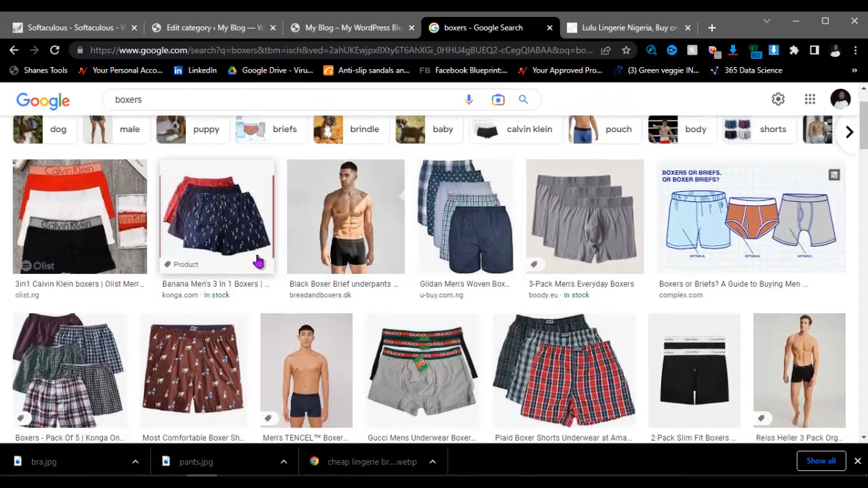
# Step: Save the Konga Men's Boxers - Pack Of 5 image to Downloads as boxers.webp
pyautogui.click(259, 254)
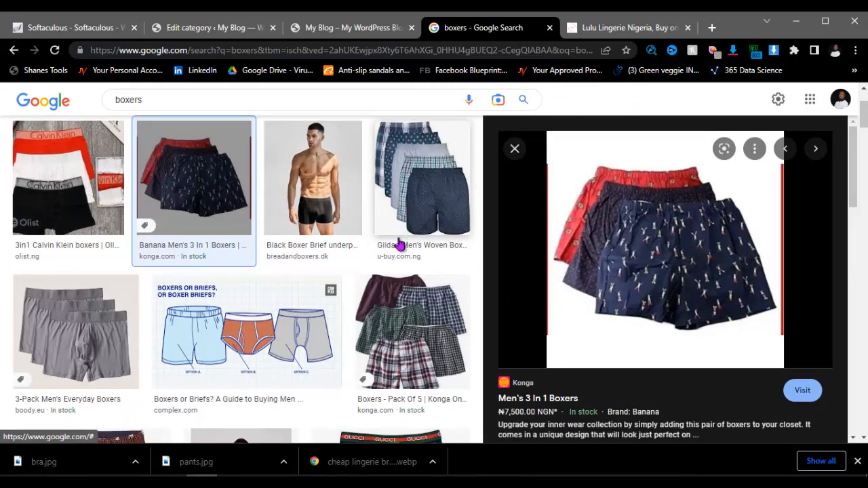
pyautogui.click(423, 347)
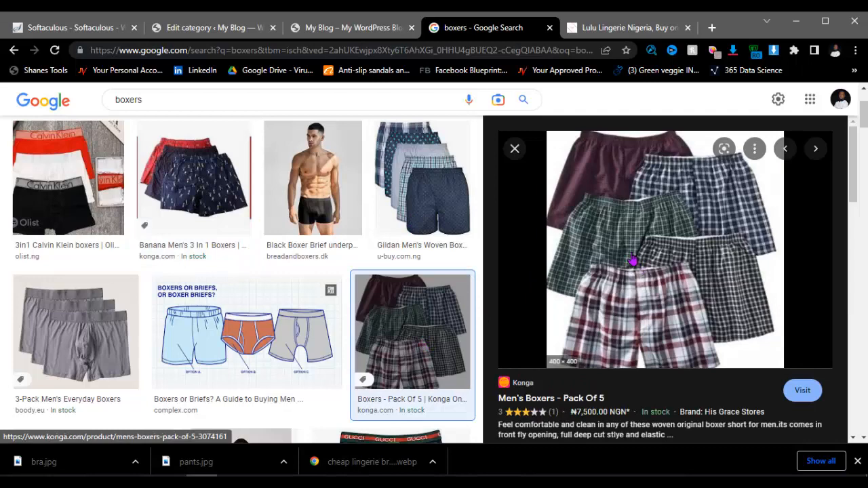
pyautogui.rightClick(629, 202)
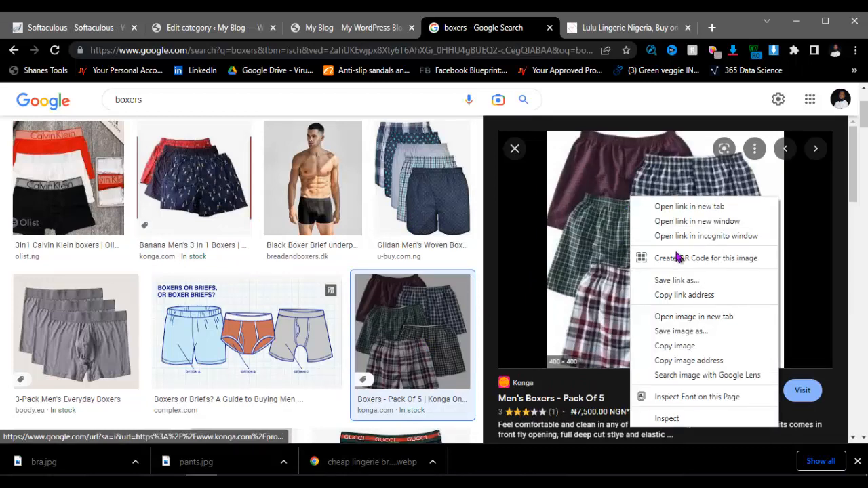
pyautogui.click(671, 330)
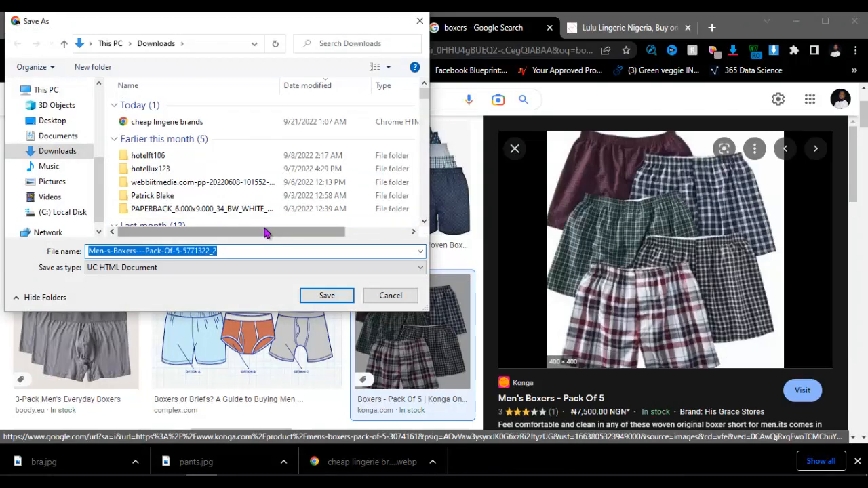
pyautogui.write('boxers')
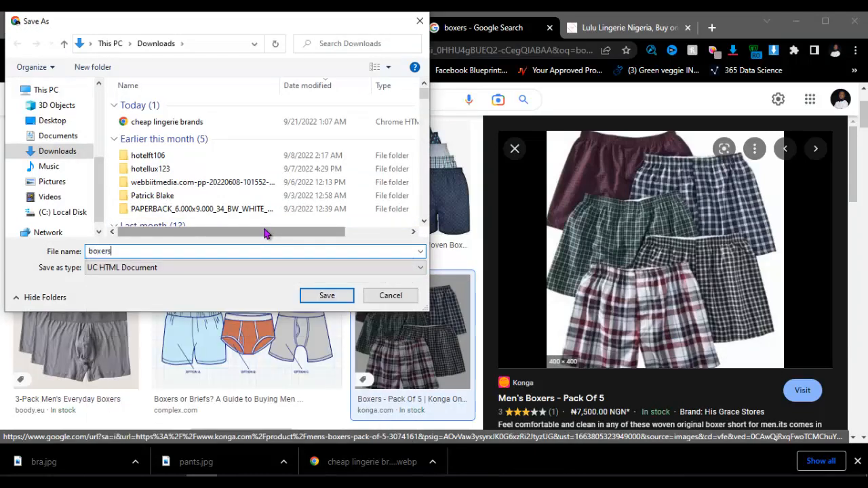
pyautogui.press('Return')
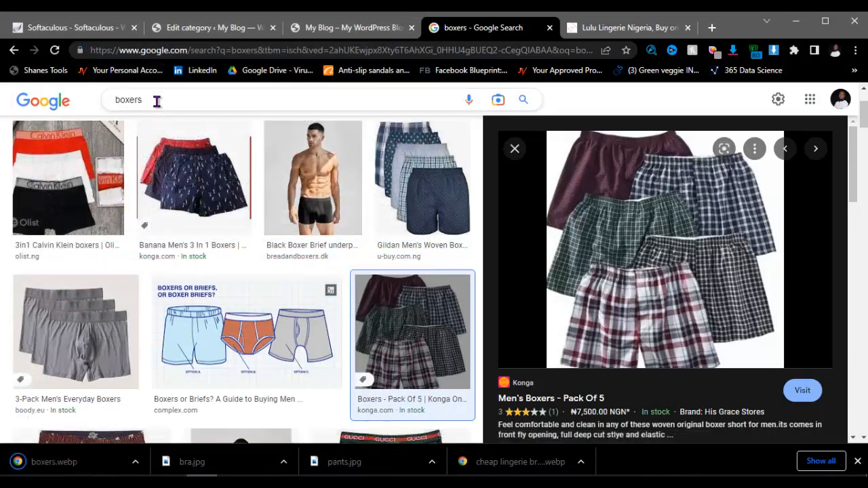
pyautogui.click(156, 101)
# Step: Search Google Images for underwear and browse the results, previewing the striped Jockey boxers
pyautogui.hotkey('ctrl', 'a')
pyautogui.press('BackSpace')
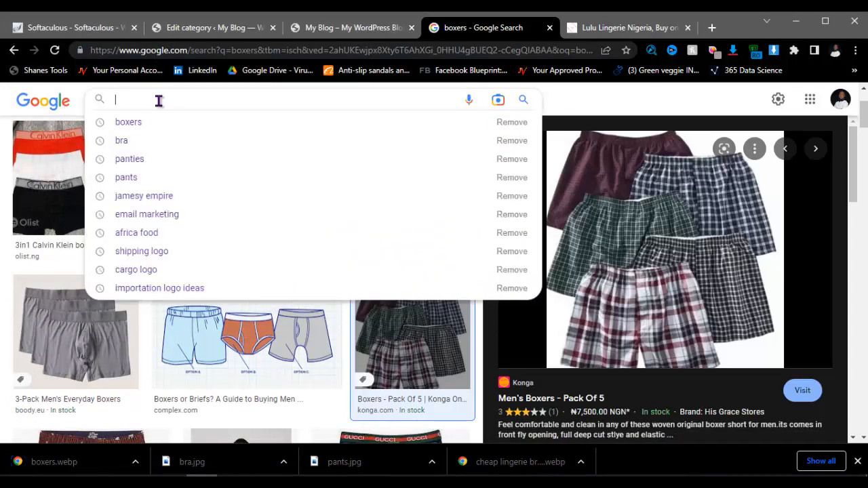
pyautogui.write('undr')
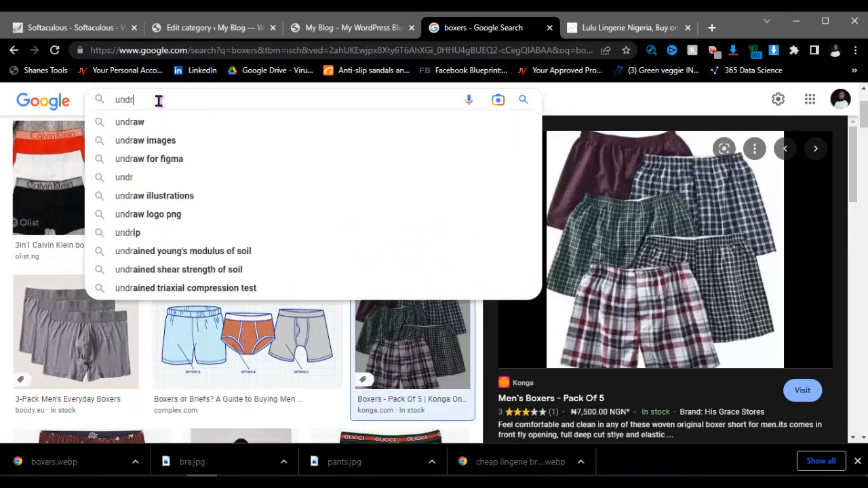
pyautogui.press('BackSpace')
pyautogui.write('er')
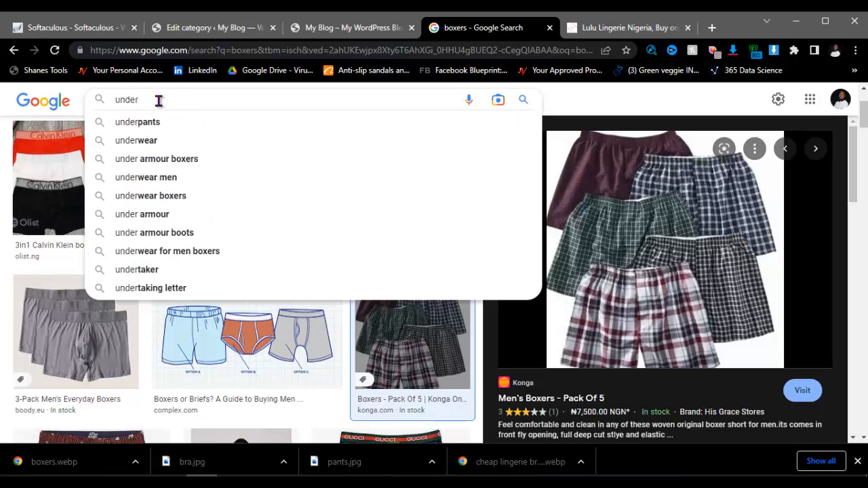
pyautogui.click(166, 178)
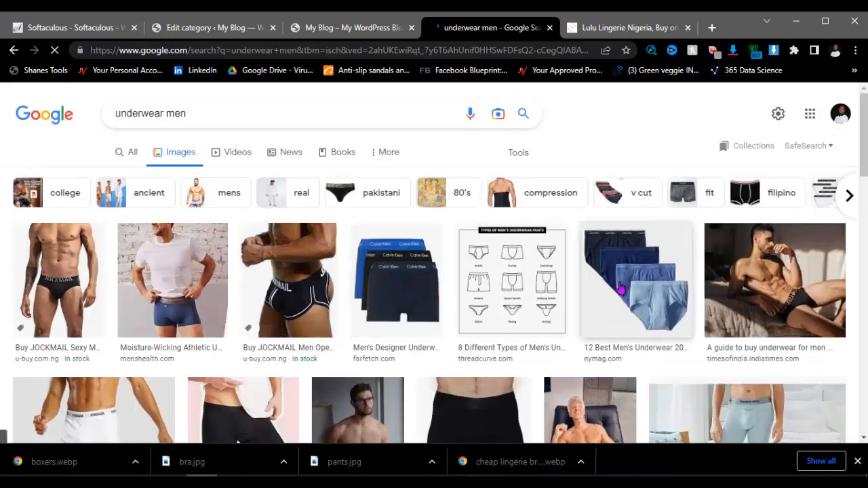
pyautogui.scroll(-2, 600, 334)
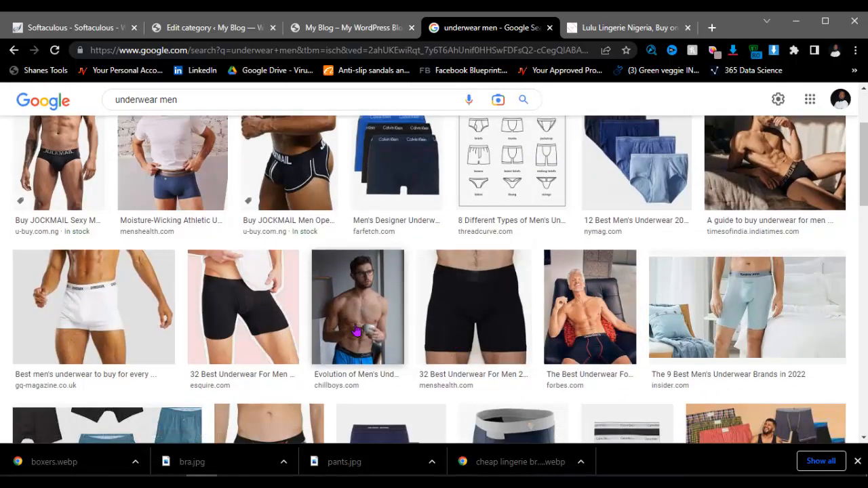
pyautogui.scroll(-4, 64, 219)
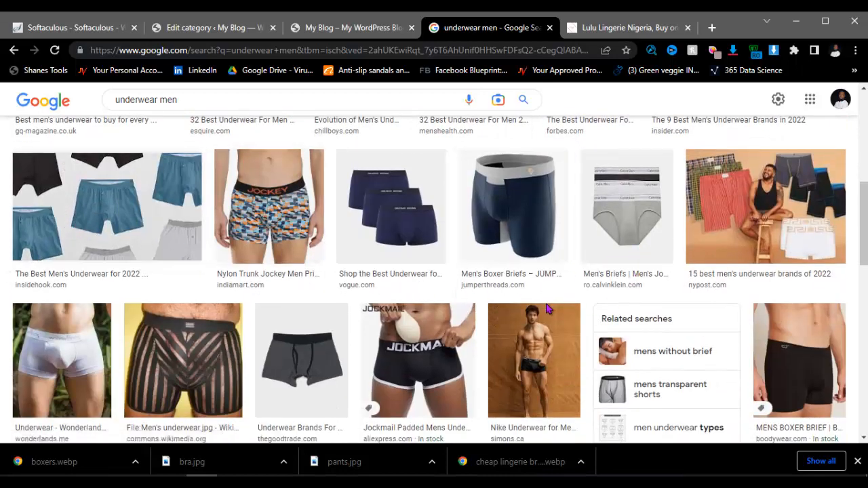
pyautogui.scroll(-3, 631, 275)
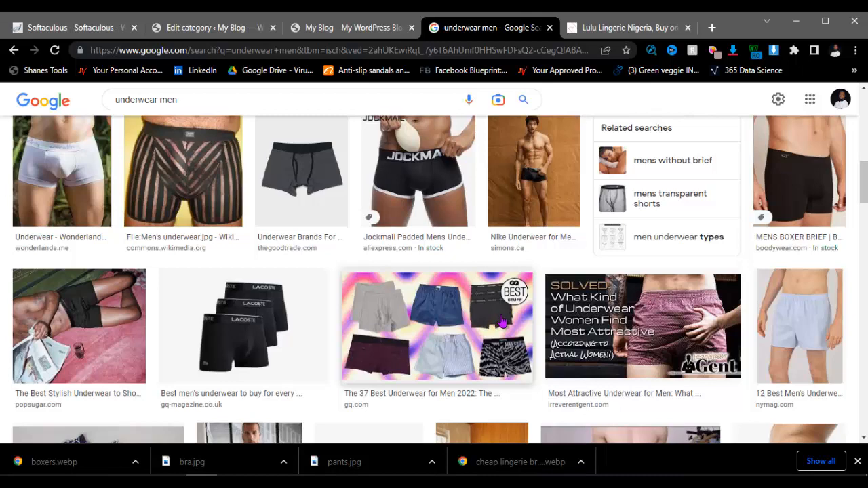
pyautogui.scroll(2, 501, 321)
pyautogui.scroll(-3, 91, 310)
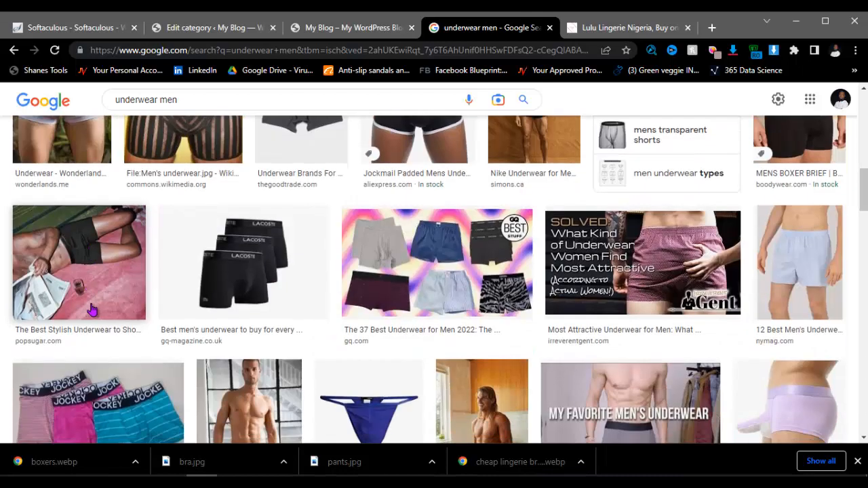
pyautogui.scroll(-3, 158, 305)
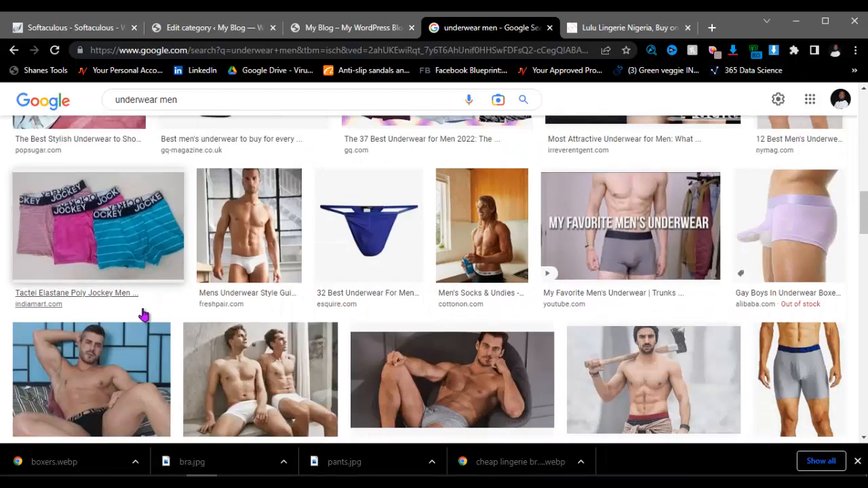
pyautogui.click(122, 249)
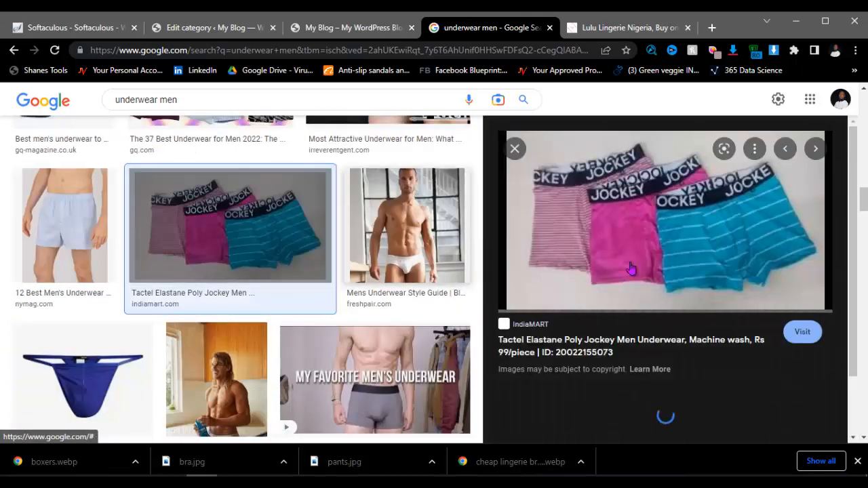
pyautogui.scroll(-4, 646, 239)
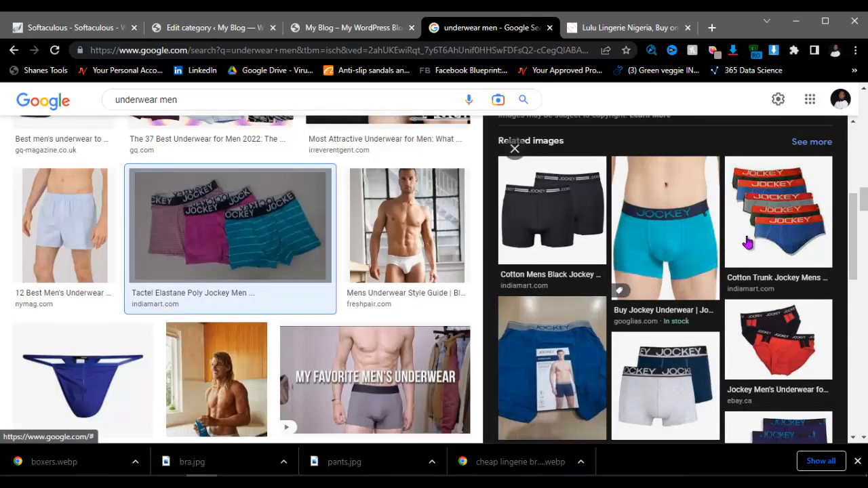
# Step: Save the red Jockey briefs image from eBay as 'male underwear'
pyautogui.click(760, 315)
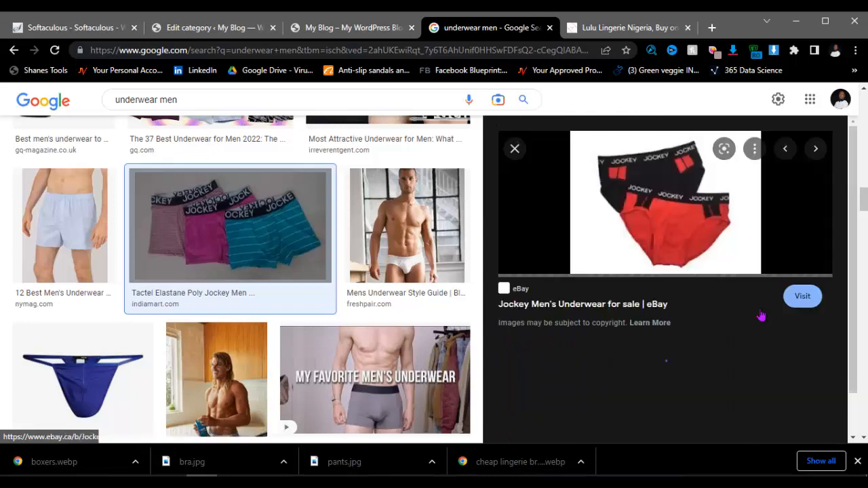
pyautogui.rightClick(630, 172)
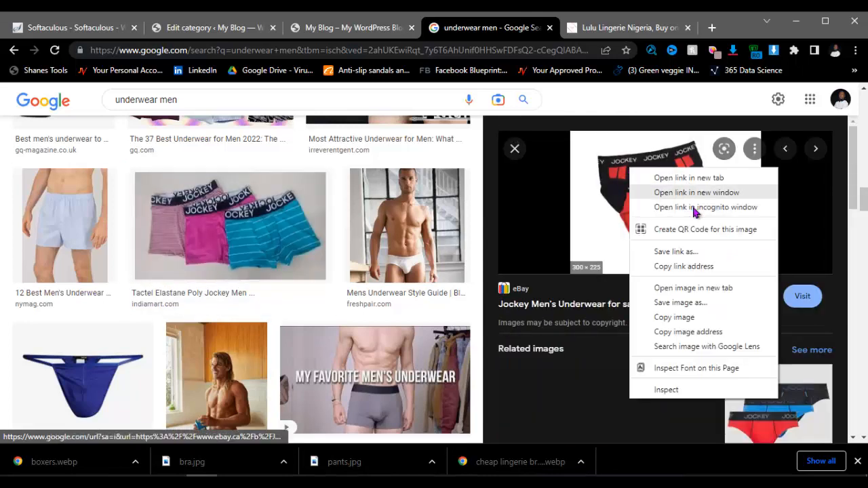
pyautogui.click(684, 305)
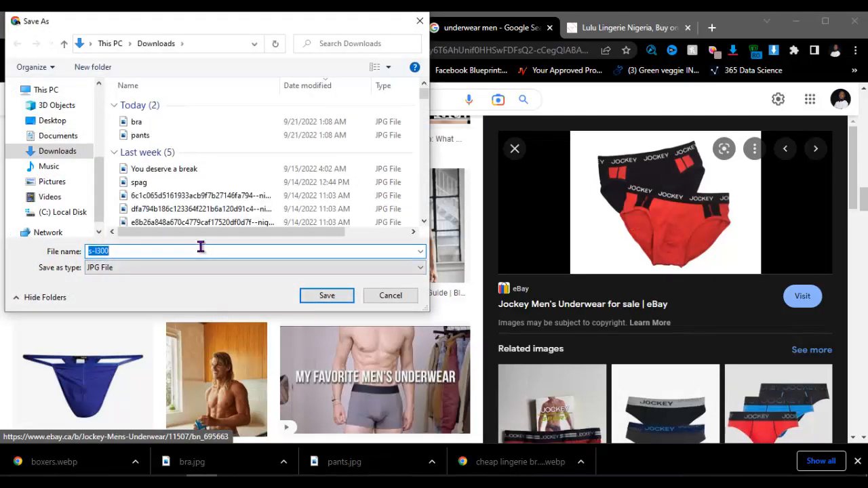
pyautogui.write('undermale under')
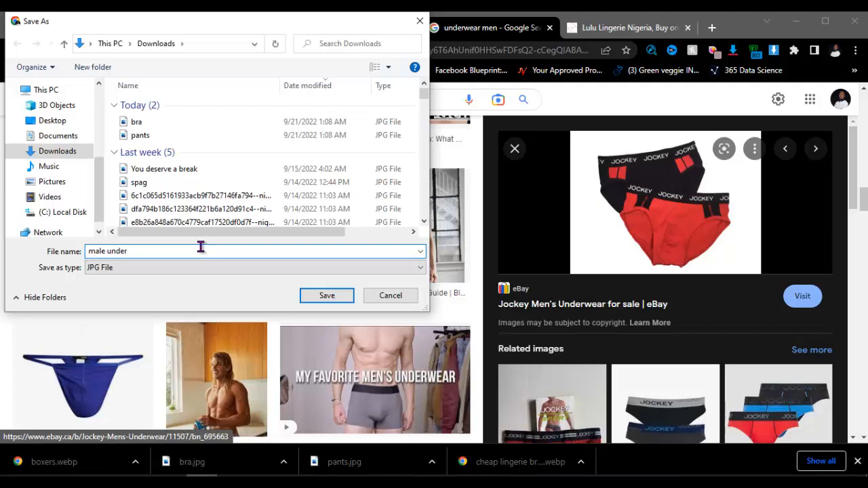
pyautogui.write('wear')
pyautogui.press('Return')
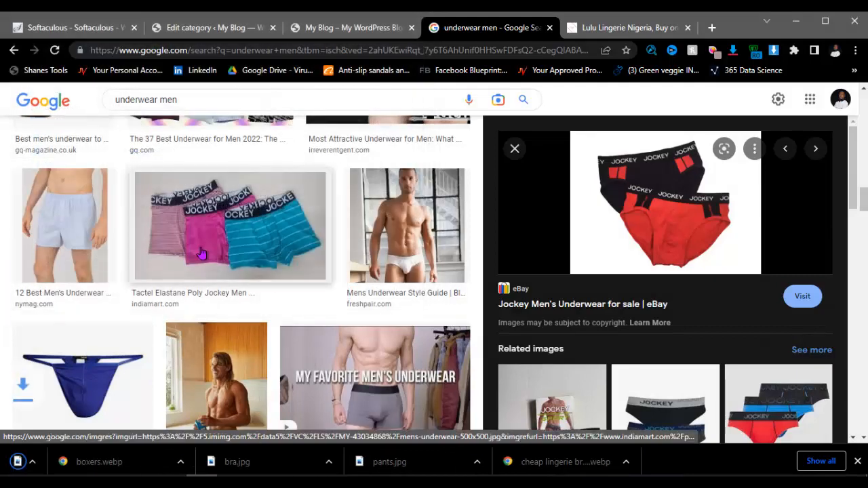
# Step: Search images of underwear for ladies, then return to the WordPress Edit category page
pyautogui.click(193, 102)
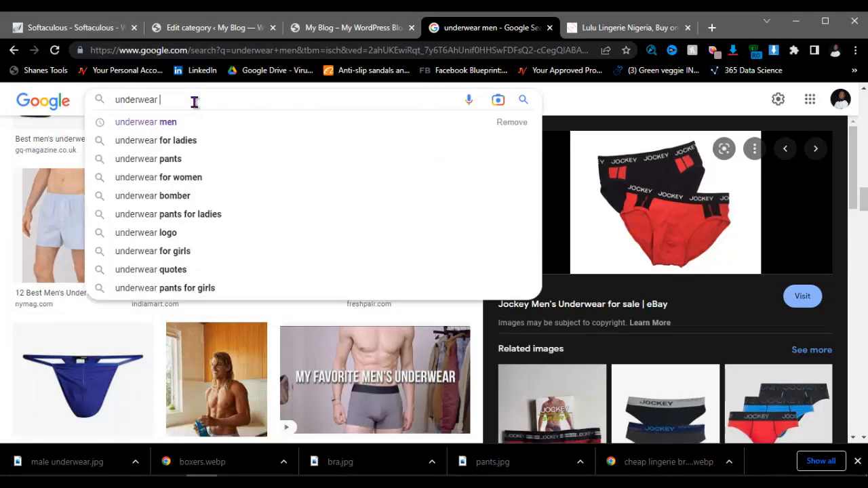
pyautogui.click(198, 151)
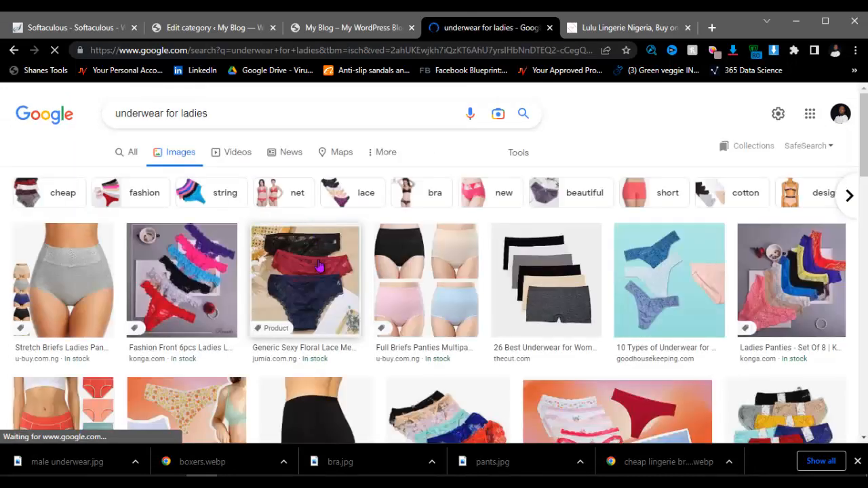
pyautogui.scroll(-4, 467, 286)
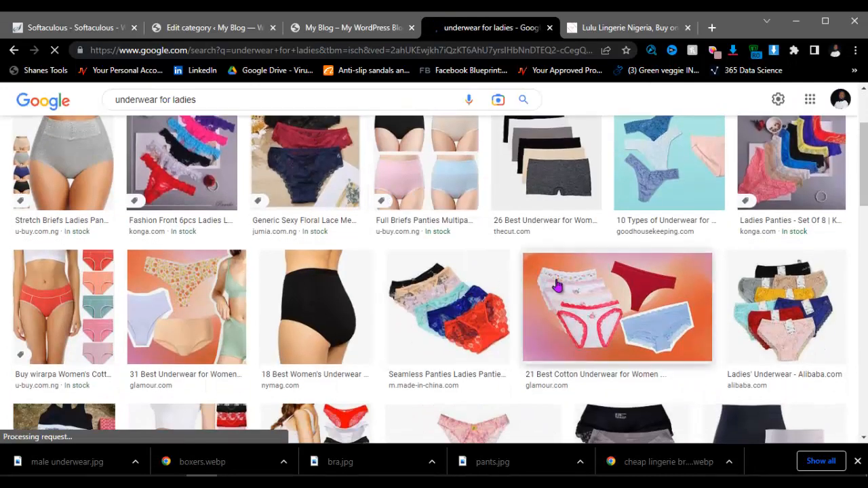
pyautogui.scroll(-5, 569, 286)
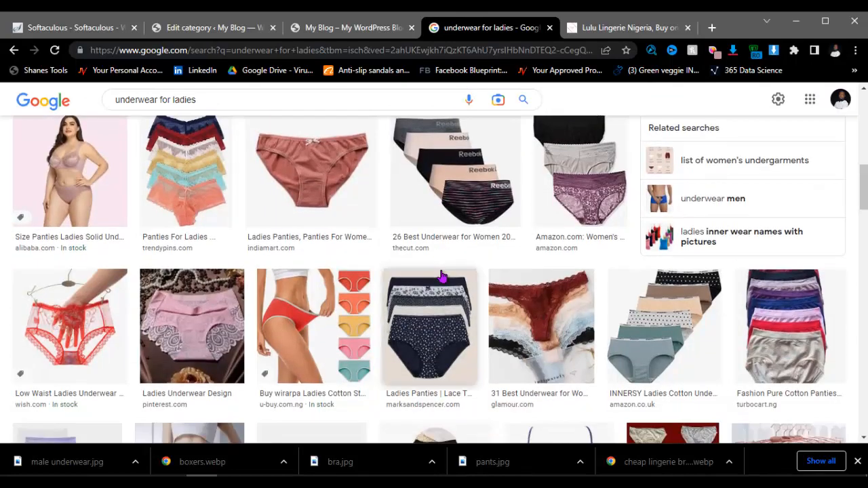
pyautogui.scroll(-2, 441, 274)
pyautogui.scroll(-6, 387, 194)
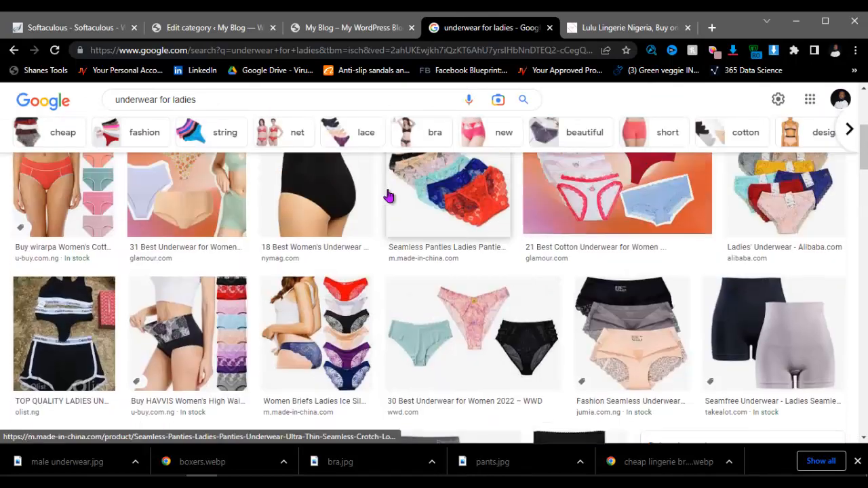
pyautogui.click(234, 28)
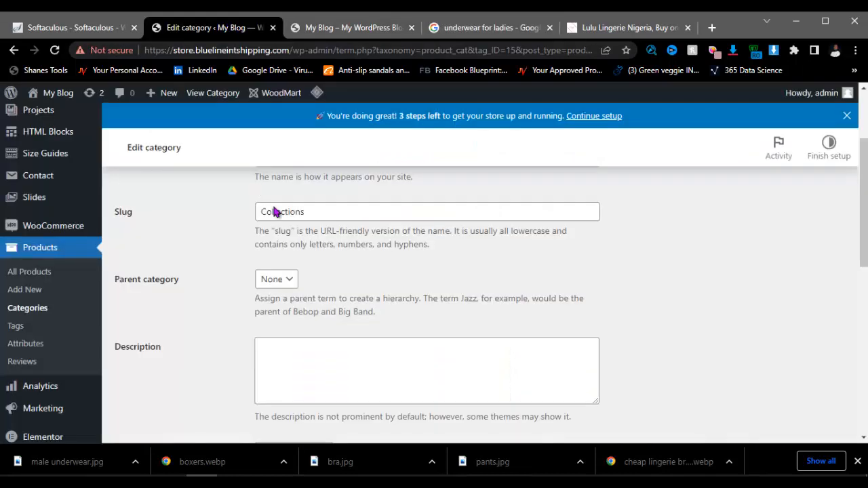
# Step: Upload the five recent files from Downloads, starting with male underwear, to the media library
pyautogui.scroll(-7, 299, 234)
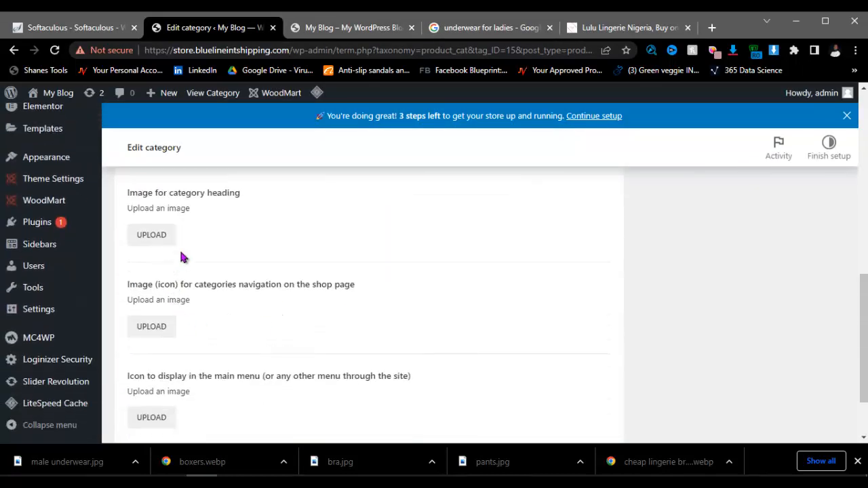
pyautogui.scroll(2, 182, 255)
pyautogui.click(330, 244)
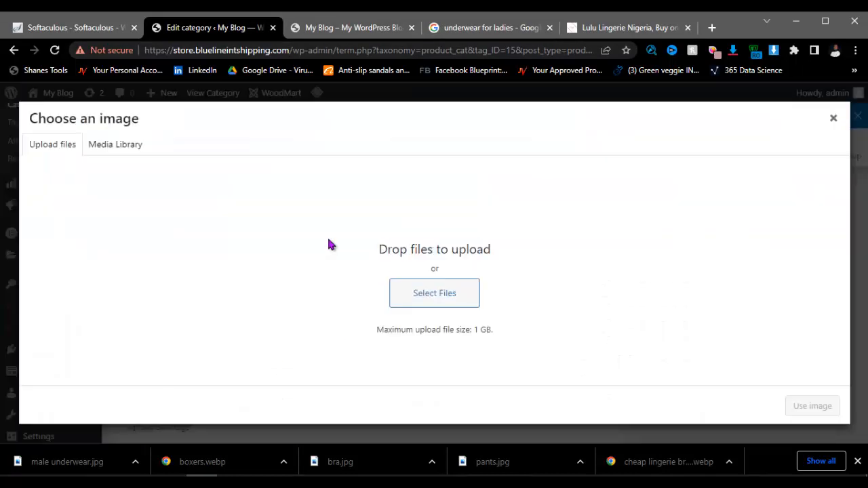
pyautogui.click(422, 306)
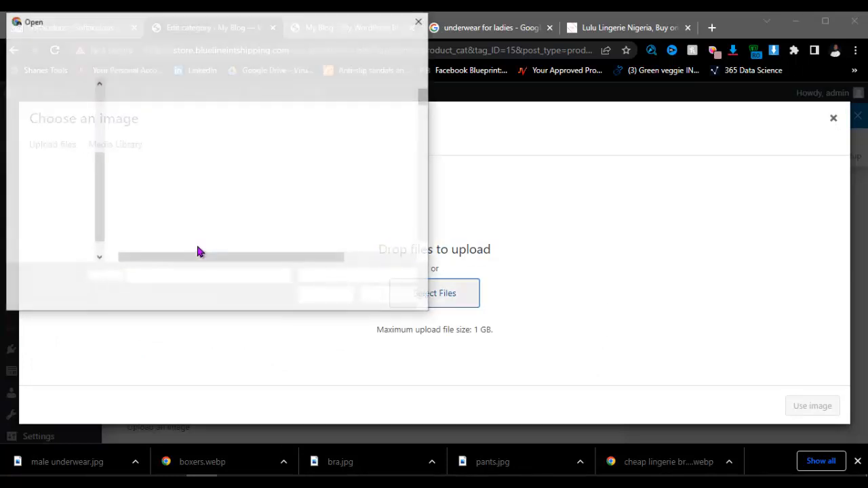
pyautogui.click(61, 189)
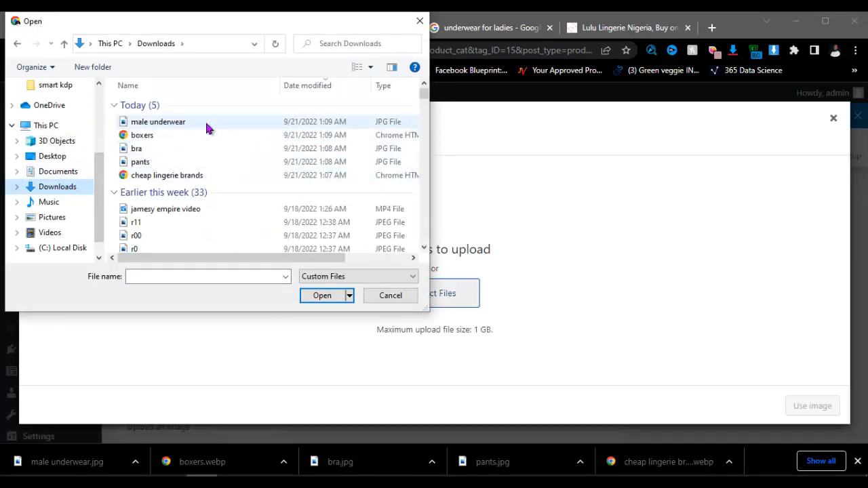
pyautogui.click(186, 122)
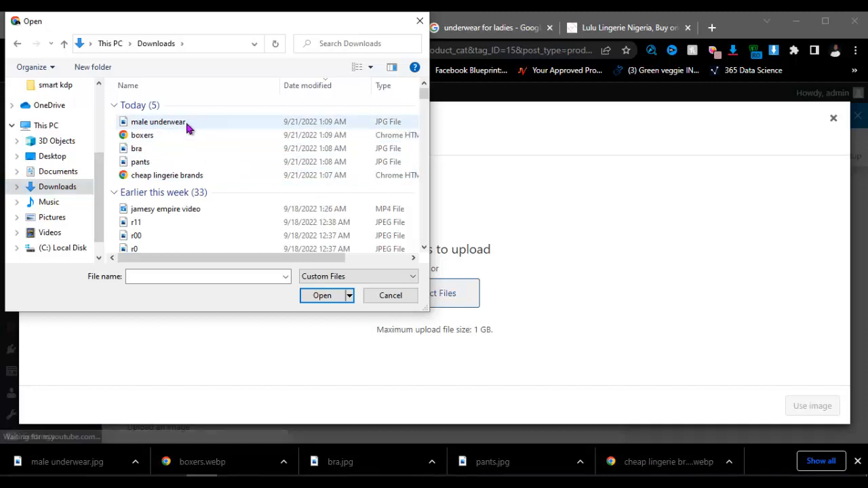
pyautogui.hotkey('shift', 'Down')
pyautogui.hotkey('shift', 'Down')
pyautogui.hotkey('shift', 'Down')
pyautogui.hotkey('shift', 'Down')
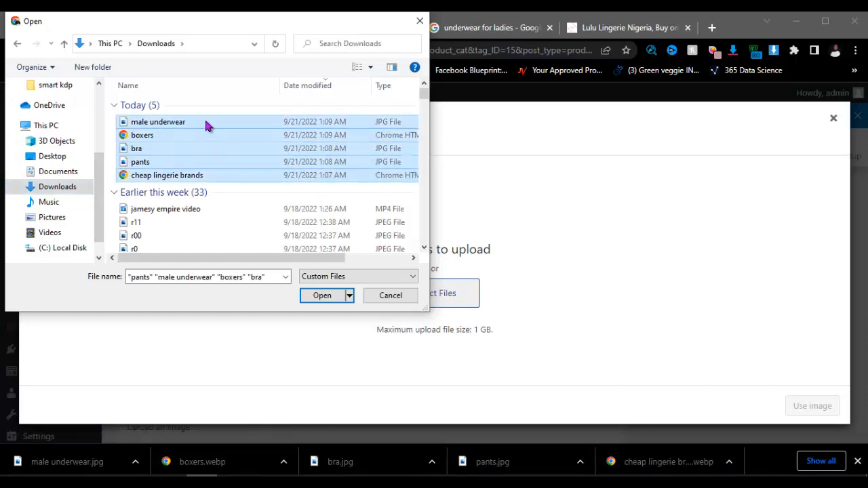
pyautogui.click(322, 295)
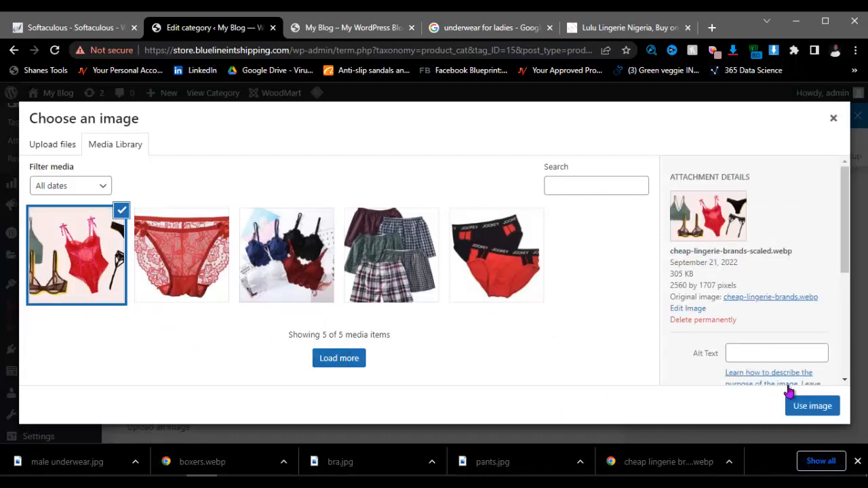
# Step: Use the red lingerie photo as the Collections thumbnail and update the category
pyautogui.click(797, 406)
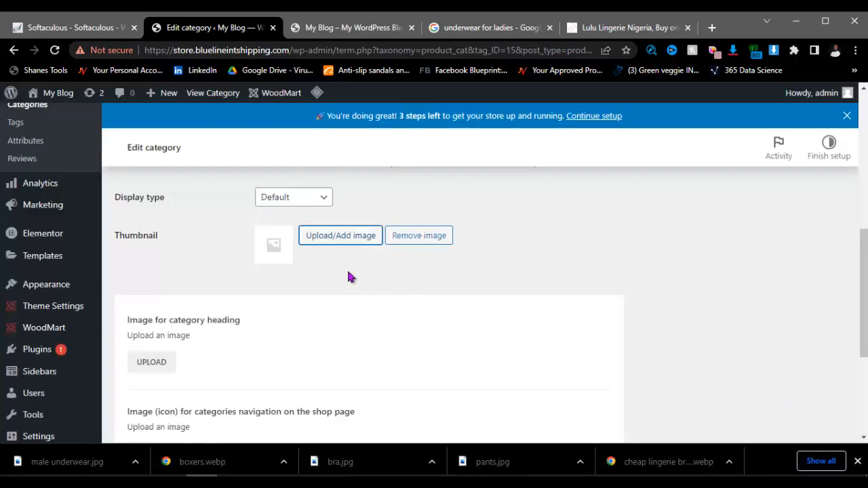
pyautogui.scroll(-3, 328, 264)
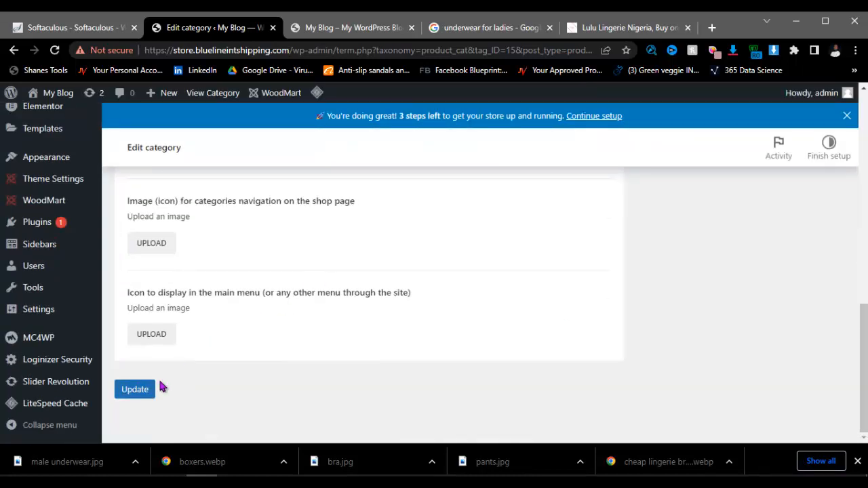
pyautogui.click(140, 396)
pyautogui.scroll(3, 335, 318)
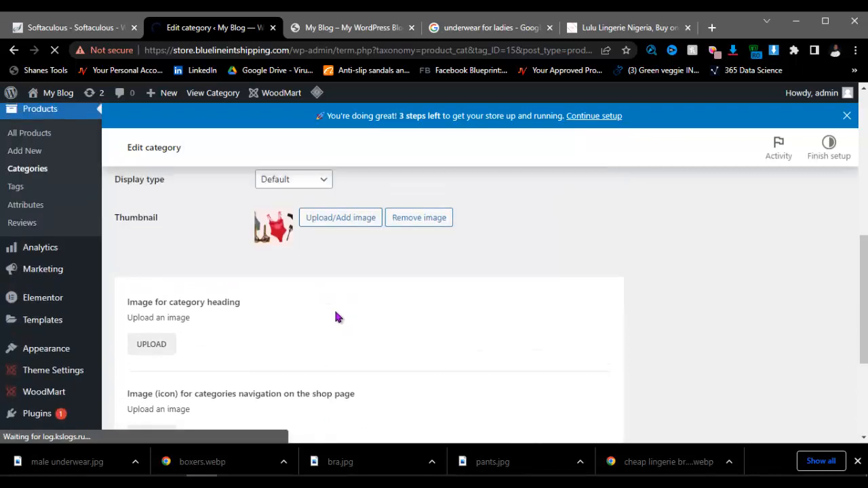
pyautogui.scroll(2, 335, 316)
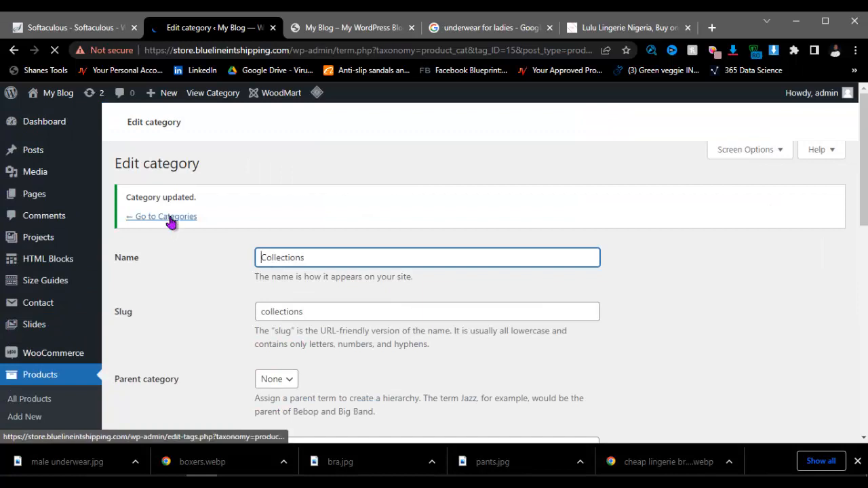
pyautogui.scroll(-1, 218, 302)
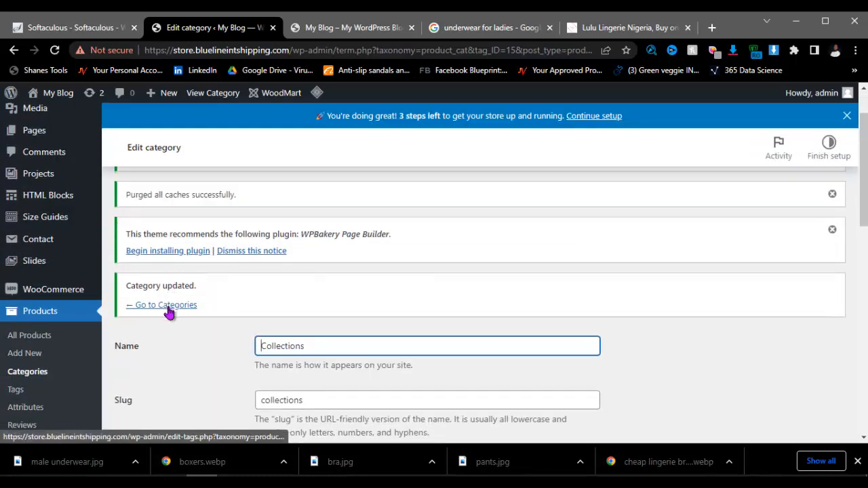
# Step: Back on product categories, enter Pants as the new category's name and slug
pyautogui.click(167, 307)
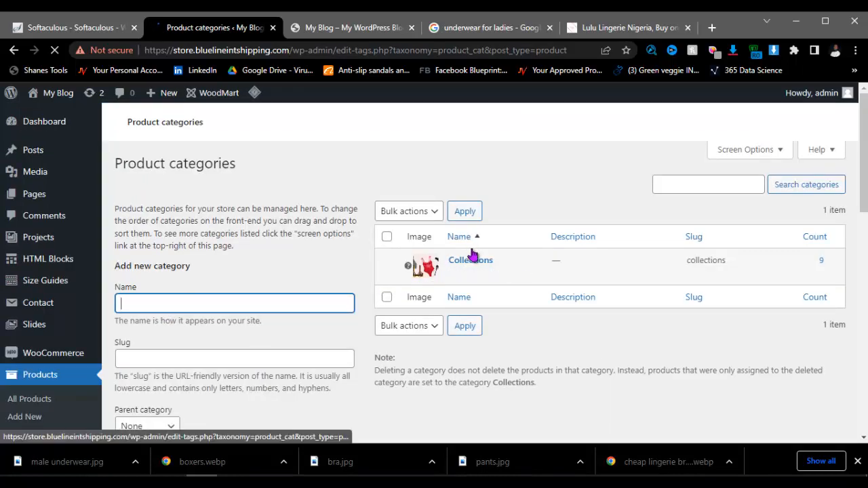
pyautogui.scroll(-2, 223, 316)
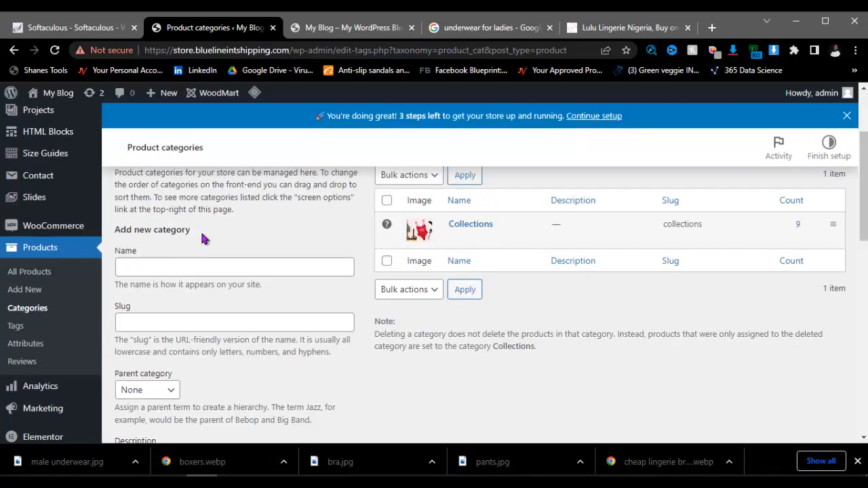
pyautogui.click(194, 265)
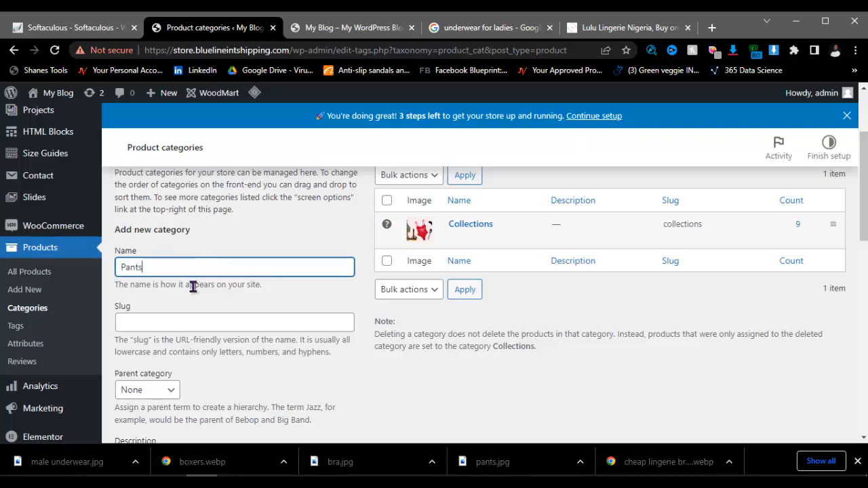
pyautogui.hotkey('ctrl', 'a')
pyautogui.hotkey('ctrl', 'c')
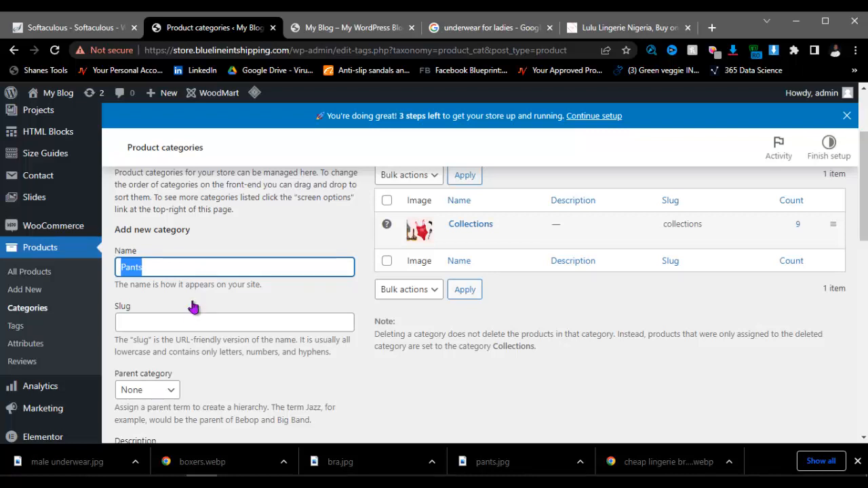
pyautogui.click(182, 323)
pyautogui.hotkey('ctrl', 'v')
# Step: Set the red lace pants image as its thumbnail and add the Pants category
pyautogui.scroll(-1, 188, 319)
pyautogui.scroll(-2, 189, 318)
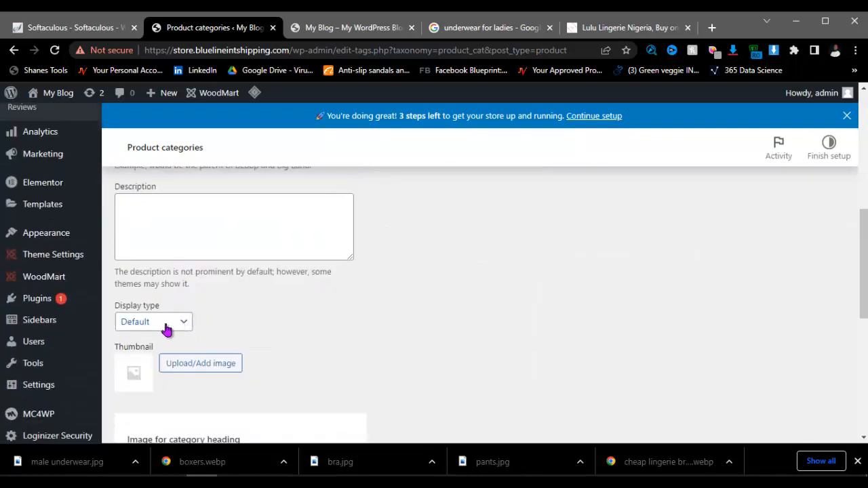
pyautogui.click(179, 368)
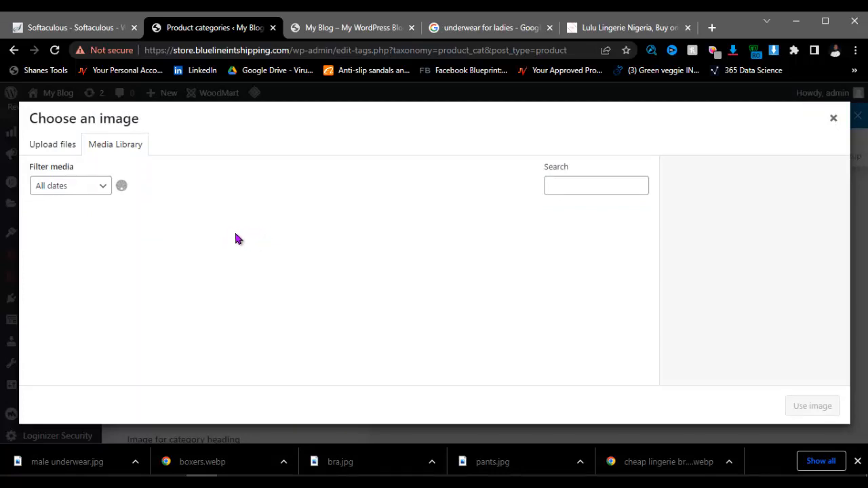
pyautogui.click(169, 248)
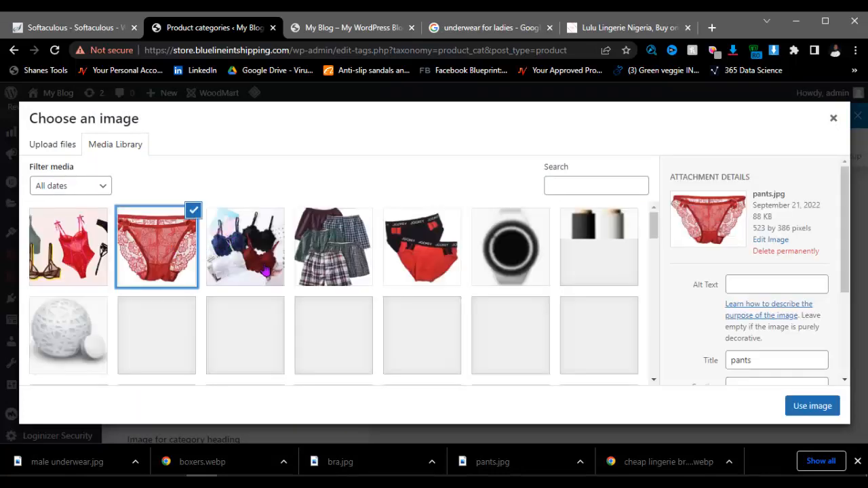
pyautogui.click(812, 408)
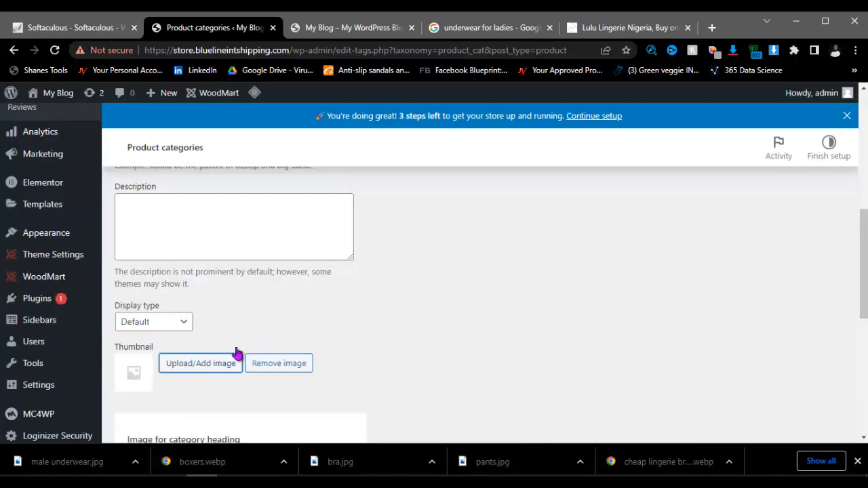
pyautogui.scroll(-1, 227, 335)
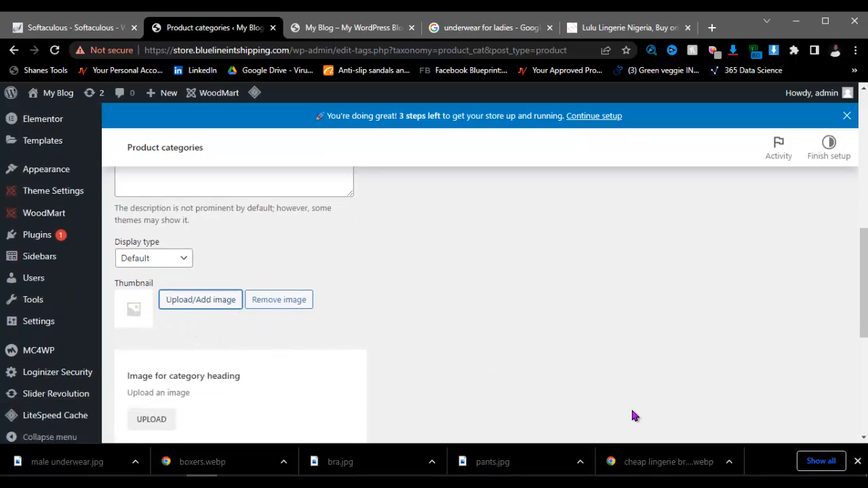
pyautogui.click(857, 460)
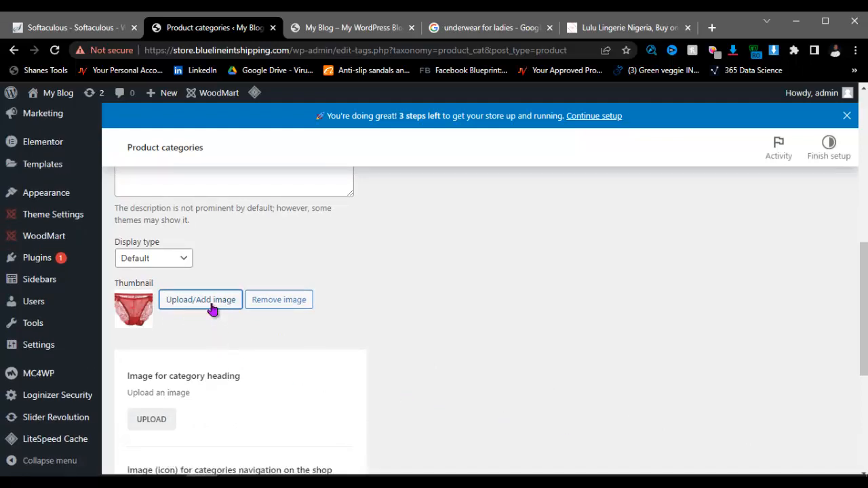
pyautogui.scroll(3, 348, 272)
pyautogui.scroll(-4, 344, 277)
pyautogui.scroll(-3, 343, 278)
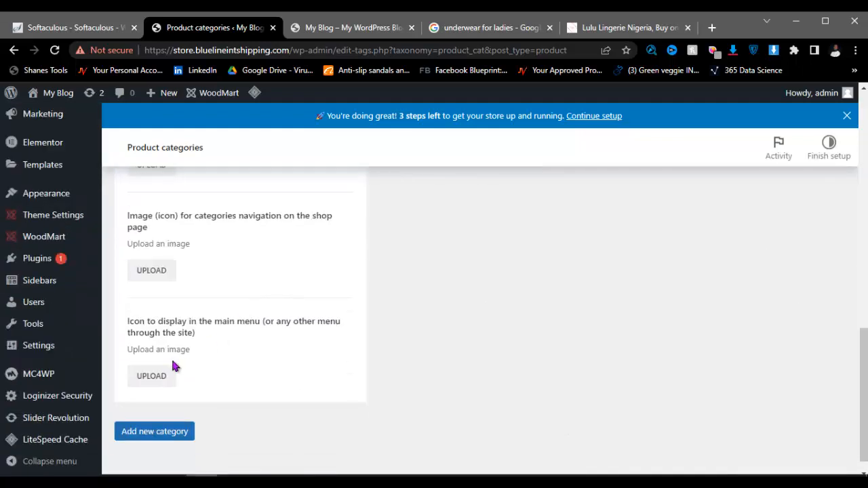
pyautogui.click(167, 432)
pyautogui.scroll(5, 276, 278)
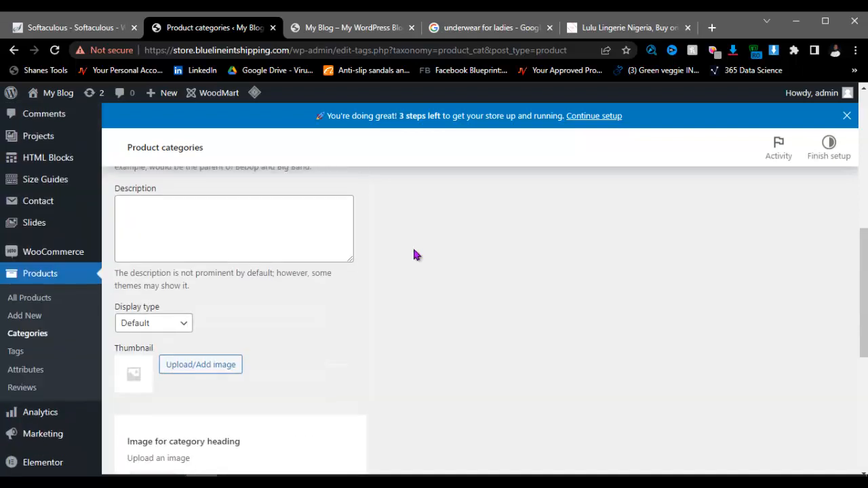
pyautogui.scroll(4, 325, 219)
# Step: Fill in Boxers as the new category's name and go to the slug field
pyautogui.click(193, 268)
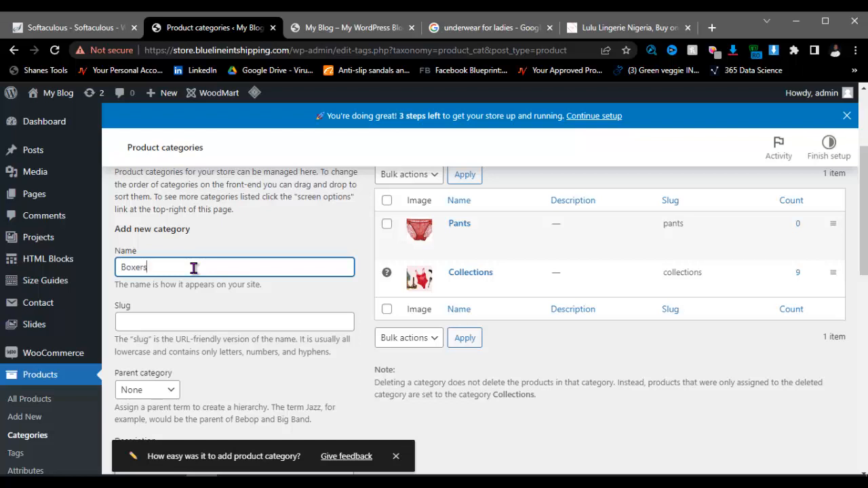
pyautogui.hotkey('ctrl', 'a')
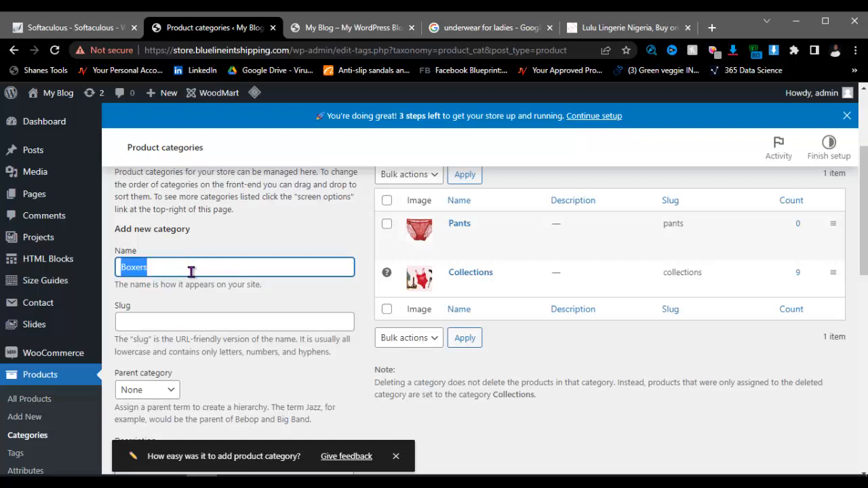
pyautogui.click(177, 327)
pyautogui.scroll(-8, 177, 327)
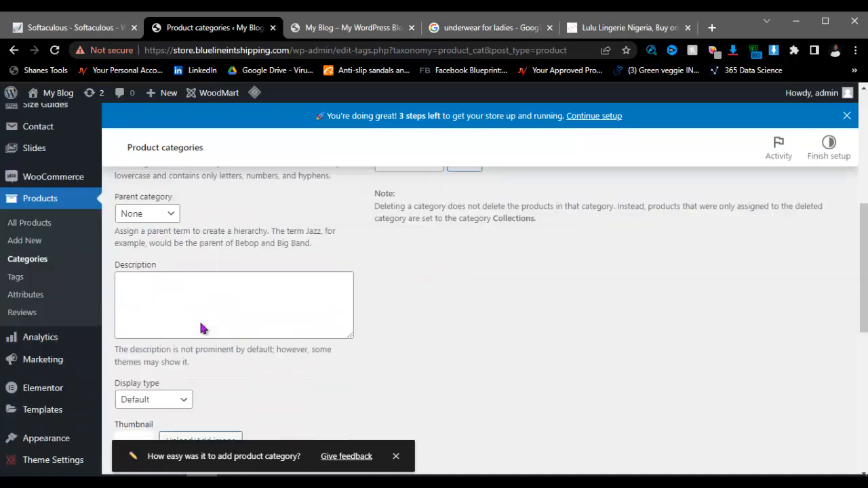
pyautogui.scroll(2, 172, 301)
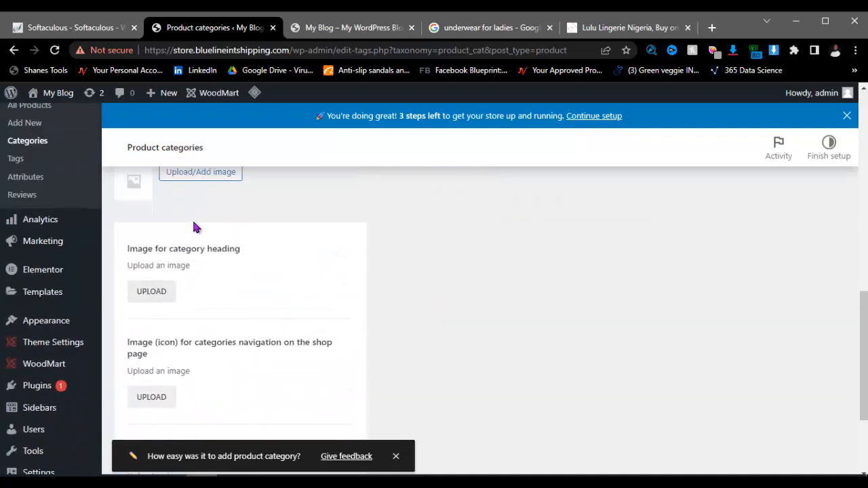
pyautogui.scroll(1, 192, 218)
# Step: Choose the plaid boxer shorts image as thumbnail and add the Boxers category
pyautogui.click(193, 239)
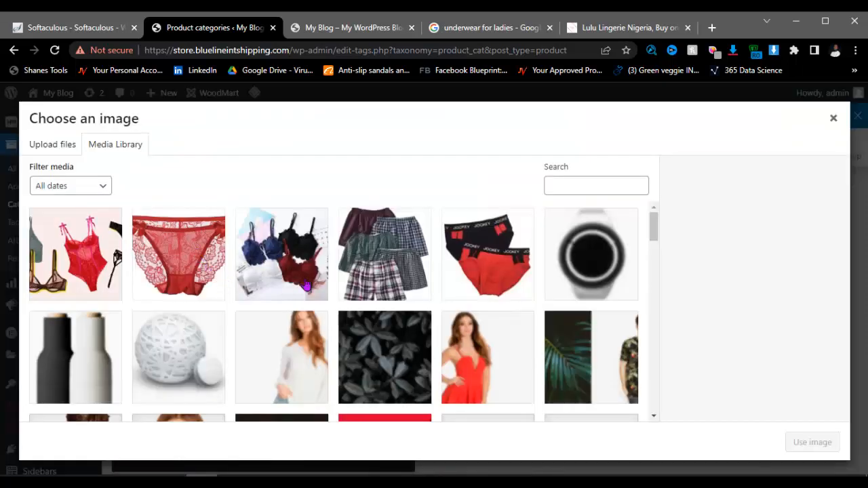
pyautogui.click(421, 272)
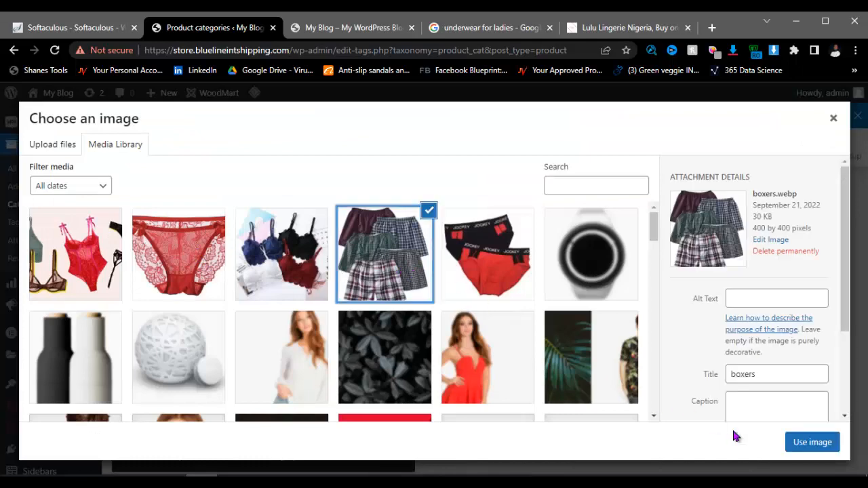
pyautogui.click(812, 442)
pyautogui.scroll(-2, 249, 281)
pyautogui.scroll(-2, 249, 281)
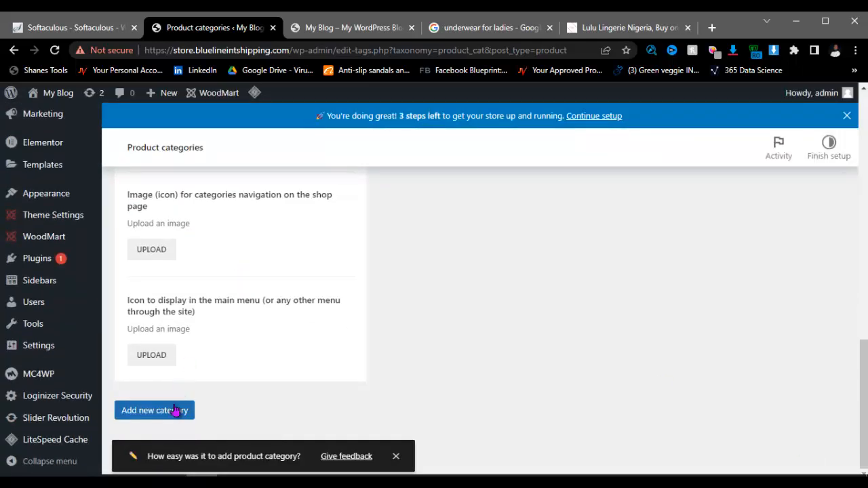
pyautogui.click(183, 408)
pyautogui.scroll(11, 244, 347)
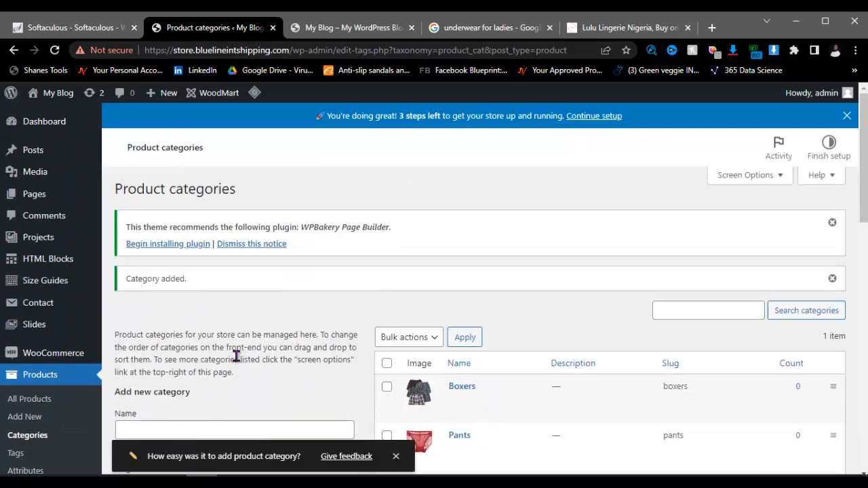
pyautogui.scroll(-2, 236, 356)
# Step: Name the new category Men Underwear and copy the name into the slug
pyautogui.click(173, 301)
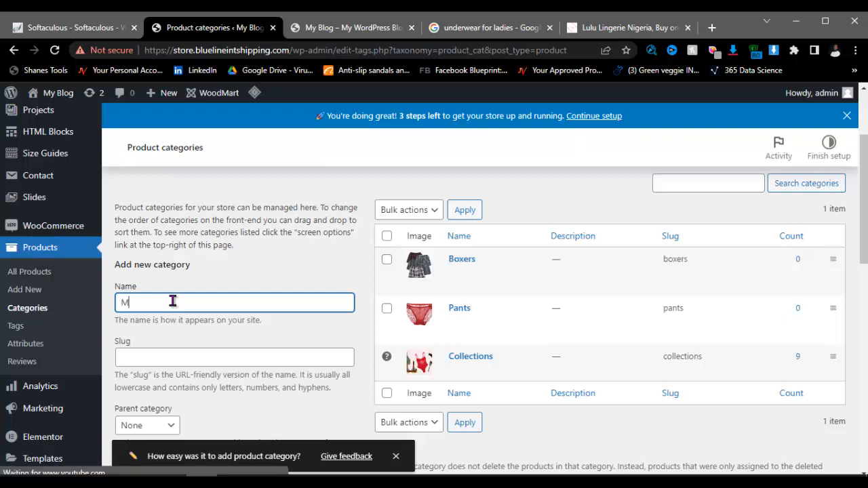
pyautogui.write('en Underwear')
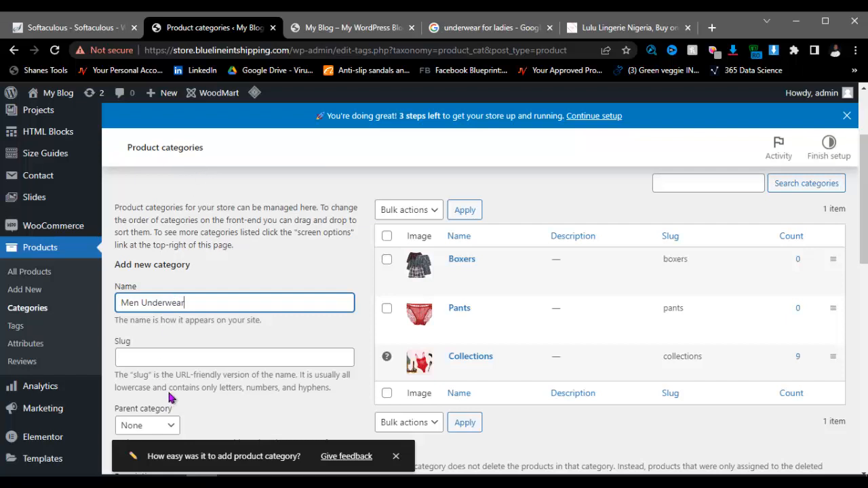
pyautogui.hotkey('ctrl', 'a')
pyautogui.hotkey('ctrl', 'c')
pyautogui.click(217, 351)
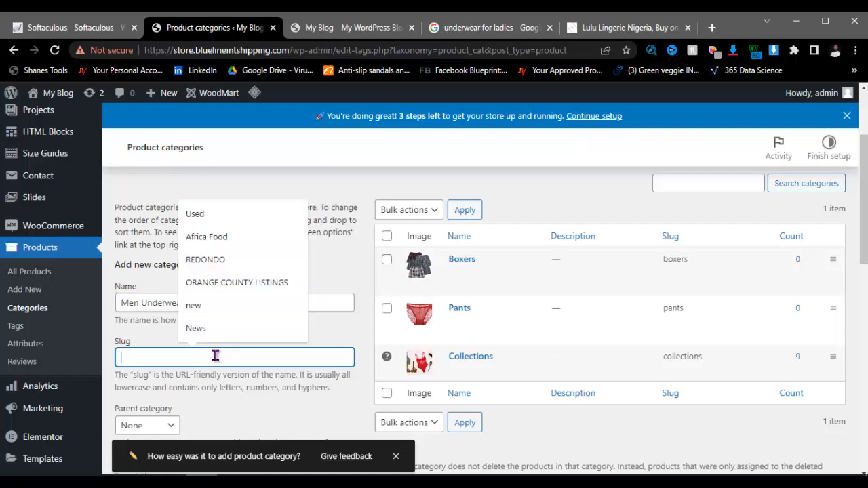
pyautogui.hotkey('ctrl', 'v')
# Step: Use the red Jockey briefs image as thumbnail and add the Men Underwear category
pyautogui.scroll(-4, 215, 352)
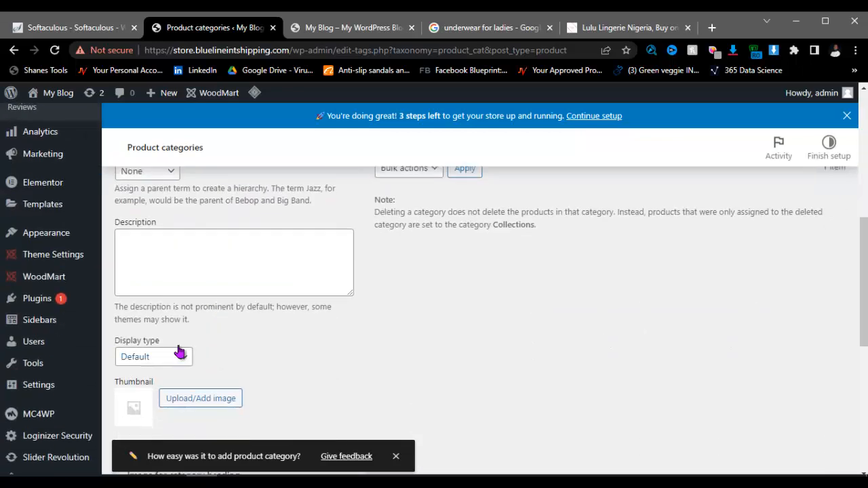
pyautogui.click(193, 400)
pyautogui.click(464, 278)
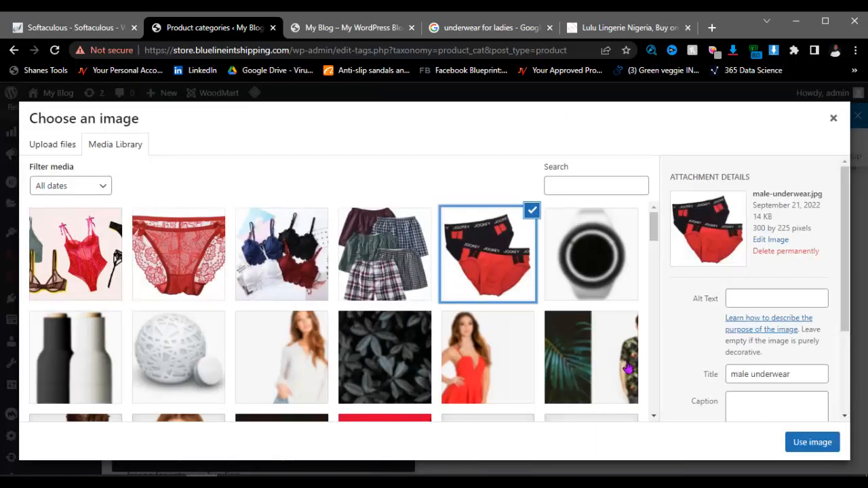
pyautogui.click(808, 447)
pyautogui.scroll(-6, 194, 345)
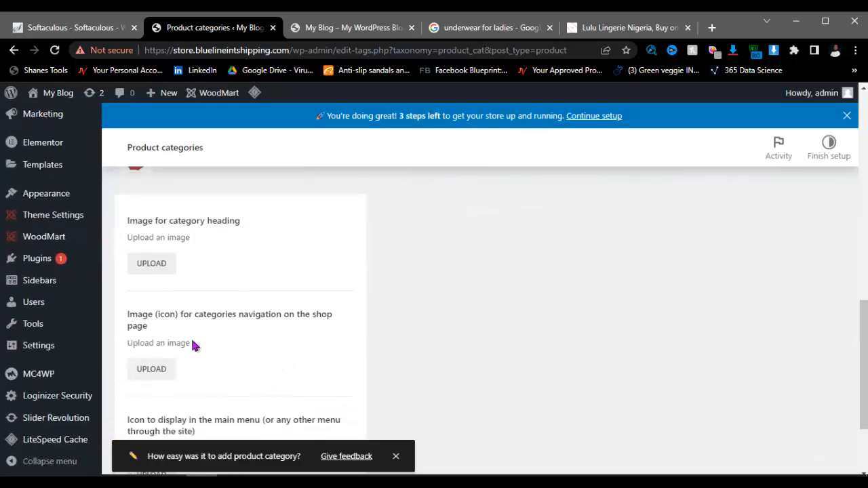
pyautogui.click(178, 415)
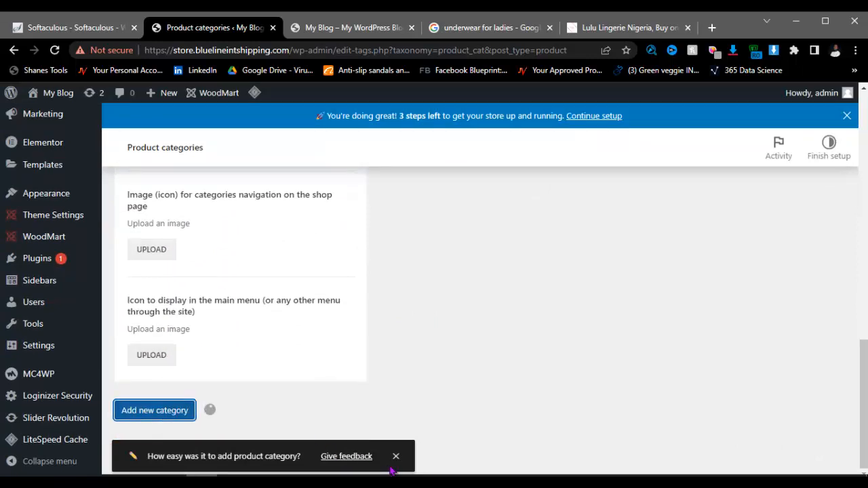
pyautogui.click(396, 456)
pyautogui.scroll(10, 288, 308)
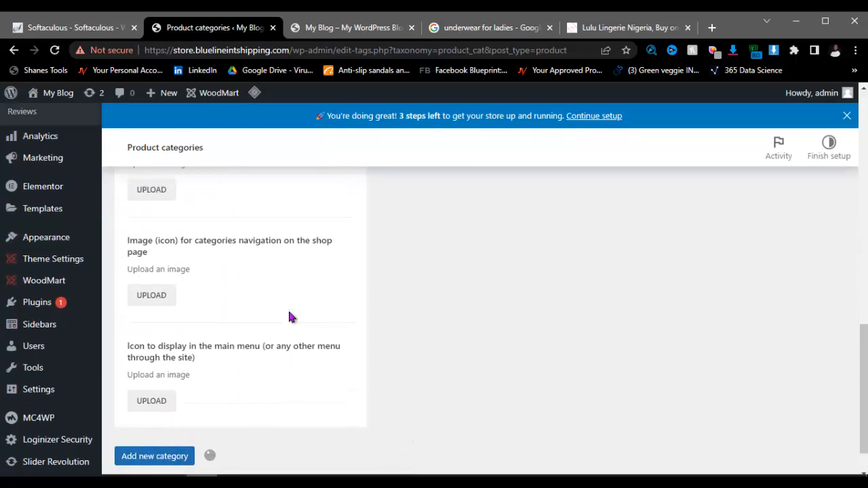
pyautogui.scroll(3, 456, 339)
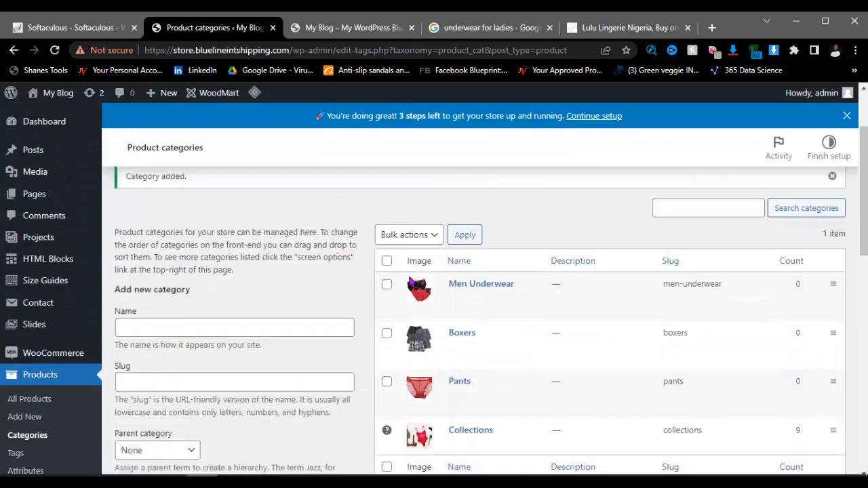
pyautogui.scroll(-2, 467, 308)
pyautogui.click(170, 247)
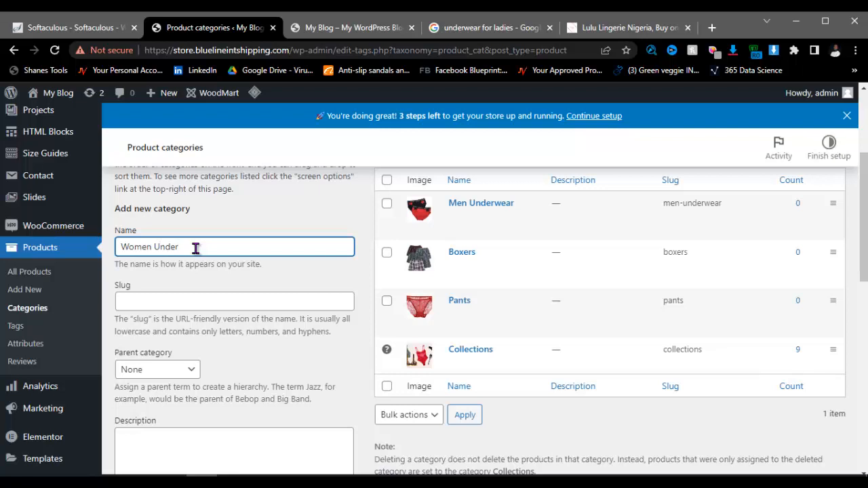
pyautogui.tripleClick(195, 248)
pyautogui.hotkey('ctrl', 'c')
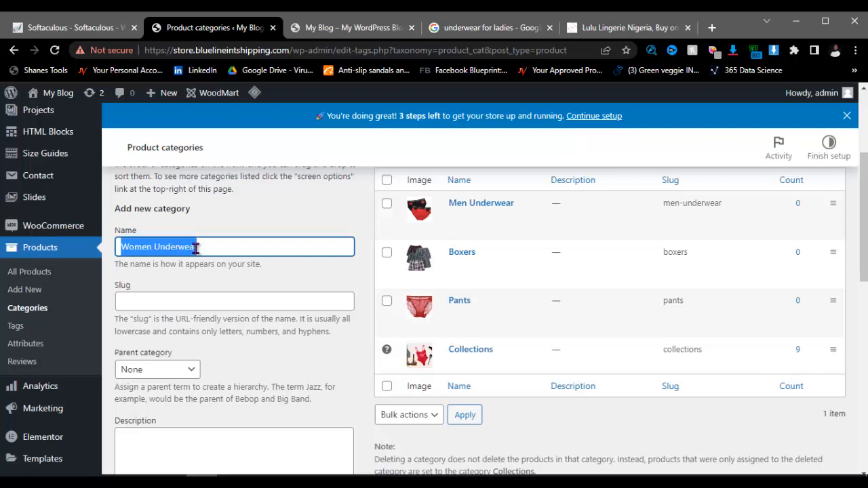
pyautogui.click(181, 299)
pyautogui.hotkey('ctrl', 'v')
pyautogui.scroll(-5, 181, 302)
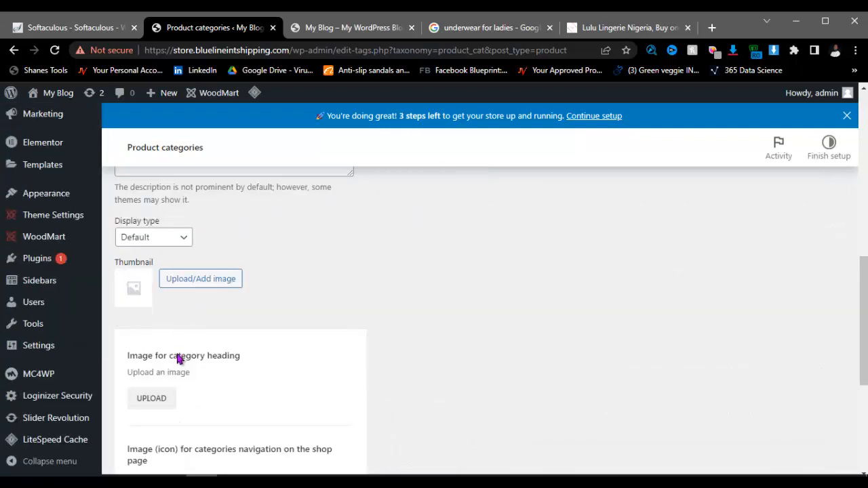
pyautogui.click(190, 285)
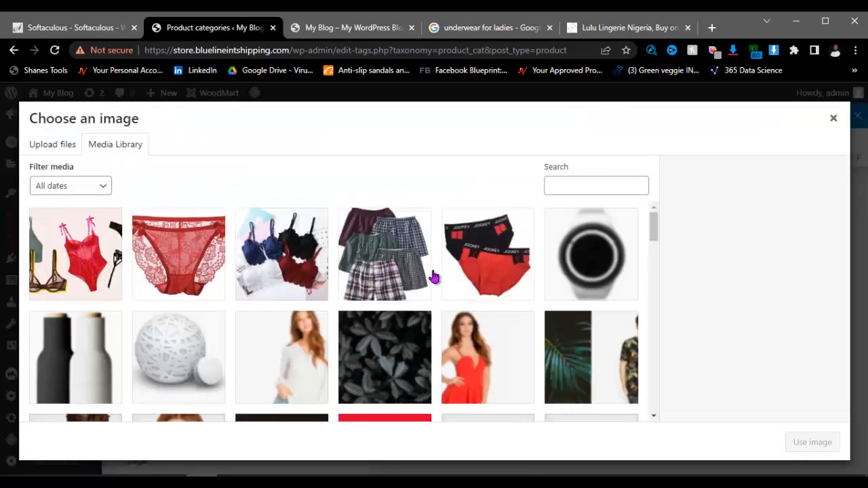
pyautogui.click(278, 270)
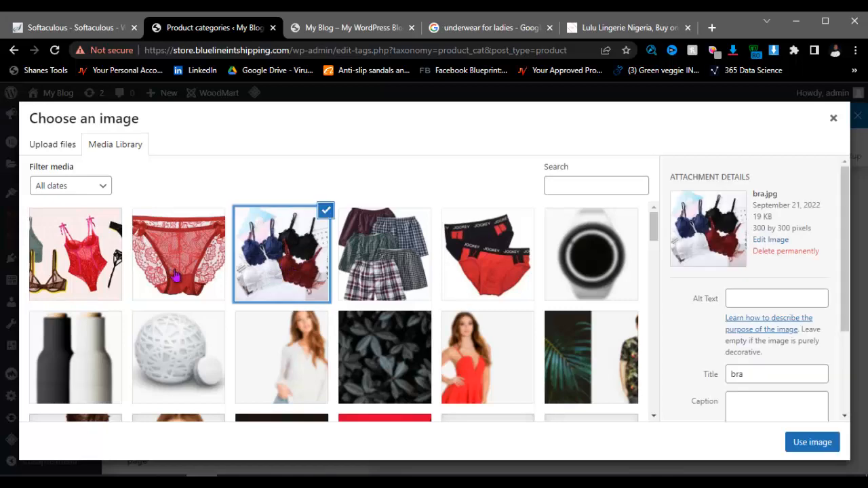
pyautogui.click(812, 445)
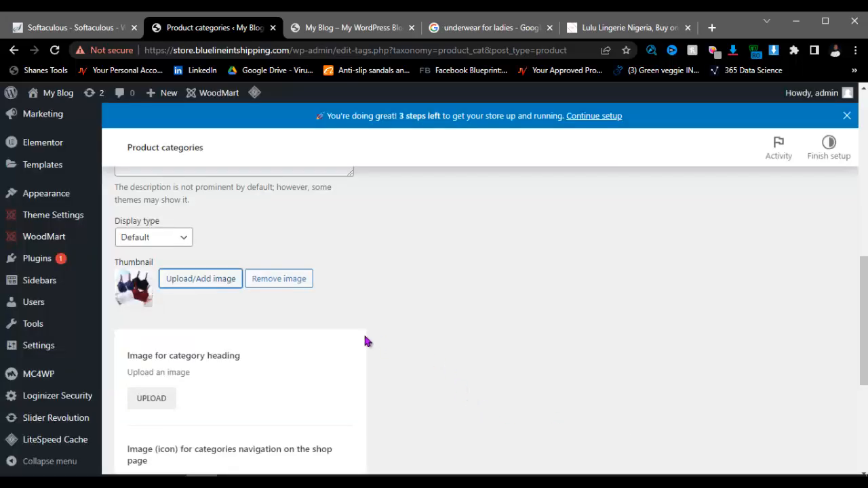
pyautogui.scroll(4, 303, 304)
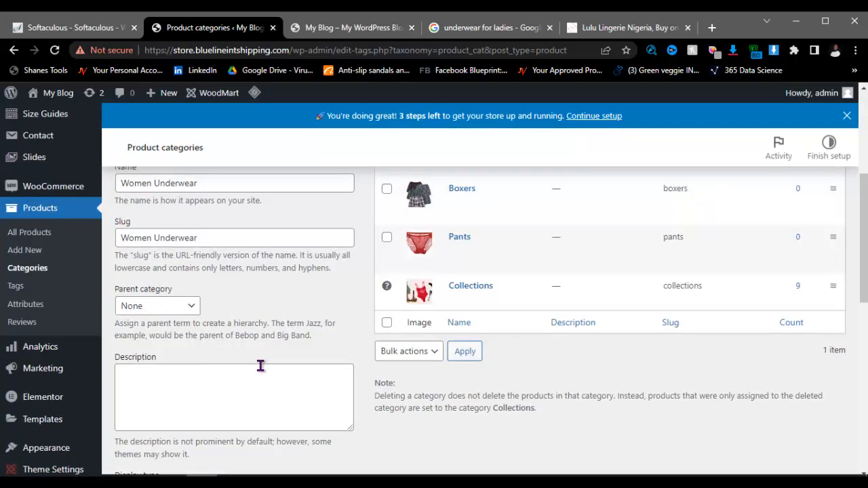
pyautogui.scroll(-5, 261, 366)
pyautogui.scroll(4, 261, 366)
pyautogui.scroll(-5, 267, 402)
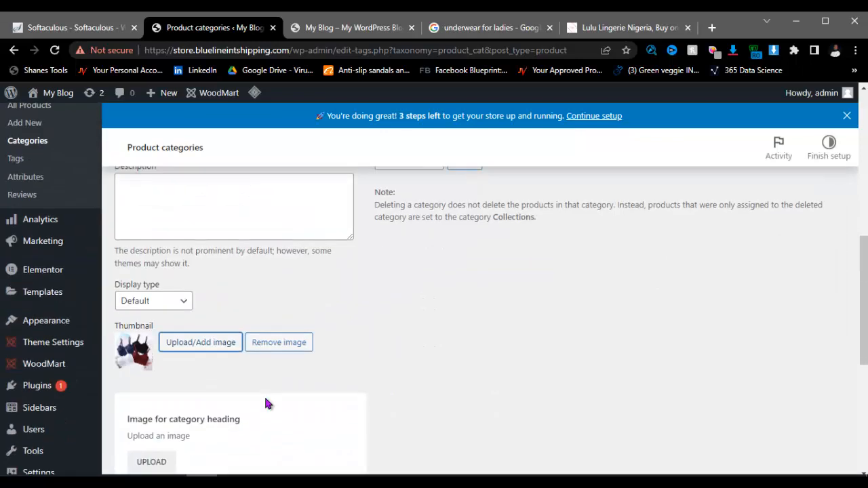
pyautogui.scroll(-3, 265, 404)
pyautogui.click(174, 421)
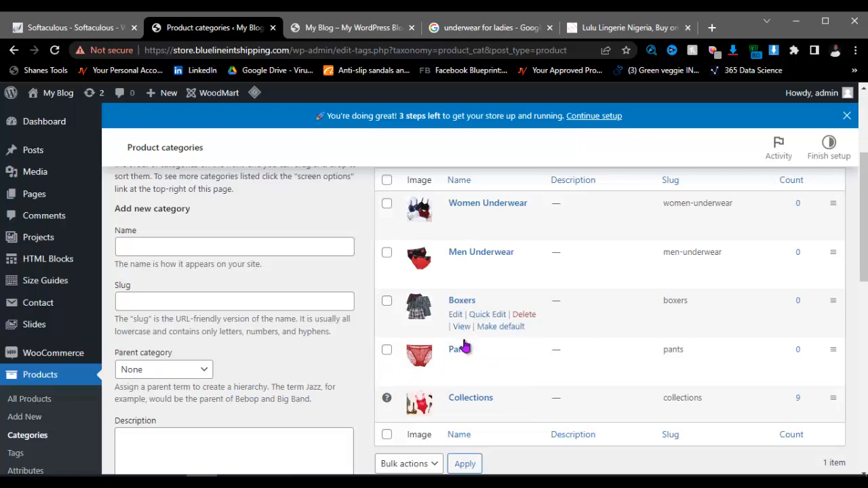
pyautogui.scroll(-3, 431, 327)
pyautogui.scroll(5, 434, 324)
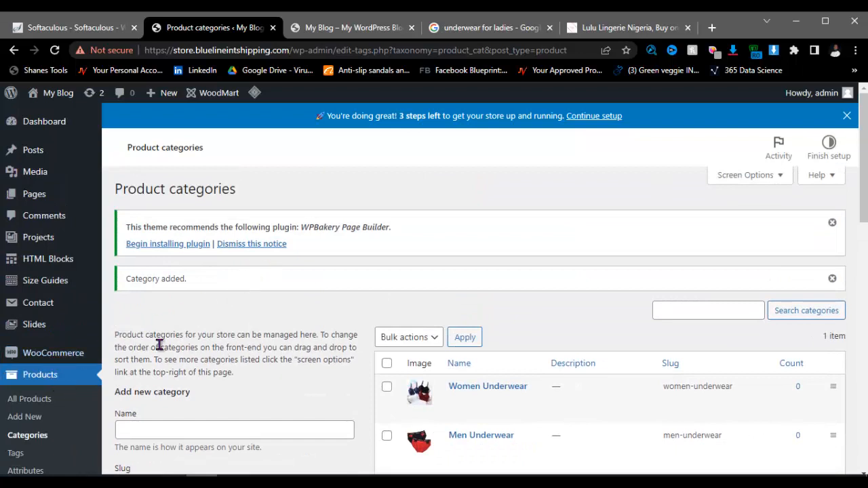
# Step: Highlight Menu Creation in the Notepad steps list, then go to Appearance > Menus
pyautogui.click(390, 480)
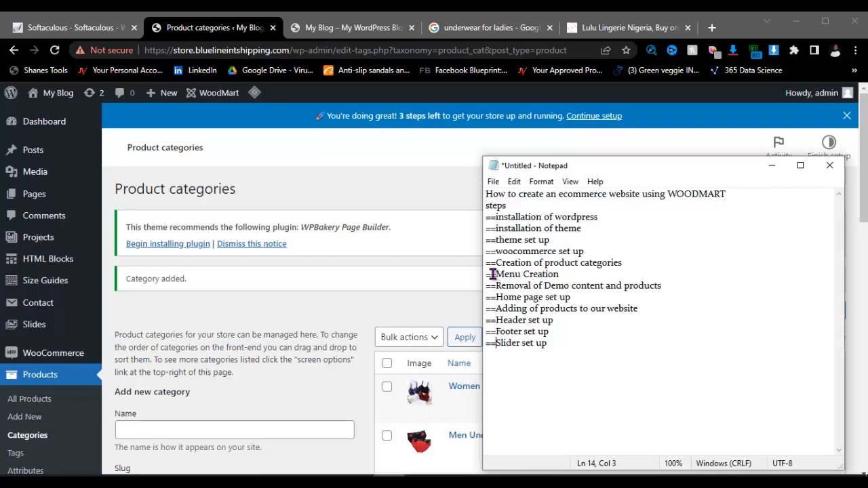
pyautogui.moveTo(496, 274); pyautogui.dragTo(577, 272)
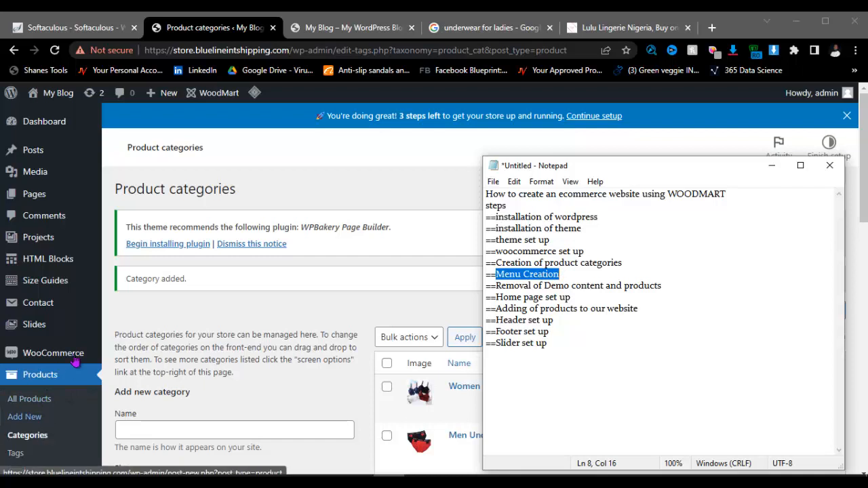
pyautogui.scroll(-1, 245, 276)
pyautogui.scroll(-3, 246, 276)
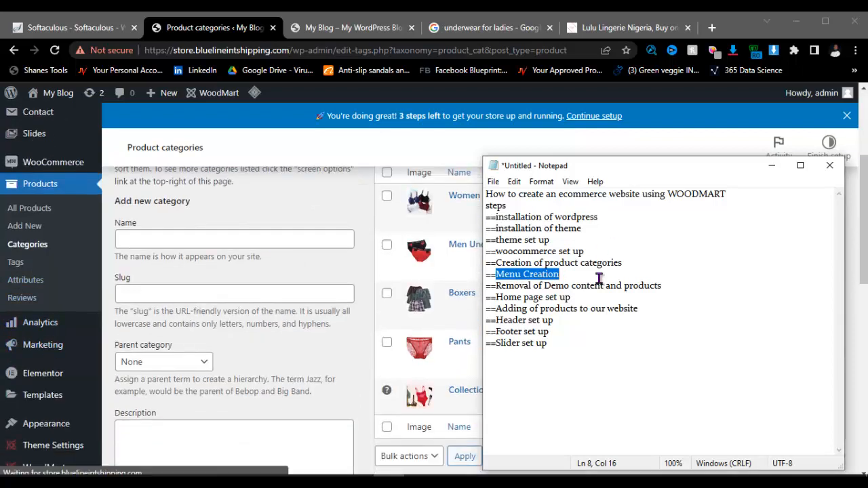
pyautogui.moveTo(52, 430)
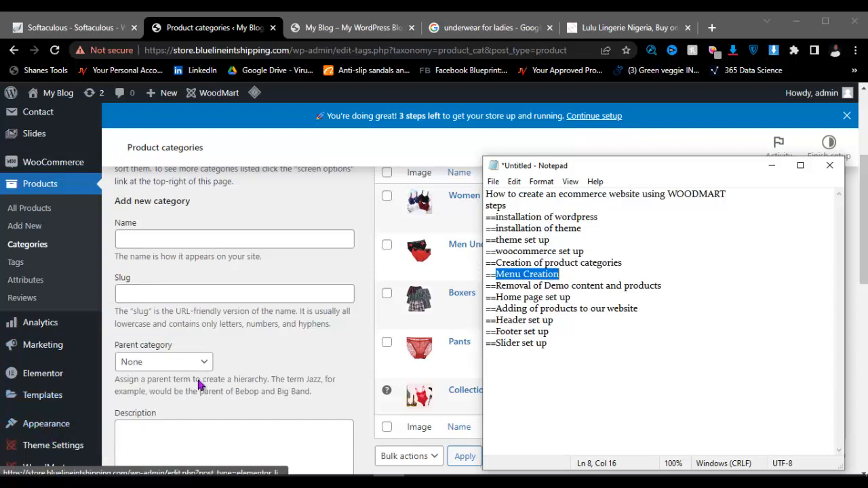
pyautogui.click(122, 403)
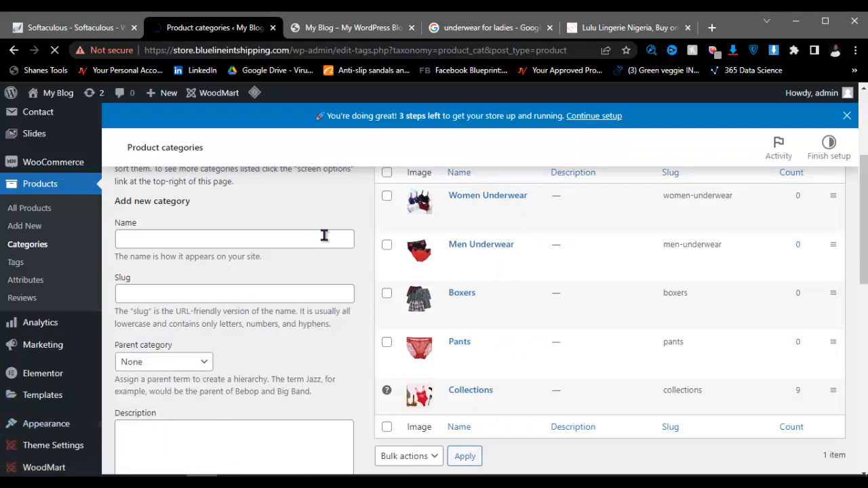
# Step: Permanently delete the Categories demo menu
pyautogui.scroll(2, 515, 285)
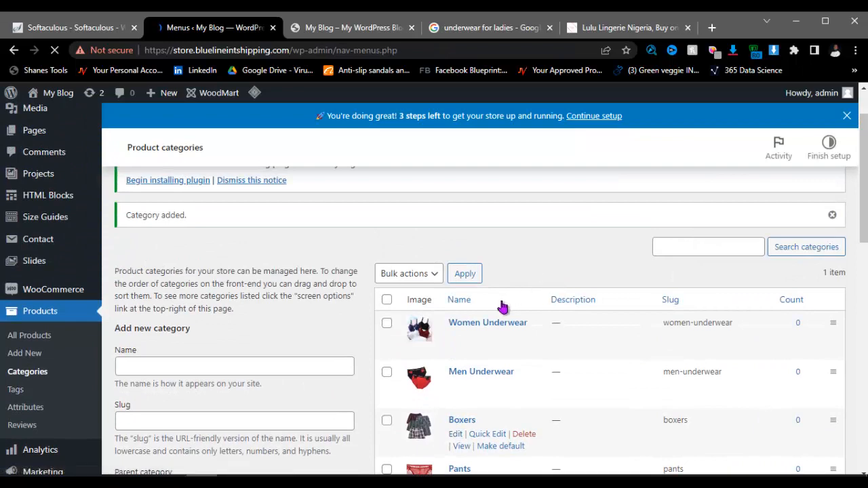
pyautogui.scroll(-5, 304, 296)
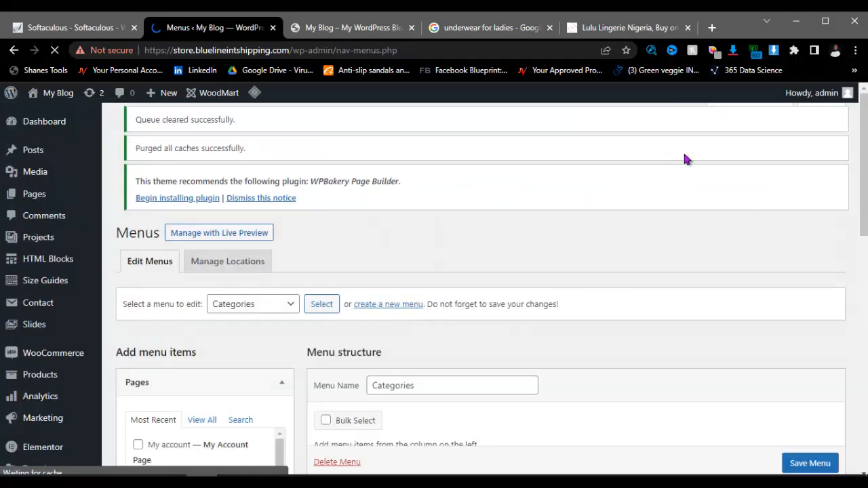
pyautogui.scroll(-3, 407, 288)
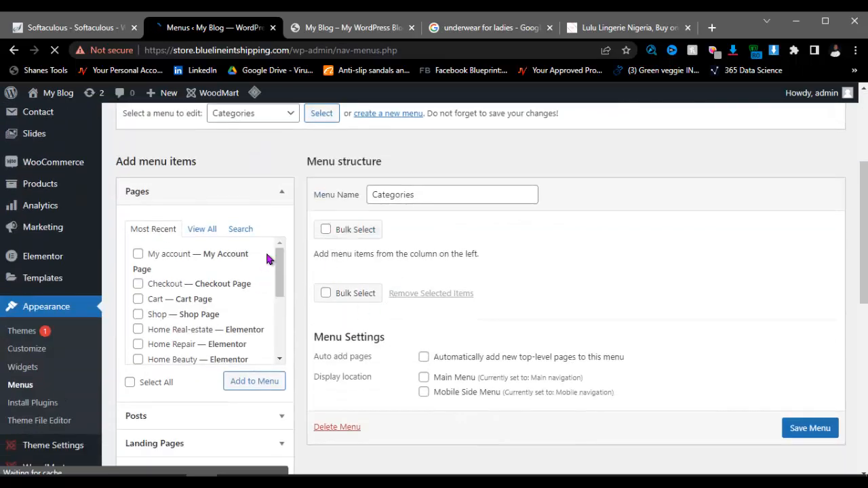
pyautogui.scroll(-2, 379, 315)
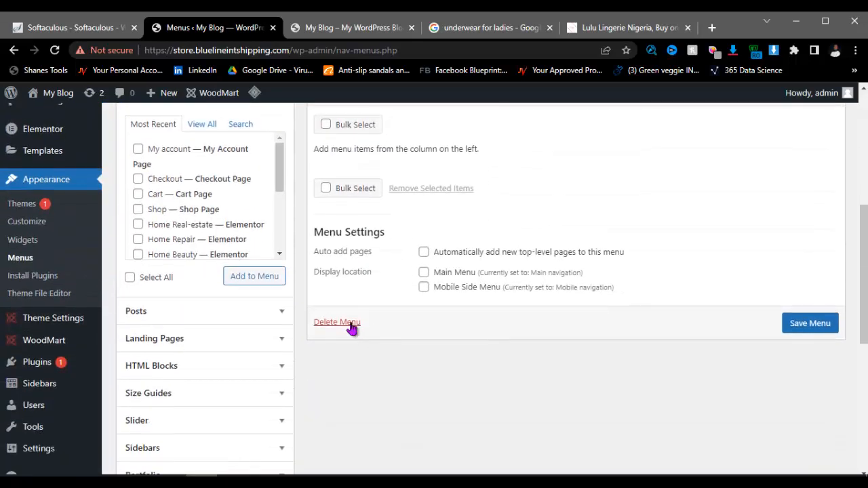
pyautogui.click(345, 324)
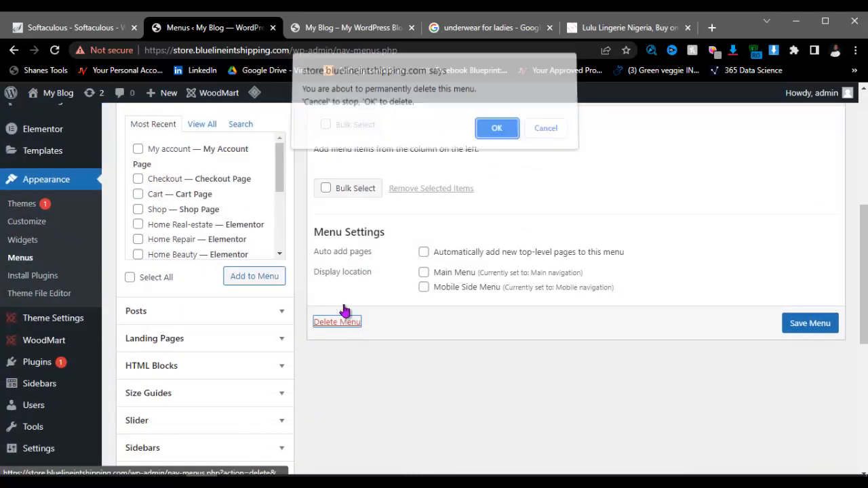
pyautogui.click(483, 145)
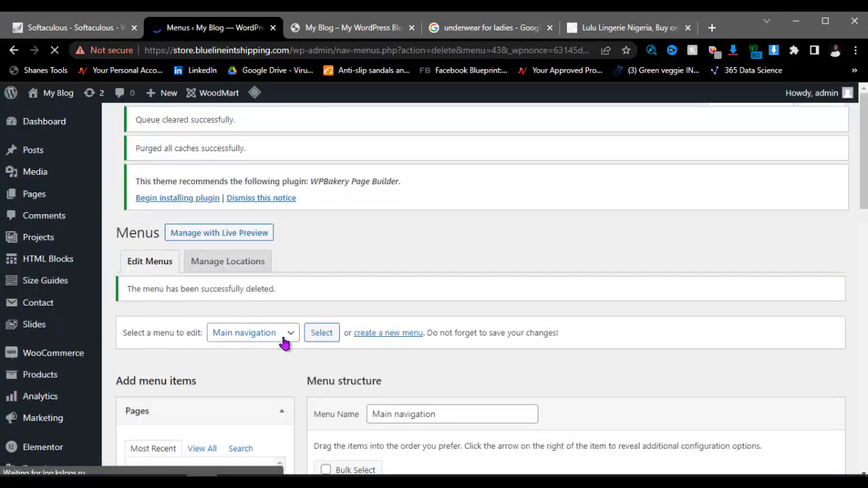
# Step: Delete the Main navigation and Menu left menus as well
pyautogui.click(284, 339)
pyautogui.scroll(-1, 321, 347)
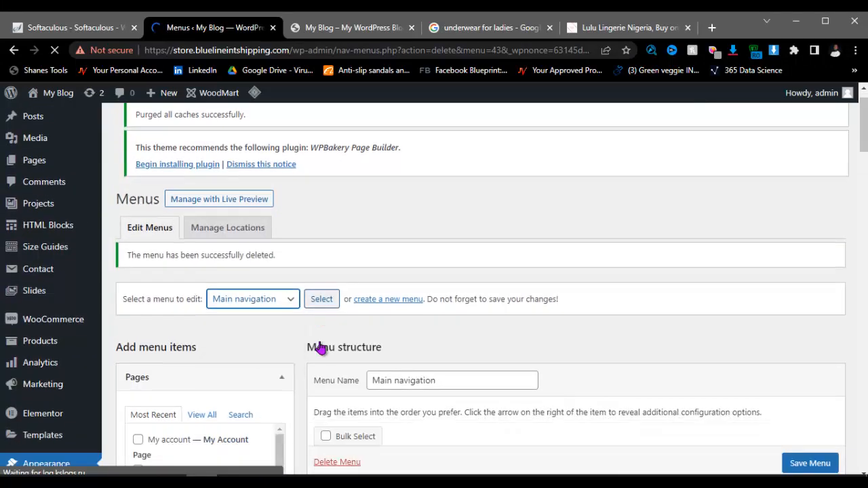
pyautogui.scroll(-10, 321, 347)
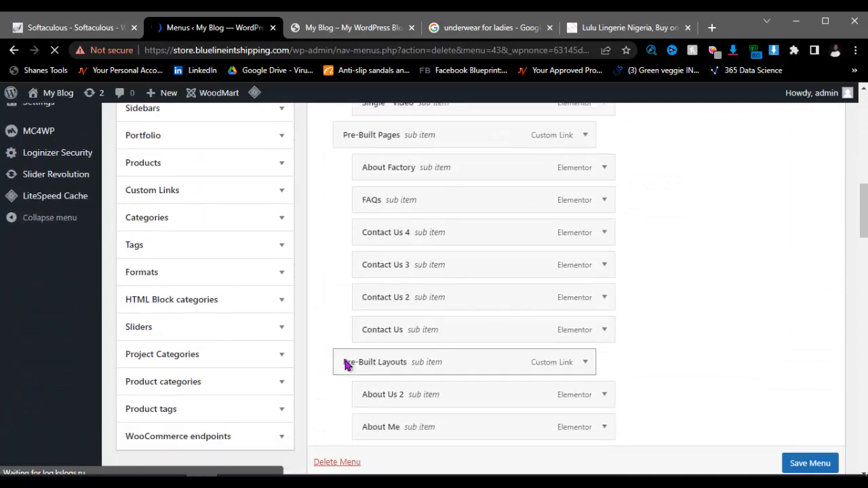
pyautogui.scroll(-3, 345, 362)
pyautogui.click(328, 463)
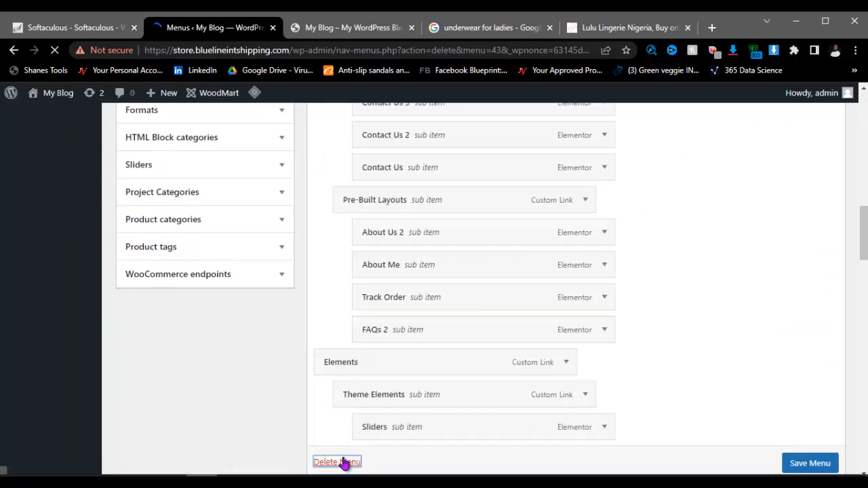
pyautogui.scroll(6, 343, 332)
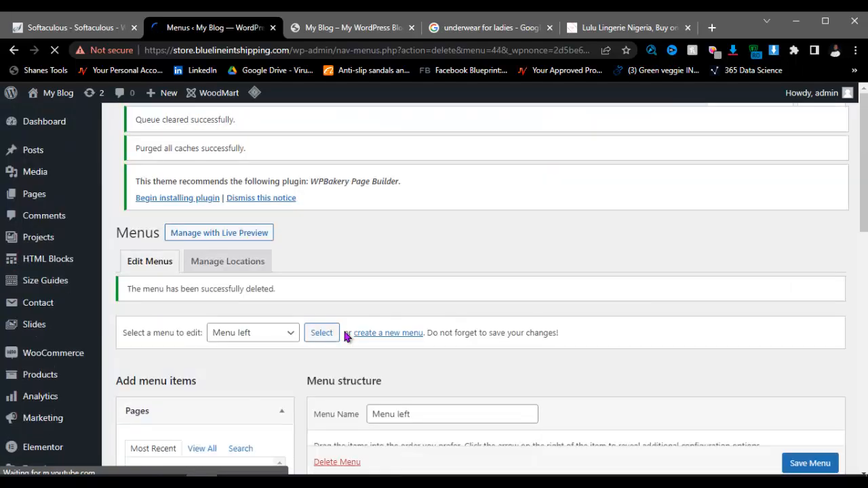
pyautogui.scroll(-8, 345, 328)
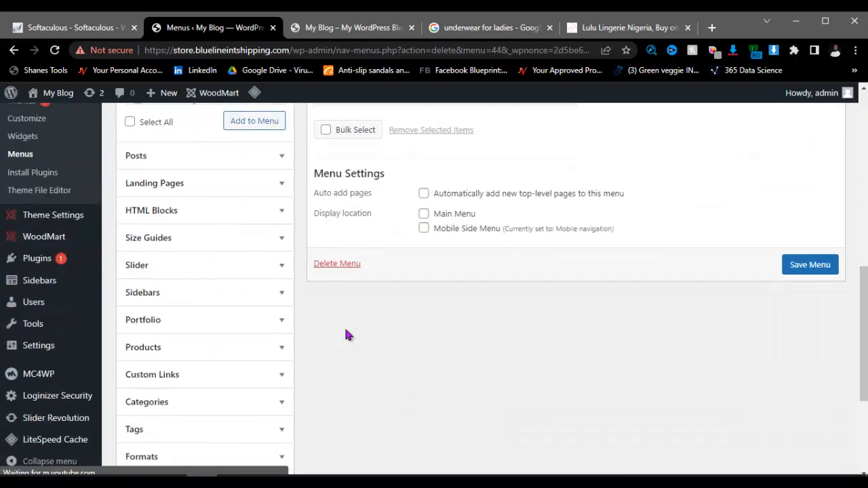
pyautogui.click(339, 266)
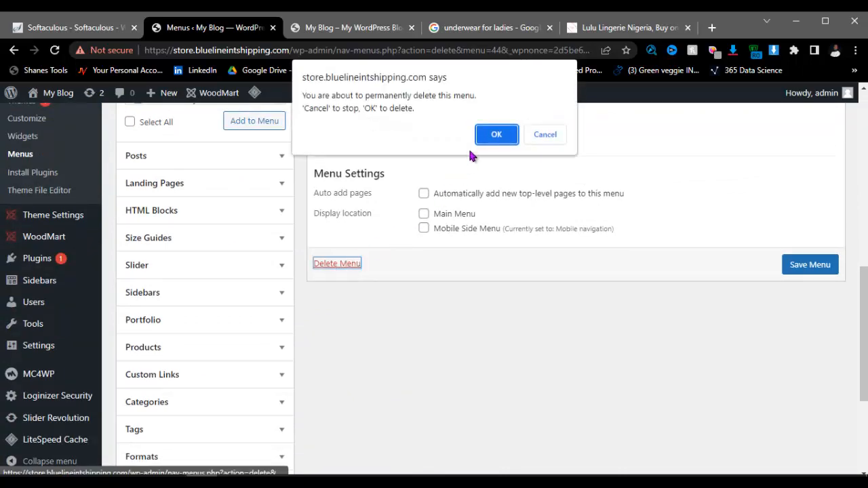
pyautogui.press('Return')
pyautogui.scroll(3, 322, 153)
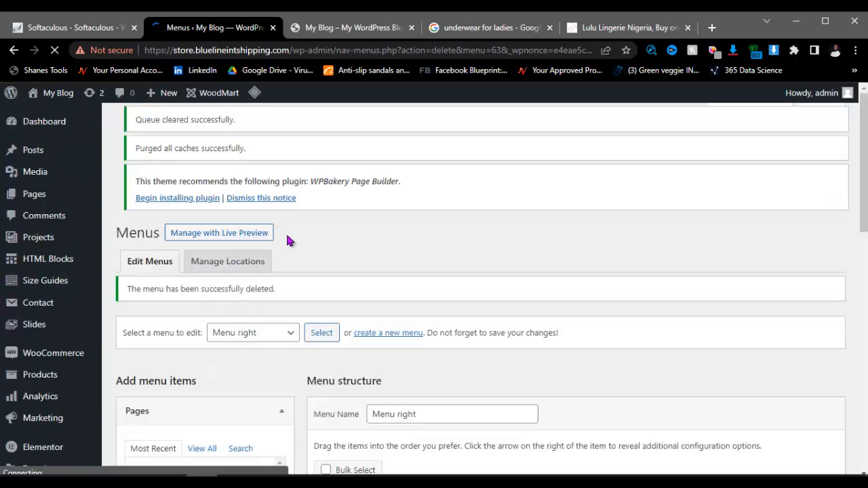
# Step: Load the Mobile navigation menu, delete it permanently, and begin a new menu
pyautogui.click(286, 333)
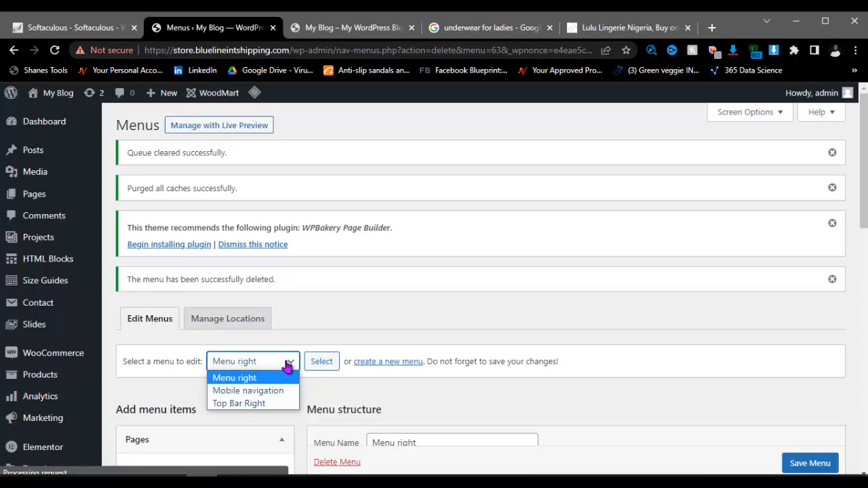
pyautogui.click(283, 399)
pyautogui.click(320, 365)
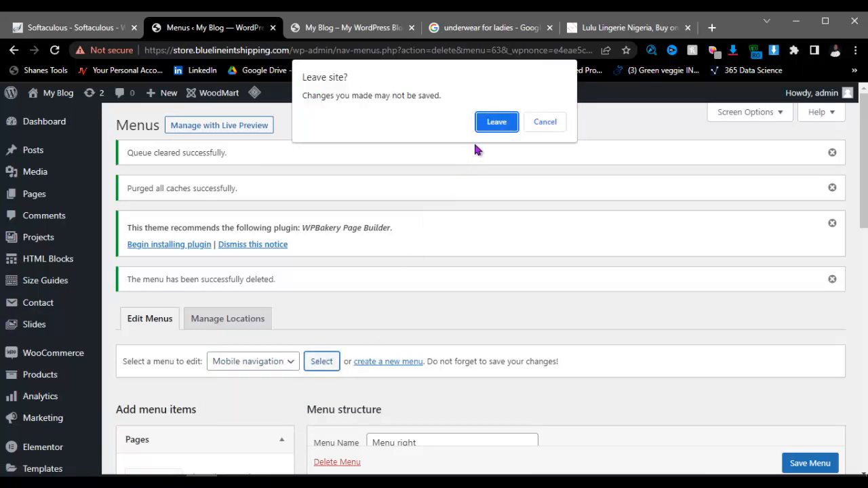
pyautogui.click(485, 128)
pyautogui.scroll(-2, 364, 358)
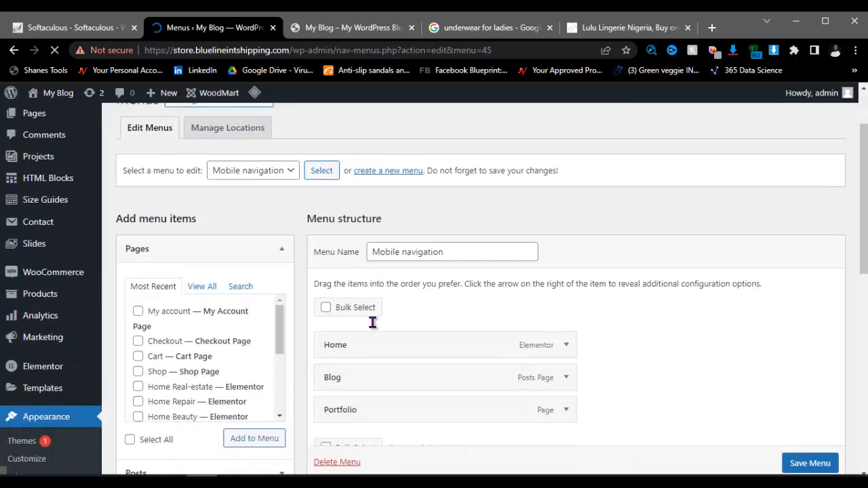
pyautogui.scroll(-2, 372, 323)
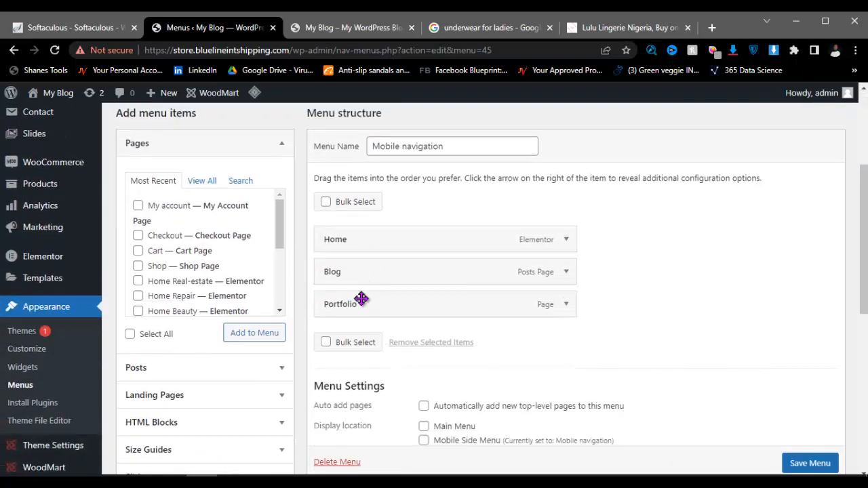
pyautogui.scroll(-5, 361, 299)
pyautogui.click(348, 227)
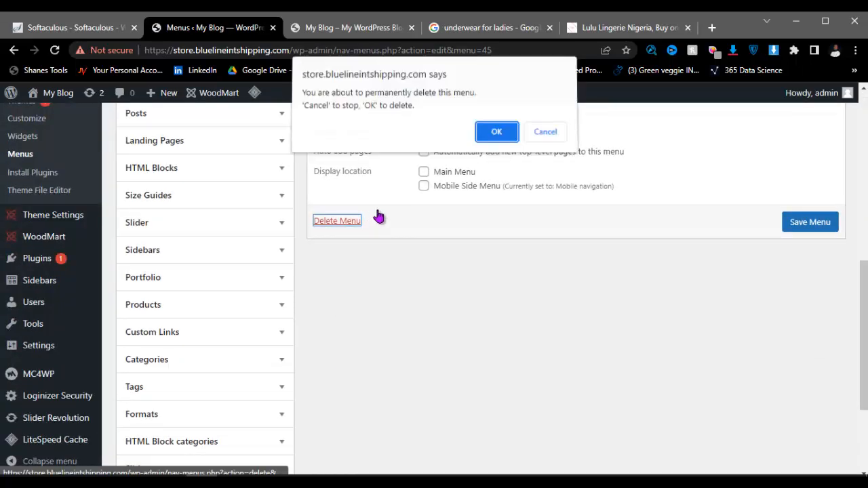
pyautogui.click(486, 136)
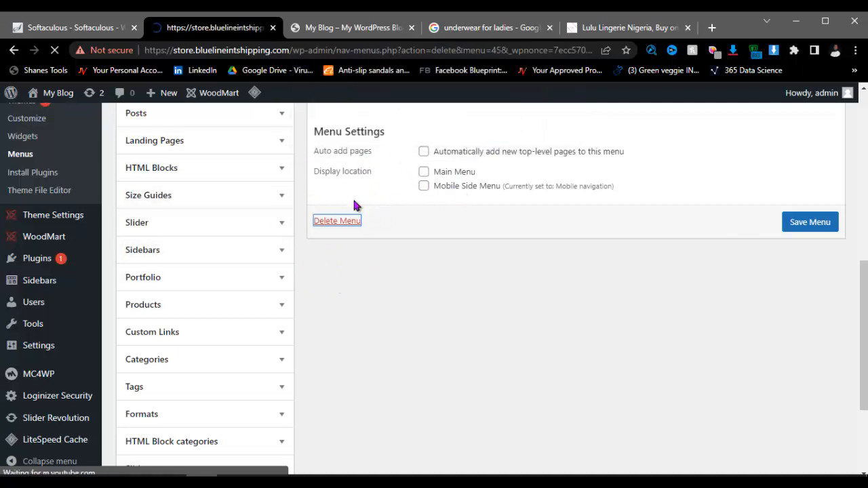
pyautogui.scroll(-4, 380, 271)
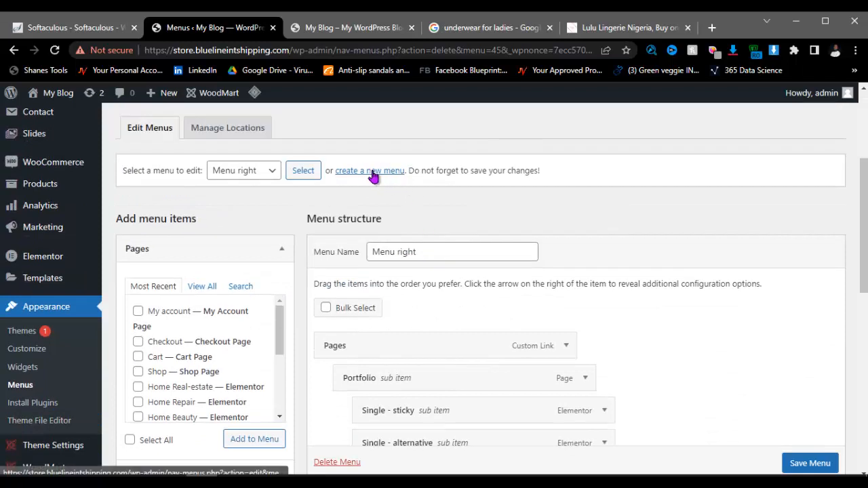
pyautogui.click(383, 174)
# Step: Name the new menu 'Main Menu', tick Main Menu and Mobile Side Menu locations, and create it
pyautogui.click(481, 123)
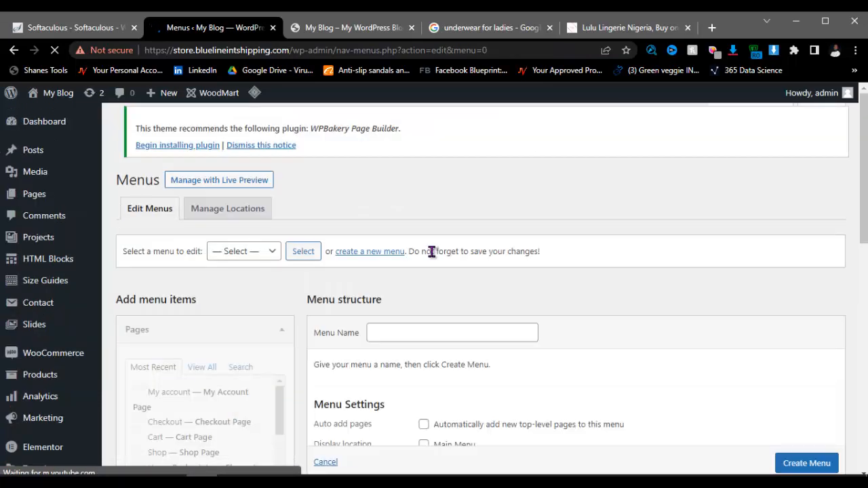
pyautogui.click(397, 330)
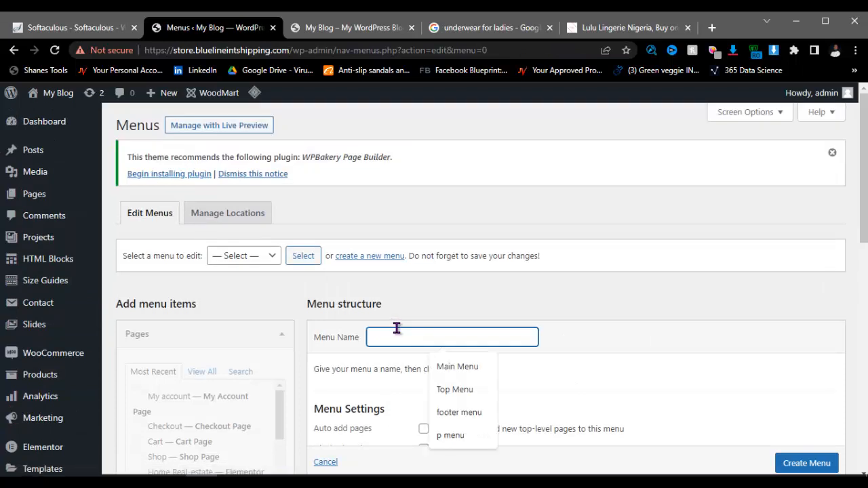
pyautogui.write('main')
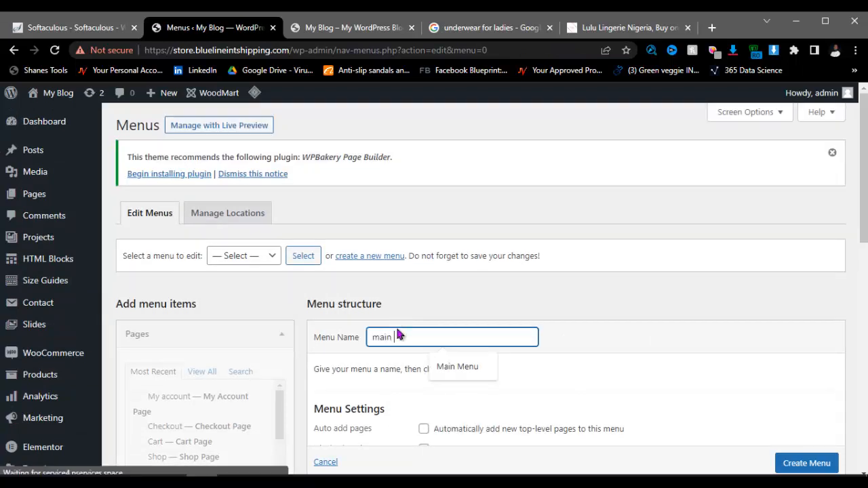
pyautogui.press('Down')
pyautogui.press('Return')
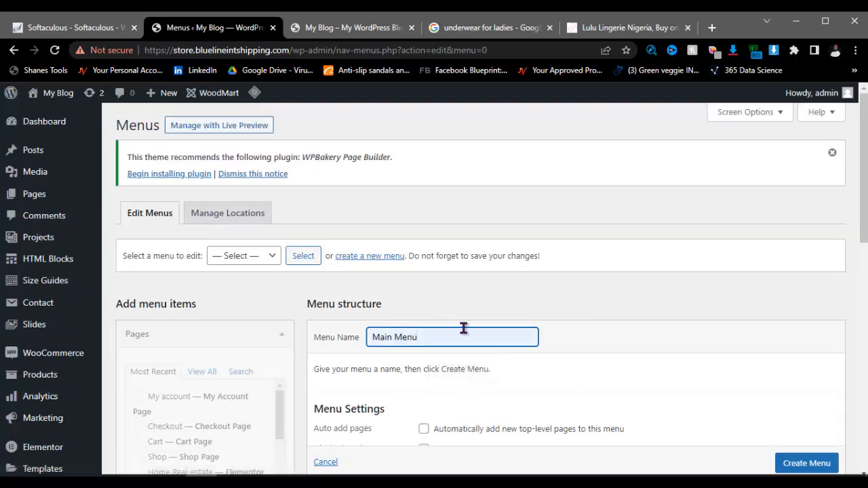
pyautogui.scroll(-1, 535, 324)
pyautogui.scroll(-3, 536, 323)
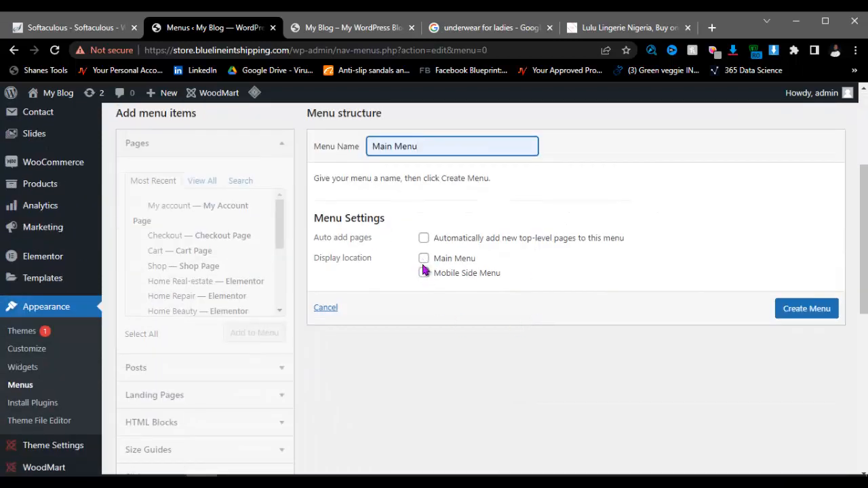
pyautogui.click(423, 260)
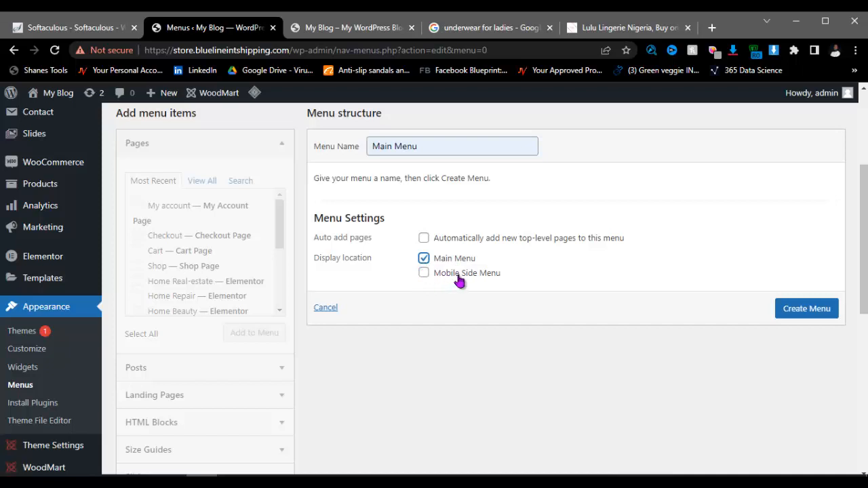
pyautogui.click(423, 273)
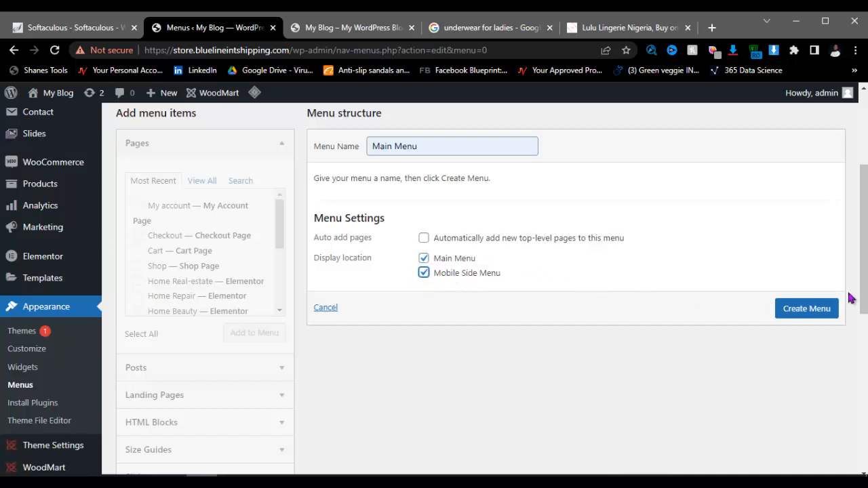
pyautogui.click(806, 313)
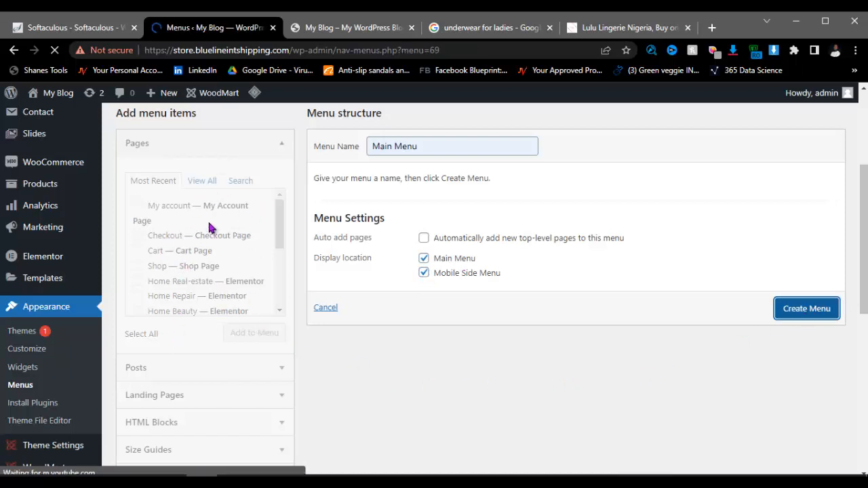
# Step: Add the Shop page to Main Menu
pyautogui.scroll(-1, 410, 398)
pyautogui.scroll(-1, 410, 398)
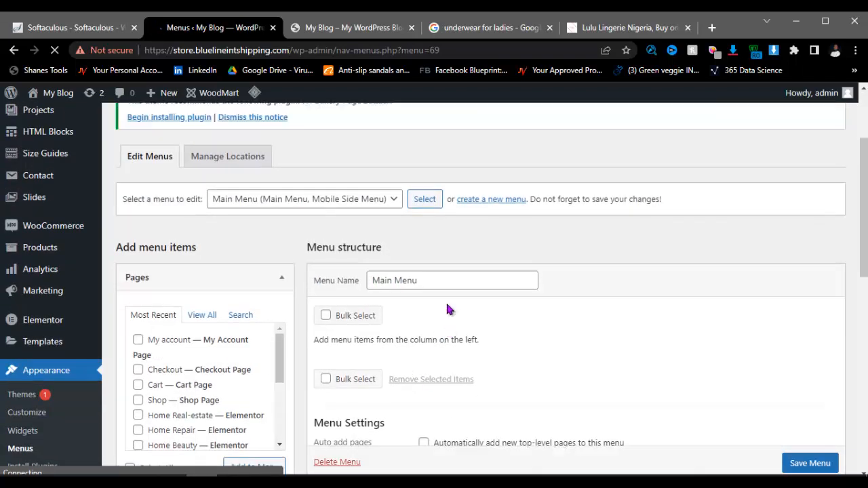
pyautogui.scroll(-1, 212, 341)
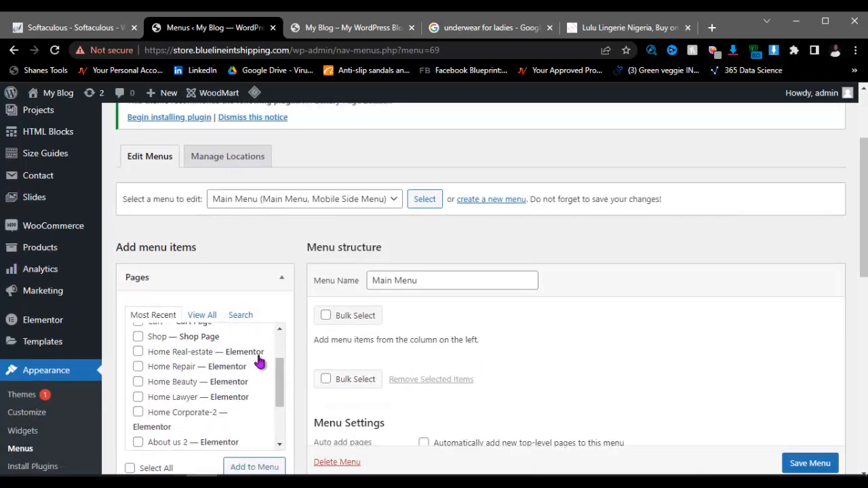
pyautogui.scroll(-1, 560, 311)
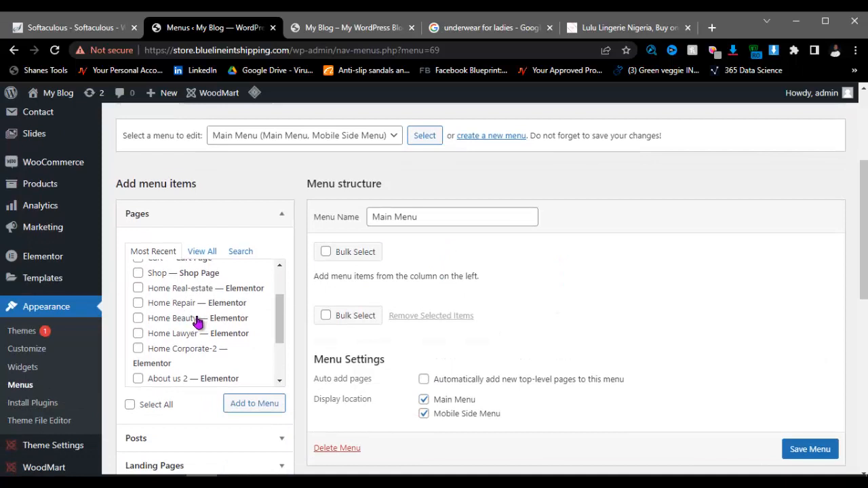
pyautogui.scroll(1, 198, 321)
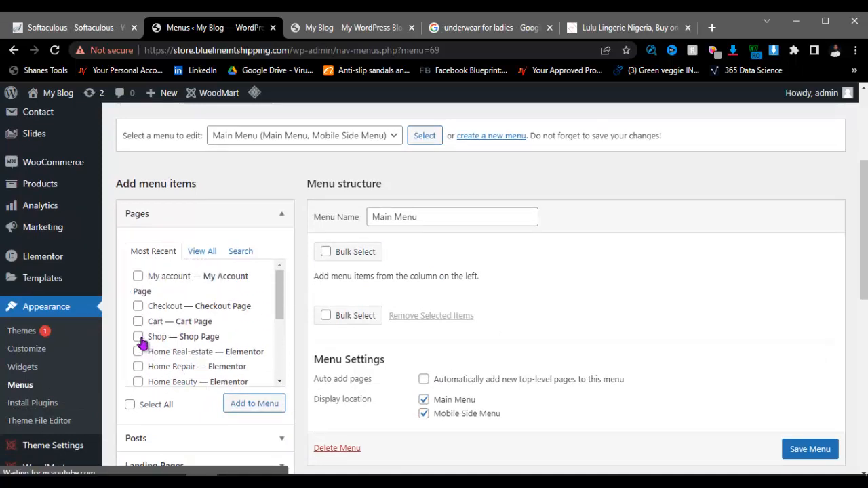
pyautogui.click(139, 337)
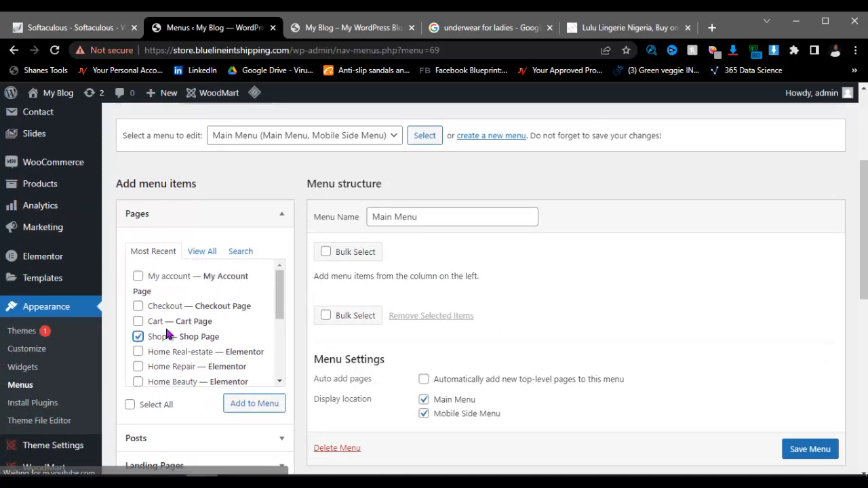
pyautogui.click(236, 402)
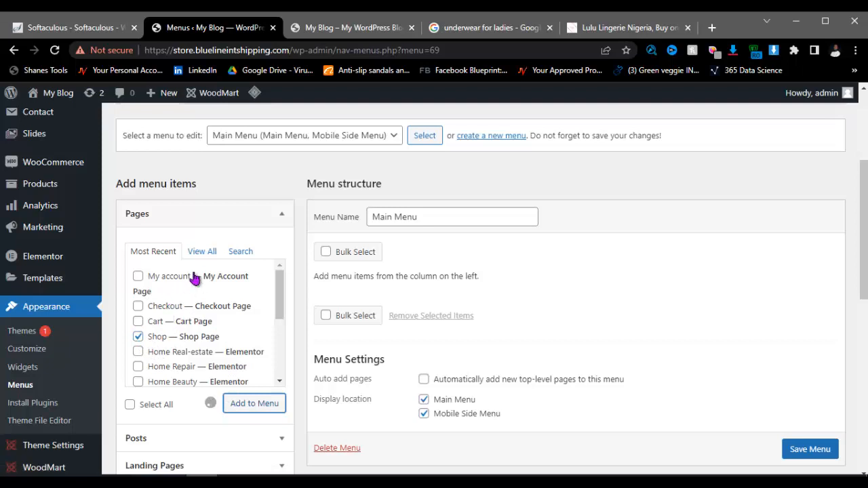
# Step: From View All, add the Home Lingerie and About us 2 pages to Main Menu
pyautogui.scroll(-2, 207, 323)
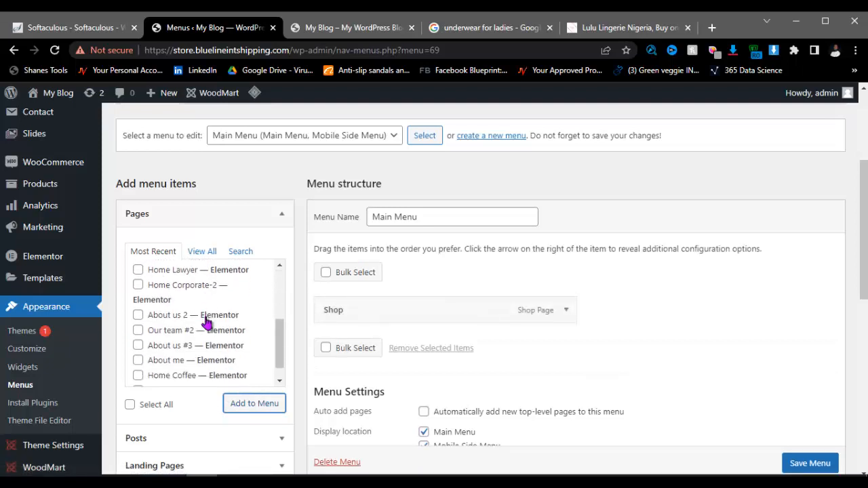
pyautogui.scroll(-1, 206, 322)
pyautogui.scroll(4, 207, 323)
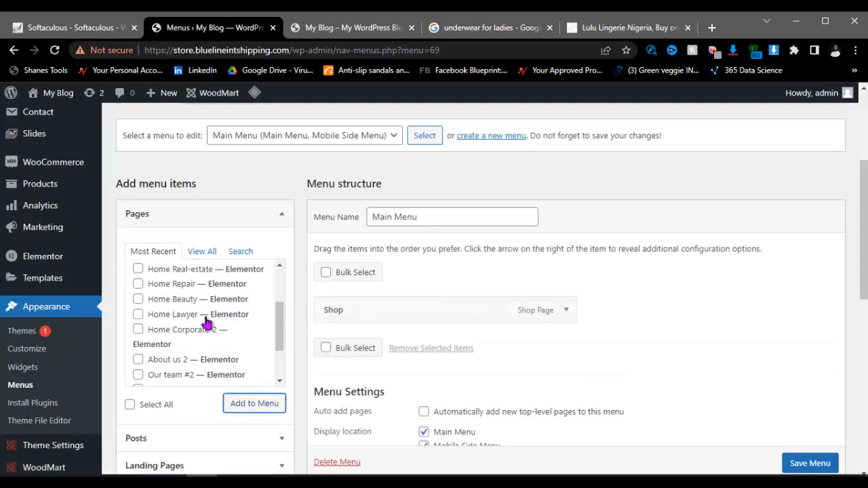
pyautogui.click(207, 253)
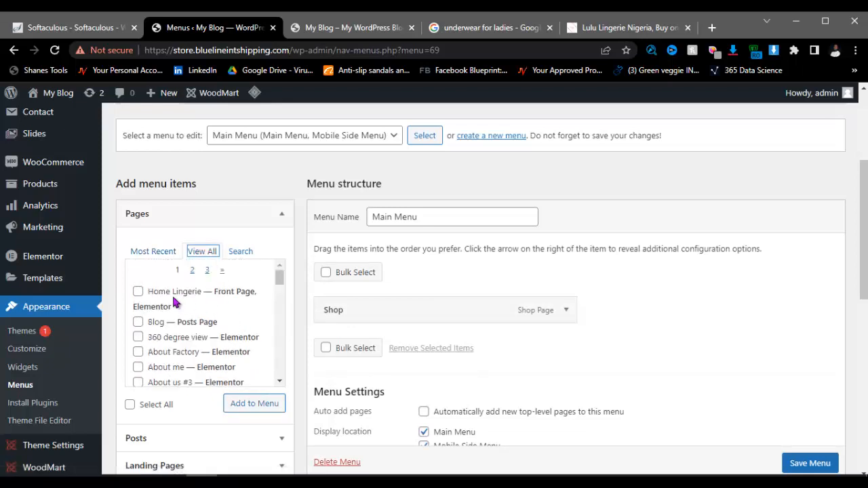
pyautogui.click(138, 293)
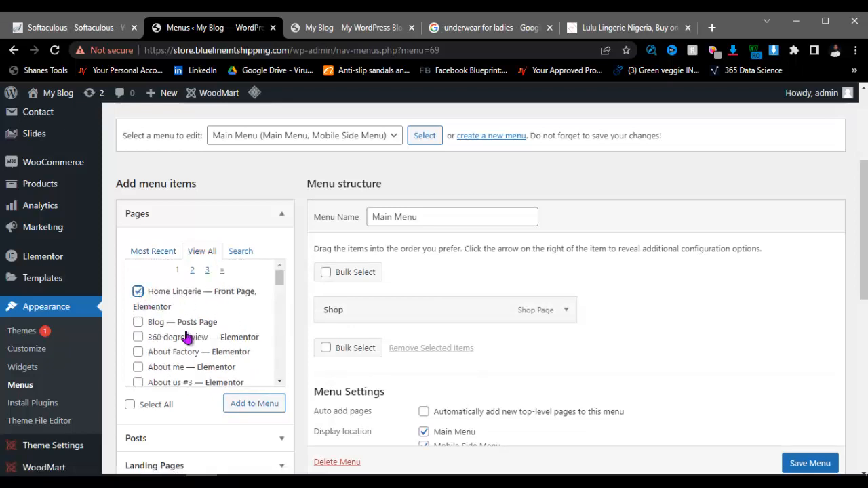
pyautogui.scroll(-1, 155, 367)
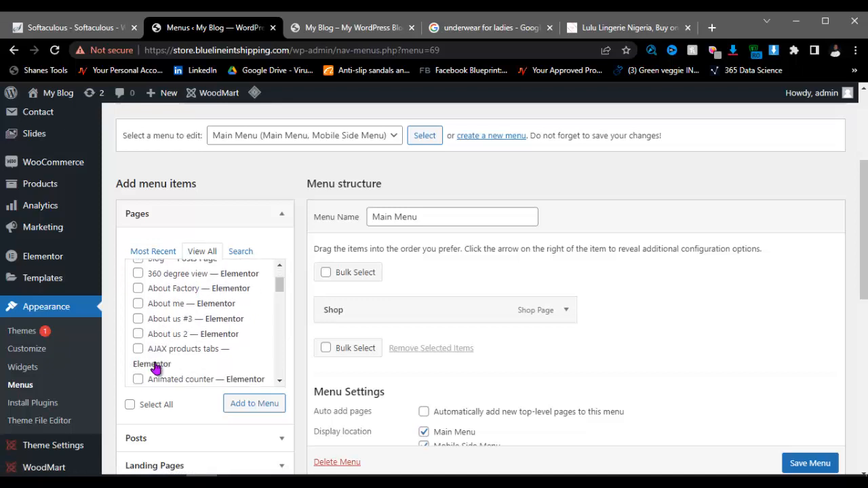
pyautogui.click(138, 336)
pyautogui.click(236, 401)
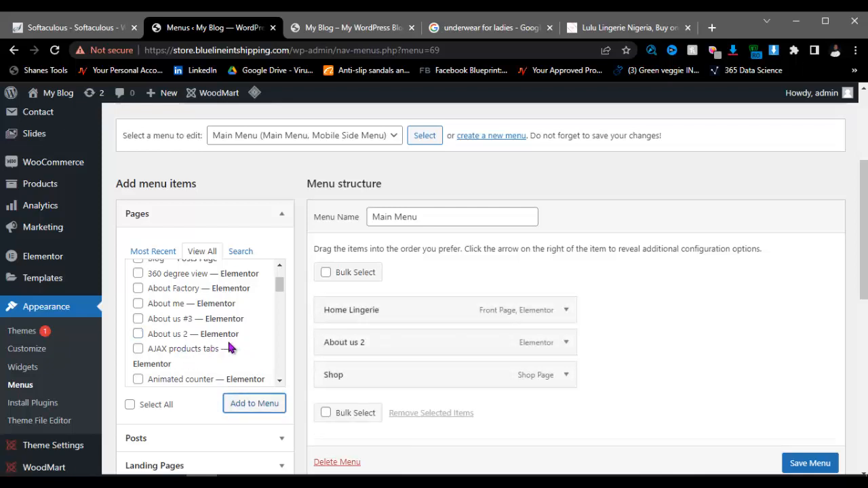
# Step: Add the Contact Us page to Main Menu
pyautogui.scroll(-3, 174, 343)
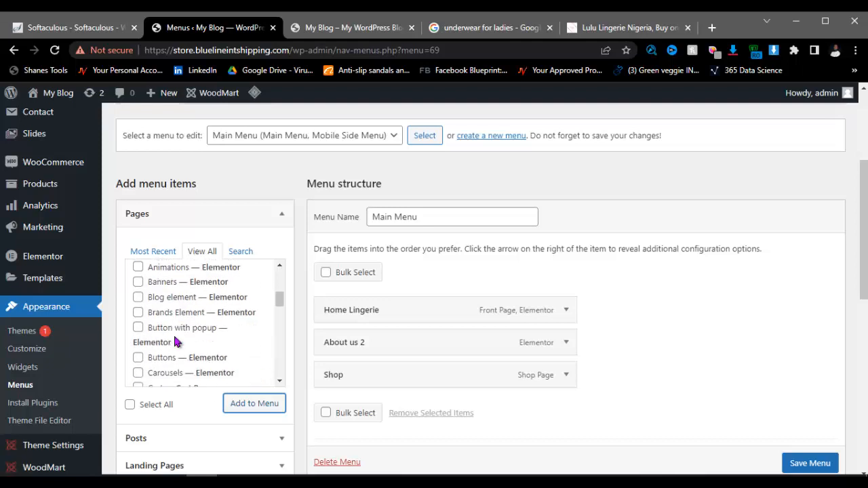
pyautogui.scroll(-2, 174, 342)
pyautogui.scroll(-2, 174, 342)
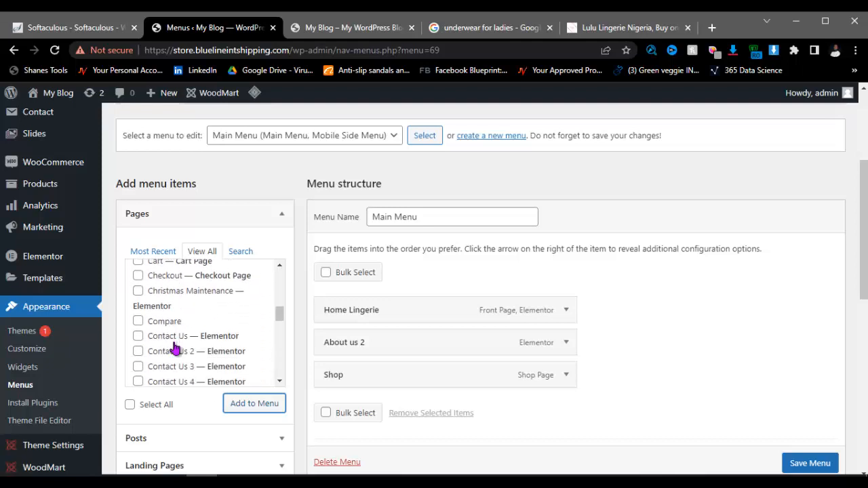
pyautogui.click(138, 337)
pyautogui.click(248, 405)
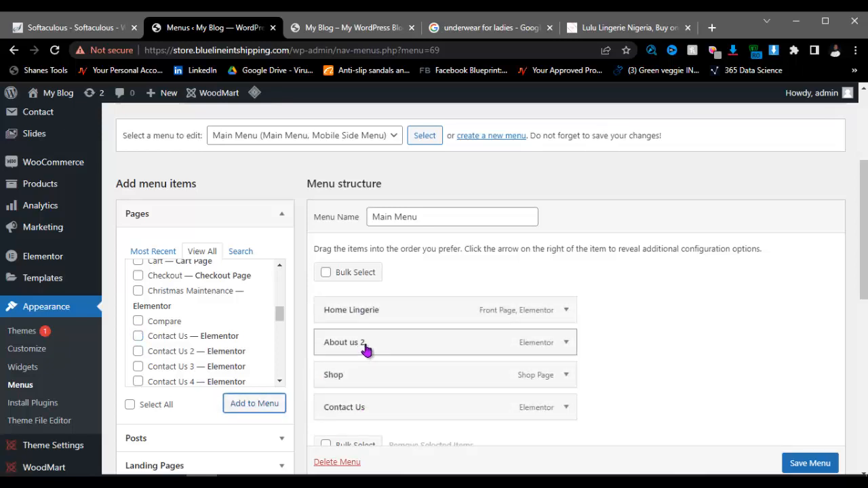
pyautogui.moveTo(357, 372)
pyautogui.mouseDown()
pyautogui.moveTo(357, 344)
pyautogui.moveTo(355, 356)
pyautogui.moveTo(379, 374)
pyautogui.moveTo(355, 377)
pyautogui.mouseUp()
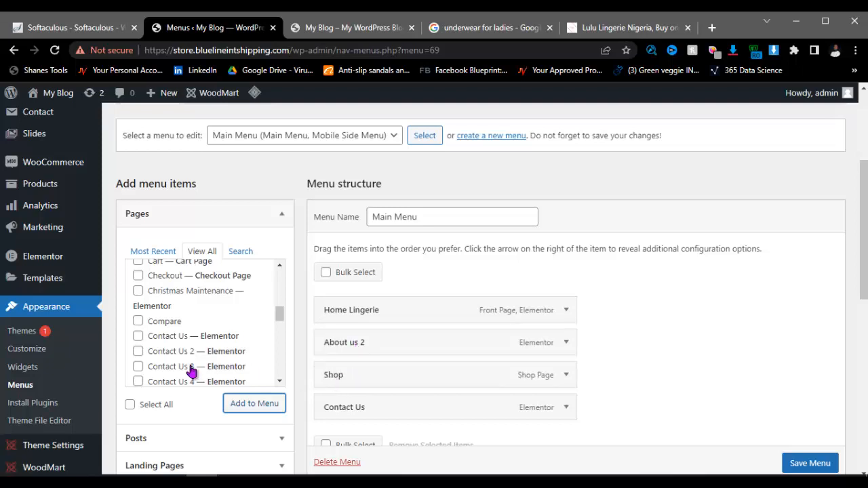
pyautogui.scroll(-2, 191, 371)
pyautogui.scroll(-3, 170, 405)
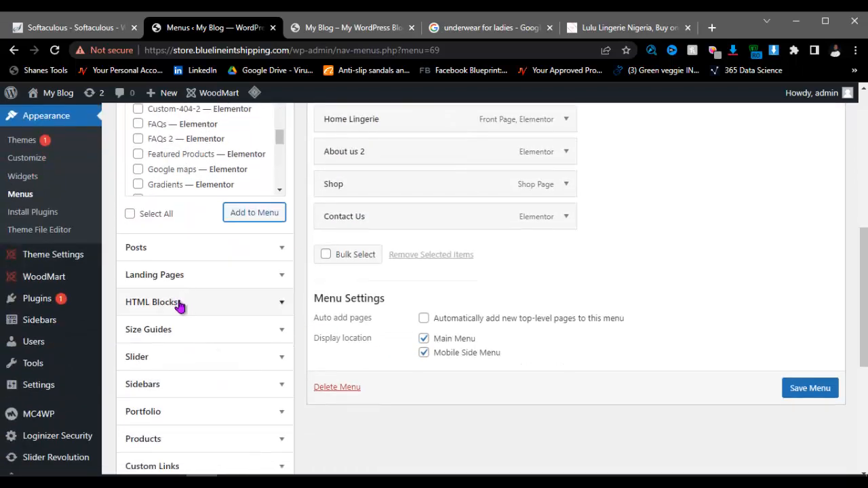
pyautogui.scroll(-2, 165, 407)
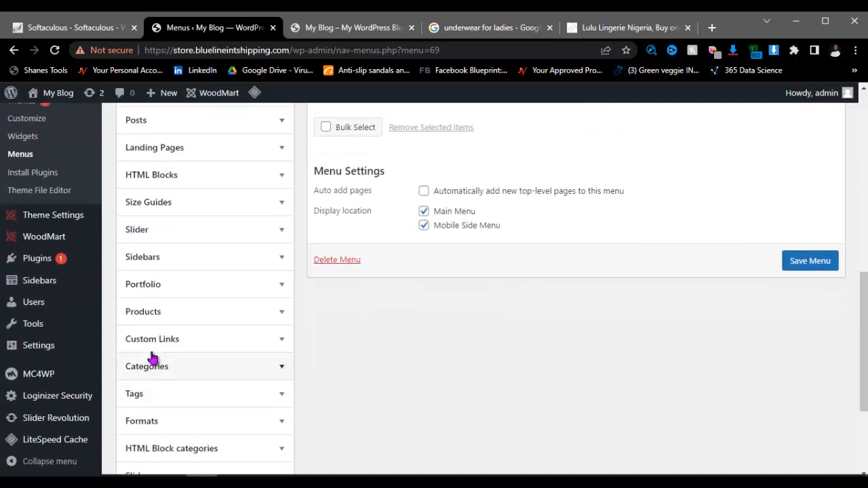
# Step: Add a custom link labelled 'Categories' with URL '#' after Contact Us in Main Menu
pyautogui.click(192, 342)
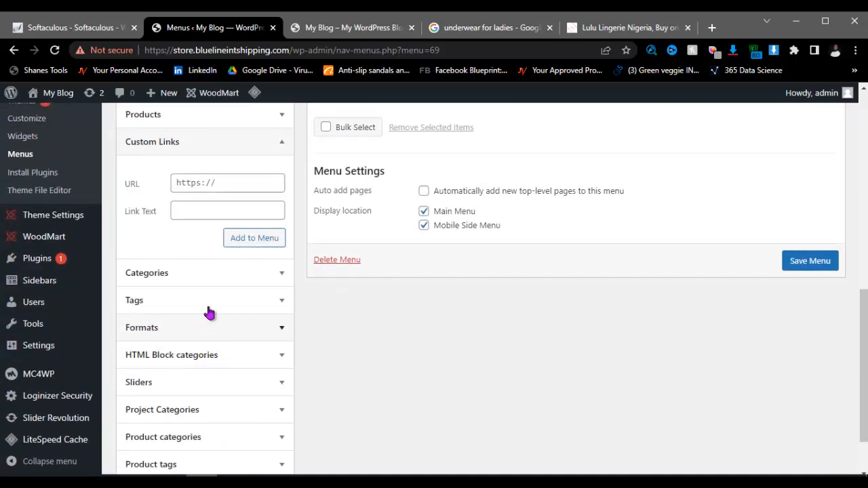
pyautogui.click(200, 183)
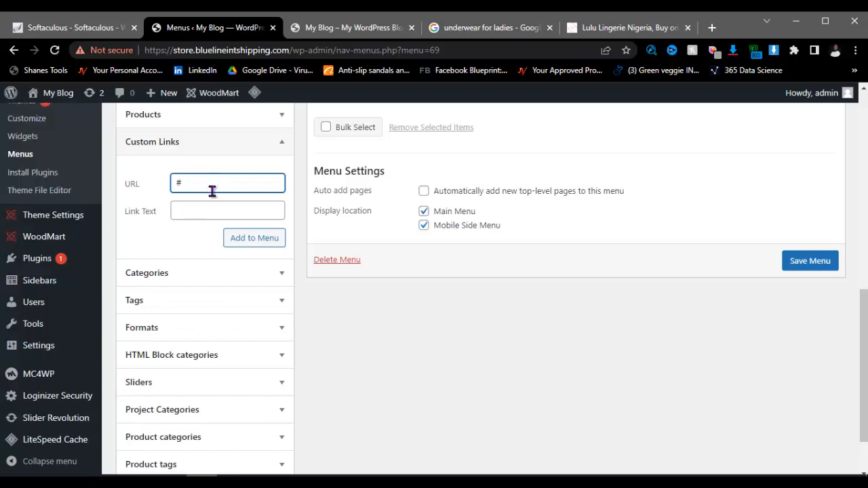
pyautogui.click(205, 210)
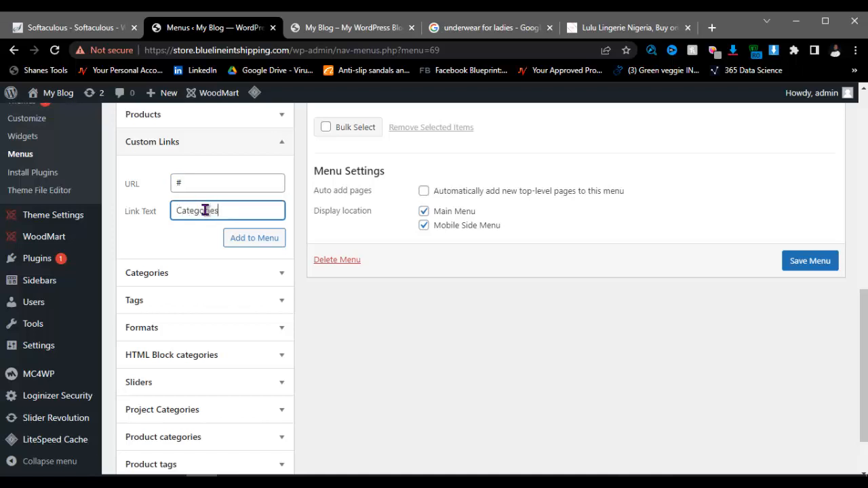
pyautogui.click(241, 242)
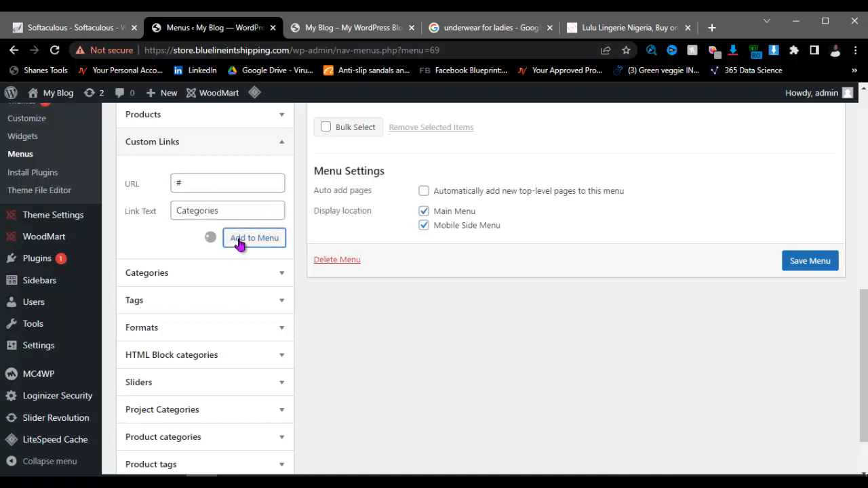
pyautogui.scroll(2, 521, 242)
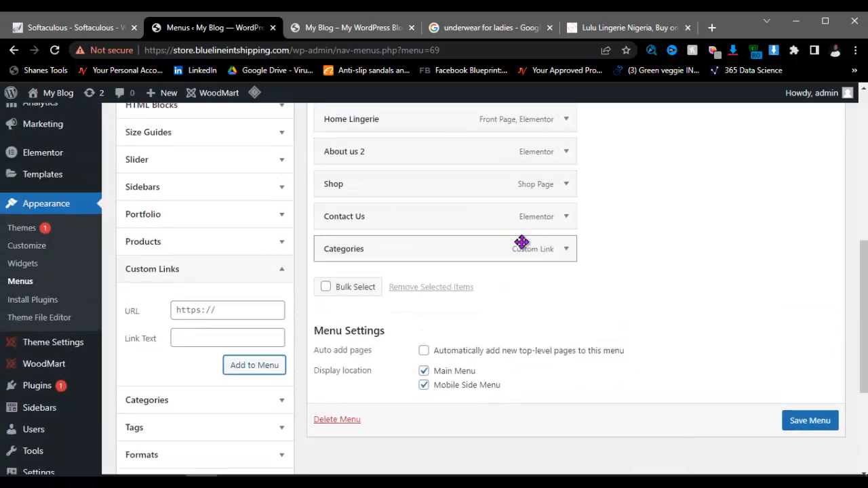
pyautogui.scroll(-2, 189, 302)
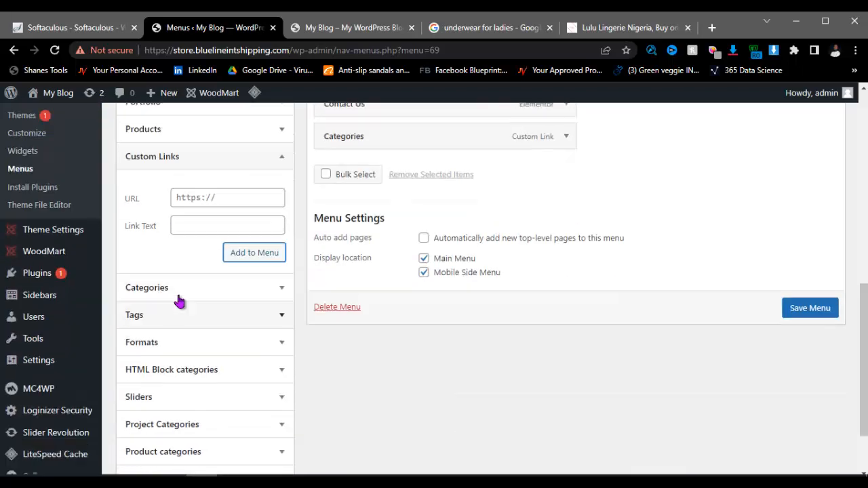
pyautogui.scroll(1, 248, 246)
pyautogui.scroll(1, 249, 245)
pyautogui.click(281, 271)
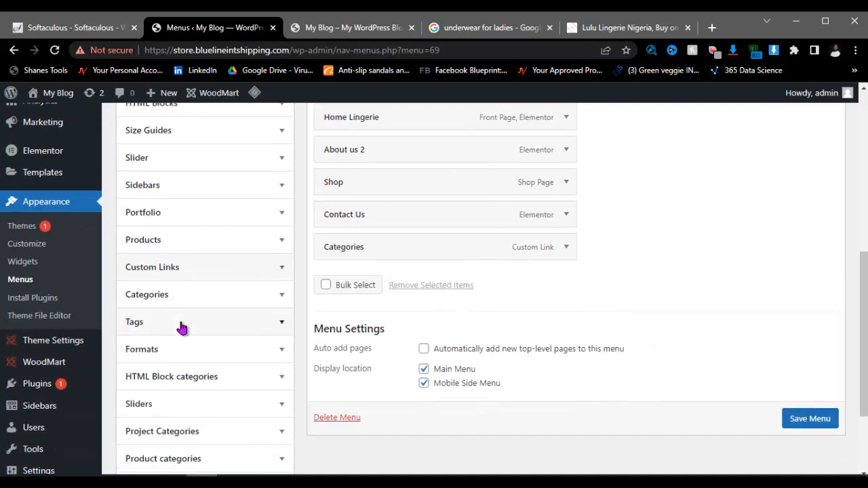
pyautogui.scroll(-2, 181, 326)
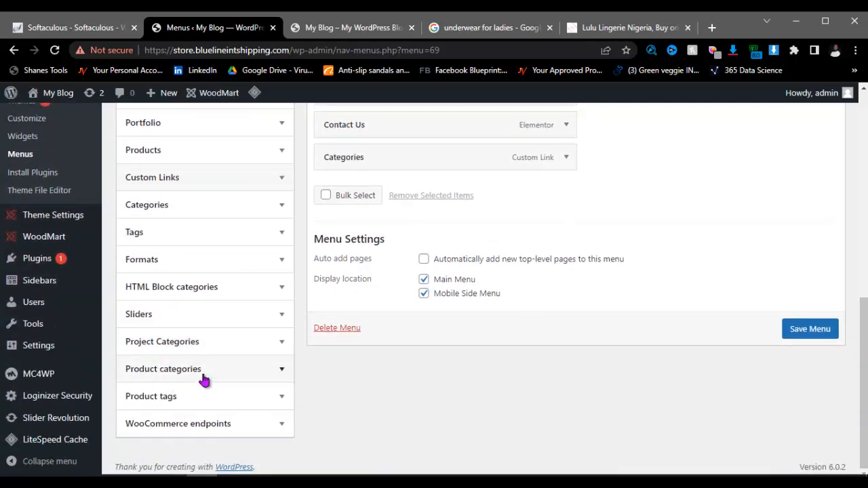
# Step: Add all five product categories to Main Menu
pyautogui.click(254, 369)
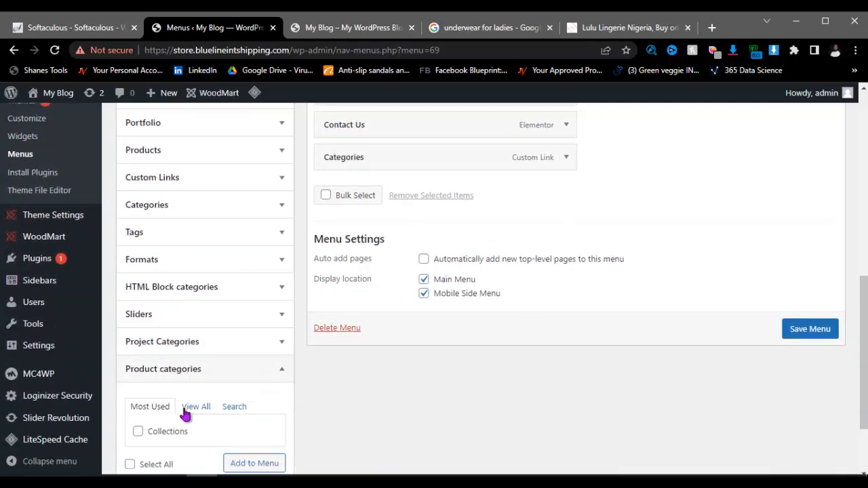
pyautogui.click(195, 406)
pyautogui.scroll(-3, 190, 406)
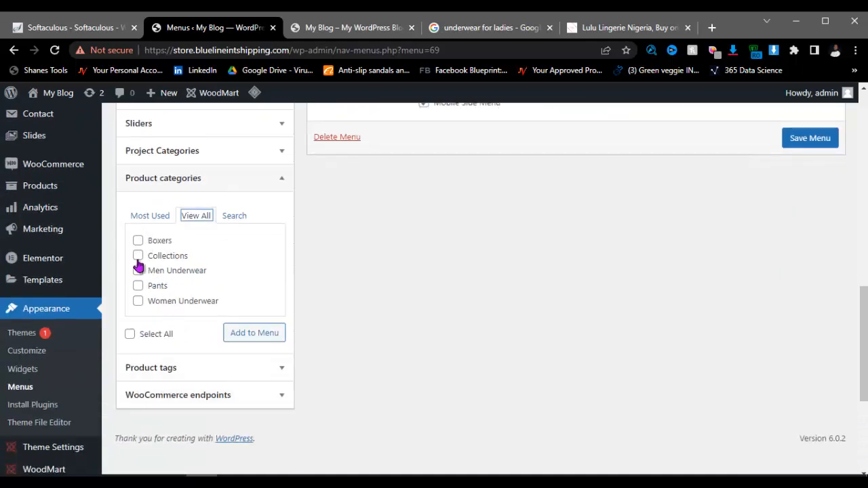
pyautogui.click(129, 334)
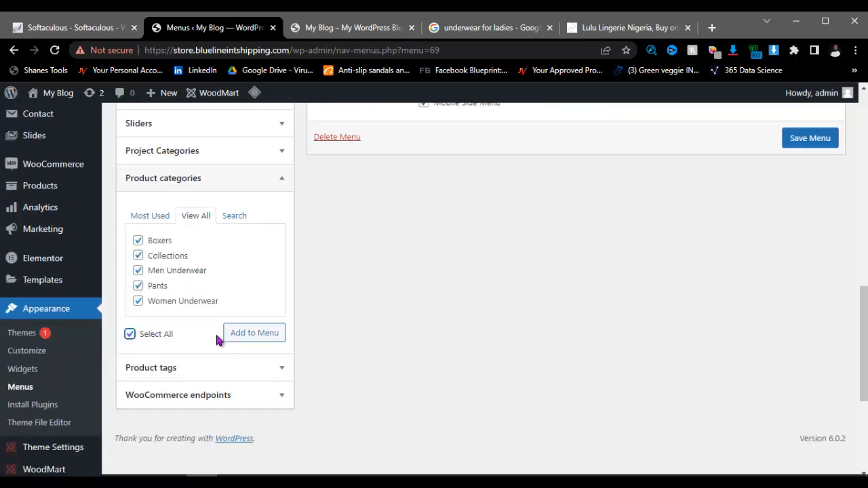
pyautogui.click(251, 337)
pyautogui.scroll(5, 335, 291)
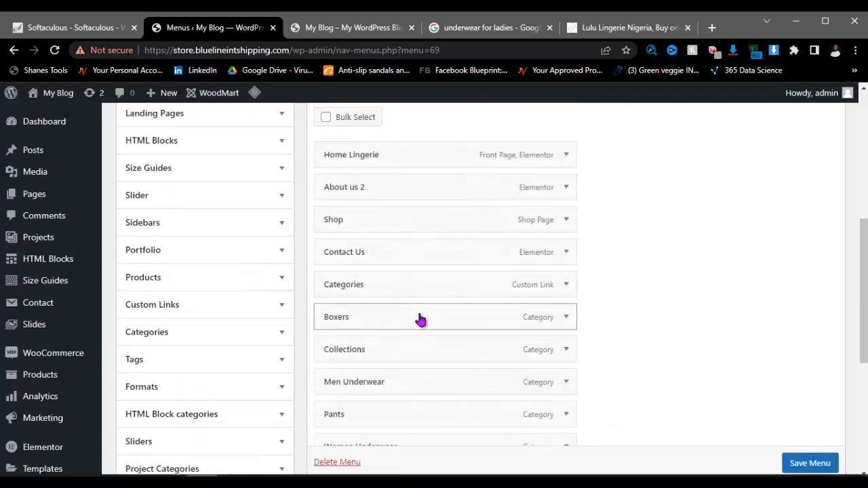
pyautogui.scroll(-1, 378, 380)
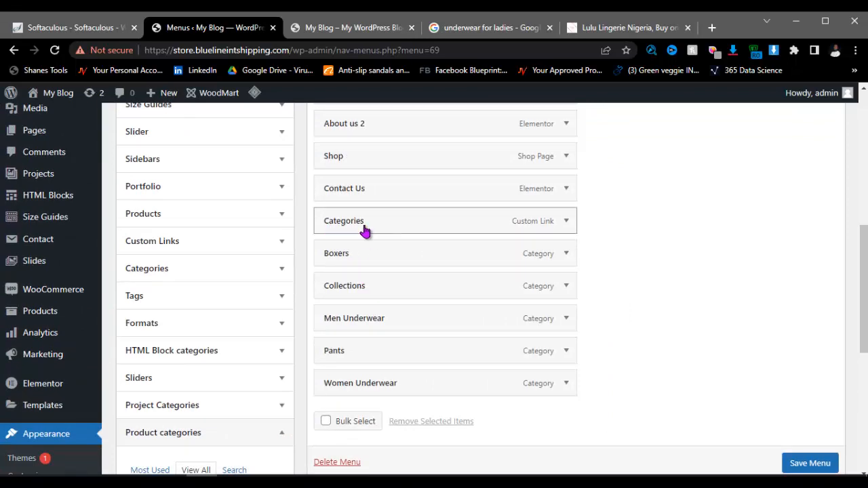
# Step: Nest the product categories as sub items under Categories, save Main Menu, and view the live site
pyautogui.moveTo(355, 254); pyautogui.dragTo(385, 287)
pyautogui.moveTo(363, 320); pyautogui.dragTo(407, 382)
pyautogui.scroll(-1, 758, 442)
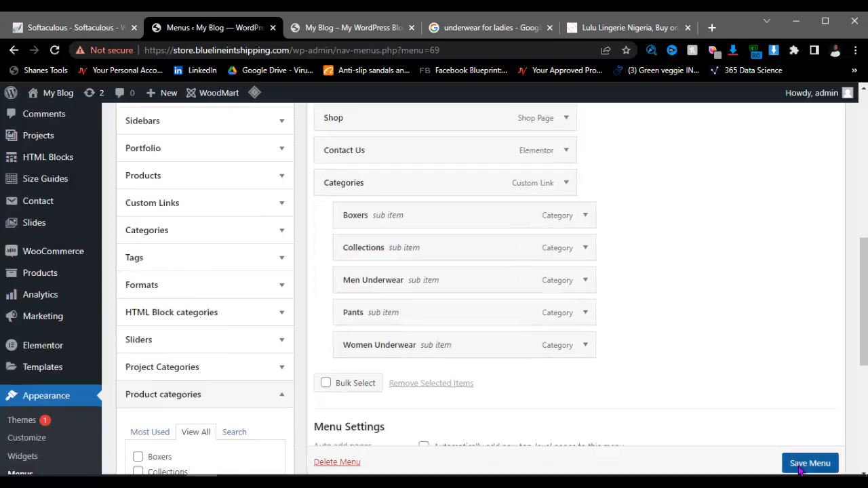
pyautogui.click(779, 462)
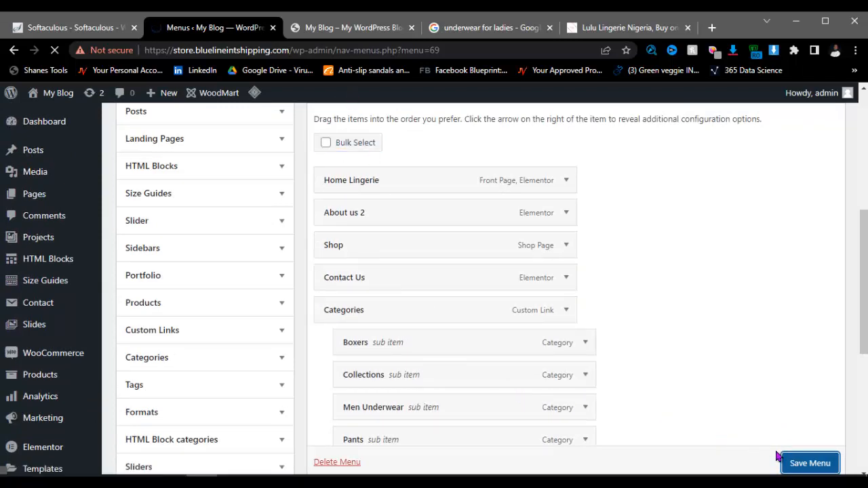
pyautogui.click(800, 463)
pyautogui.click(357, 28)
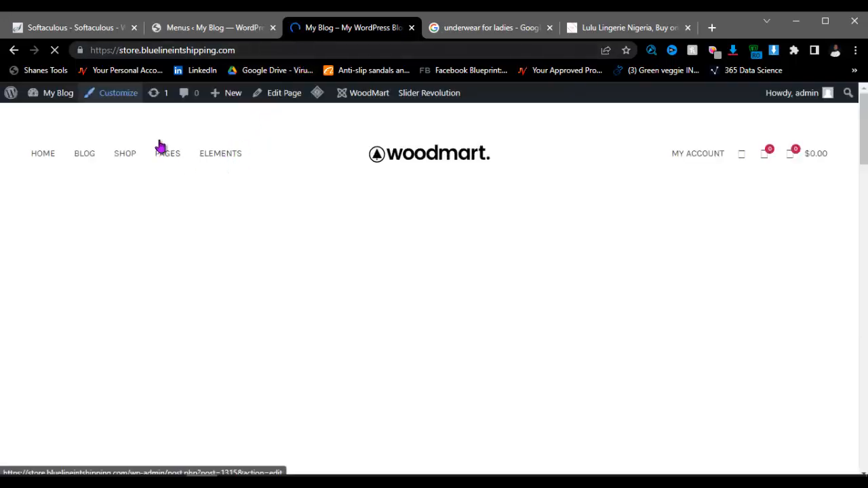
# Step: Look over the storefront's new menu and CATEGORIES dropdown, then go back to Menus
pyautogui.scroll(-5, 149, 143)
pyautogui.scroll(20, 383, 231)
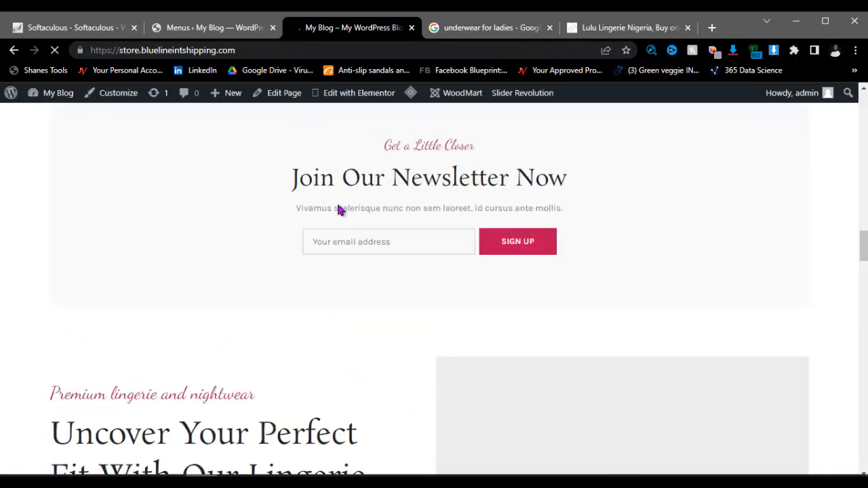
pyautogui.scroll(5, 336, 209)
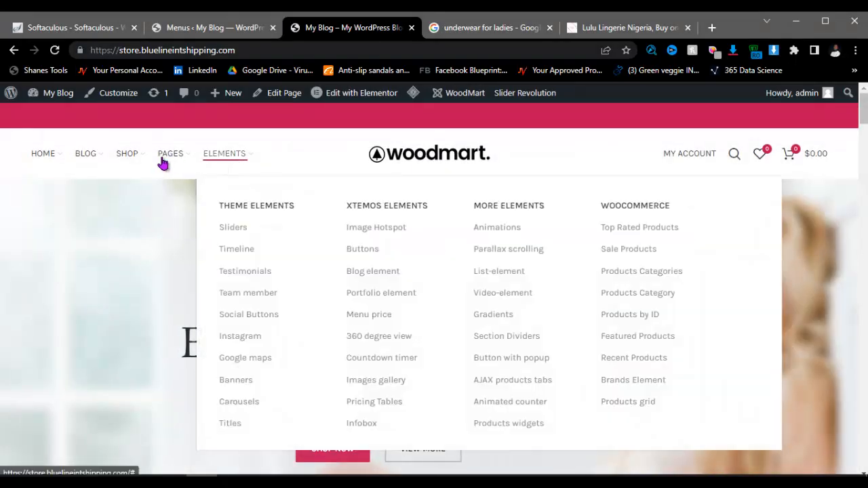
pyautogui.moveTo(66, 163)
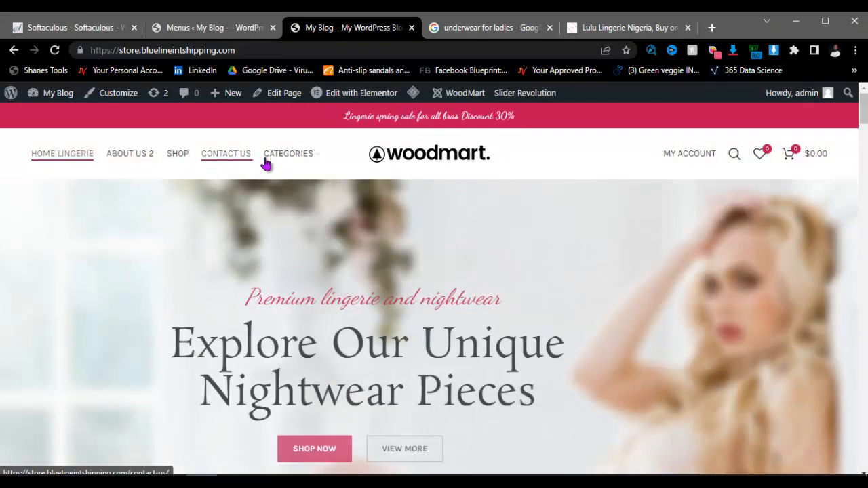
pyautogui.moveTo(294, 161)
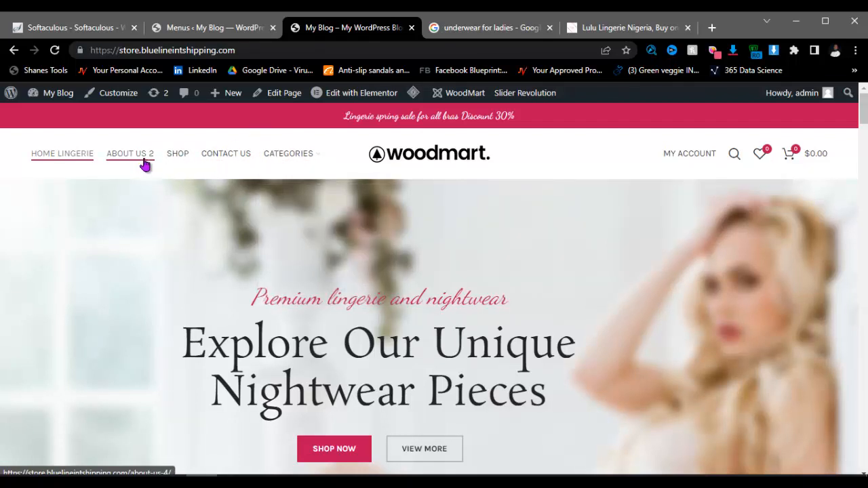
pyautogui.click(197, 30)
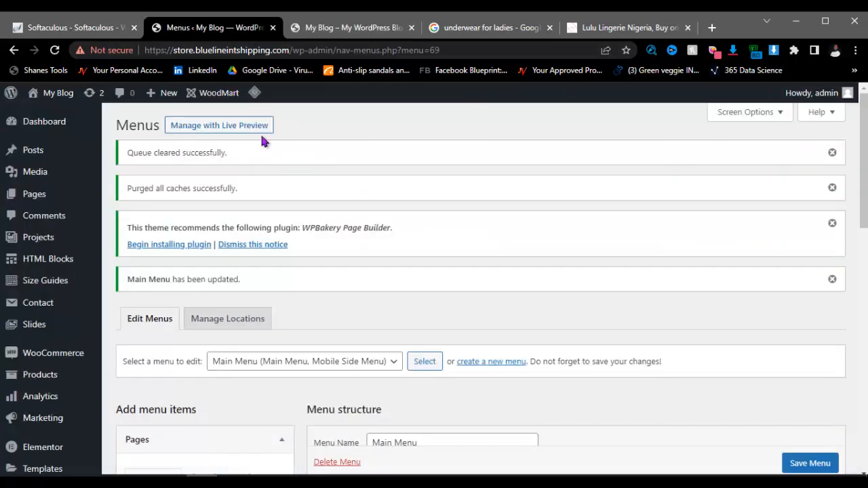
# Step: Relabel the Home Lingerie item 'Home' and About us 2 item 'About us'
pyautogui.scroll(-5, 398, 282)
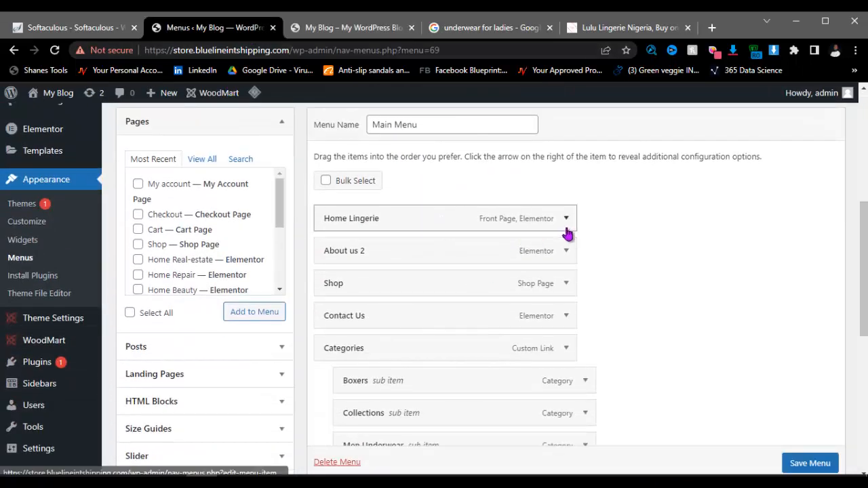
pyautogui.click(566, 220)
pyautogui.click(423, 264)
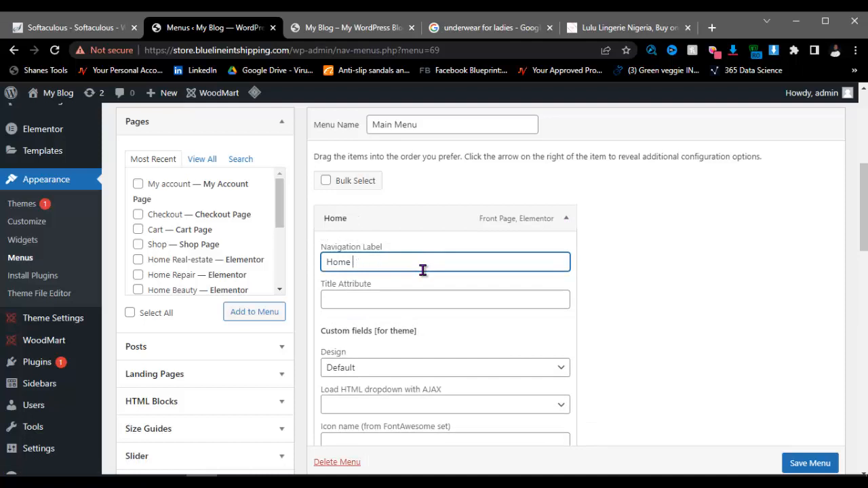
pyautogui.click(566, 218)
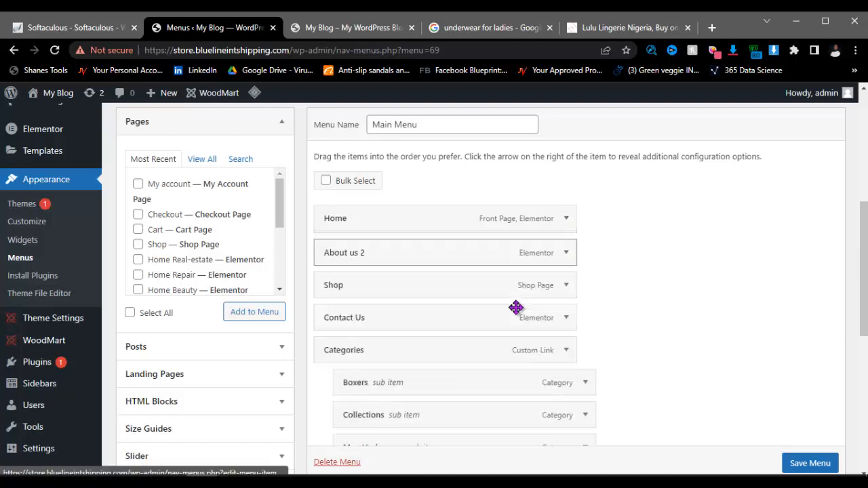
pyautogui.click(566, 251)
pyautogui.click(395, 295)
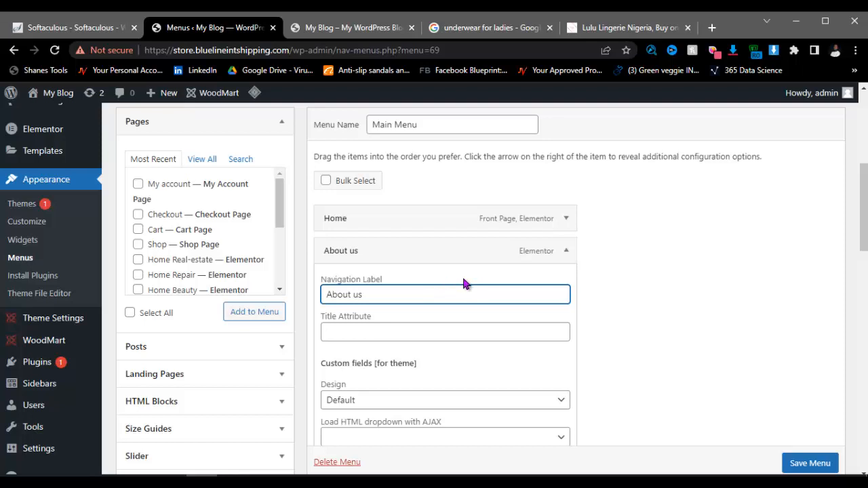
pyautogui.click(566, 251)
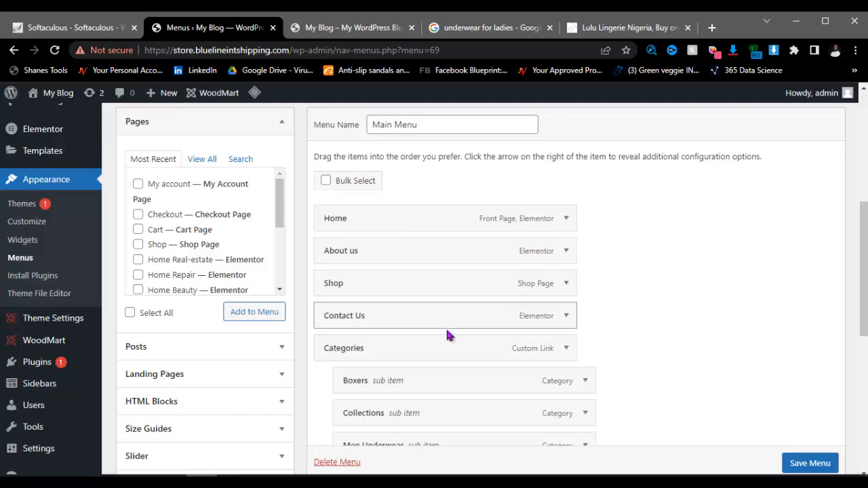
# Step: Save Main Menu and bring the Notepad steps notes forward
pyautogui.scroll(-1, 454, 386)
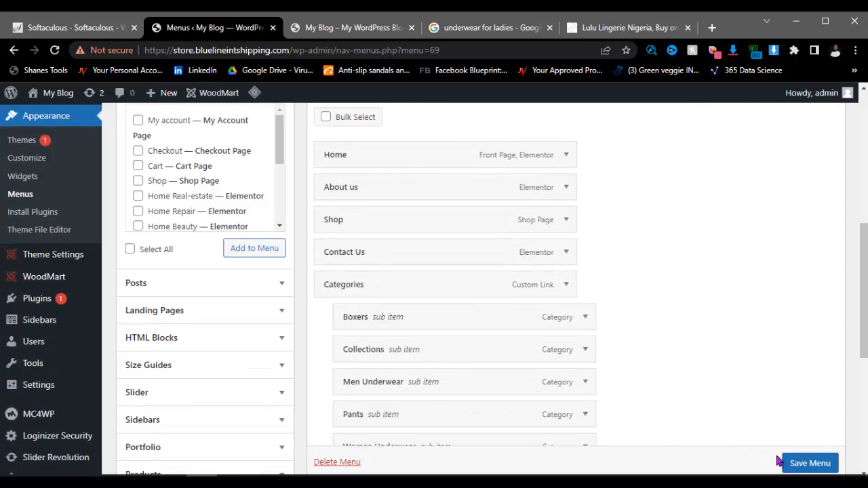
pyautogui.scroll(-1, 786, 461)
pyautogui.click(807, 463)
pyautogui.scroll(2, 366, 322)
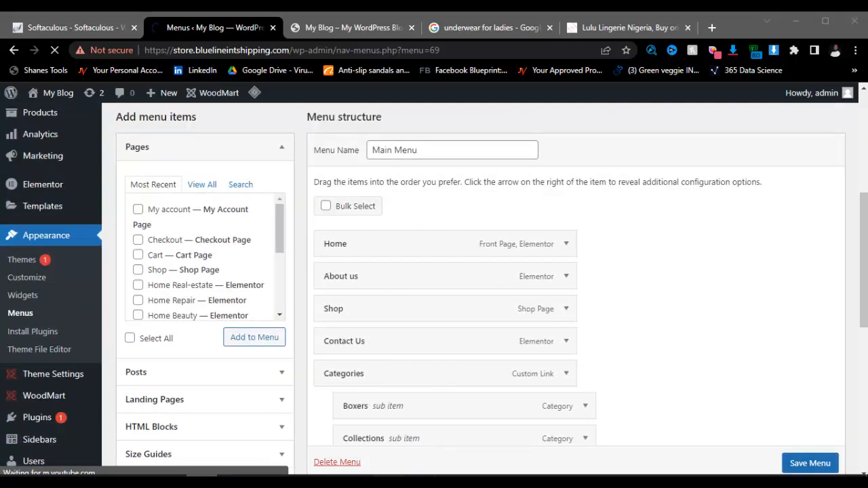
pyautogui.hotkey('alt', 'Tab')
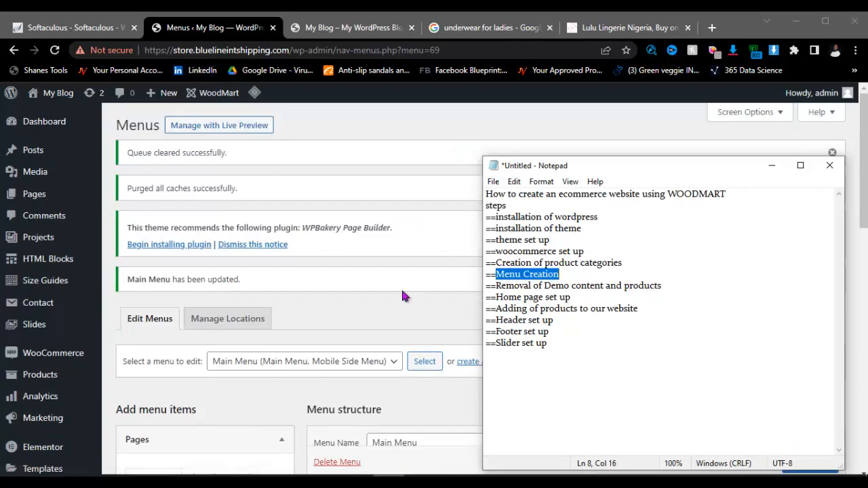
# Step: Go to Products > All Products, confirming you want to leave the menu page
pyautogui.scroll(-3, 114, 328)
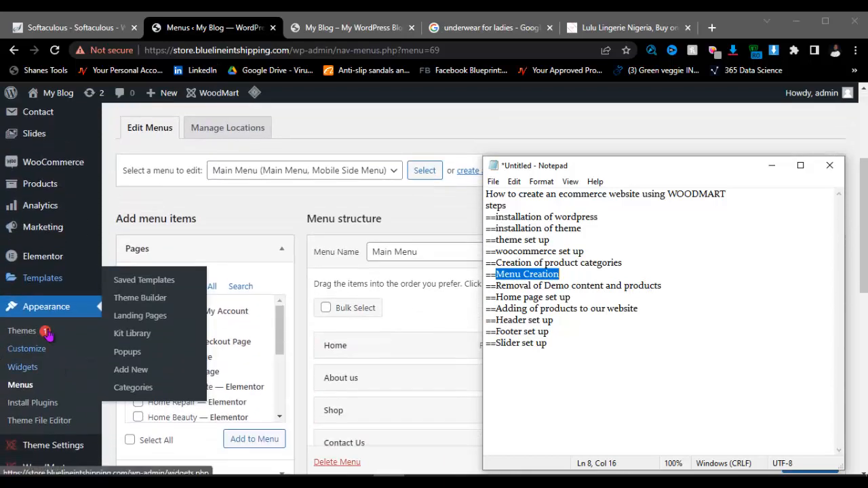
pyautogui.moveTo(40, 186)
pyautogui.click(154, 191)
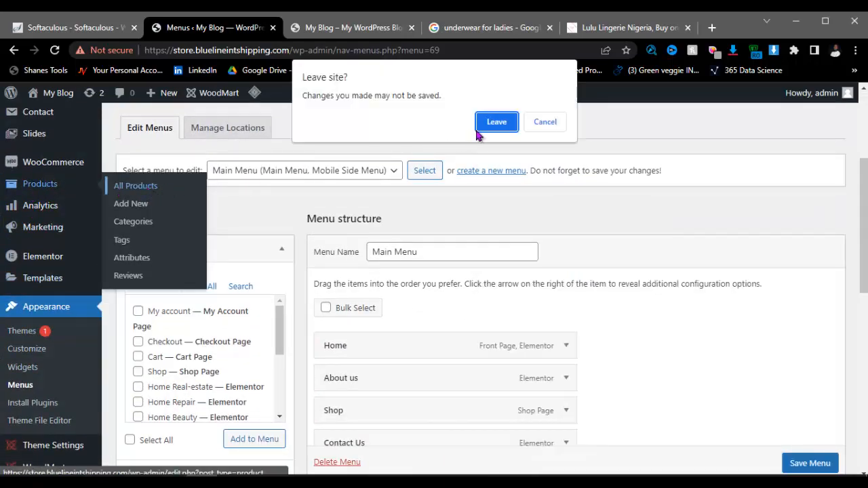
pyautogui.click(494, 124)
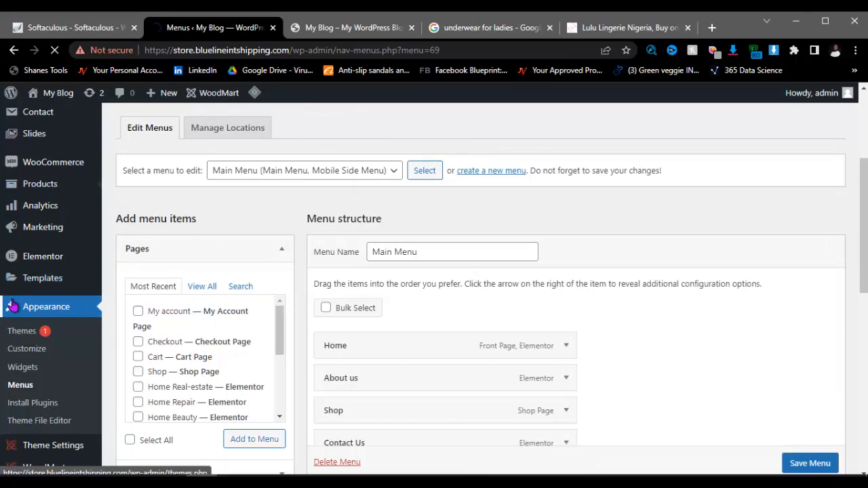
pyautogui.moveTo(122, 188)
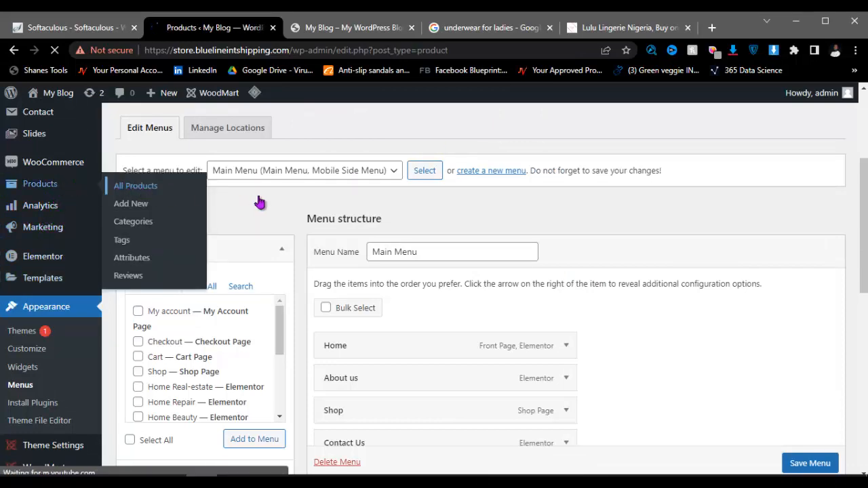
# Step: Select all 9 demo products and apply the Move to Trash bulk action
pyautogui.scroll(-2, 298, 205)
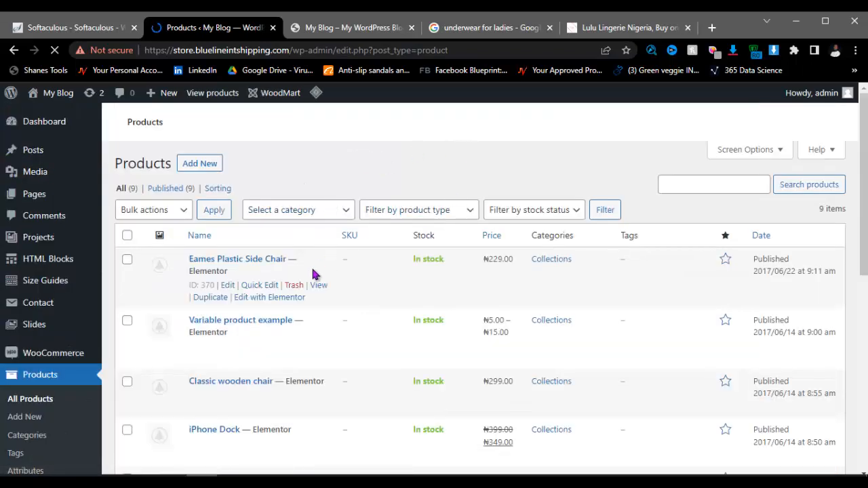
pyautogui.scroll(-5, 242, 285)
pyautogui.scroll(5, 242, 285)
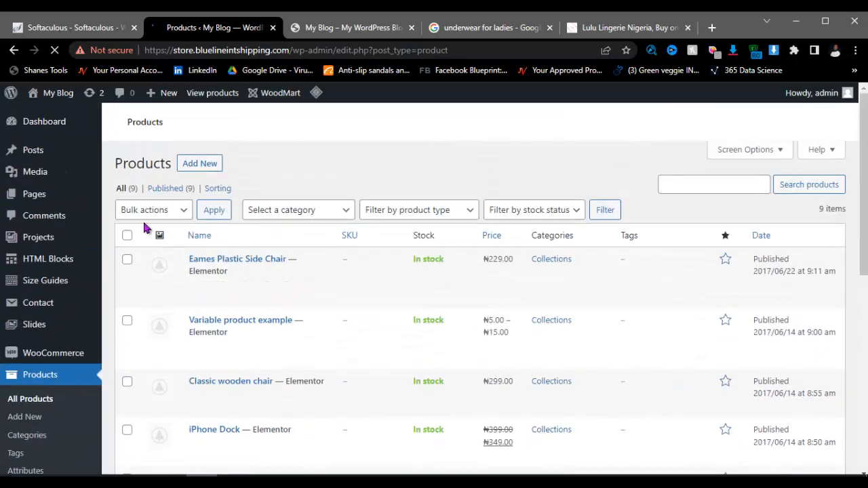
pyautogui.scroll(-2, 149, 208)
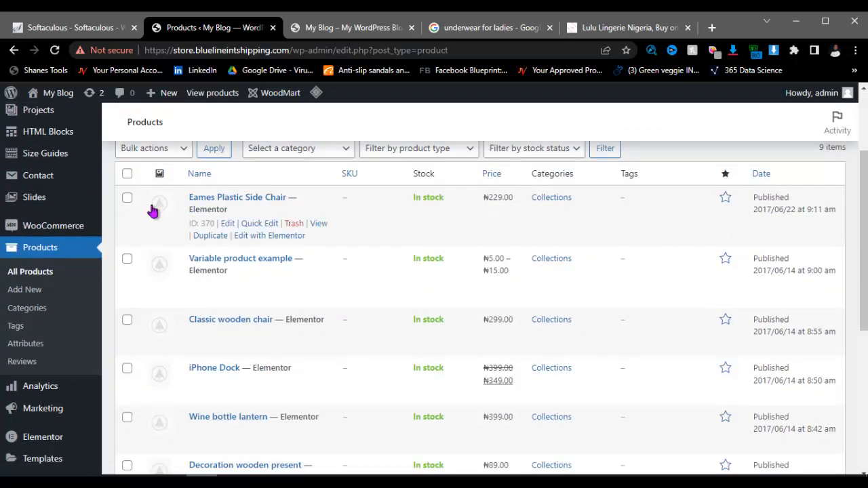
pyautogui.click(127, 174)
pyautogui.scroll(2, 169, 197)
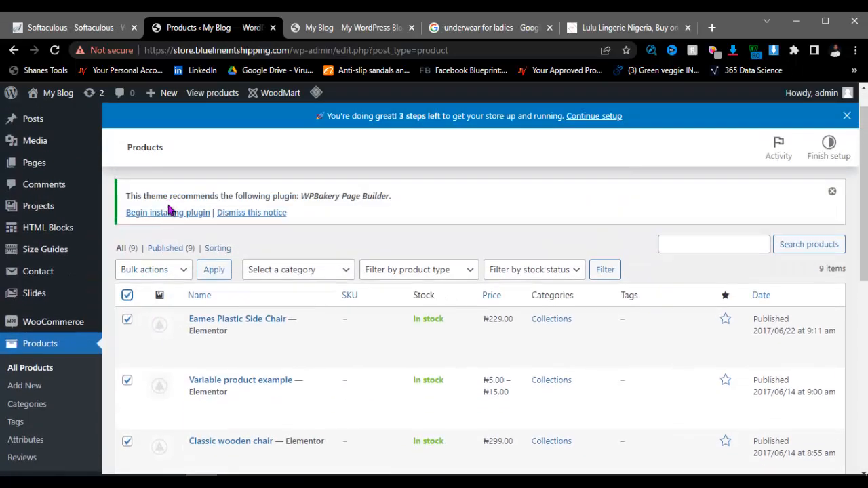
pyautogui.click(184, 305)
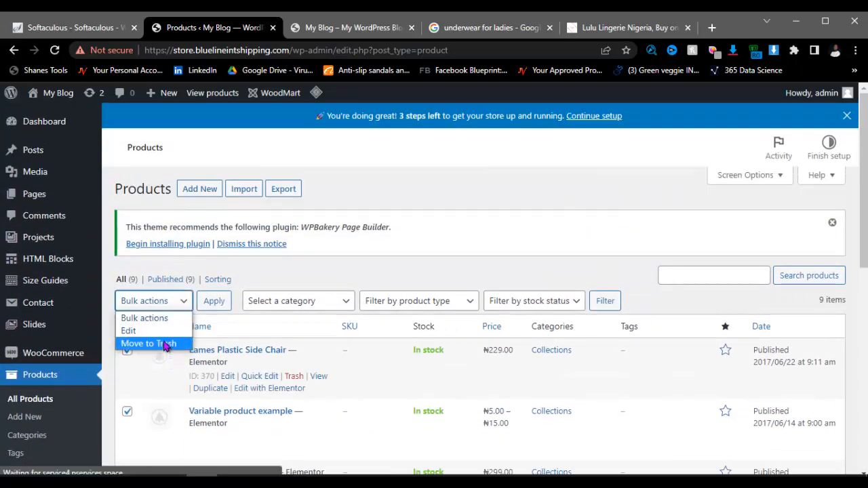
pyautogui.click(178, 345)
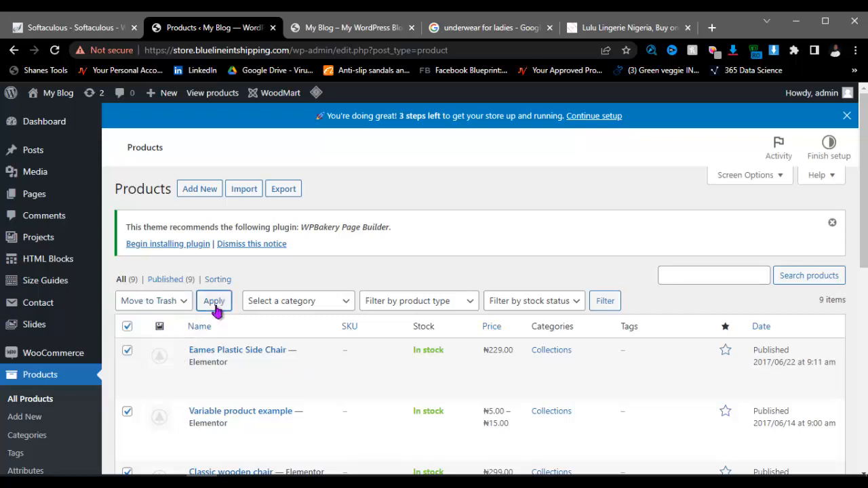
pyautogui.click(214, 301)
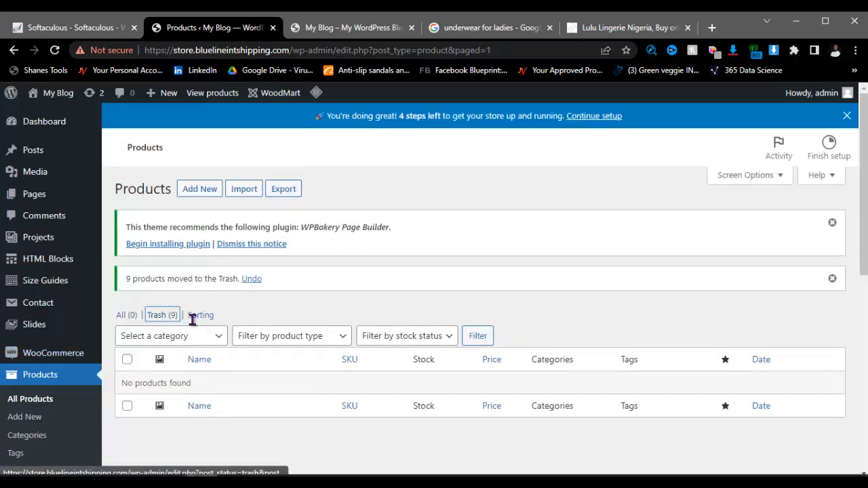
# Step: In the Trash list, select all 9 products and apply Delete permanently
pyautogui.click(156, 317)
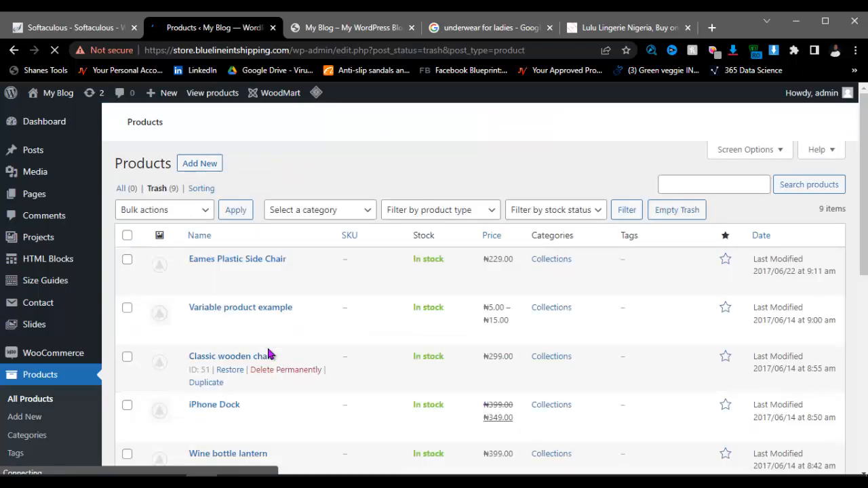
pyautogui.click(127, 234)
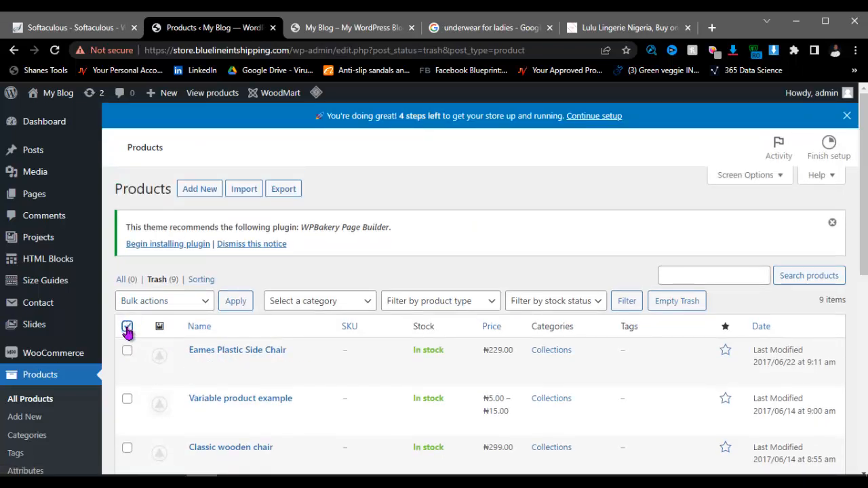
pyautogui.click(127, 327)
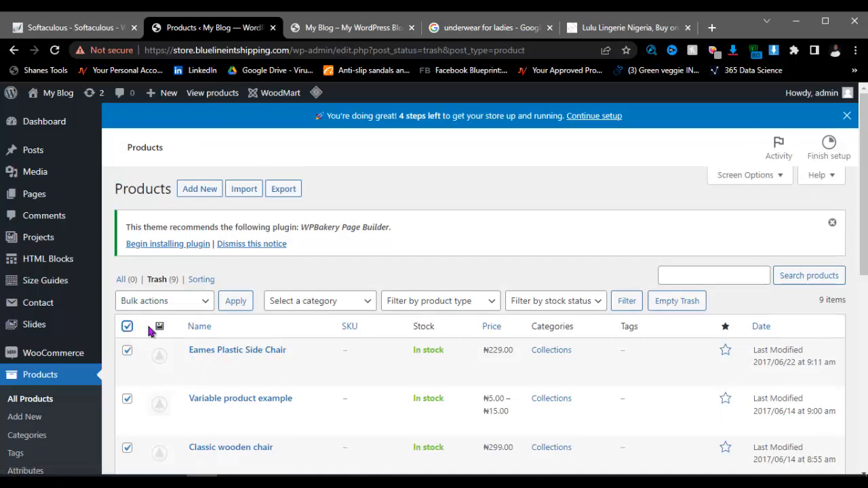
pyautogui.click(184, 300)
pyautogui.click(177, 344)
pyautogui.click(246, 302)
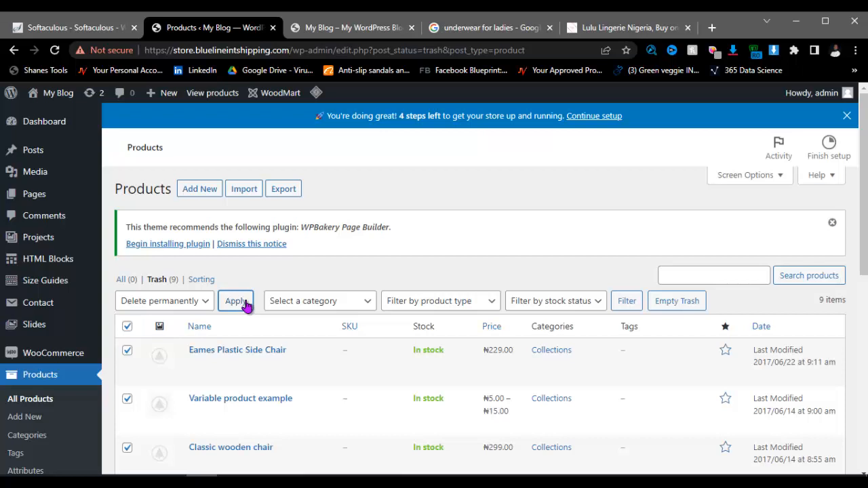
pyautogui.click(242, 306)
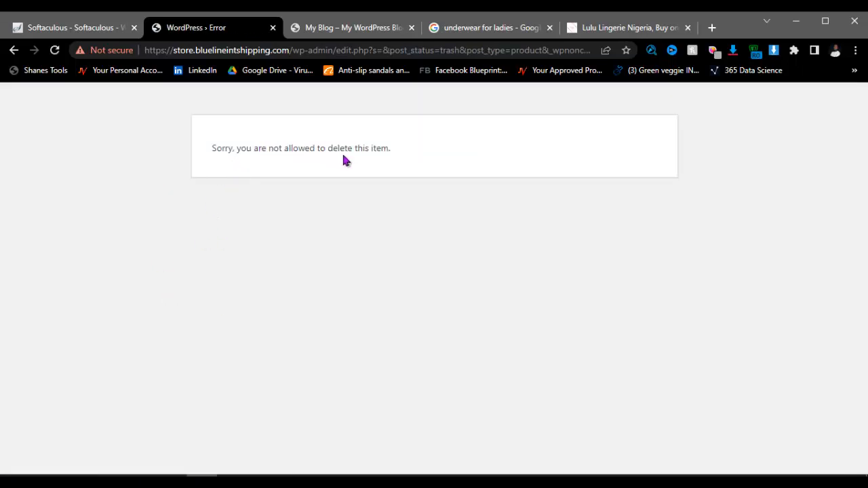
# Step: Return to the Trash list with the browser Back button and bring Notepad forward
pyautogui.click(14, 50)
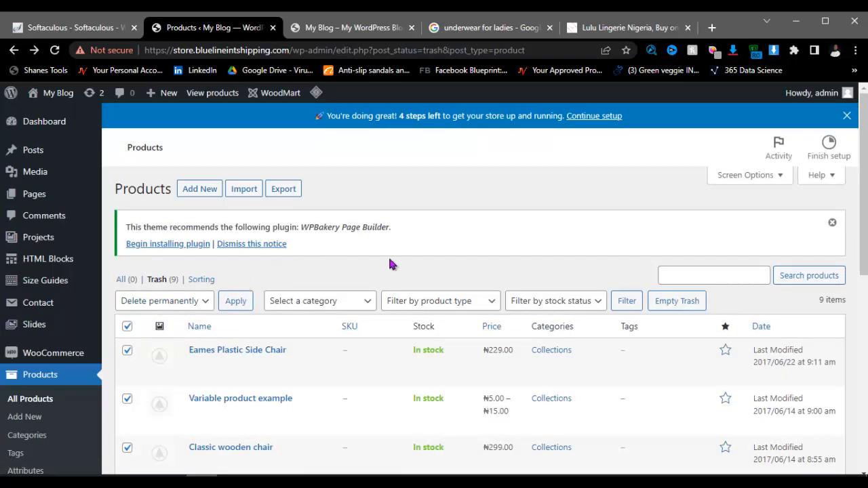
pyautogui.scroll(-1, 101, 339)
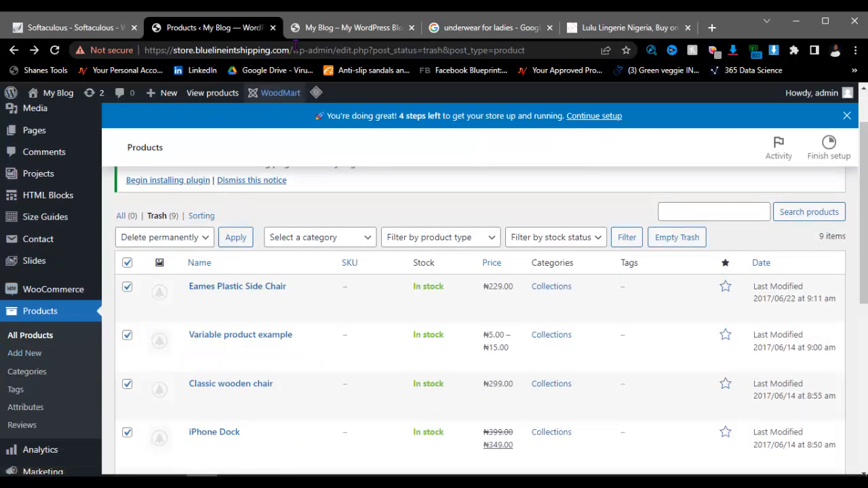
pyautogui.click(388, 474)
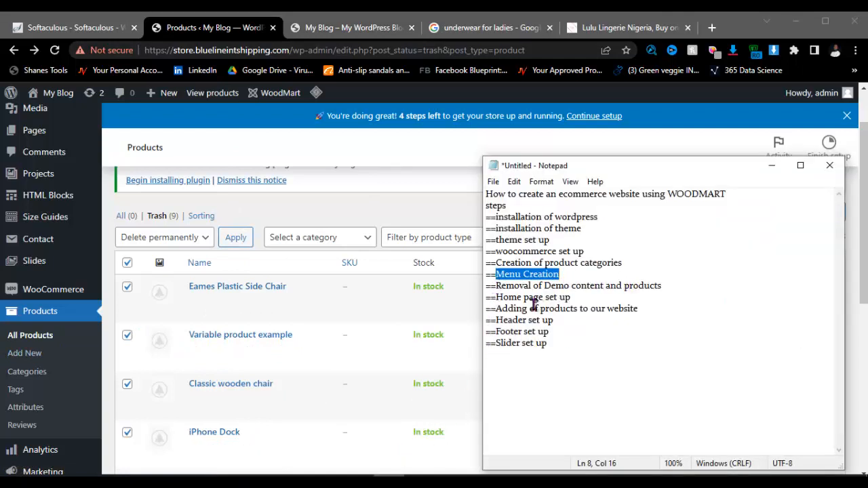
# Step: Scroll through the live WoodMart store homepage
pyautogui.click(347, 24)
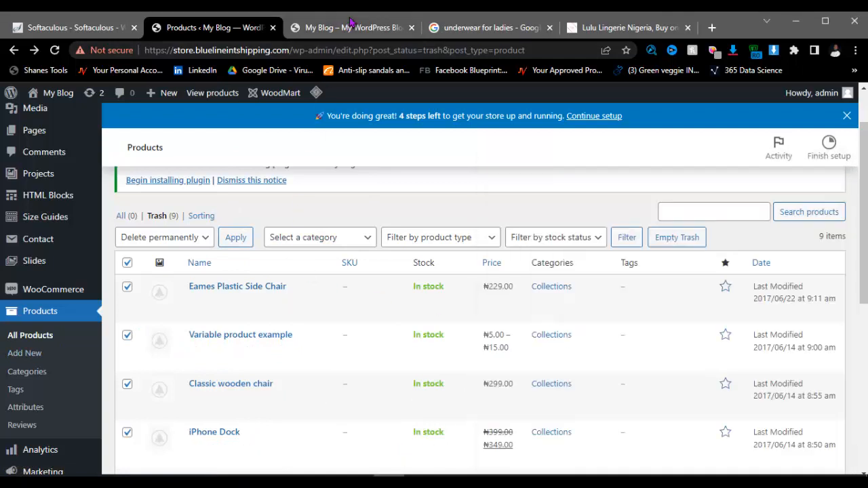
pyautogui.click(350, 29)
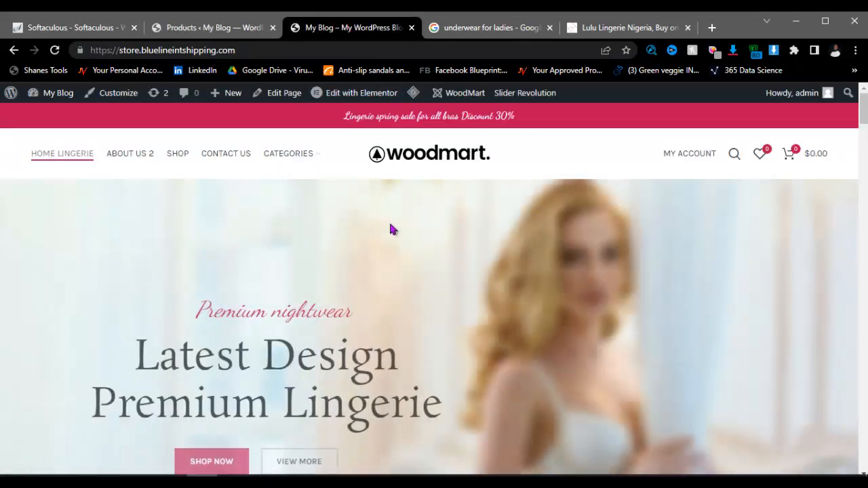
pyautogui.scroll(-10, 376, 262)
pyautogui.scroll(-15, 375, 258)
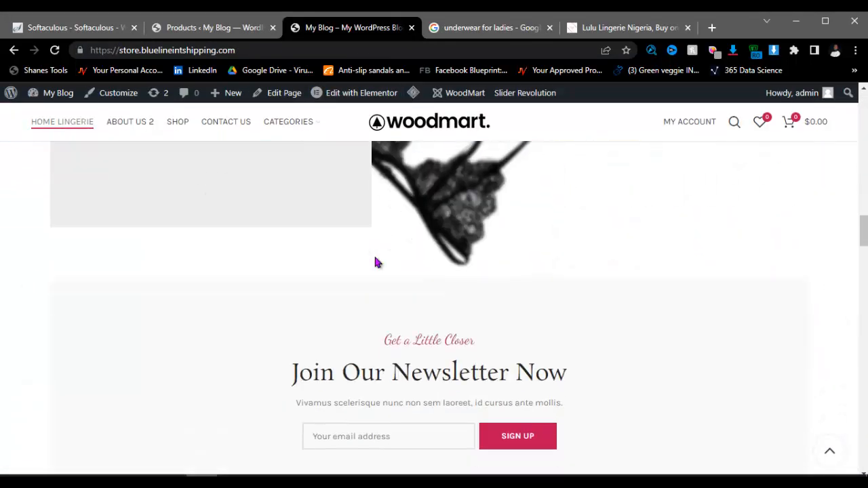
# Step: Compare it with the Lulu Lingerie site, then open Home Lingerie in Elementor
pyautogui.click(617, 28)
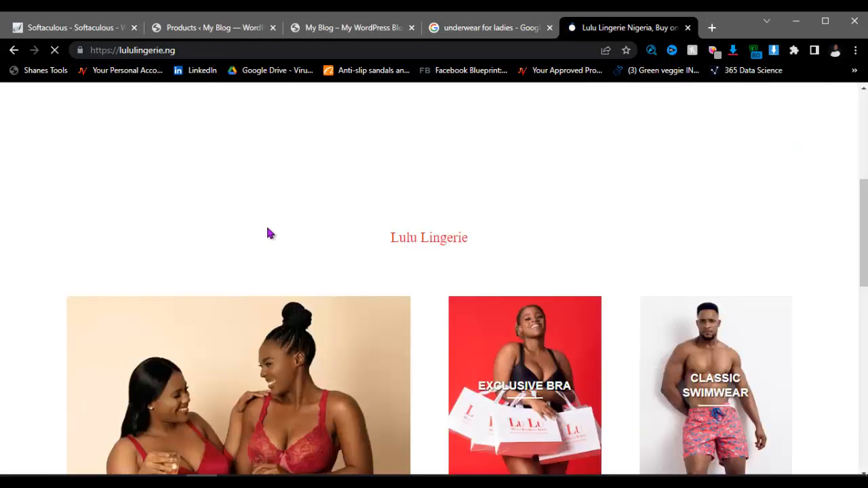
pyautogui.scroll(-7, 389, 296)
pyautogui.scroll(-10, 444, 345)
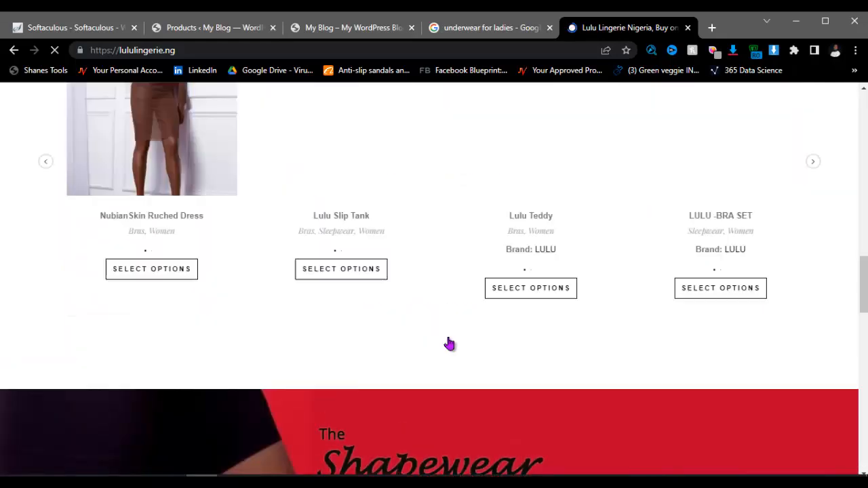
pyautogui.scroll(6, 368, 175)
pyautogui.click(345, 26)
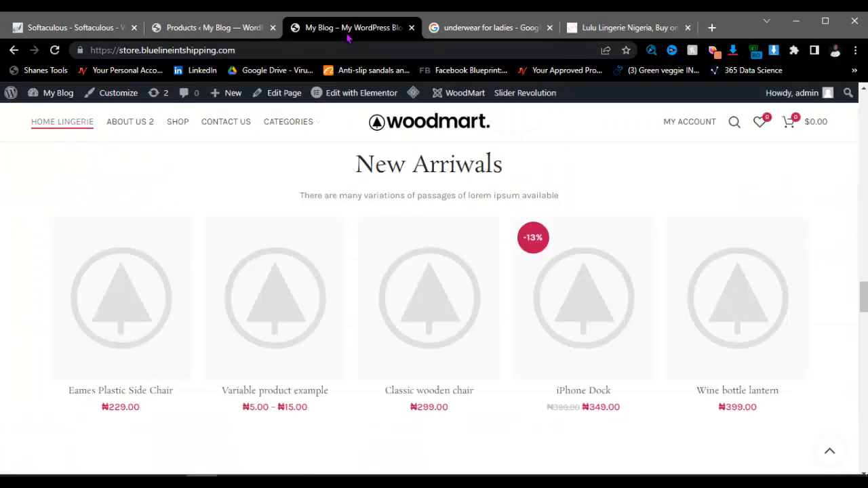
pyautogui.click(351, 99)
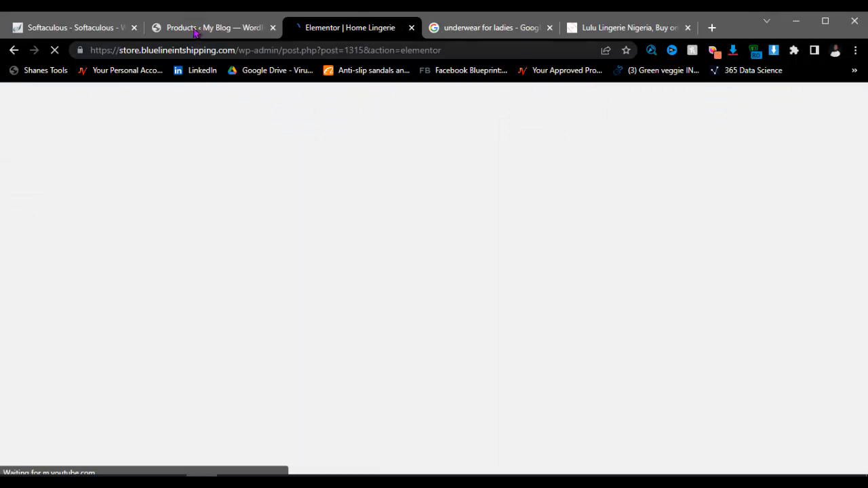
# Step: Go to Plugins > Add New and show the Upload Plugin form
pyautogui.click(223, 30)
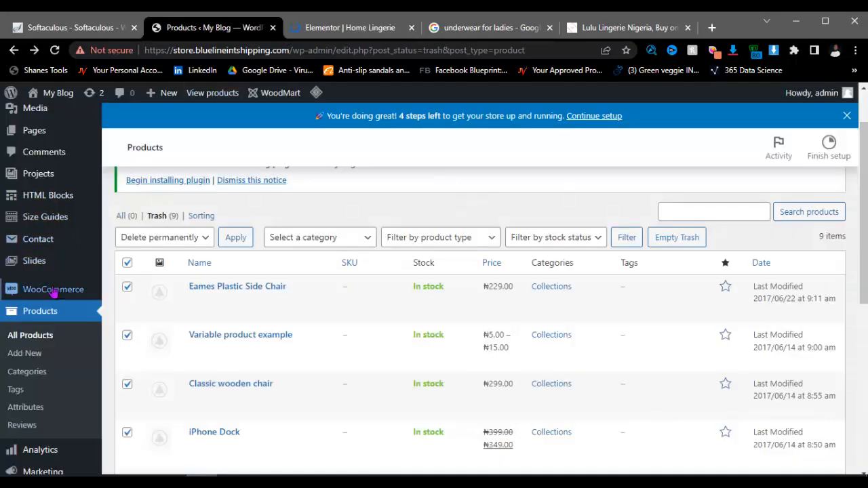
pyautogui.scroll(-2, 52, 298)
pyautogui.moveTo(53, 328)
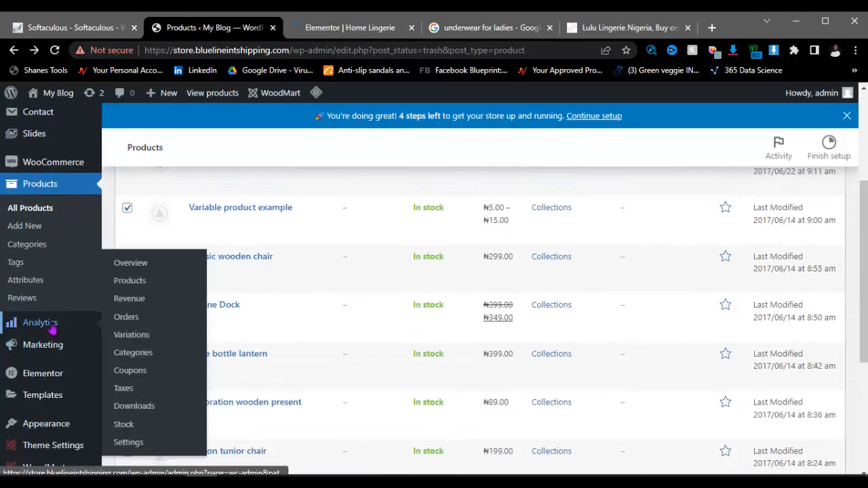
pyautogui.scroll(3, 48, 284)
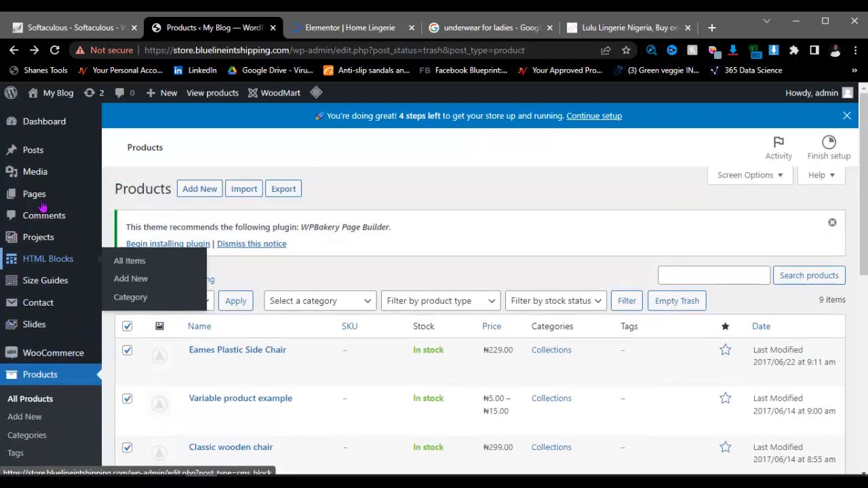
pyautogui.scroll(-5, 42, 206)
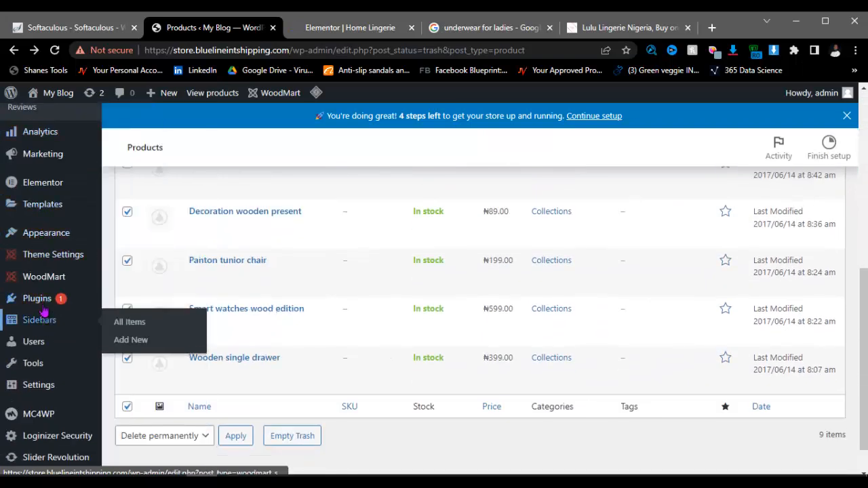
pyautogui.moveTo(61, 303)
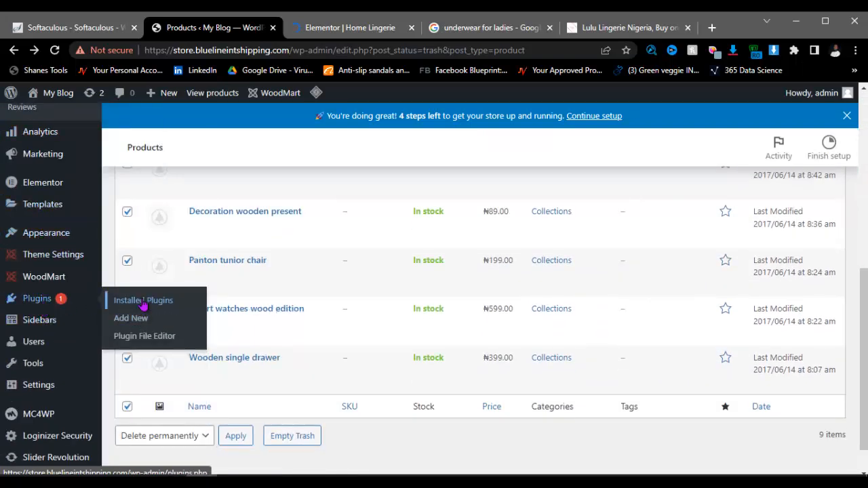
pyautogui.click(132, 319)
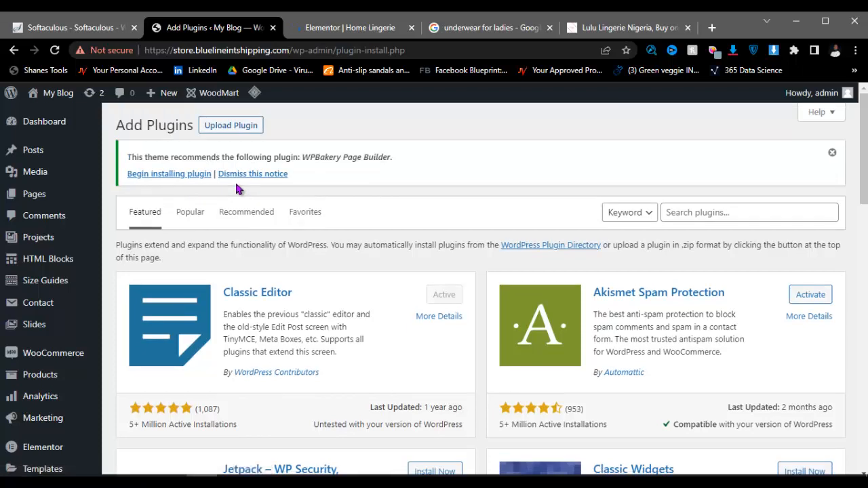
pyautogui.click(232, 127)
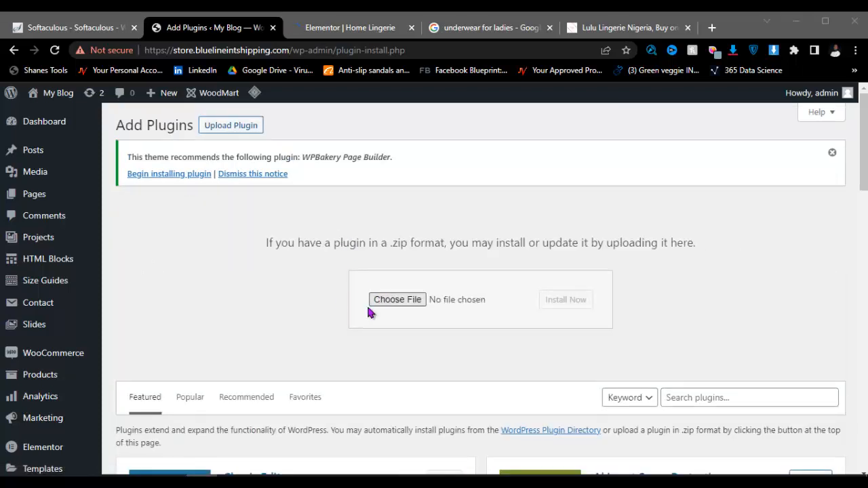
# Step: Choose elementor-pro.zip from Desktop\my themes and start Install Now
pyautogui.click(395, 303)
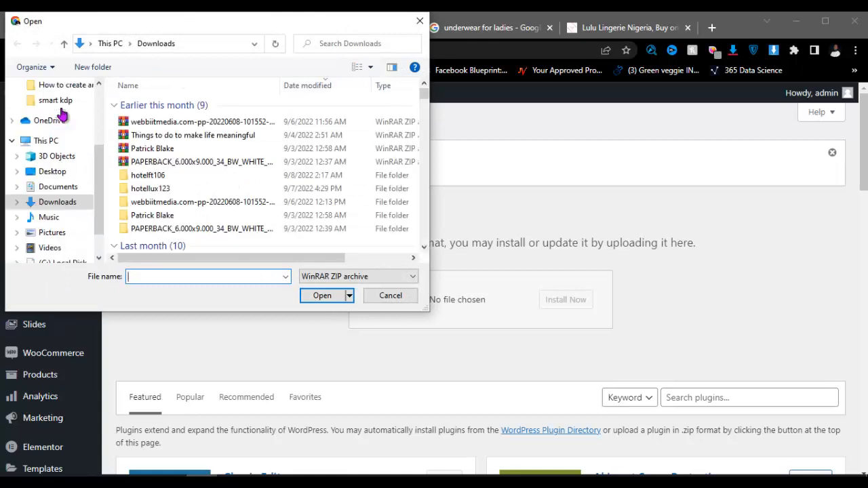
pyautogui.click(53, 171)
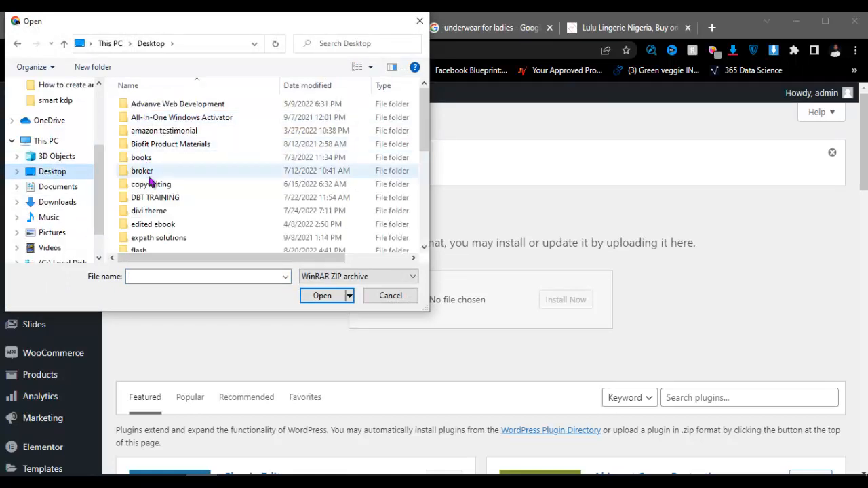
pyautogui.scroll(-2, 150, 186)
pyautogui.scroll(-2, 152, 217)
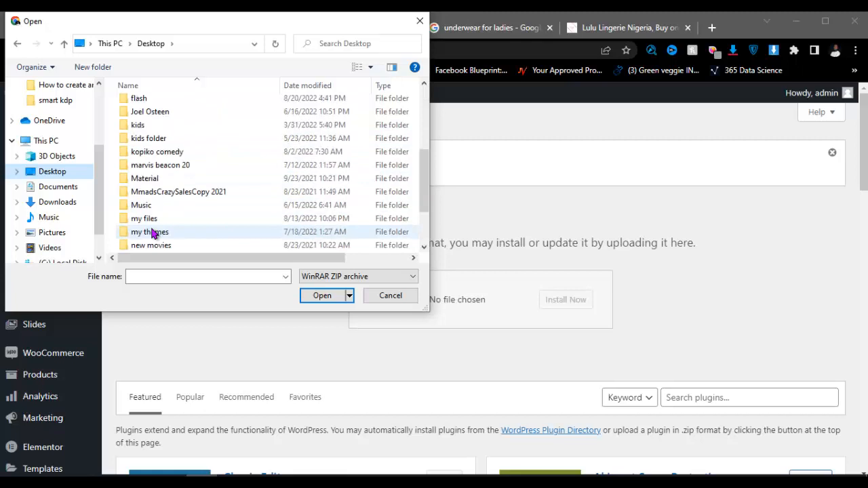
pyautogui.click(153, 232)
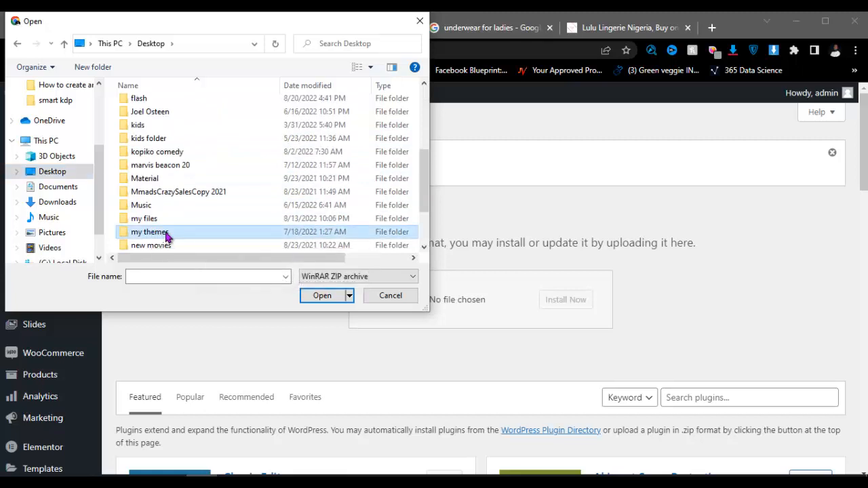
pyautogui.doubleClick(180, 234)
pyautogui.click(173, 277)
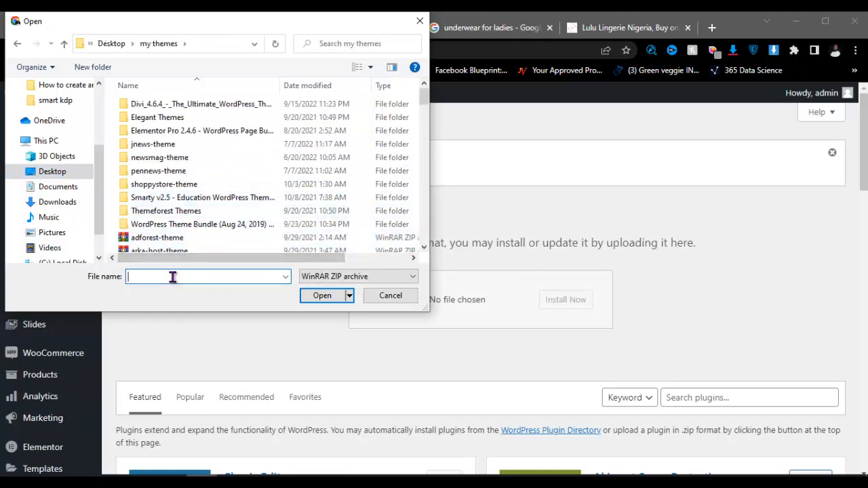
pyautogui.write('ele')
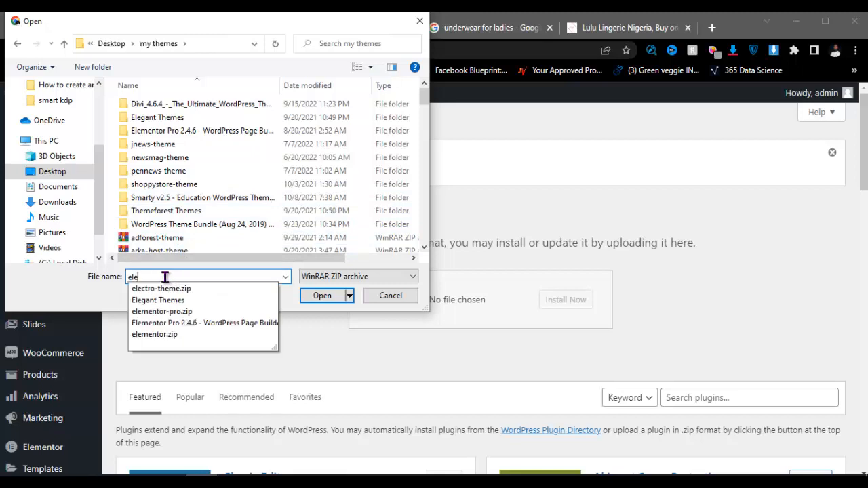
pyautogui.click(162, 310)
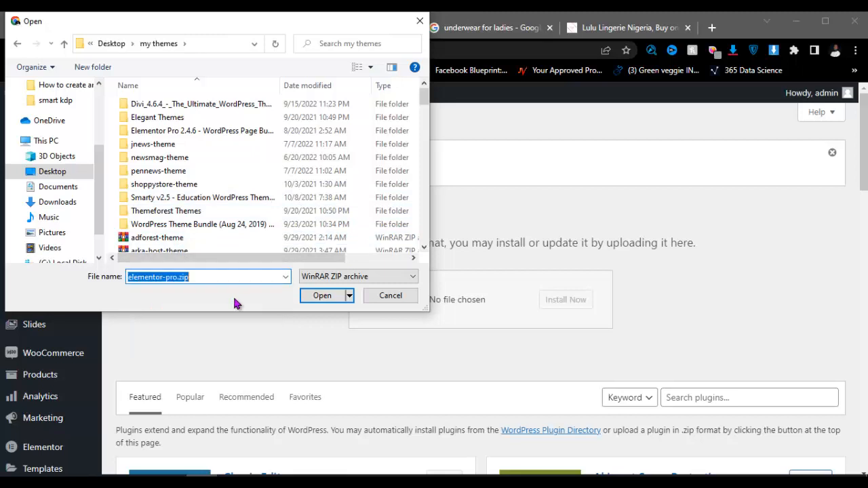
pyautogui.click(326, 298)
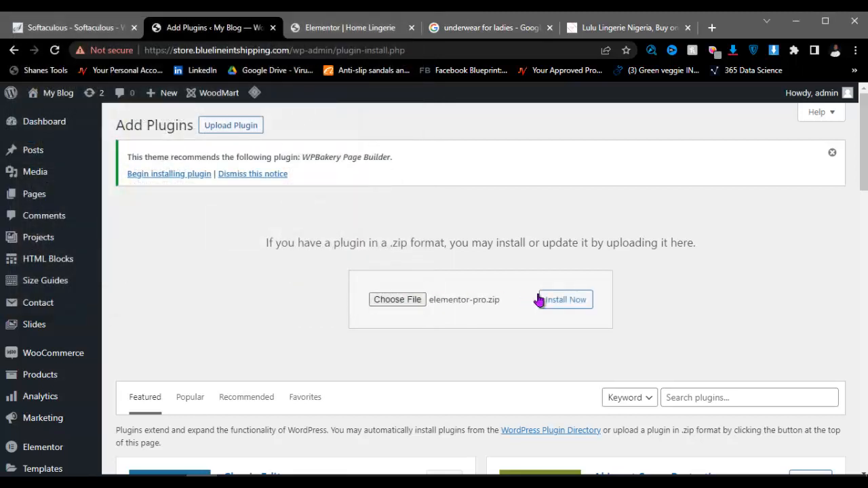
pyautogui.click(541, 301)
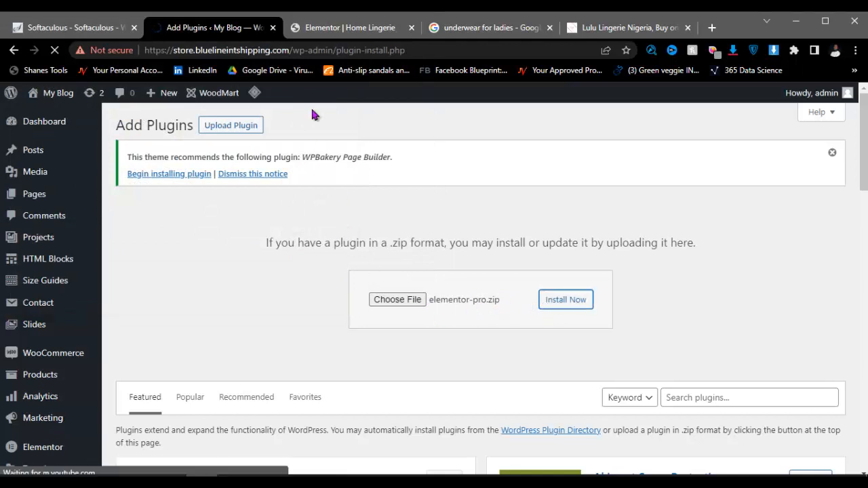
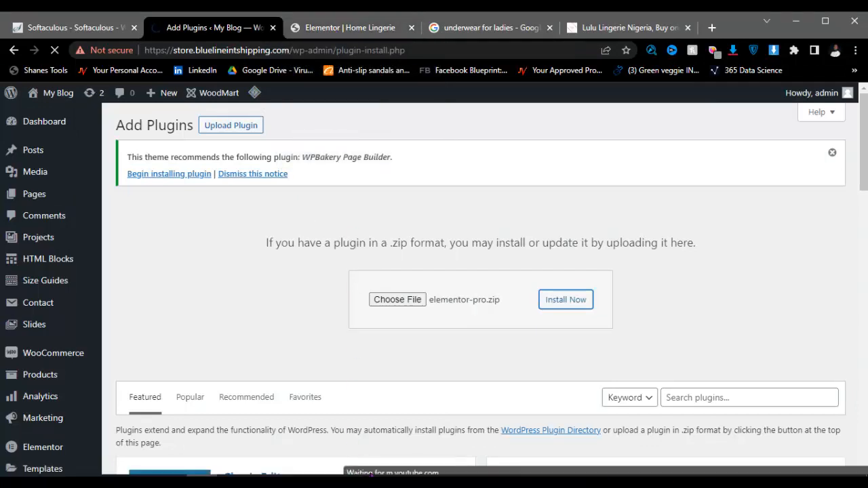
# Step: Activate the newly installed Elementor Pro plugin
pyautogui.hotkey('alt', 'Tab')
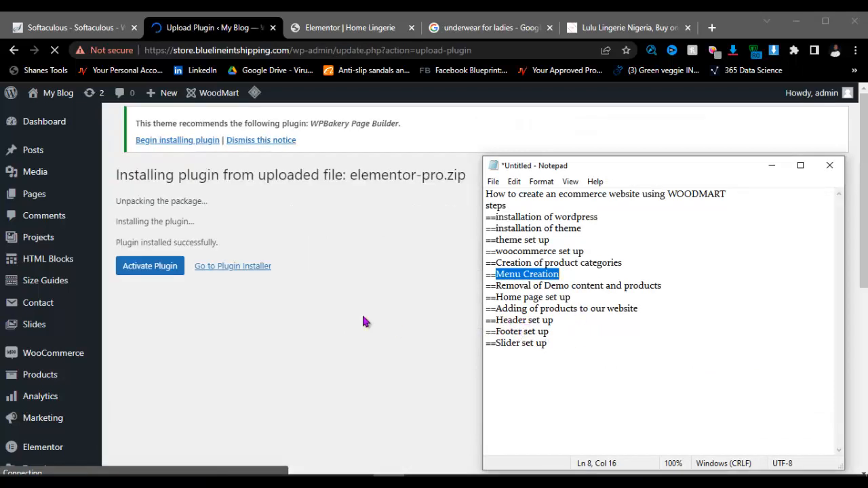
pyautogui.click(771, 170)
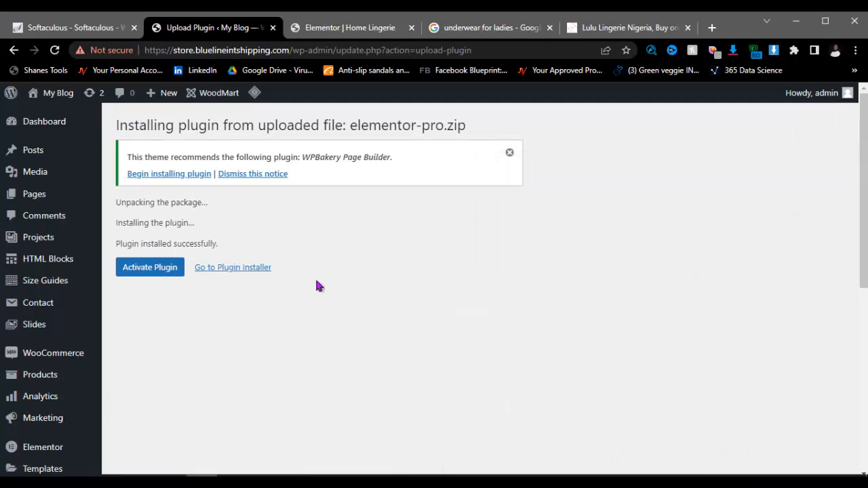
pyautogui.click(175, 270)
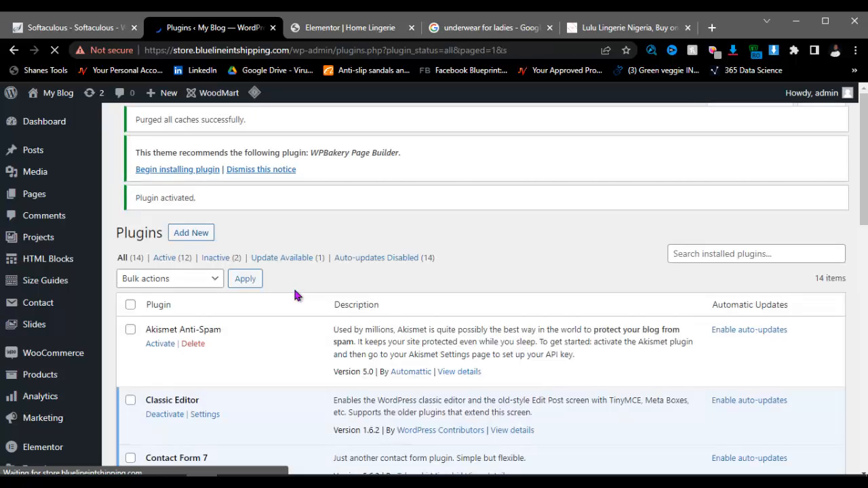
# Step: Return to the Home Lingerie page in the Elementor editor tab
pyautogui.scroll(-3, 285, 298)
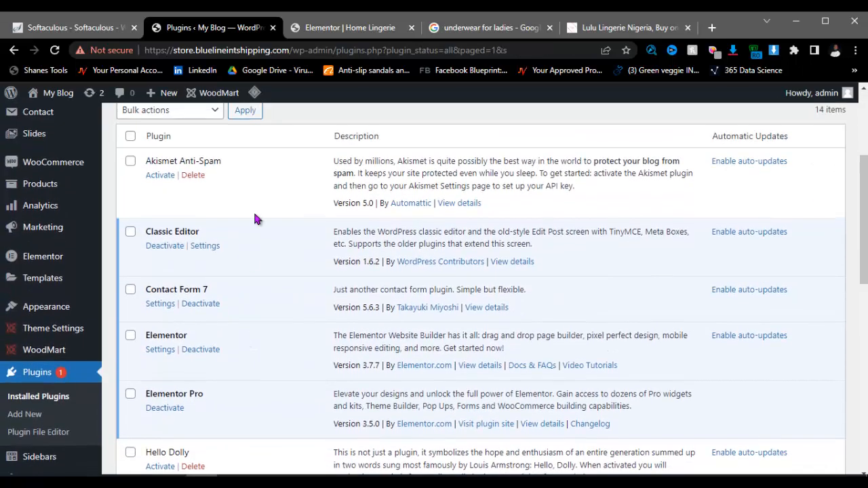
pyautogui.scroll(3, 255, 218)
pyautogui.click(346, 27)
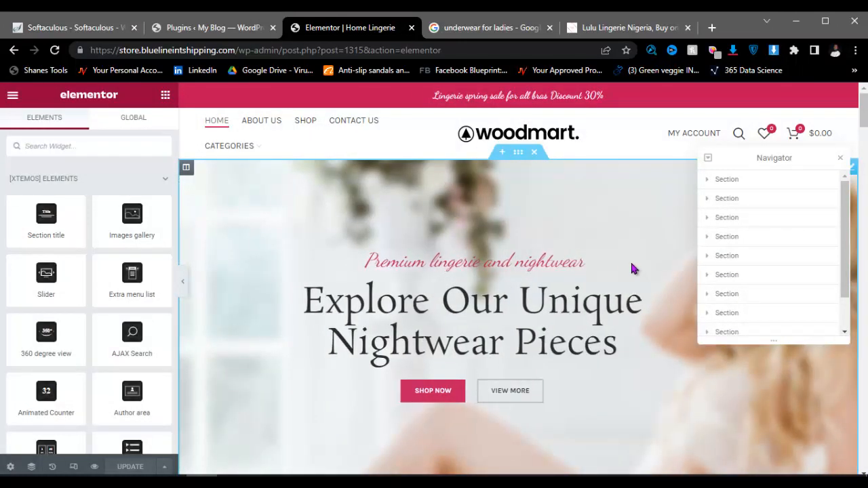
# Step: Close the Navigator and delete the New Spring Collection, Trending Products, Discount Bra Offers, Newsletter and Premium lingerie sections
pyautogui.scroll(-6, 554, 260)
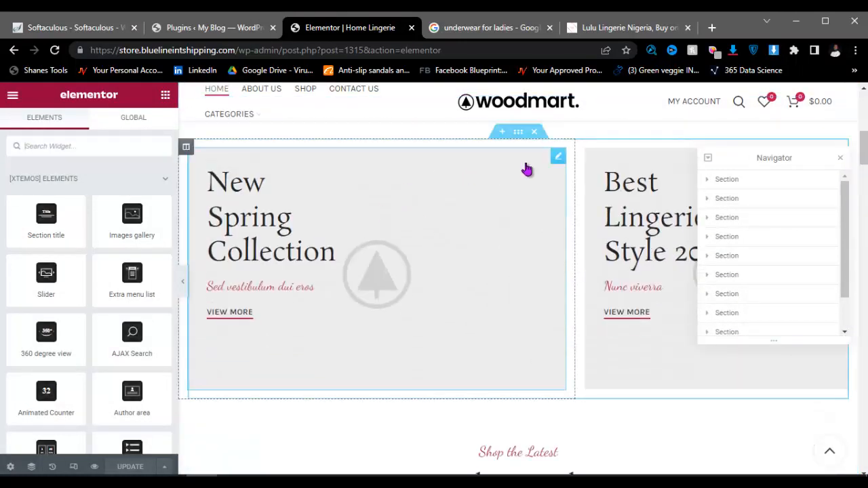
pyautogui.click(841, 160)
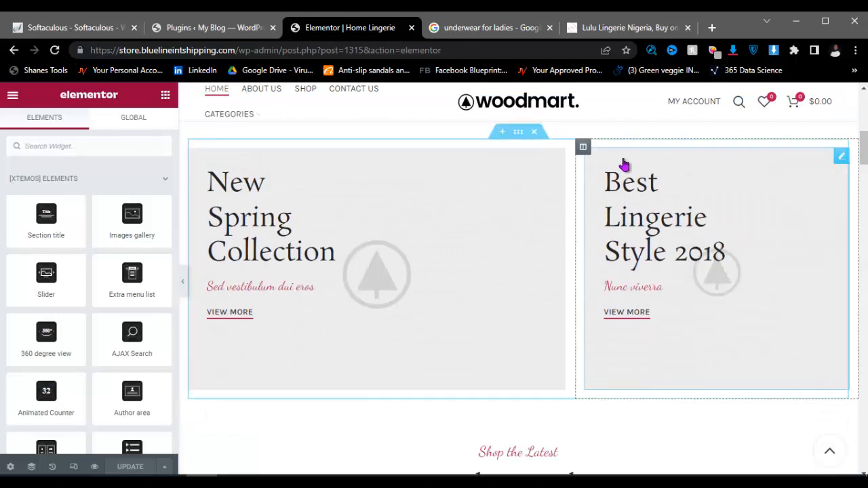
pyautogui.scroll(-5, 494, 242)
pyautogui.scroll(-2, 610, 244)
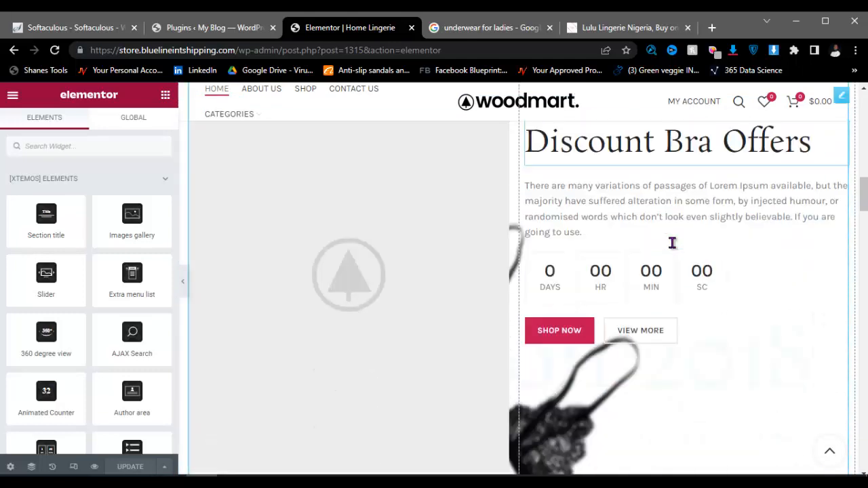
pyautogui.scroll(6, 475, 271)
pyautogui.scroll(3, 475, 312)
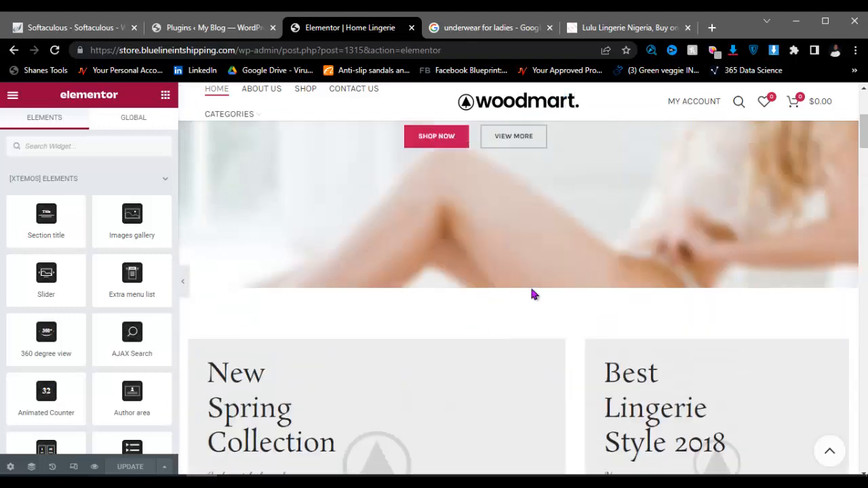
pyautogui.click(535, 324)
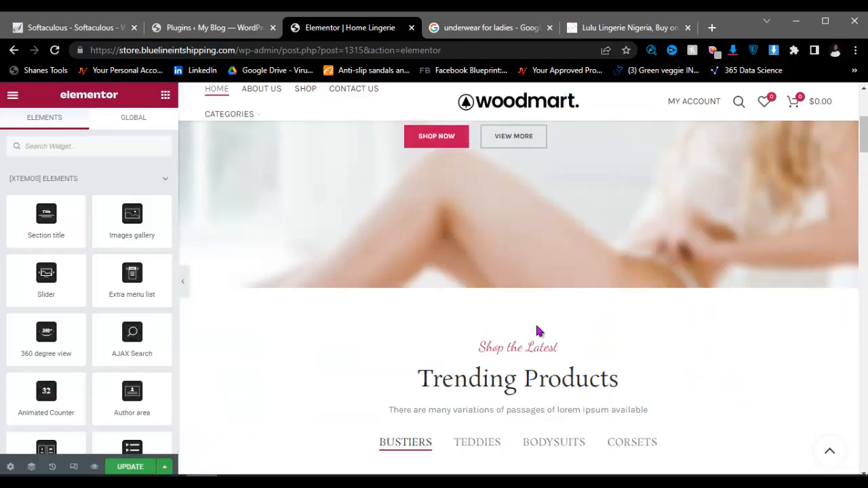
pyautogui.click(534, 326)
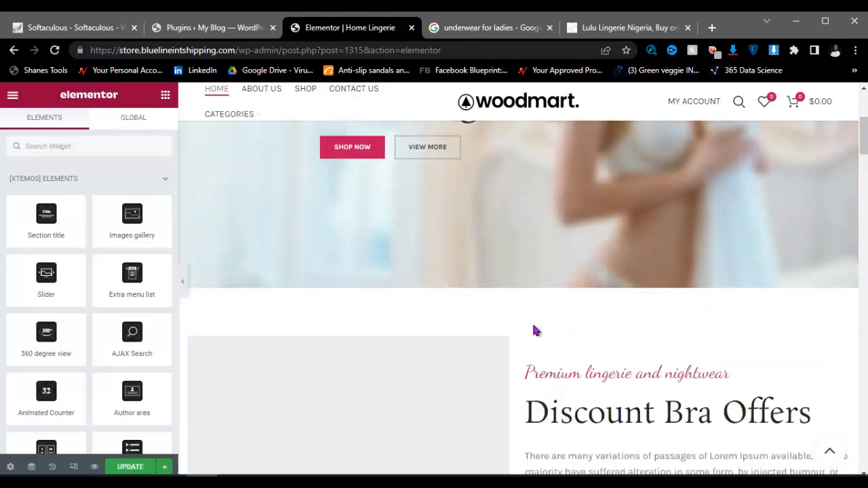
pyautogui.click(537, 326)
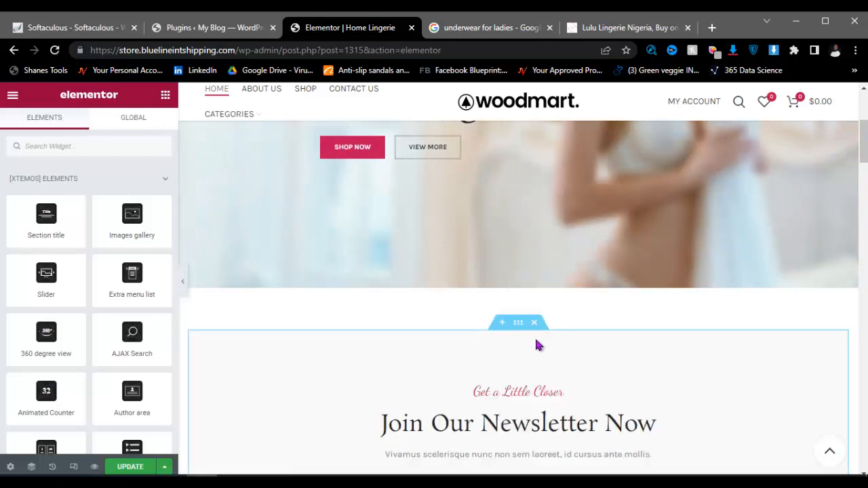
pyautogui.click(531, 325)
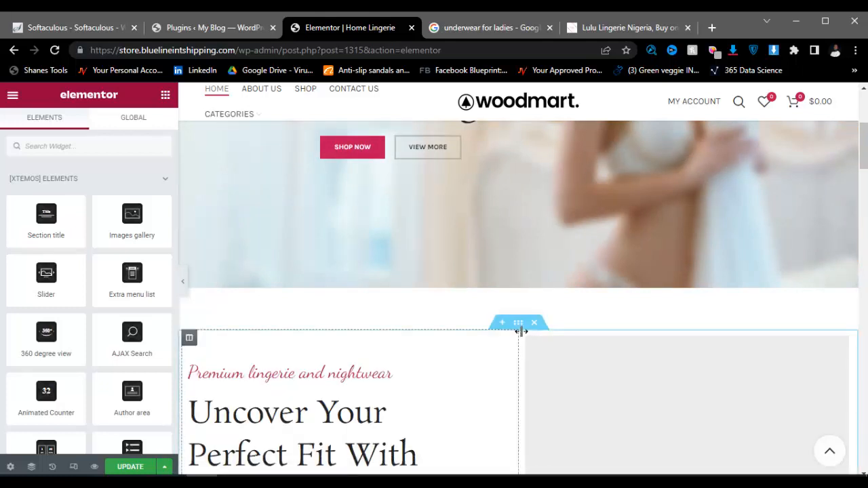
pyautogui.click(533, 322)
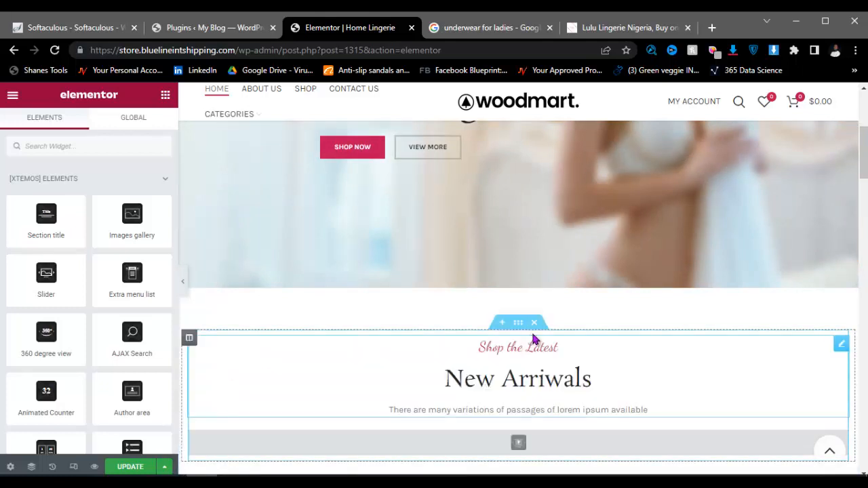
# Step: Delete the New Arrivals, Get a Little Closer, Latest Articles, Clients Reviews and Our Instagram sections
pyautogui.click(533, 323)
pyautogui.click(533, 323)
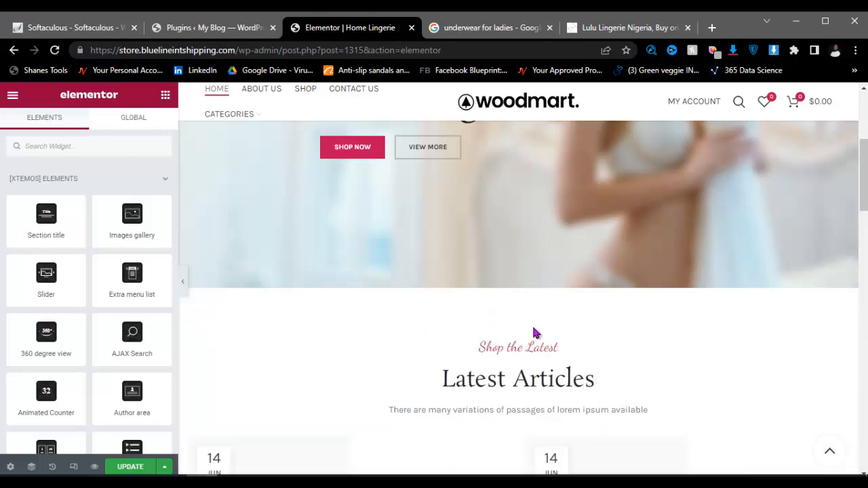
pyautogui.click(533, 323)
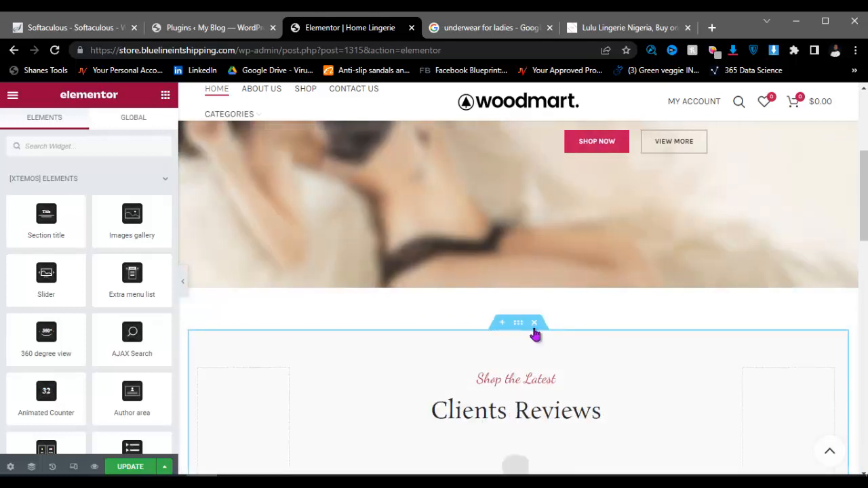
pyautogui.click(534, 323)
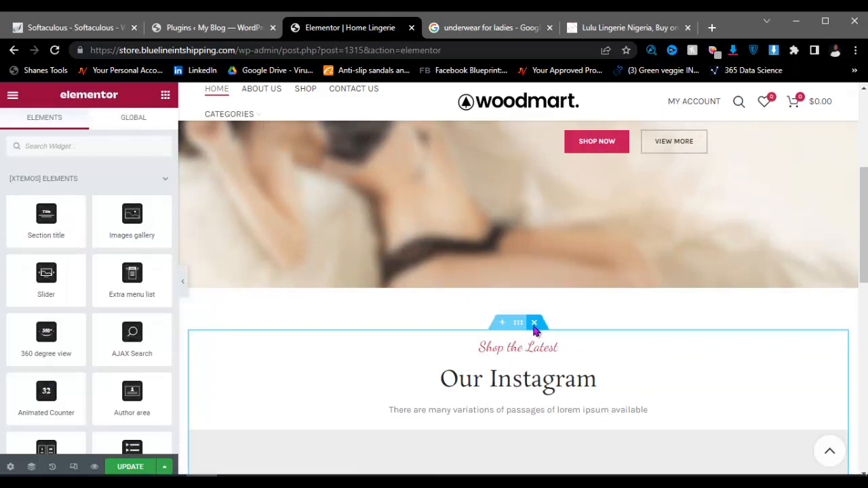
pyautogui.click(534, 324)
pyautogui.scroll(-2, 533, 350)
pyautogui.scroll(-1, 531, 369)
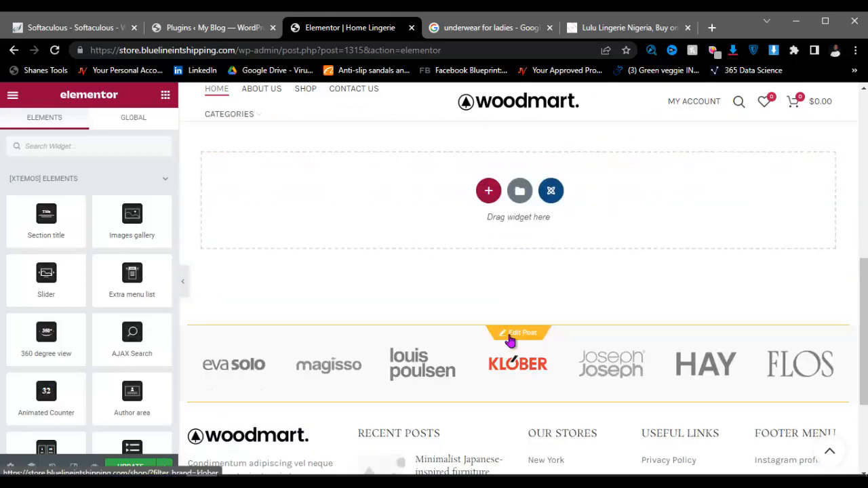
pyautogui.click(521, 336)
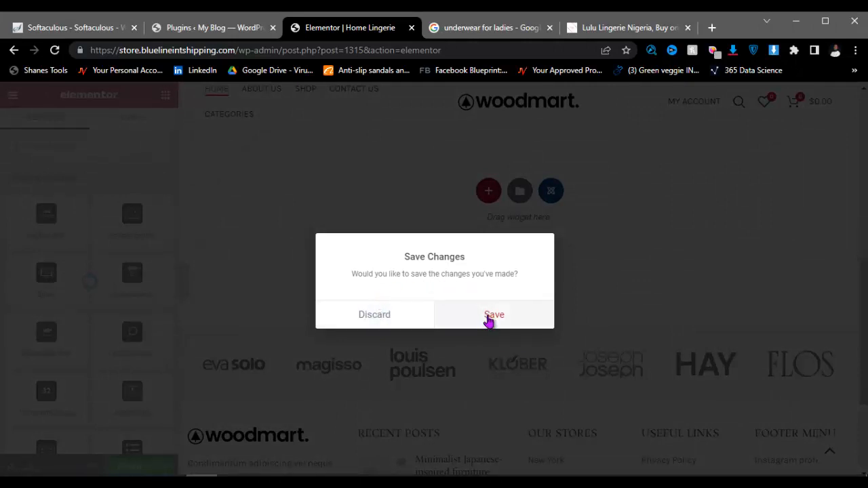
# Step: Save the changes, then delete the brand-logo section below the hero
pyautogui.click(493, 314)
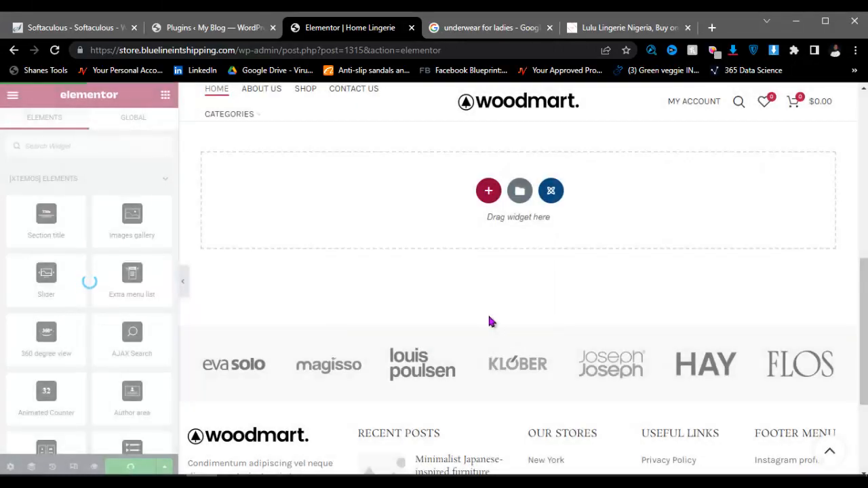
pyautogui.scroll(-3, 488, 319)
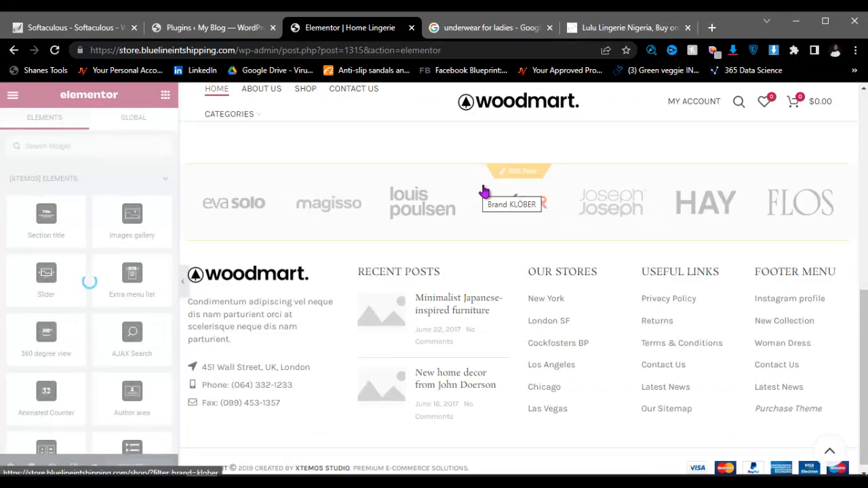
pyautogui.moveTo(530, 169)
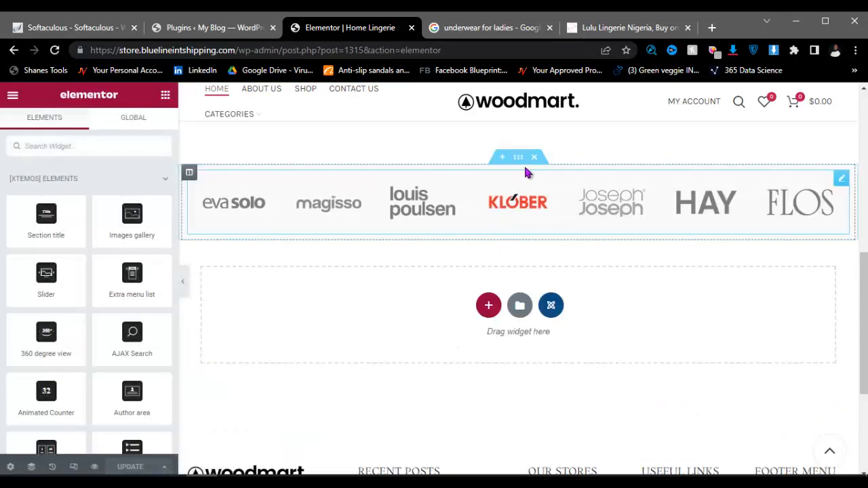
pyautogui.click(535, 160)
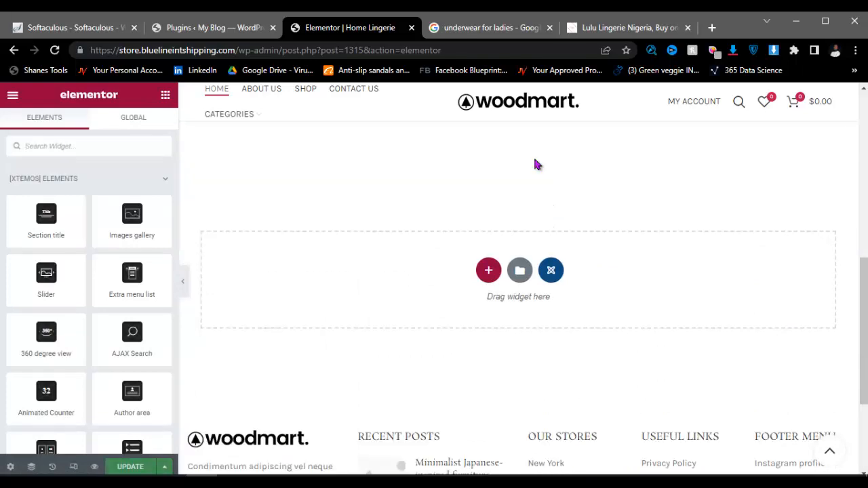
# Step: Publish the cleaned-up homepage, now holding only the hero banner
pyautogui.scroll(-3, 441, 316)
pyautogui.scroll(3, 441, 277)
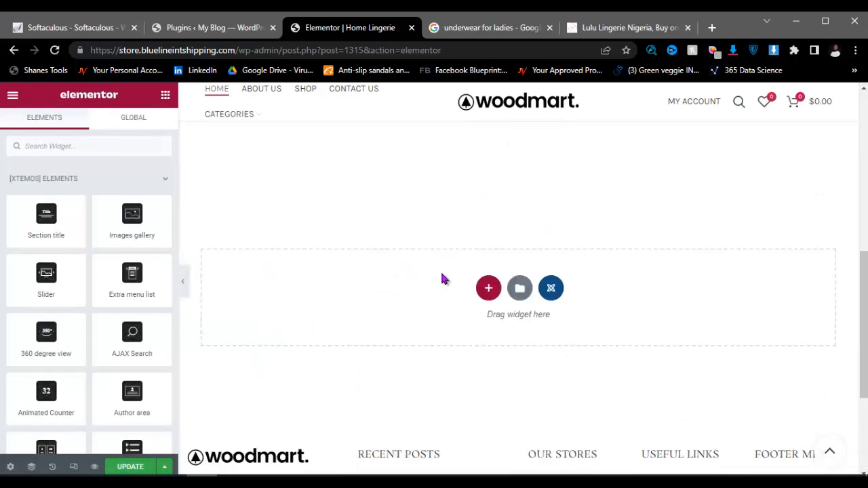
pyautogui.scroll(1, 463, 318)
pyautogui.scroll(5, 463, 319)
pyautogui.scroll(-1, 465, 296)
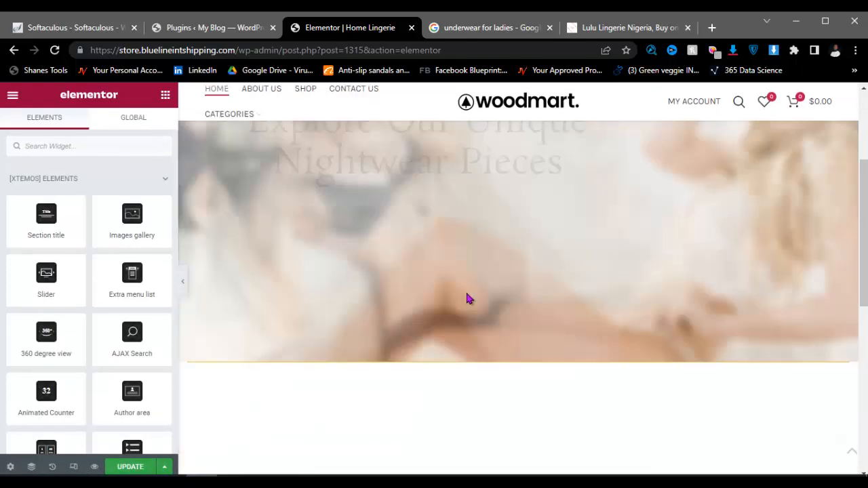
pyautogui.click(131, 467)
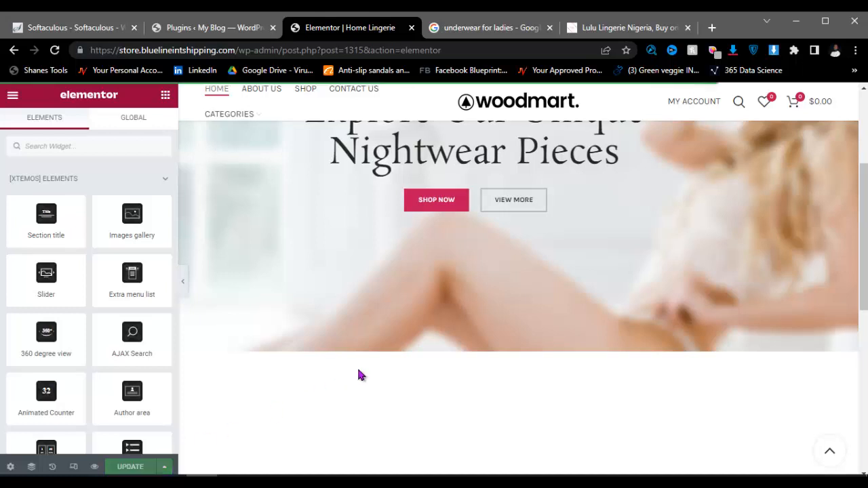
# Step: Review the published page, then switch to the Lulu Lingerie Nigeria reference site
pyautogui.scroll(-5, 373, 362)
pyautogui.scroll(-2, 474, 347)
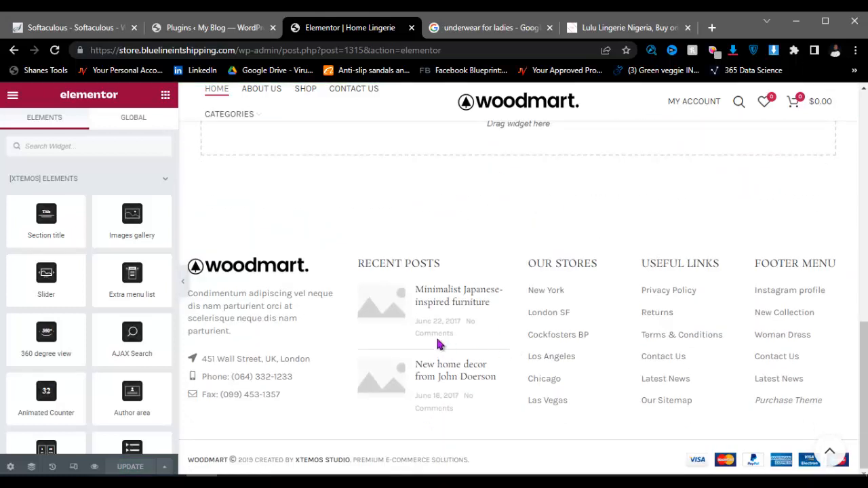
pyautogui.scroll(10, 407, 346)
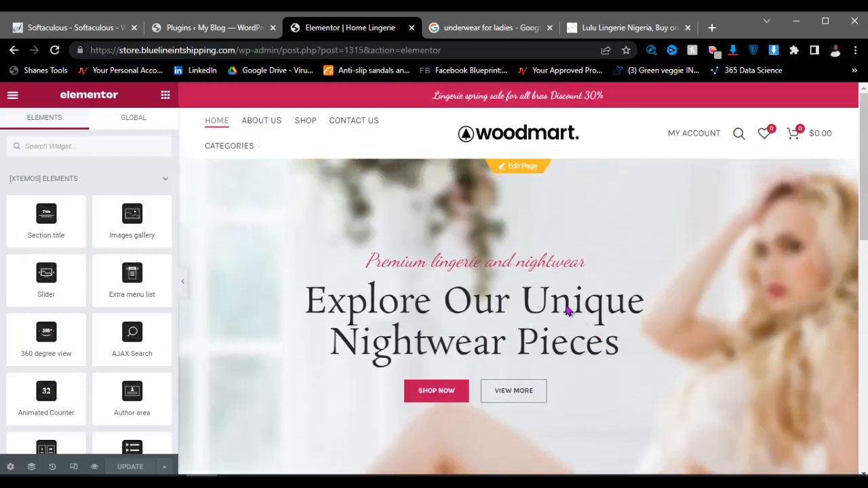
pyautogui.scroll(-5, 403, 434)
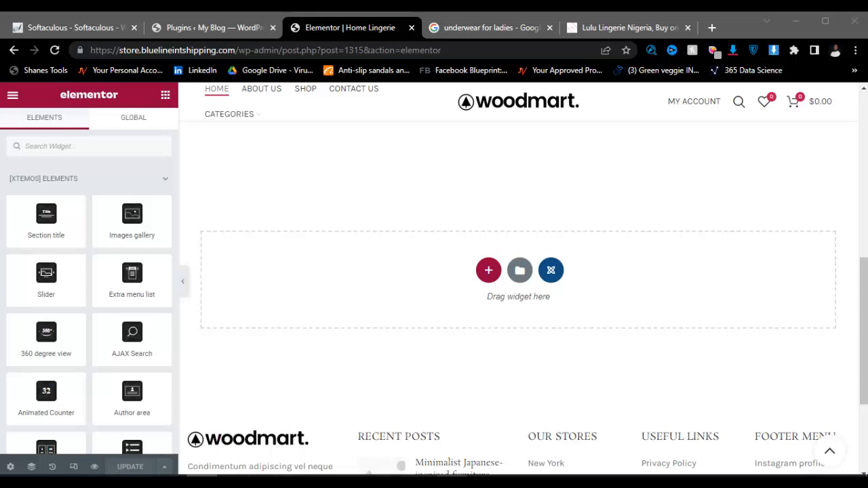
pyautogui.click(581, 481)
pyautogui.scroll(-3, 403, 245)
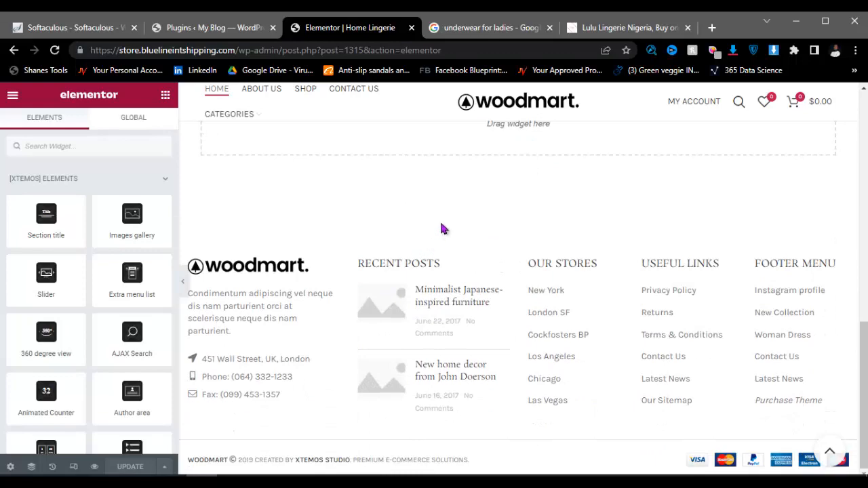
pyautogui.scroll(5, 442, 229)
pyautogui.scroll(3, 519, 248)
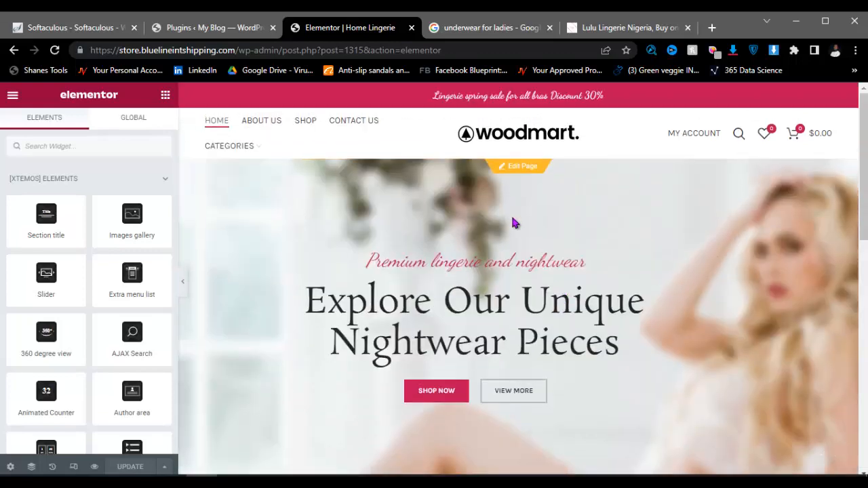
pyautogui.scroll(-5, 513, 223)
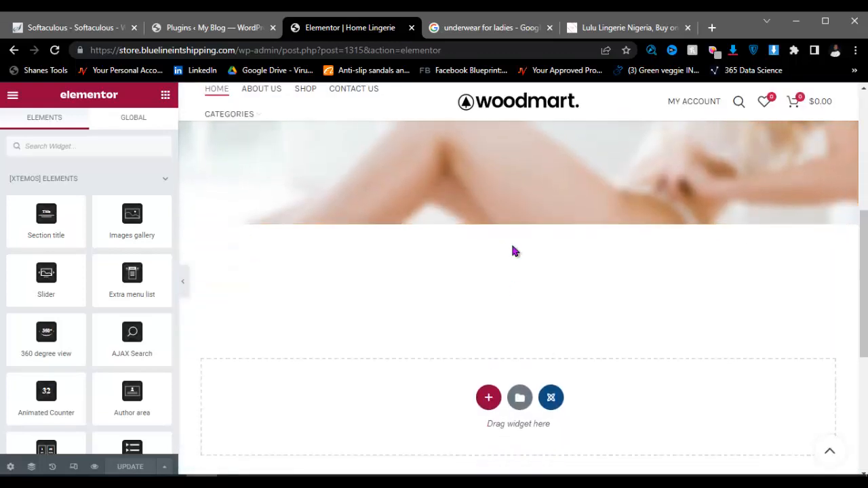
pyautogui.click(607, 29)
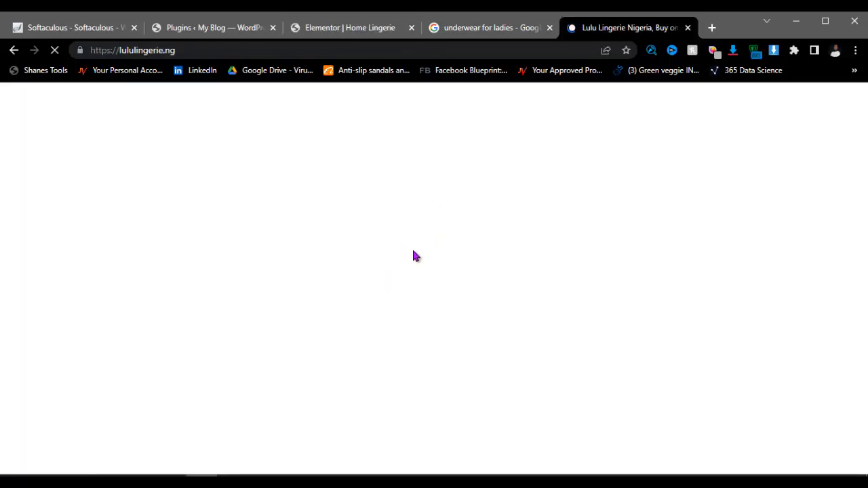
# Step: Browse lululingerie.ng's brand tiles and sections, then go back to the Home Lingerie editor
pyautogui.scroll(-4, 430, 267)
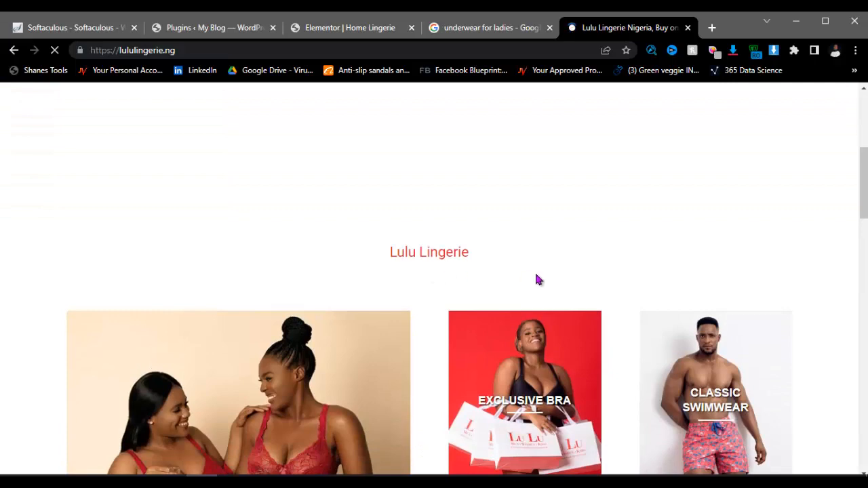
pyautogui.scroll(5, 535, 275)
pyautogui.scroll(-2, 515, 290)
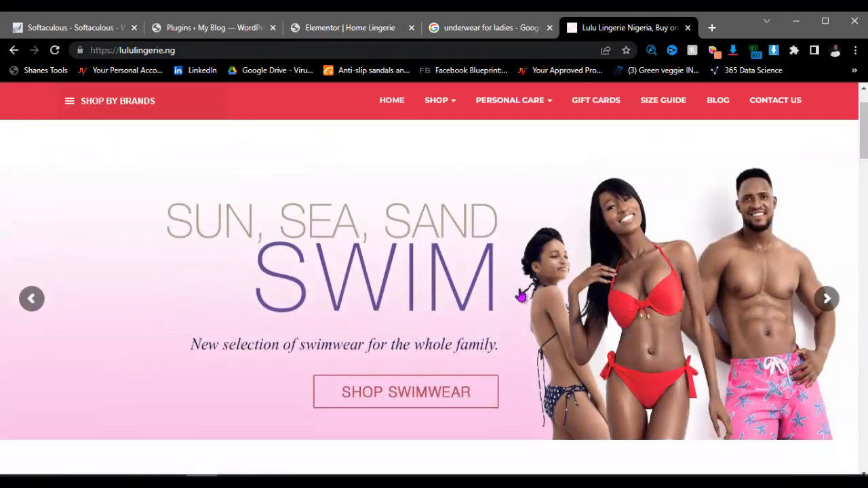
pyautogui.scroll(-2, 519, 294)
pyautogui.scroll(2, 474, 281)
pyautogui.scroll(-4, 548, 275)
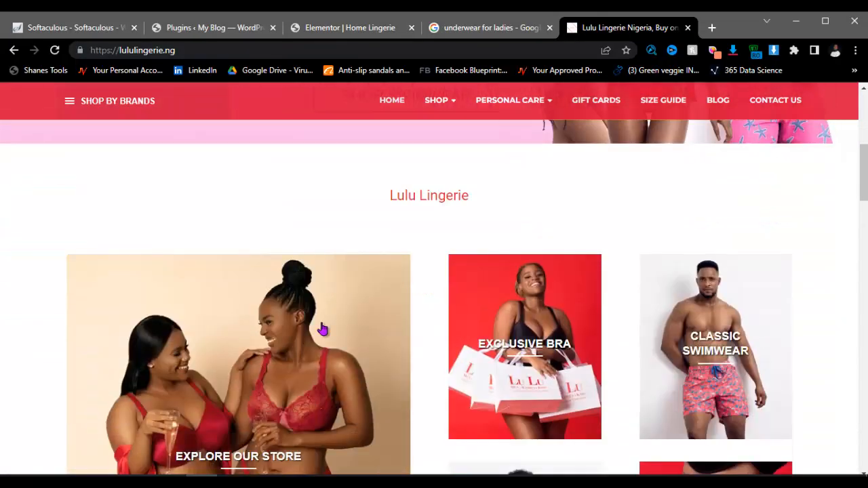
pyautogui.scroll(-2, 626, 310)
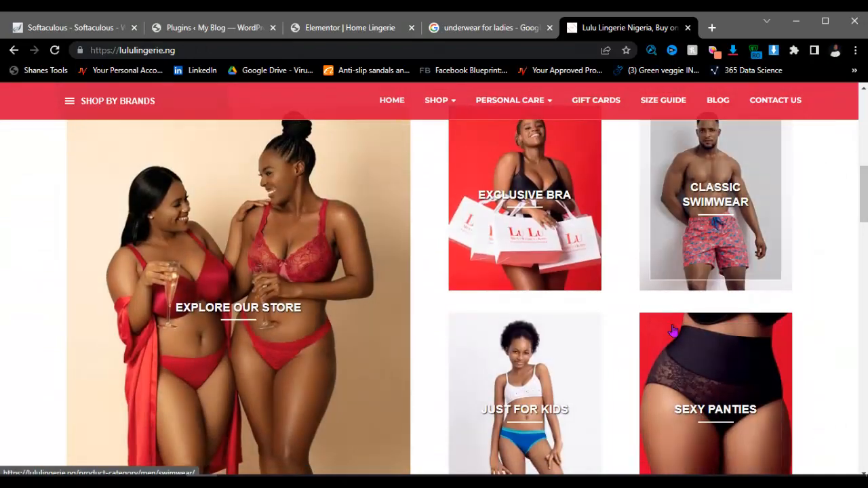
pyautogui.scroll(-10, 673, 330)
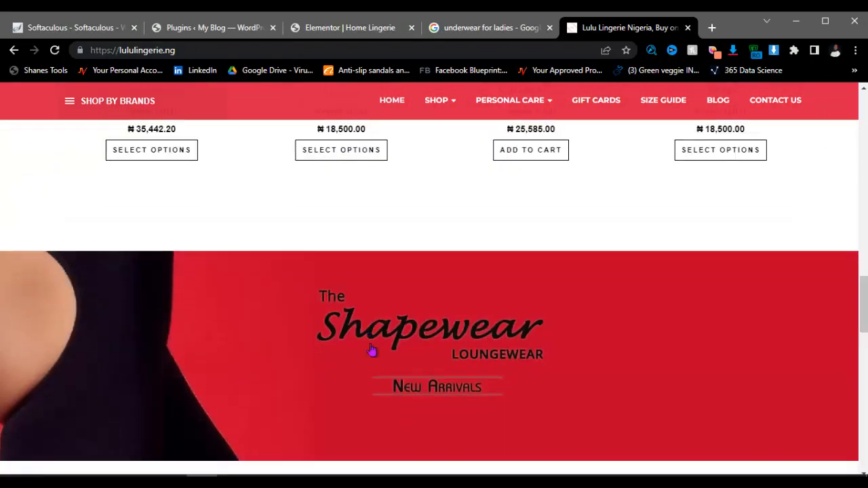
pyautogui.scroll(-12, 371, 350)
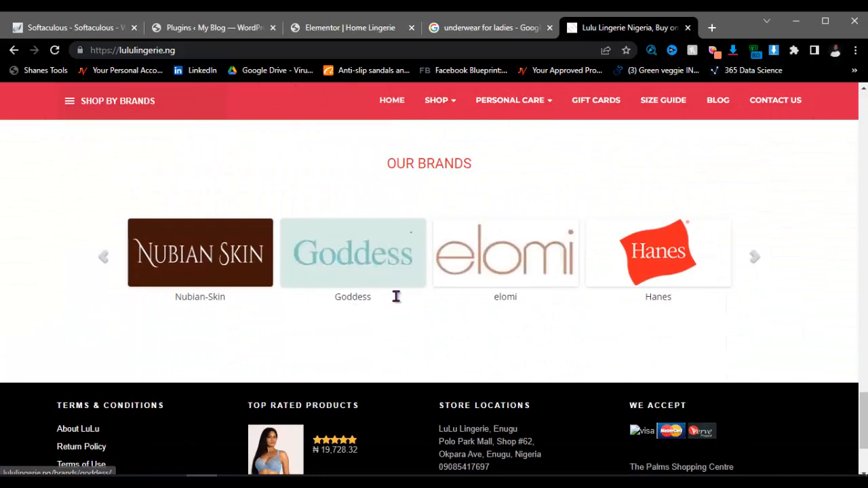
pyautogui.scroll(2, 390, 272)
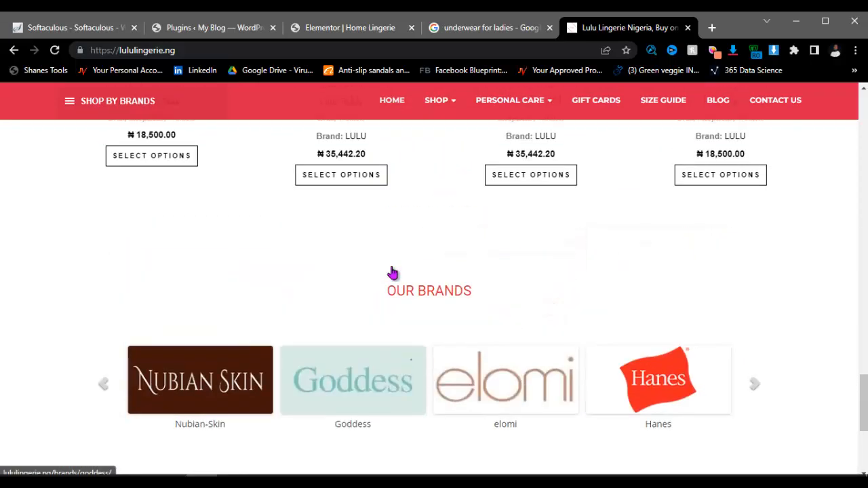
pyautogui.scroll(20, 392, 272)
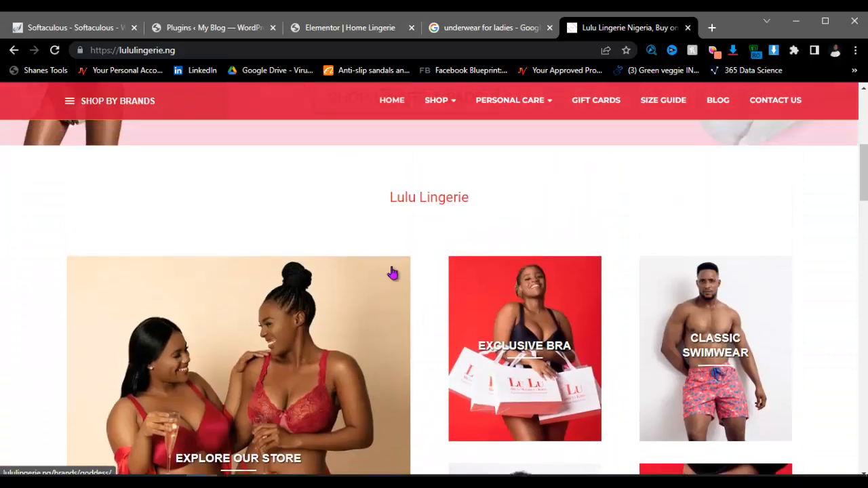
pyautogui.scroll(5, 392, 272)
pyautogui.scroll(-4, 426, 228)
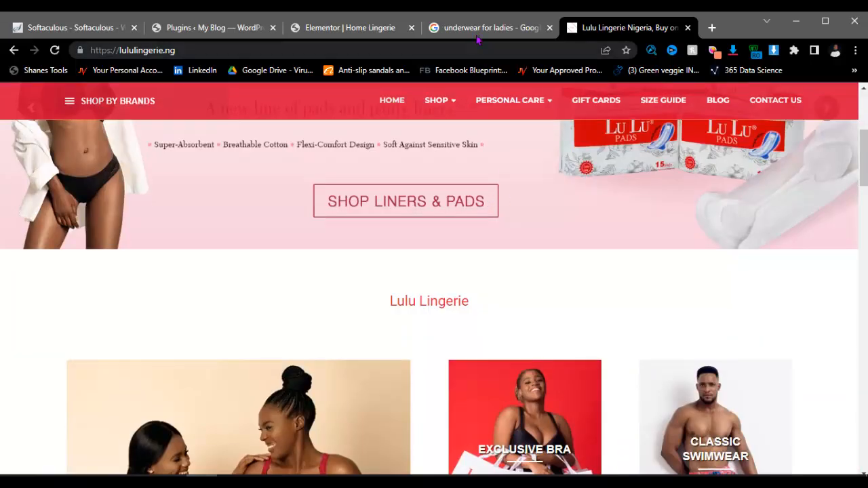
pyautogui.click(359, 28)
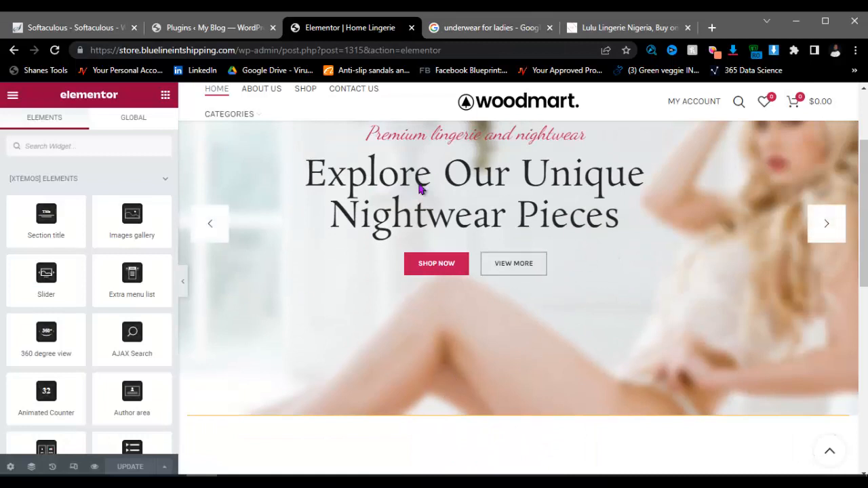
# Step: Add a two-column section beneath the hero slider
pyautogui.scroll(-4, 465, 275)
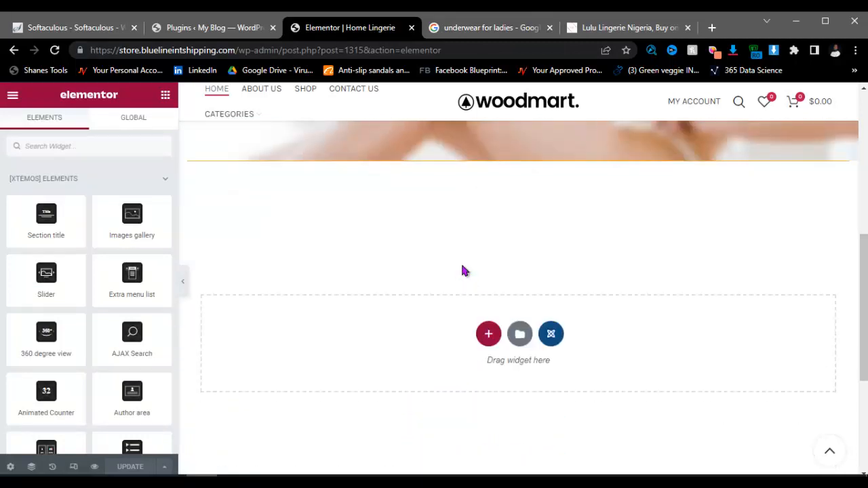
pyautogui.click(488, 334)
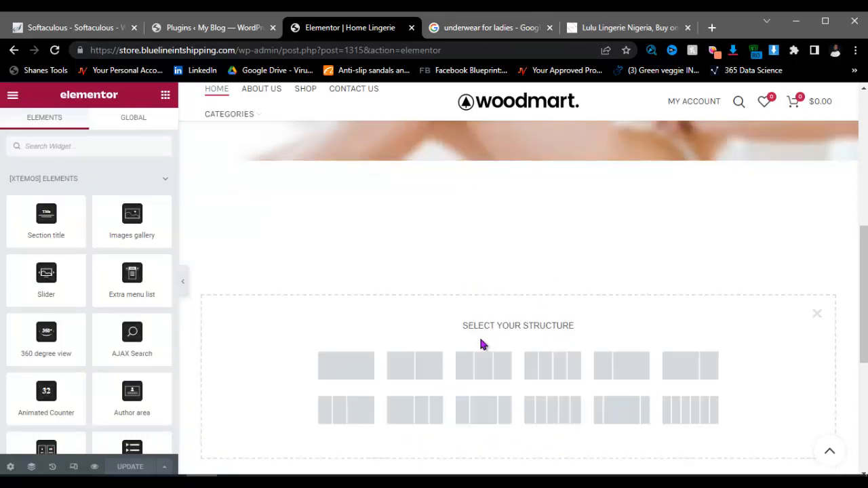
pyautogui.click(411, 363)
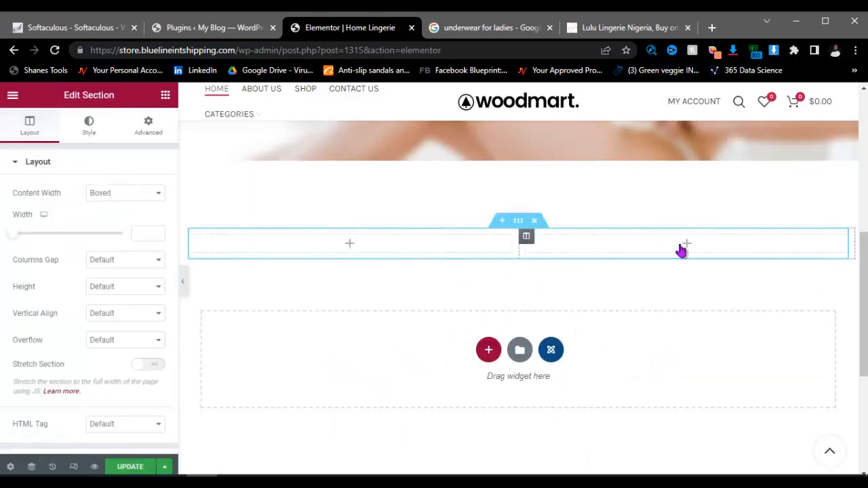
# Step: Search for 'image' and place an Image widget in the left column
pyautogui.click(348, 246)
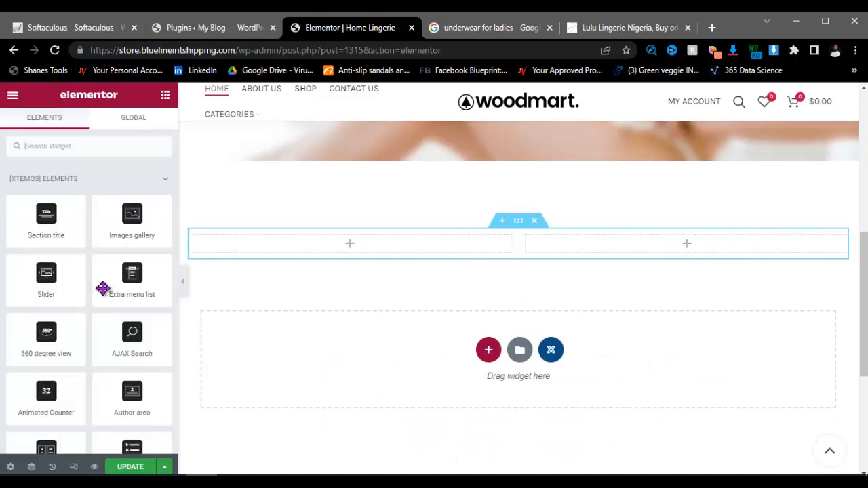
pyautogui.click(59, 146)
pyautogui.write('image')
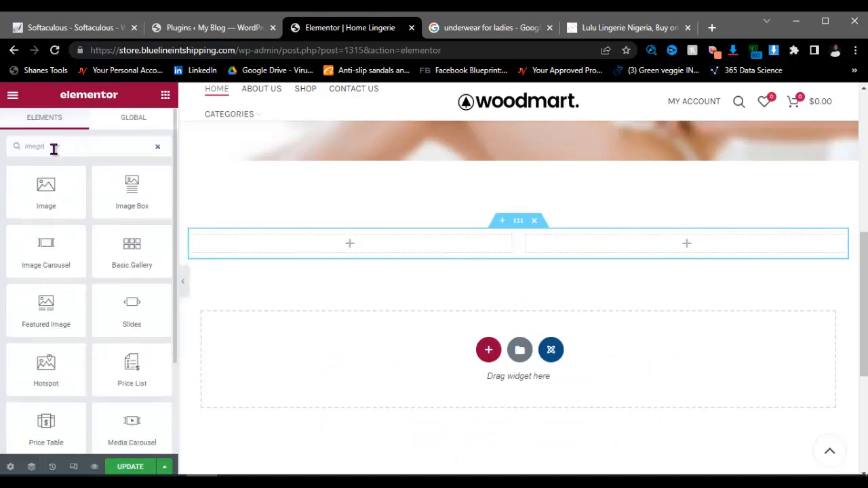
pyautogui.moveTo(37, 195); pyautogui.dragTo(305, 250)
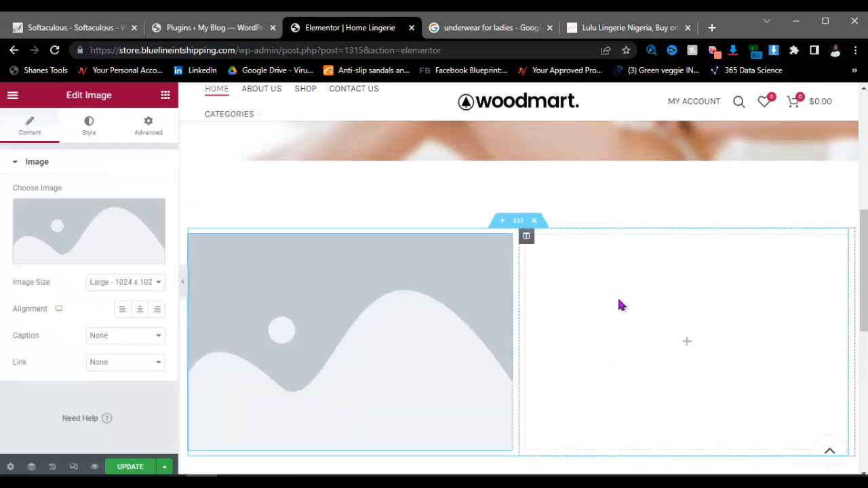
# Step: On the Lulu Lingerie site, open DevTools and its Sources panel
pyautogui.click(612, 28)
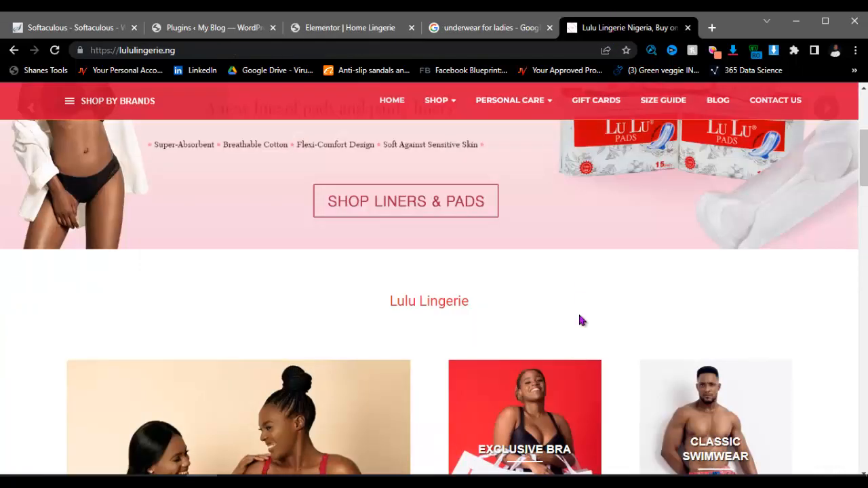
pyautogui.scroll(-3, 435, 328)
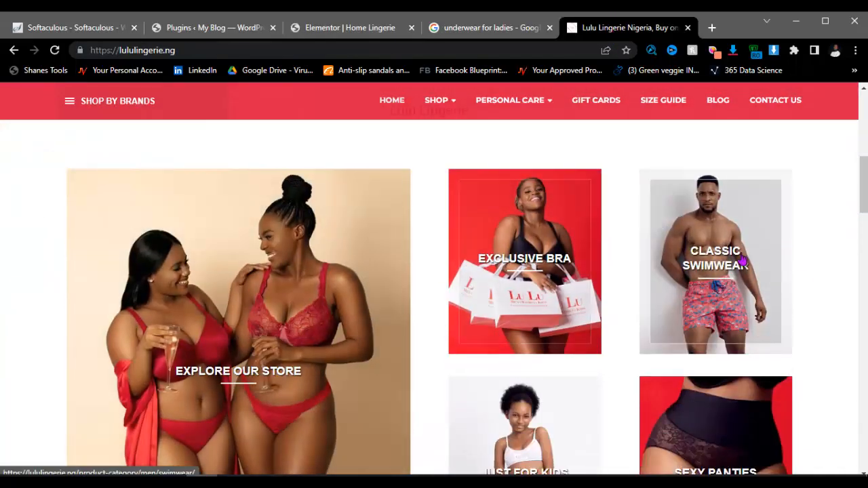
pyautogui.scroll(-3, 432, 409)
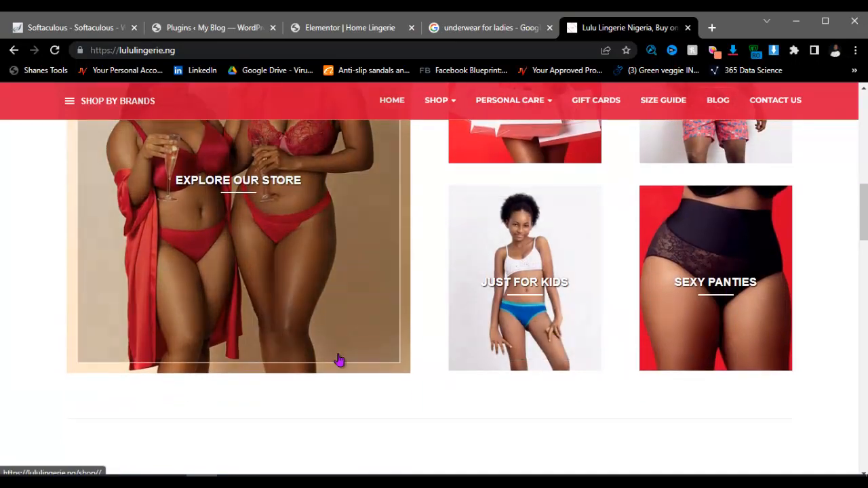
pyautogui.scroll(4, 352, 360)
pyautogui.scroll(5, 353, 360)
pyautogui.scroll(-6, 355, 359)
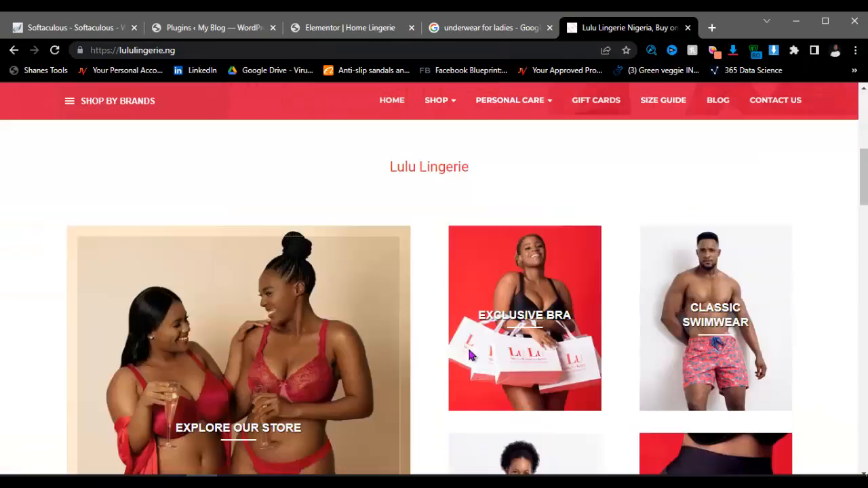
pyautogui.scroll(2, 621, 230)
pyautogui.rightClick(681, 220)
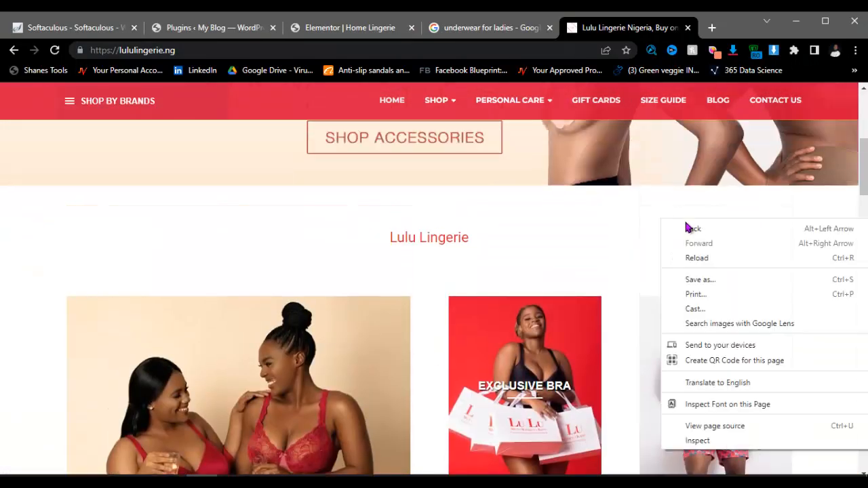
pyautogui.click(703, 444)
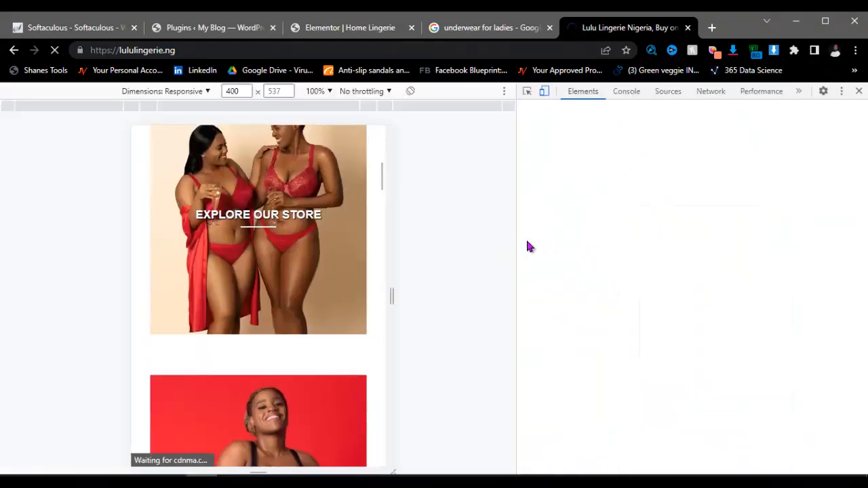
pyautogui.click(672, 95)
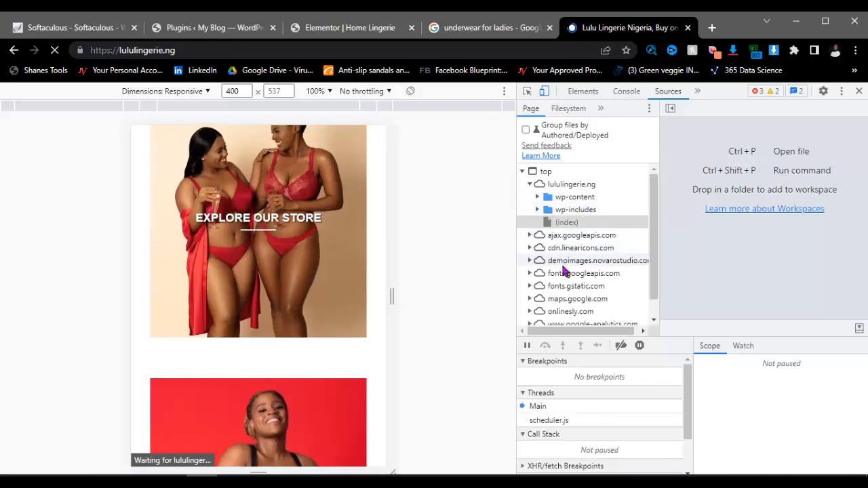
# Step: Copy the URL of Hanes_MHH148-0495.jpg from wp-content > uploads and open a new tab
pyautogui.click(537, 197)
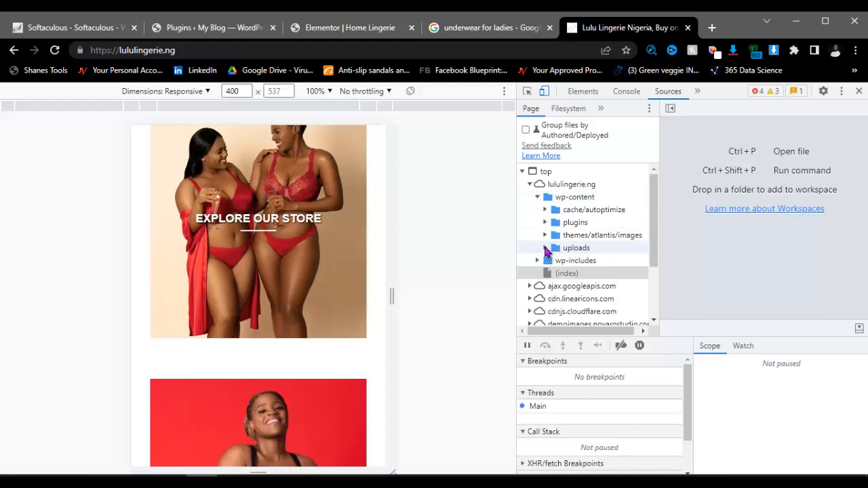
pyautogui.click(545, 248)
pyautogui.click(637, 274)
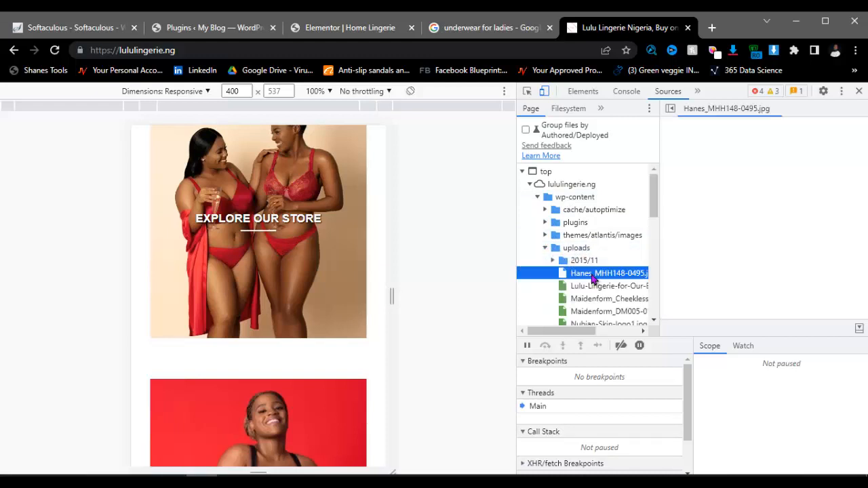
pyautogui.rightClick(766, 195)
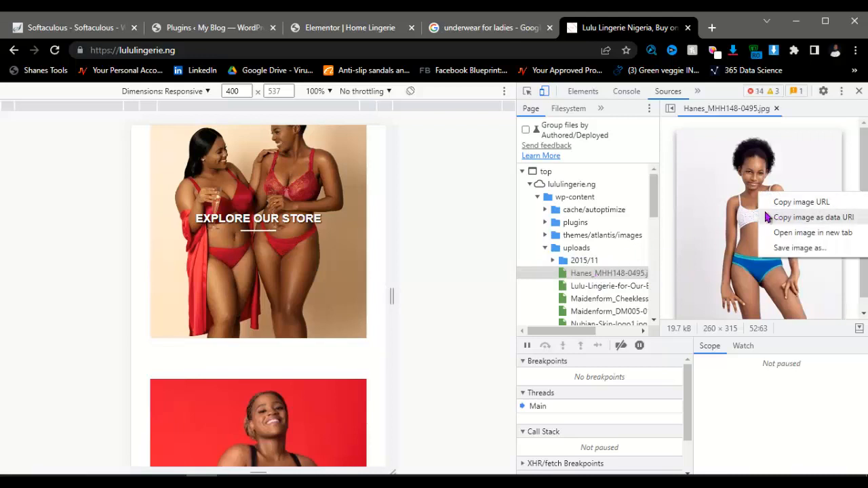
pyautogui.click(779, 204)
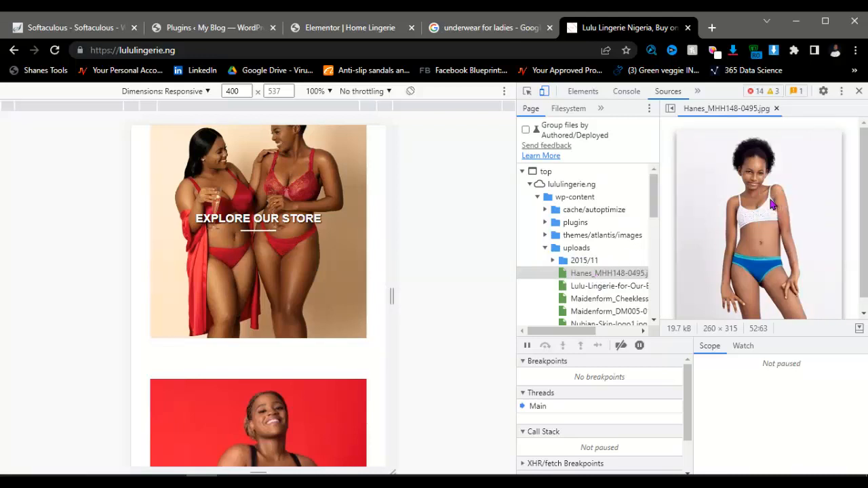
pyautogui.click(711, 27)
pyautogui.click(546, 51)
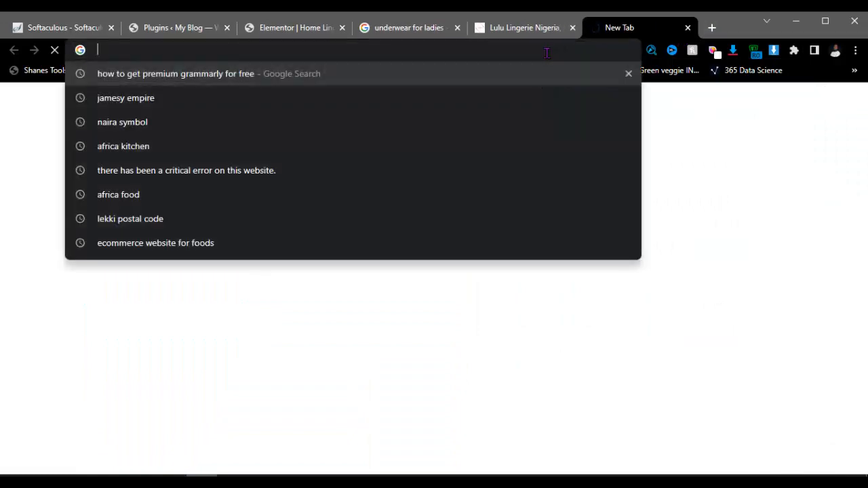
# Step: Load the copied Hanes image address and save the photo to Downloads as lu 1
pyautogui.hotkey('ctrl', 'v')
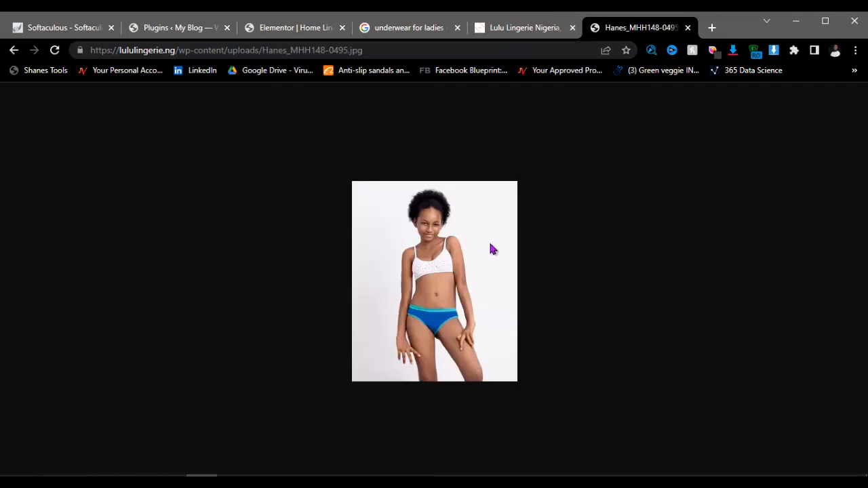
pyautogui.rightClick(459, 237)
pyautogui.click(494, 265)
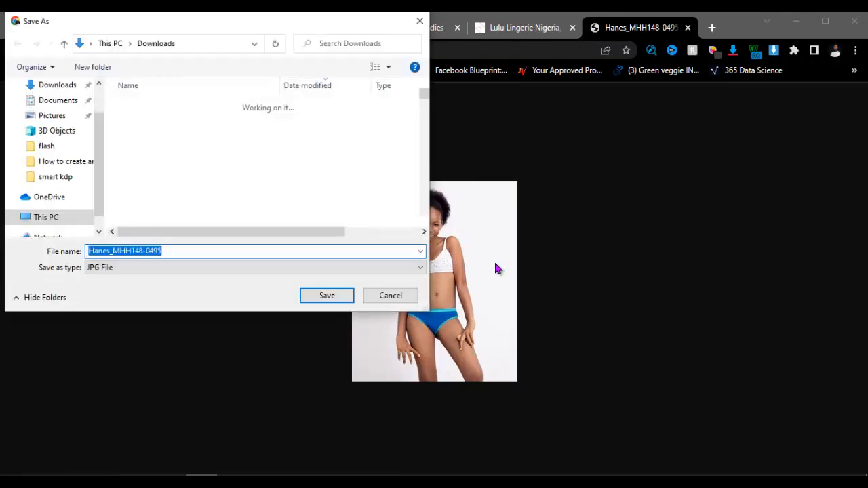
pyautogui.write('l')
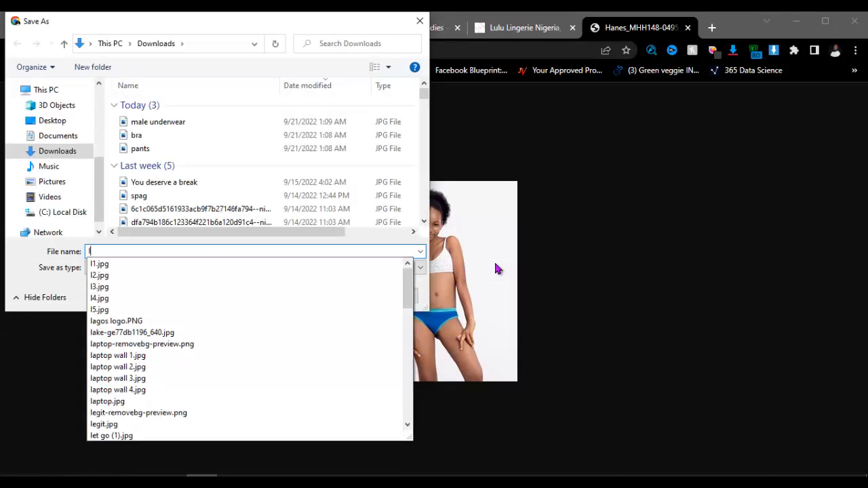
pyautogui.write('u 1')
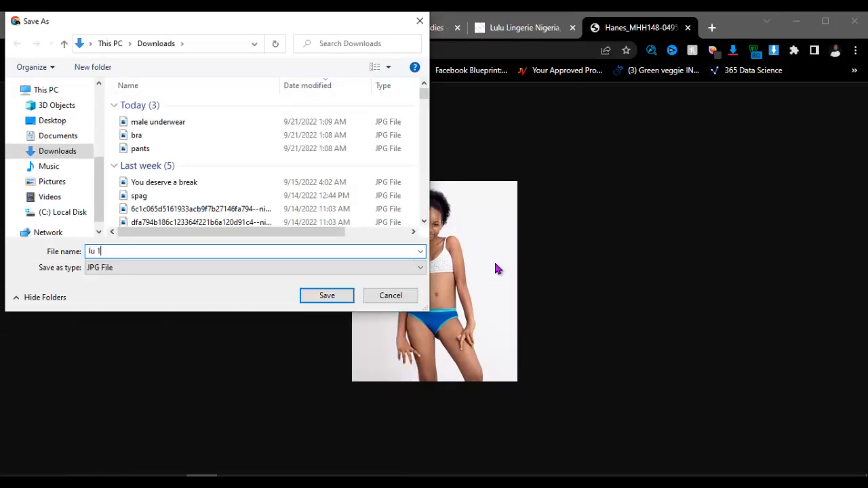
pyautogui.press('Return')
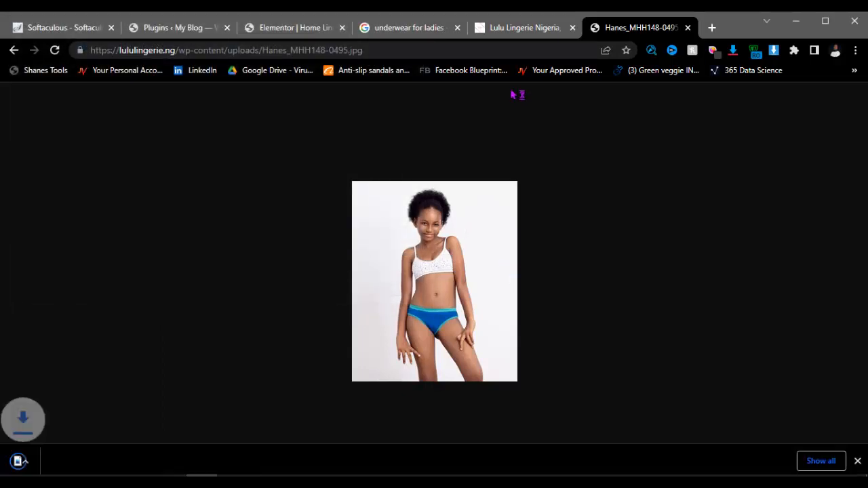
# Step: Copy the image URL of Maidenform_DM005 from the Lulu site's uploads folder
pyautogui.click(528, 33)
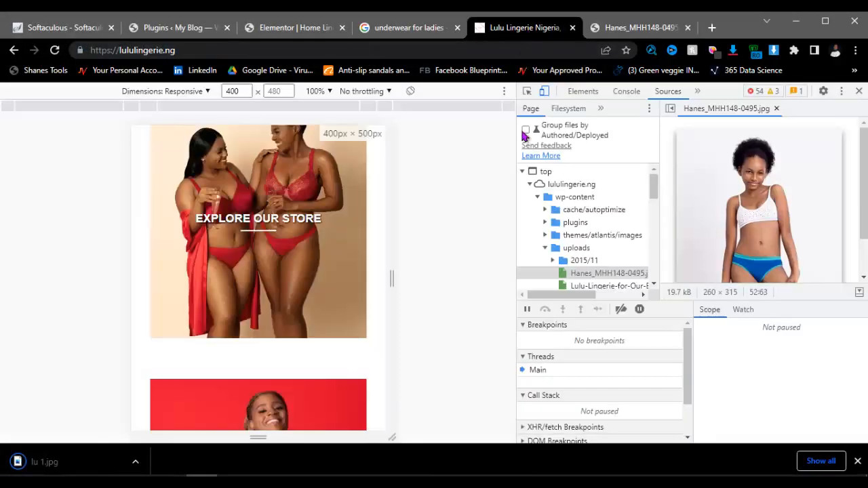
pyautogui.scroll(-2, 593, 261)
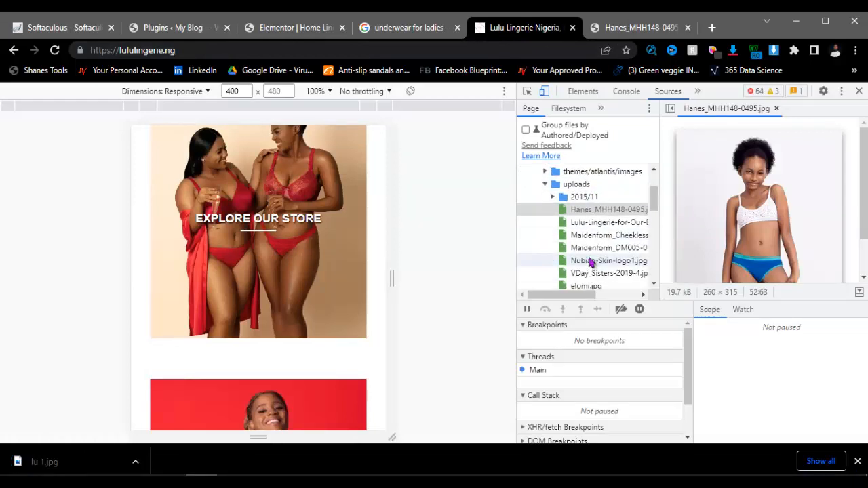
pyautogui.click(590, 231)
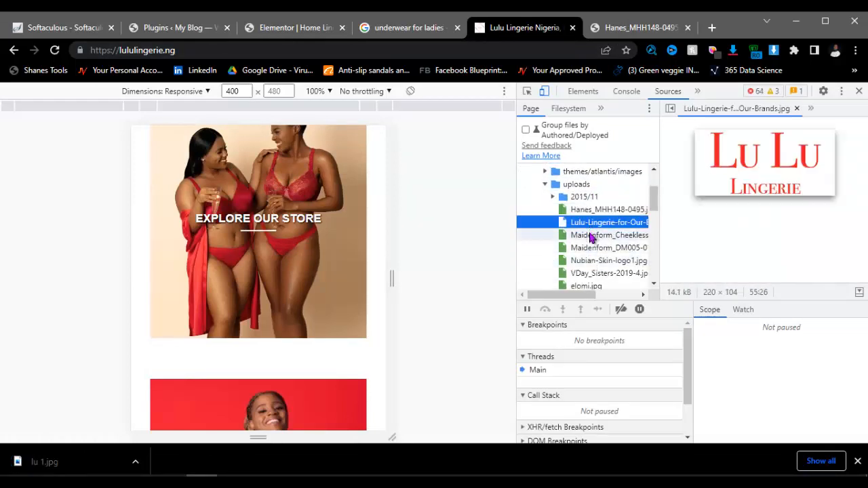
pyautogui.click(591, 236)
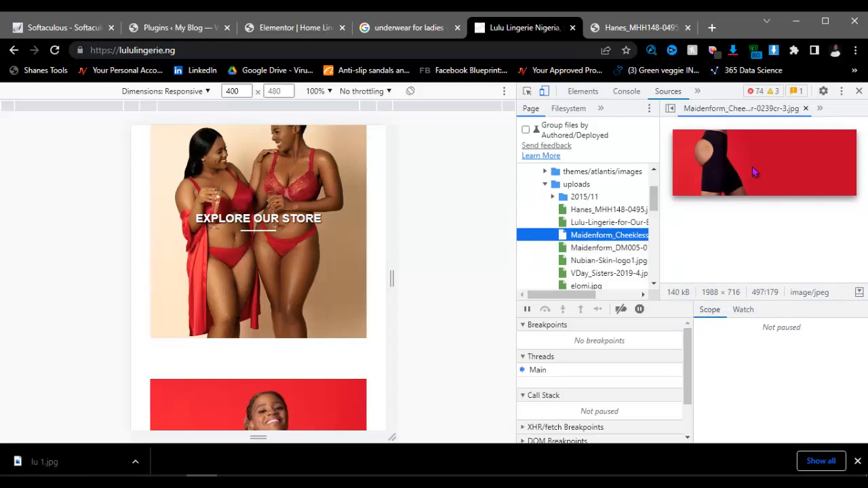
pyautogui.click(610, 248)
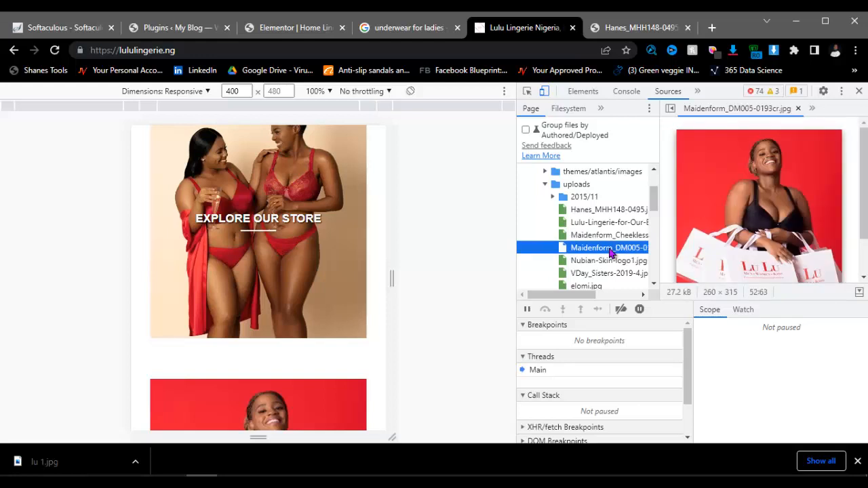
pyautogui.scroll(-2, 745, 225)
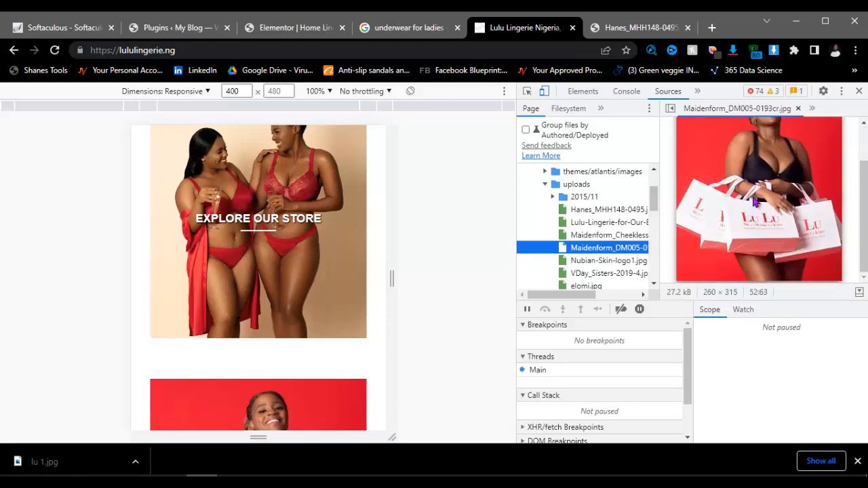
pyautogui.scroll(2, 755, 202)
pyautogui.rightClick(755, 198)
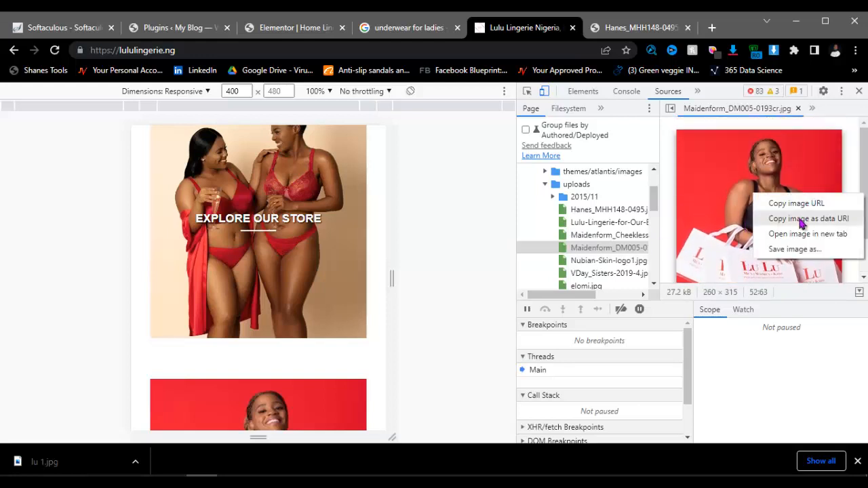
pyautogui.click(794, 203)
# Step: Open the Maidenform image in the Hanes tab and save it as lu 2
pyautogui.click(634, 27)
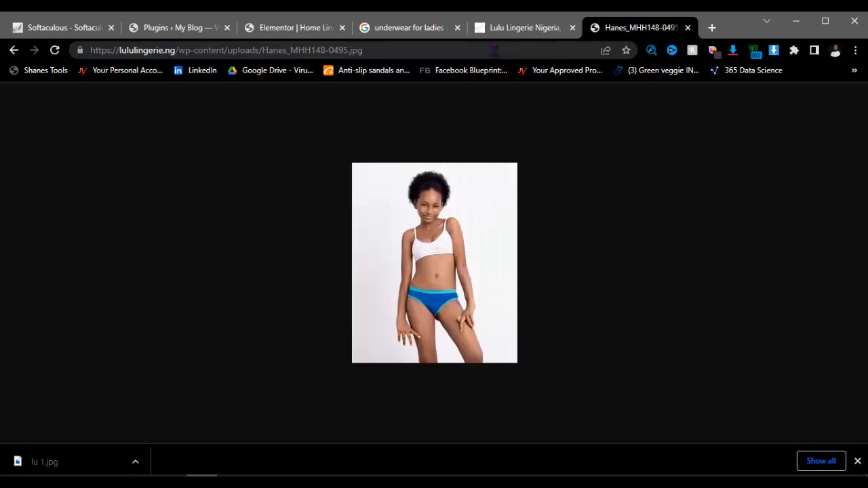
pyautogui.click(493, 50)
pyautogui.hotkey('ctrl', 'v')
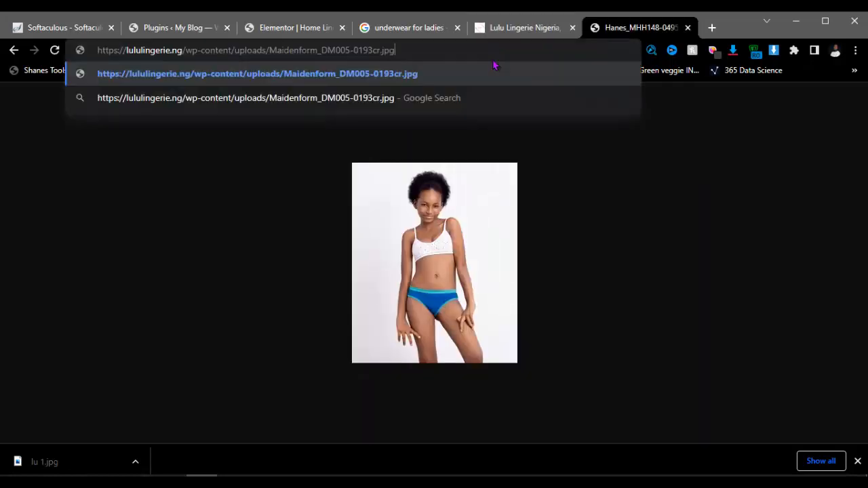
pyautogui.press('Return')
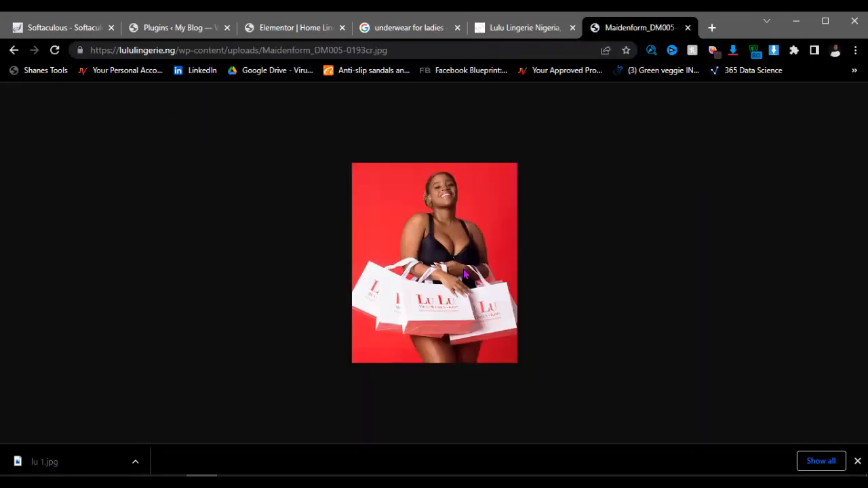
pyautogui.rightClick(445, 225)
pyautogui.click(472, 248)
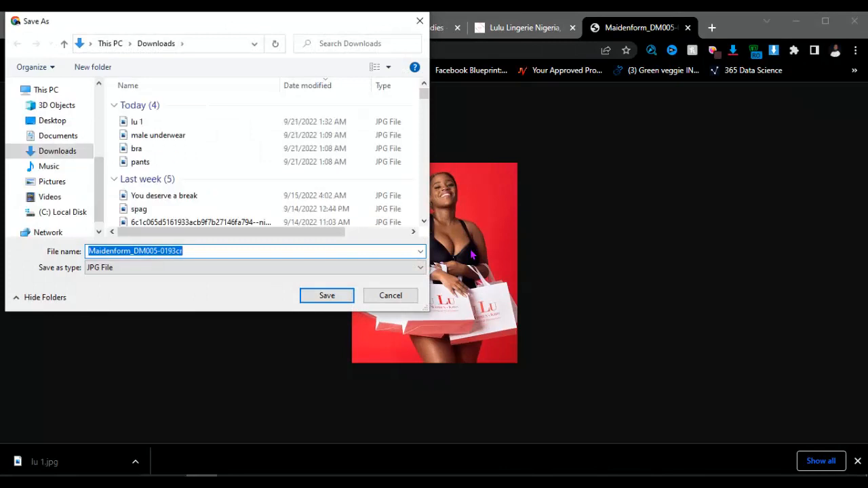
pyautogui.press('BackSpace')
pyautogui.write('lu 2')
pyautogui.press('Return')
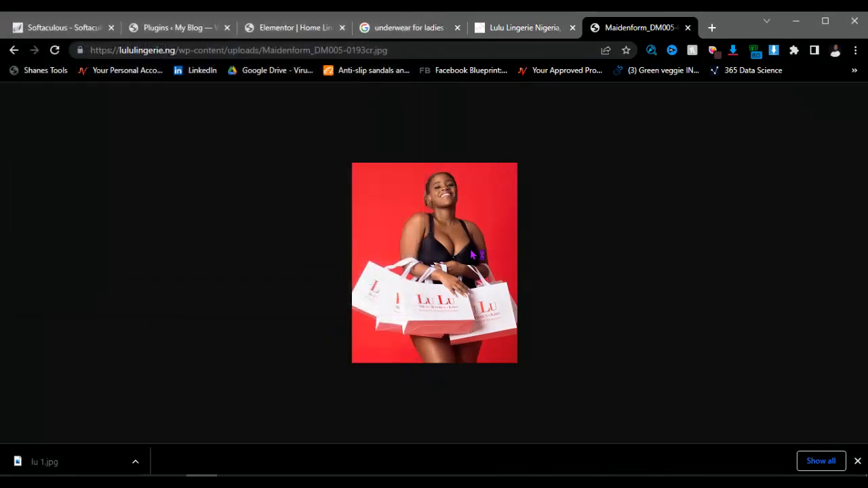
pyautogui.click(526, 30)
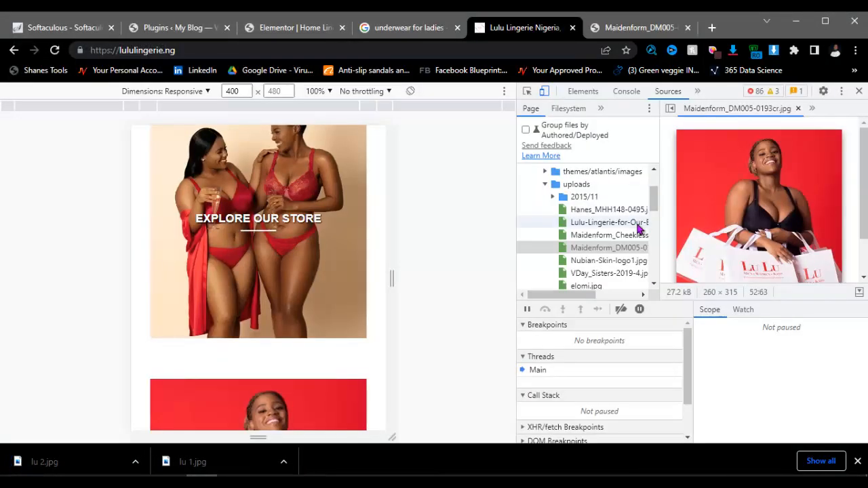
# Step: Copy the image URL of VDay_Sisters-2019-4.jpg from the uploads folder
pyautogui.click(601, 262)
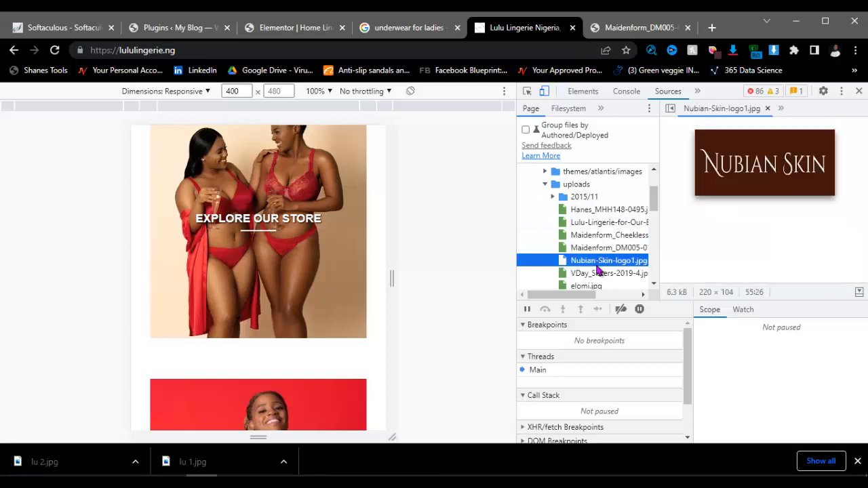
pyautogui.click(596, 274)
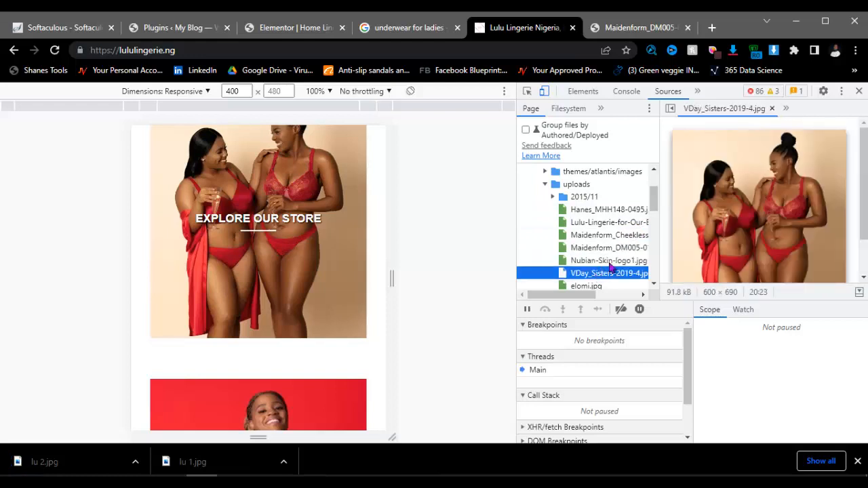
pyautogui.scroll(-2, 738, 201)
pyautogui.rightClick(733, 157)
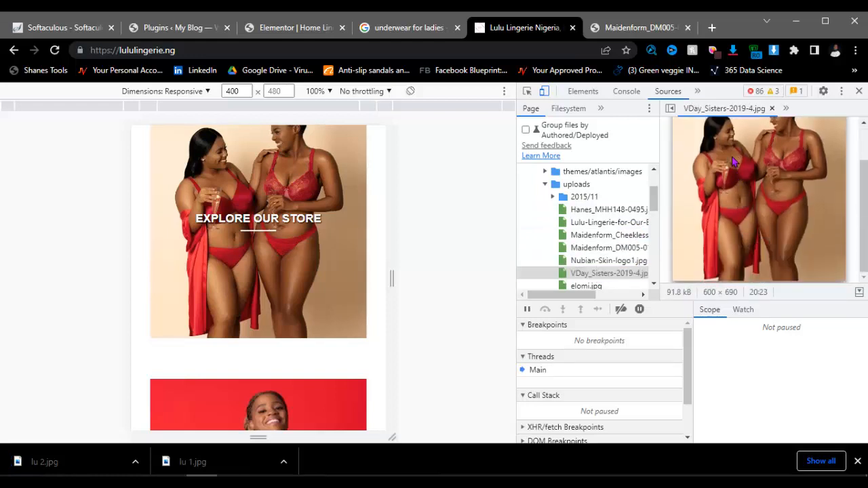
pyautogui.click(760, 167)
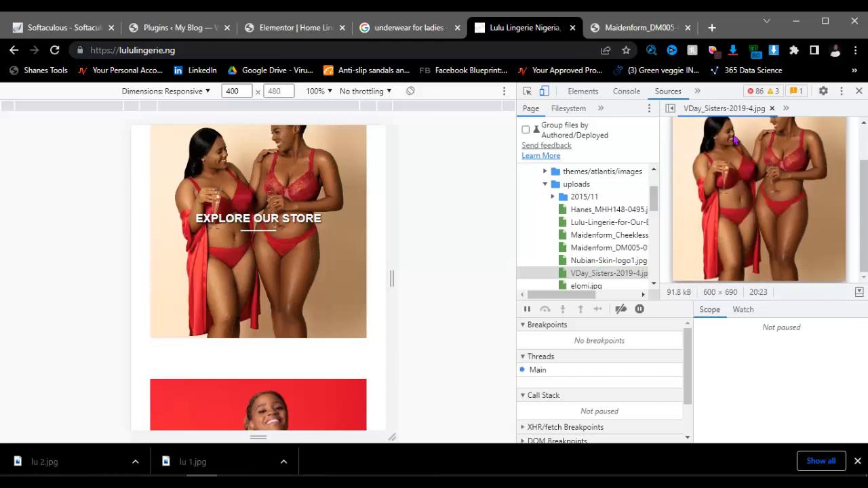
# Step: Open the VDay_Sisters image in the Maidenform tab and save it as lu 3
pyautogui.click(636, 27)
pyautogui.click(481, 50)
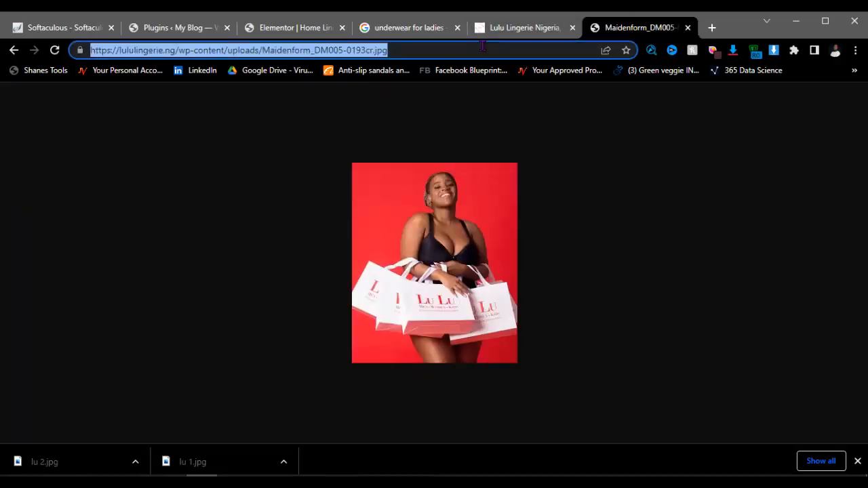
pyautogui.write('https://lululingerie.ng/wp-content/uploads/VDay_Sisters-2019-4.jpg')
pyautogui.press('Return')
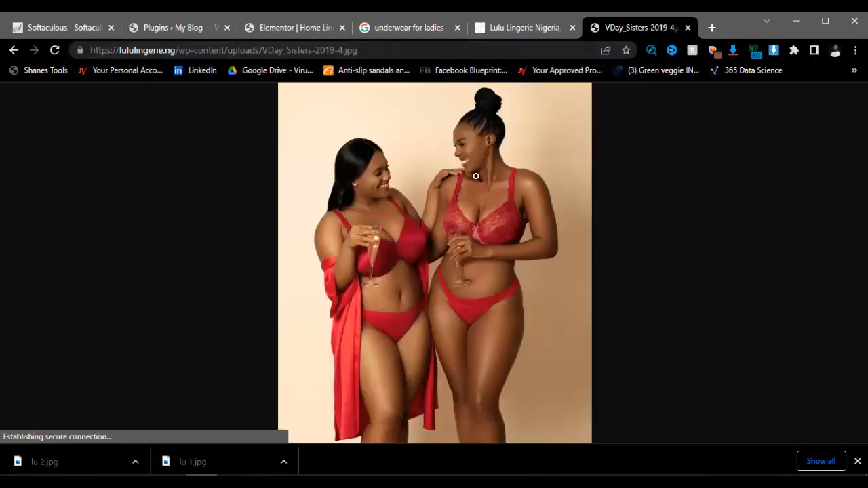
pyautogui.rightClick(455, 167)
pyautogui.click(486, 205)
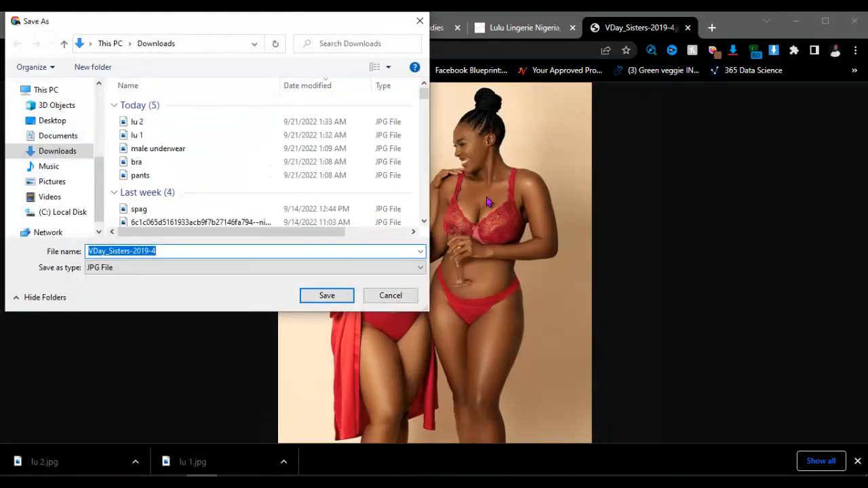
pyautogui.write('lu 3')
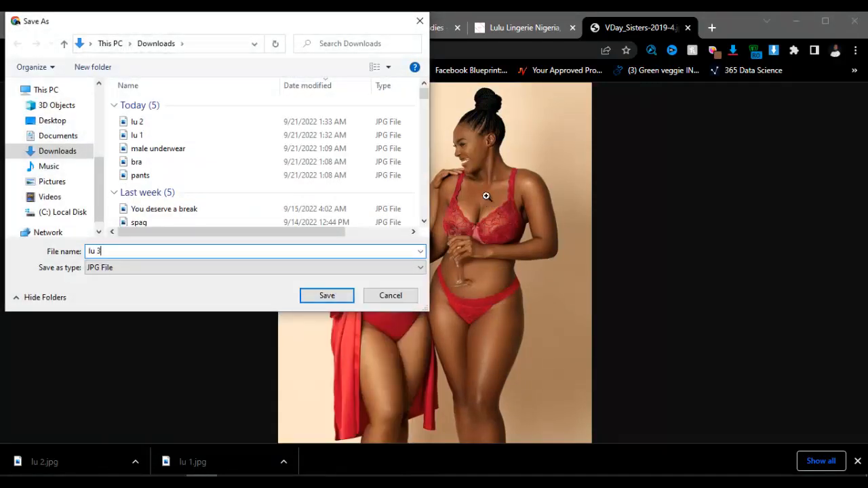
pyautogui.press('Return')
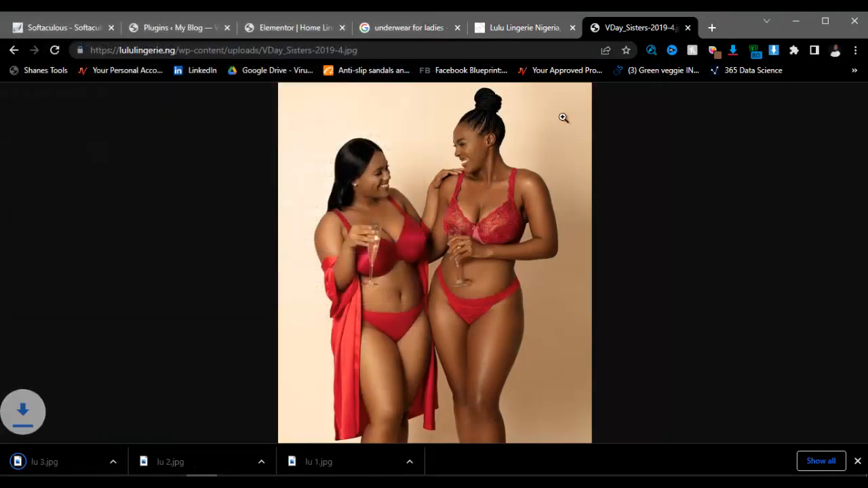
# Step: Preview the site's uploaded logos and banners in DevTools, settling on the homeBan6-1 shapewear banner
pyautogui.click(537, 28)
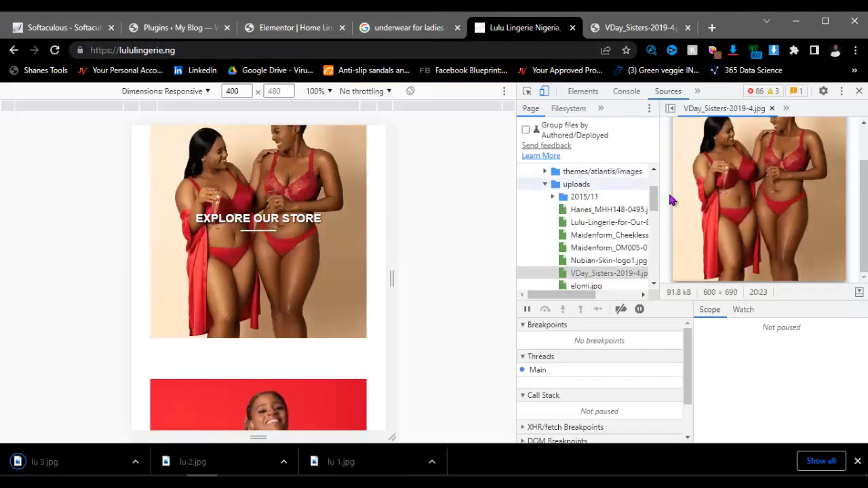
pyautogui.scroll(-2, 600, 232)
pyautogui.click(600, 224)
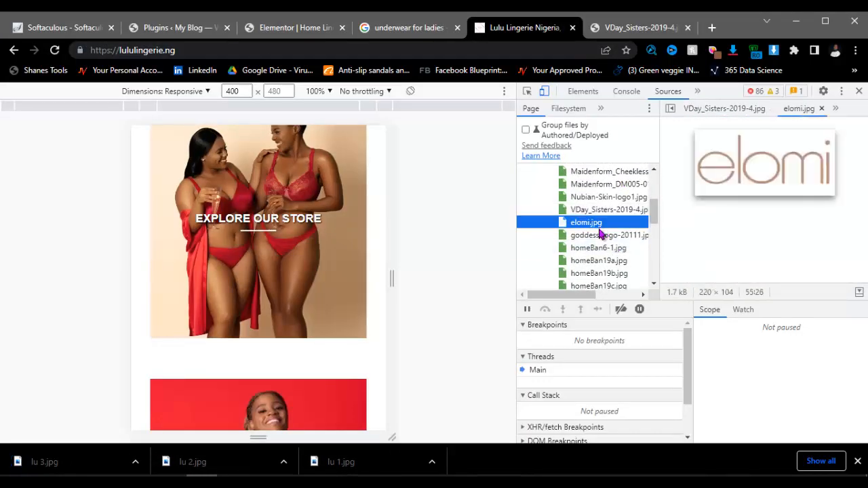
pyautogui.click(600, 235)
pyautogui.click(598, 249)
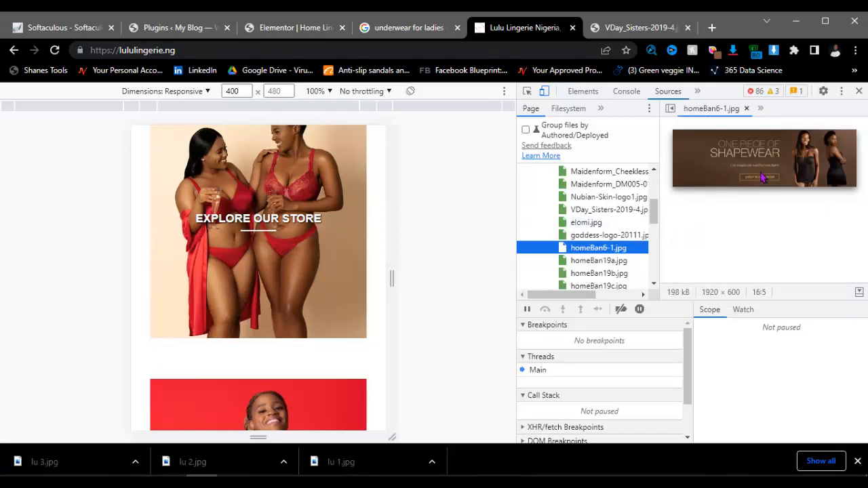
pyautogui.click(612, 261)
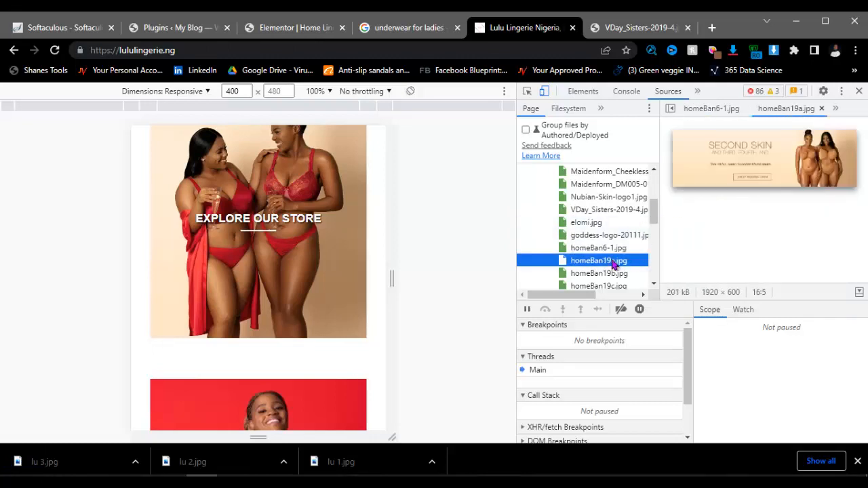
pyautogui.click(606, 248)
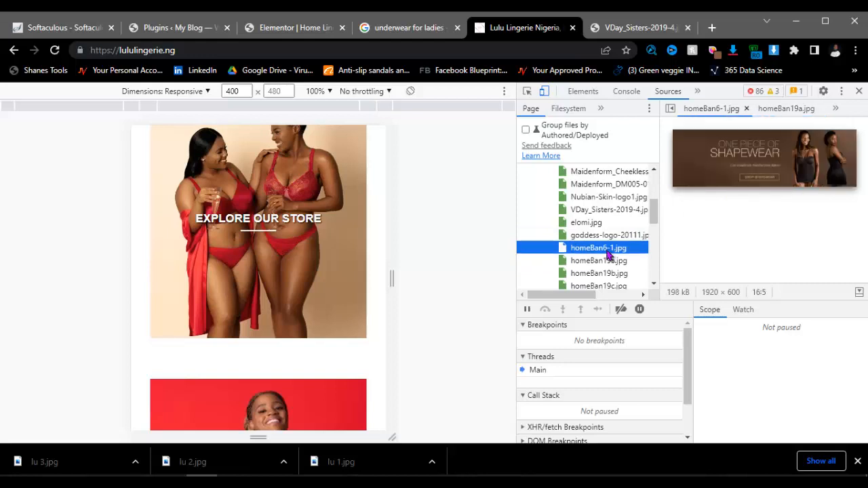
# Step: Copy the homeBan6-1 shapewear banner's address and save the banner as lu b1.jpg
pyautogui.click(731, 154)
pyautogui.rightClick(731, 155)
pyautogui.click(780, 187)
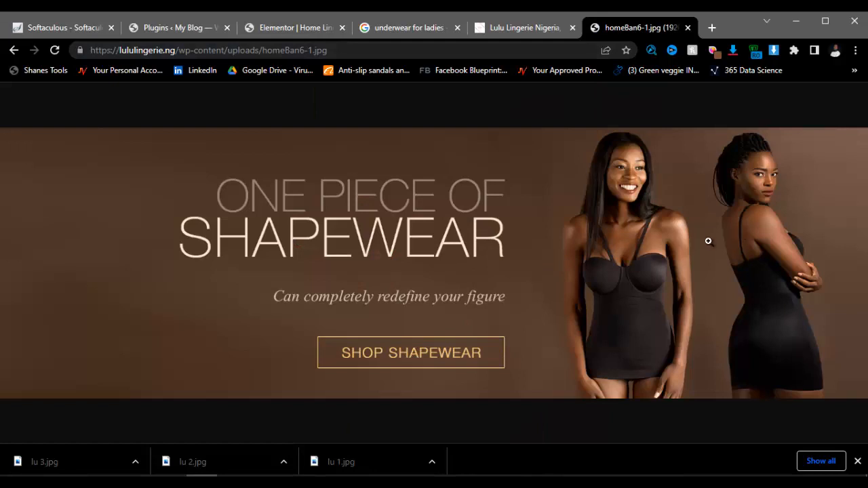
pyautogui.rightClick(447, 197)
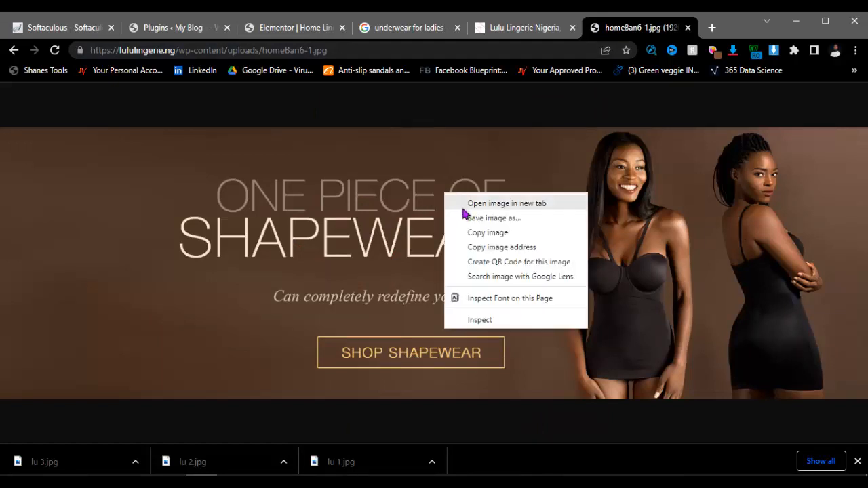
pyautogui.click(471, 218)
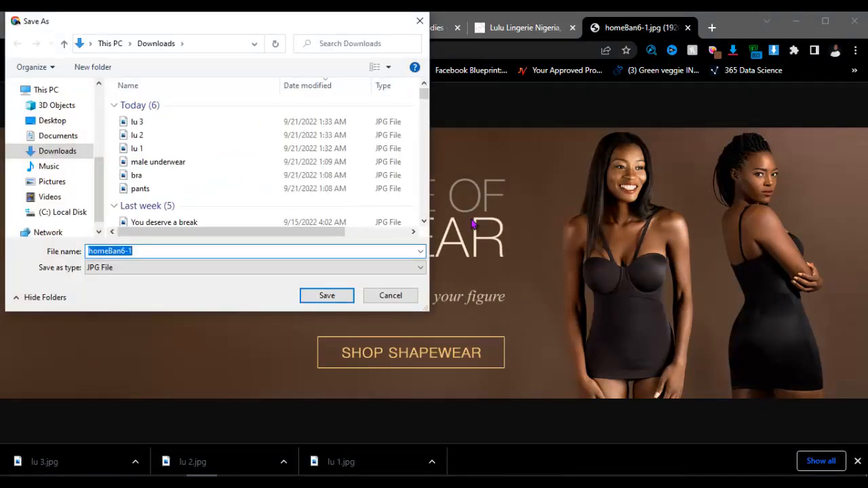
pyautogui.press('BackSpace')
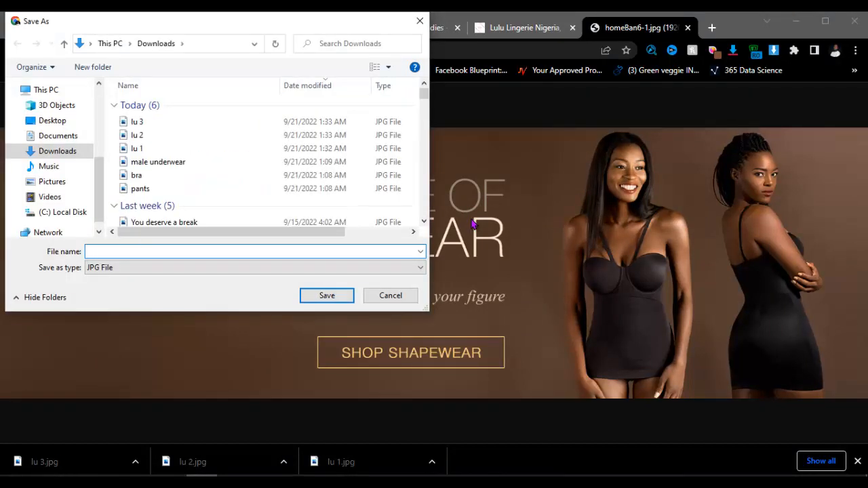
pyautogui.write('lu b1')
pyautogui.press('Return')
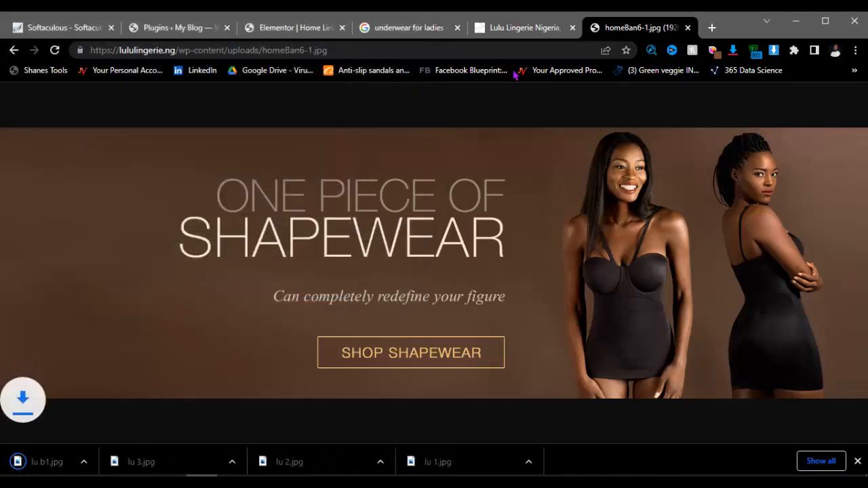
# Step: Load the homeBan19a.jpg Second Skin banner full-size in the image tab
pyautogui.click(526, 36)
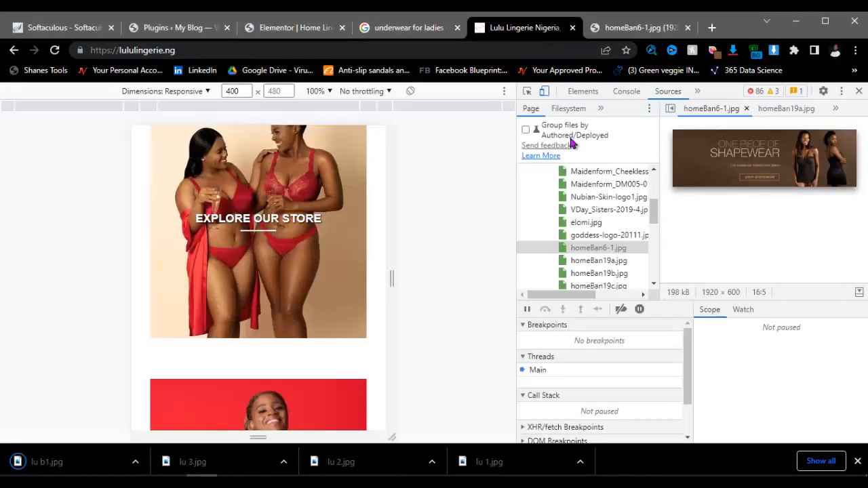
pyautogui.click(612, 263)
pyautogui.rightClick(737, 156)
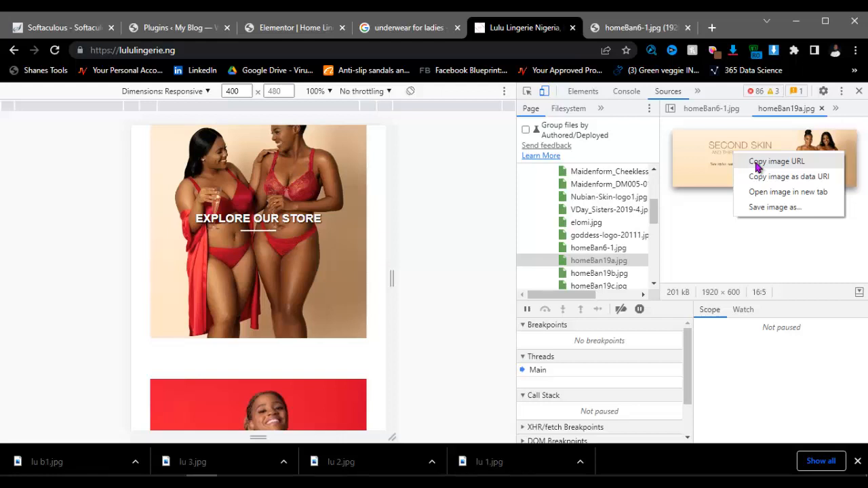
pyautogui.click(777, 161)
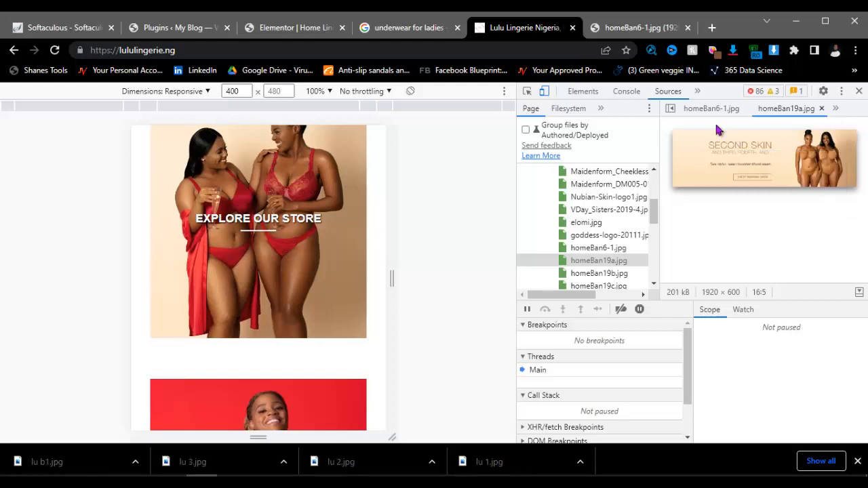
pyautogui.click(637, 28)
pyautogui.click(516, 53)
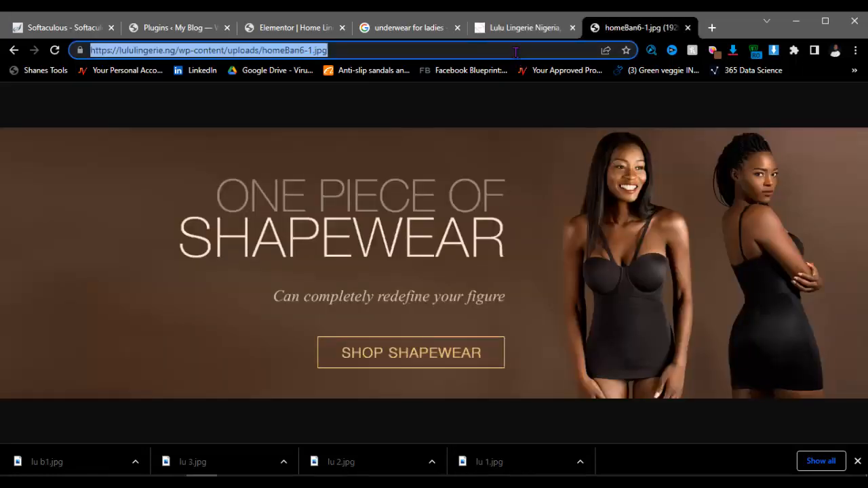
pyautogui.hotkey('ctrl', 'v')
pyautogui.press('Return')
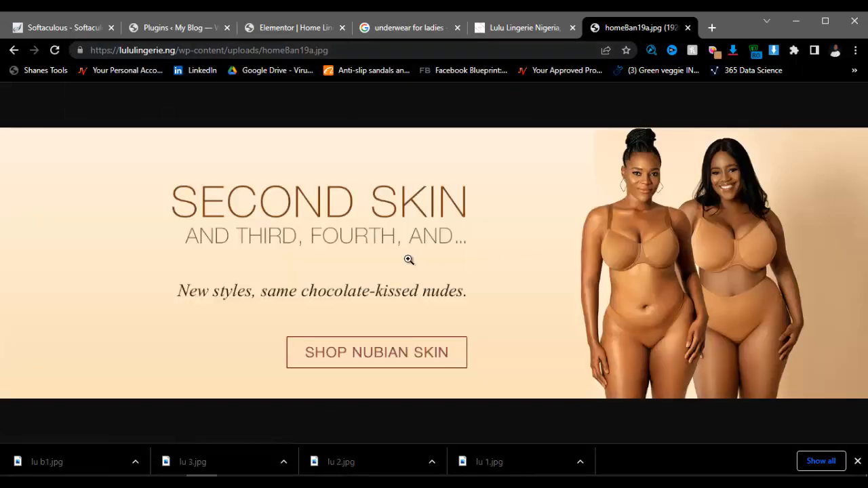
# Step: Save the Second Skin banner to Downloads as lu b2.jpg
pyautogui.rightClick(410, 258)
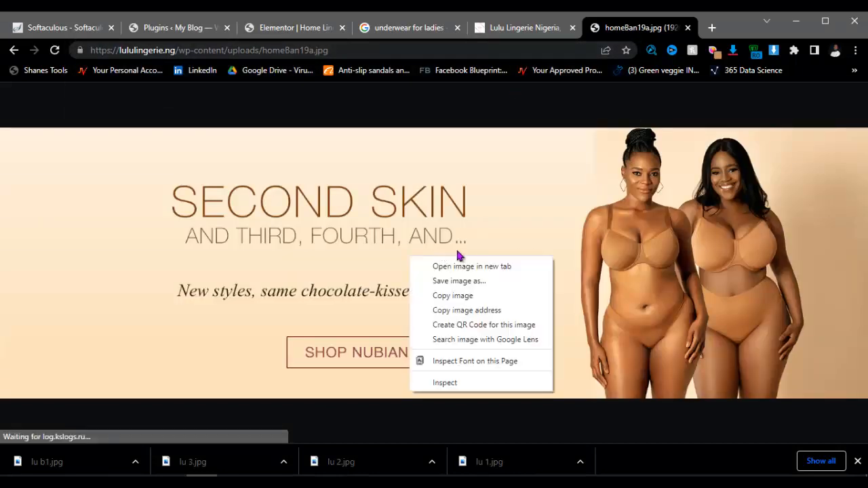
pyautogui.click(465, 280)
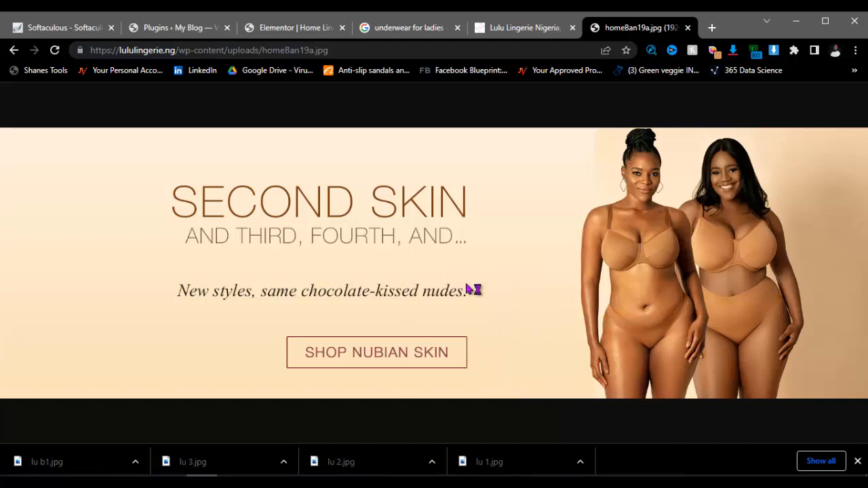
pyautogui.press('BackSpace')
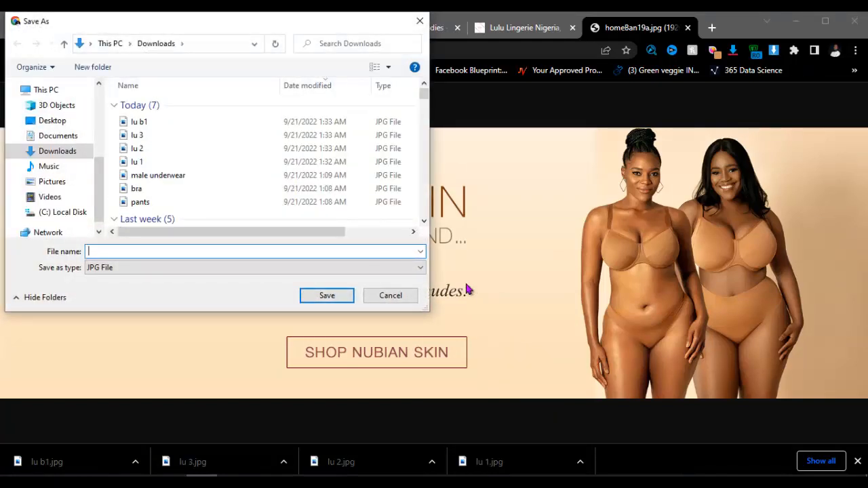
pyautogui.write('lu')
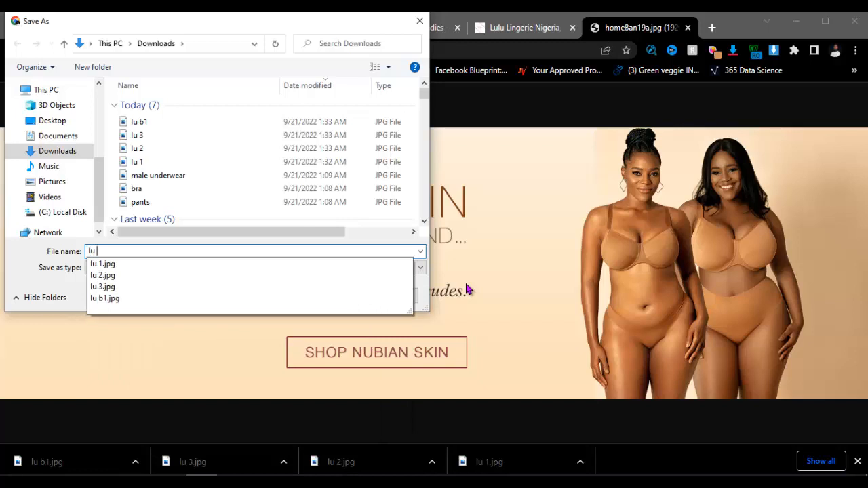
pyautogui.write(' b2')
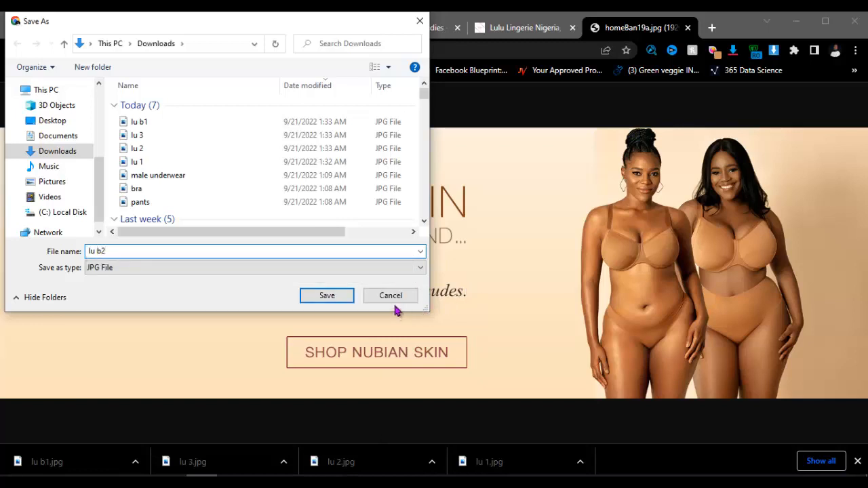
pyautogui.click(320, 296)
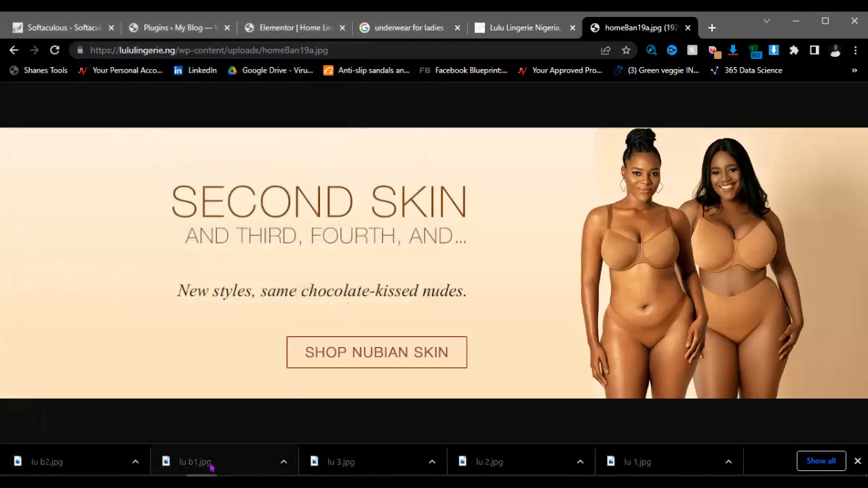
# Step: Preview the site's homeBan19b through homeBan_Site banners and logo, ending on men-1.jpg
pyautogui.click(515, 28)
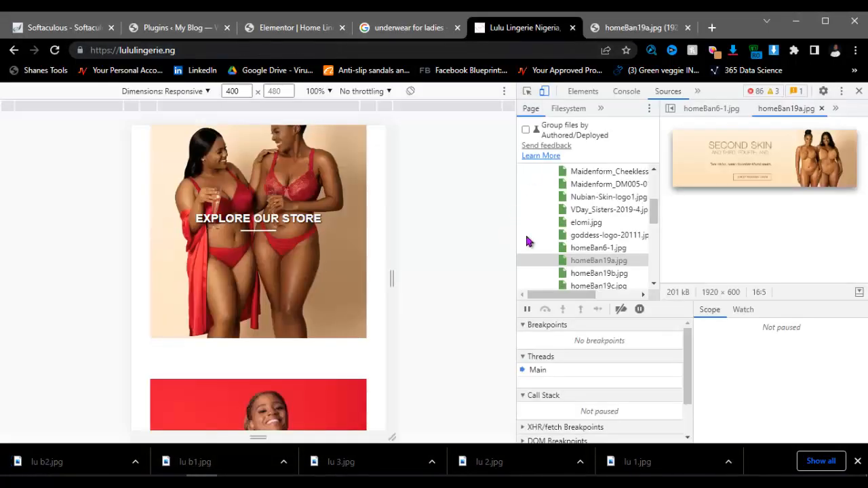
pyautogui.click(590, 274)
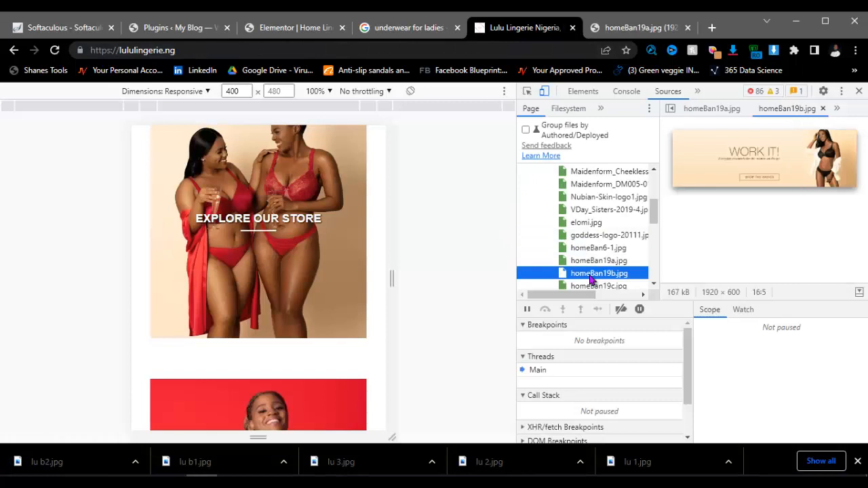
pyautogui.scroll(-2, 590, 278)
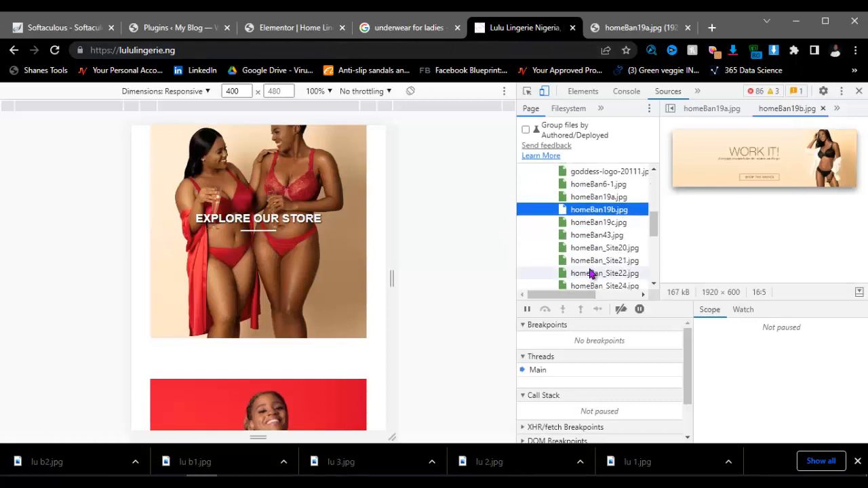
pyautogui.click(590, 224)
pyautogui.click(590, 236)
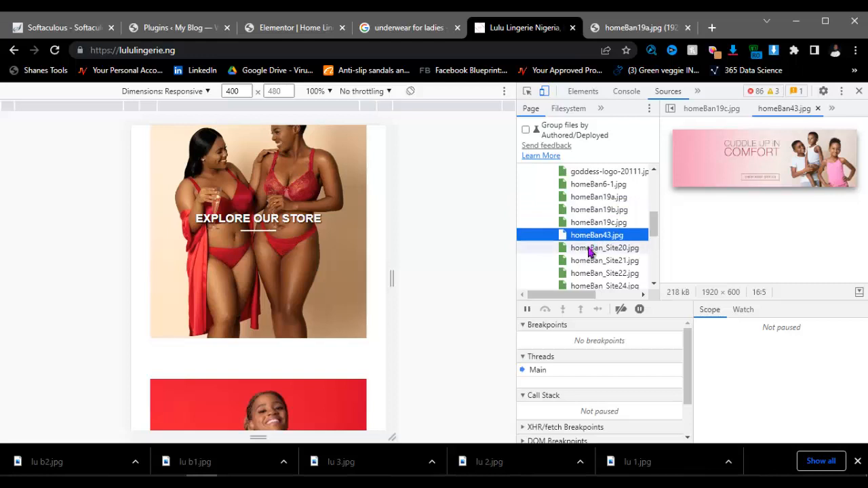
pyautogui.click(589, 251)
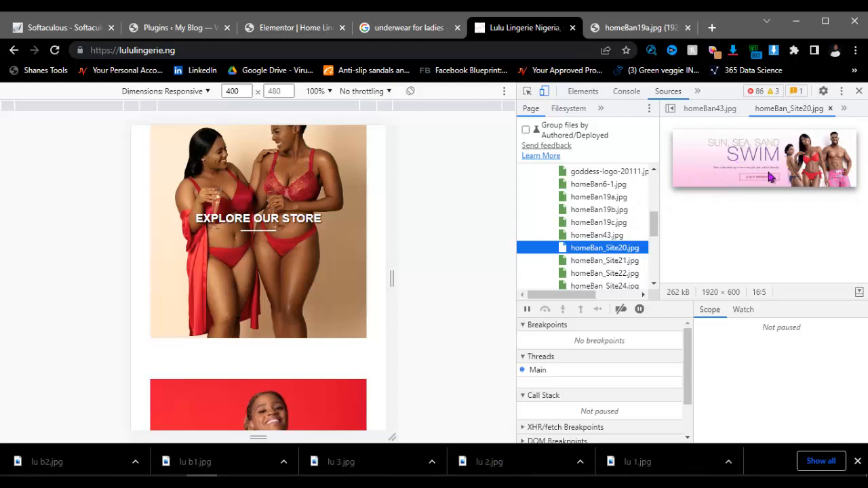
pyautogui.click(614, 264)
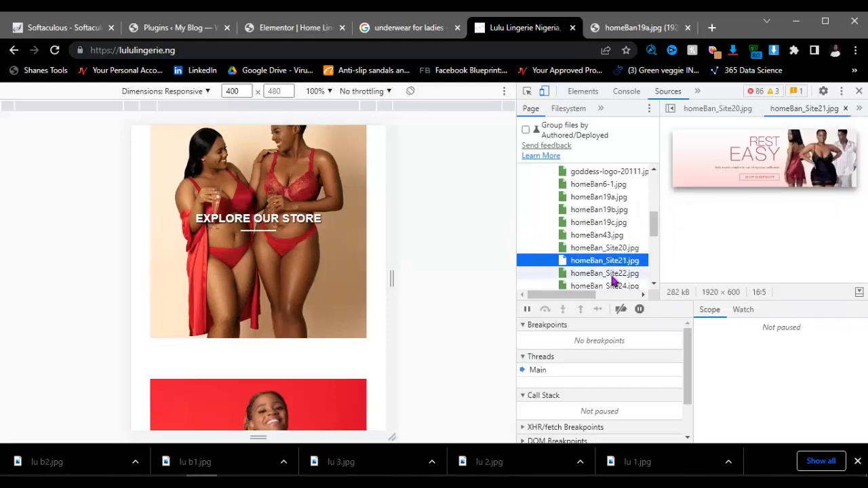
pyautogui.click(613, 276)
pyautogui.scroll(-2, 613, 275)
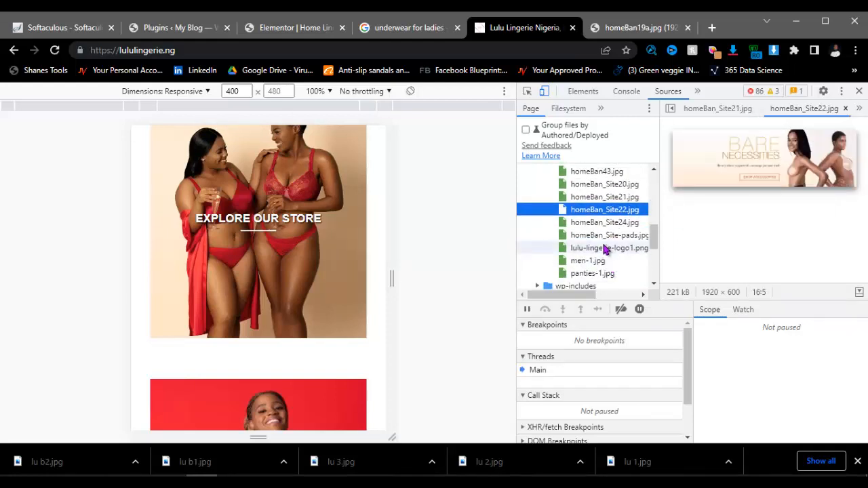
pyautogui.click(604, 224)
pyautogui.click(602, 236)
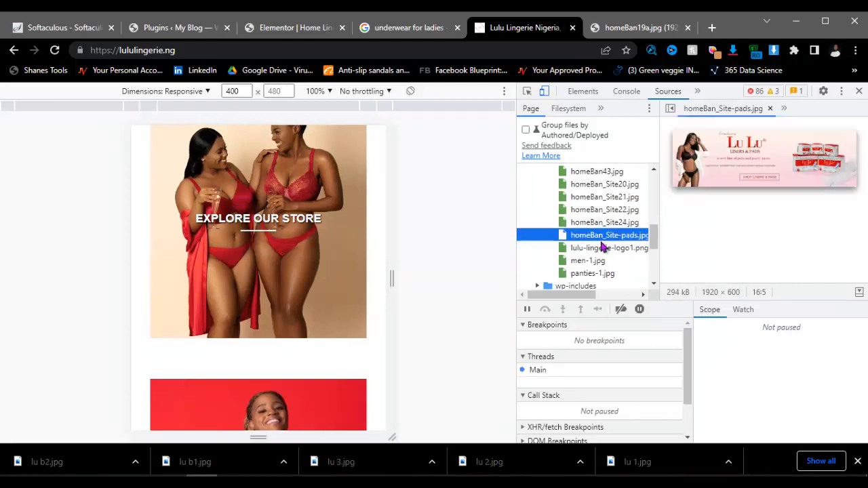
pyautogui.click(600, 250)
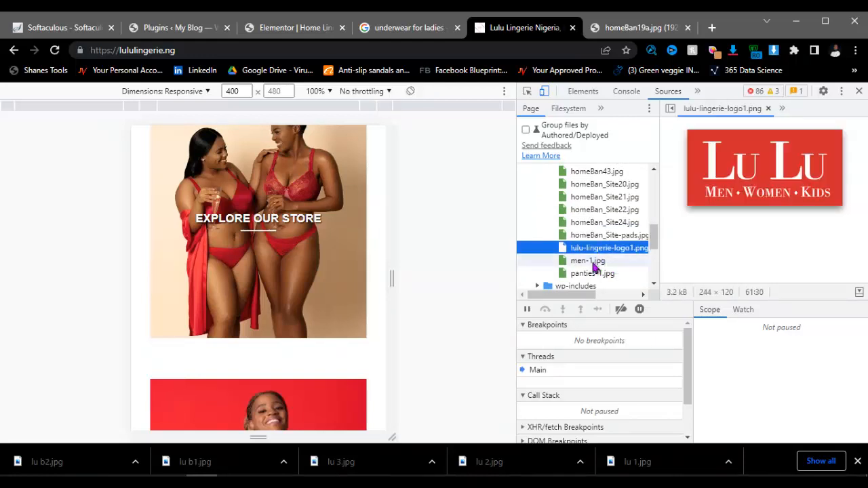
pyautogui.click(595, 262)
pyautogui.scroll(-1, 766, 208)
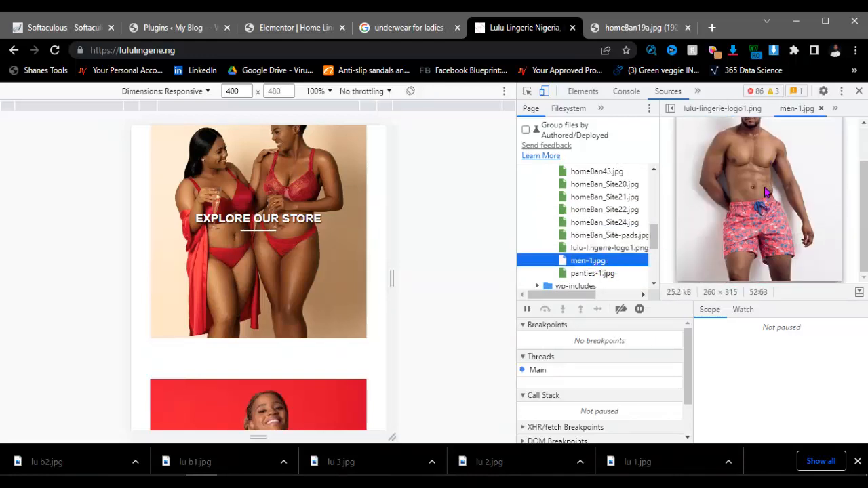
# Step: Load the men-1.jpg photo full-size in the image tab
pyautogui.rightClick(760, 174)
pyautogui.click(778, 184)
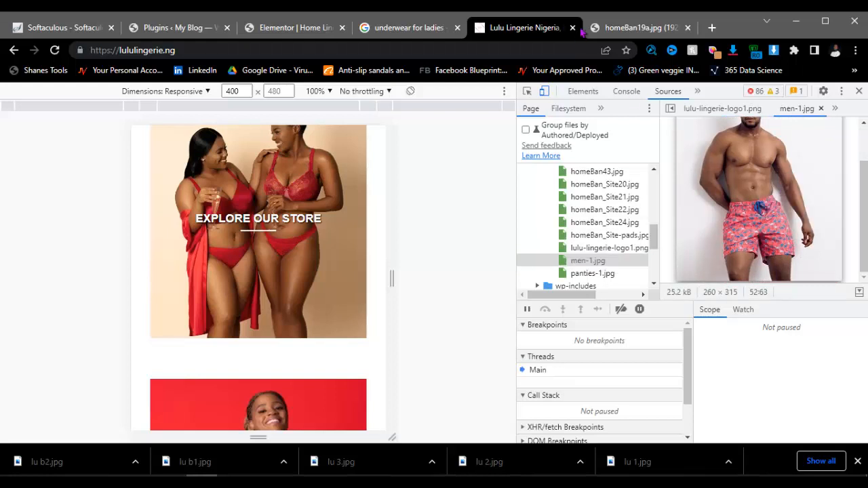
pyautogui.click(610, 28)
pyautogui.click(488, 53)
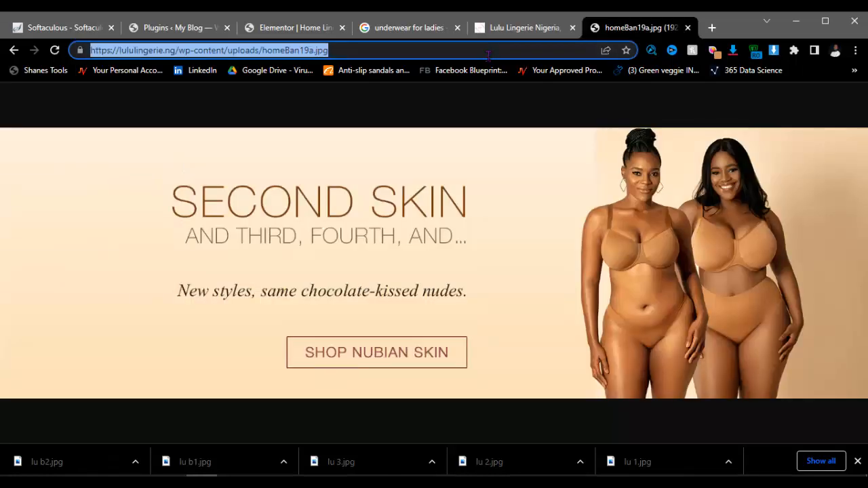
pyautogui.hotkey('ctrl', 'v')
pyautogui.press('Return')
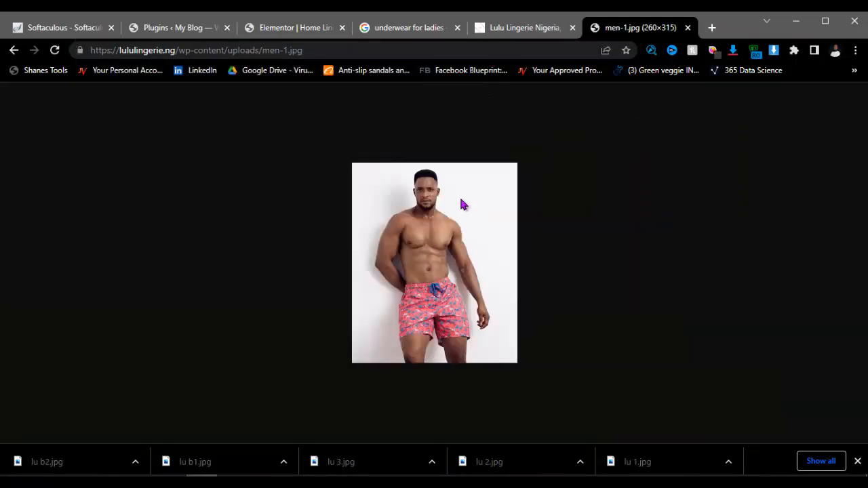
# Step: Save the swim-shorts photo as lu m1.jpg and return to the site tab
pyautogui.rightClick(461, 199)
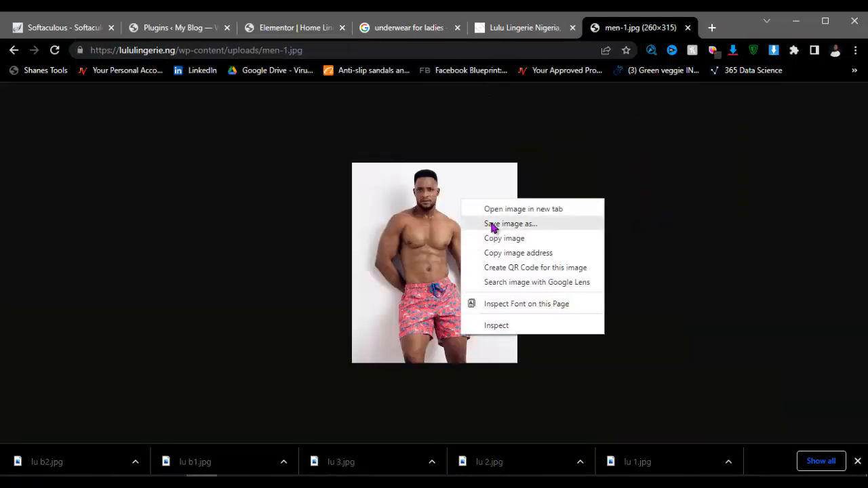
pyautogui.click(492, 225)
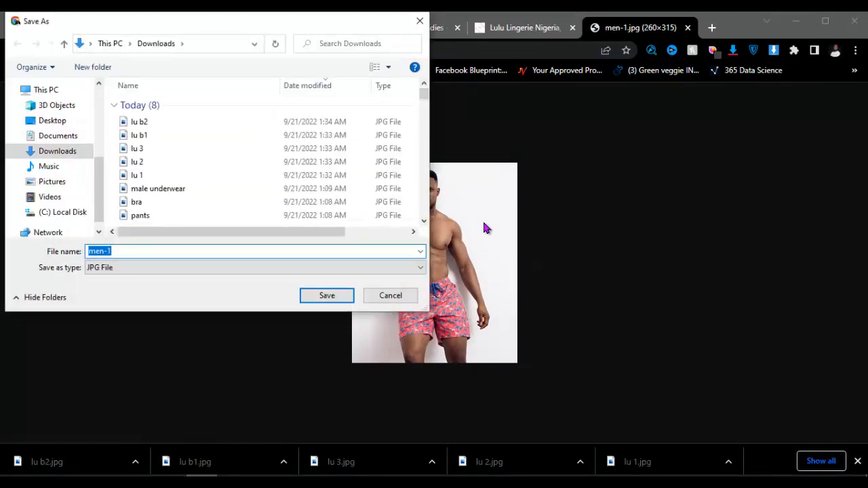
pyautogui.write('lu m1')
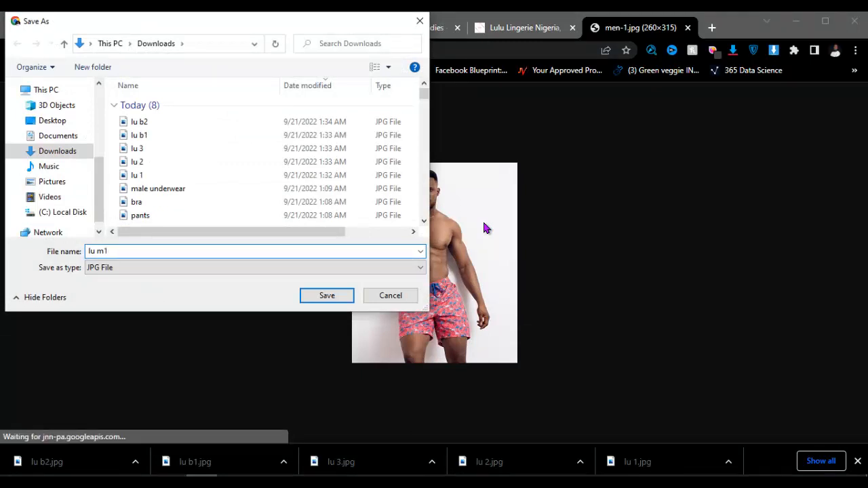
pyautogui.press('Return')
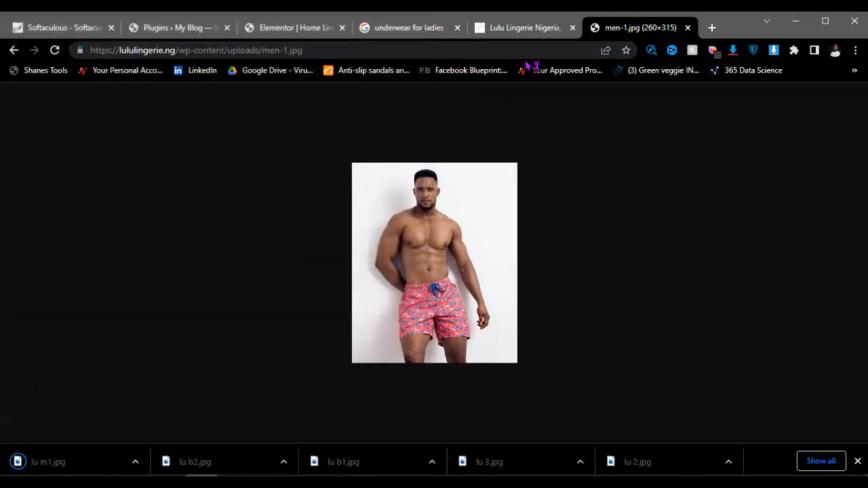
pyautogui.click(522, 30)
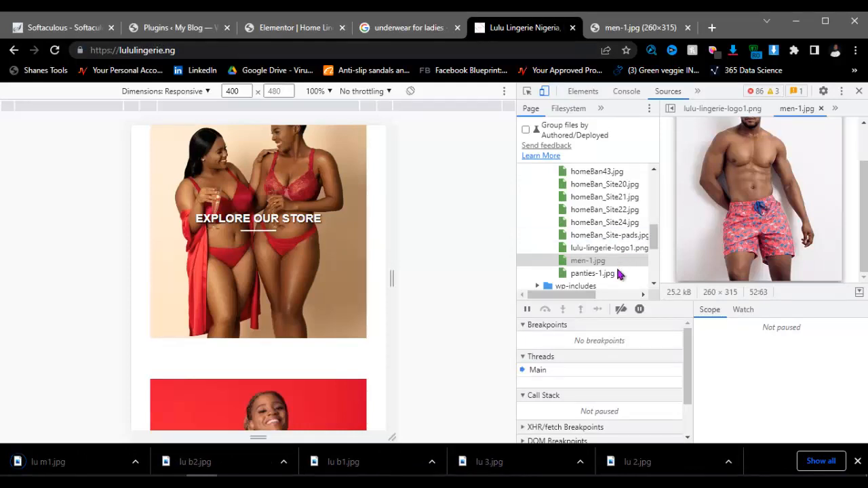
# Step: Load the panties-1.jpg product image full-size in the image tab
pyautogui.click(592, 273)
pyautogui.rightClick(741, 183)
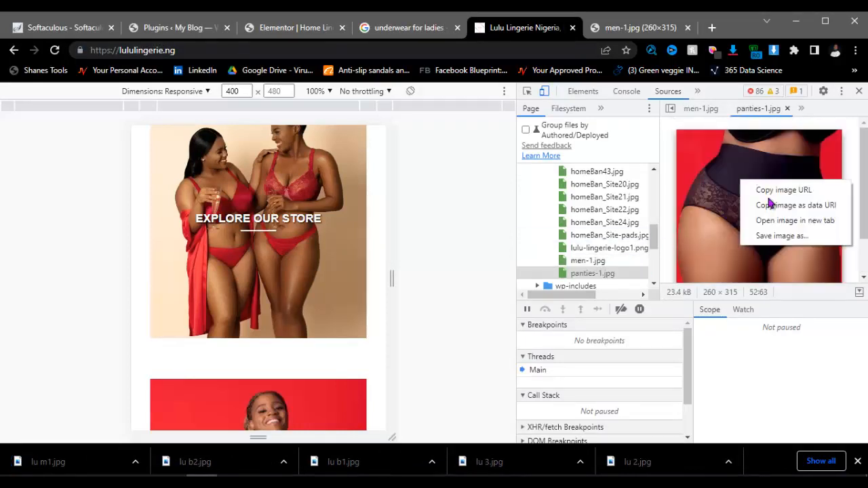
pyautogui.click(773, 190)
pyautogui.click(624, 27)
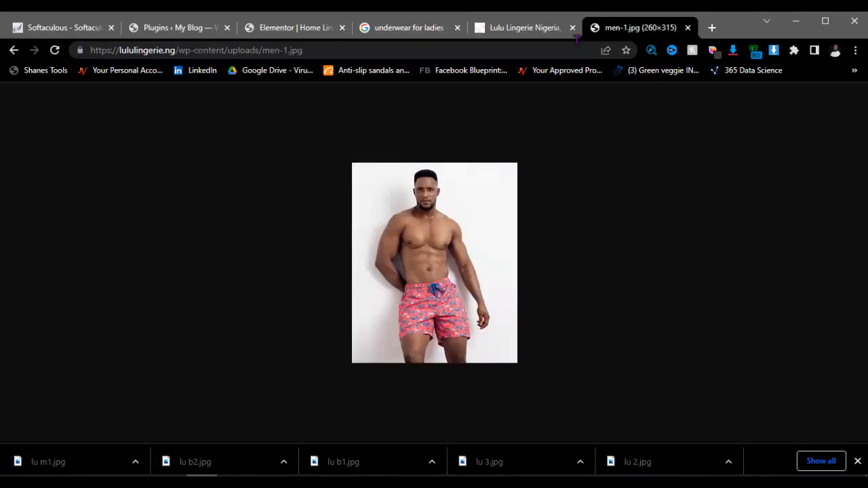
pyautogui.click(518, 50)
pyautogui.hotkey('ctrl', 'v')
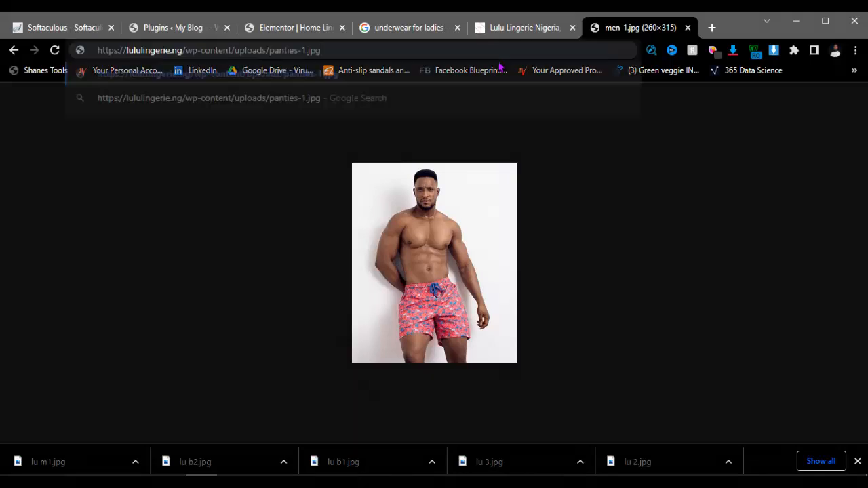
pyautogui.press('Return')
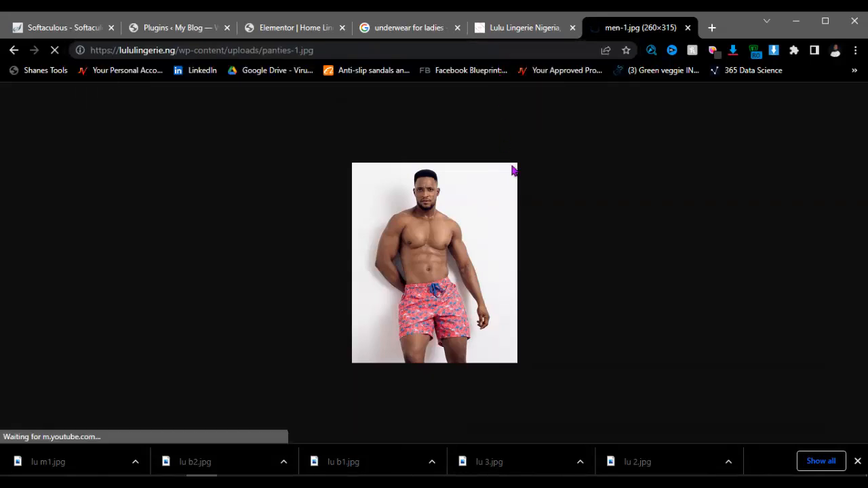
# Step: Save the panties-1.jpg image to Downloads as lu p.jpg
pyautogui.rightClick(457, 233)
pyautogui.click(492, 255)
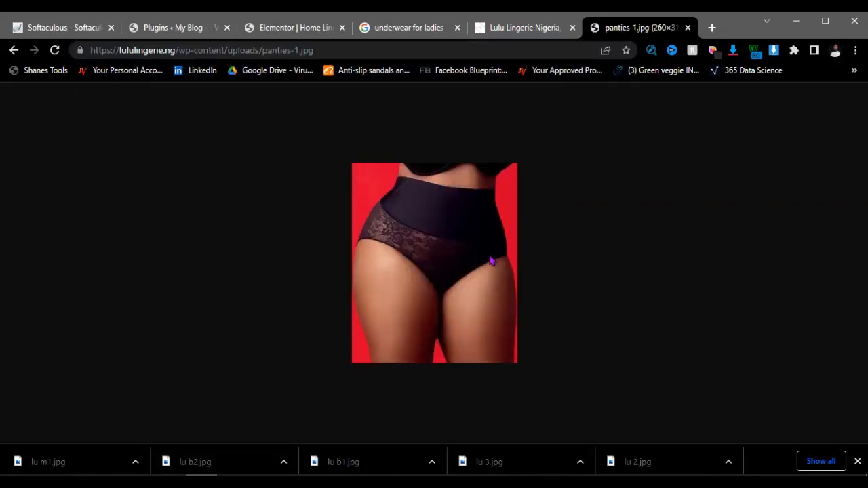
pyautogui.rightClick(440, 217)
pyautogui.click(470, 245)
pyautogui.rightClick(459, 207)
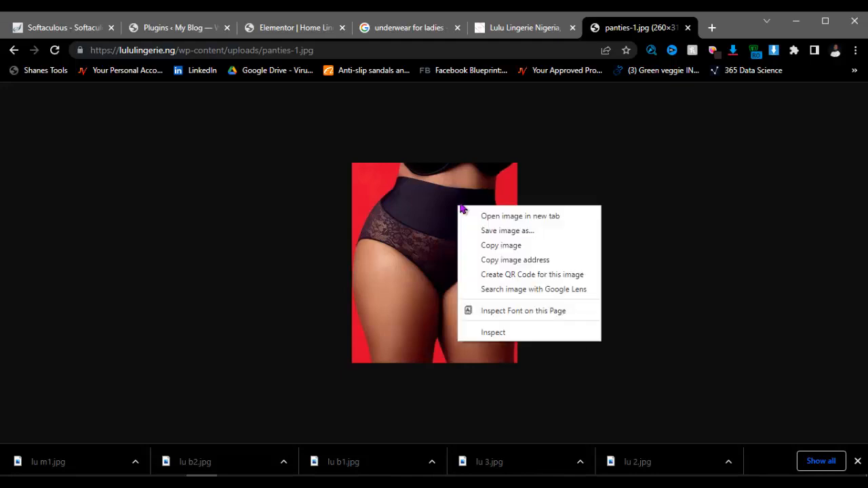
pyautogui.click(488, 231)
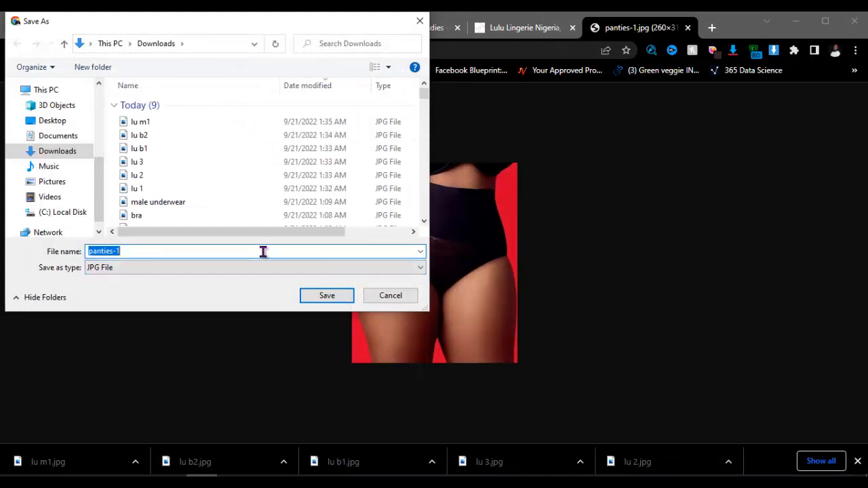
pyautogui.press('BackSpace')
pyautogui.write('lu p')
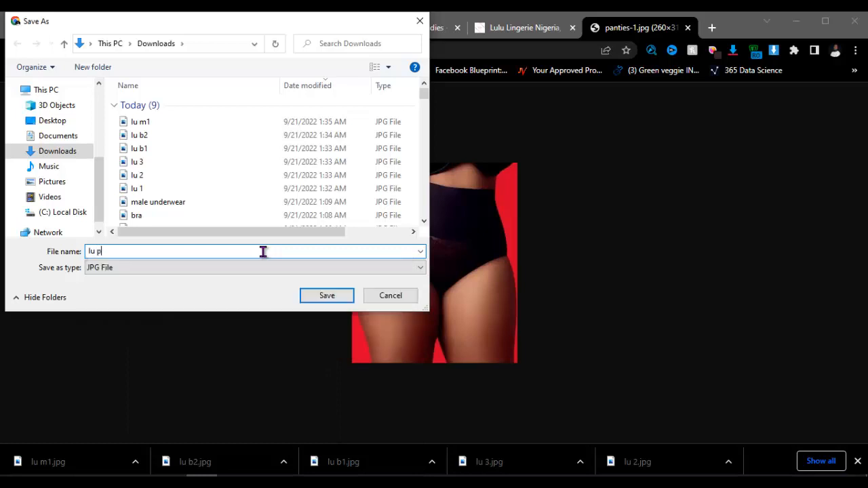
pyautogui.press('Return')
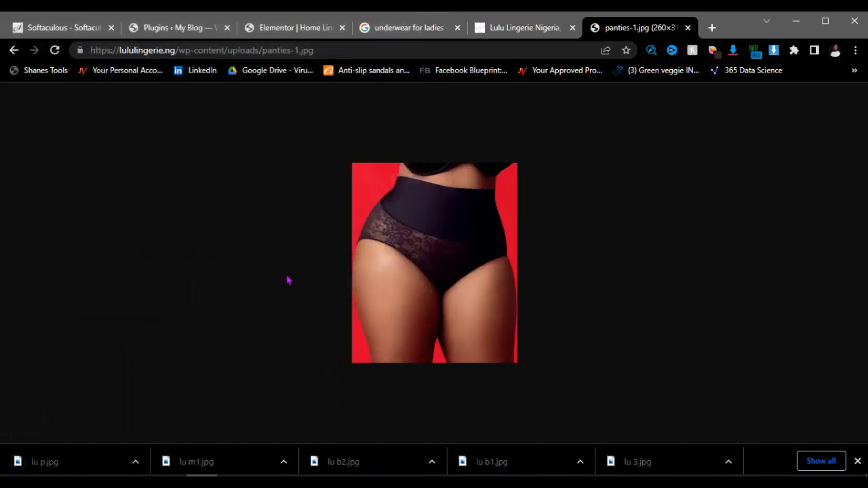
# Step: Cancel the two extra save dialogs and go back to the Lulu Lingerie site tab
pyautogui.hotkey('ctrl', 's')
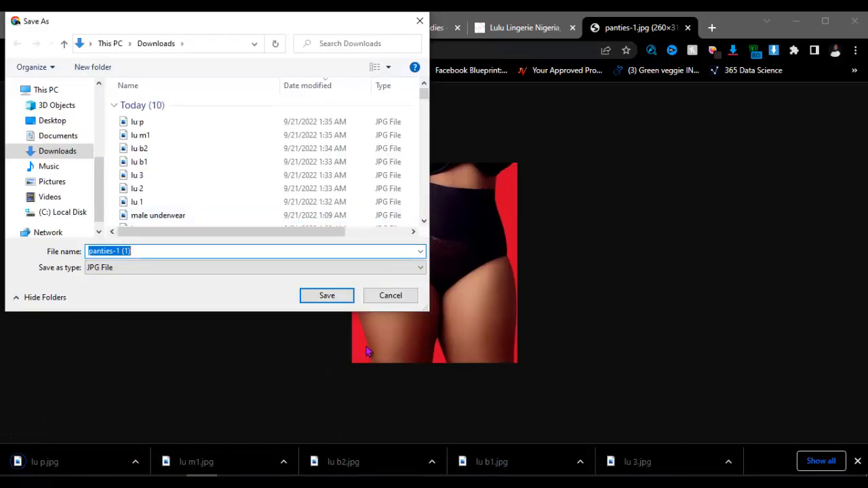
pyautogui.click(390, 295)
pyautogui.hotkey('ctrl', 's')
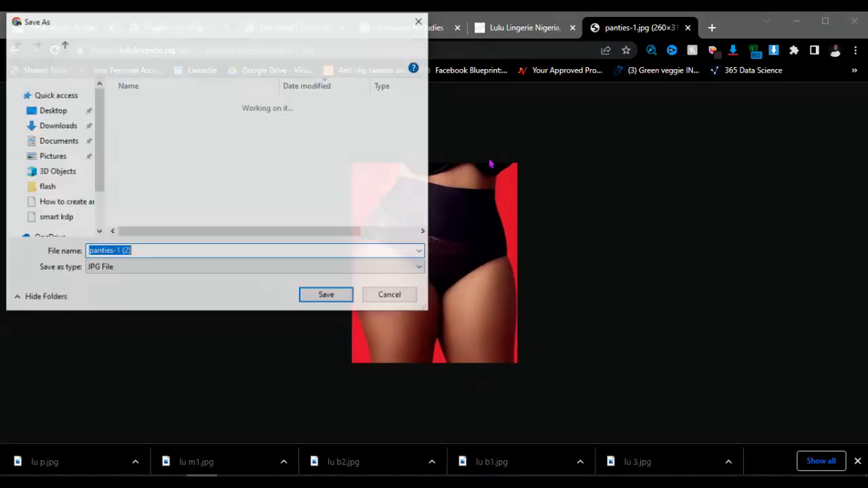
pyautogui.click(391, 297)
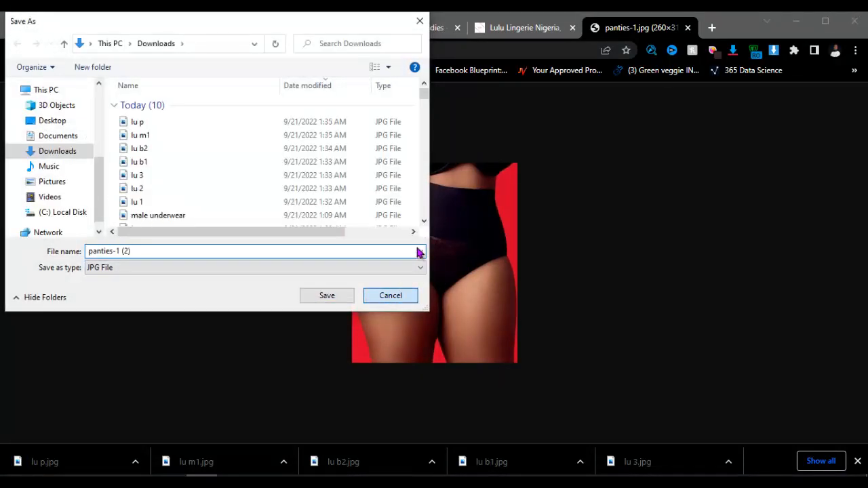
pyautogui.click(529, 28)
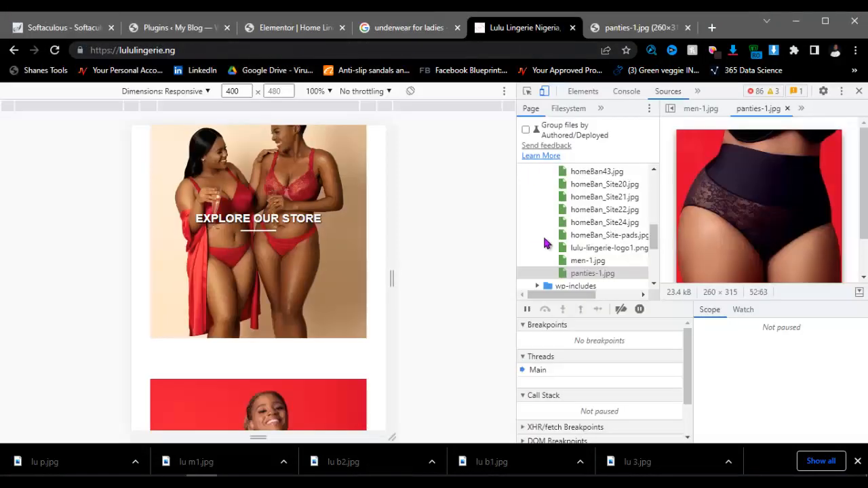
pyautogui.scroll(-2, 587, 246)
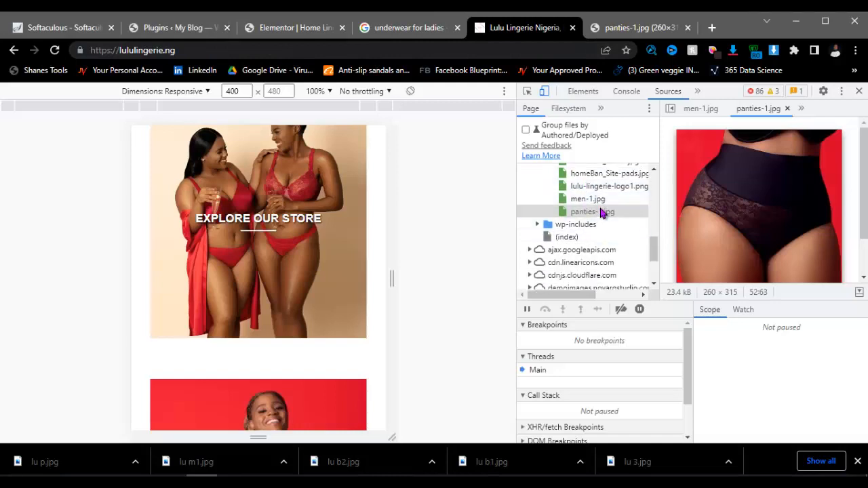
# Step: Preview the Hanes, brand logo and Maidenform uploads, settling on the cheekless shapewear image
pyautogui.scroll(5, 595, 217)
pyautogui.click(600, 210)
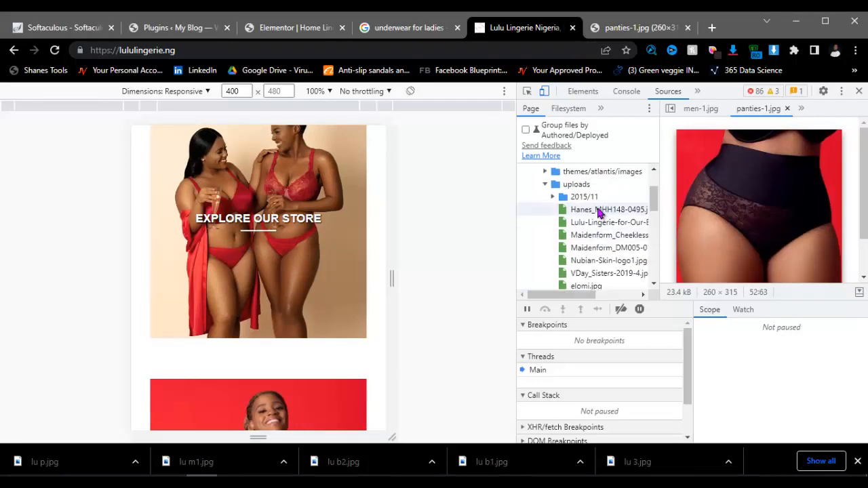
pyautogui.click(600, 223)
pyautogui.click(600, 235)
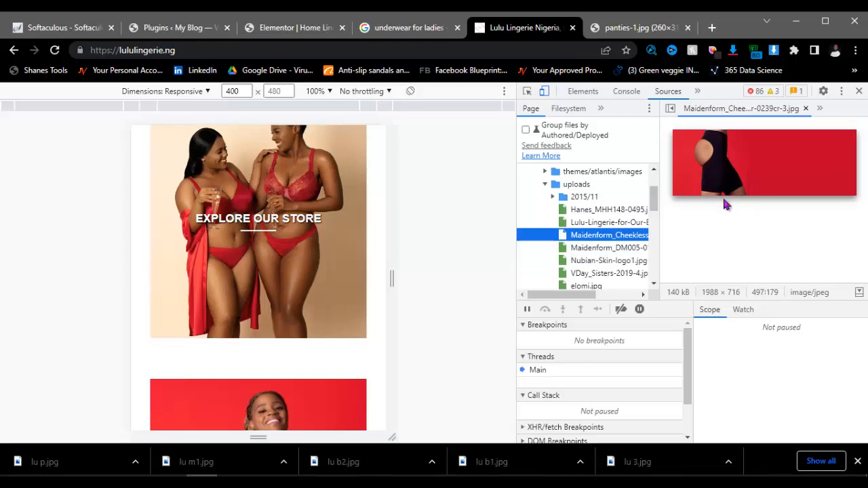
pyautogui.click(618, 251)
pyautogui.click(612, 235)
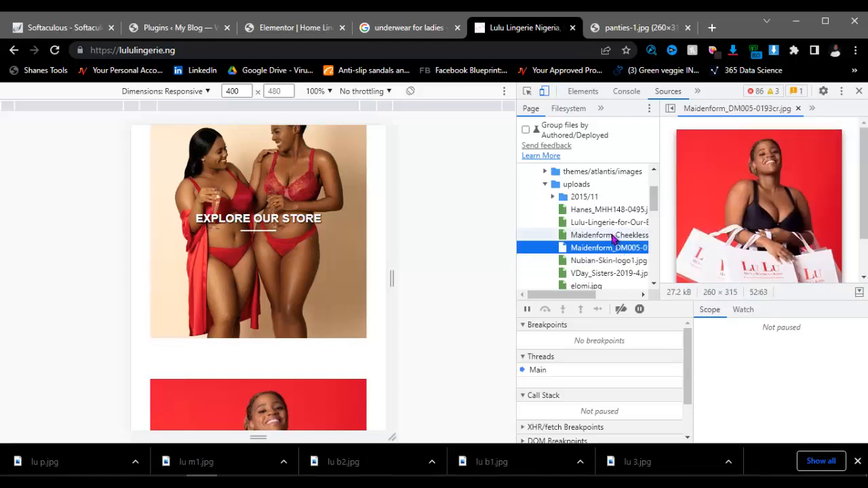
# Step: Load Maidenform_CheeklessShapewear-0239cr-3.jpg full-size in the image tab, replacing panties-1.jpg
pyautogui.rightClick(732, 156)
pyautogui.click(754, 164)
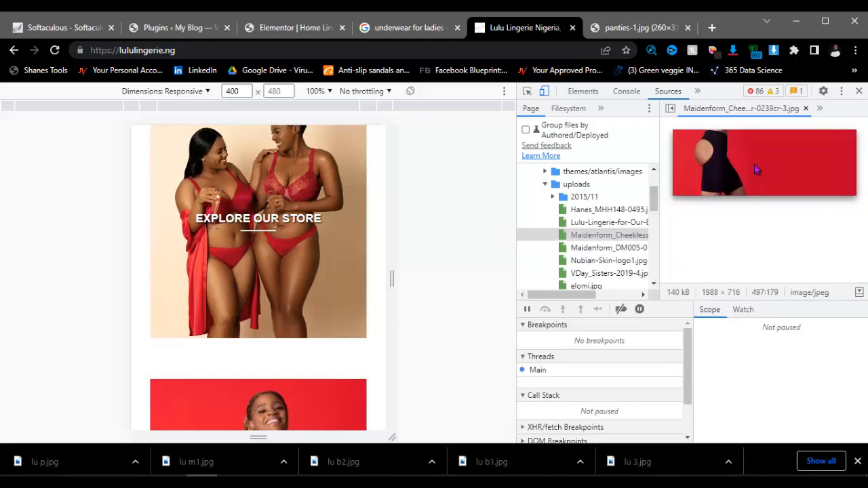
pyautogui.click(635, 31)
pyautogui.click(513, 54)
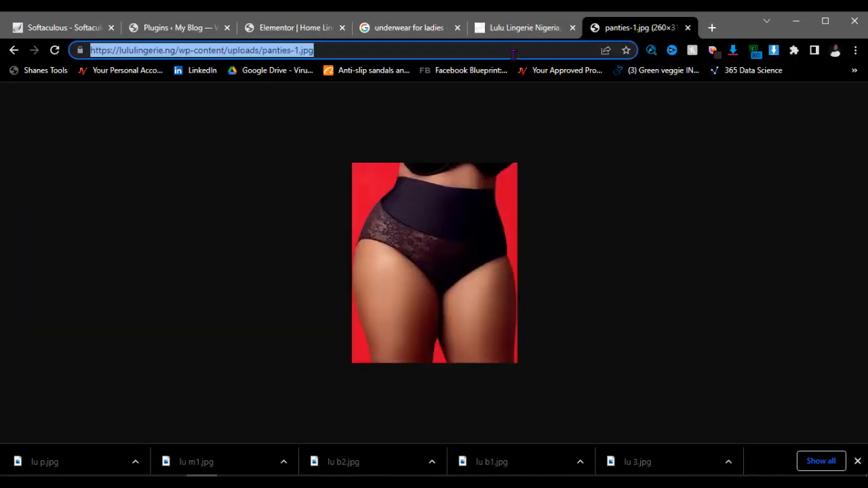
pyautogui.hotkey('ctrl', 'v')
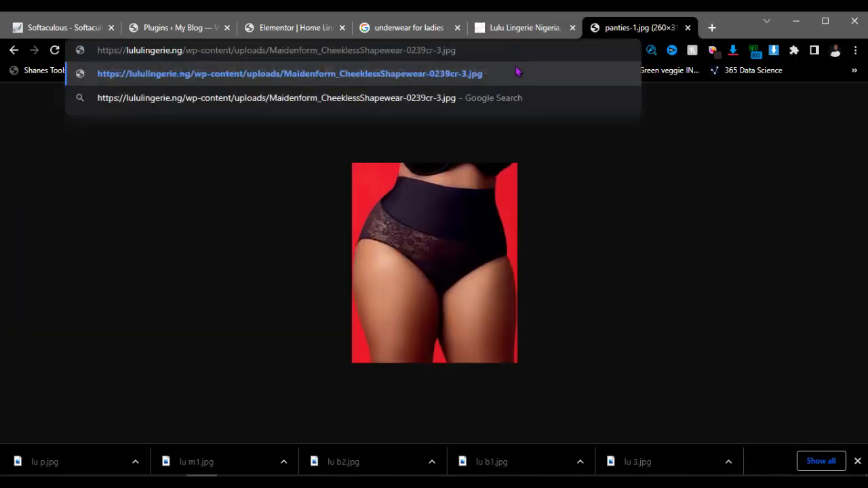
pyautogui.press('Return')
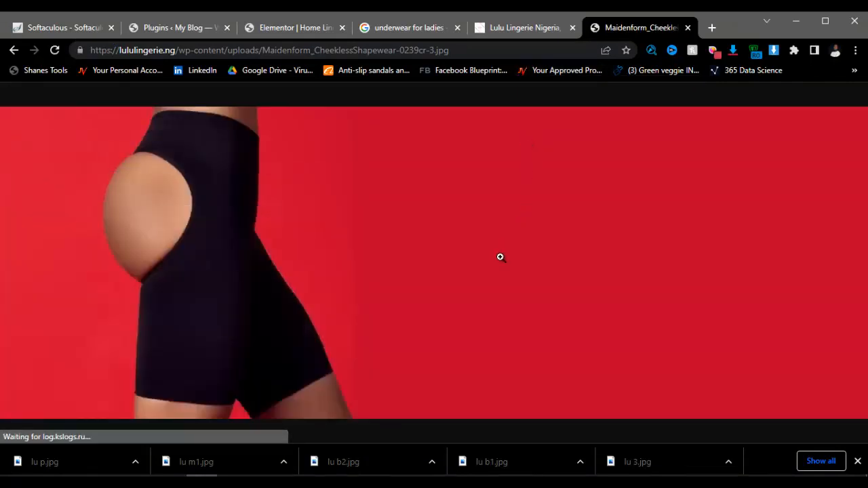
# Step: Back on the site tab, expand the 2015/11 uploads folder in the Sources tree
pyautogui.click(522, 27)
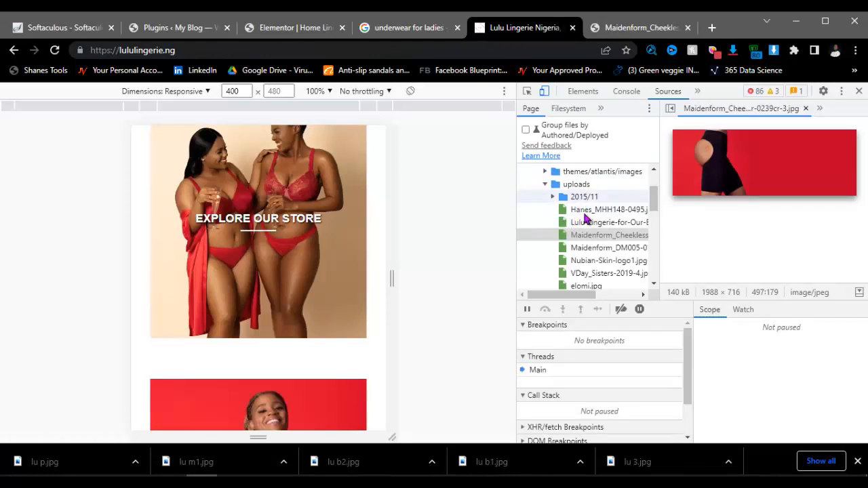
pyautogui.scroll(-1, 595, 269)
pyautogui.scroll(-6, 595, 270)
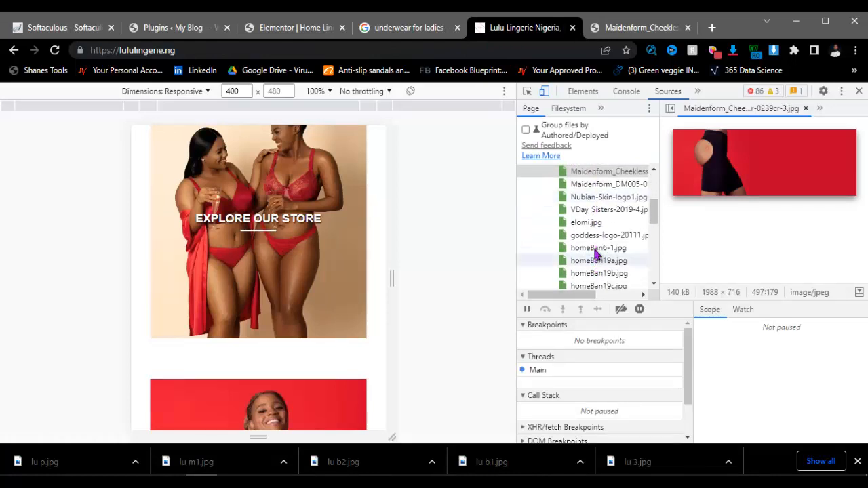
pyautogui.scroll(-3, 597, 246)
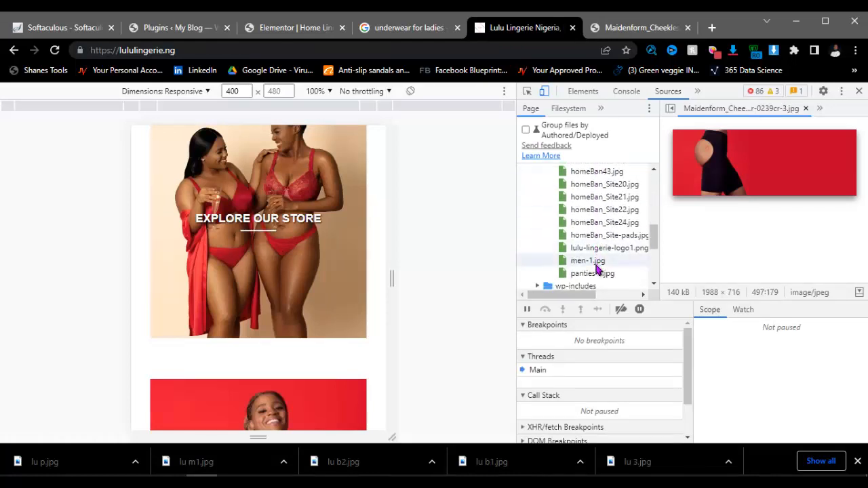
pyautogui.scroll(-3, 598, 270)
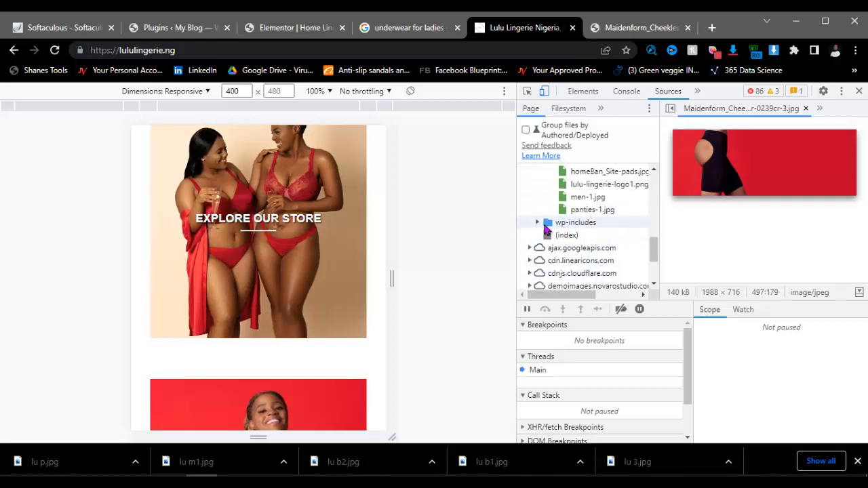
pyautogui.click(537, 223)
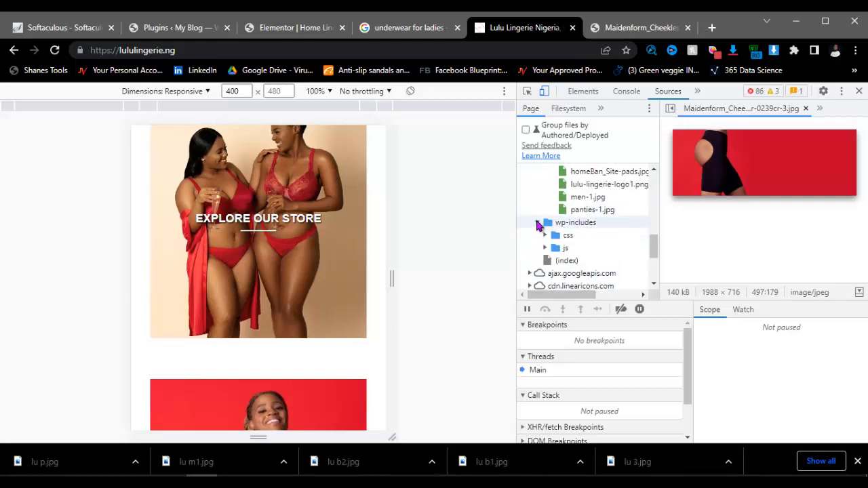
pyautogui.click(539, 224)
pyautogui.scroll(5, 607, 226)
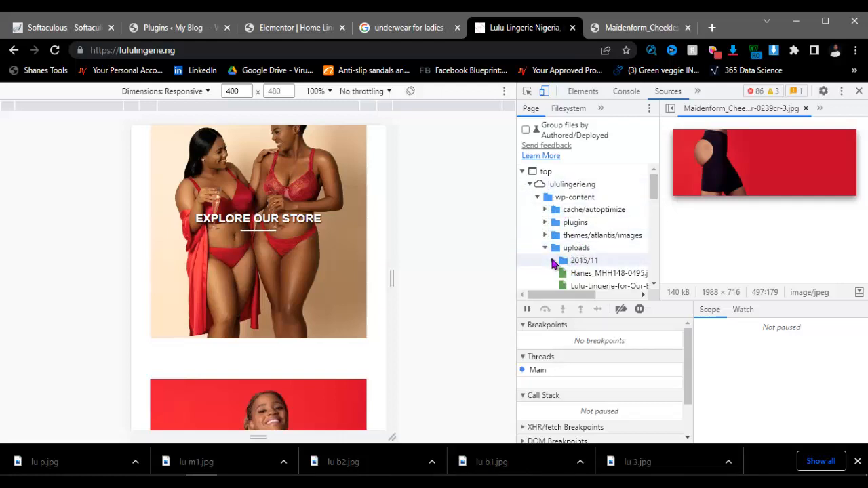
pyautogui.click(561, 263)
pyautogui.scroll(-2, 587, 267)
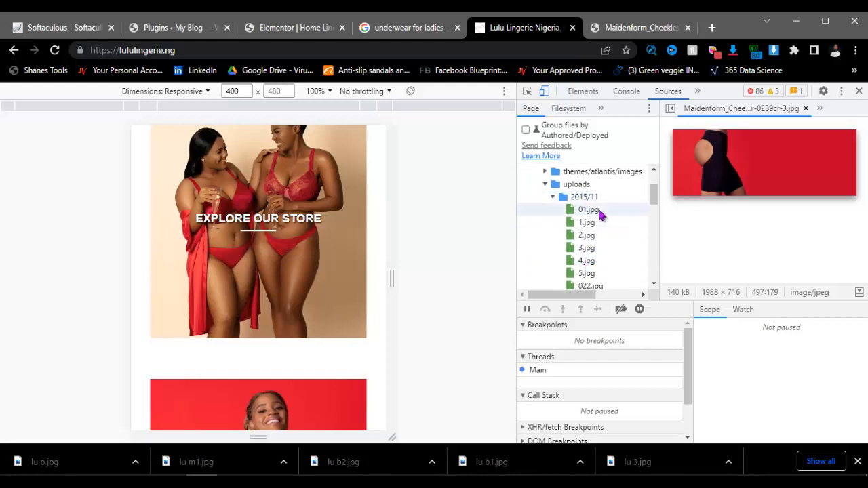
# Step: Preview the uploads 01–5.jpg, card logos, brand logos, Maidenform, VDay and elomi images in turn
pyautogui.click(590, 211)
pyautogui.click(588, 235)
pyautogui.click(589, 224)
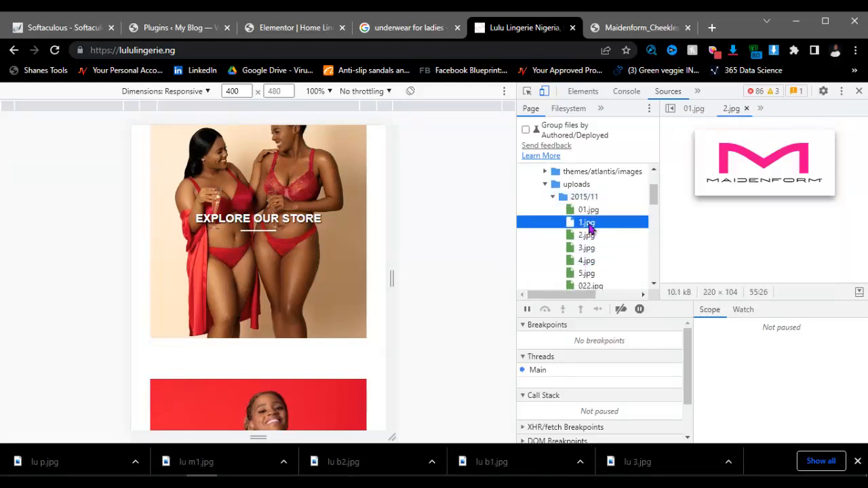
pyautogui.click(590, 248)
pyautogui.click(589, 261)
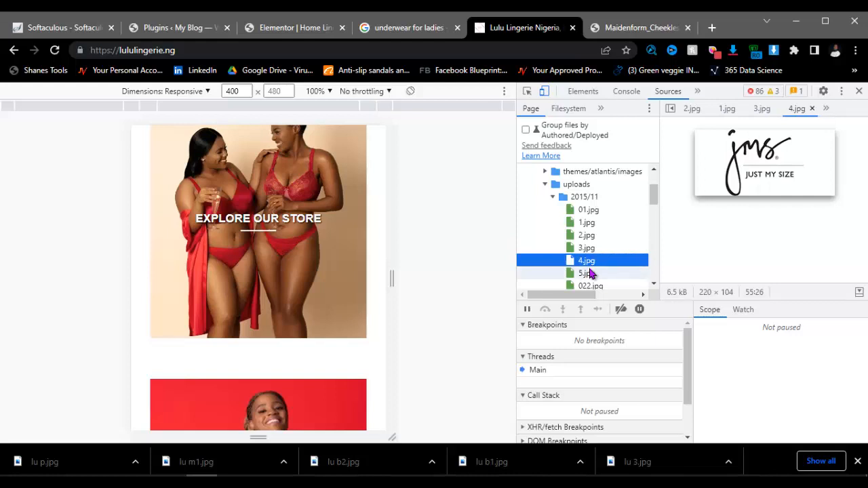
pyautogui.click(588, 274)
pyautogui.scroll(-3, 590, 278)
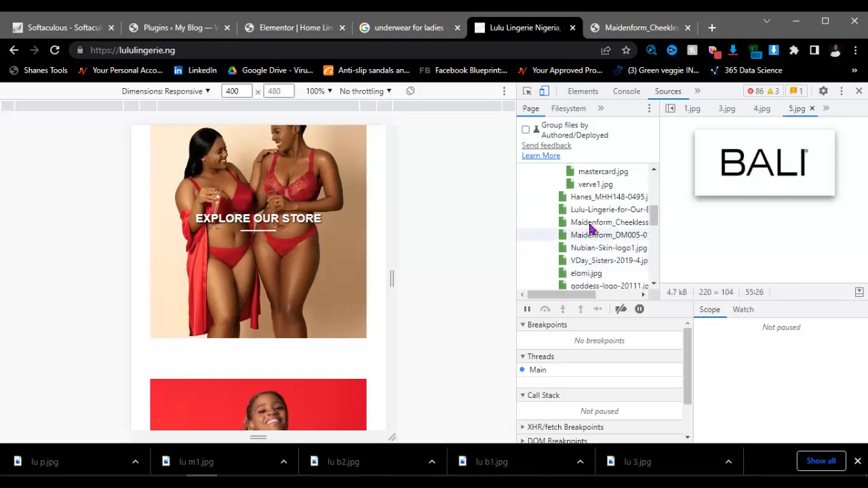
pyautogui.click(590, 173)
pyautogui.click(588, 185)
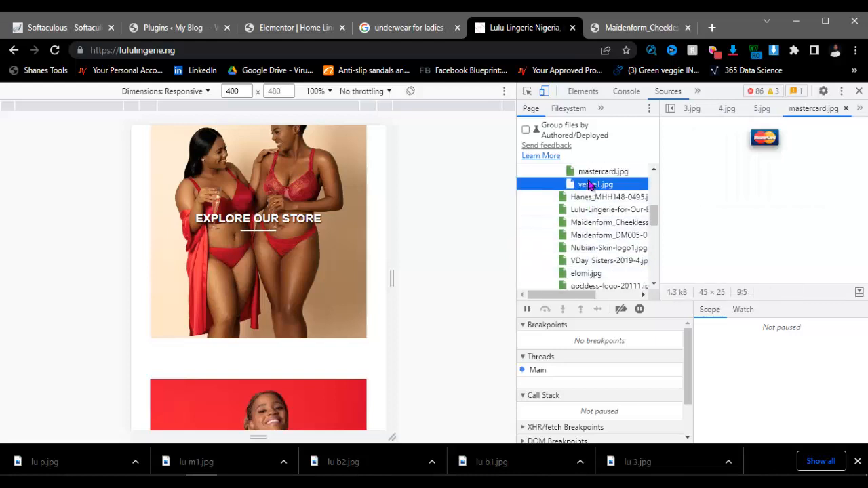
pyautogui.click(584, 197)
pyautogui.click(587, 209)
pyautogui.click(587, 223)
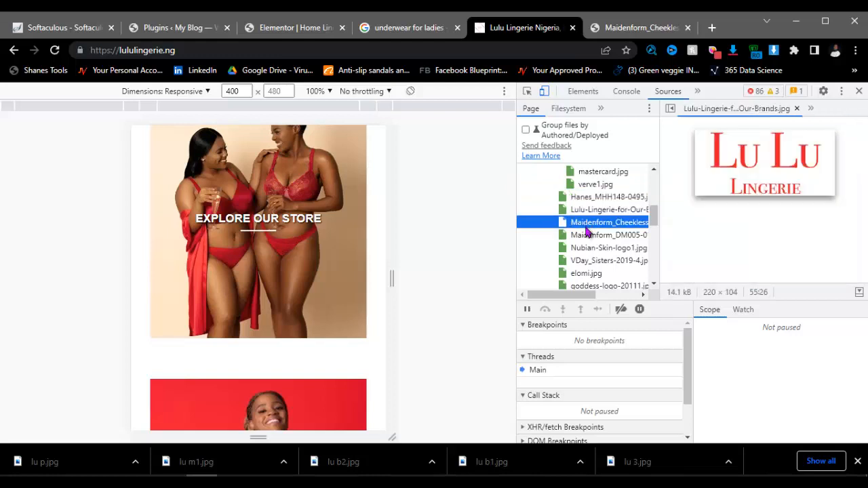
pyautogui.click(585, 236)
pyautogui.click(581, 248)
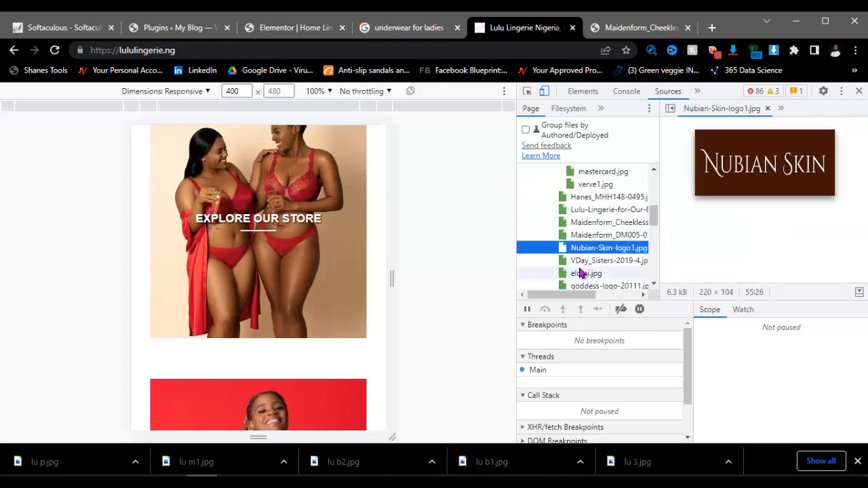
pyautogui.click(578, 266)
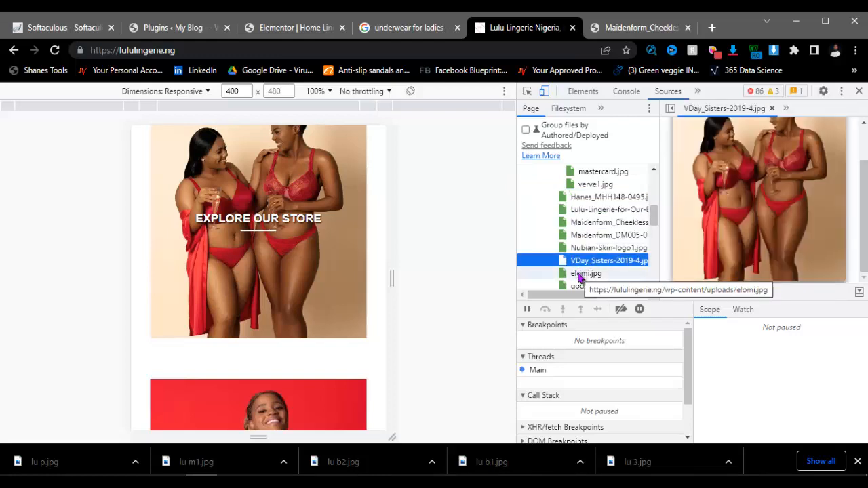
pyautogui.click(579, 274)
# Step: Preview the goddess logo and homeBan6-1, homeBan19a, ending on the homeBan19b WORK IT! banner
pyautogui.scroll(-2, 579, 273)
pyautogui.click(579, 223)
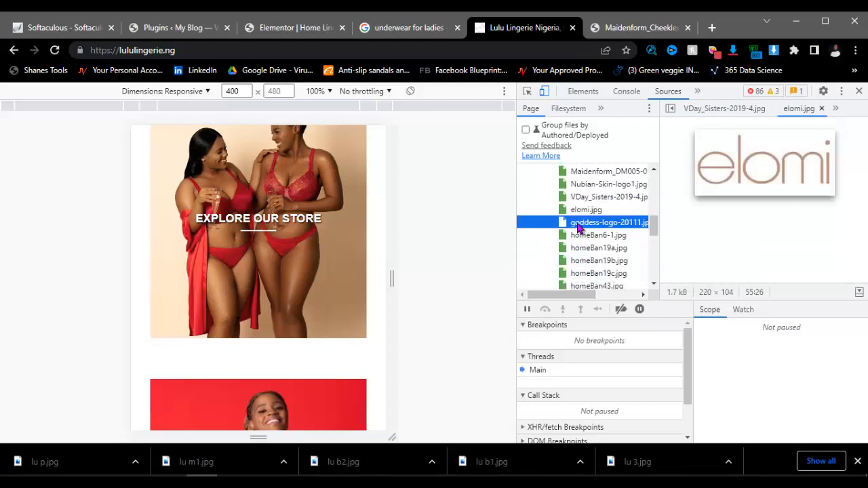
pyautogui.click(579, 235)
pyautogui.click(580, 248)
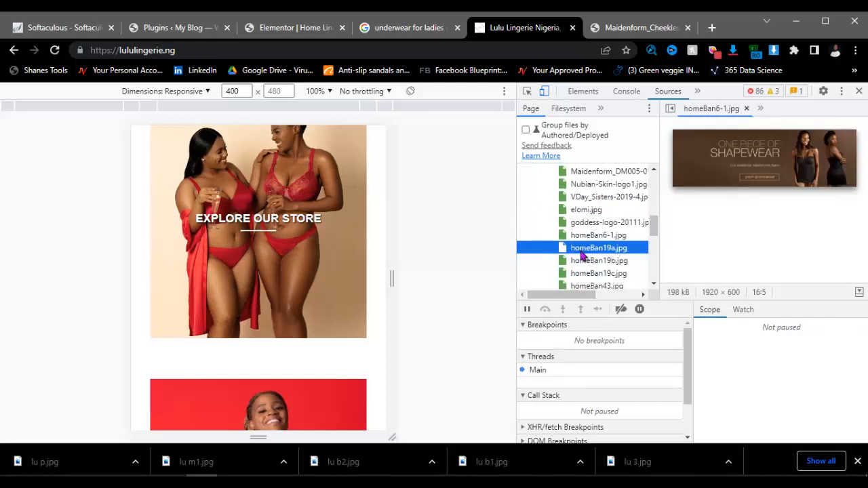
pyautogui.click(581, 261)
pyautogui.scroll(-5, 581, 269)
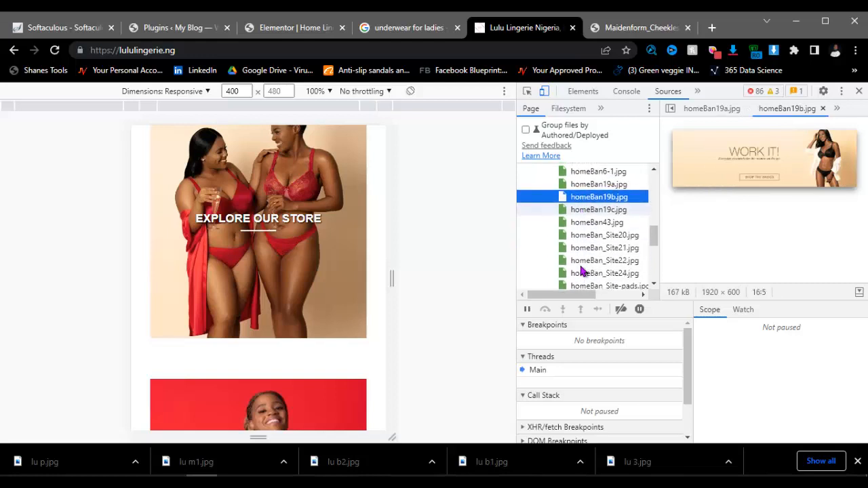
pyautogui.scroll(-2, 580, 267)
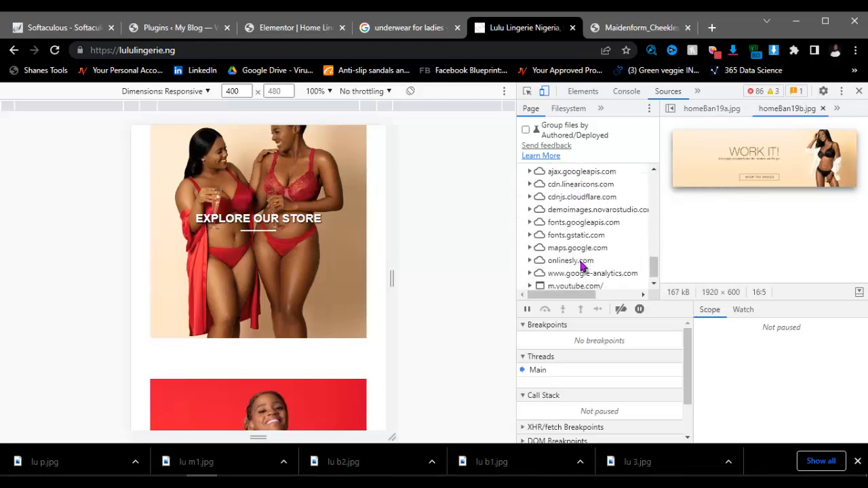
pyautogui.scroll(3, 581, 268)
pyautogui.scroll(2, 581, 267)
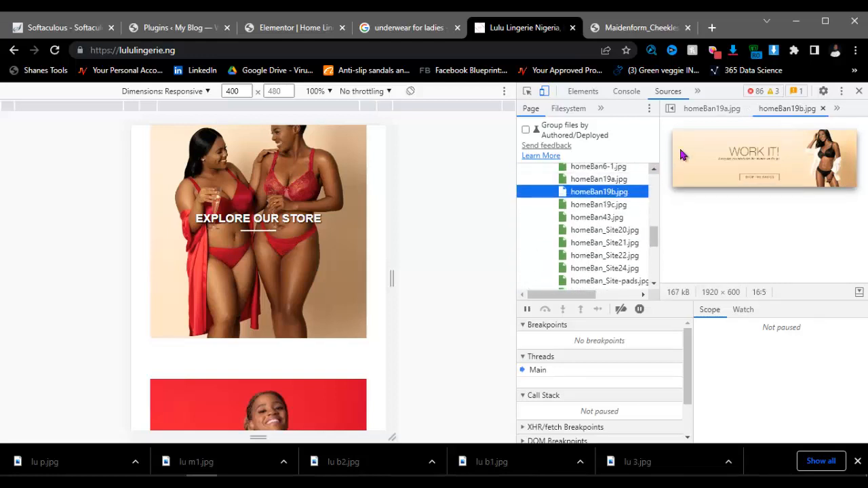
# Step: Save the full-size Maidenform cheekless shapewear image from its tab as lul b.jpg
pyautogui.click(664, 28)
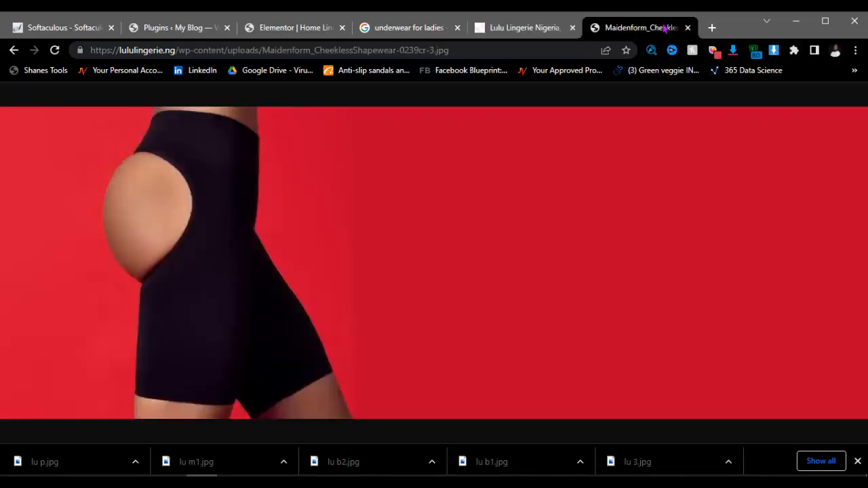
pyautogui.rightClick(414, 205)
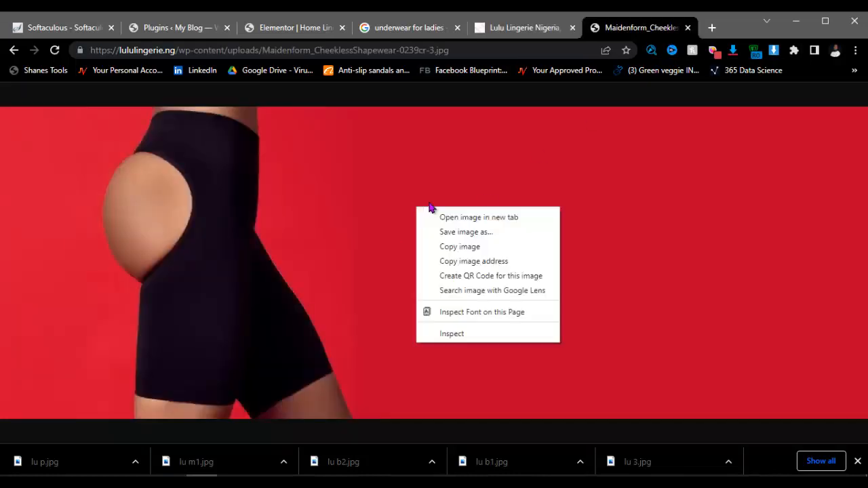
pyautogui.click(457, 232)
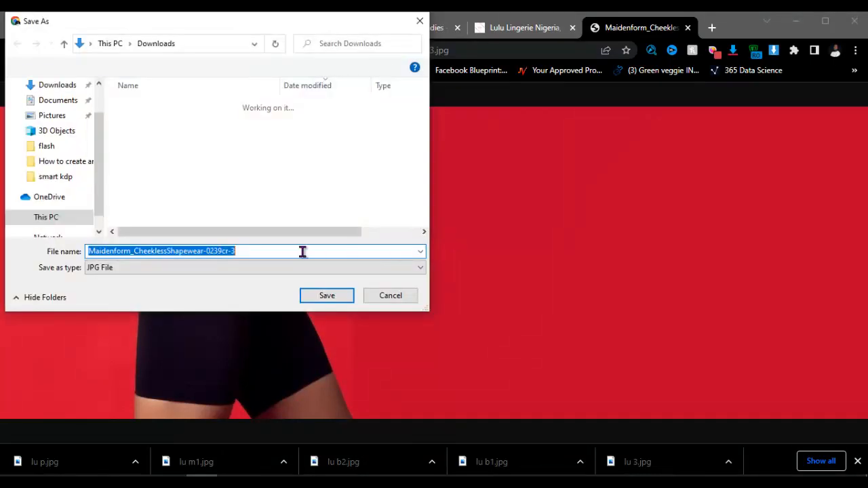
pyautogui.press('BackSpace')
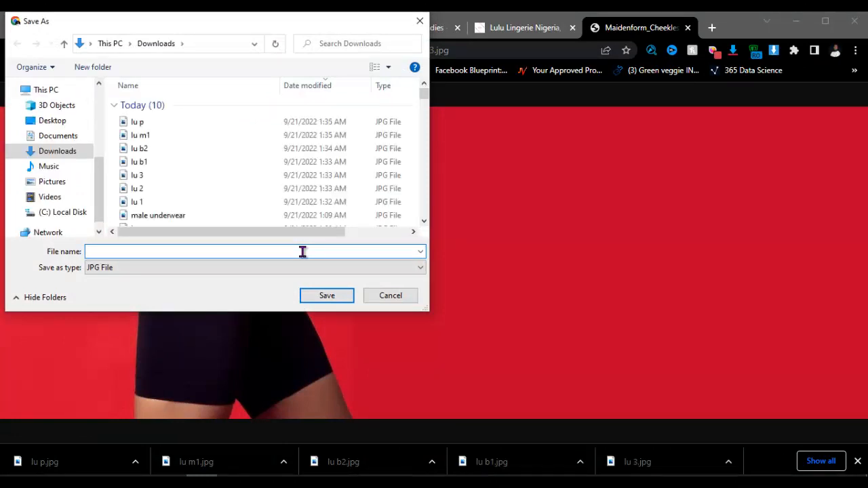
pyautogui.write('lul b')
pyautogui.press('Return')
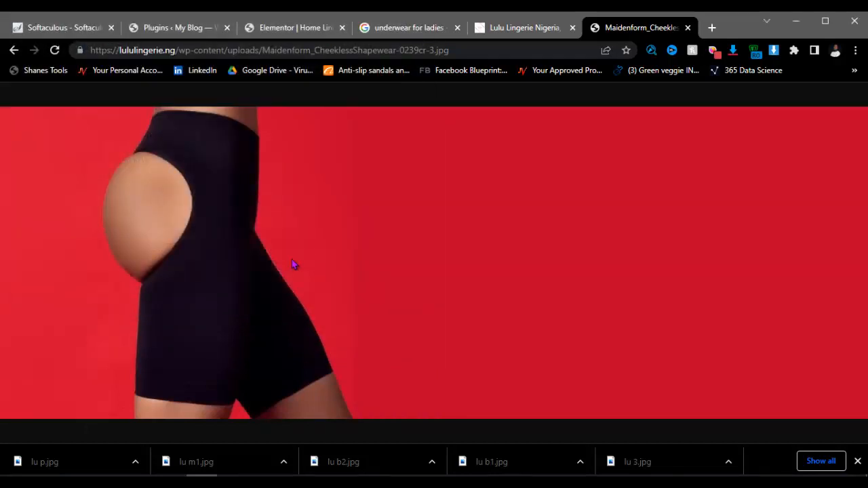
# Step: Upload the eight lu photos from the Downloads folder to the media library
pyautogui.click(293, 29)
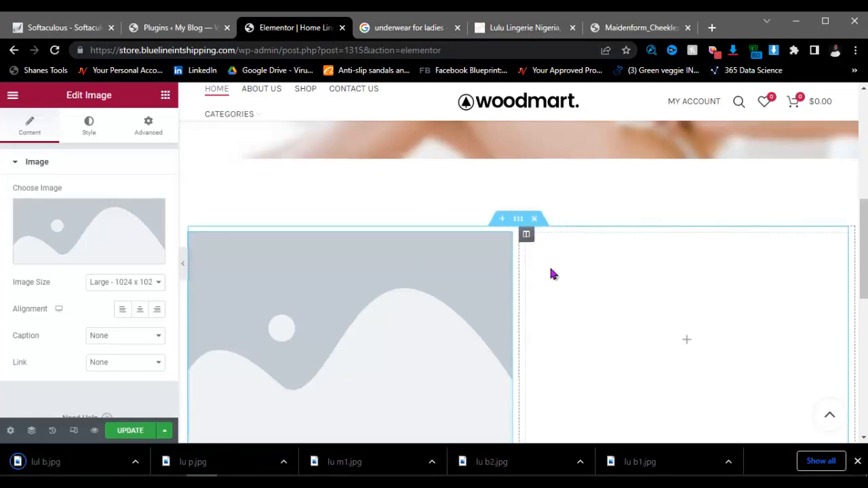
pyautogui.scroll(-2, 556, 258)
pyautogui.moveTo(106, 262)
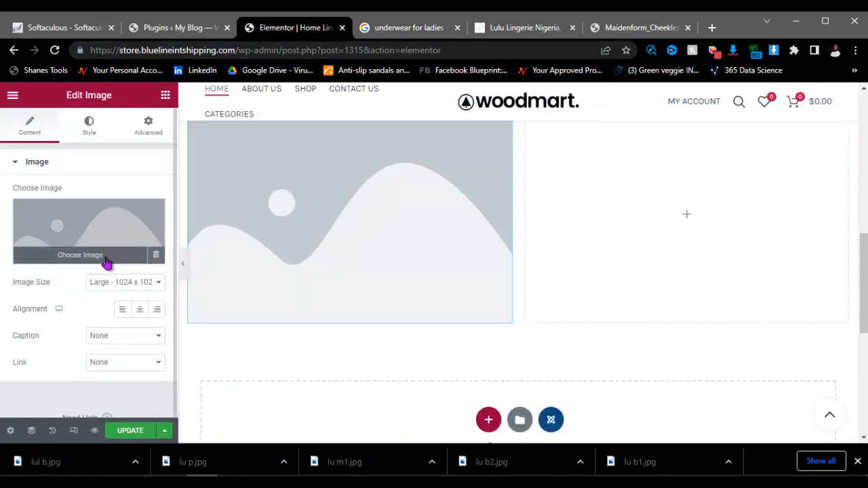
pyautogui.click(139, 226)
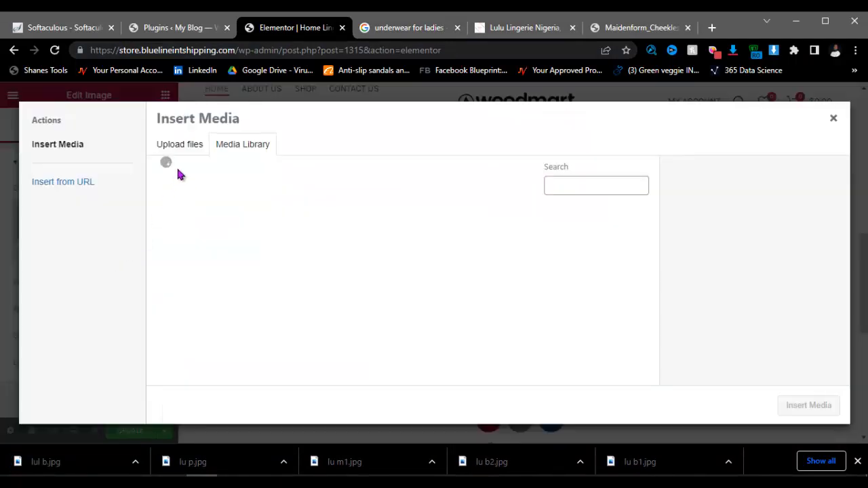
pyautogui.click(181, 145)
pyautogui.click(490, 290)
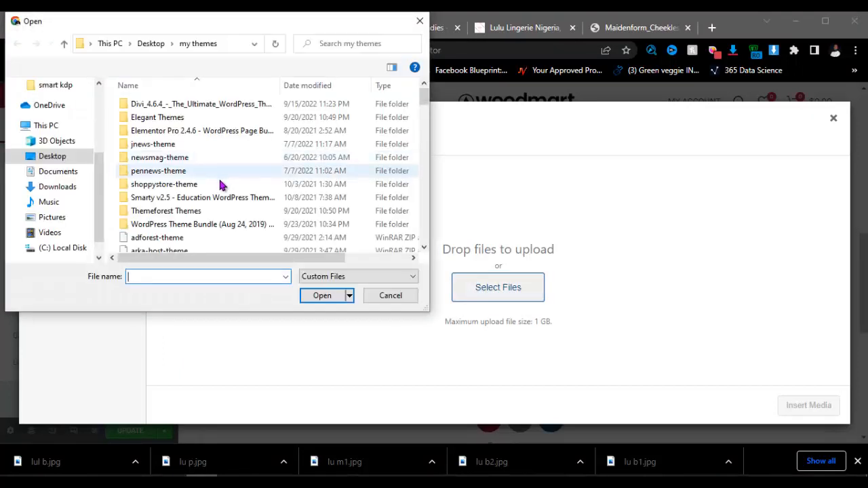
pyautogui.click(60, 188)
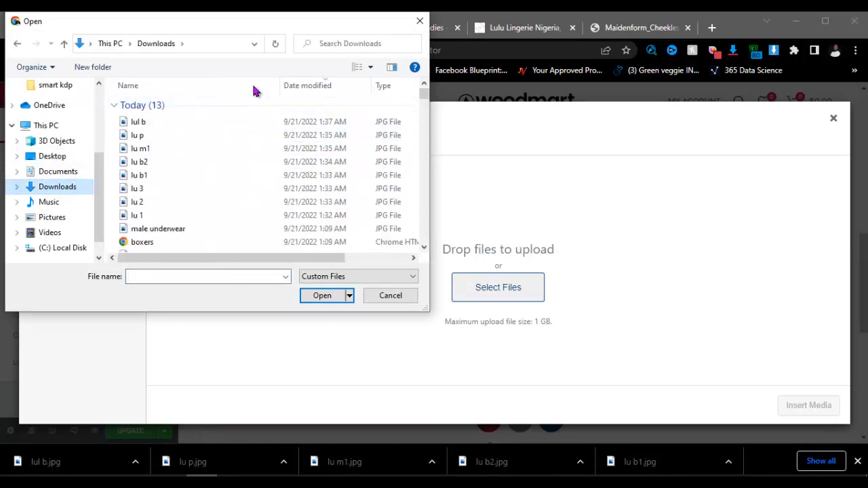
pyautogui.click(161, 124)
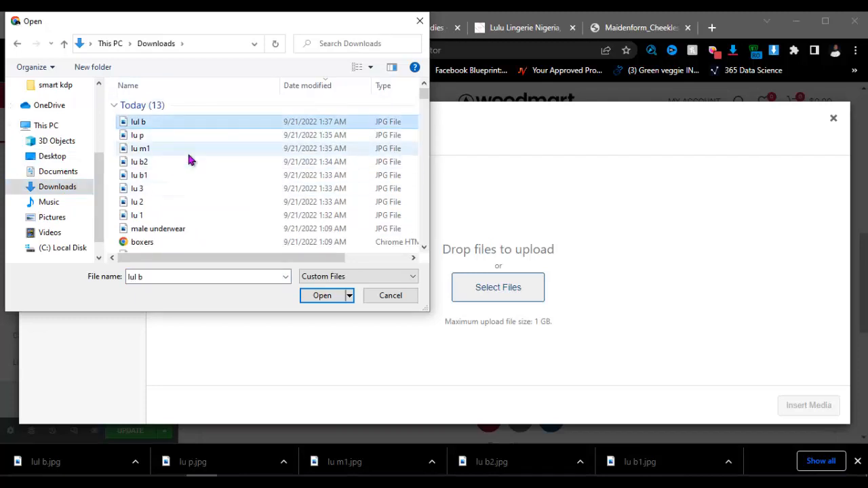
pyautogui.hotkey('shift', 'Down')
pyautogui.hotkey('shift', 'Down')
pyautogui.hotkey('shift', 'Down')
pyautogui.hotkey('shift', 'Down')
pyautogui.hotkey('shift', 'Down')
pyautogui.hotkey('shift', 'Down')
pyautogui.hotkey('shift', 'Down')
pyautogui.hotkey('shift', 'Down')
pyautogui.hotkey('shift', 'Down')
pyautogui.hotkey('shift', 'Up')
pyautogui.hotkey('shift', 'Up')
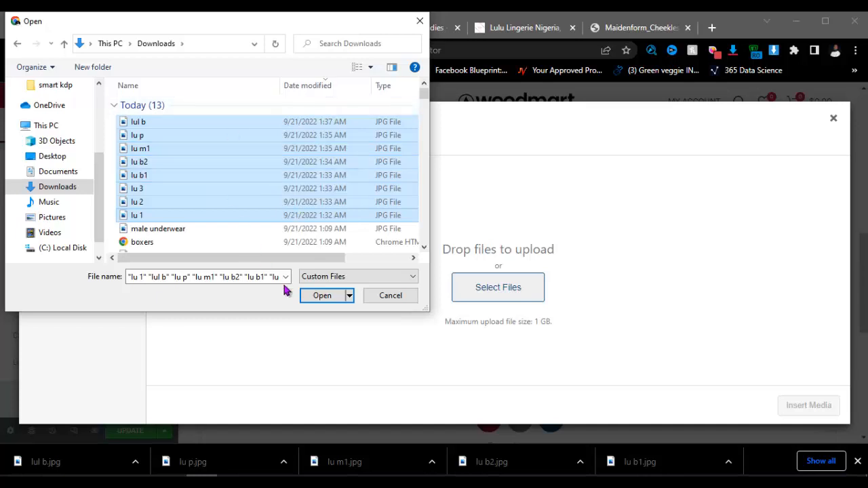
pyautogui.click(321, 295)
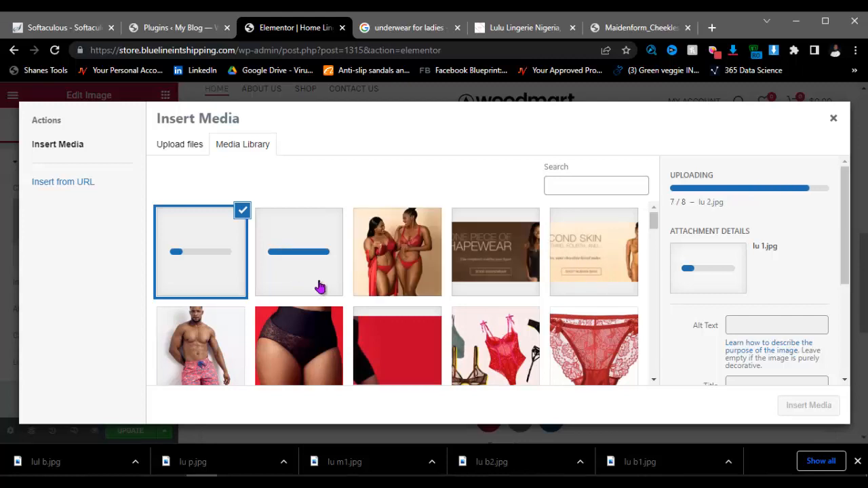
# Step: Insert lu-3.jpg, the two women in red lingerie, into the Image widget
pyautogui.click(410, 249)
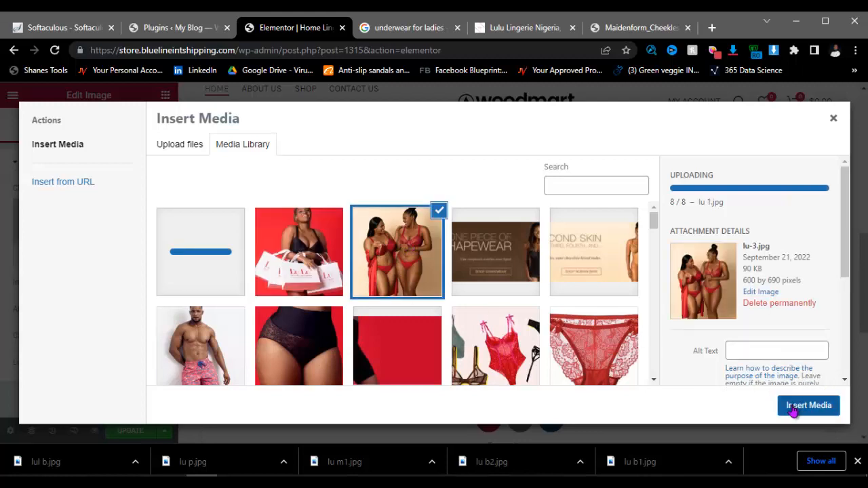
pyautogui.click(794, 409)
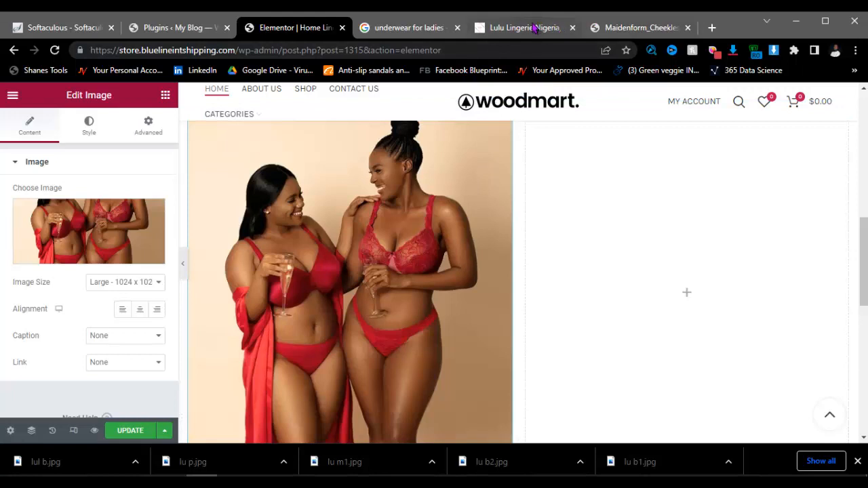
pyautogui.click(525, 27)
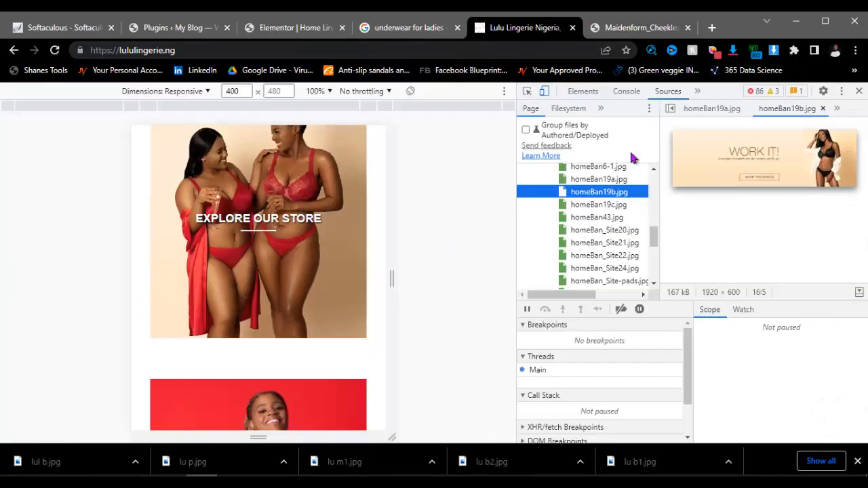
# Step: Close DevTools on Lulu Lingerie, review its desktop homepage, then return to the Elementor editor
pyautogui.click(820, 110)
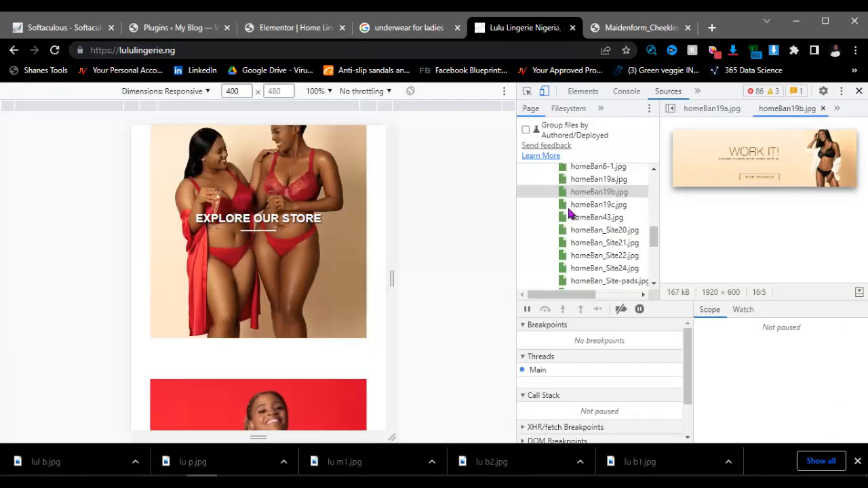
pyautogui.press('F12')
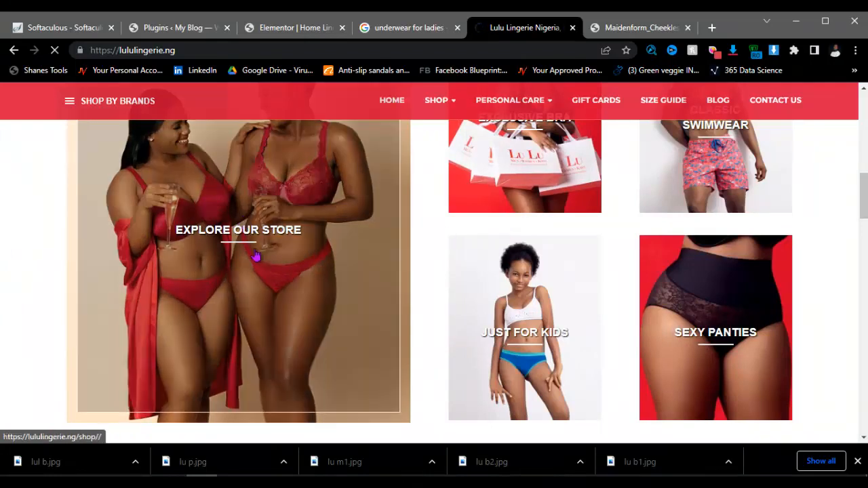
pyautogui.scroll(1, 538, 184)
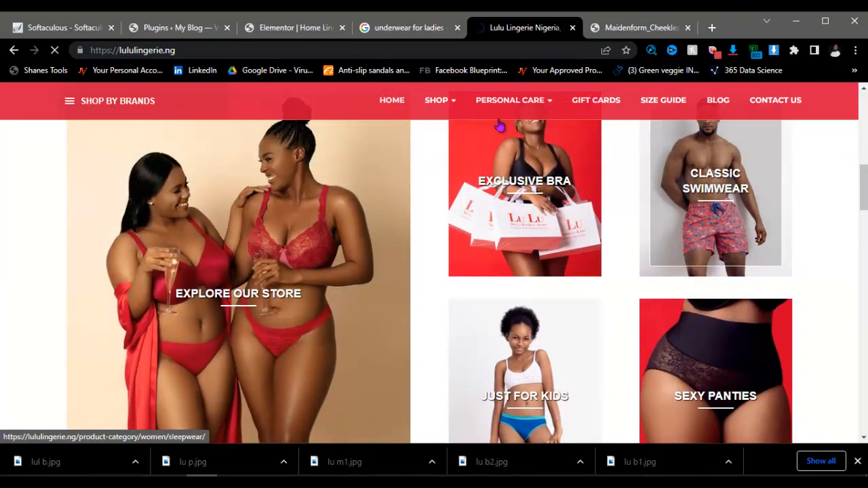
pyautogui.click(296, 27)
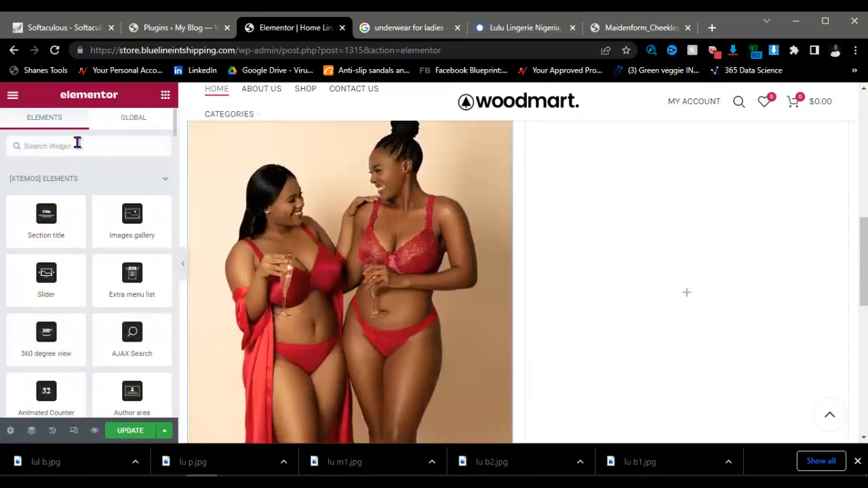
# Step: Add a two-column Inner Section in the right column holding a Cover-skin Call to Action
pyautogui.click(78, 142)
pyautogui.write('inn')
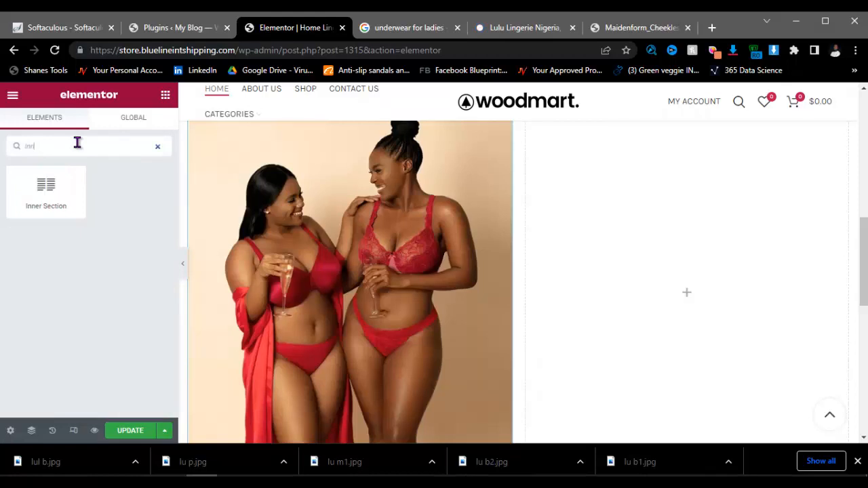
pyautogui.moveTo(28, 168); pyautogui.dragTo(626, 166)
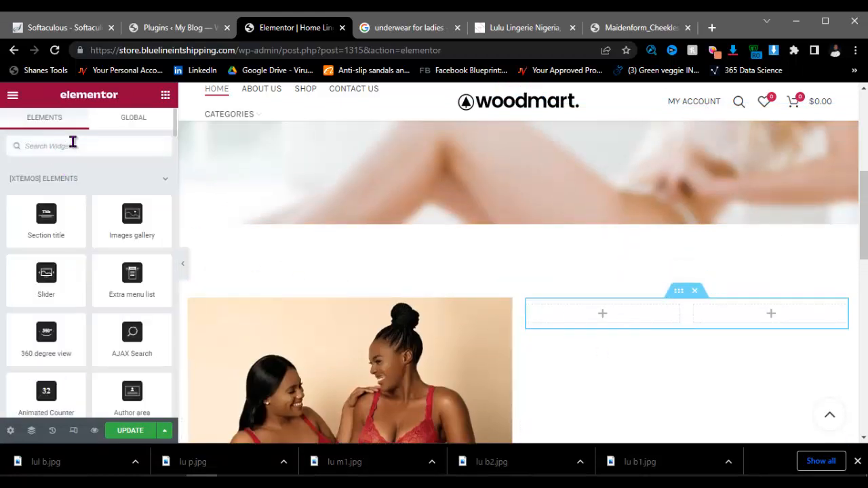
pyautogui.click(72, 143)
pyautogui.write('call')
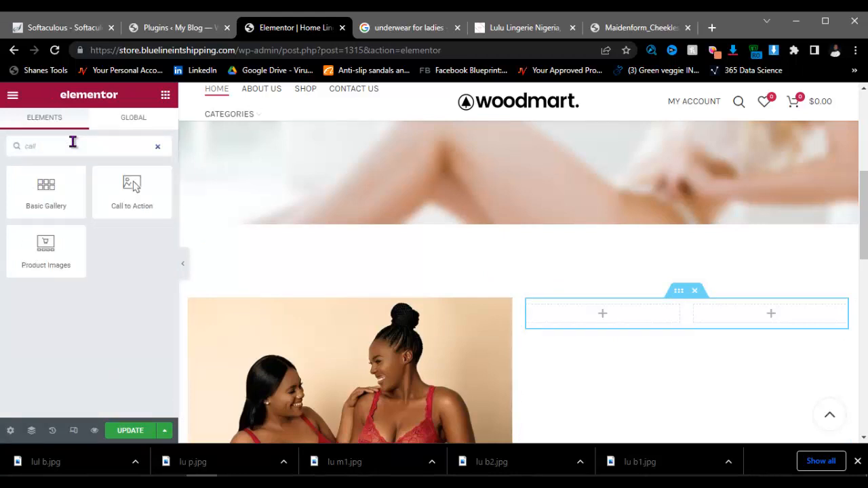
pyautogui.moveTo(101, 180); pyautogui.dragTo(586, 317)
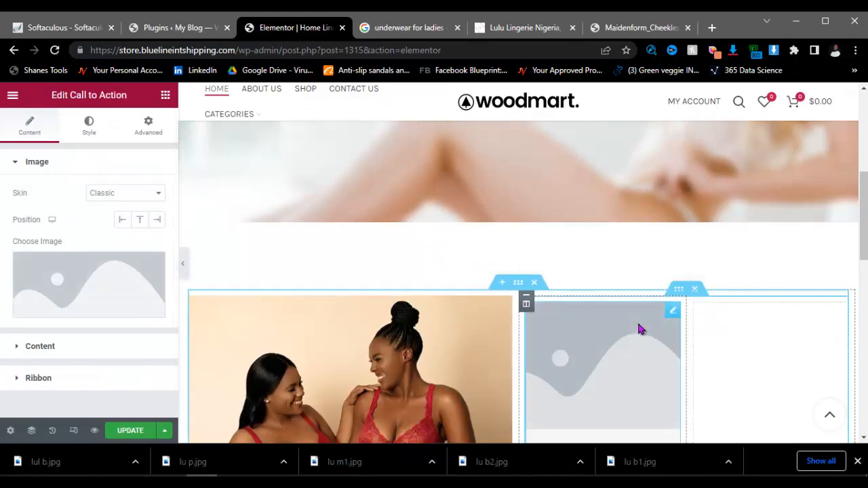
pyautogui.scroll(-3, 639, 330)
pyautogui.click(126, 193)
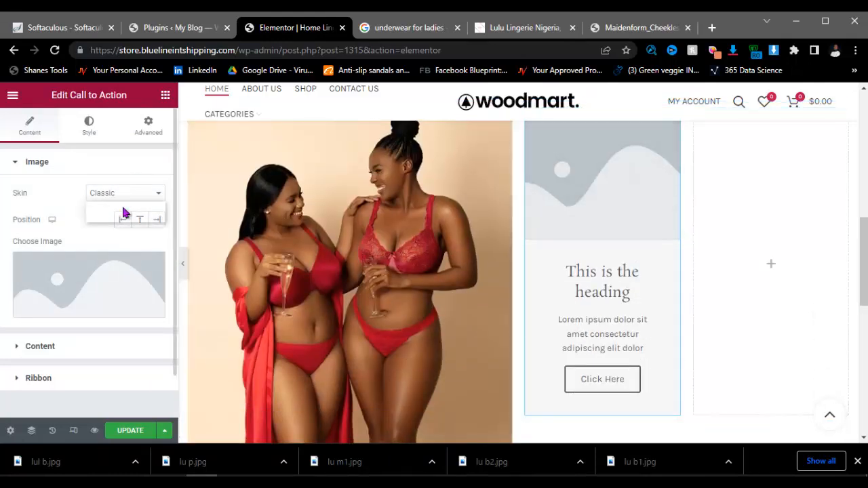
pyautogui.click(102, 216)
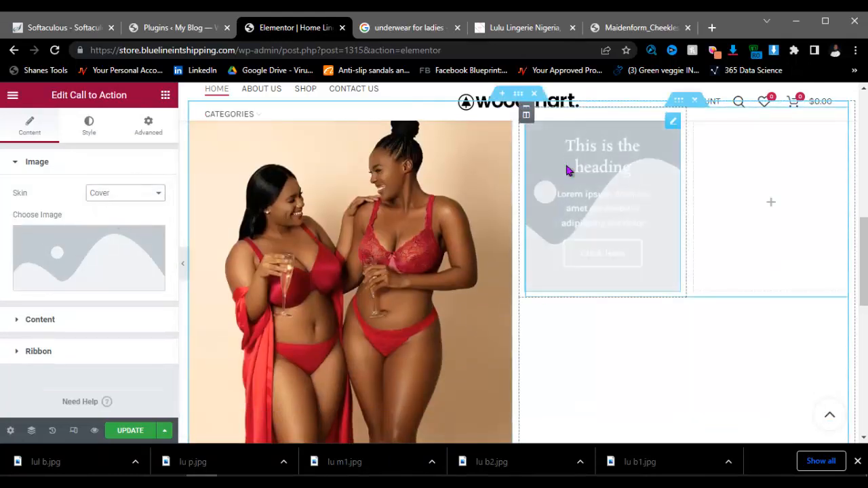
# Step: Copy the Call to Action card into the inner section's empty right column
pyautogui.rightClick(600, 202)
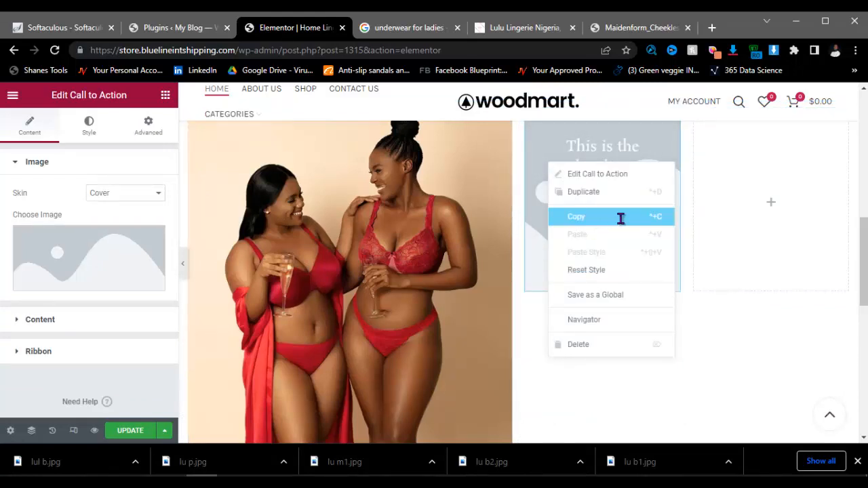
pyautogui.click(615, 216)
pyautogui.rightClick(754, 177)
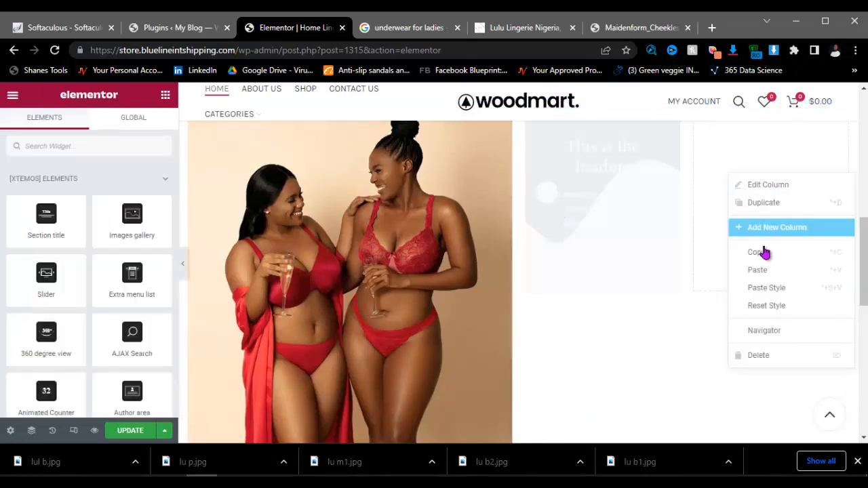
pyautogui.click(732, 270)
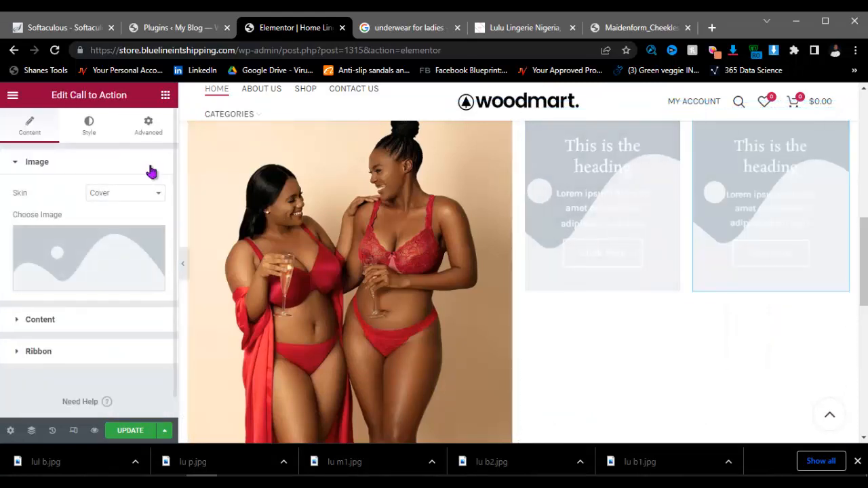
# Step: Add a second Inner Section below and paste the card into both of its columns
pyautogui.click(165, 95)
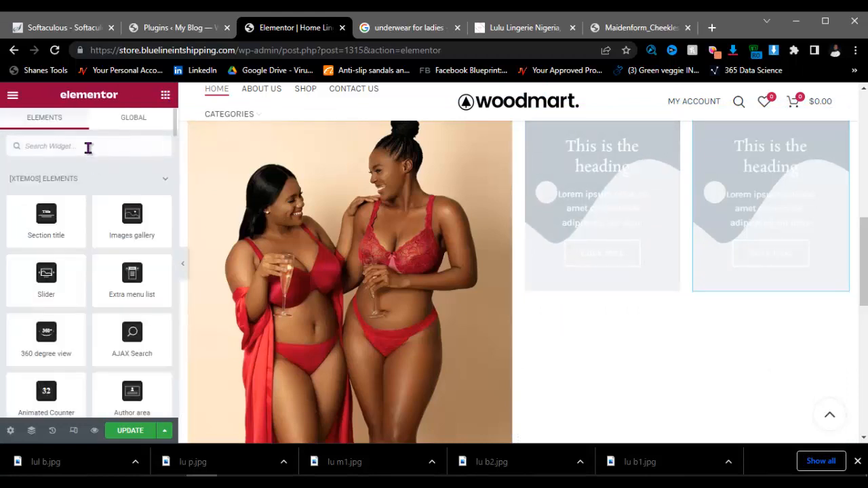
pyautogui.write('inn')
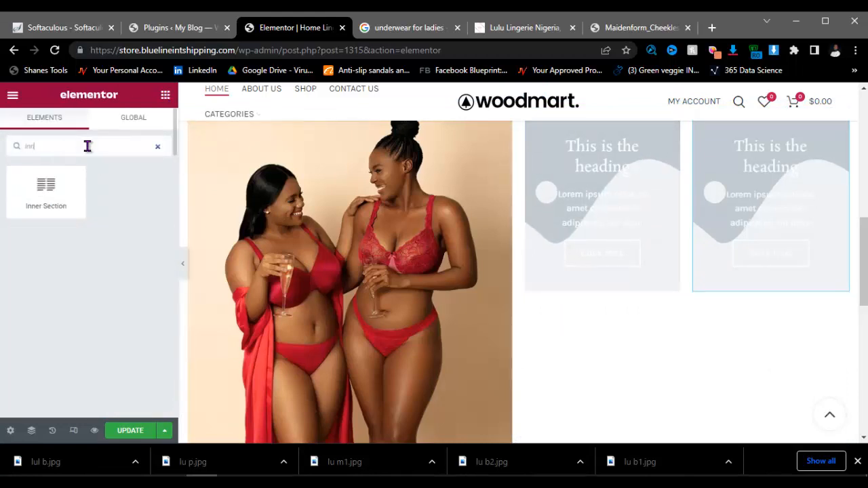
pyautogui.moveTo(42, 191); pyautogui.dragTo(684, 306)
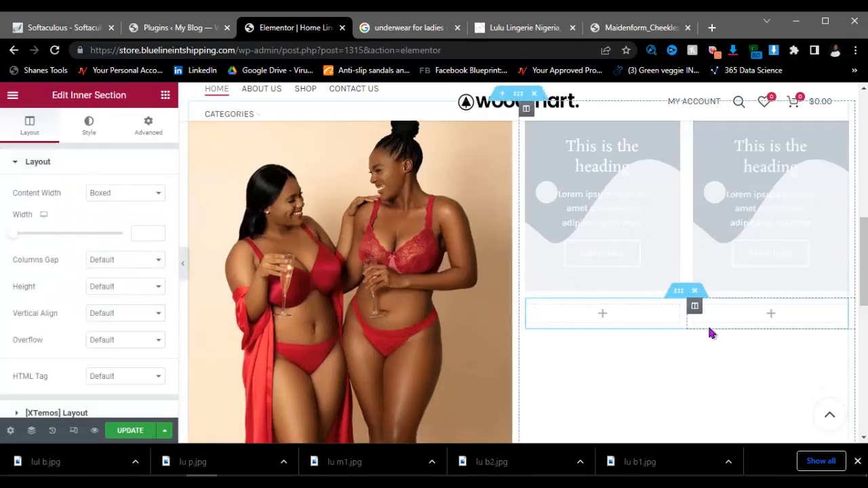
pyautogui.rightClick(634, 343)
pyautogui.hotkey('ctrl', 'v')
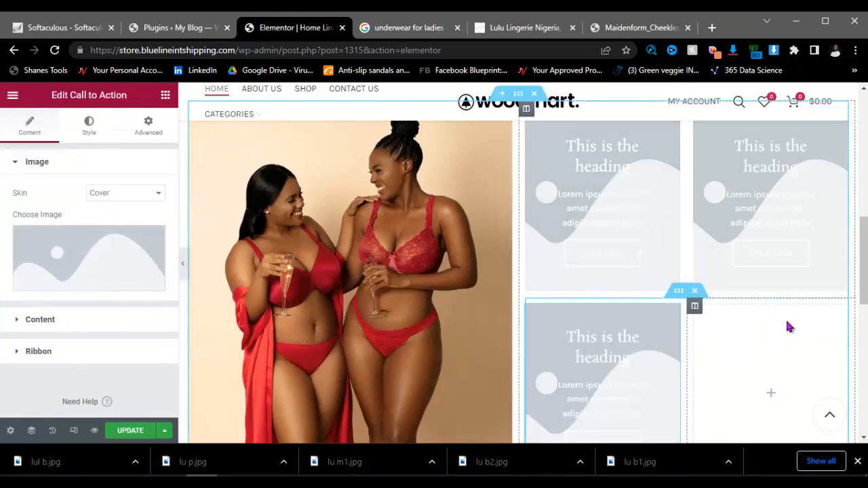
pyautogui.rightClick(788, 346)
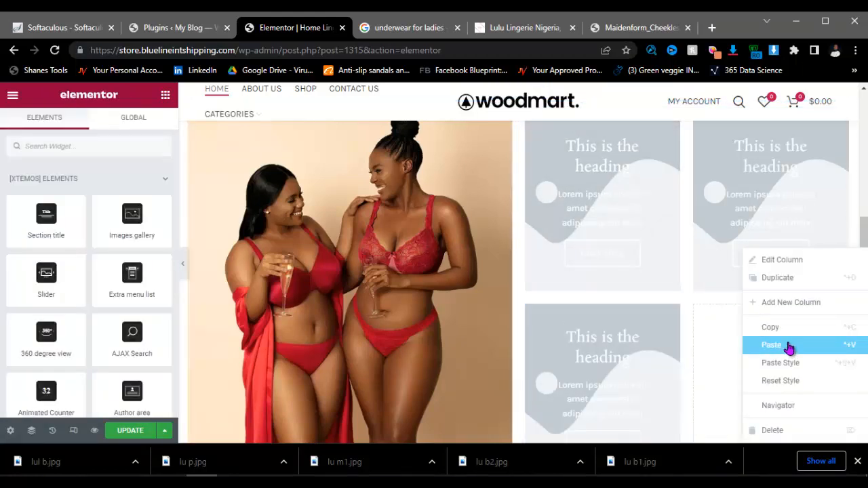
pyautogui.click(786, 347)
pyautogui.scroll(-3, 614, 269)
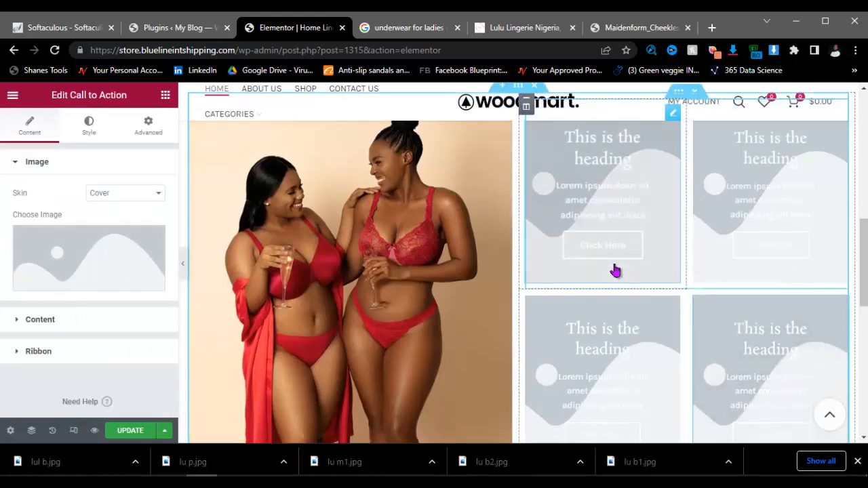
pyautogui.scroll(3, 678, 154)
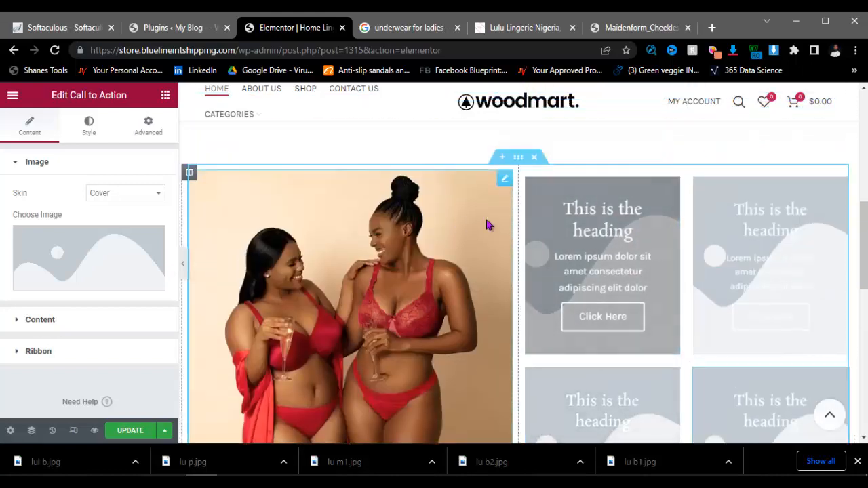
# Step: Set the top-left card's image to the lu-2.jpg shopping bags photo
pyautogui.click(508, 25)
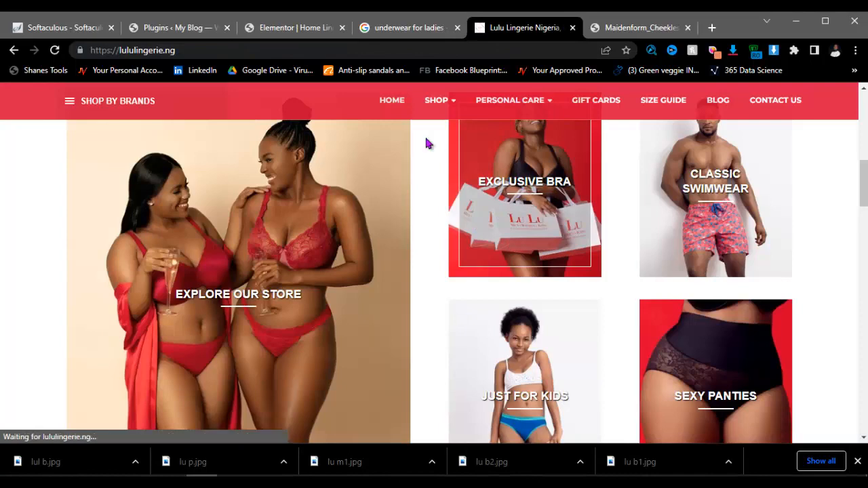
pyautogui.click(299, 27)
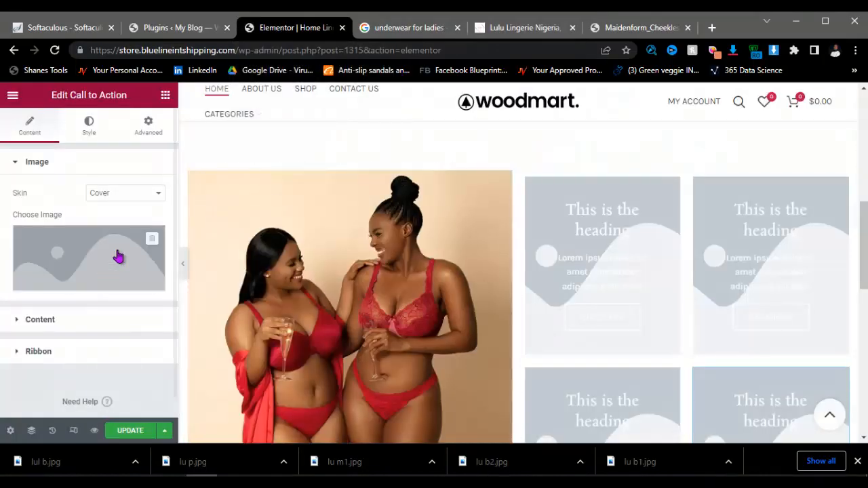
pyautogui.click(557, 229)
pyautogui.click(58, 284)
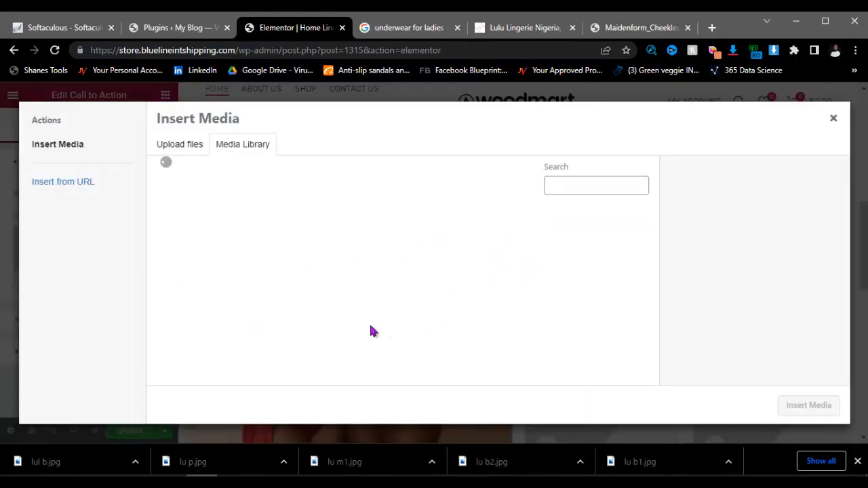
pyautogui.click(324, 271)
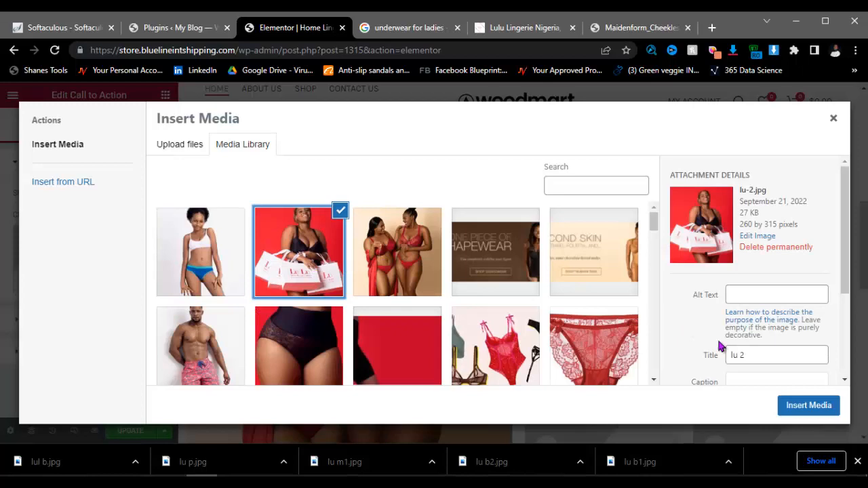
pyautogui.click(805, 404)
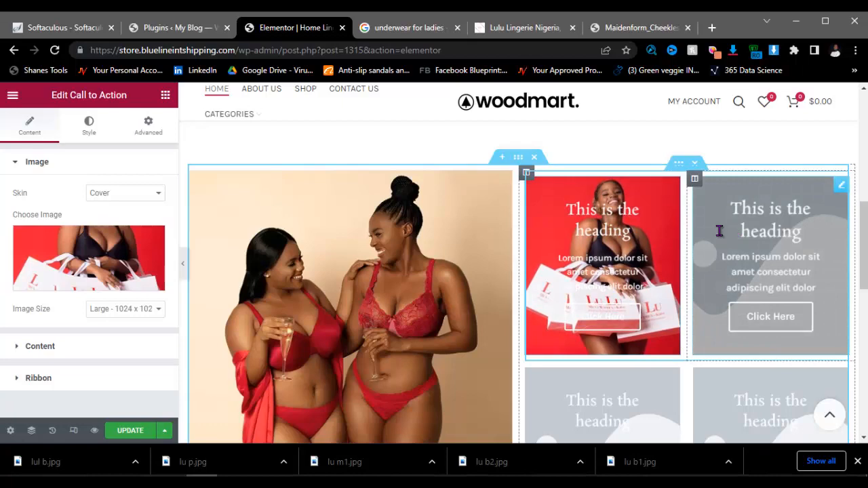
# Step: Set the top-right card's image to the lu-m1.jpg swimwear photo
pyautogui.click(719, 231)
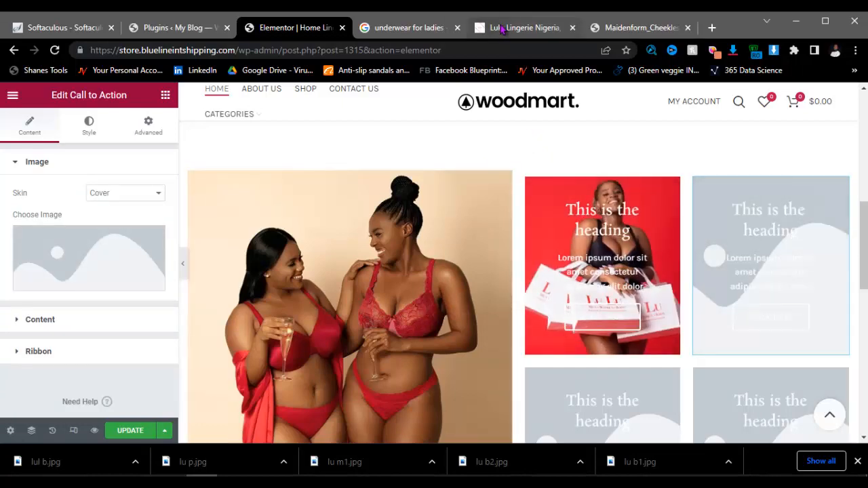
pyautogui.click(501, 29)
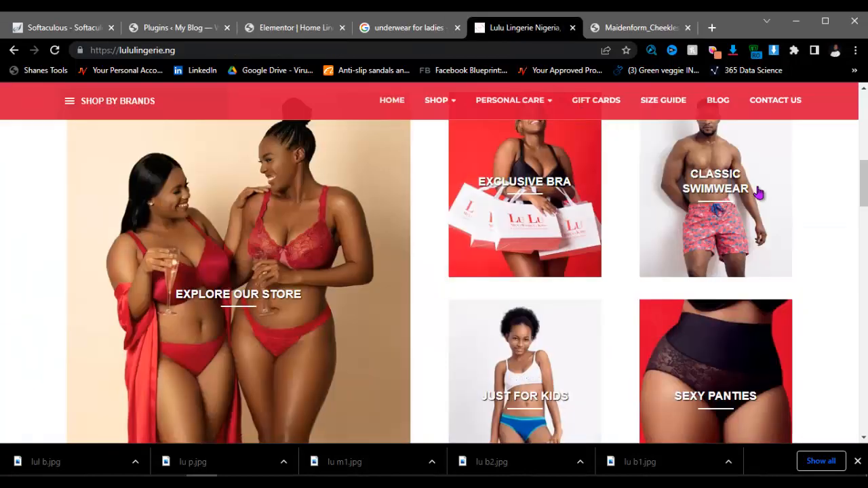
pyautogui.click(309, 29)
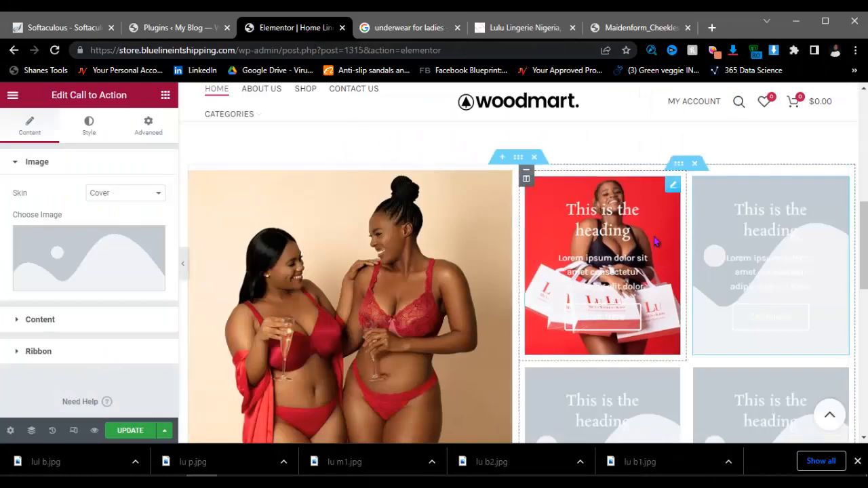
pyautogui.click(93, 283)
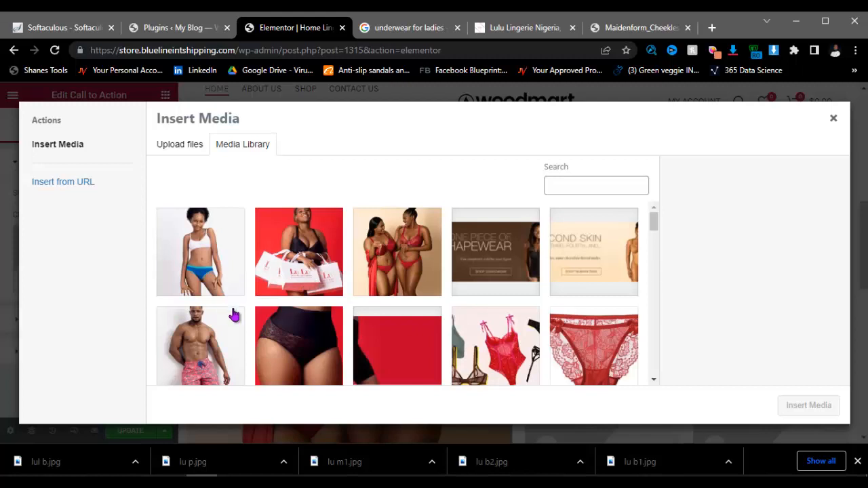
pyautogui.click(225, 352)
pyautogui.click(807, 409)
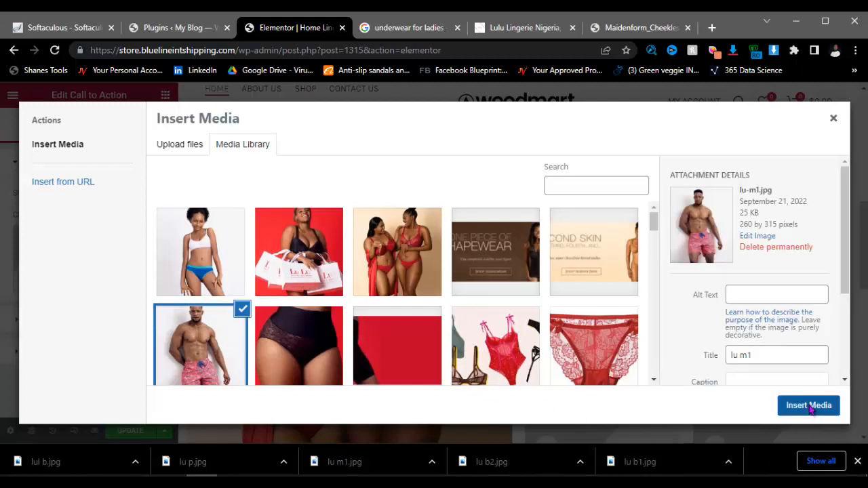
pyautogui.scroll(-1, 644, 341)
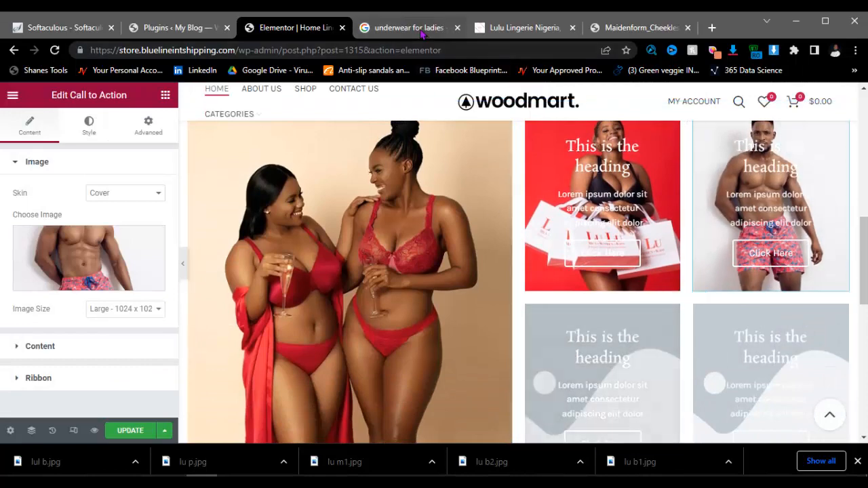
# Step: Set the lower-left card's image to the lu-1.jpg kids photo
pyautogui.click(524, 27)
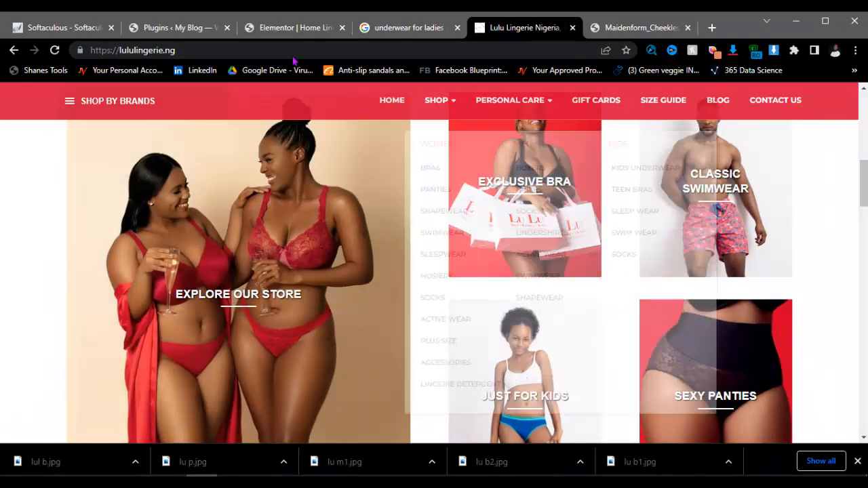
pyautogui.click(293, 27)
pyautogui.click(553, 353)
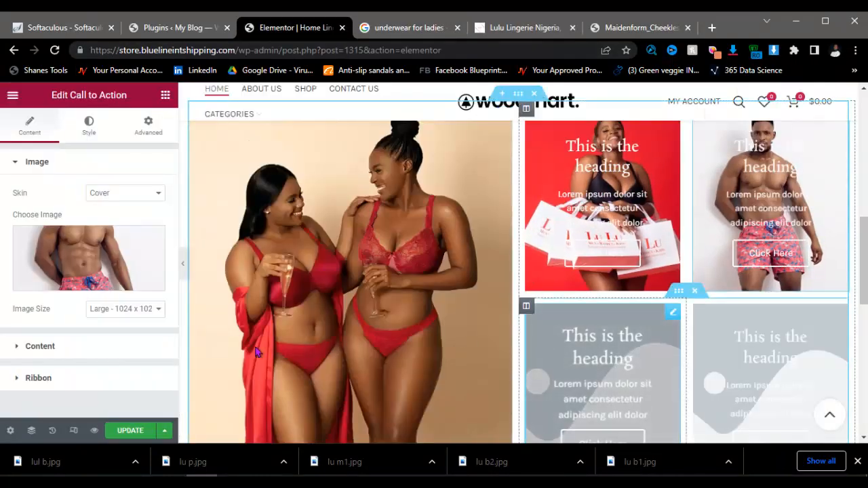
pyautogui.click(93, 285)
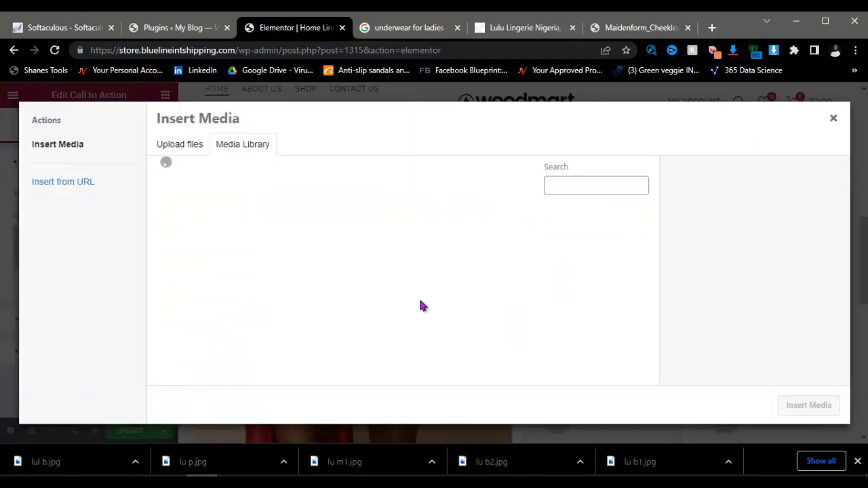
pyautogui.click(230, 251)
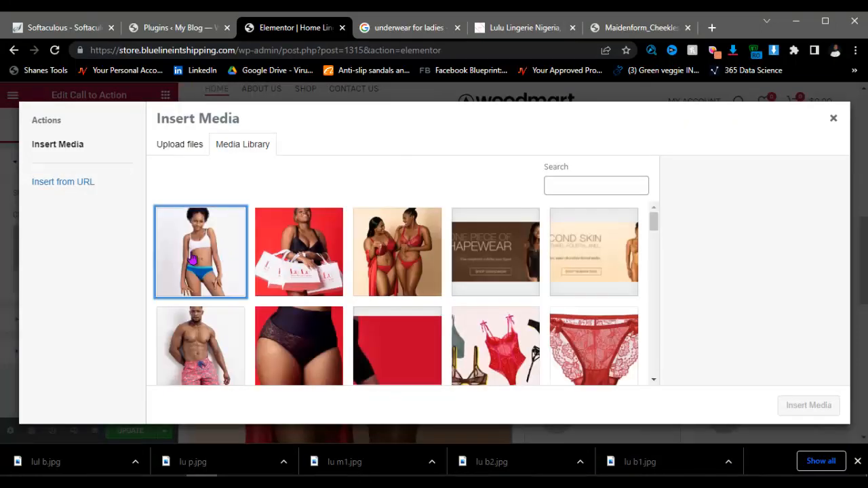
pyautogui.click(797, 409)
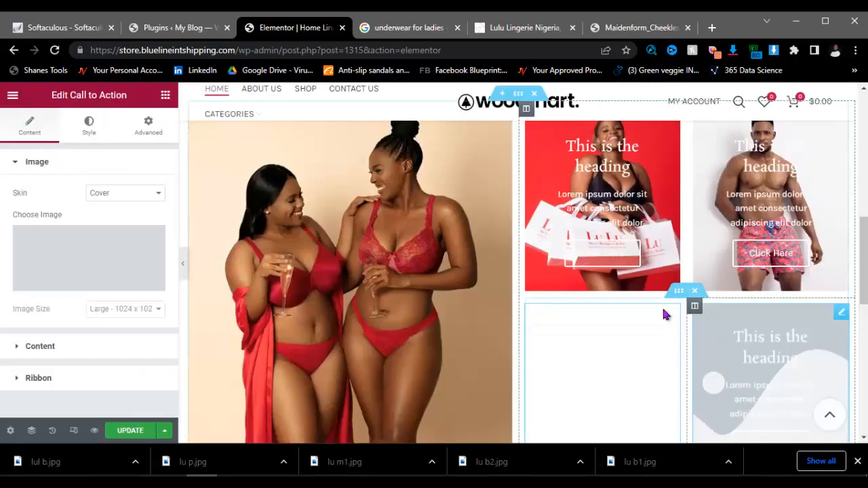
pyautogui.click(856, 461)
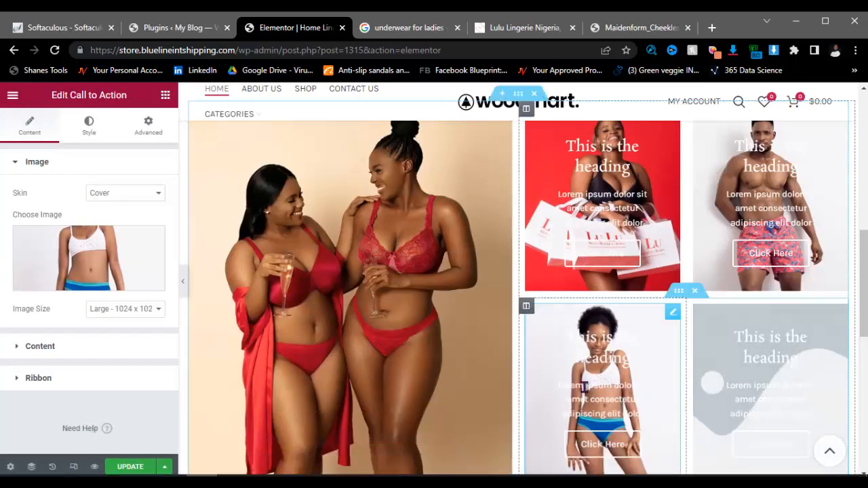
# Step: Set the lower-right card's image to the lu-p.jpg black panties photo
pyautogui.click(720, 340)
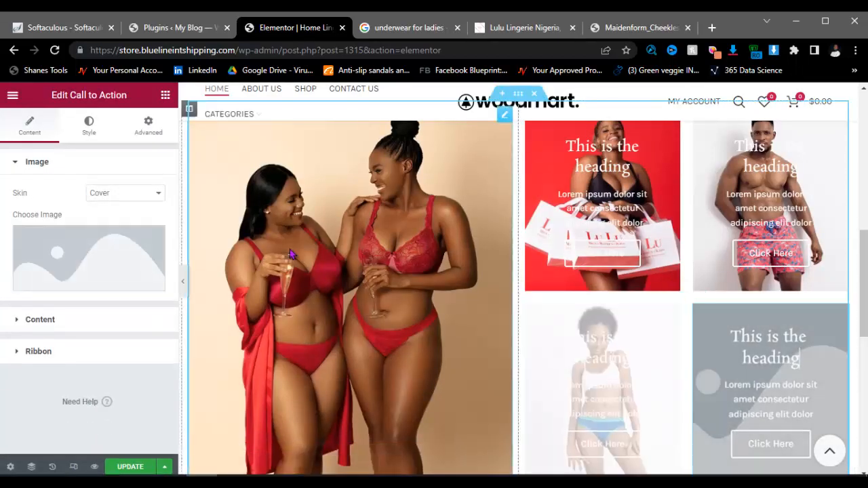
pyautogui.scroll(-1, 502, 306)
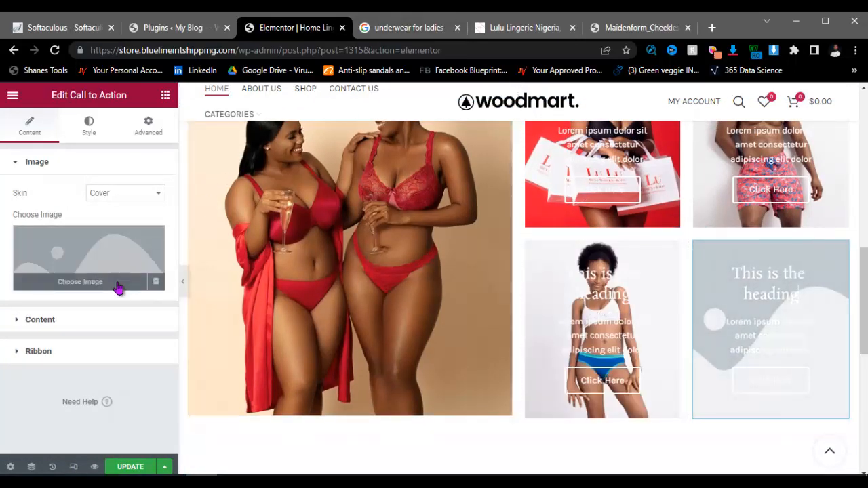
pyautogui.click(116, 285)
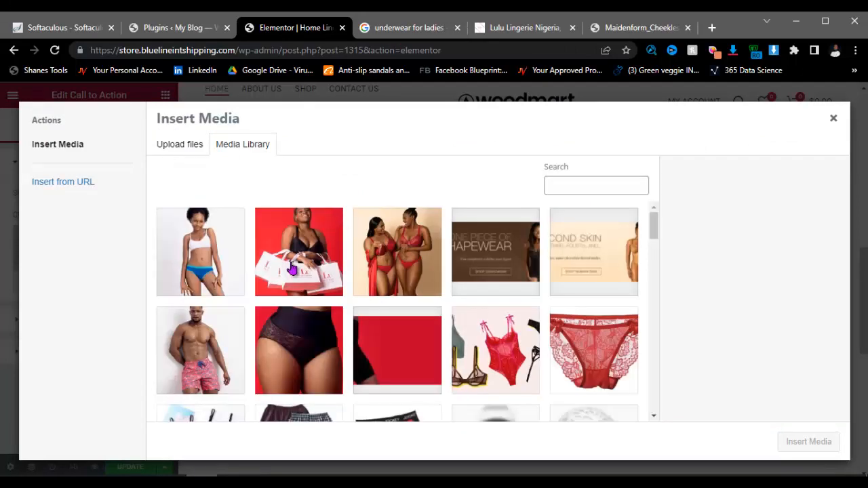
pyautogui.click(297, 351)
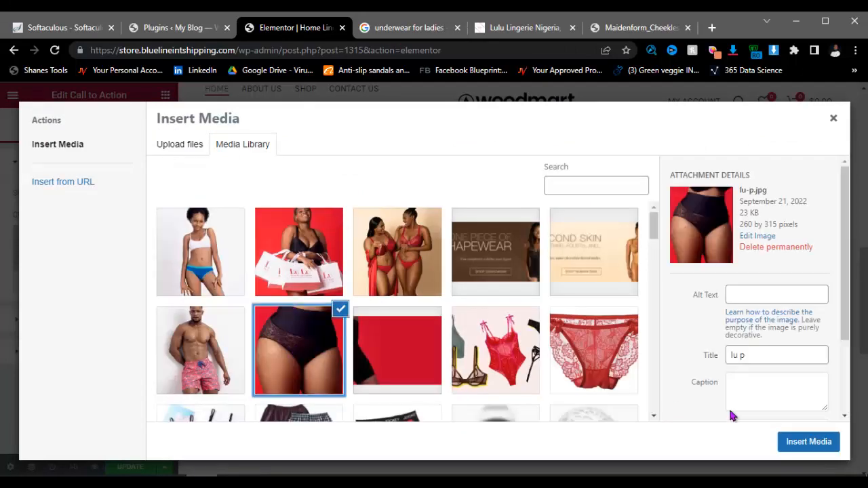
pyautogui.click(806, 444)
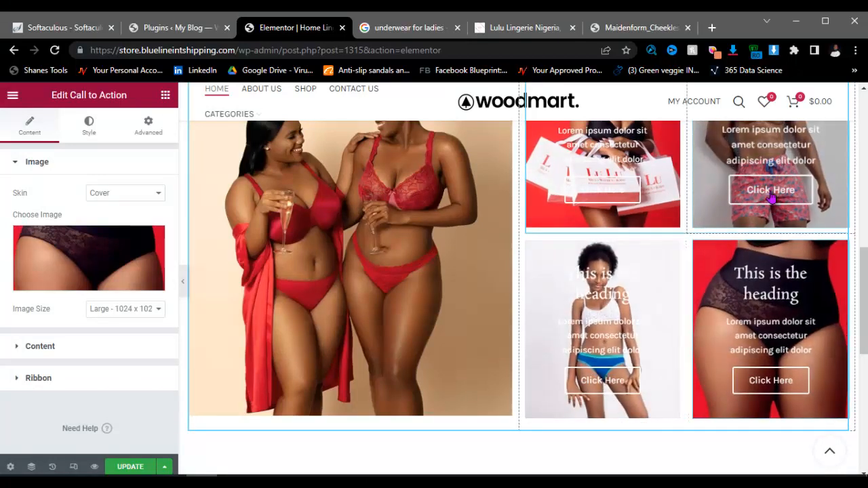
pyautogui.scroll(1, 605, 205)
pyautogui.click(605, 205)
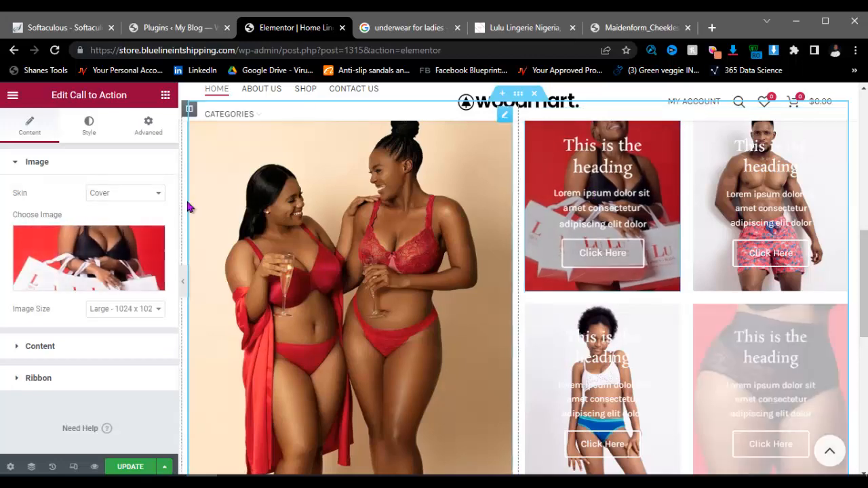
# Step: Clear the shopping-bags tile's placeholder title and description
pyautogui.click(102, 348)
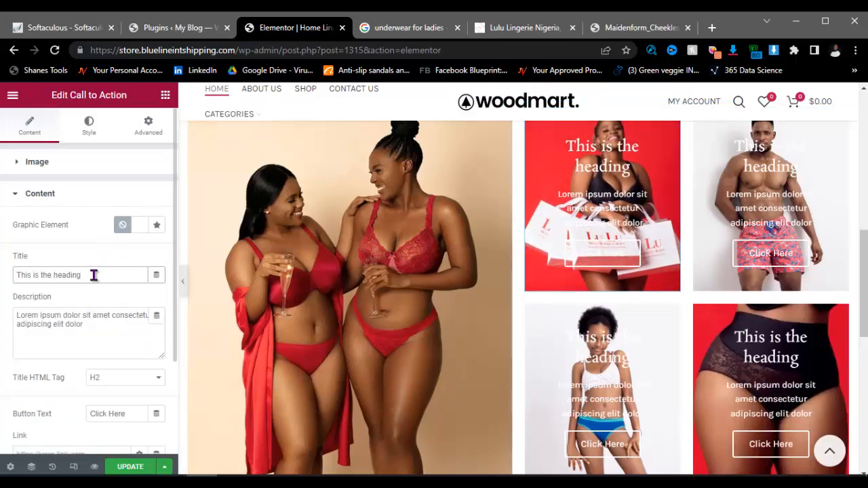
pyautogui.click(93, 327)
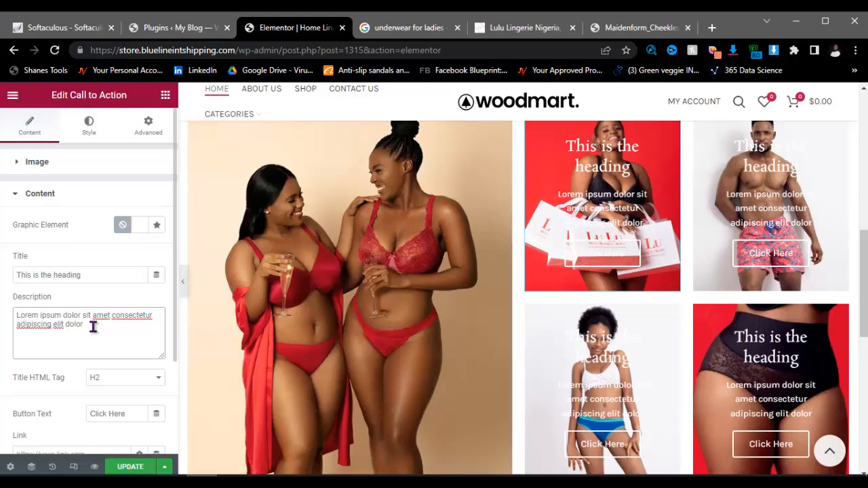
pyautogui.click(93, 279)
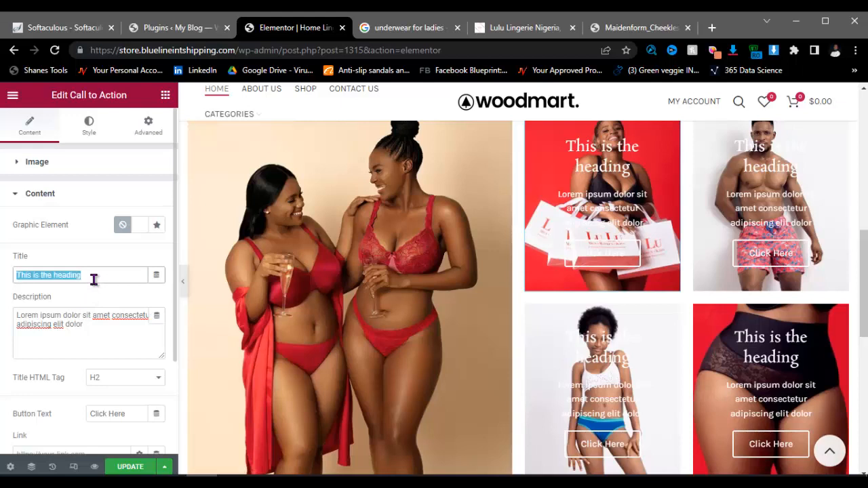
pyautogui.press('BackSpace')
pyautogui.click(74, 327)
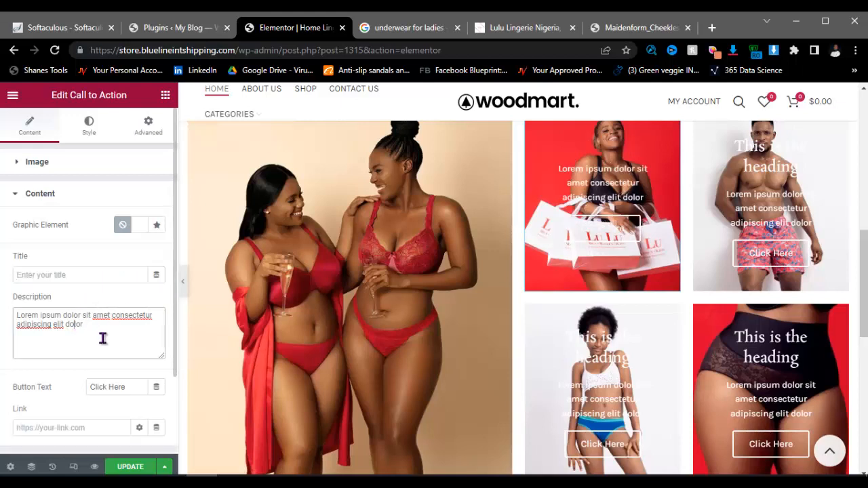
pyautogui.tripleClick(105, 326)
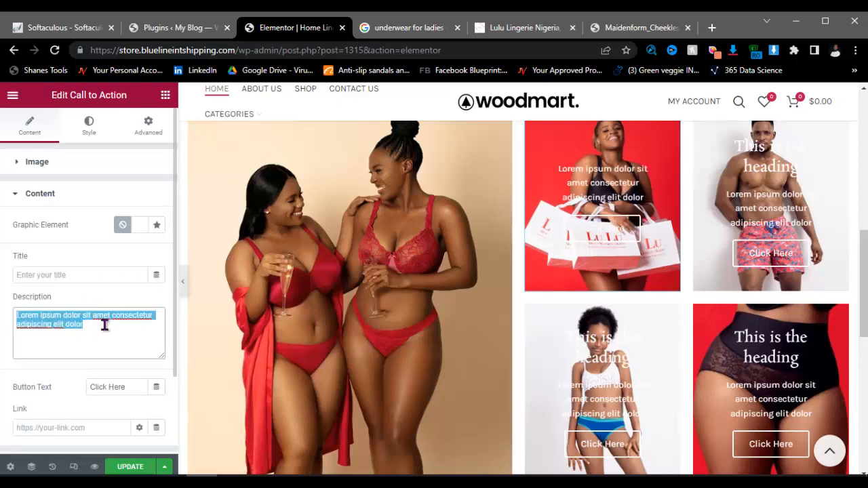
pyautogui.press('BackSpace')
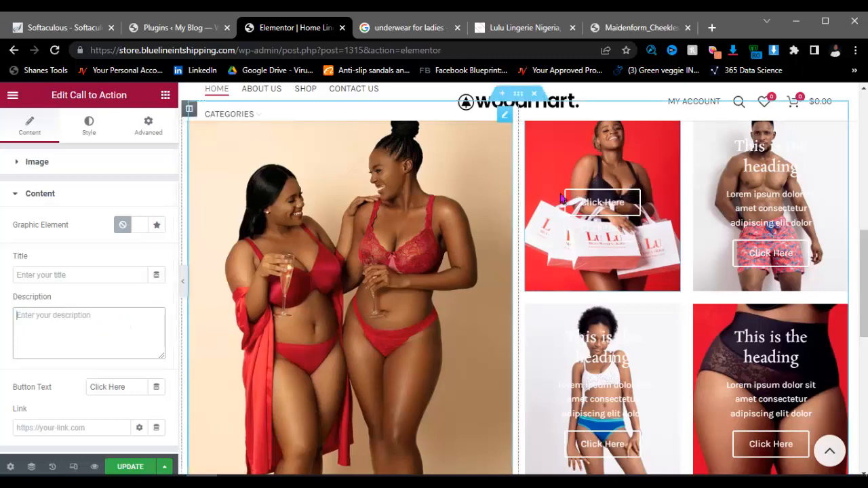
# Step: Clear the swimwear tile's placeholder title and description
pyautogui.click(788, 216)
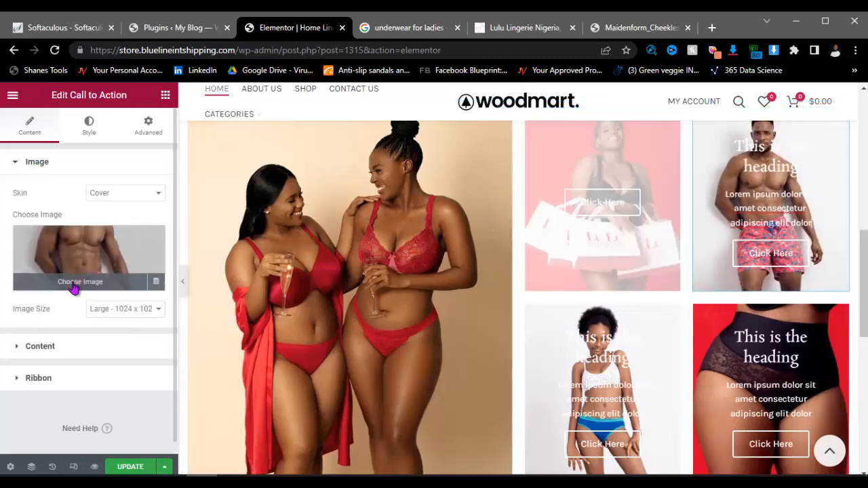
pyautogui.click(69, 347)
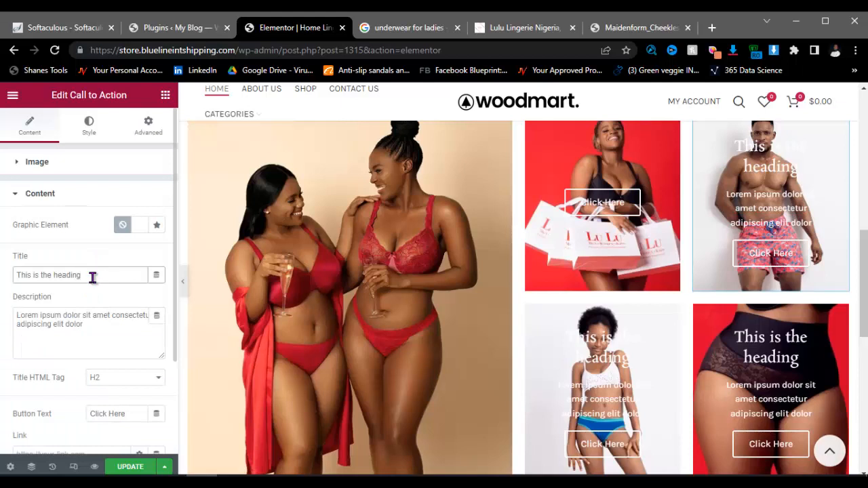
pyautogui.press('BackSpace')
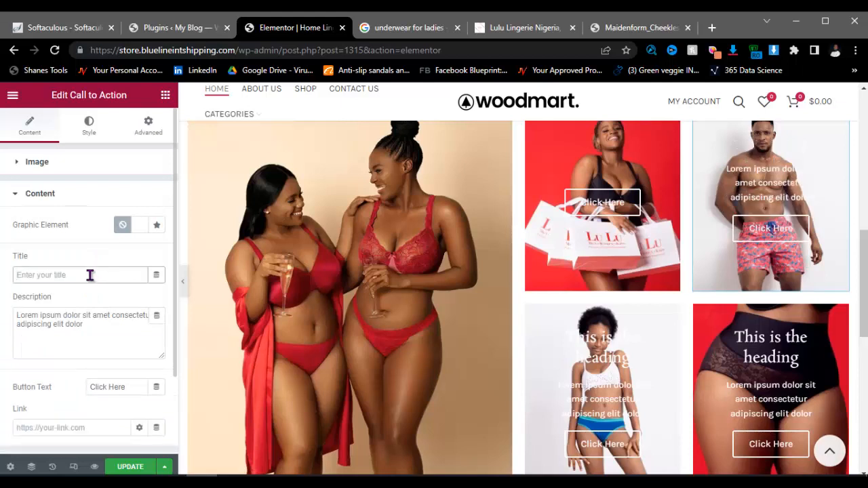
pyautogui.click(93, 329)
pyautogui.hotkey('ctrl', 'a')
pyautogui.press('BackSpace')
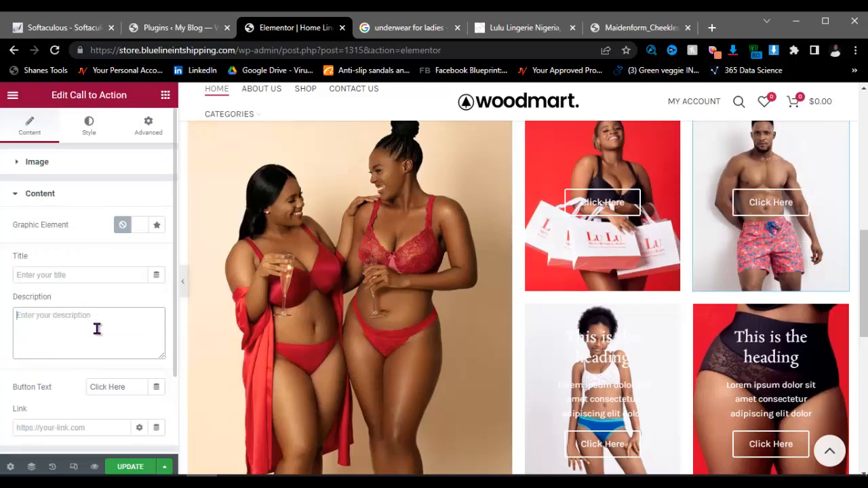
# Step: Clear the kids tile's placeholder title and description
pyautogui.click(649, 417)
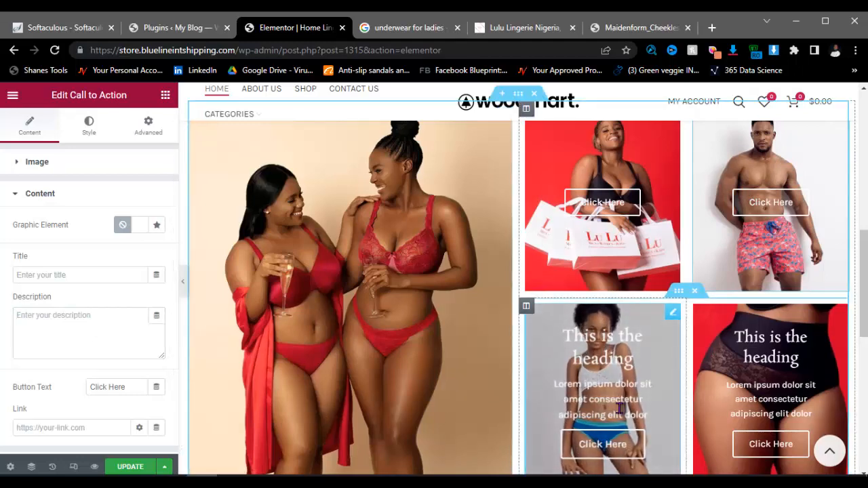
pyautogui.click(91, 345)
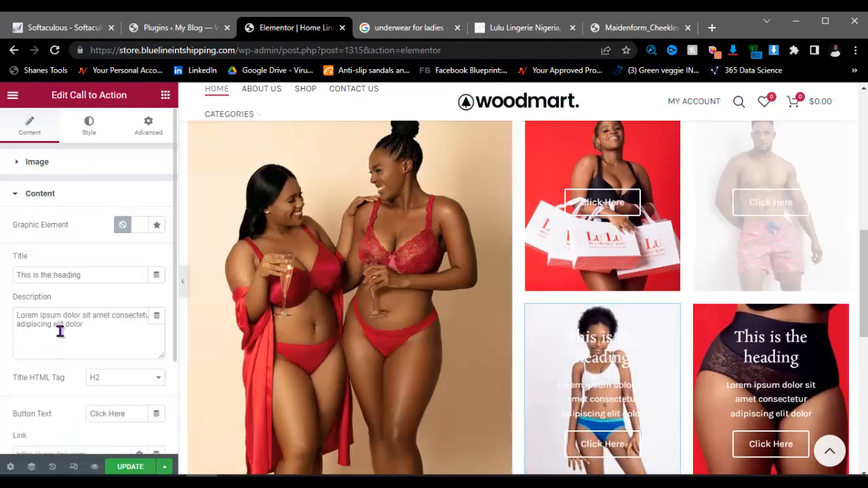
pyautogui.click(87, 279)
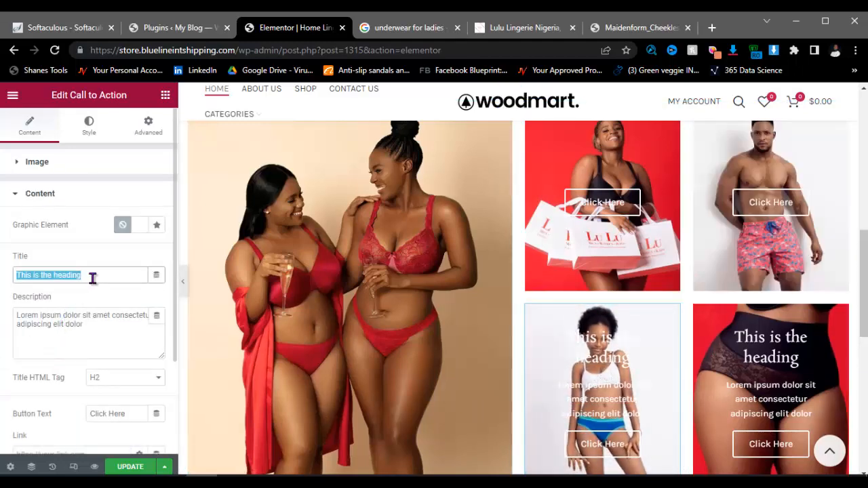
pyautogui.press('BackSpace')
pyautogui.click(128, 332)
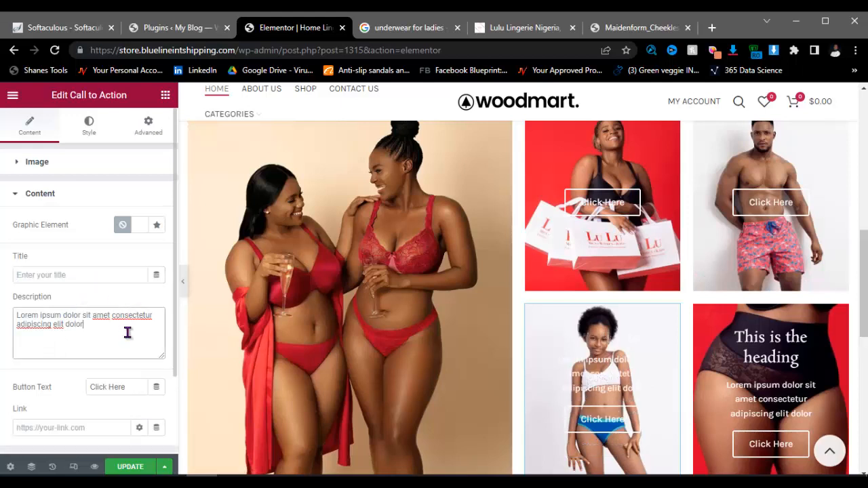
pyautogui.hotkey('ctrl', 'a')
pyautogui.press('BackSpace')
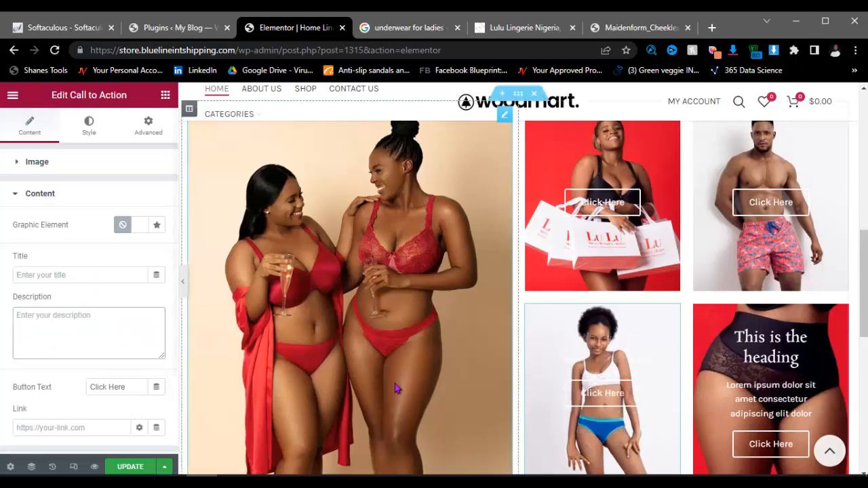
# Step: Clear the panties tile's placeholder title and description
pyautogui.click(705, 377)
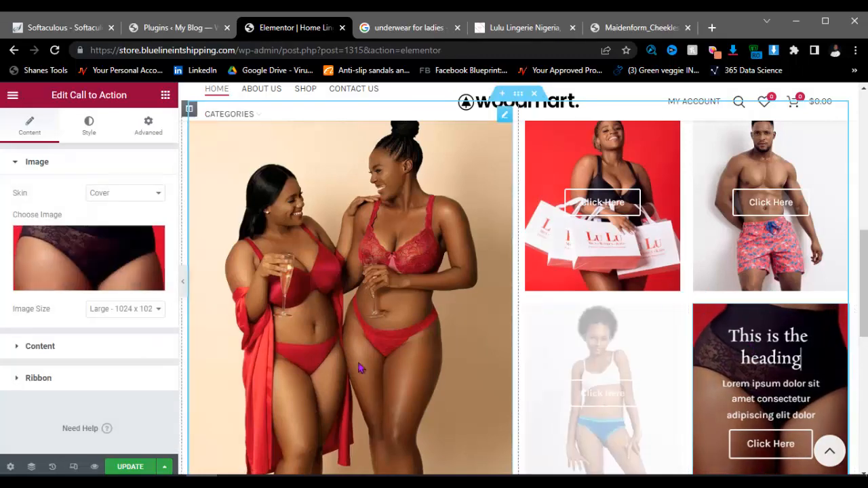
pyautogui.click(91, 282)
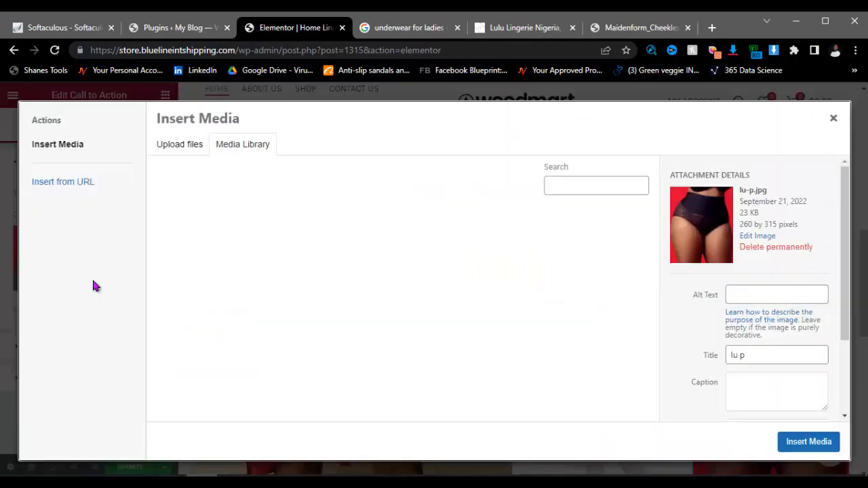
pyautogui.click(833, 120)
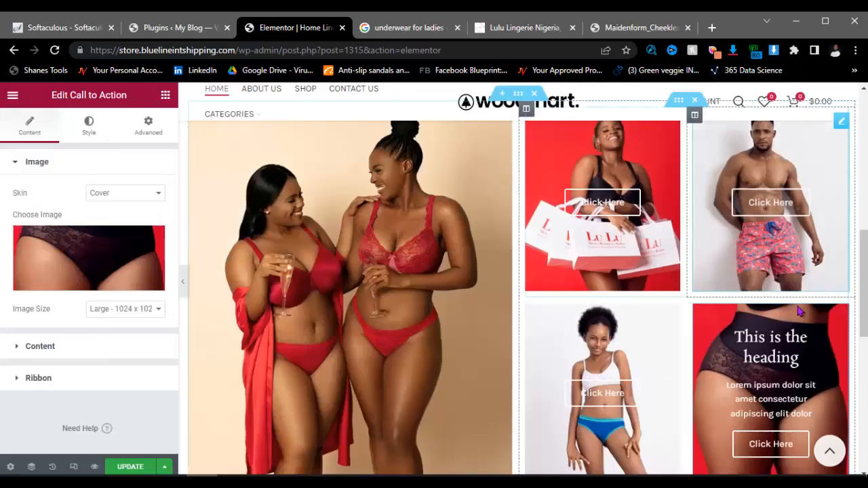
pyautogui.click(91, 350)
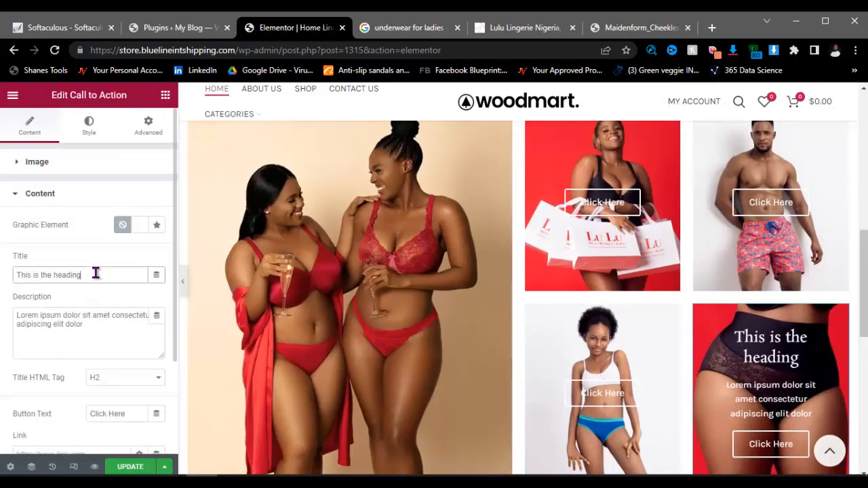
pyautogui.press('BackSpace')
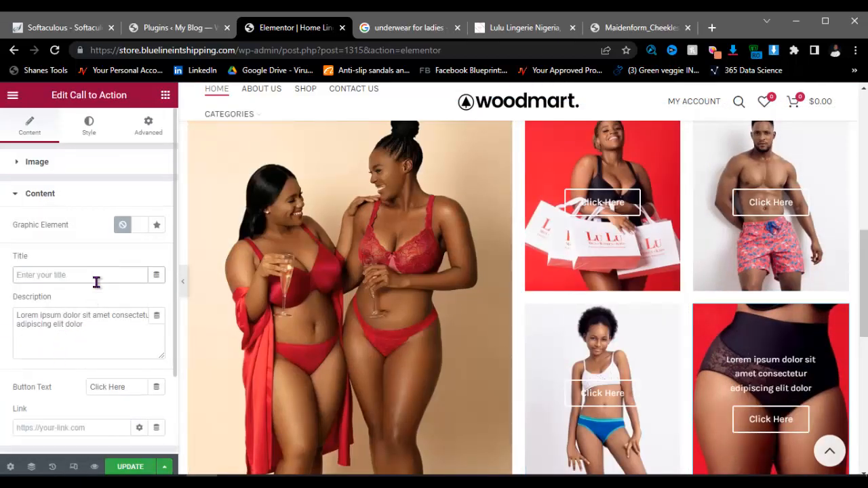
pyautogui.click(96, 329)
pyautogui.hotkey('ctrl', 'a')
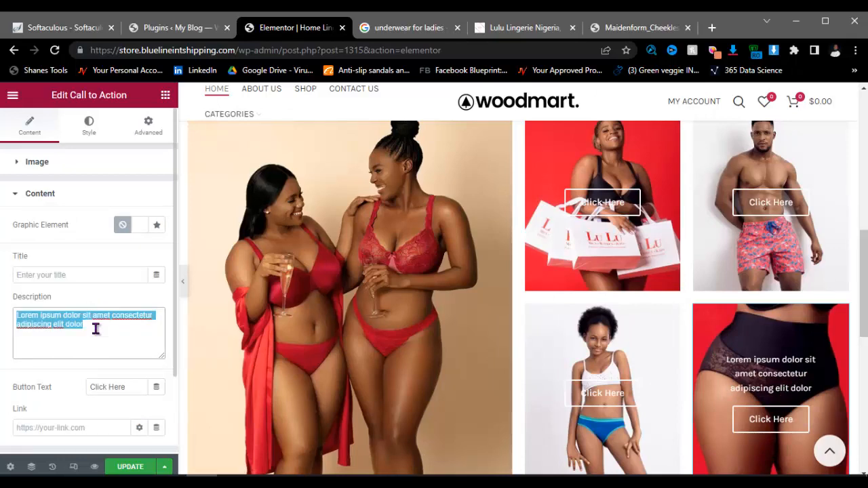
pyautogui.press('BackSpace')
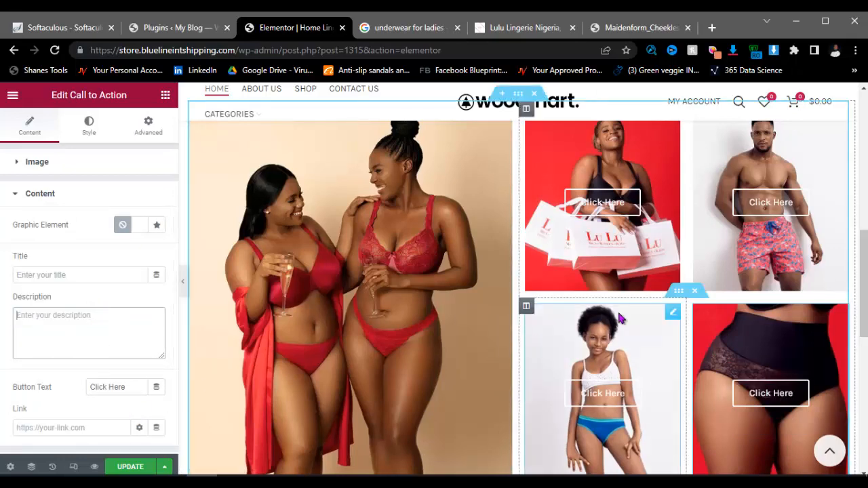
pyautogui.scroll(-5, 519, 299)
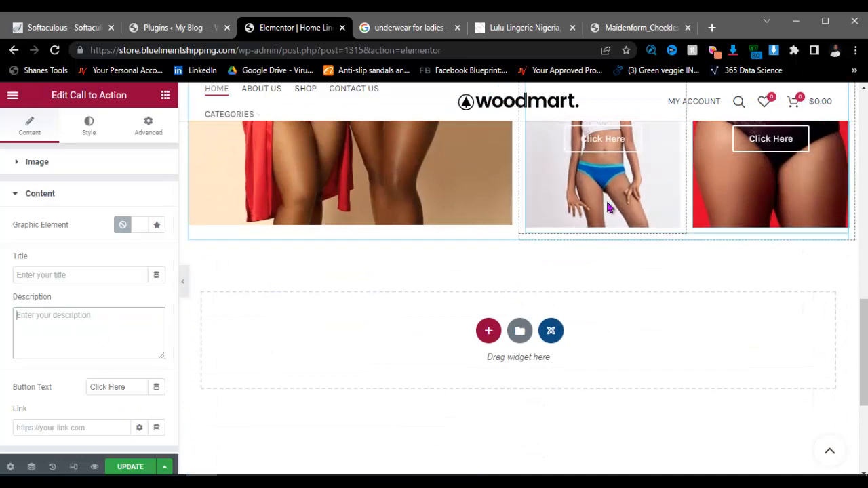
pyautogui.scroll(3, 605, 199)
pyautogui.scroll(4, 644, 229)
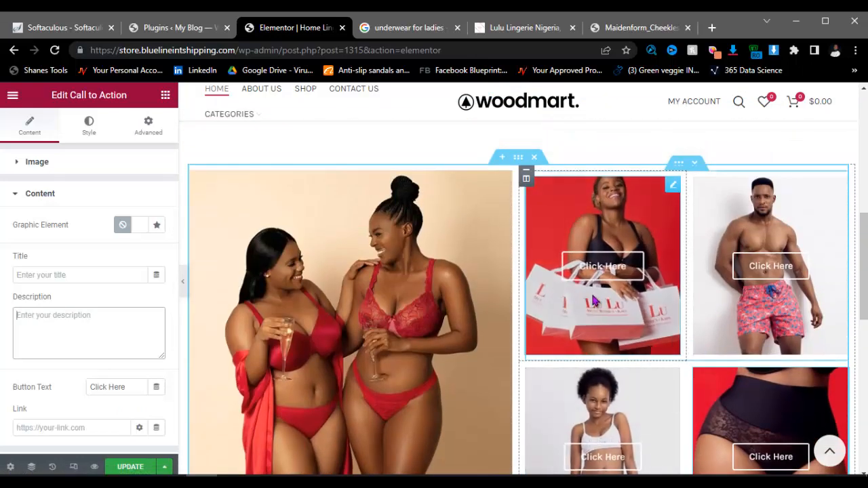
# Step: Change the shopping-bags tile's button text to EXCLUSIVE BRA
pyautogui.click(496, 27)
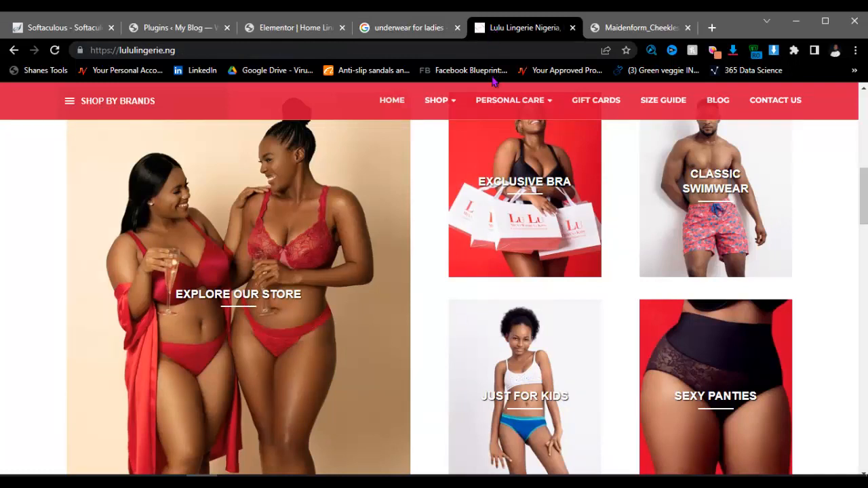
pyautogui.moveTo(497, 108)
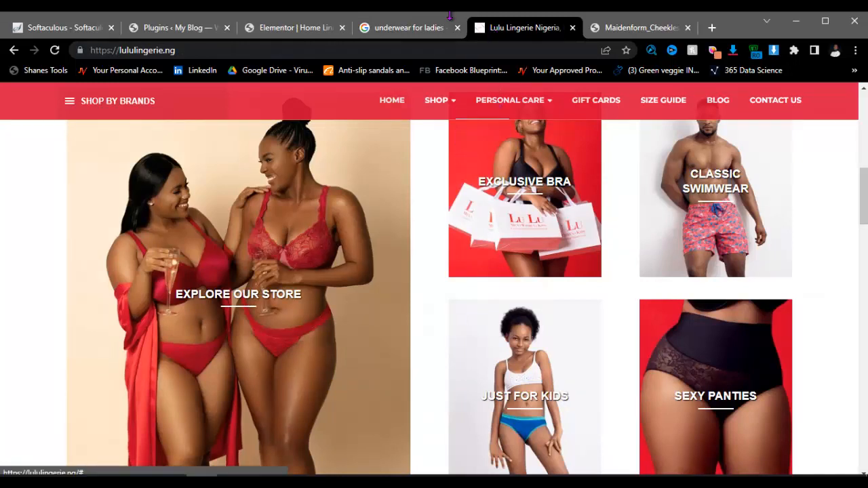
pyautogui.click(414, 28)
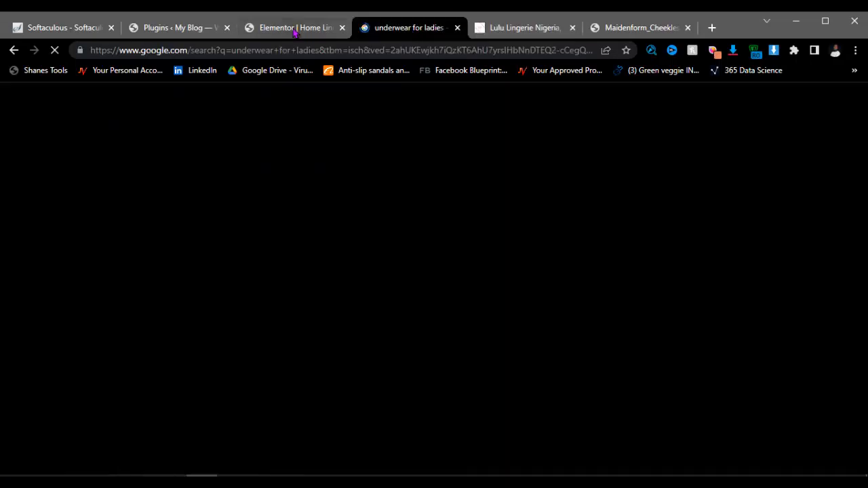
pyautogui.click(296, 28)
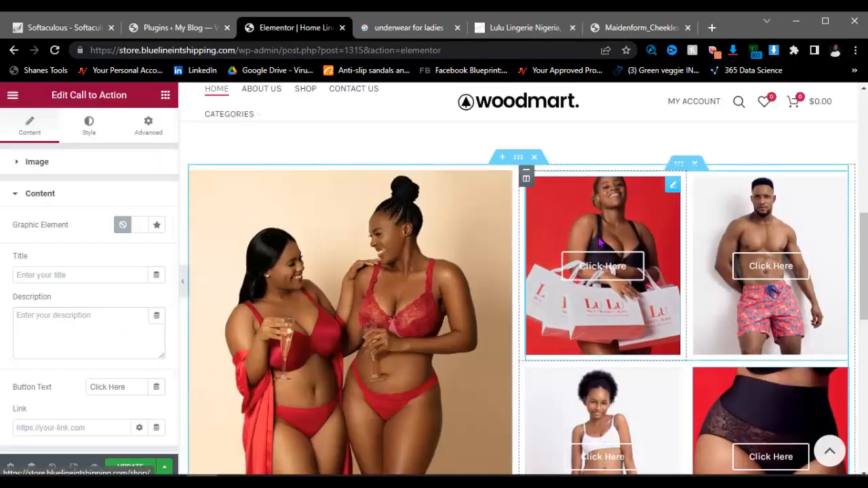
pyautogui.click(563, 328)
pyautogui.click(76, 347)
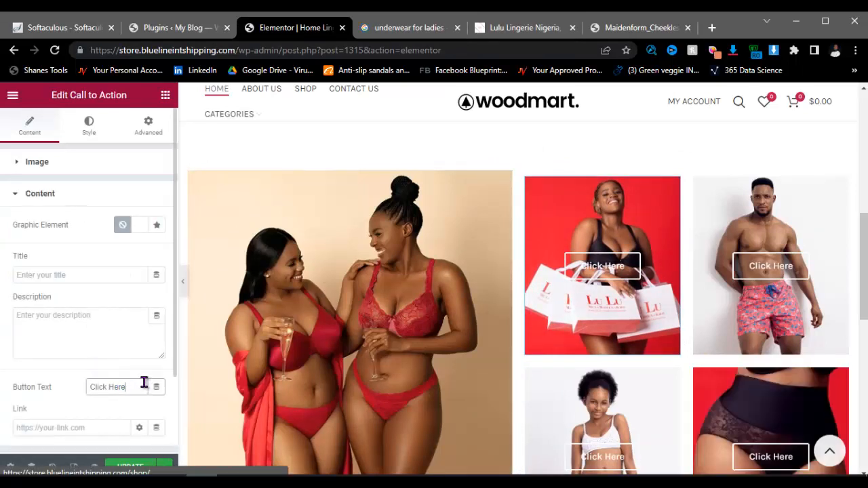
pyautogui.press('BackSpace')
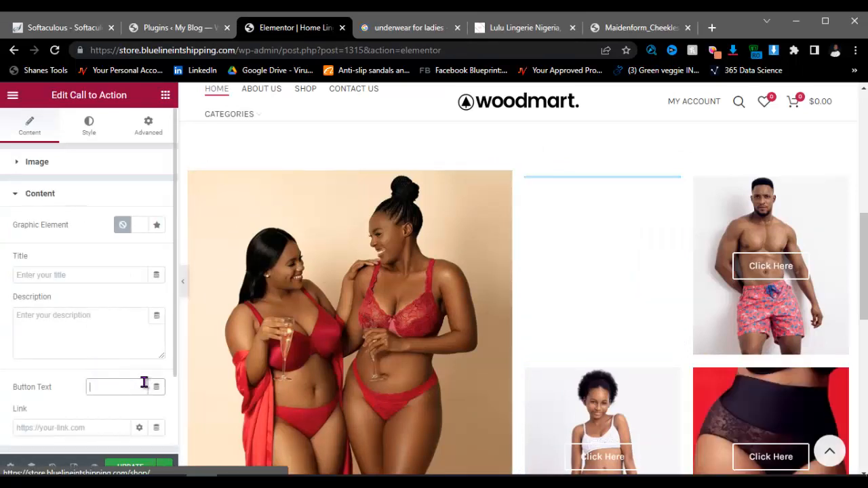
pyautogui.write('EXCLUSIVE')
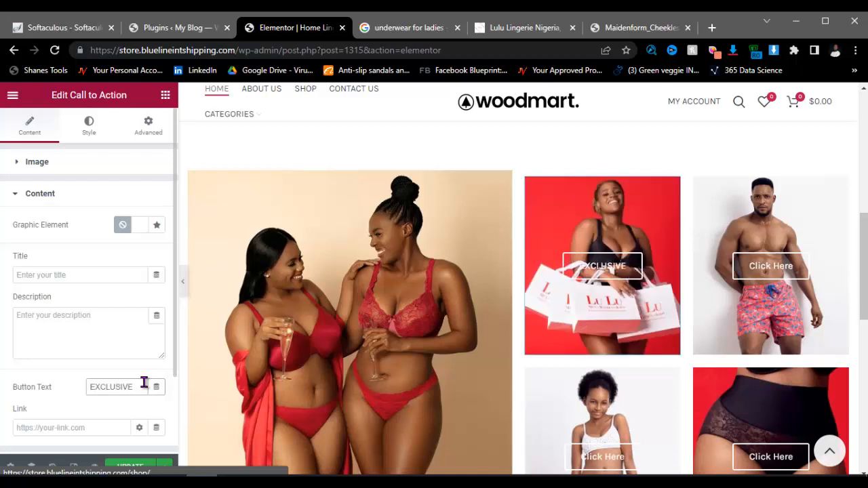
pyautogui.write(' BRA')
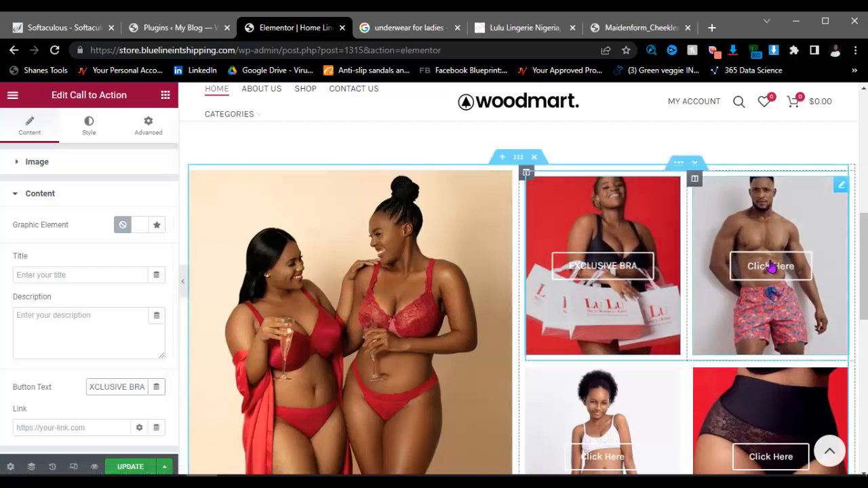
# Step: Update the page, then view Lulu Lingerie's LULU'S FAVOURITES section
pyautogui.scroll(-2, 699, 380)
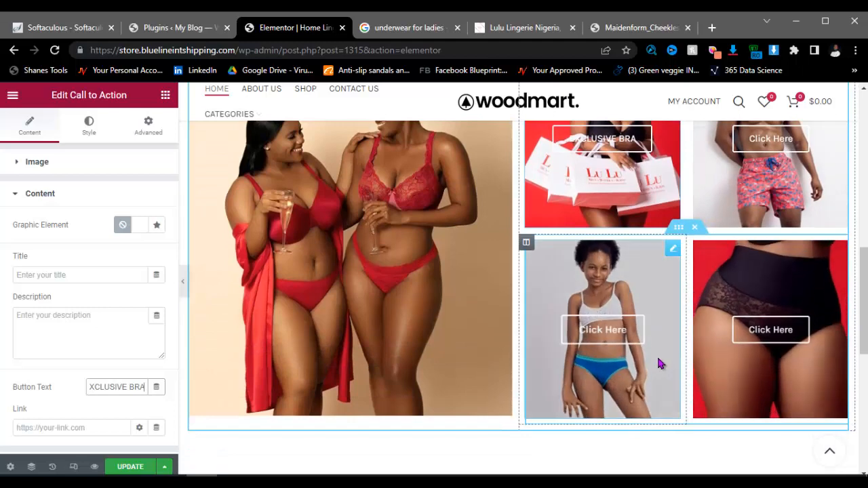
pyautogui.click(125, 466)
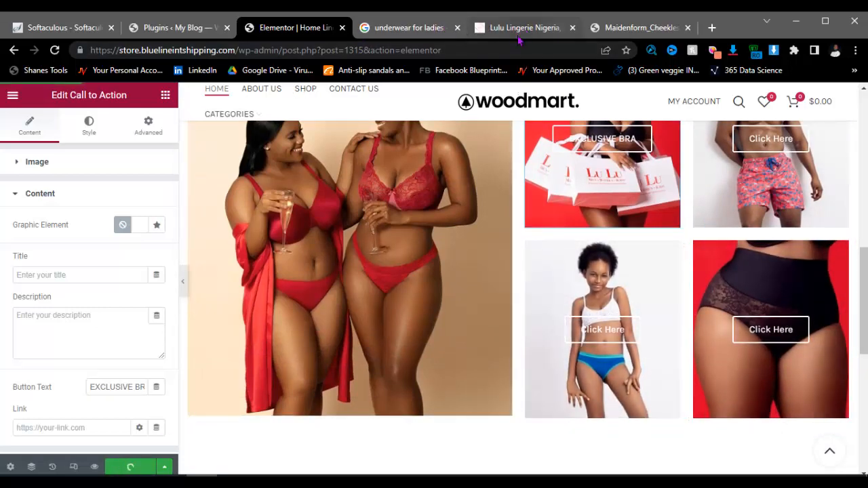
pyautogui.click(480, 31)
pyautogui.scroll(-5, 437, 342)
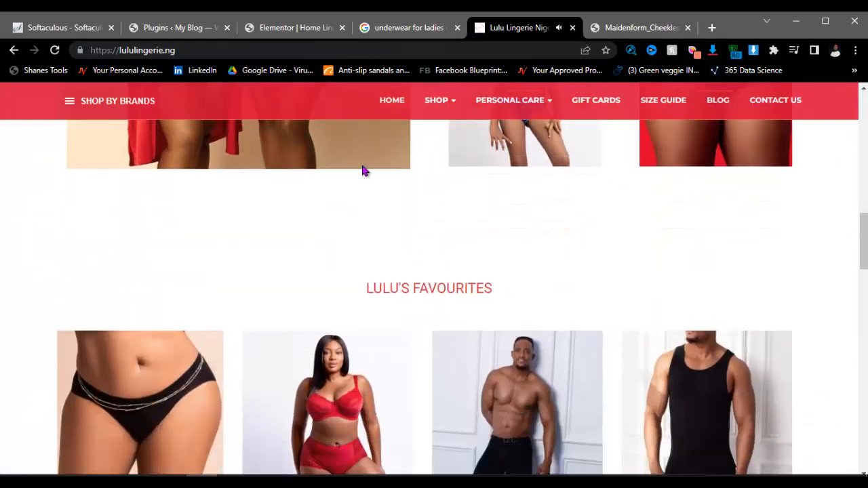
# Step: Add a single-column section below the grid containing a Heading widget
pyautogui.click(293, 27)
pyautogui.scroll(-3, 535, 339)
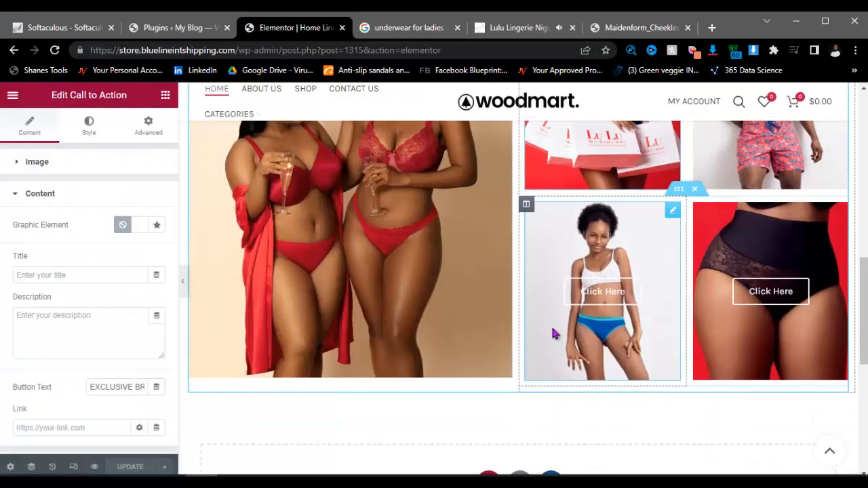
pyautogui.click(488, 395)
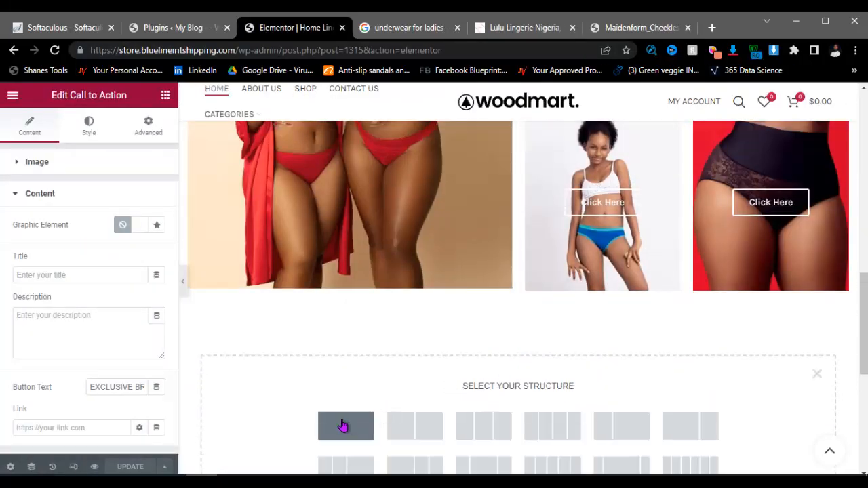
pyautogui.click(380, 414)
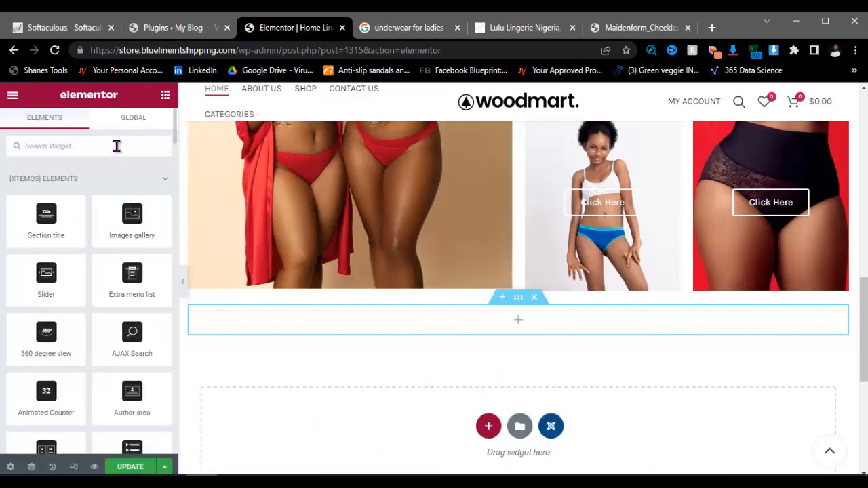
pyautogui.write('i')
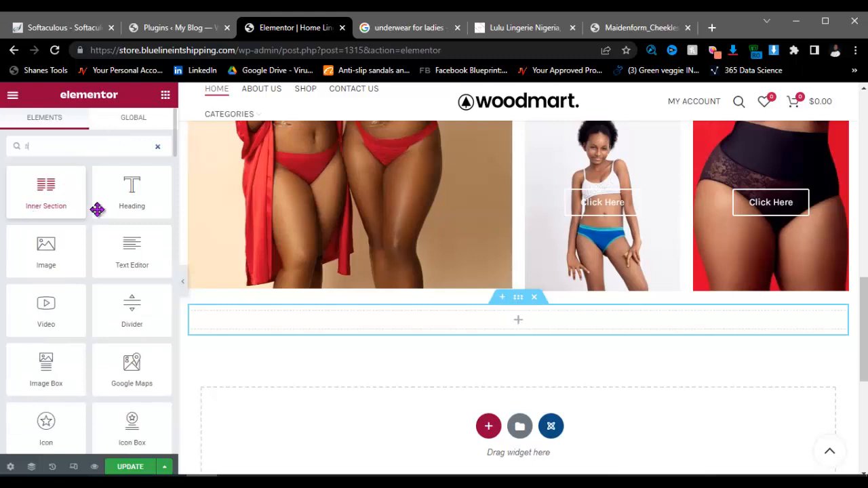
pyautogui.moveTo(132, 184); pyautogui.dragTo(465, 321)
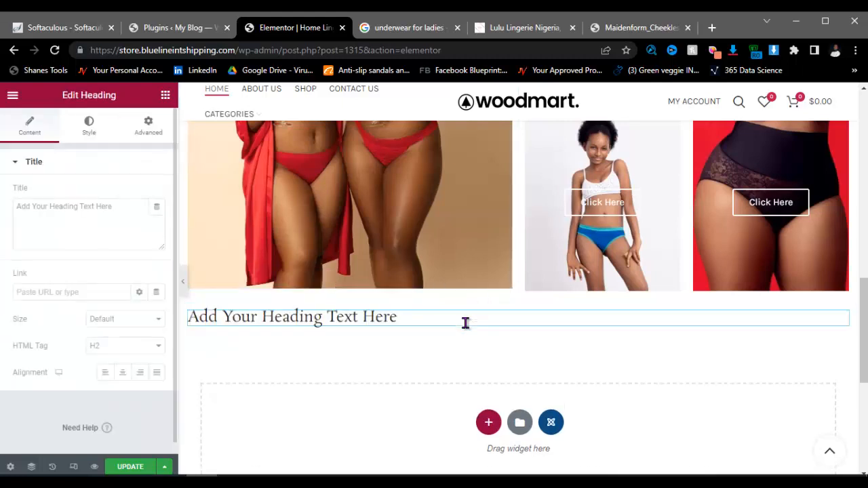
# Step: Set the heading title to LULU FAVORITES and center-align it
pyautogui.click(117, 206)
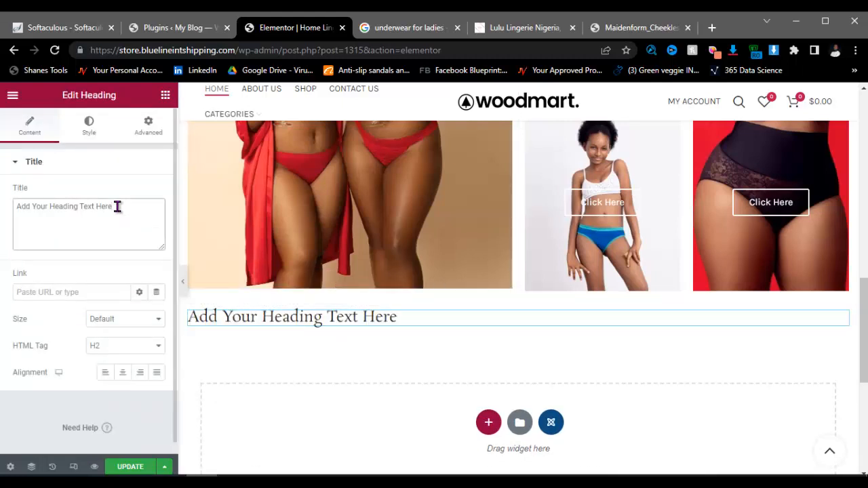
pyautogui.hotkey('ctrl', 'a')
pyautogui.press('BackSpace')
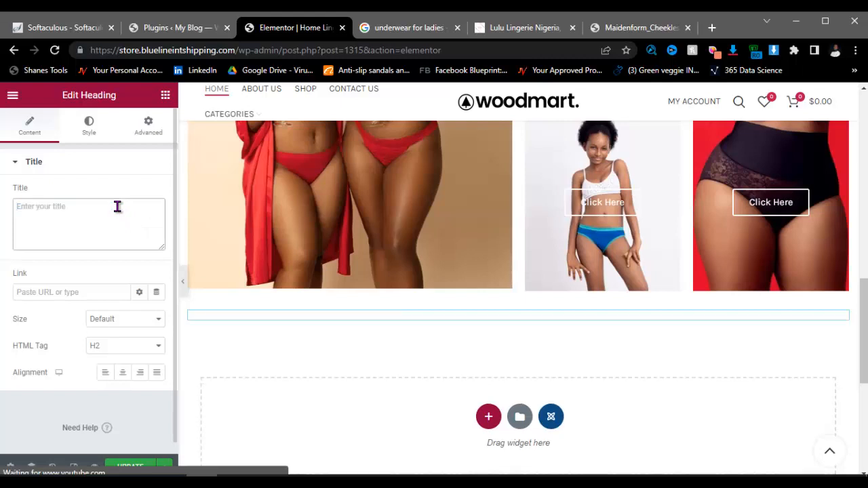
pyautogui.write('LULU FAVORITES')
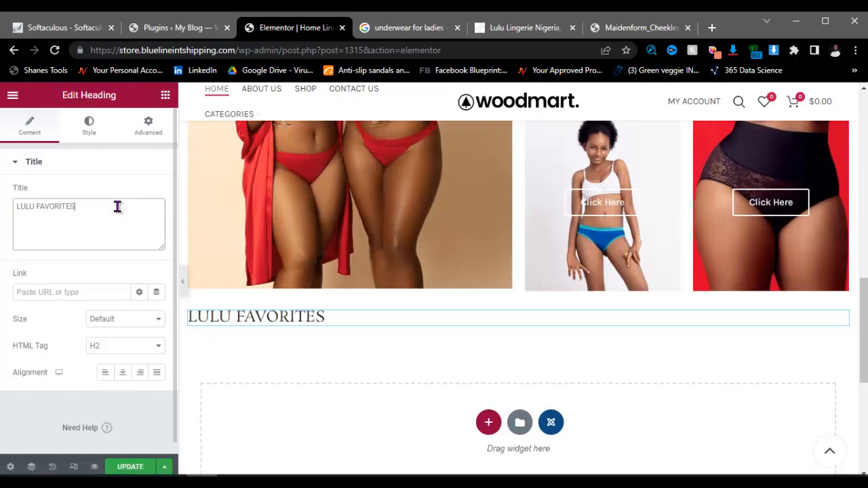
pyautogui.hotkey('ctrl', 'a')
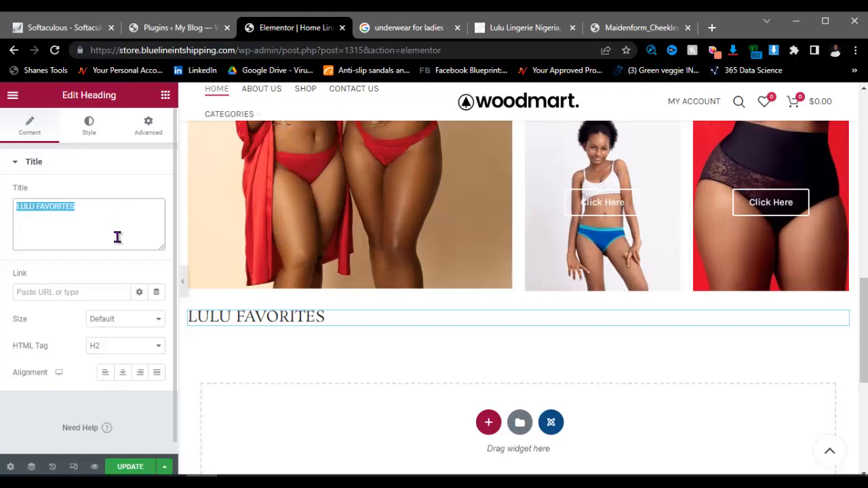
pyautogui.click(122, 375)
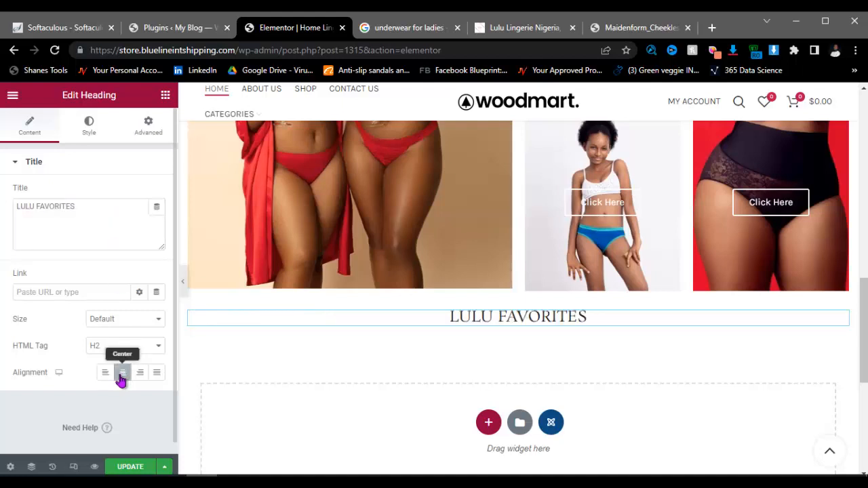
# Step: Style the LULU FAVORITES heading with red (#ED0D0D) text, 30 px size and weight 600
pyautogui.click(89, 134)
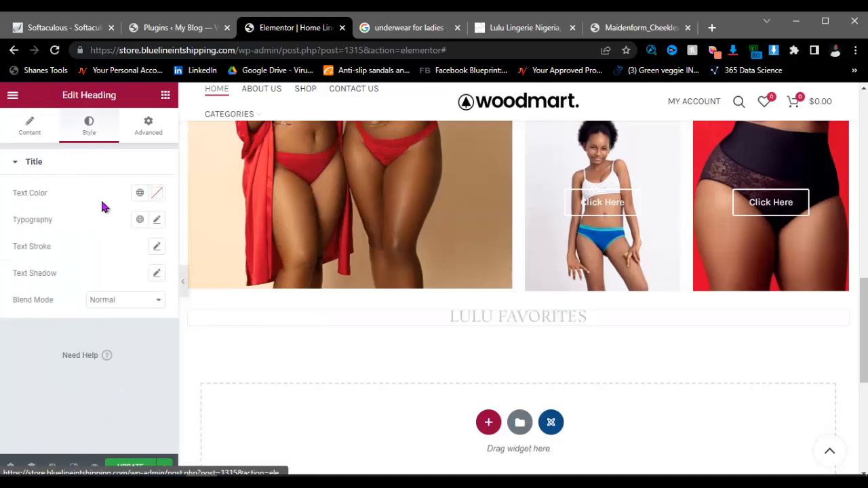
pyautogui.click(155, 194)
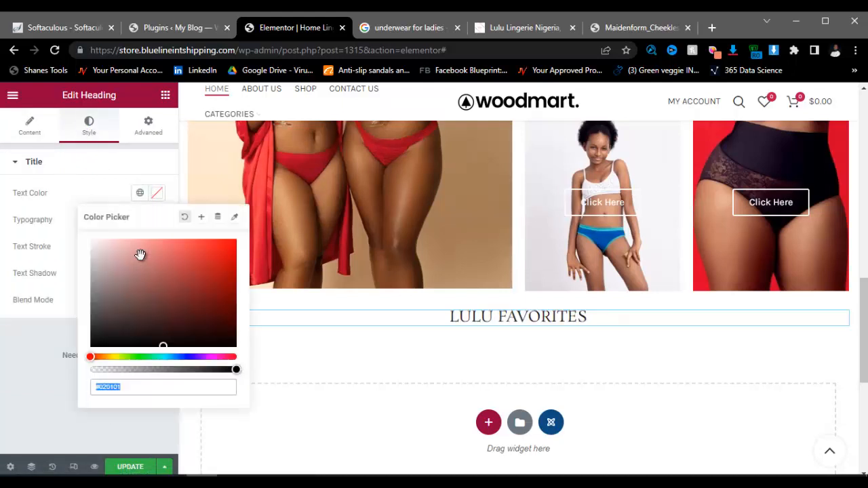
pyautogui.click(228, 247)
pyautogui.click(42, 355)
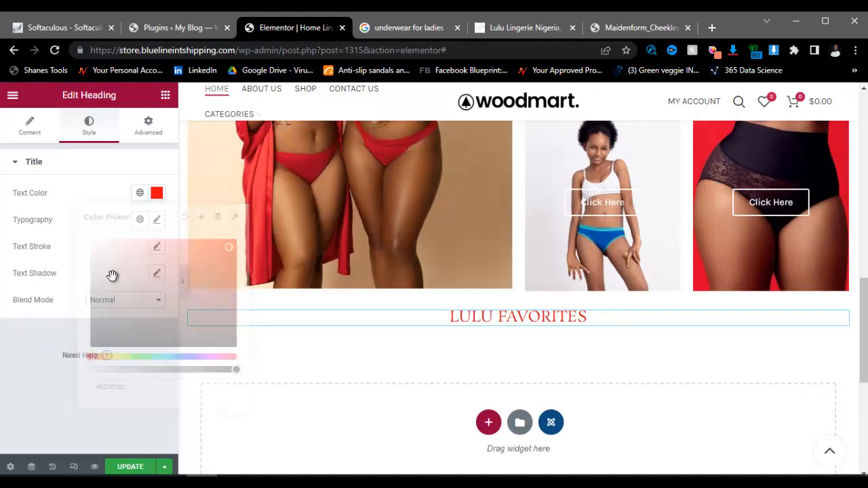
pyautogui.click(156, 220)
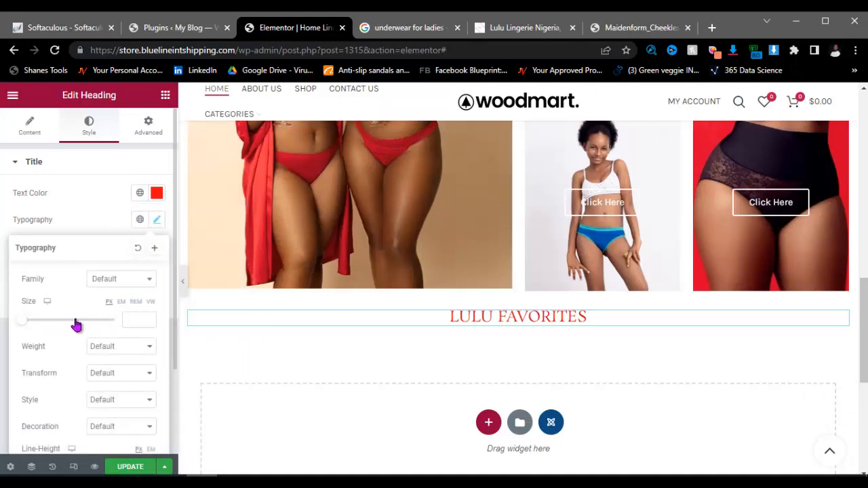
pyautogui.click(135, 317)
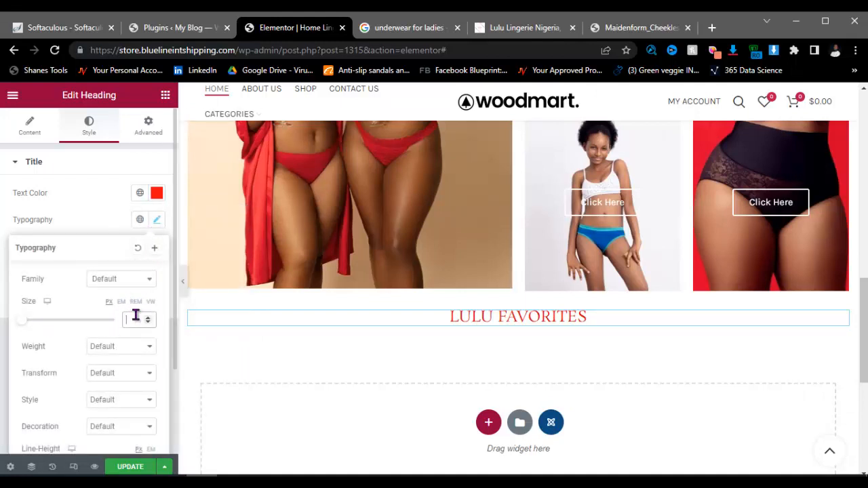
pyautogui.write('30')
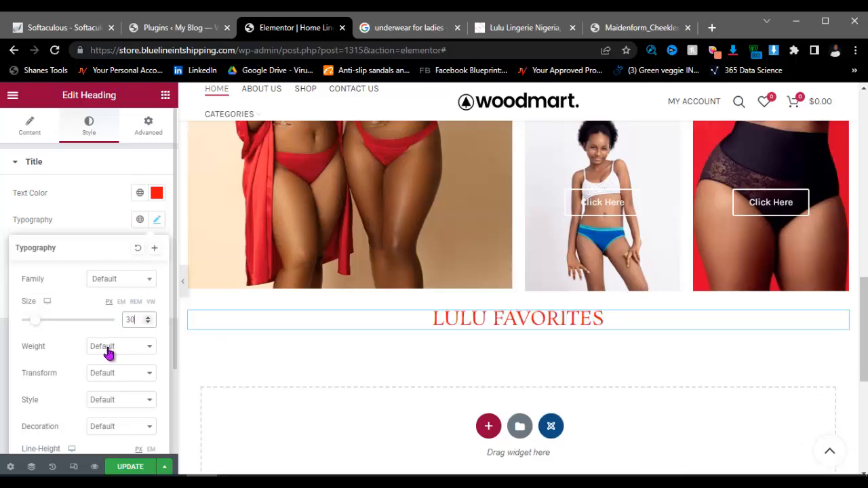
pyautogui.click(119, 354)
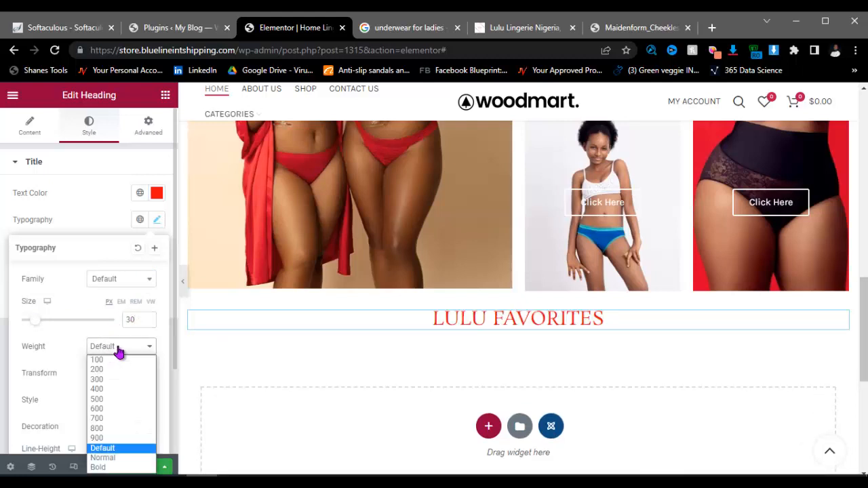
pyautogui.click(105, 408)
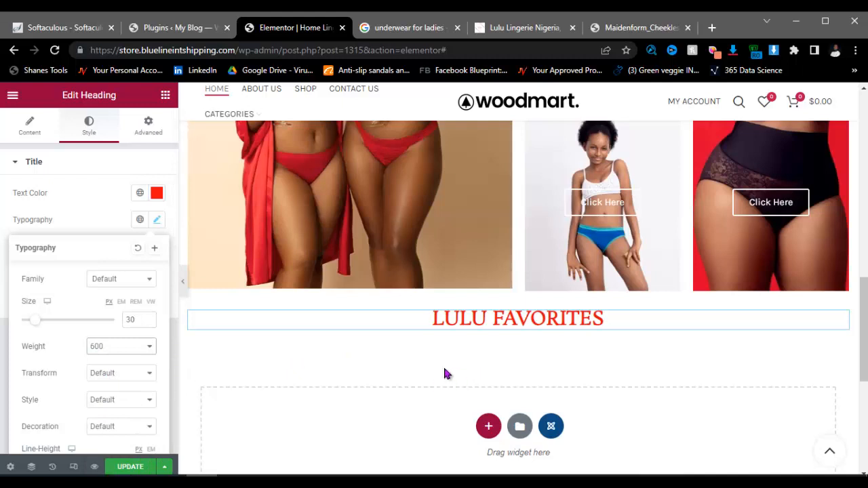
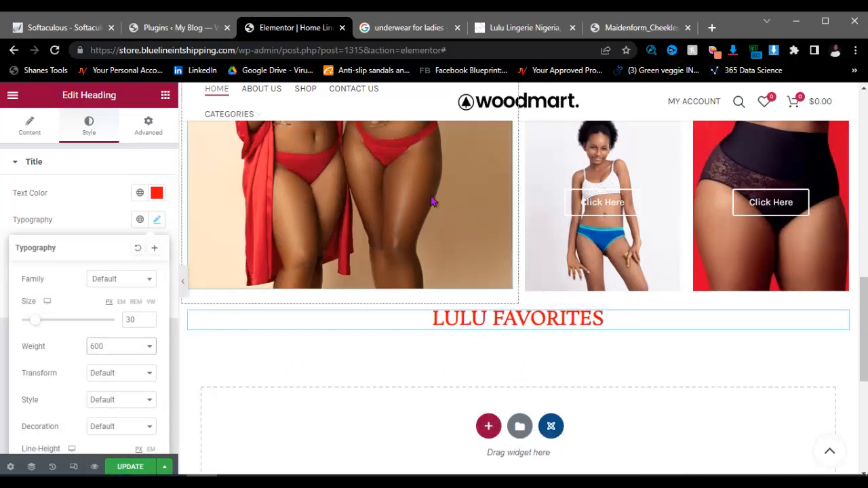
# Step: After checking the Lulu Lingerie store for reference, place a Products widget under LULU FAVORITES
pyautogui.click(515, 30)
pyautogui.scroll(-3, 410, 441)
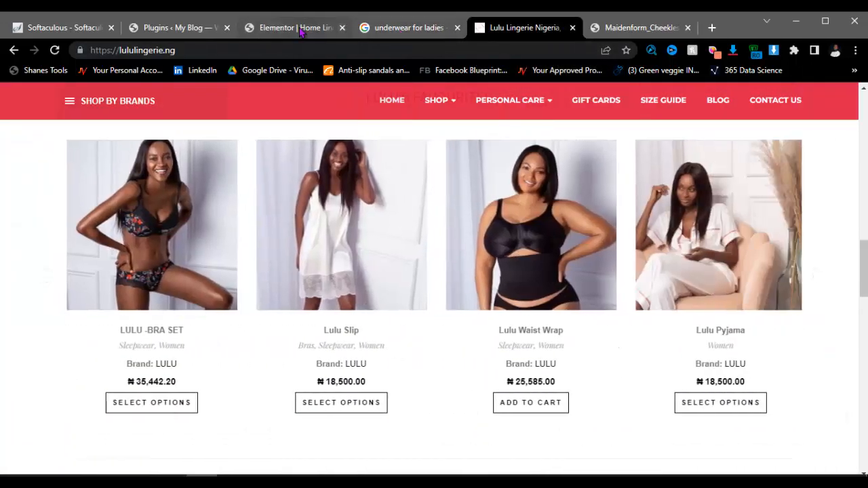
pyautogui.click(300, 28)
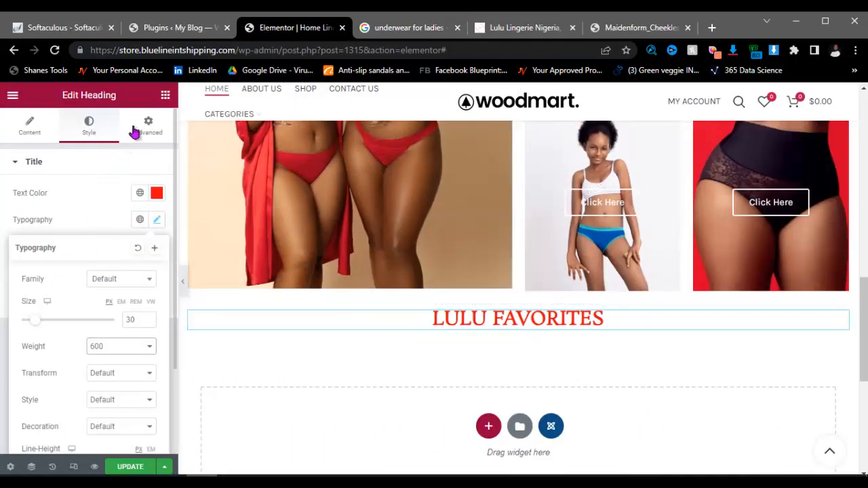
pyautogui.click(165, 96)
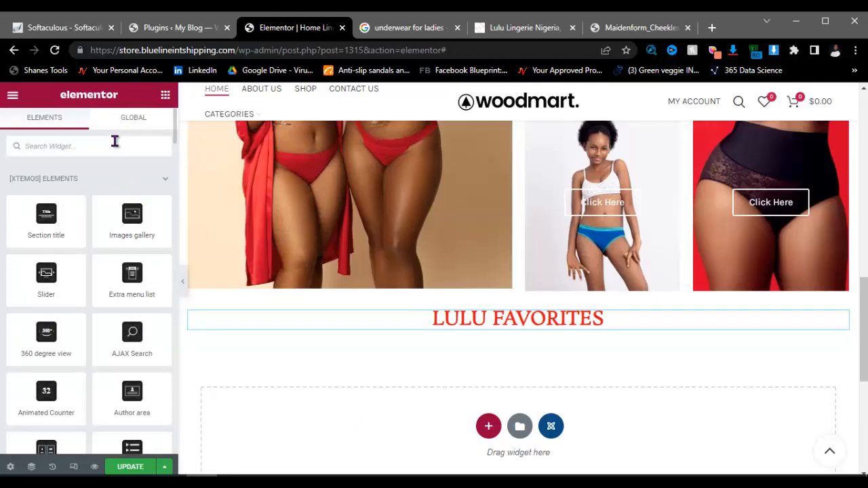
pyautogui.write('pro')
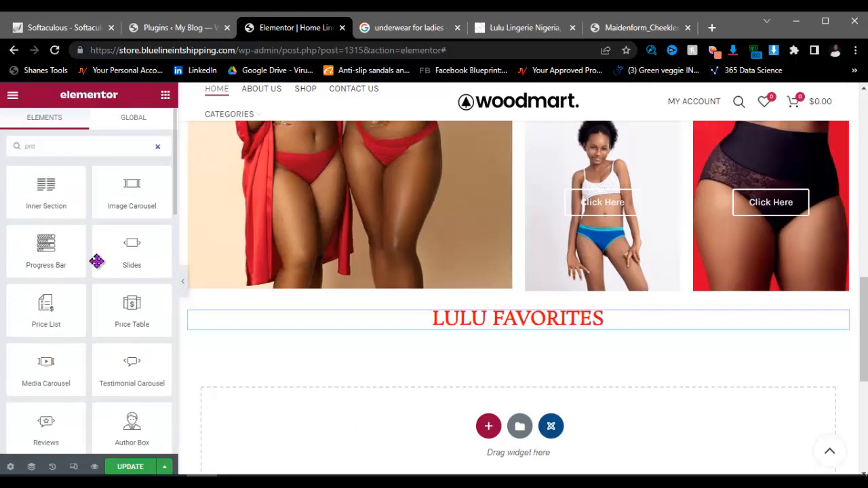
pyautogui.scroll(-5, 98, 271)
pyautogui.scroll(-6, 103, 284)
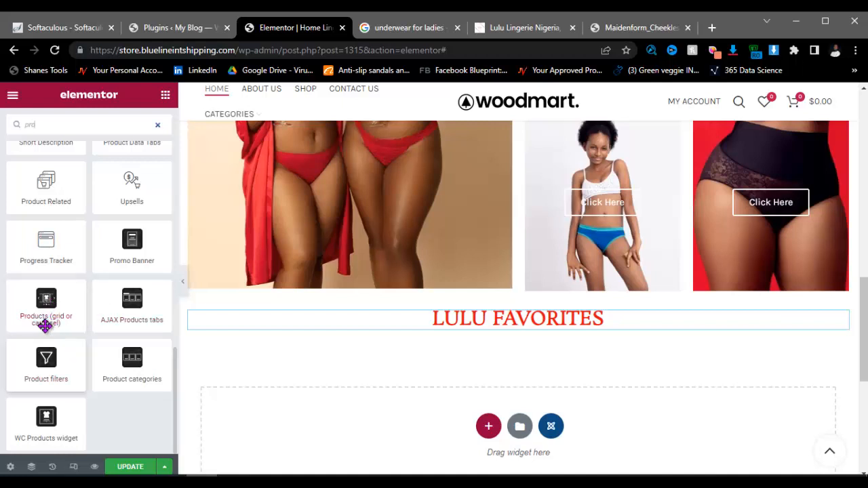
pyautogui.moveTo(45, 307); pyautogui.dragTo(492, 325)
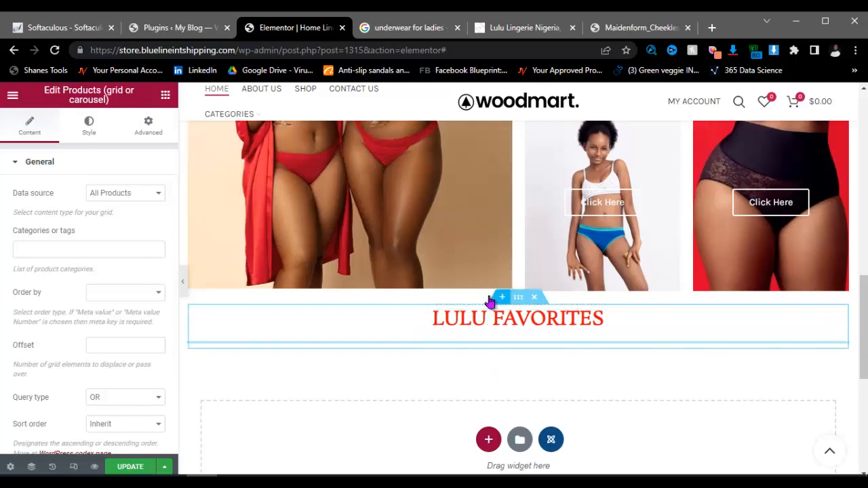
# Step: Set the products widget to a Carousel layout drawing from Bestsellers, and save the page
pyautogui.scroll(-1, 107, 309)
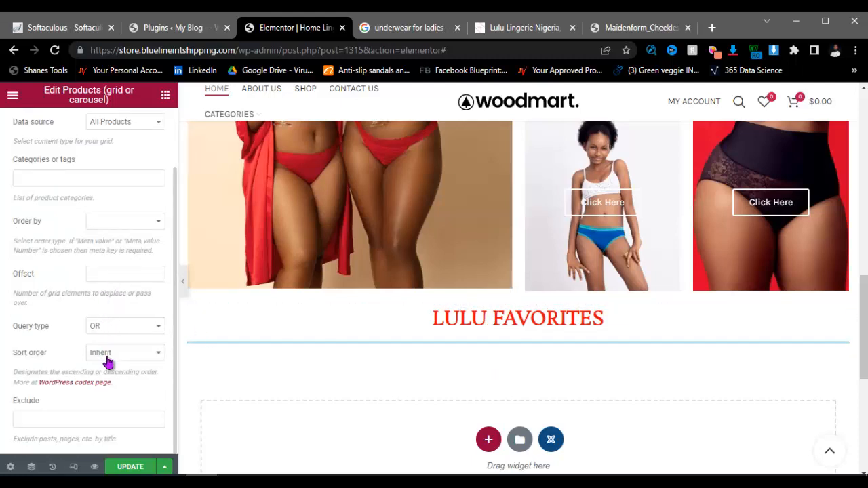
pyautogui.scroll(1, 120, 224)
pyautogui.click(124, 187)
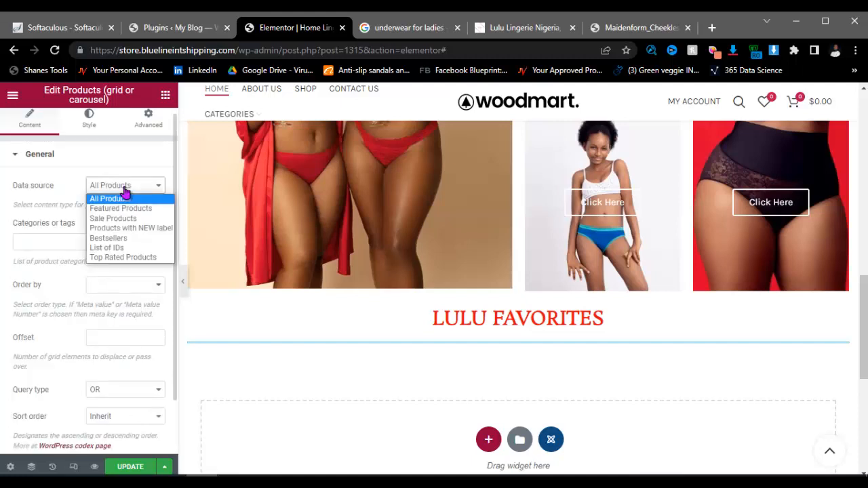
pyautogui.click(124, 191)
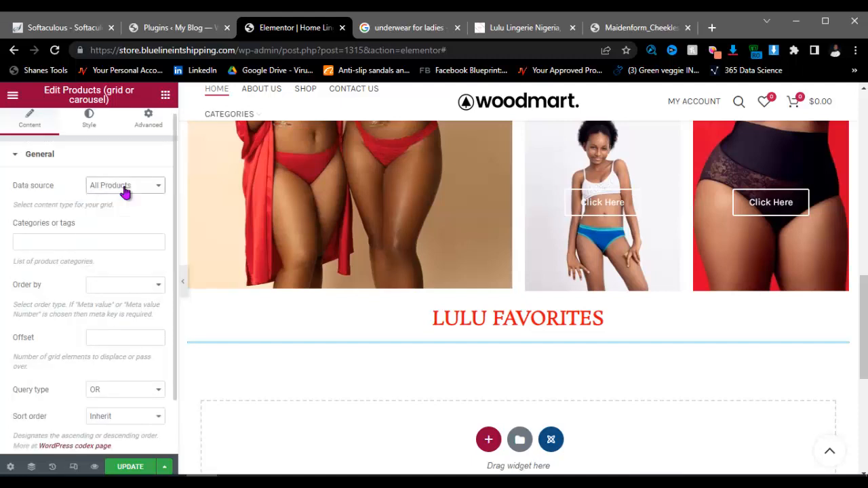
pyautogui.click(90, 129)
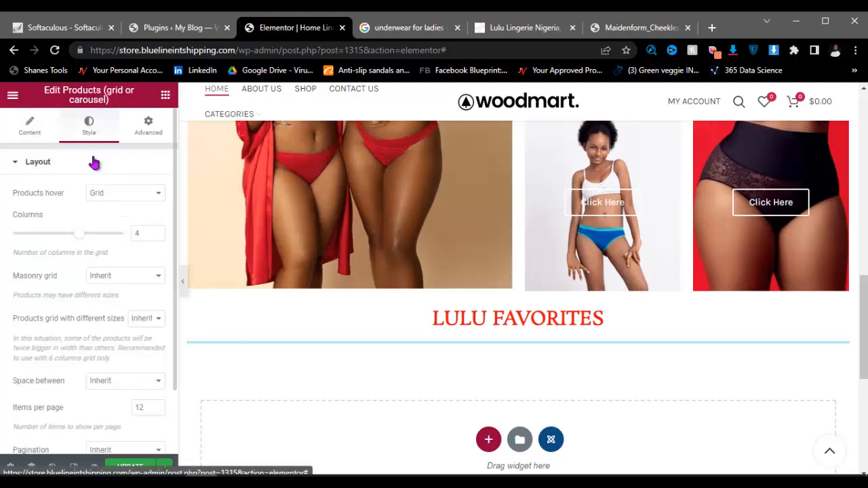
pyautogui.click(116, 198)
pyautogui.click(118, 227)
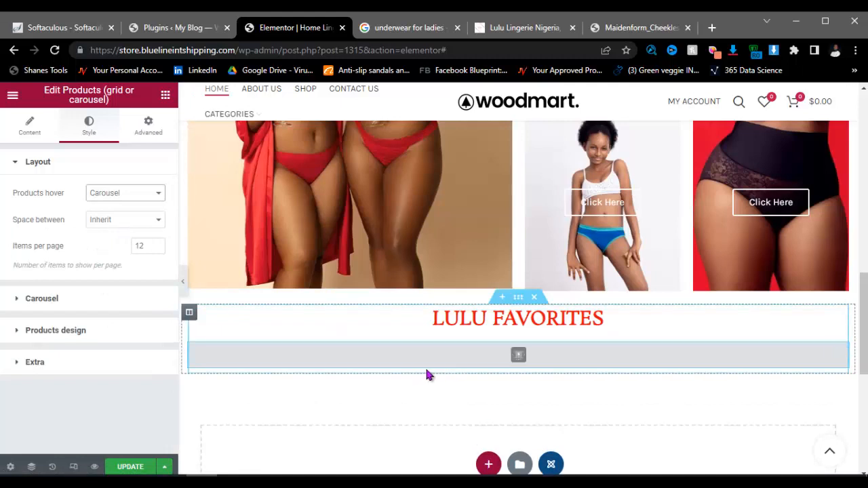
pyautogui.click(41, 135)
pyautogui.click(124, 194)
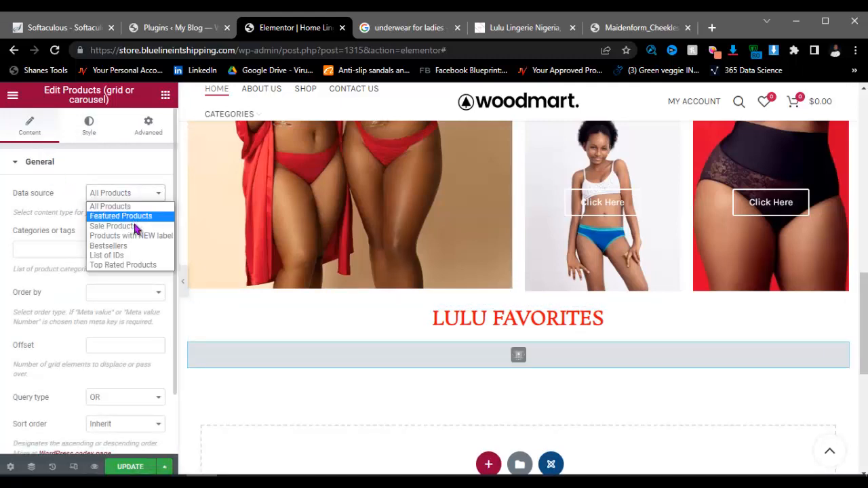
pyautogui.click(119, 245)
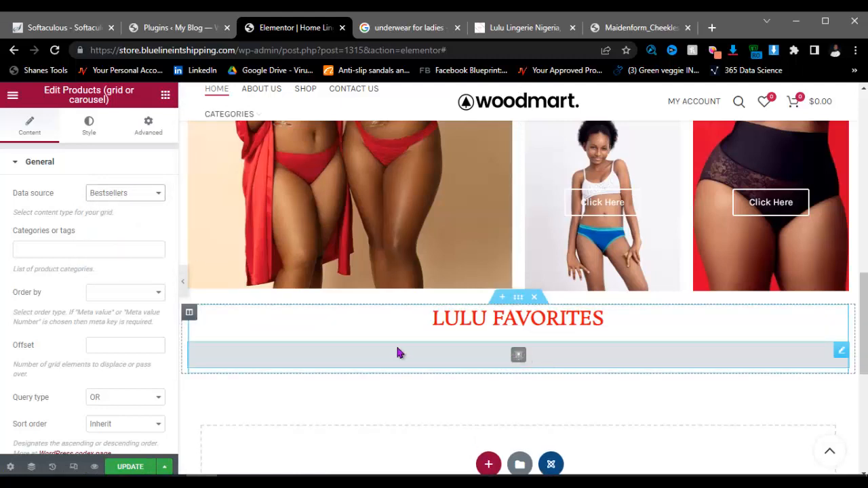
pyautogui.scroll(-2, 407, 360)
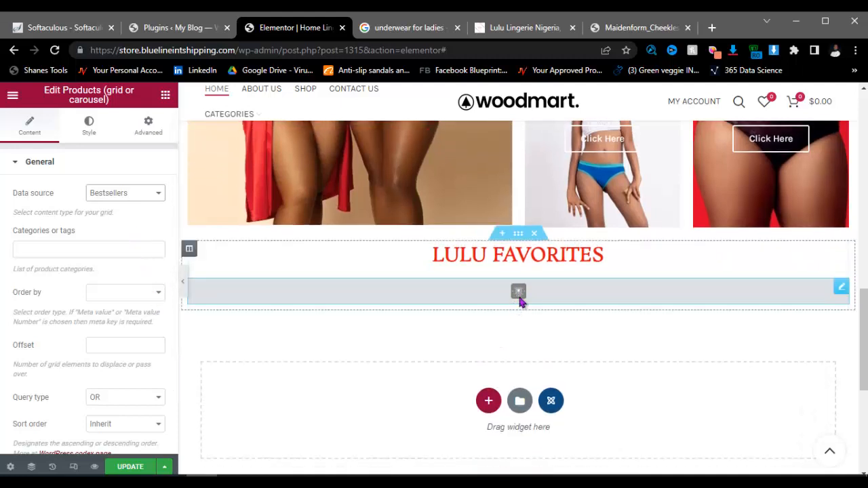
pyautogui.click(130, 468)
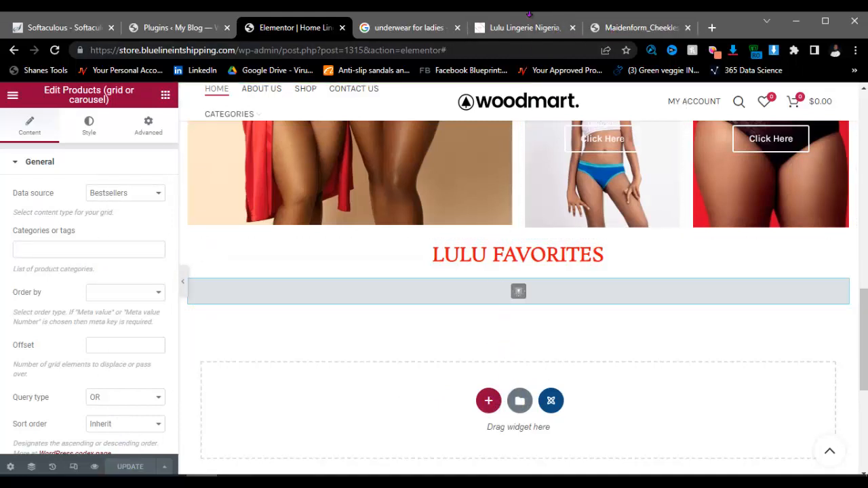
# Step: Save the red Shapewear banner image from the Lulu Lingerie site to Downloads as text2.png
pyautogui.click(526, 27)
pyautogui.scroll(-3, 420, 271)
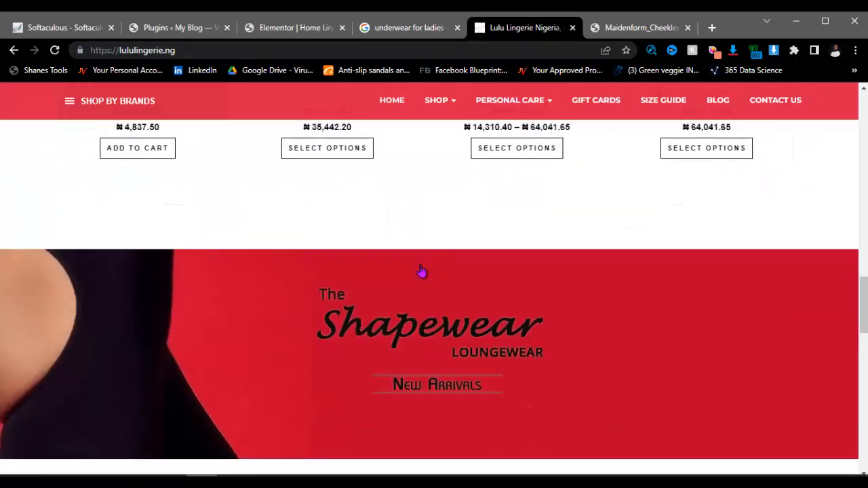
pyautogui.rightClick(467, 332)
pyautogui.click(501, 358)
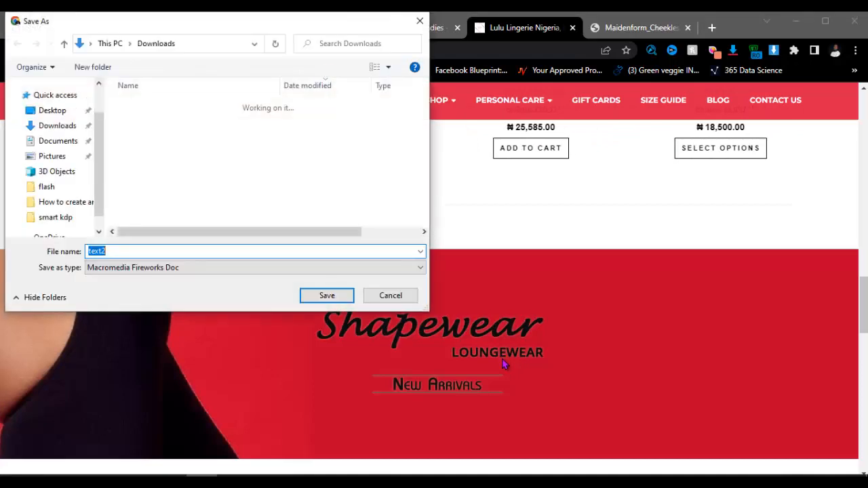
pyautogui.click(326, 295)
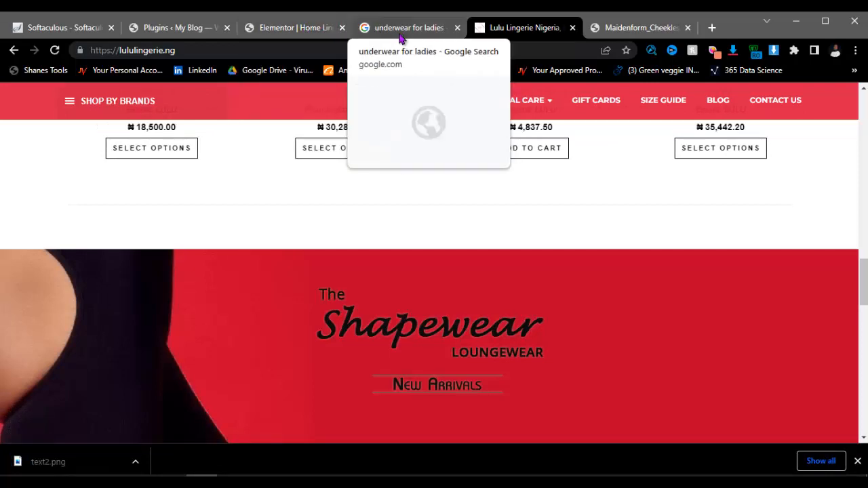
pyautogui.click(305, 28)
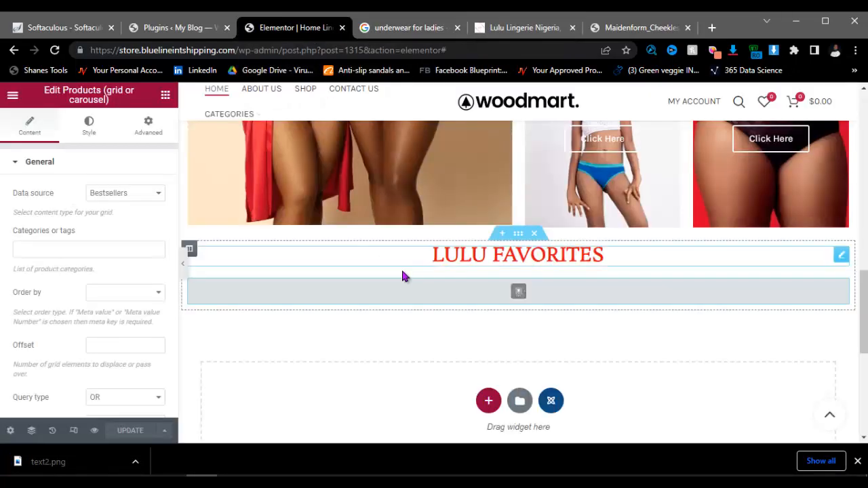
# Step: Add a new single-column section below the LULU FAVORITES products
pyautogui.click(489, 401)
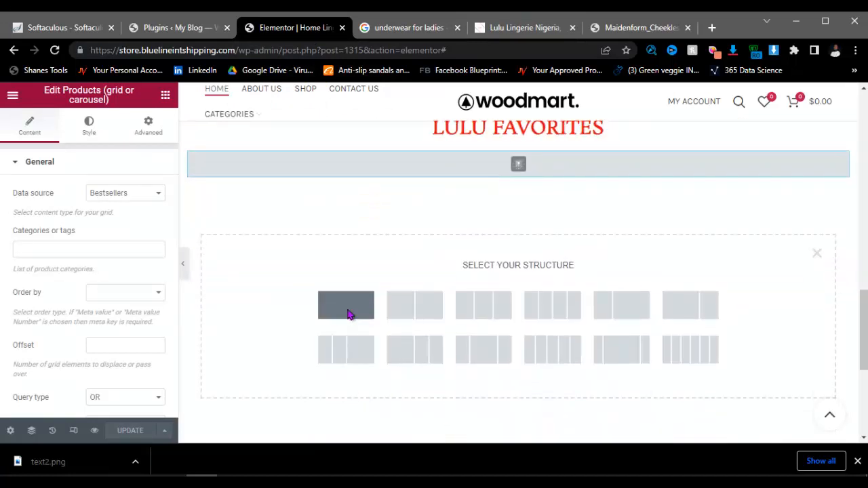
pyautogui.click(348, 307)
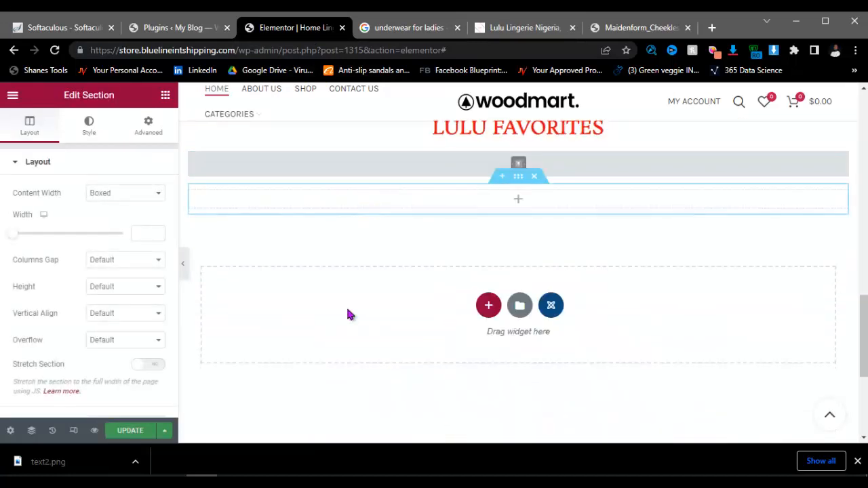
pyautogui.click(476, 205)
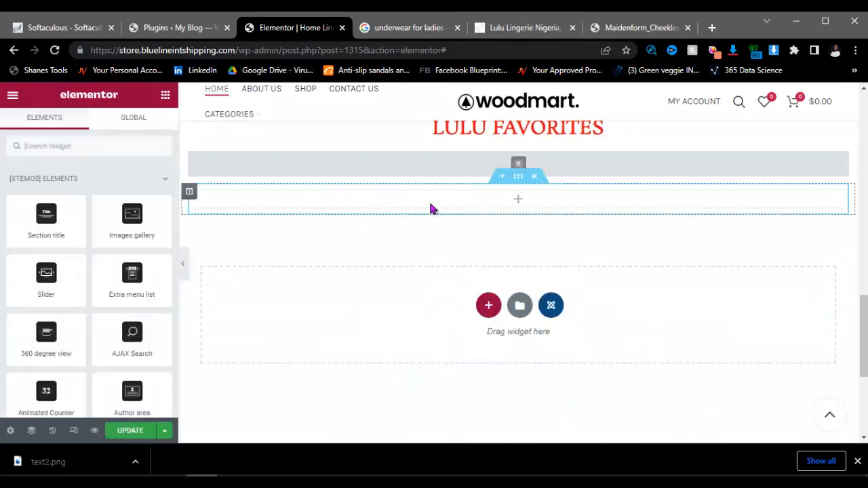
# Step: Drop a Slider widget into the new section, then delete it again, leaving it empty
pyautogui.click(66, 149)
pyautogui.write('bann')
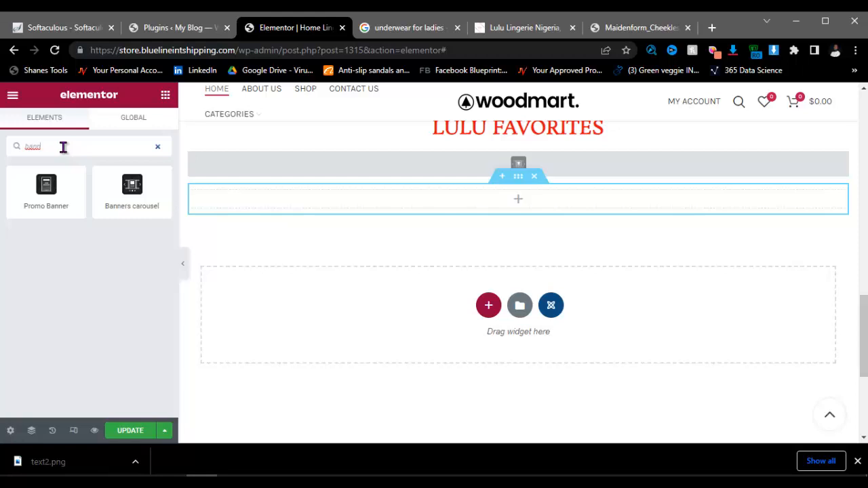
pyautogui.press('BackSpace')
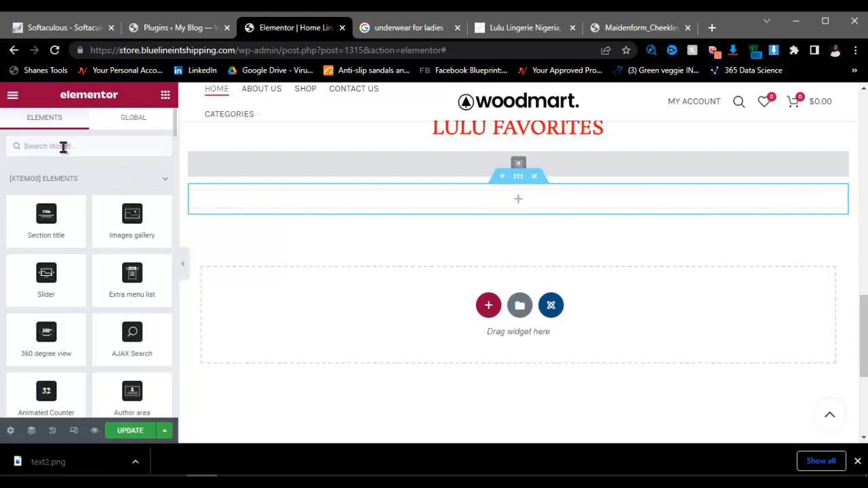
pyautogui.write('slide')
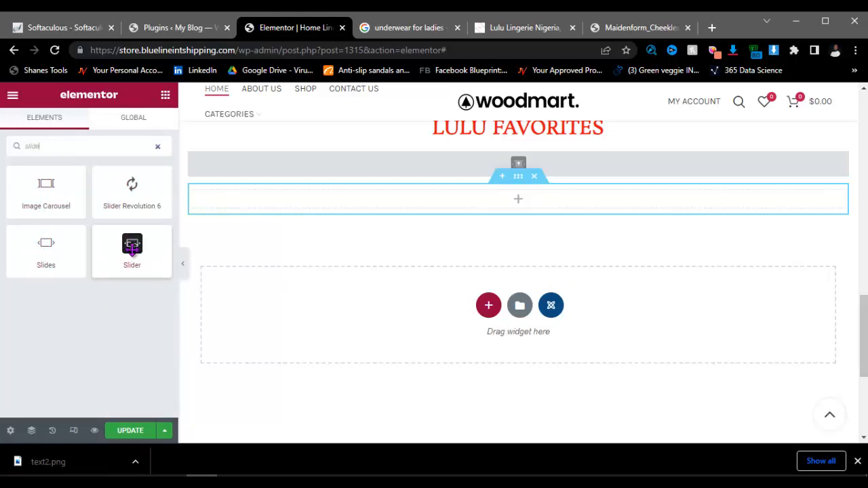
pyautogui.moveTo(131, 247); pyautogui.dragTo(362, 208)
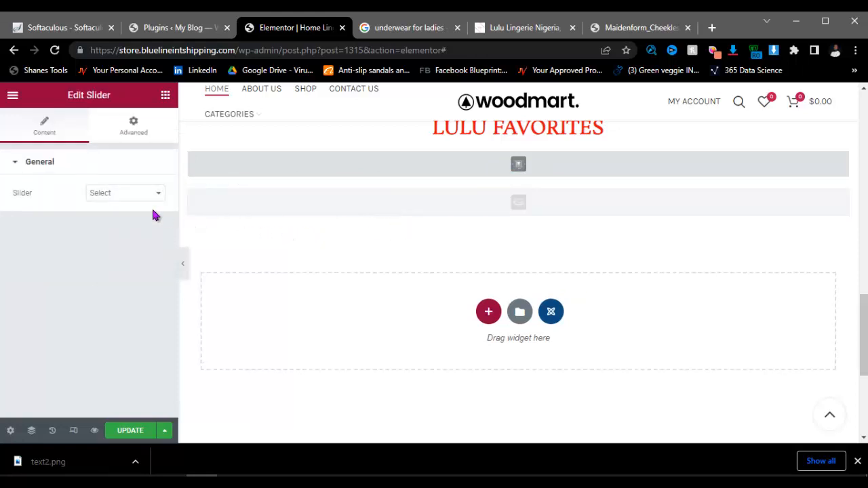
pyautogui.click(133, 197)
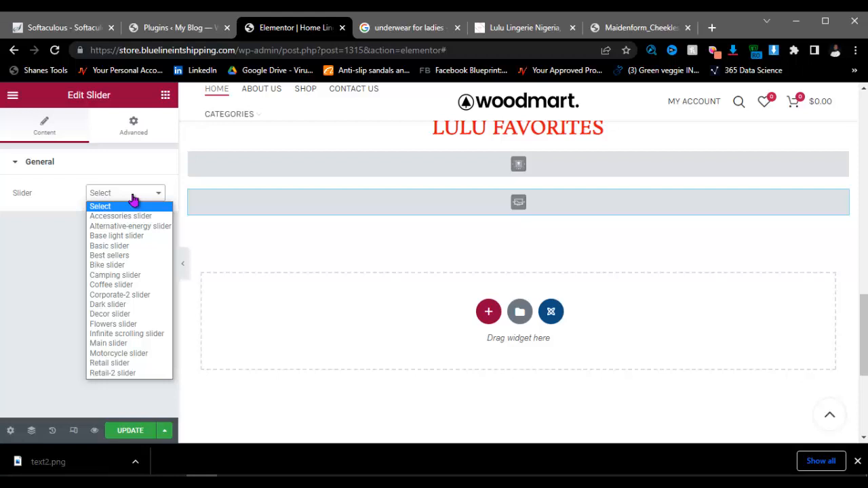
pyautogui.click(133, 196)
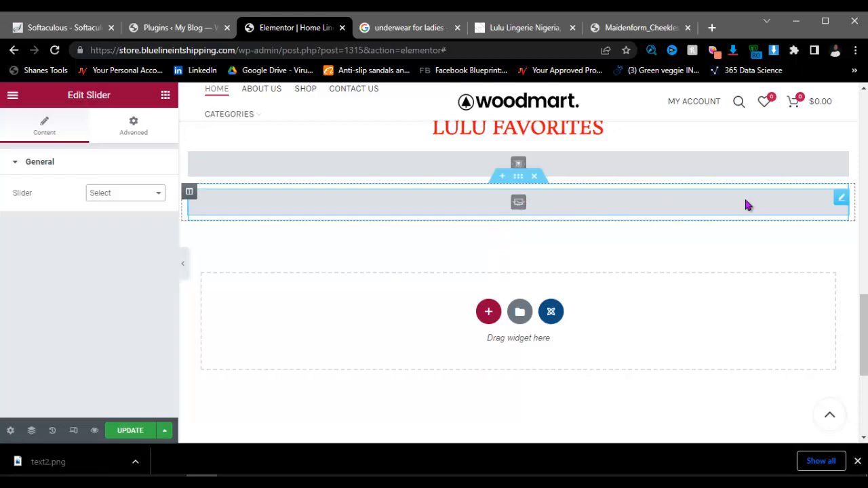
pyautogui.rightClick(842, 200)
pyautogui.click(763, 381)
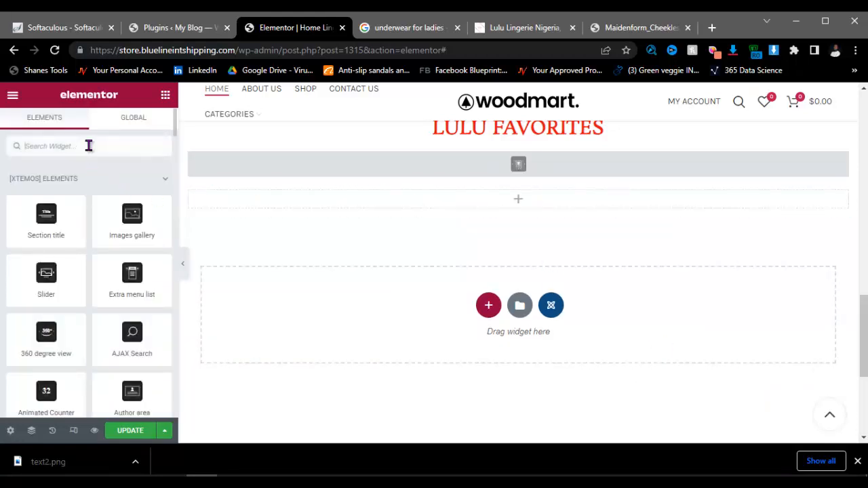
# Step: Place a Slides widget in the empty section and remove its second and third slides
pyautogui.write('slide')
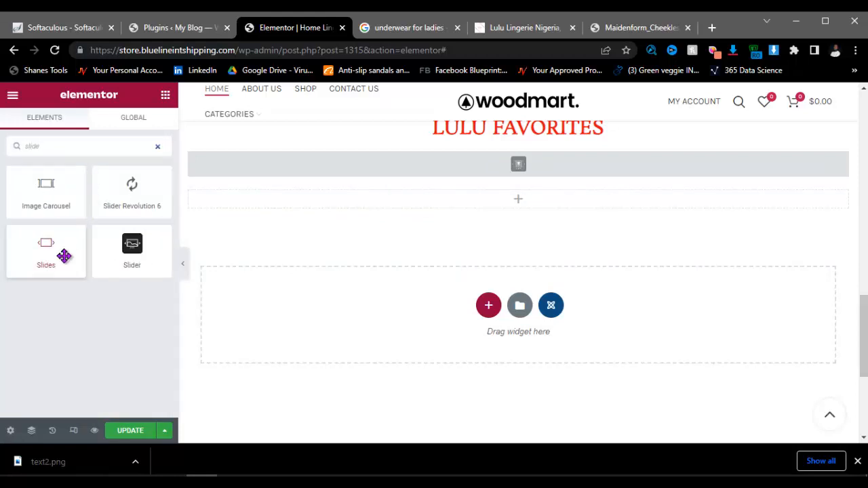
pyautogui.moveTo(50, 253); pyautogui.dragTo(441, 205)
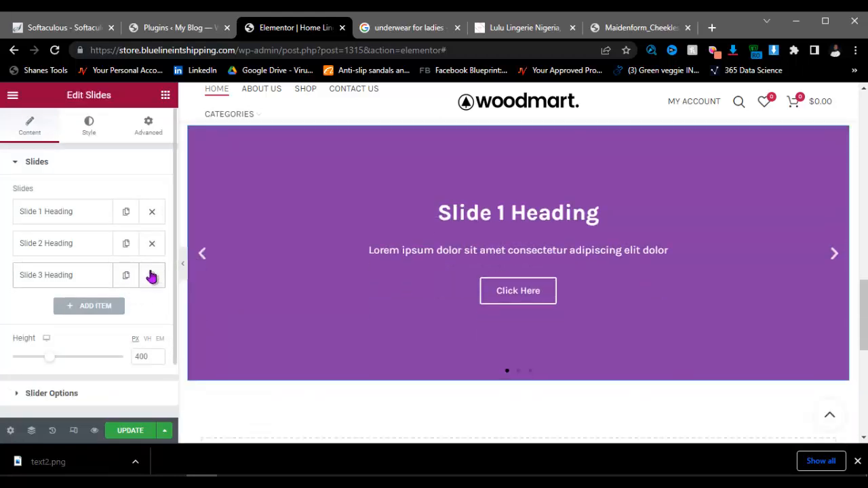
pyautogui.click(151, 275)
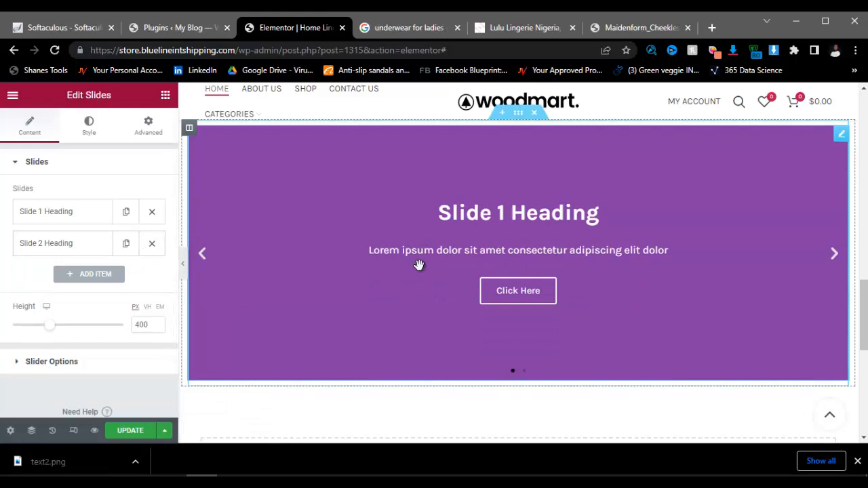
pyautogui.click(151, 244)
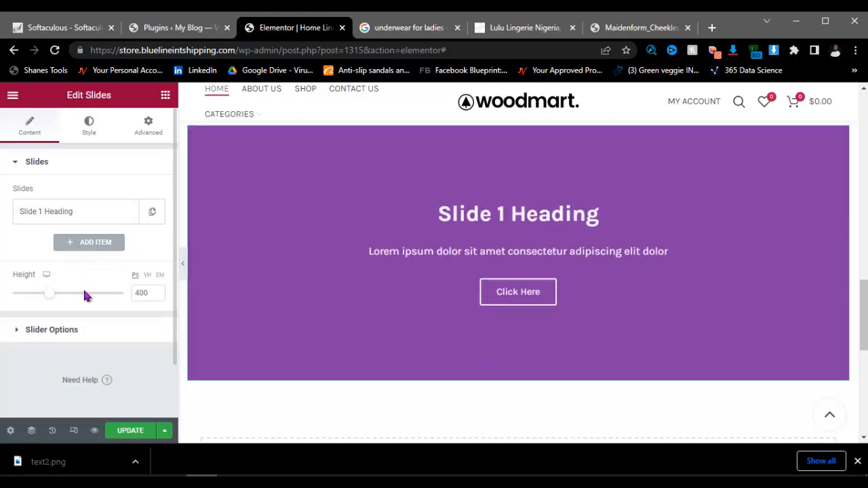
# Step: Clear the first slide's title, description and Click Here button text
pyautogui.click(76, 217)
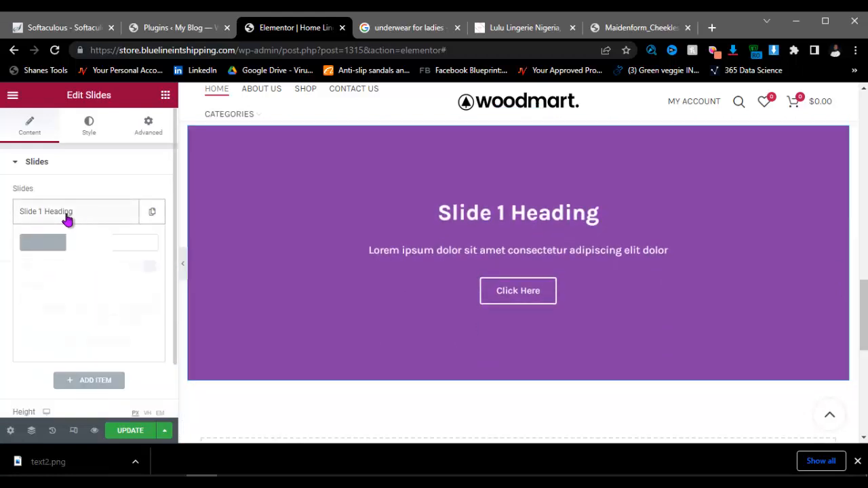
pyautogui.click(93, 245)
pyautogui.click(102, 277)
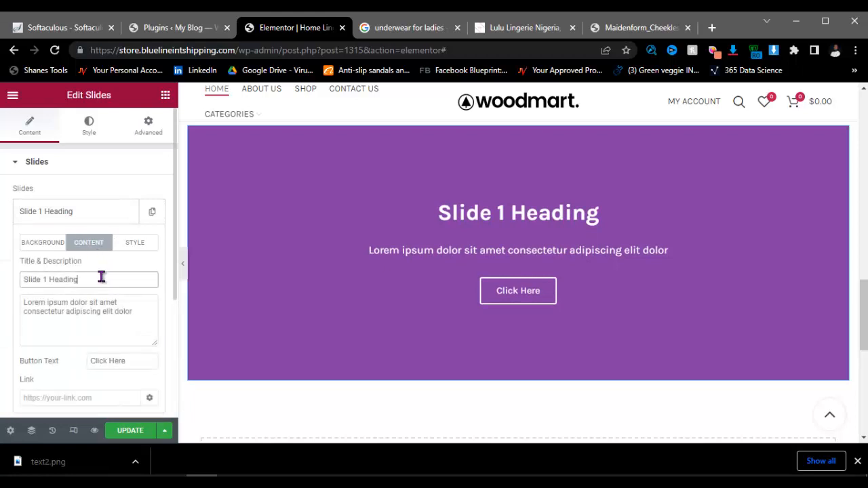
pyautogui.hotkey('ctrl', 'a')
pyautogui.press('BackSpace')
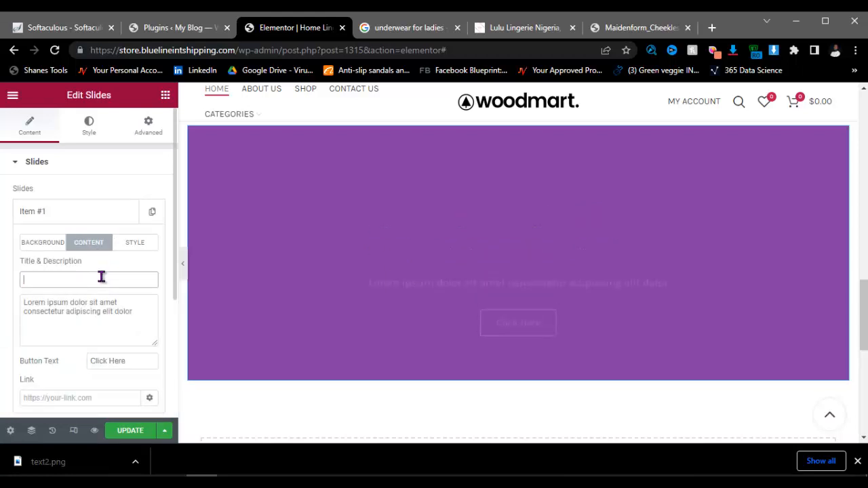
pyautogui.click(105, 315)
pyautogui.hotkey('ctrl', 'a')
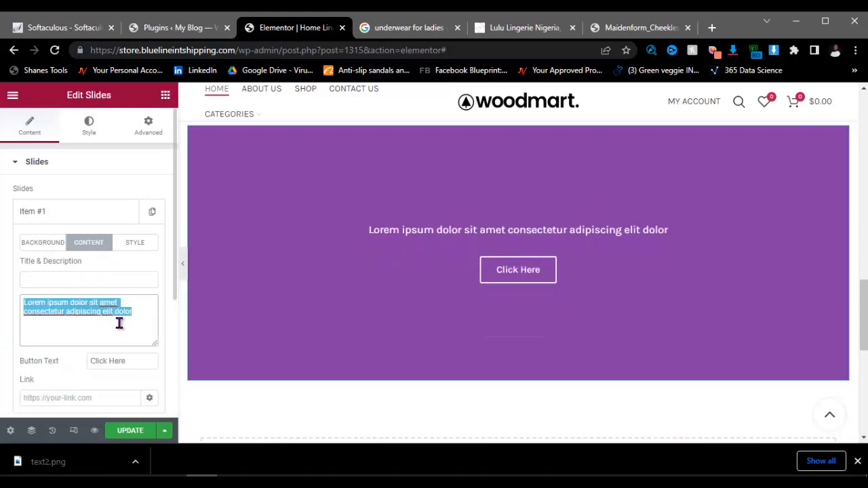
pyautogui.press('BackSpace')
pyautogui.click(124, 362)
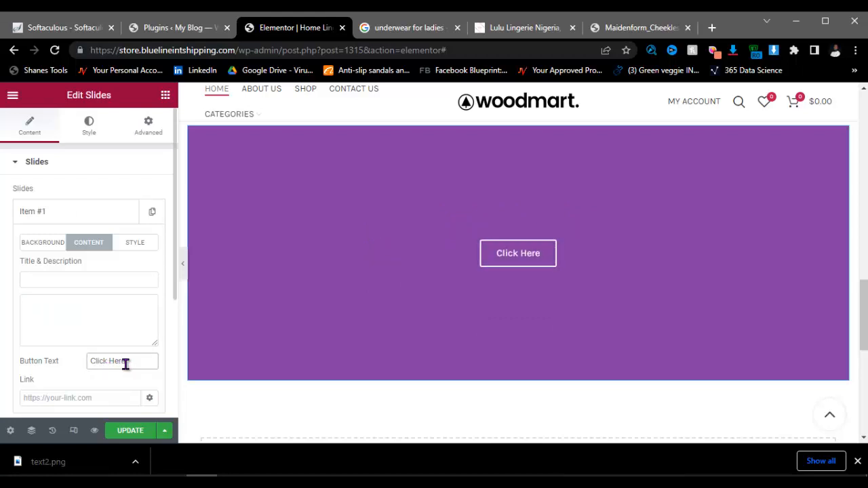
pyautogui.hotkey('ctrl', 'a')
pyautogui.press('BackSpace')
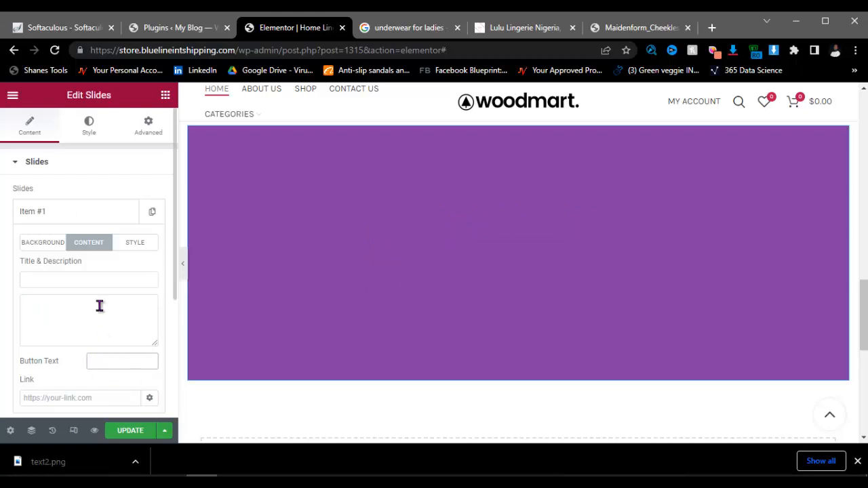
# Step: Upload text2 and set it as the slide's background image
pyautogui.click(42, 244)
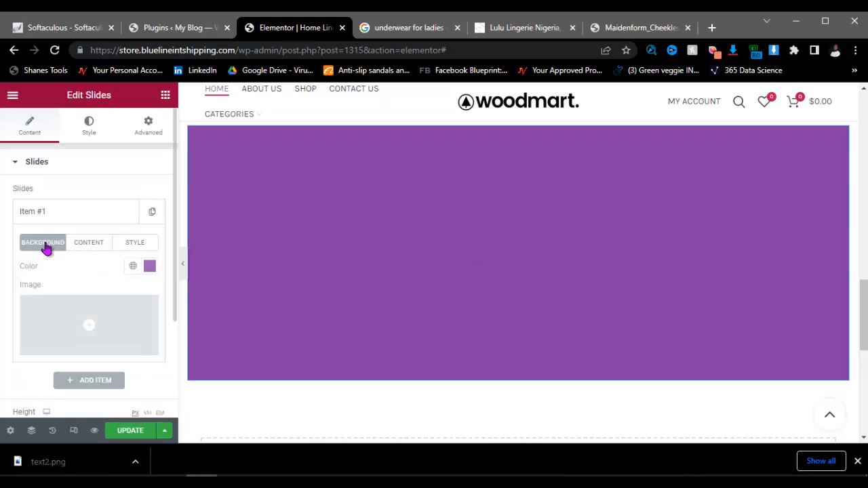
pyautogui.click(103, 349)
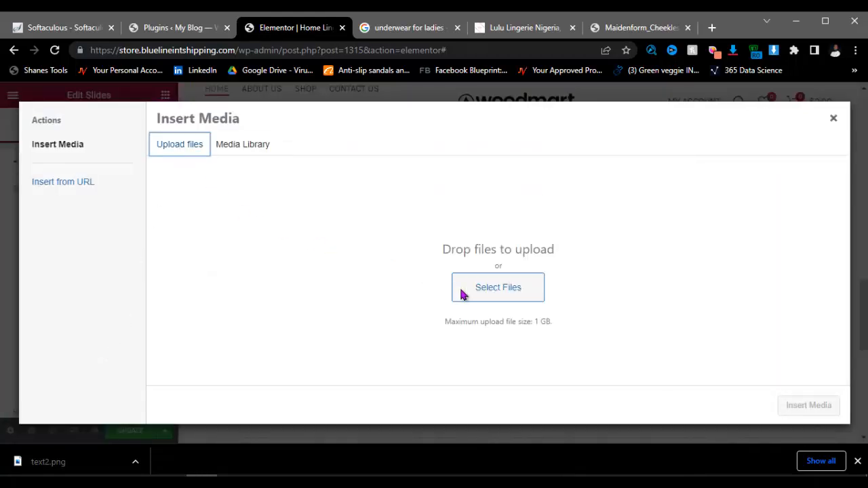
pyautogui.click(462, 294)
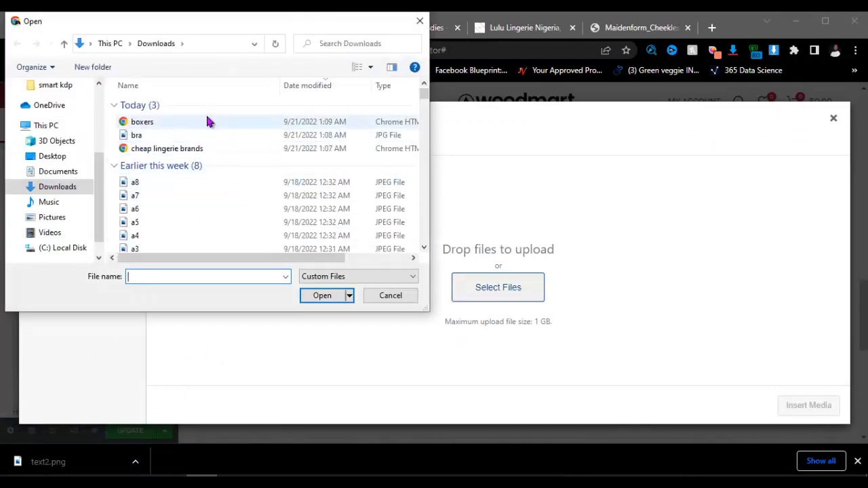
pyautogui.click(204, 124)
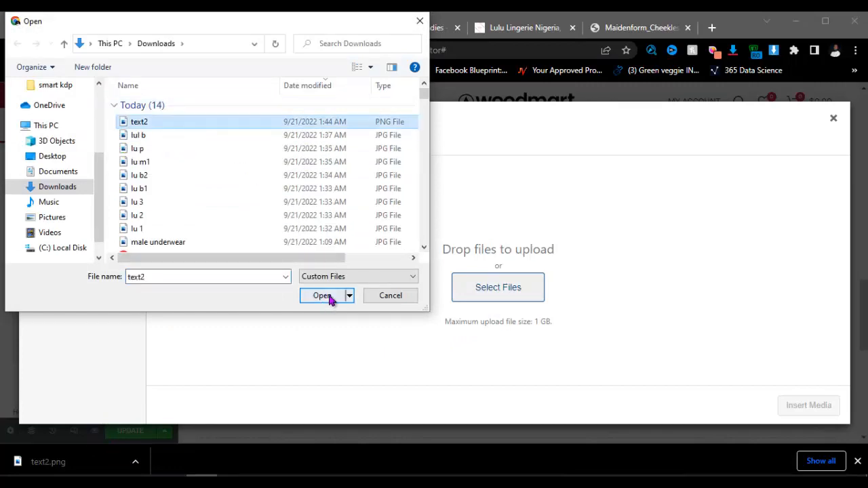
pyautogui.click(326, 297)
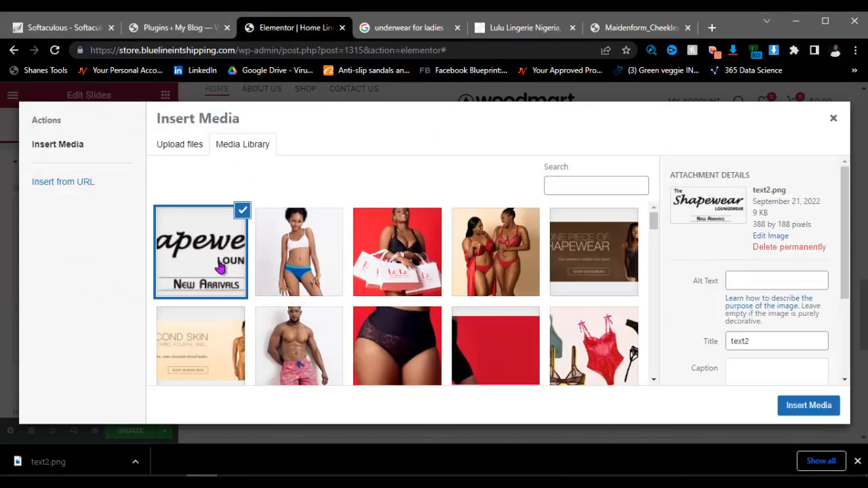
pyautogui.click(808, 406)
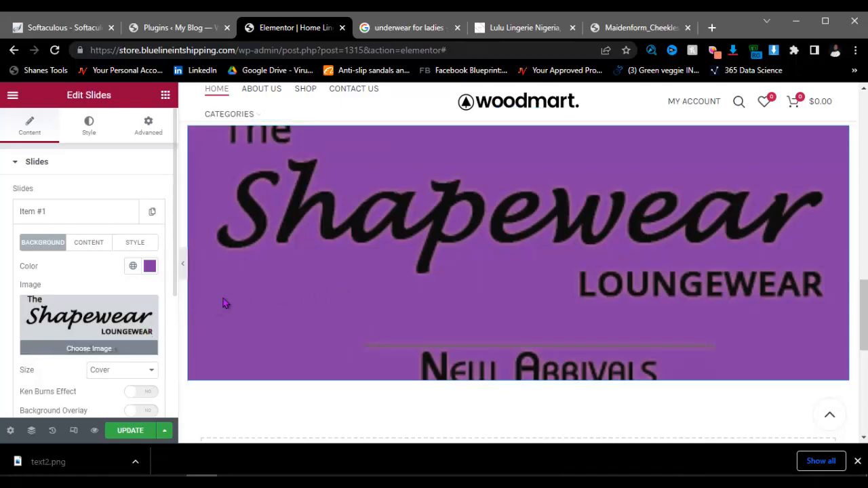
# Step: Set the background image size to Contain and the background colour to bright red
pyautogui.click(116, 373)
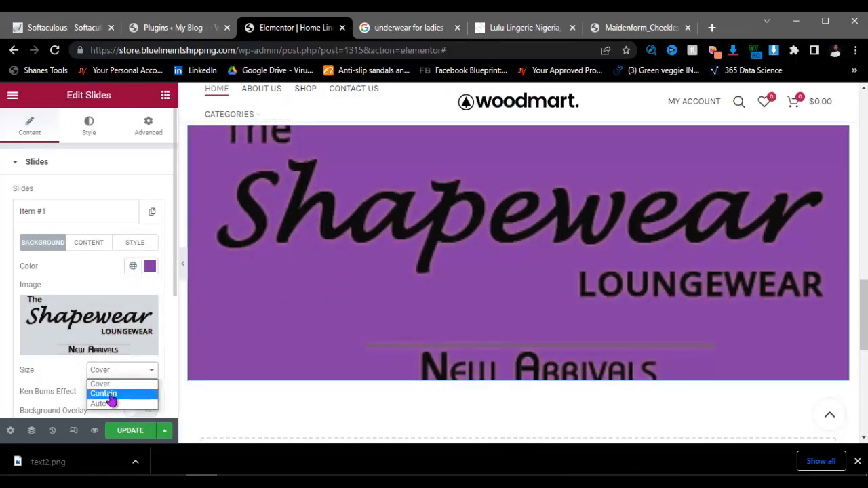
pyautogui.click(113, 396)
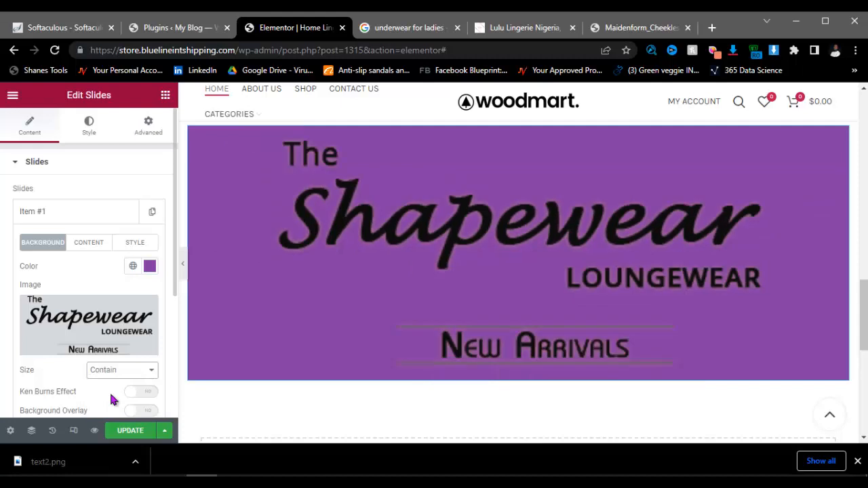
pyautogui.click(149, 266)
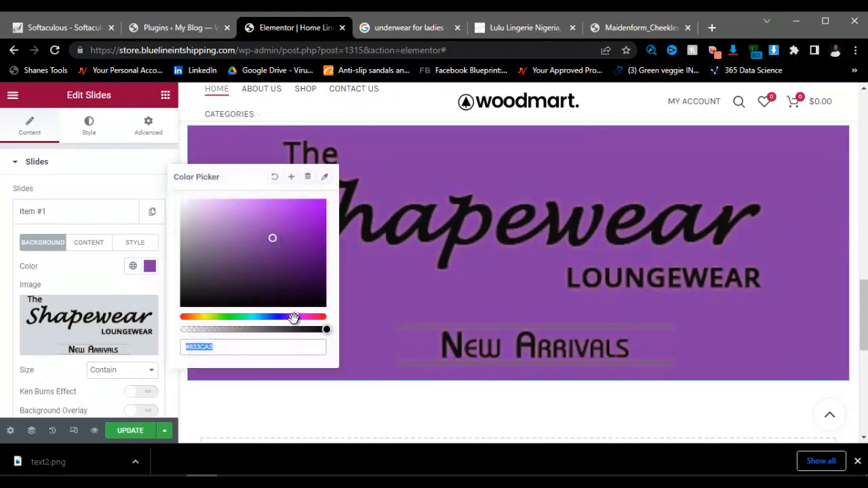
pyautogui.moveTo(293, 317); pyautogui.dragTo(338, 323)
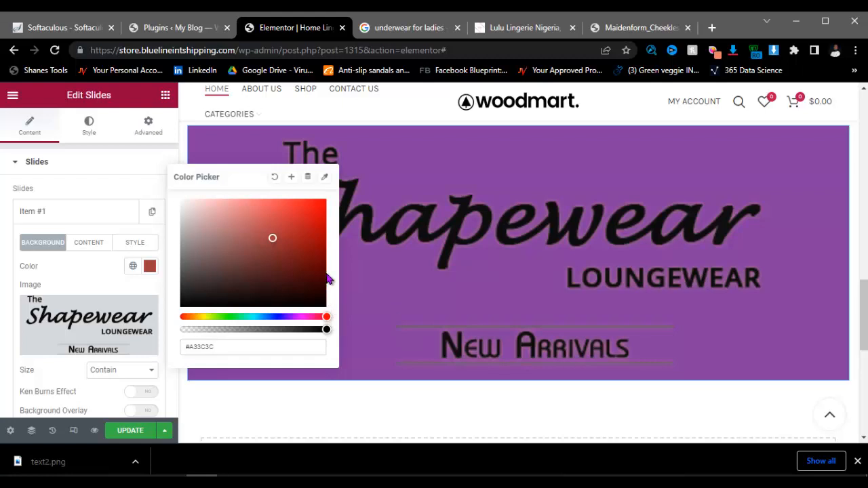
pyautogui.click(325, 211)
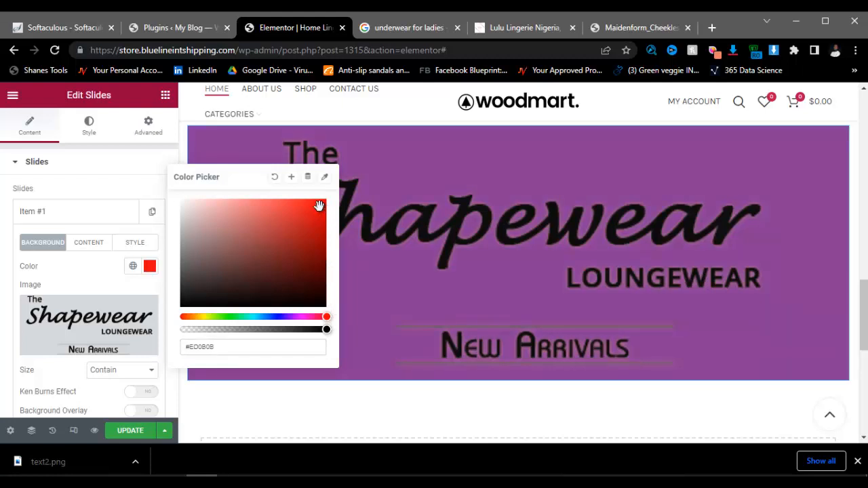
pyautogui.click(163, 195)
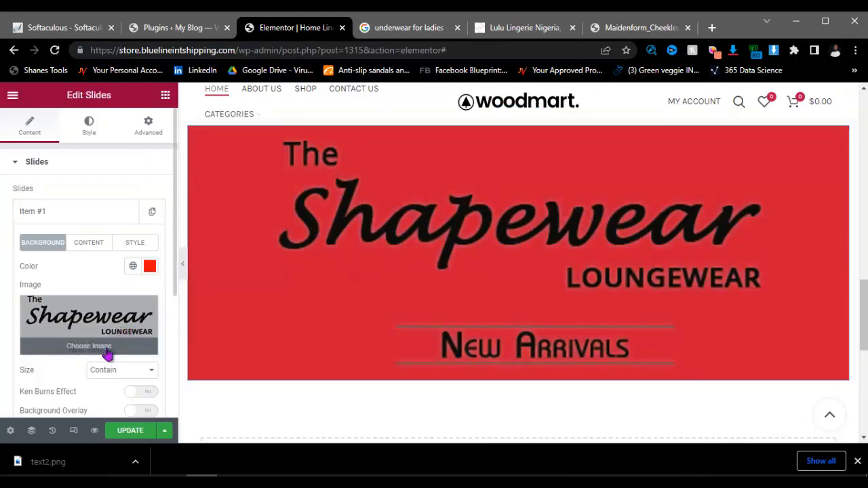
# Step: Review the slide's custom style options and save the page
pyautogui.scroll(-1, 118, 384)
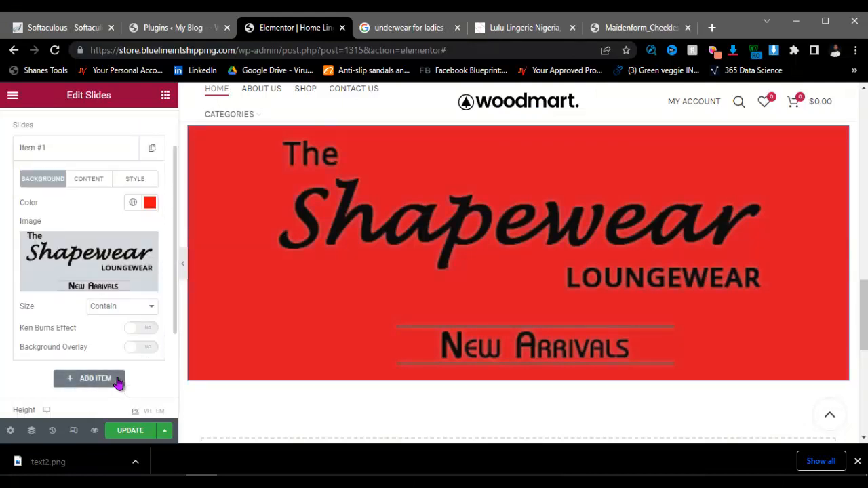
pyautogui.click(142, 182)
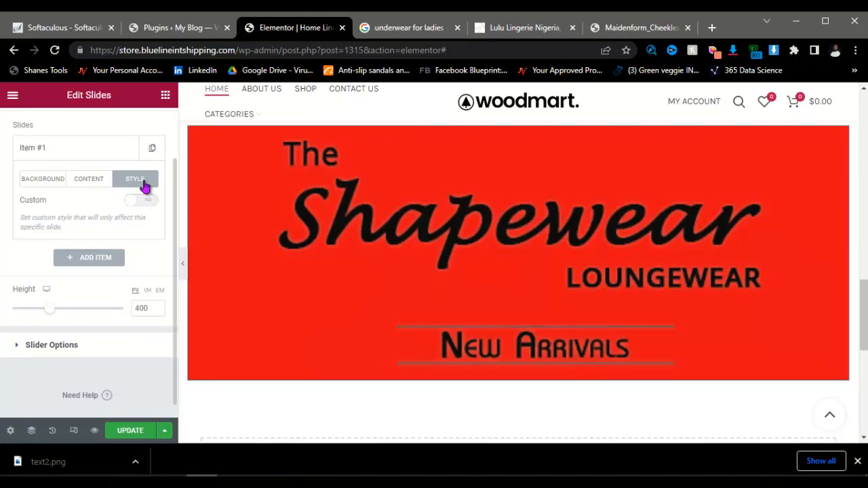
pyautogui.scroll(-2, 719, 316)
pyautogui.scroll(6, 719, 316)
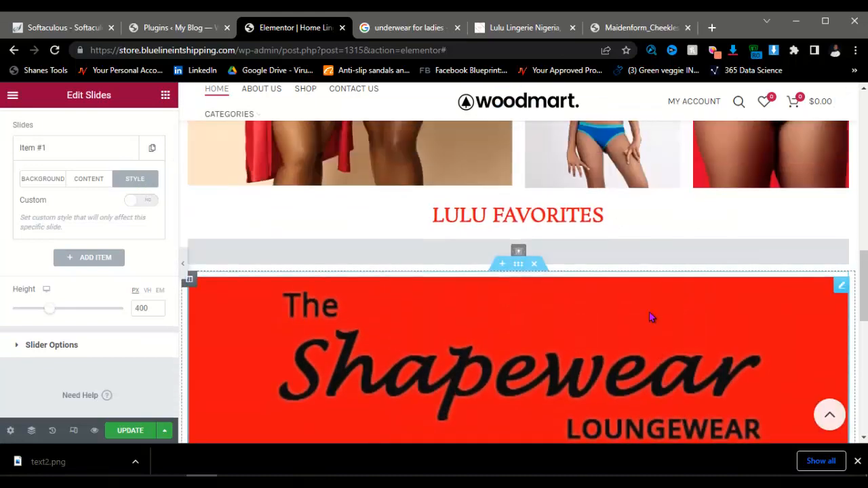
pyautogui.scroll(-8, 647, 317)
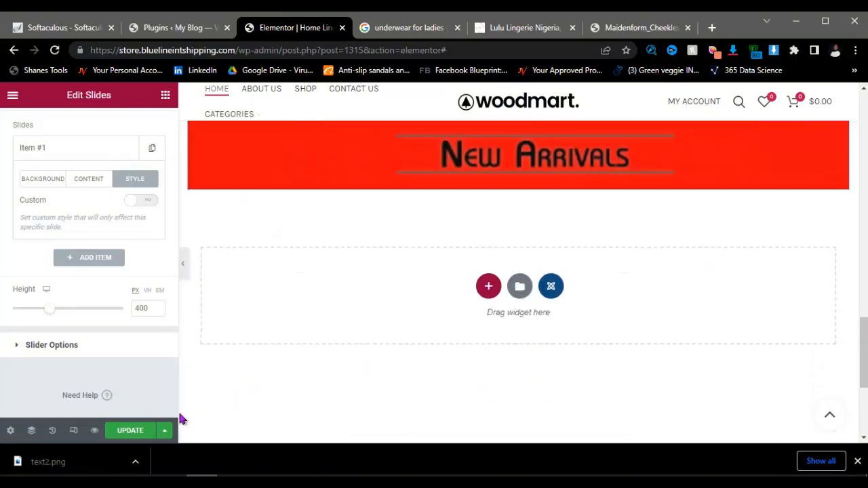
pyautogui.click(133, 431)
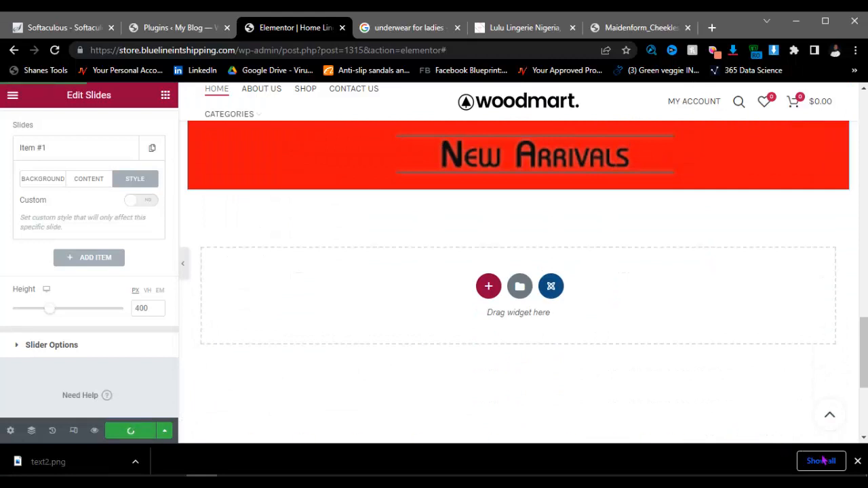
pyautogui.click(857, 462)
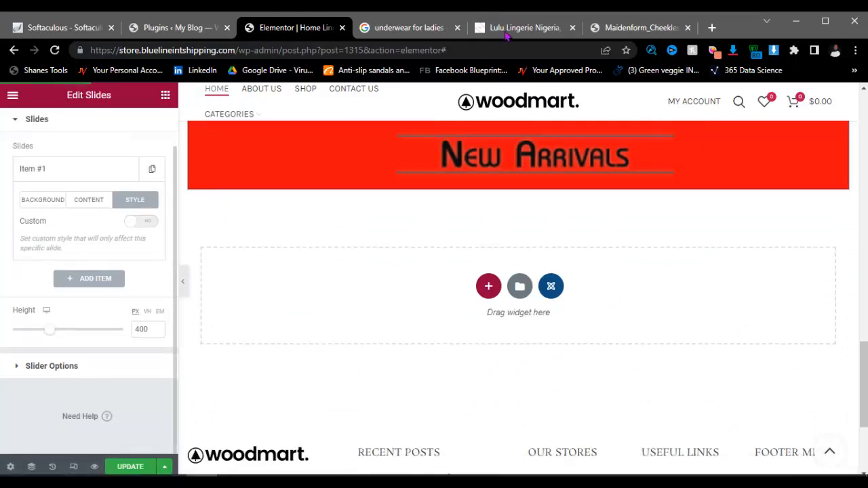
pyautogui.click(515, 27)
pyautogui.scroll(-5, 451, 253)
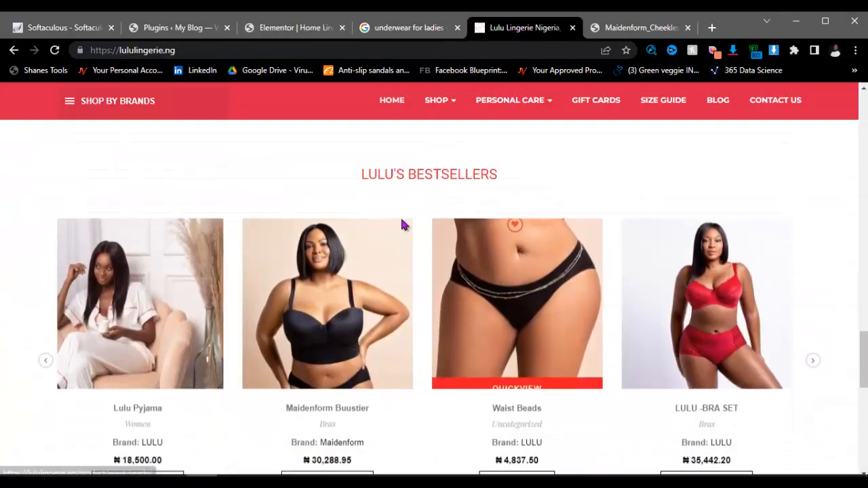
pyautogui.scroll(8, 429, 235)
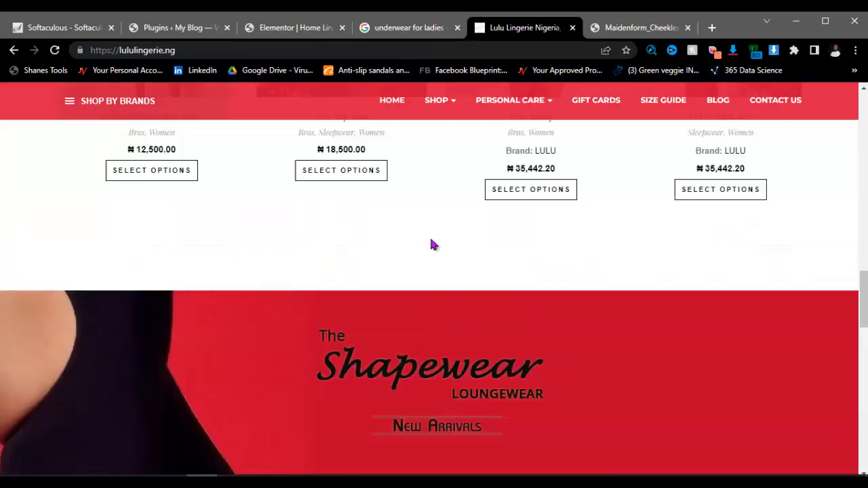
pyautogui.scroll(-4, 430, 240)
pyautogui.scroll(-3, 433, 245)
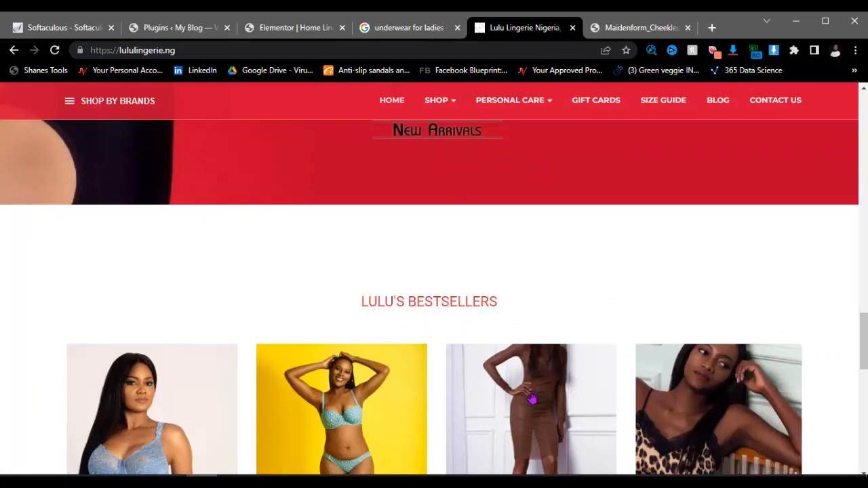
pyautogui.scroll(-6, 532, 400)
pyautogui.scroll(3, 385, 364)
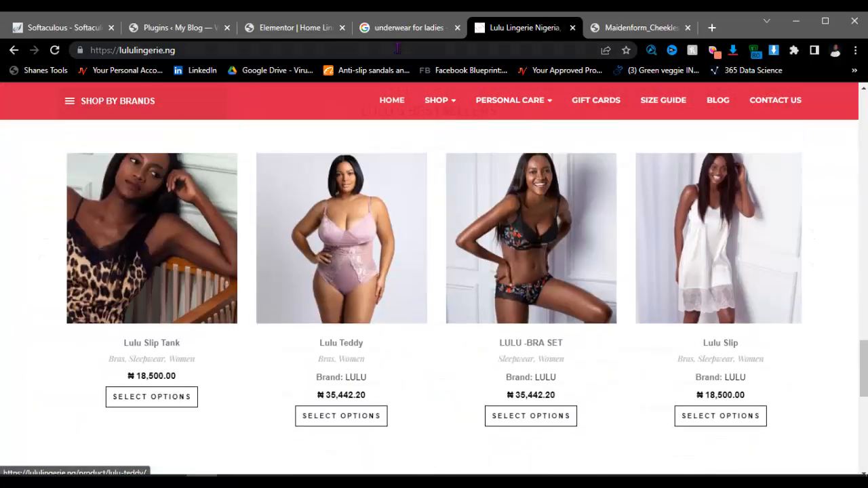
pyautogui.click(304, 27)
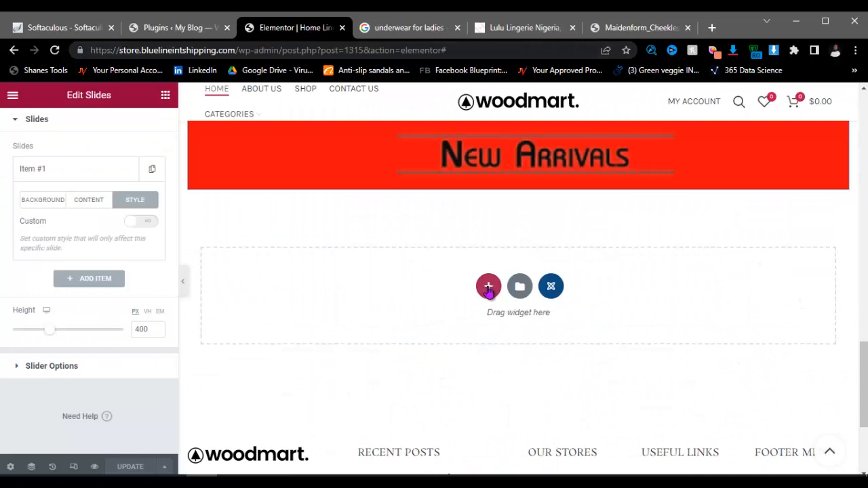
# Step: Add a single-column section below the banner containing a Heading widget
pyautogui.click(488, 287)
pyautogui.click(359, 321)
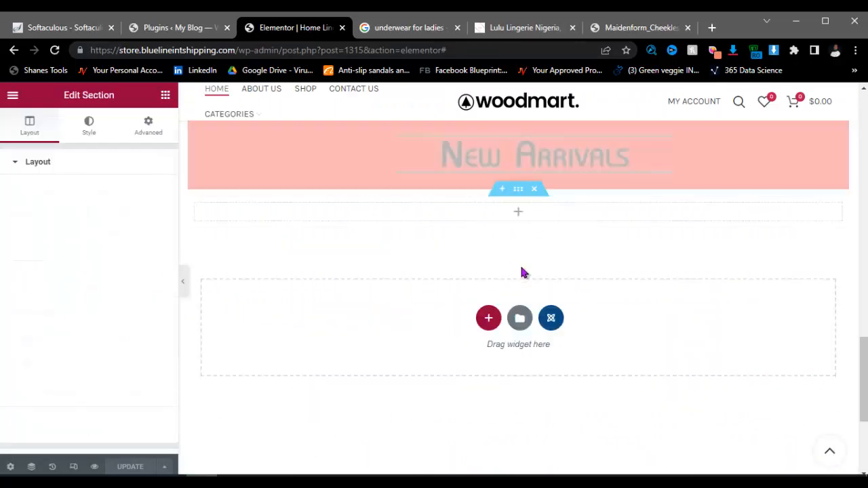
pyautogui.click(481, 217)
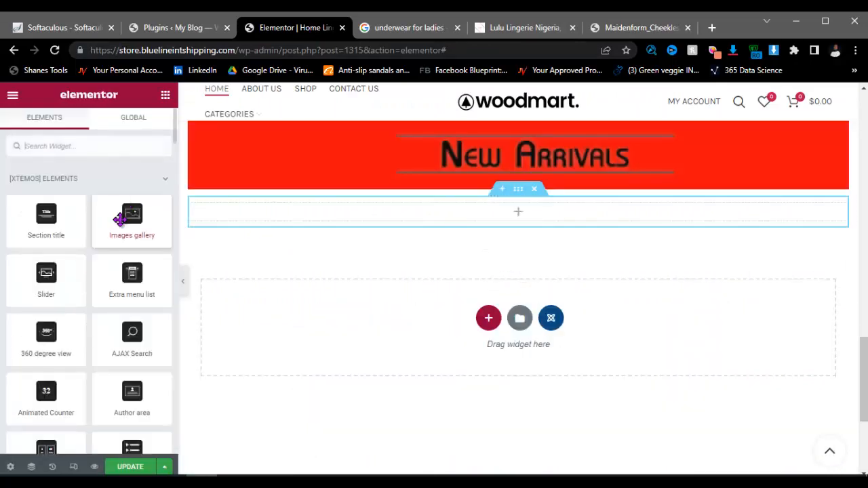
pyautogui.write('inn')
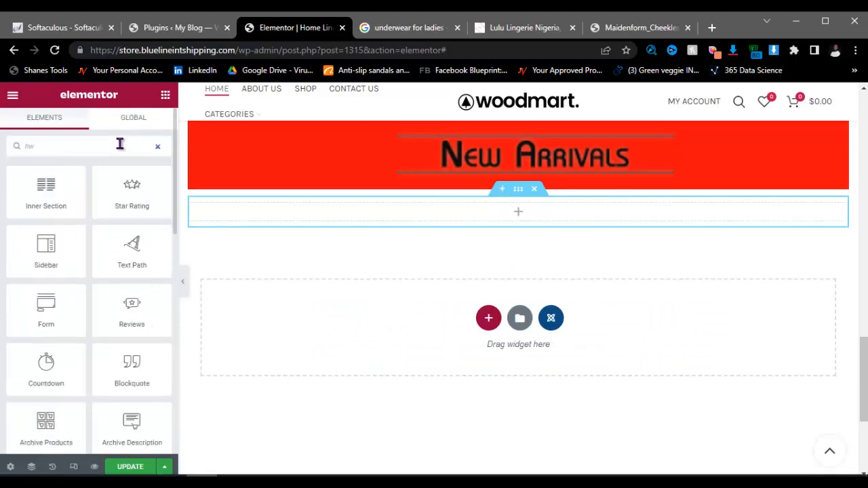
pyautogui.press('BackSpace')
pyautogui.write('e')
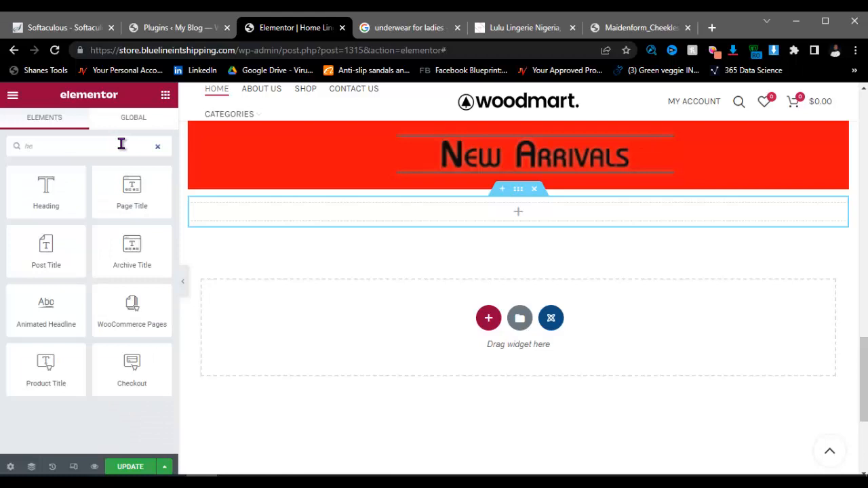
pyautogui.moveTo(76, 179); pyautogui.dragTo(403, 215)
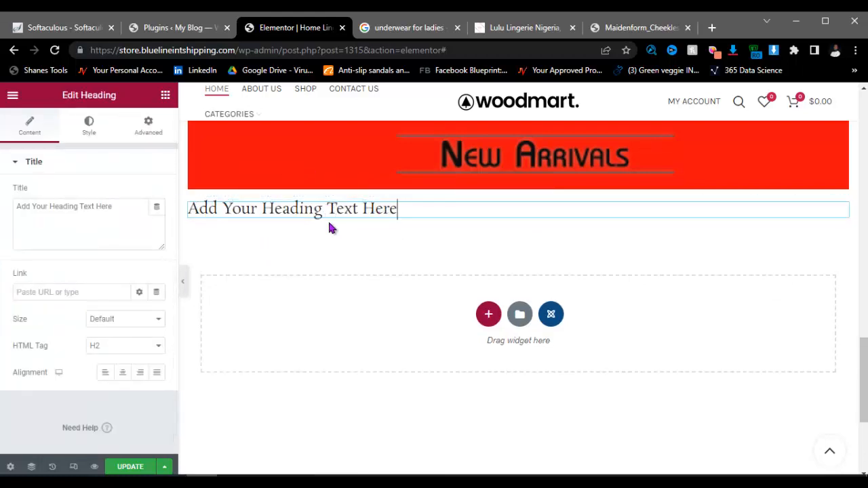
# Step: Change the heading text to LULU BESTSELLERS and center-align it
pyautogui.hotkey('ctrl', 'a')
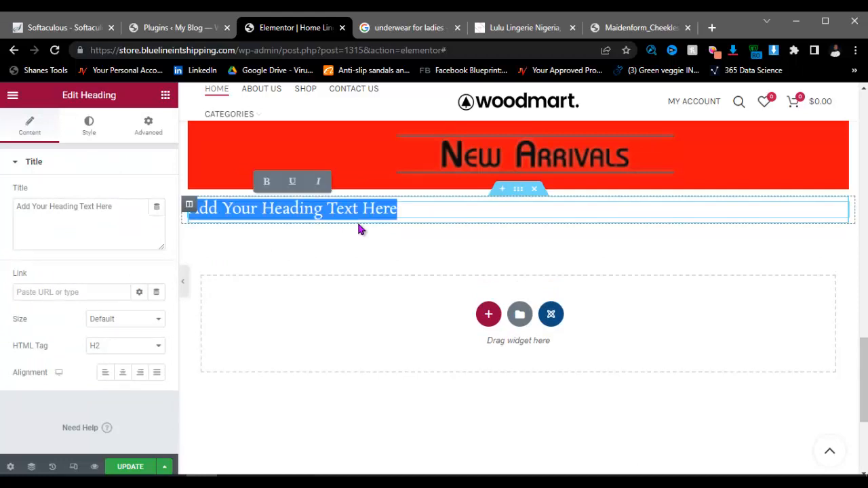
pyautogui.press('BackSpace')
pyautogui.write('LU')
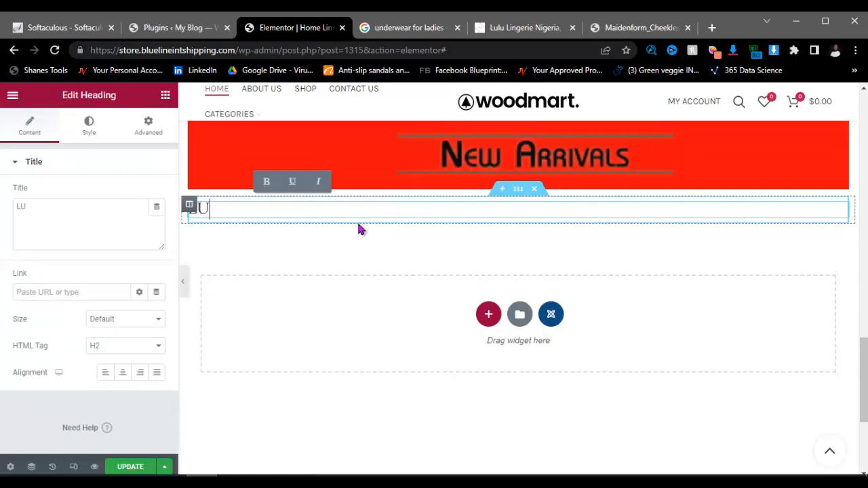
pyautogui.write('LU FAVORITE')
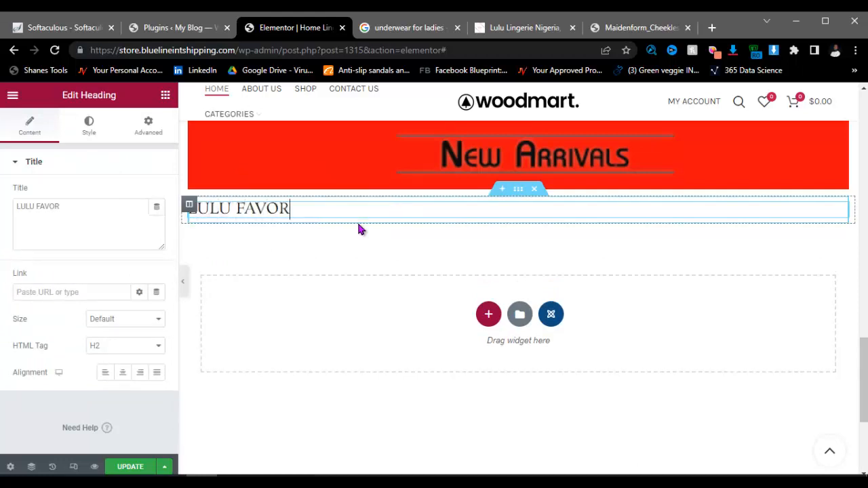
pyautogui.press('BackSpace')
pyautogui.press('BackSpace')
pyautogui.press('BackSpace')
pyautogui.press('BackSpace')
pyautogui.press('BackSpace')
pyautogui.press('BackSpace')
pyautogui.press('BackSpace')
pyautogui.press('BackSpace')
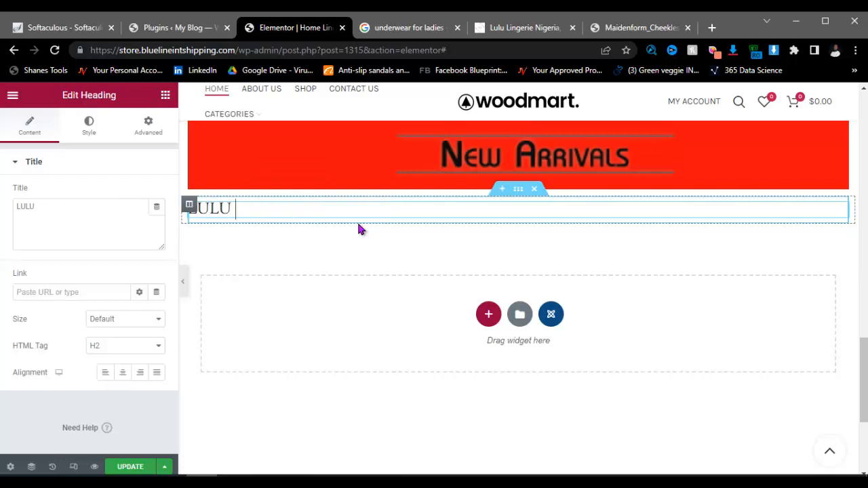
pyautogui.write('BESTSELLER')
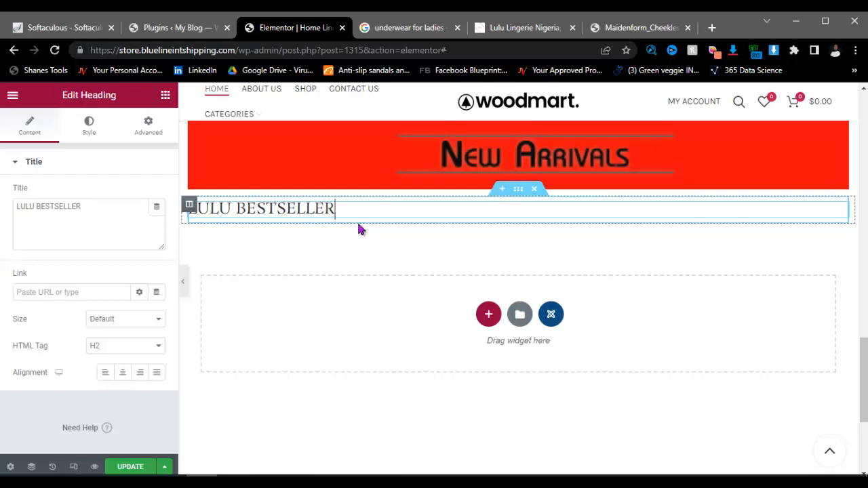
pyautogui.write('S')
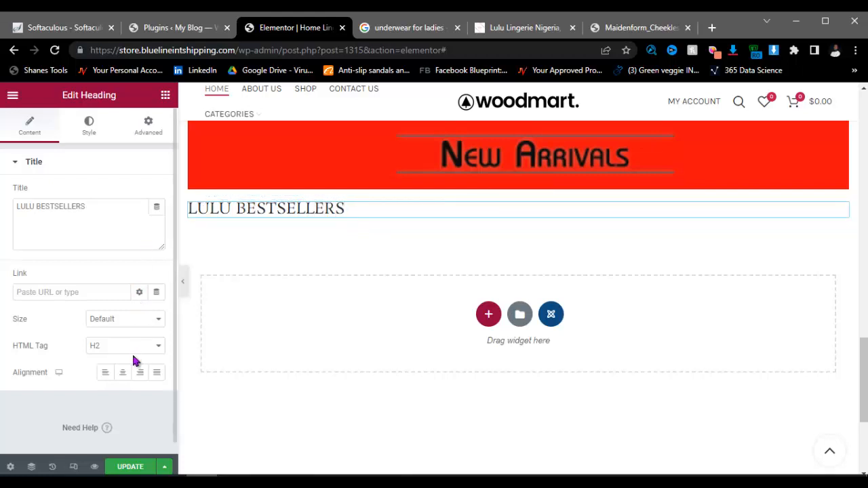
pyautogui.click(123, 372)
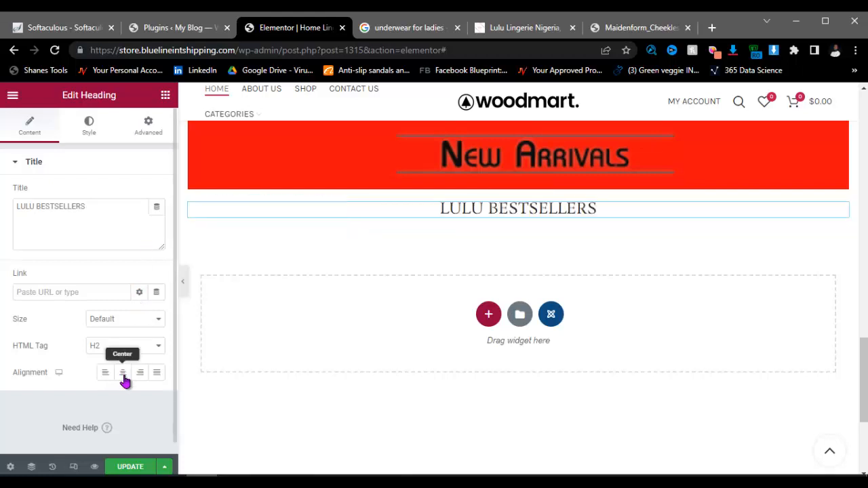
# Step: Style the heading with red text, font size 30 and weight 600
pyautogui.click(91, 136)
pyautogui.click(157, 193)
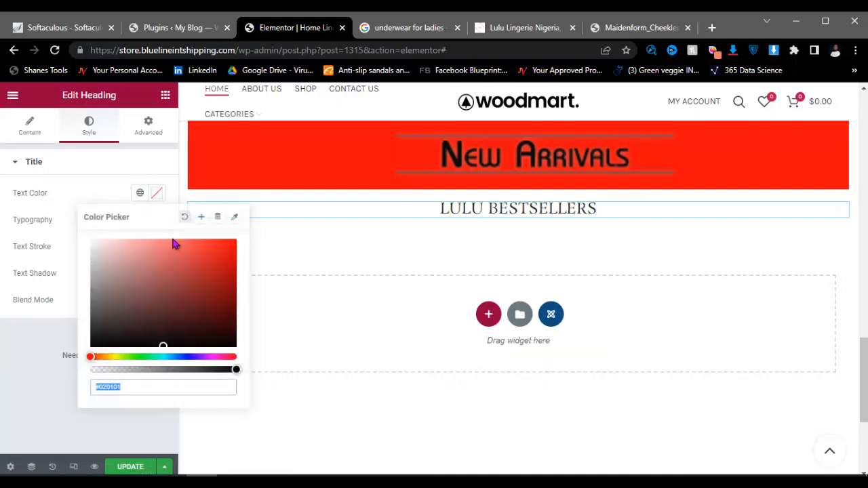
pyautogui.click(233, 244)
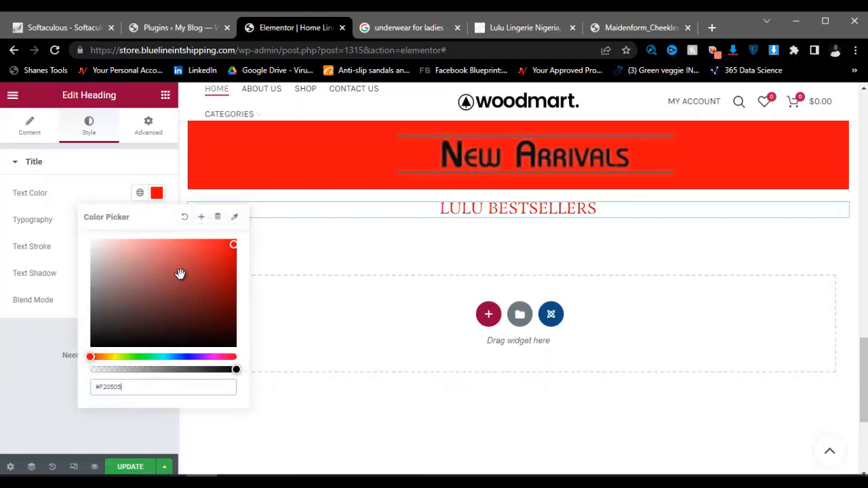
pyautogui.click(56, 333)
pyautogui.click(157, 219)
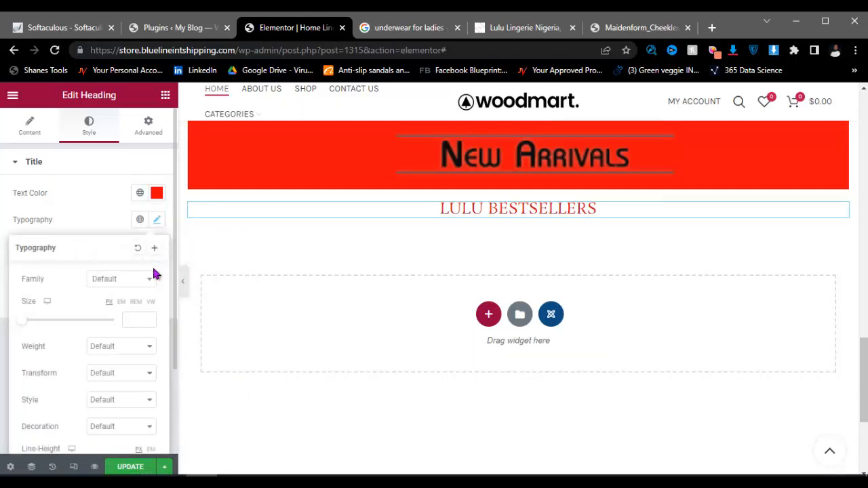
pyautogui.click(126, 319)
pyautogui.write('30')
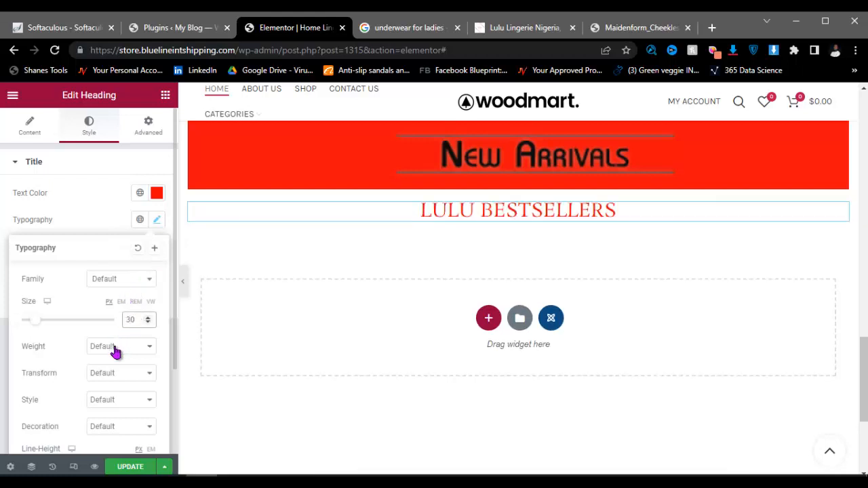
pyautogui.click(119, 349)
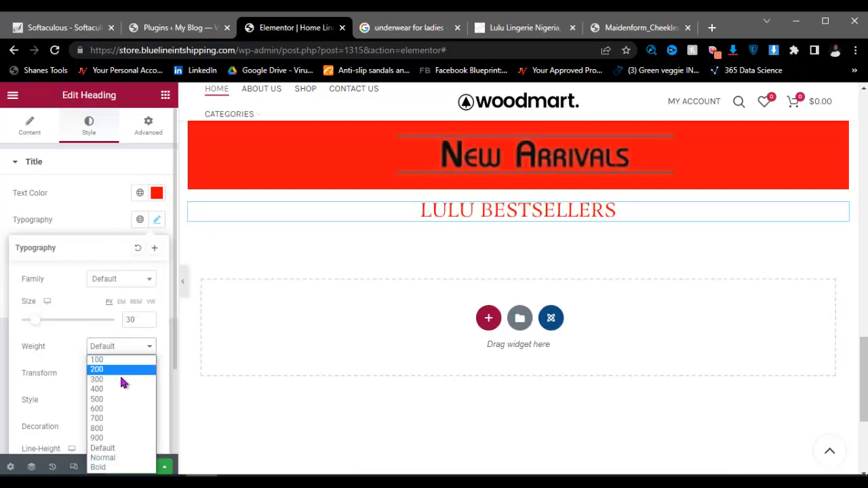
pyautogui.click(109, 410)
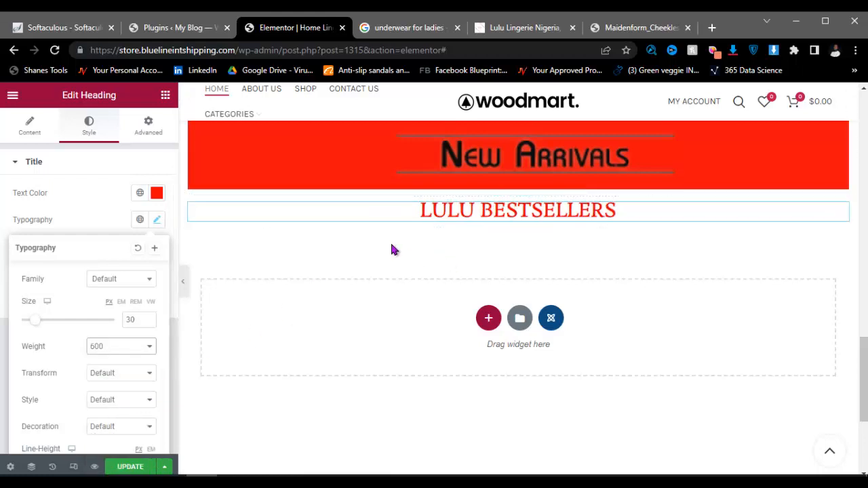
pyautogui.click(165, 94)
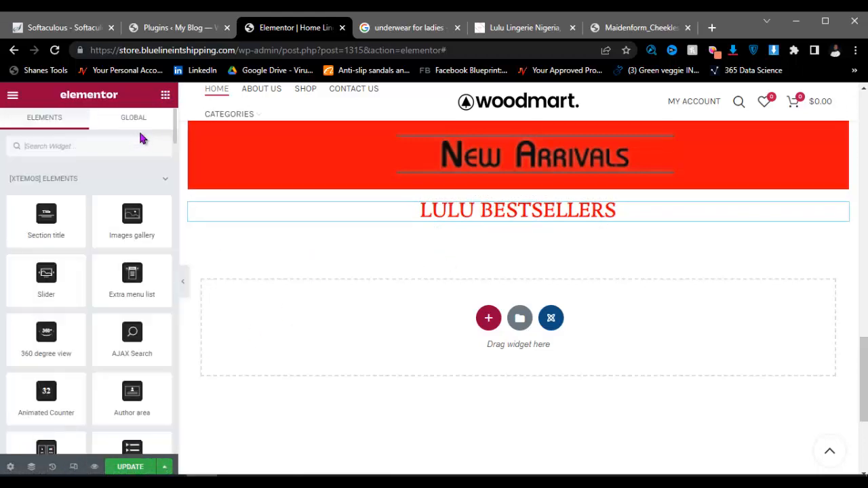
# Step: Place a Products widget under LULU BESTSELLERS showing Sale Products
pyautogui.click(116, 145)
pyautogui.write('product')
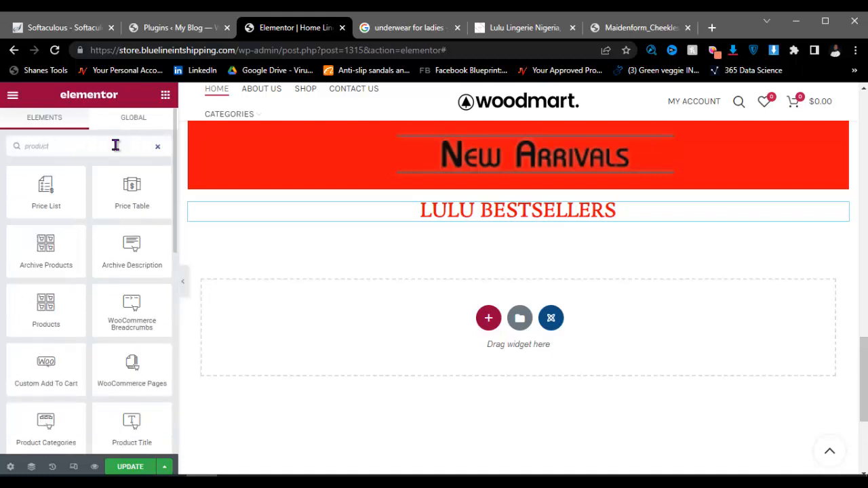
pyautogui.scroll(-7, 116, 246)
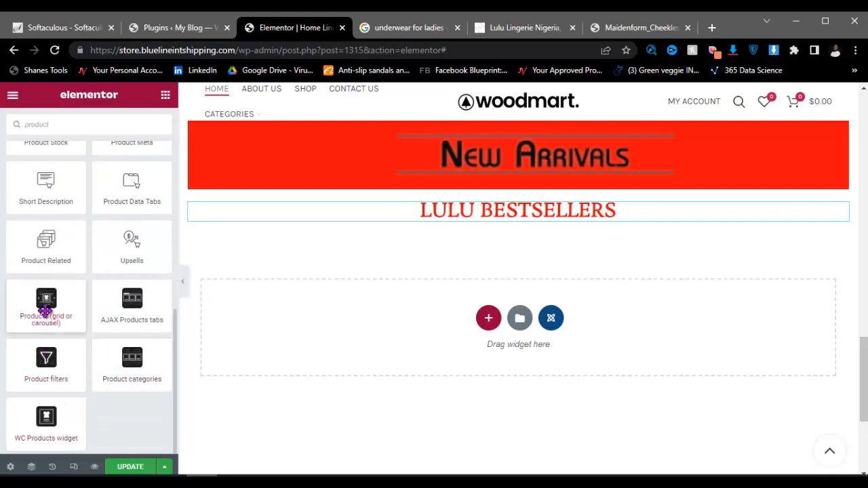
pyautogui.moveTo(46, 305); pyautogui.dragTo(455, 217)
pyautogui.click(122, 196)
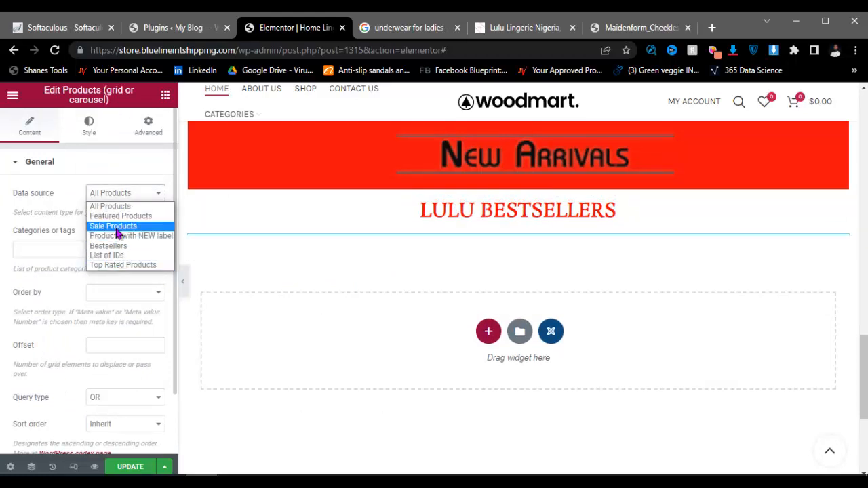
pyautogui.click(117, 228)
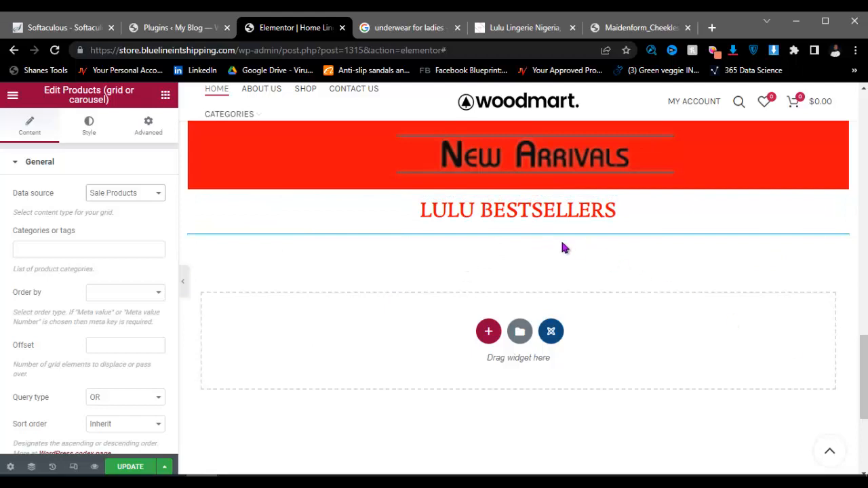
# Step: Switch the new products widget's layout to Carousel
pyautogui.scroll(1, 535, 237)
pyautogui.scroll(1, 537, 241)
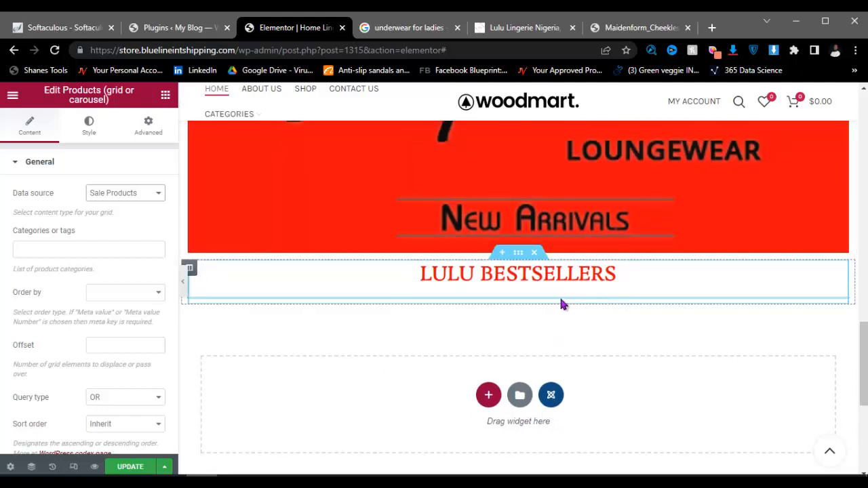
pyautogui.doubleClick(485, 299)
pyautogui.click(482, 308)
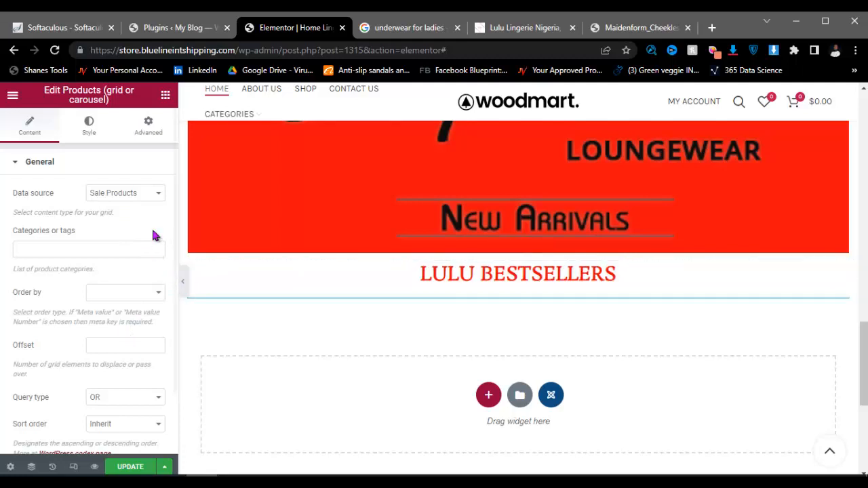
pyautogui.click(89, 127)
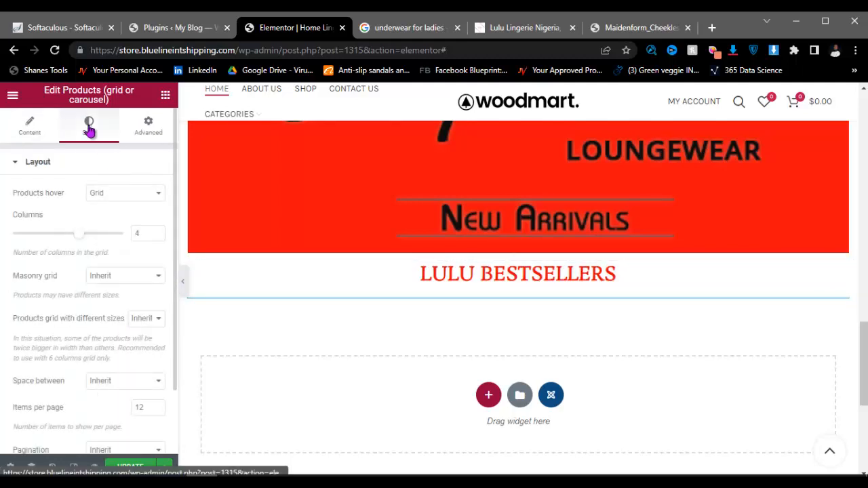
pyautogui.click(118, 196)
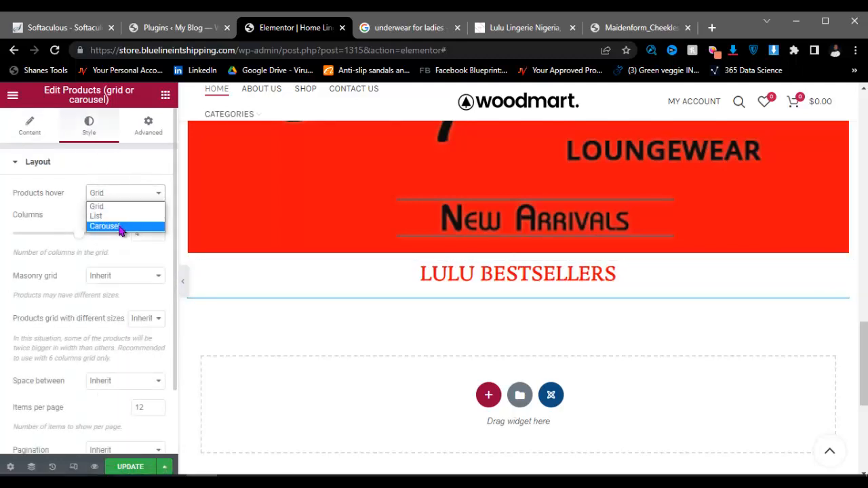
pyautogui.click(120, 228)
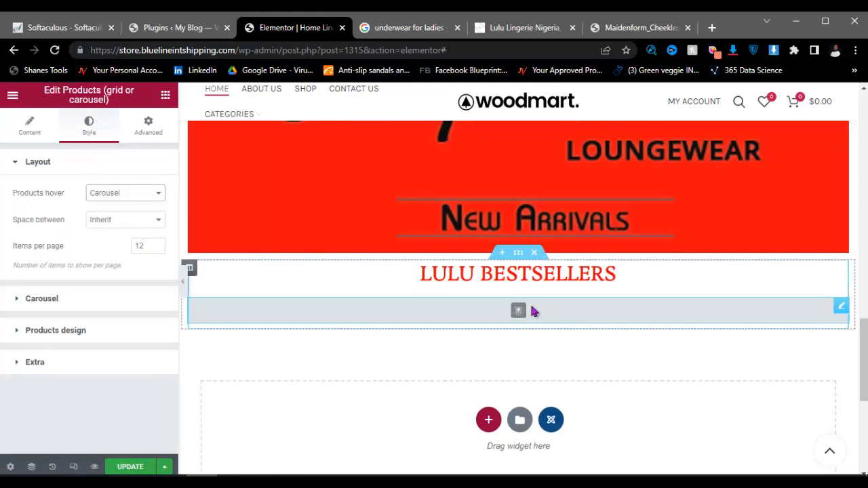
pyautogui.scroll(-1, 533, 310)
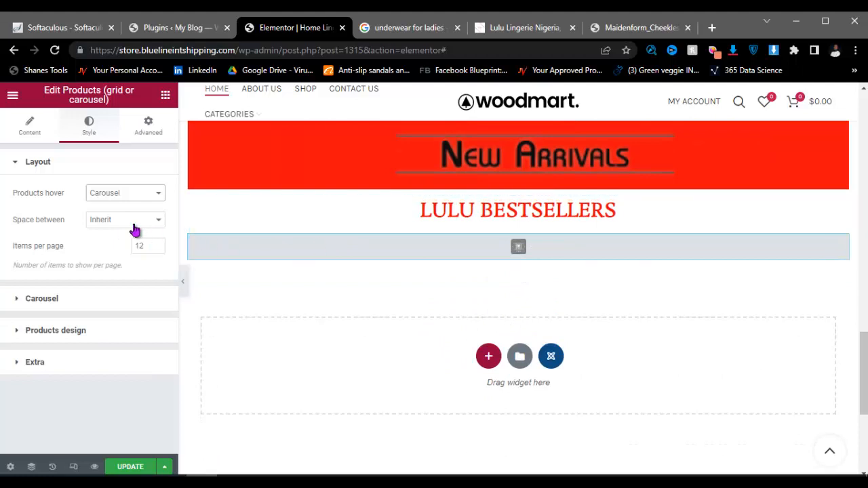
# Step: Check the LULU FAVORITES products widget's source settings for comparison
pyautogui.click(40, 133)
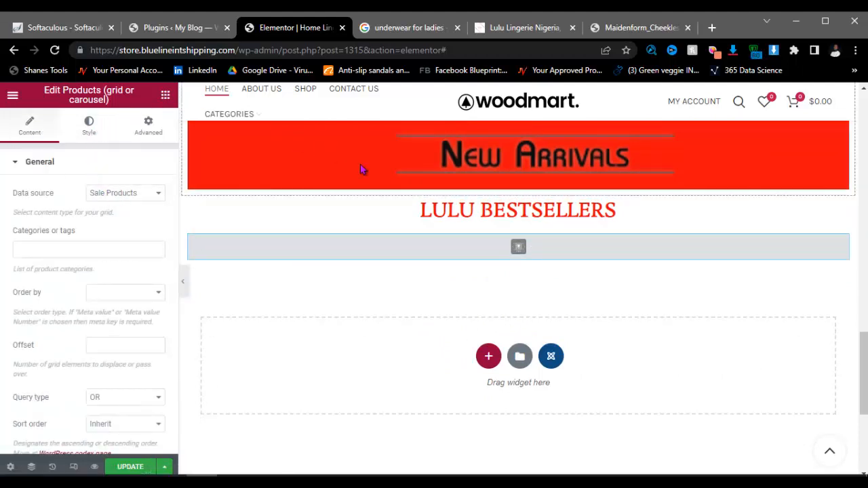
pyautogui.scroll(3, 376, 171)
pyautogui.scroll(3, 376, 175)
pyautogui.click(444, 294)
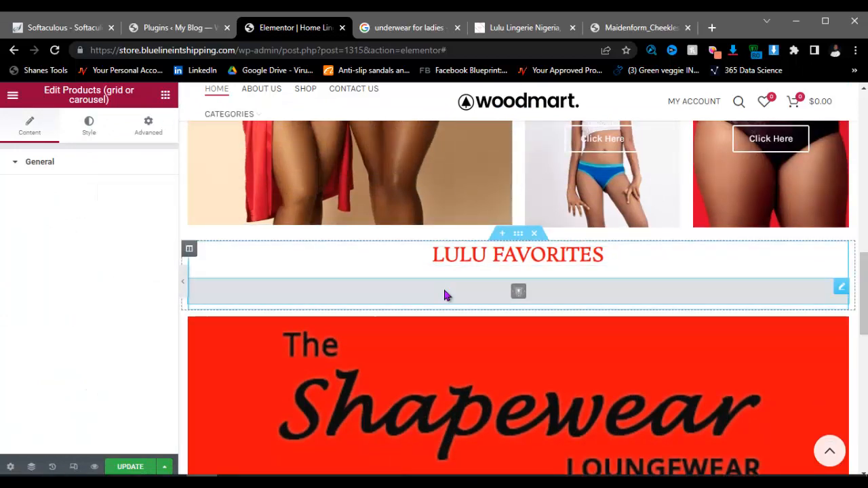
pyautogui.scroll(-10, 444, 293)
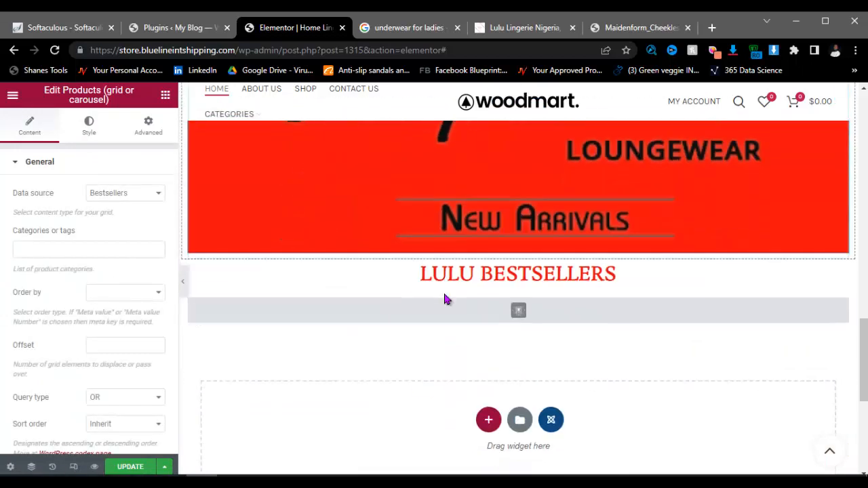
pyautogui.scroll(2, 475, 139)
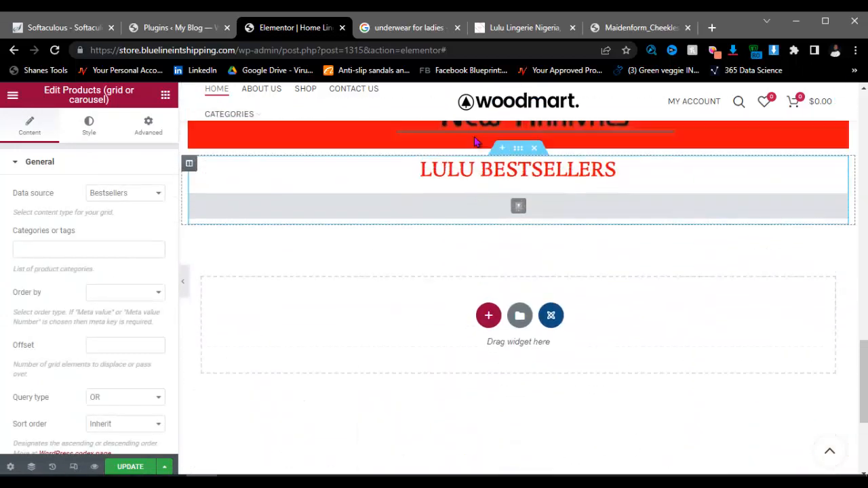
pyautogui.click(164, 95)
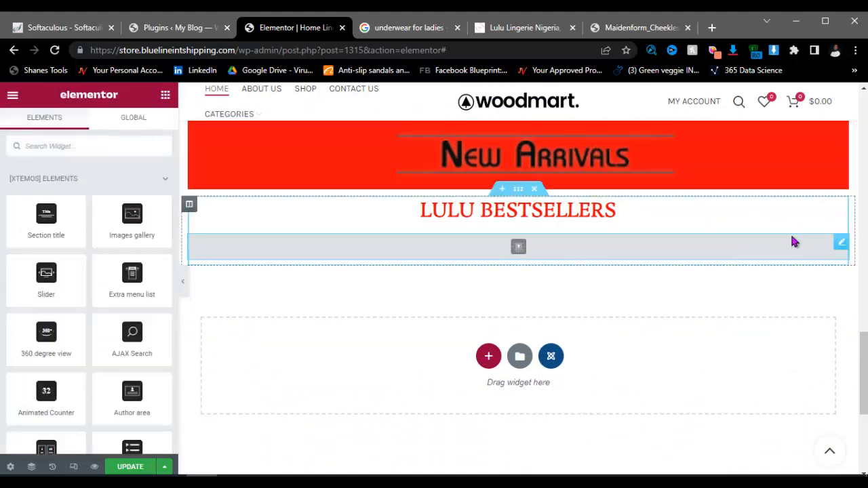
# Step: Duplicate the products widget and switch the copy's data source to Top Rated Products
pyautogui.rightClick(839, 244)
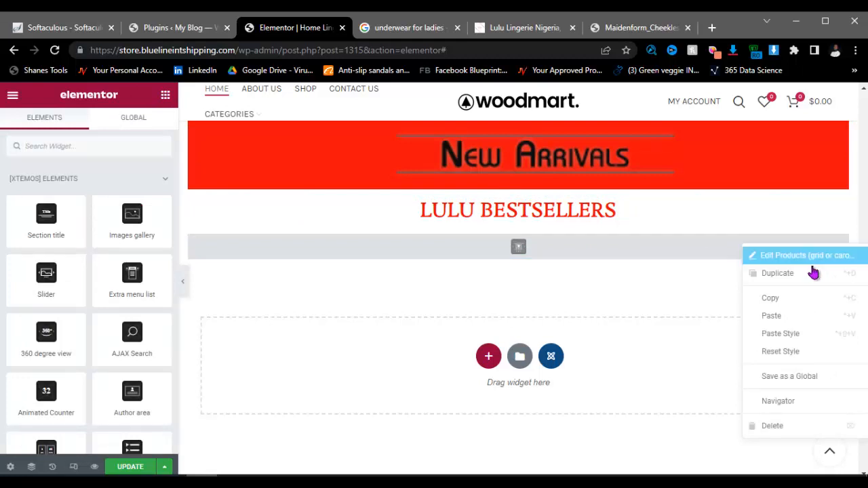
pyautogui.click(766, 274)
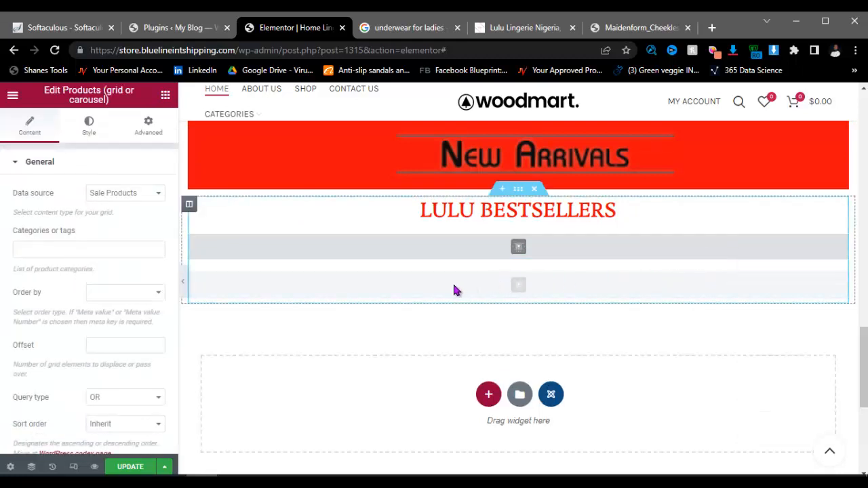
pyautogui.click(126, 196)
pyautogui.click(131, 271)
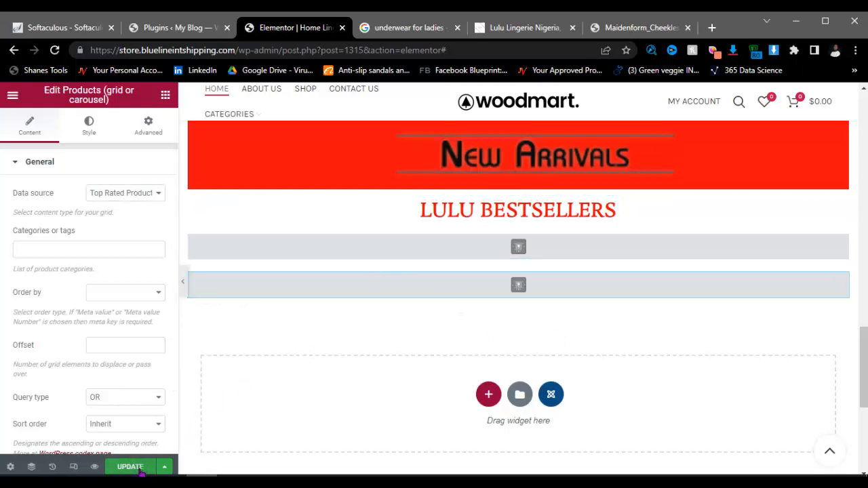
pyautogui.scroll(15, 391, 344)
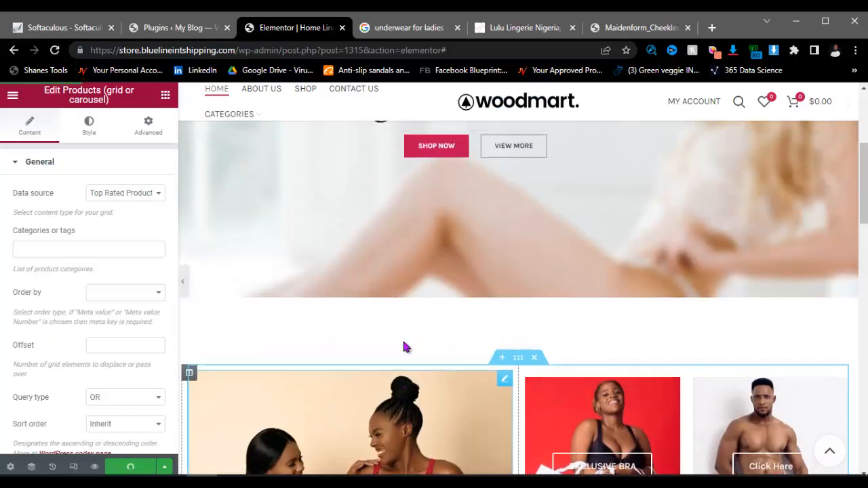
pyautogui.scroll(-20, 502, 339)
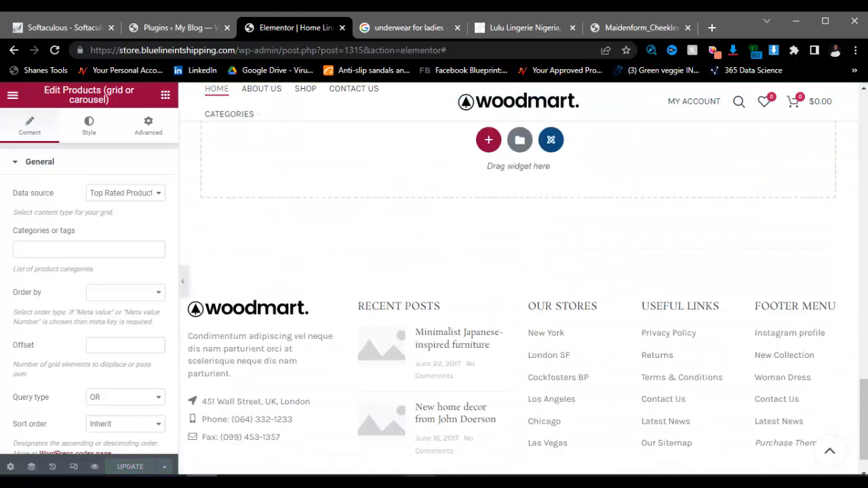
pyautogui.click(391, 480)
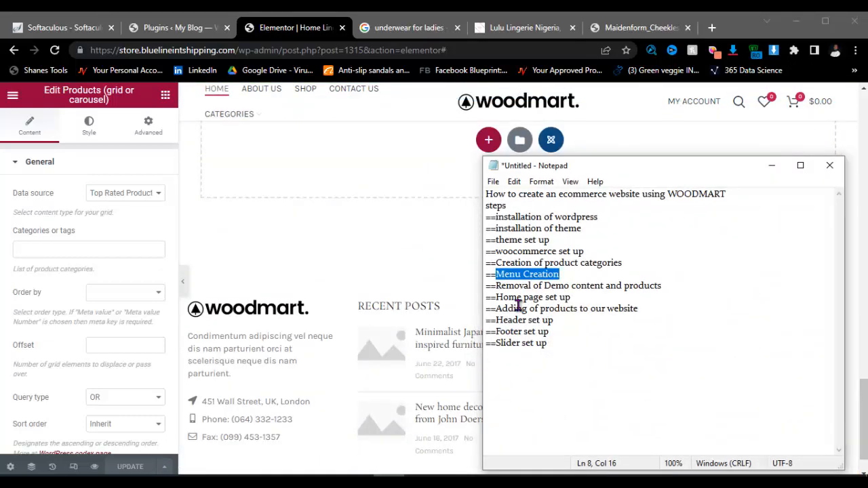
pyautogui.moveTo(495, 308); pyautogui.dragTo(693, 308)
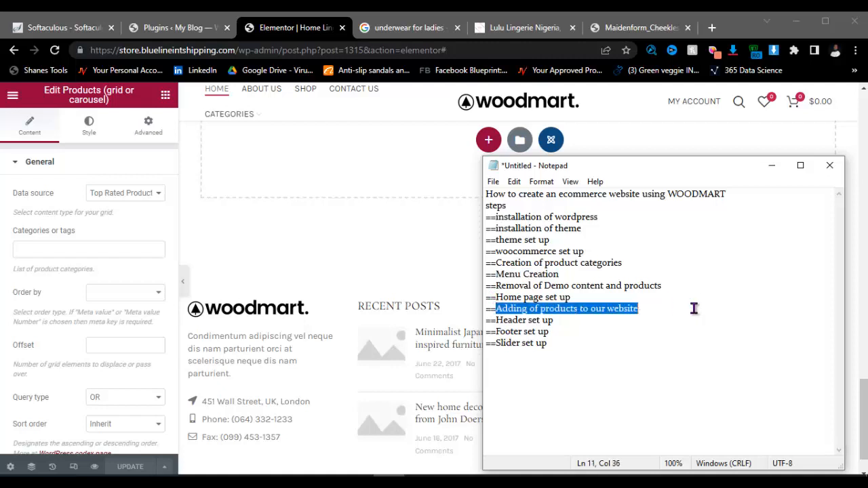
pyautogui.moveTo(599, 310); pyautogui.dragTo(498, 310)
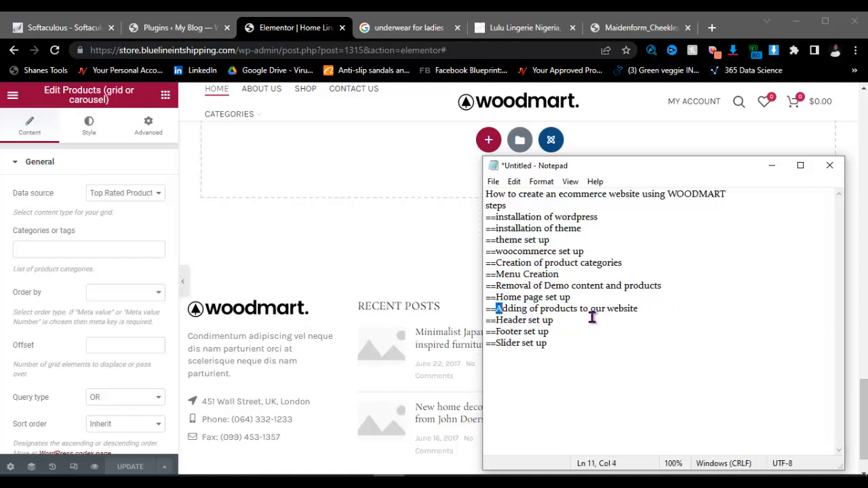
pyautogui.click(584, 332)
pyautogui.scroll(-1, 370, 290)
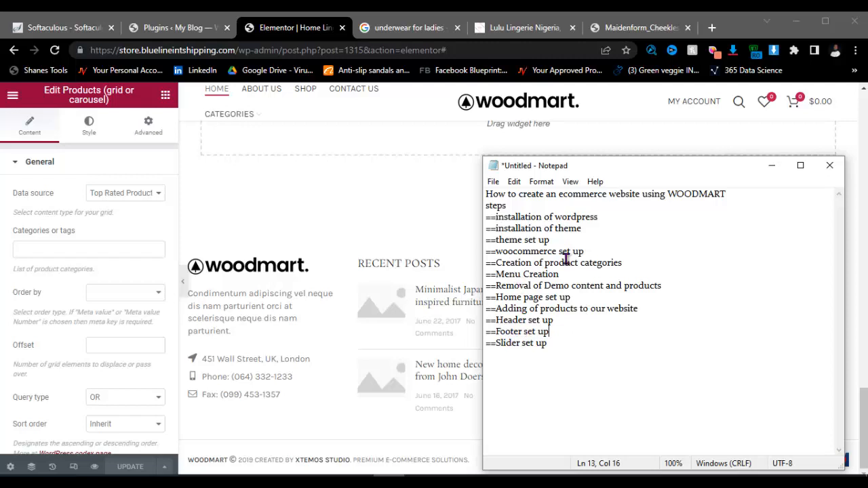
pyautogui.click(769, 168)
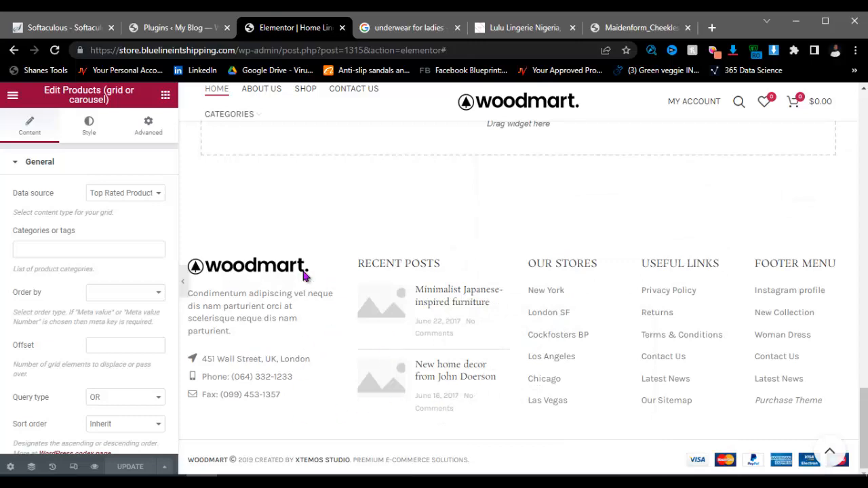
pyautogui.scroll(3, 494, 292)
pyautogui.scroll(-3, 350, 345)
pyautogui.scroll(4, 495, 169)
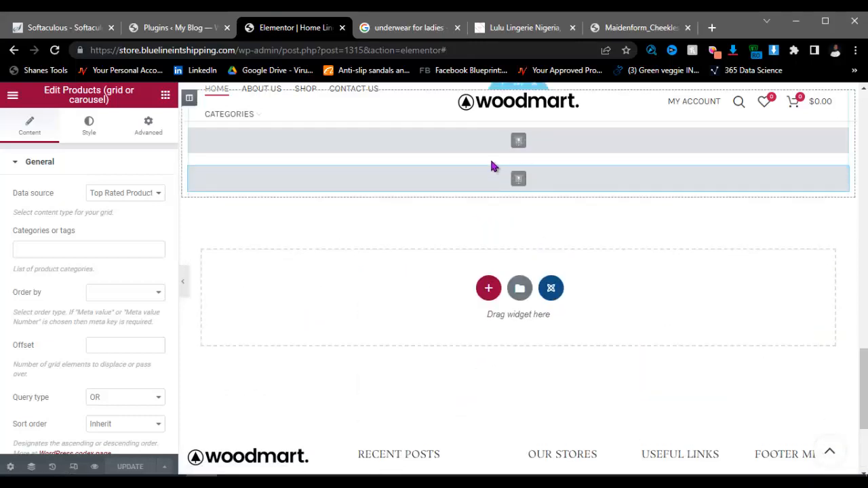
pyautogui.scroll(10, 494, 166)
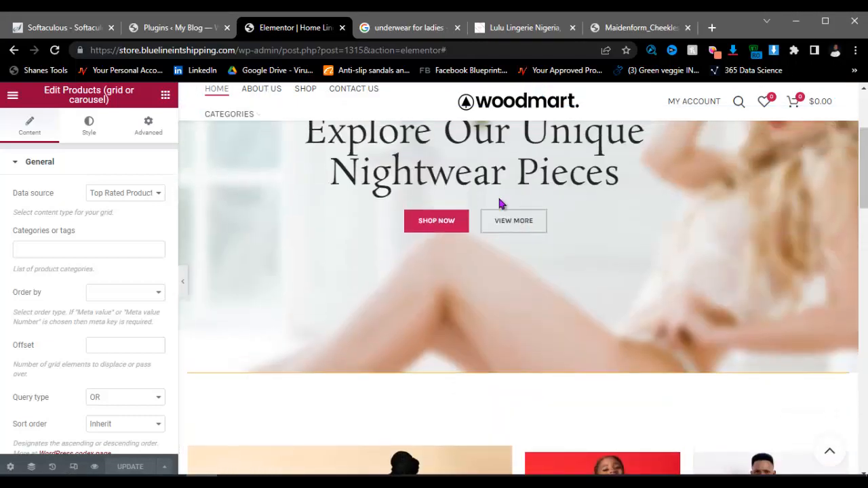
pyautogui.scroll(3, 500, 203)
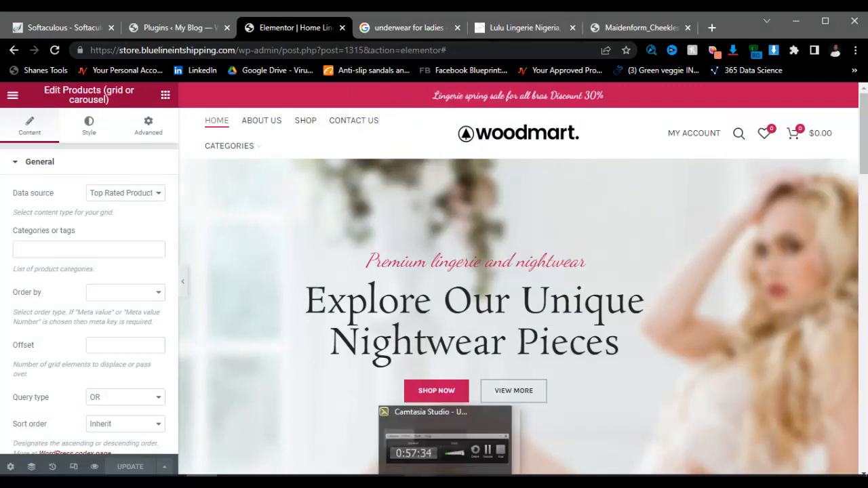
# Step: In a new tab, search the web for chrome web store
pyautogui.click(711, 28)
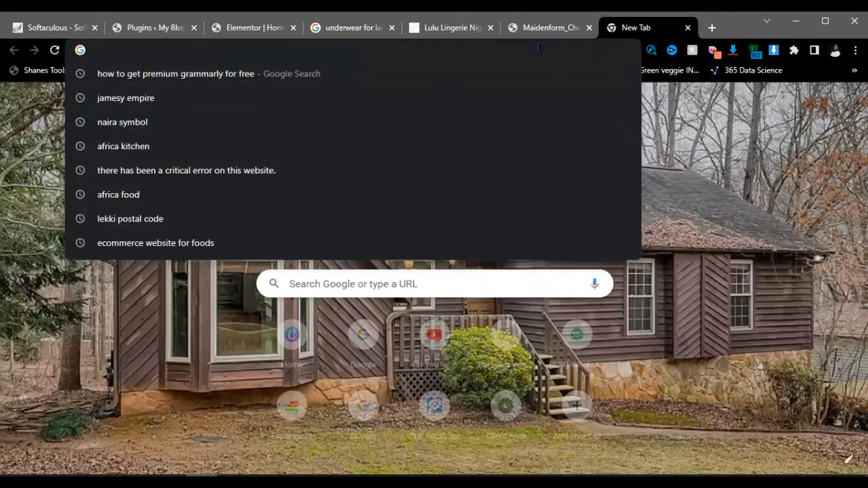
pyautogui.write('web chr')
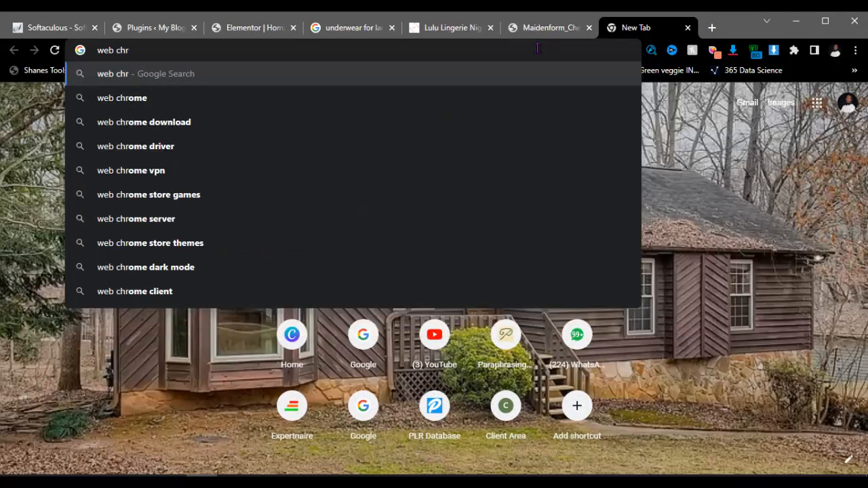
pyautogui.press('BackSpace')
pyautogui.press('BackSpace')
pyautogui.press('BackSpace')
pyautogui.press('BackSpace')
pyautogui.press('BackSpace')
pyautogui.press('BackSpace')
pyautogui.press('BackSpace')
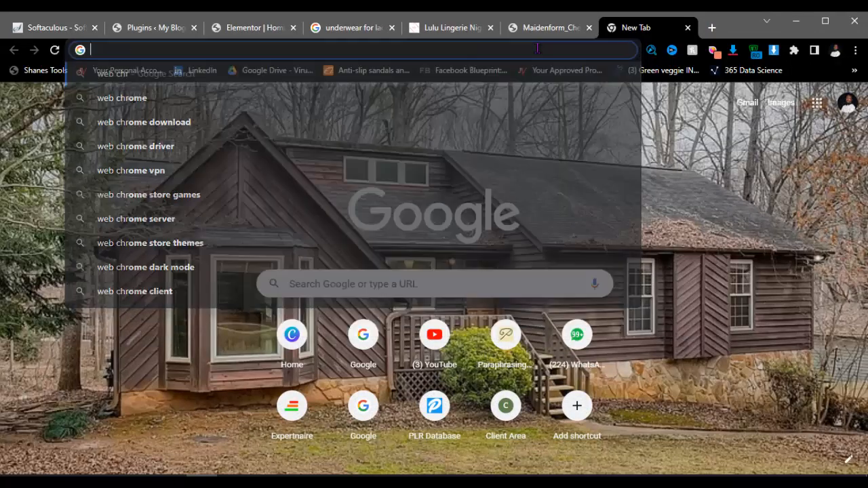
pyautogui.write('chrome')
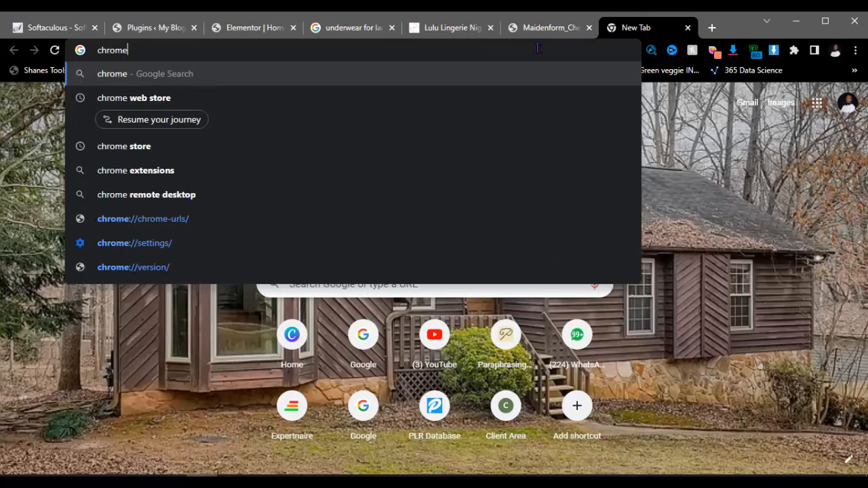
pyautogui.write(' web ')
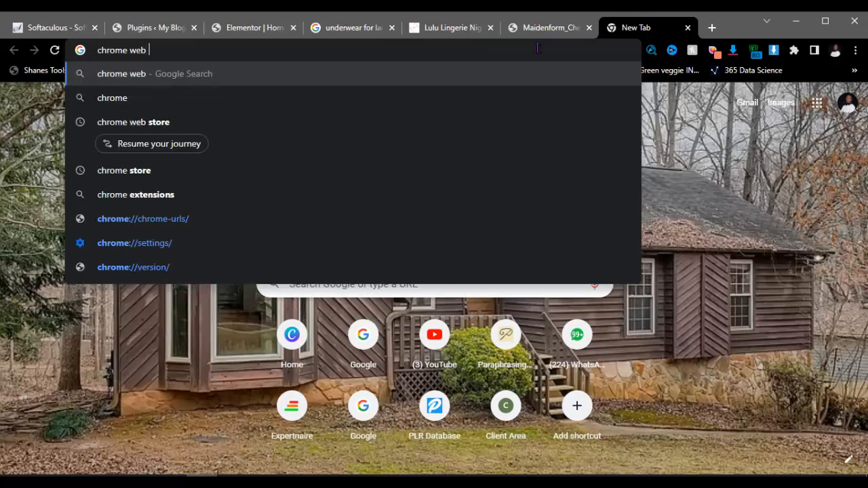
pyautogui.write('store')
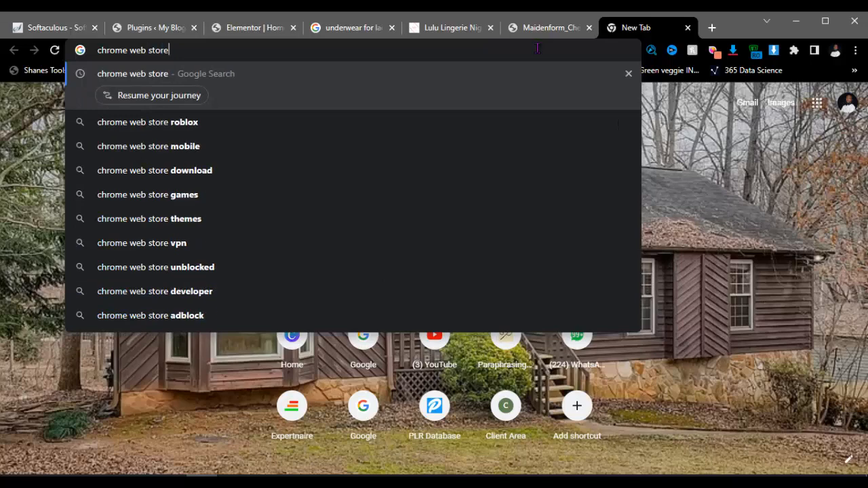
pyautogui.press('Return')
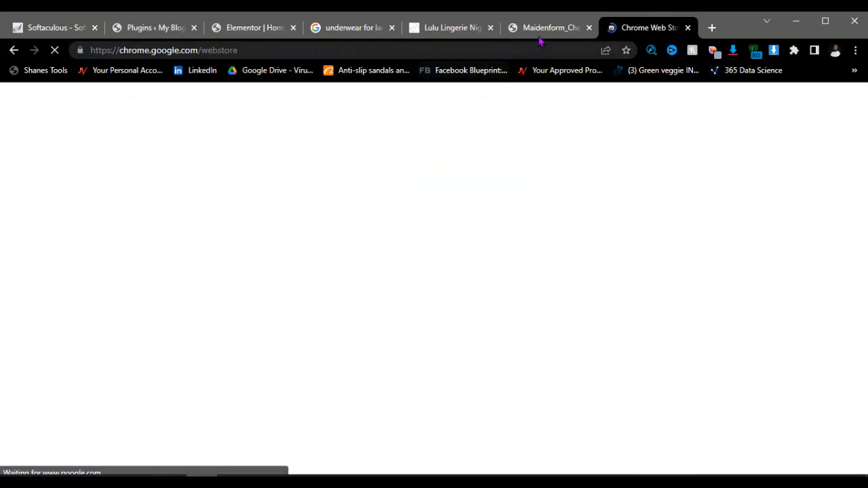
# Step: Close the Maidenform image tab and search the Chrome Web Store for alisave
pyautogui.click(589, 28)
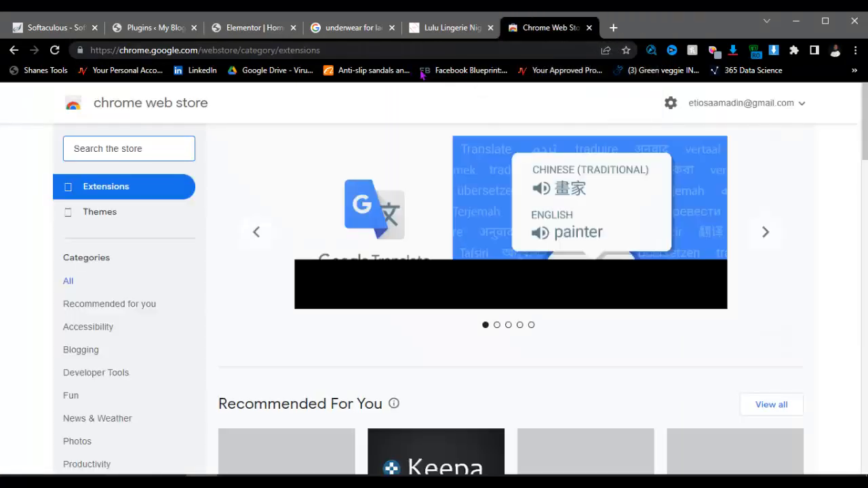
pyautogui.click(169, 147)
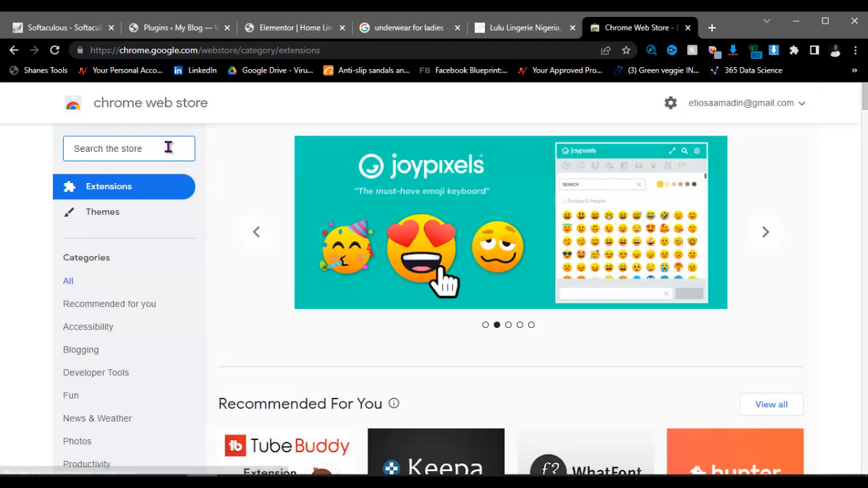
pyautogui.write('alisave')
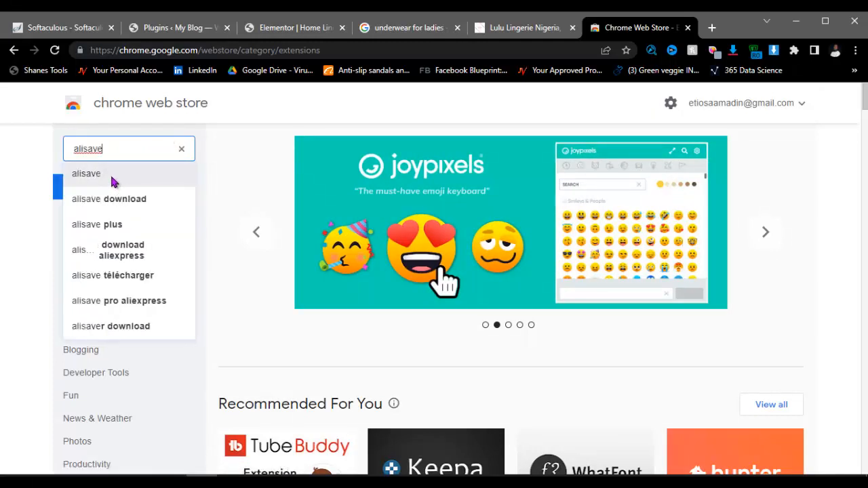
pyautogui.click(113, 181)
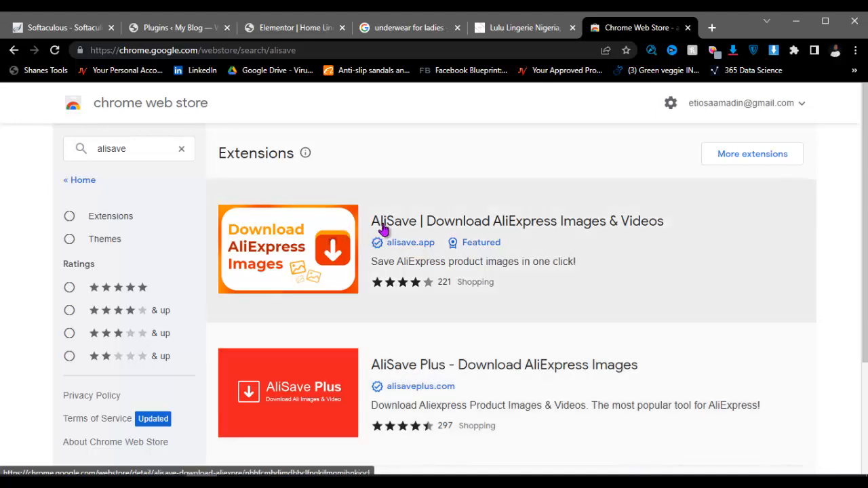
# Step: Install the AliSave extension from its store page with Add to Chrome
pyautogui.click(399, 225)
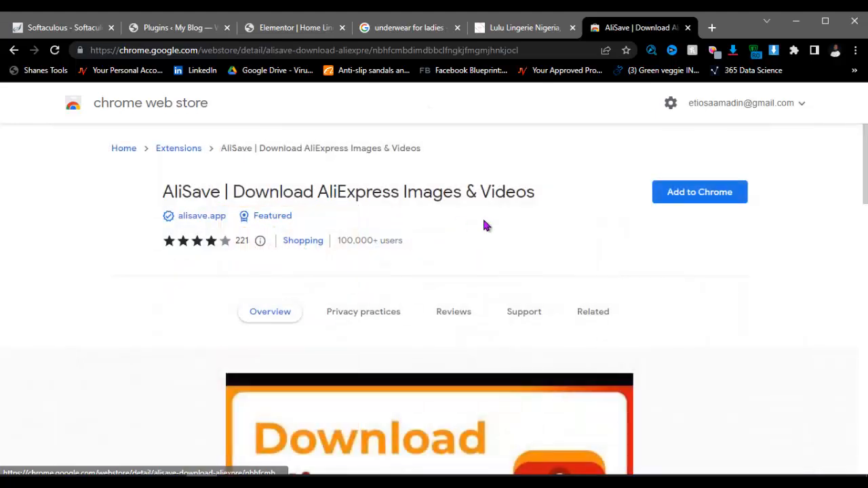
pyautogui.click(688, 194)
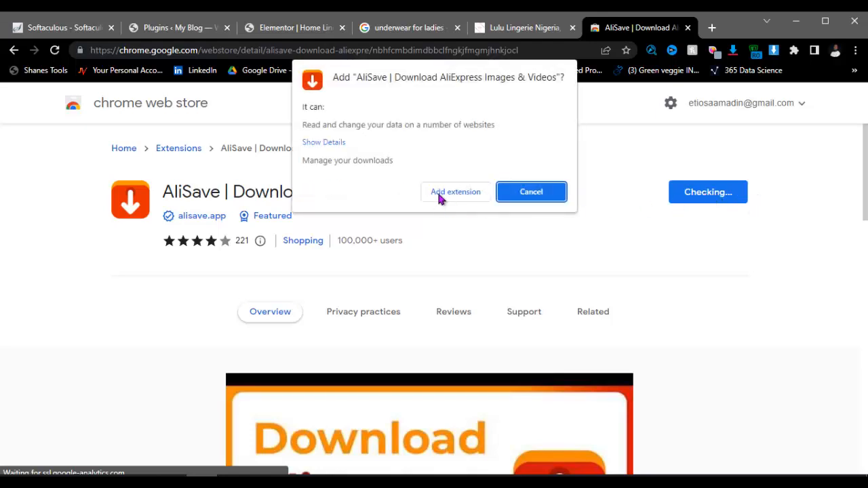
pyautogui.click(440, 195)
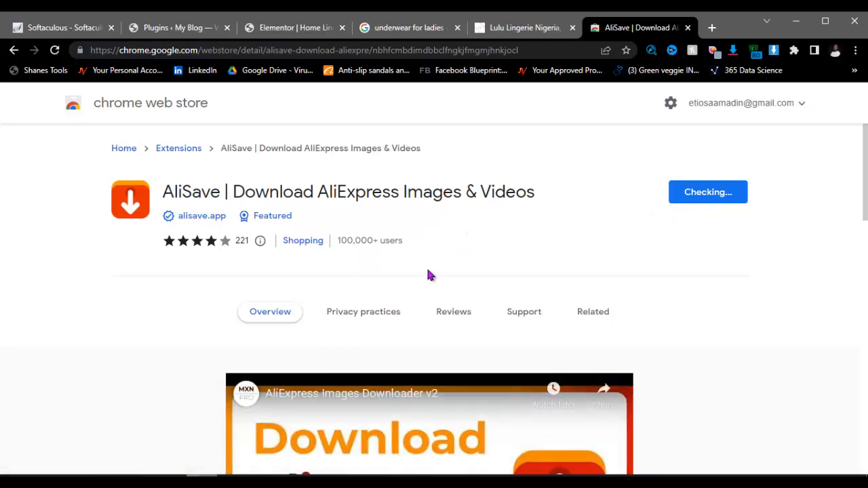
pyautogui.scroll(-1, 461, 268)
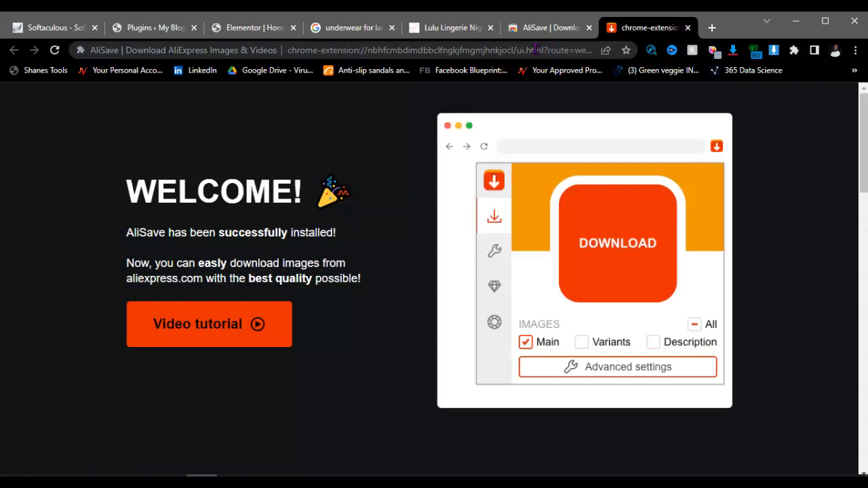
pyautogui.click(535, 48)
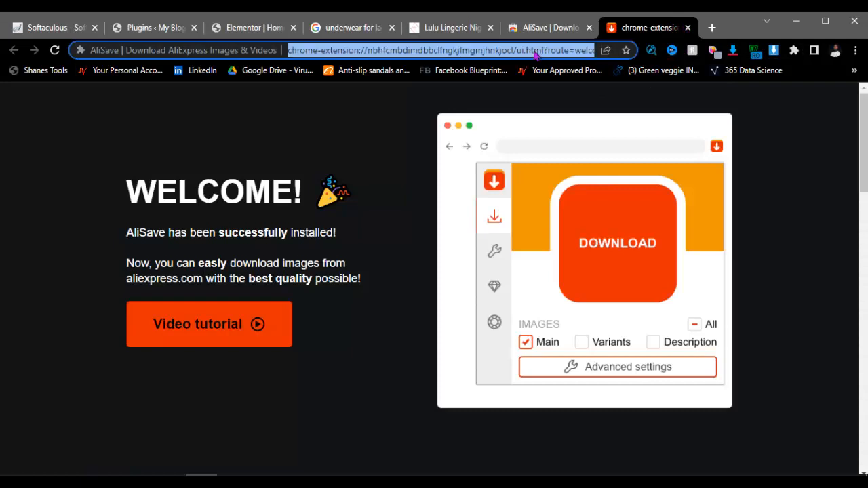
pyautogui.press('BackSpace')
# Step: Load aliexpress.com, highlight the 'Adding of products to our website' line in Notepad, then minimise Notepad
pyautogui.write('aliexp')
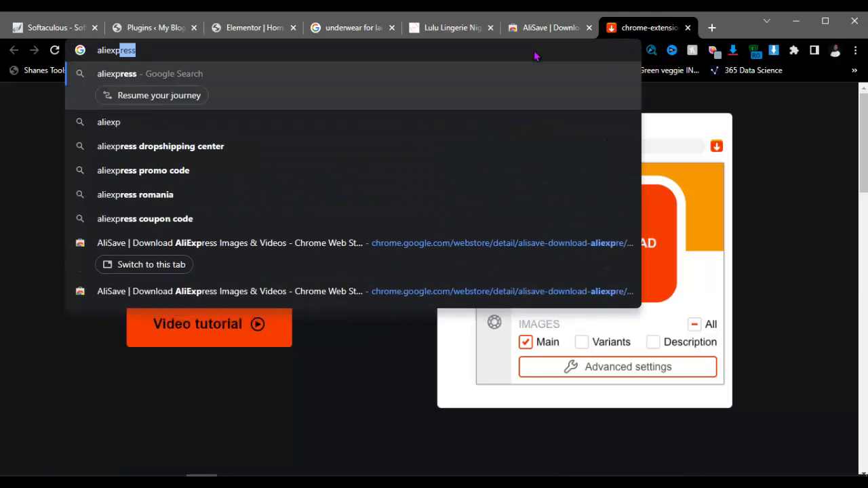
pyautogui.write('ress.com')
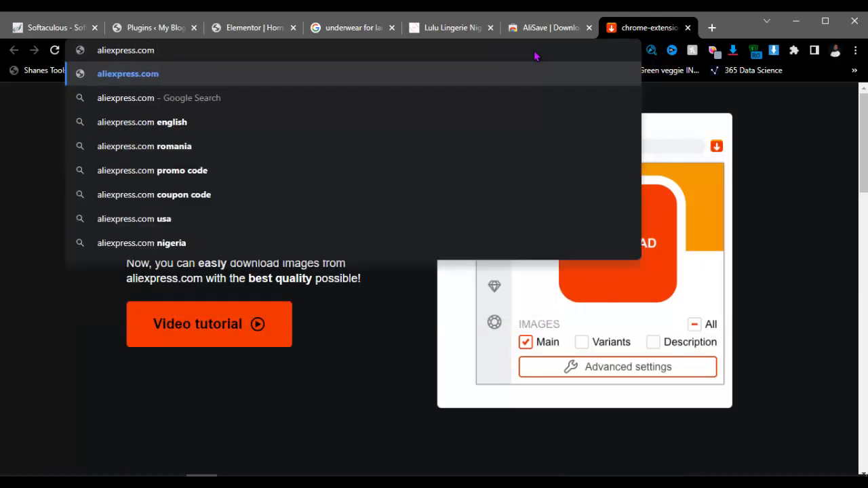
pyautogui.press('Return')
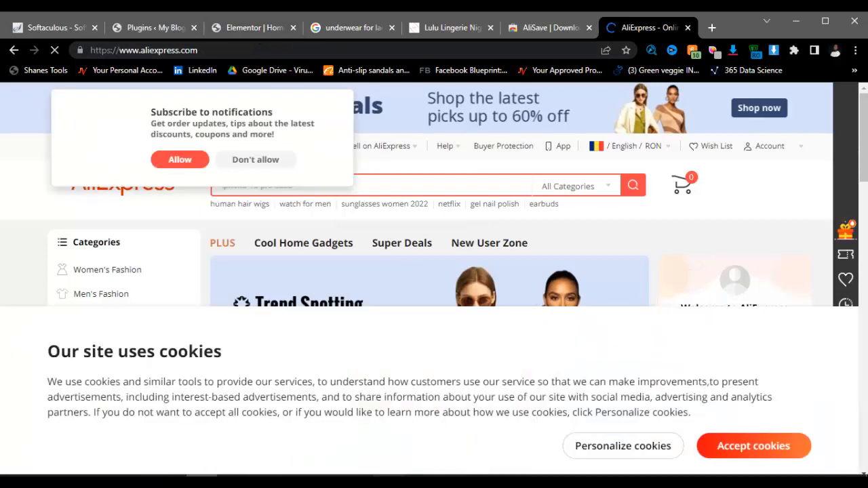
pyautogui.click(388, 482)
pyautogui.click(445, 420)
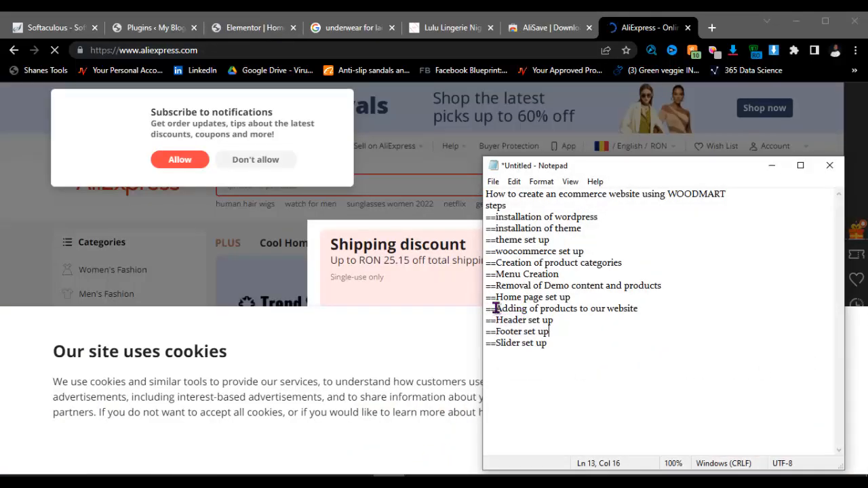
pyautogui.moveTo(495, 308); pyautogui.dragTo(667, 313)
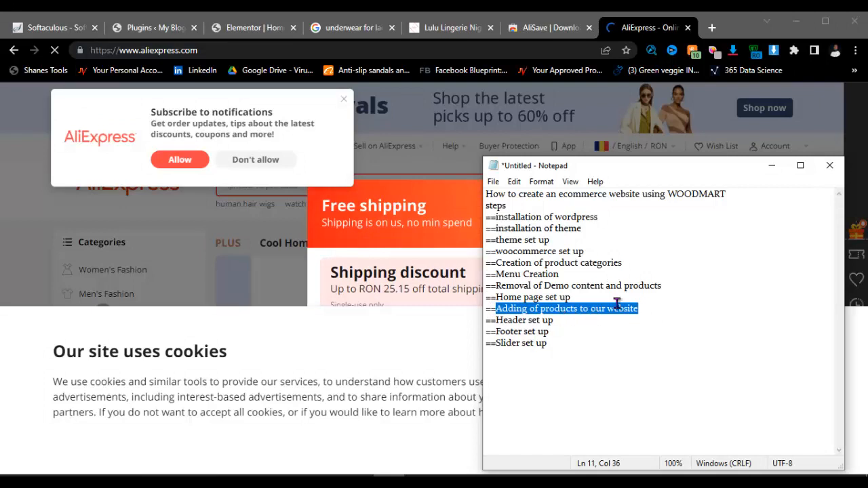
pyautogui.click(771, 166)
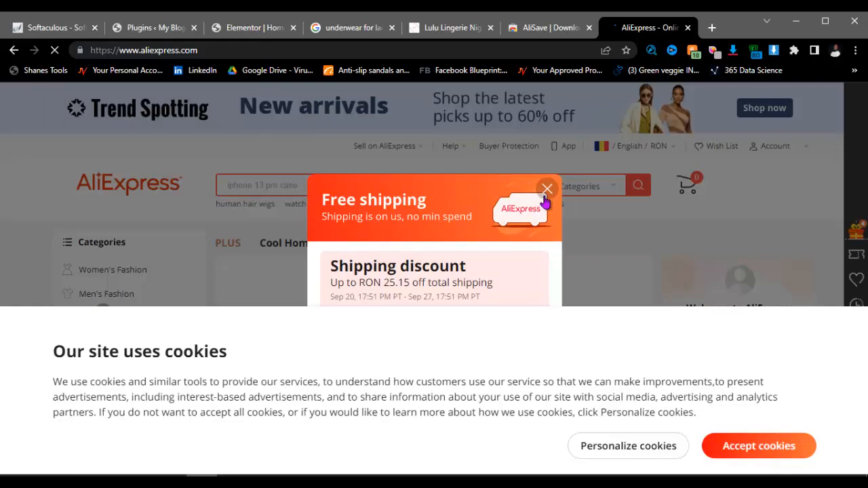
# Step: Dismiss the AliExpress Free shipping popup and put the cursor in the search box
pyautogui.click(547, 190)
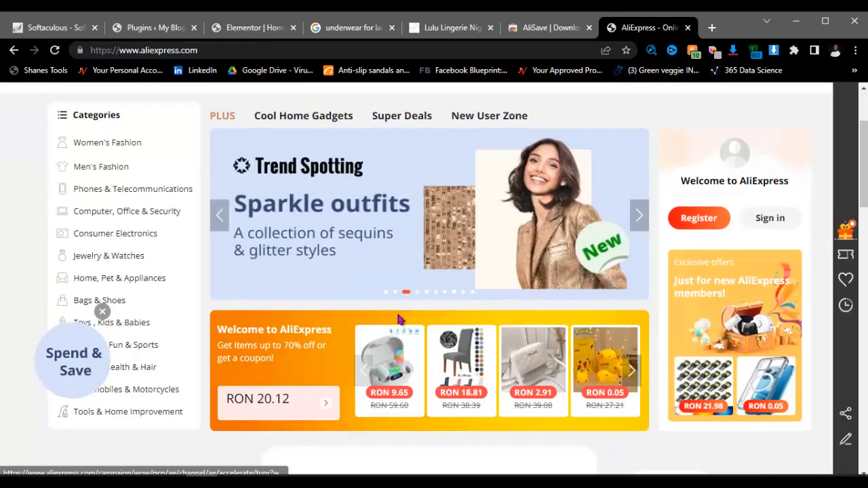
pyautogui.scroll(-3, 399, 319)
pyautogui.scroll(-2, 398, 319)
pyautogui.scroll(5, 398, 320)
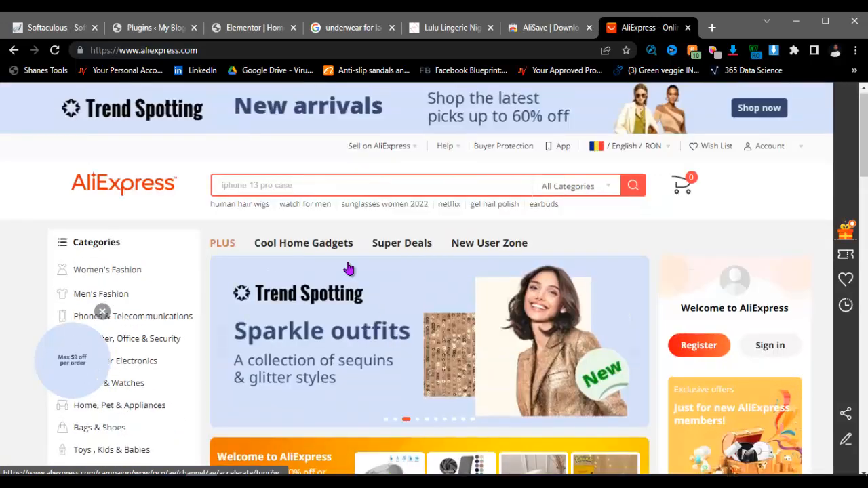
pyautogui.click(304, 186)
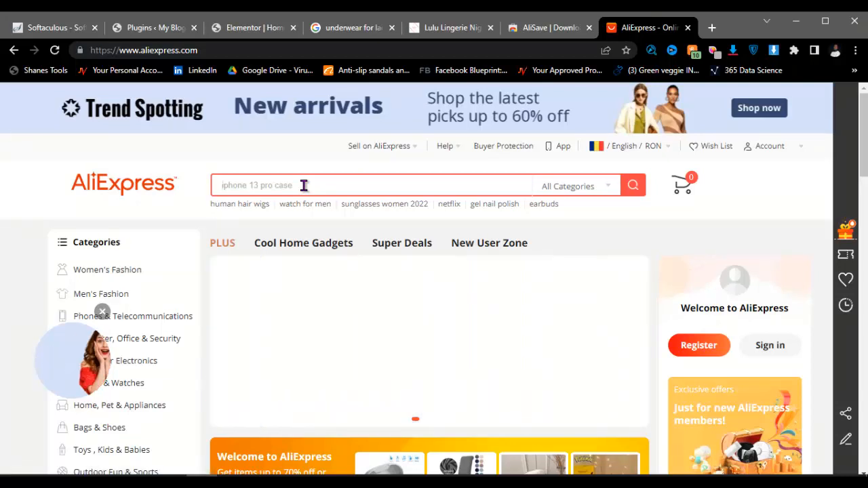
# Step: Search AliExpress for underwear using the 'underwear women sexsy' suggestion
pyautogui.write('under')
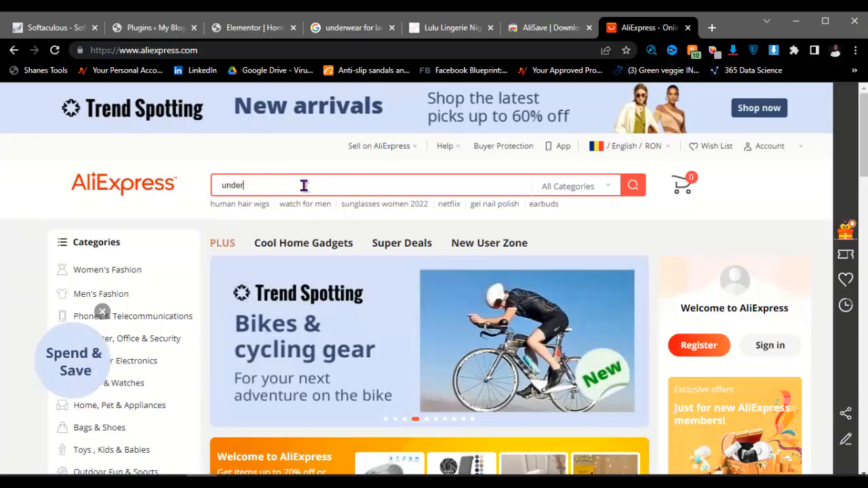
pyautogui.write('wear women sexsy')
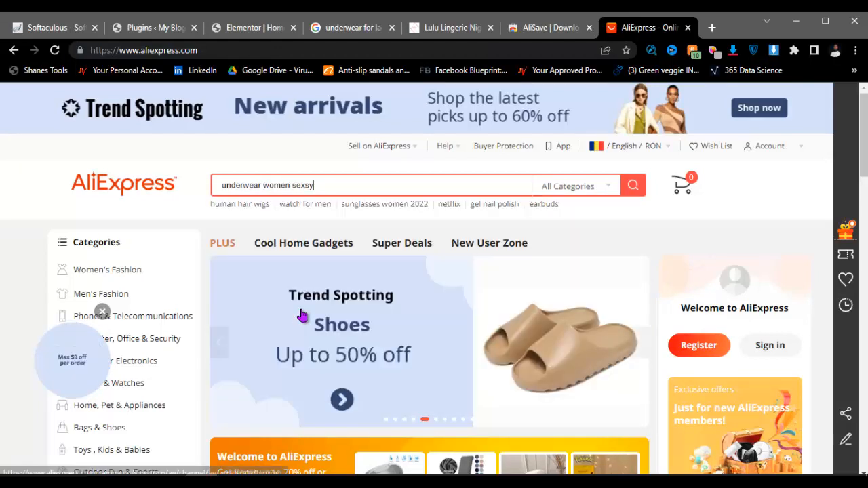
pyautogui.click(302, 315)
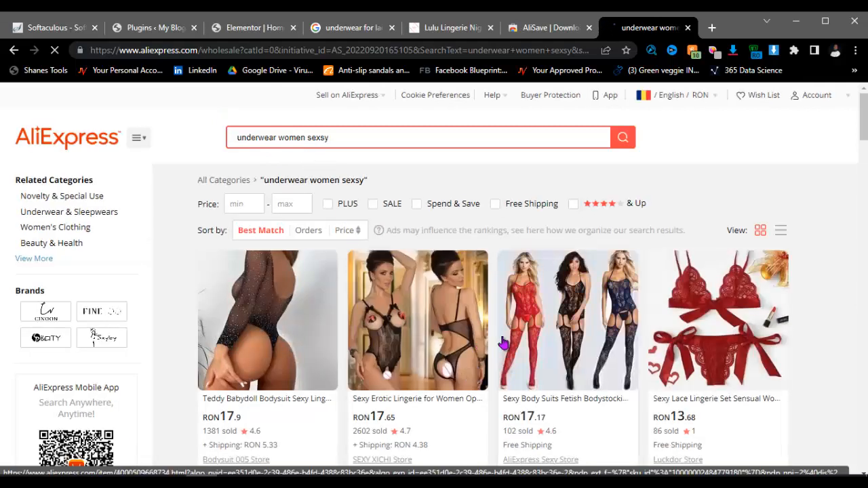
pyautogui.scroll(-3, 515, 349)
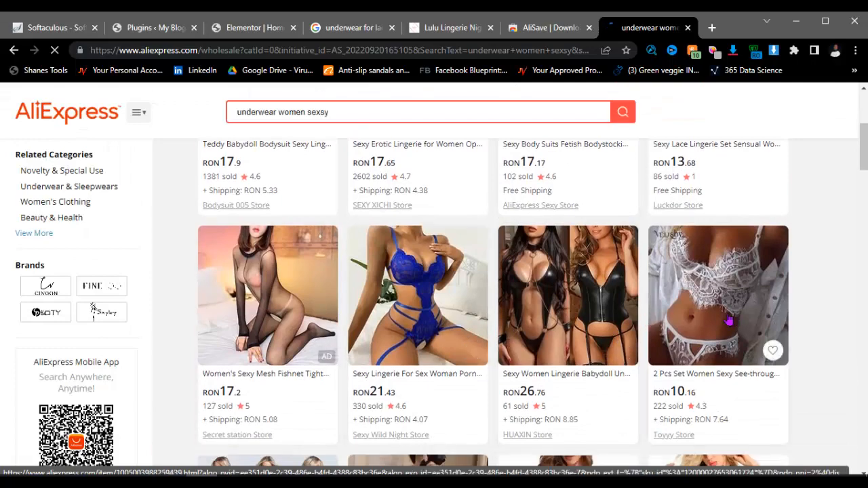
pyautogui.scroll(-3, 550, 342)
pyautogui.scroll(4, 658, 333)
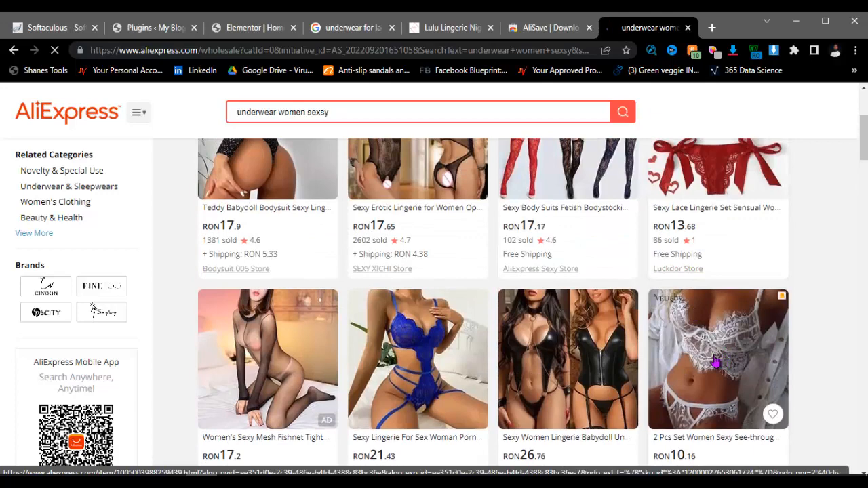
# Step: Open the white lace two-piece set in a new tab, then empty the search box
pyautogui.click(698, 353)
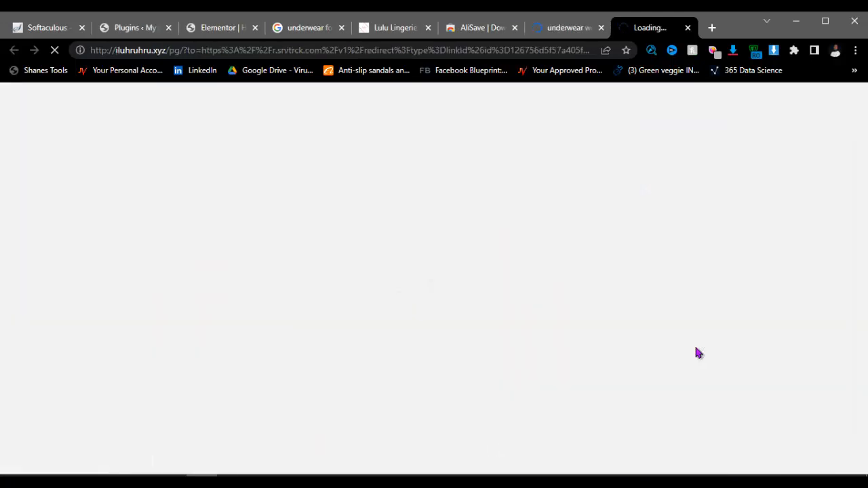
pyautogui.click(559, 27)
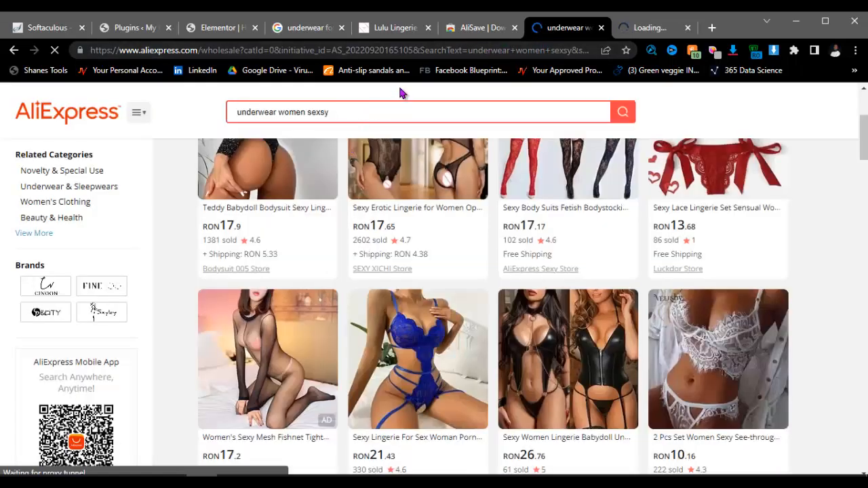
pyautogui.scroll(1, 339, 169)
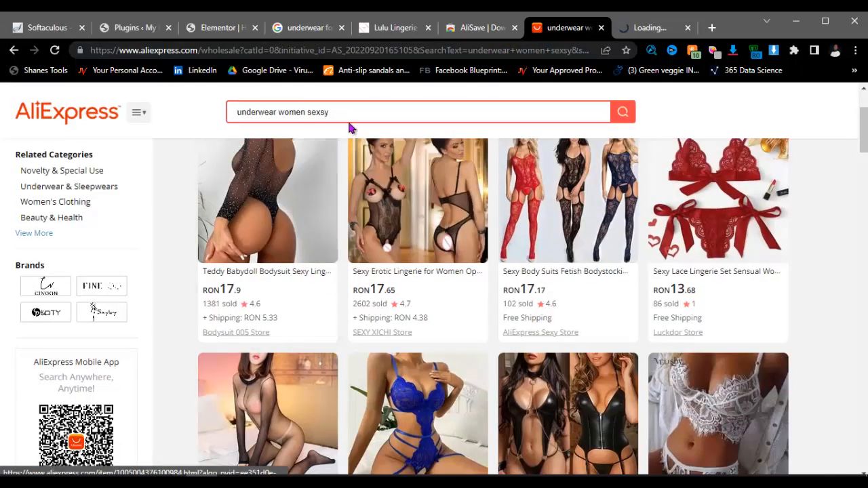
pyautogui.click(350, 110)
pyautogui.tripleClick(350, 110)
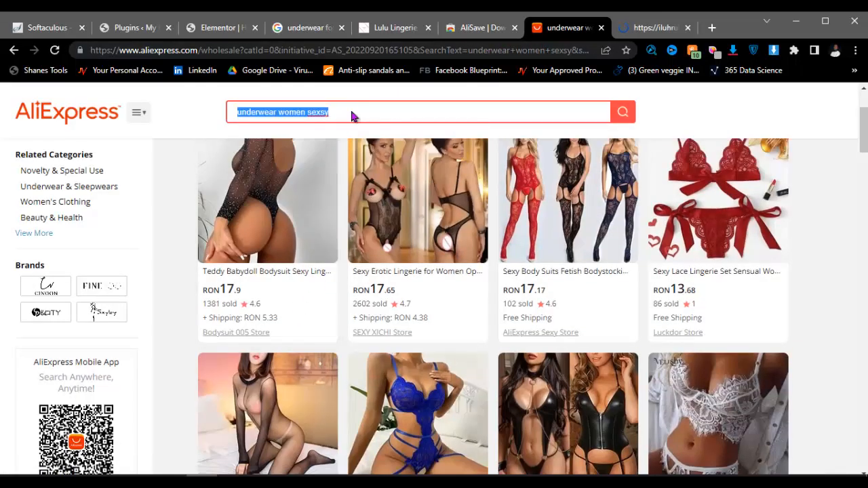
pyautogui.press('BackSpace')
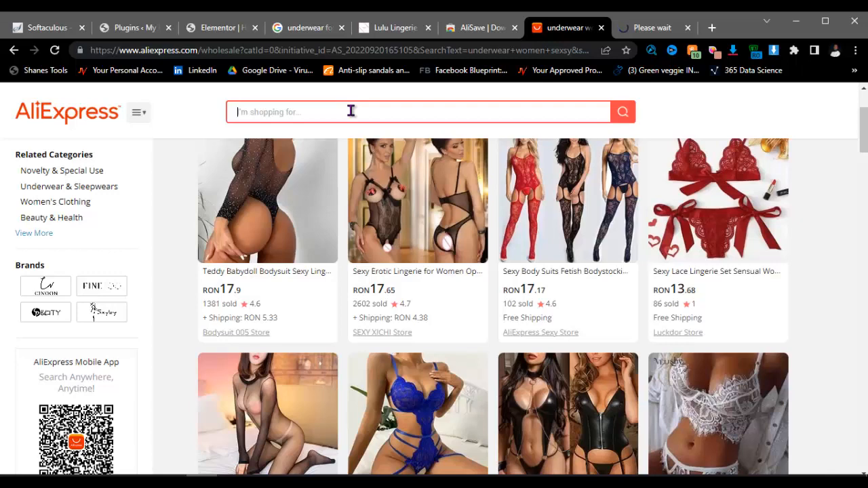
# Step: Search for 'pants women' and glance at the opened lace set product page
pyautogui.write('pa')
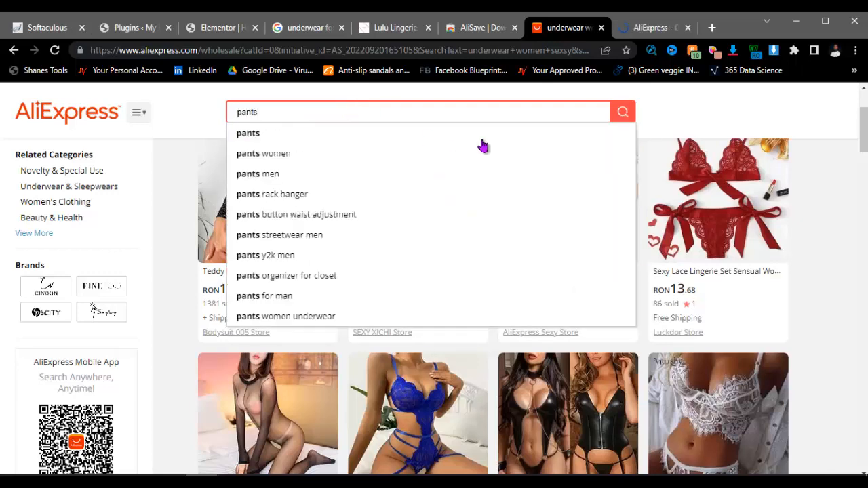
pyautogui.write('nts')
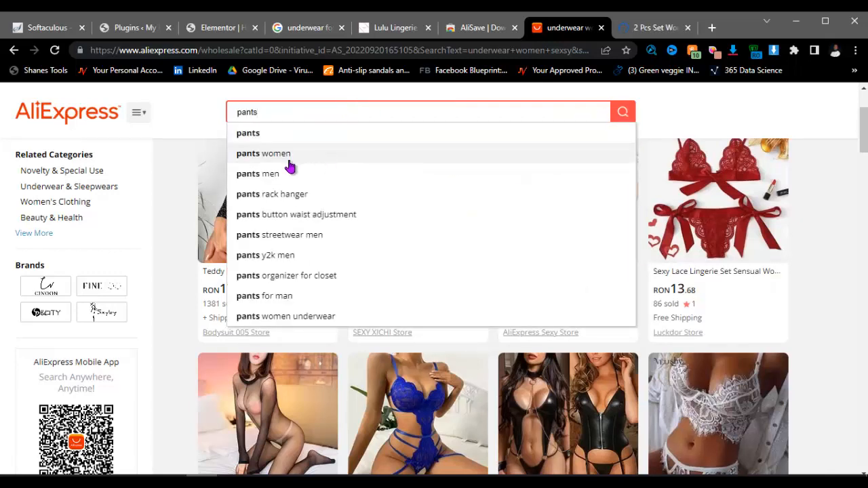
pyautogui.click(291, 156)
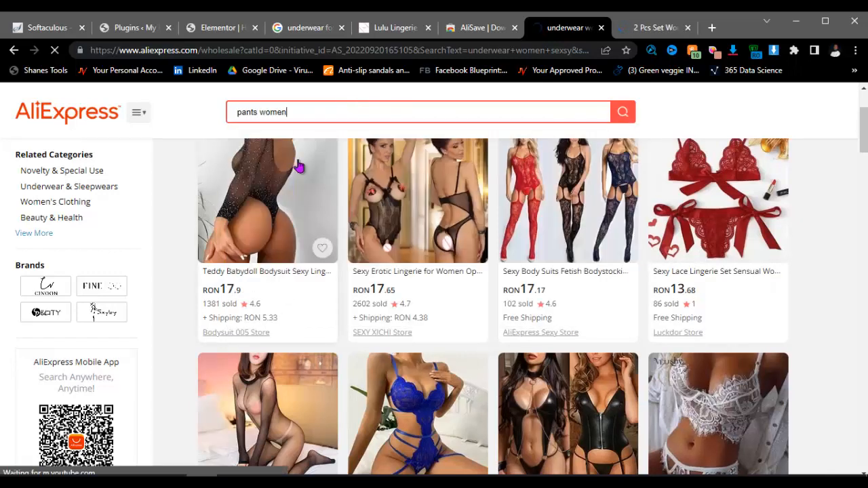
pyautogui.click(644, 27)
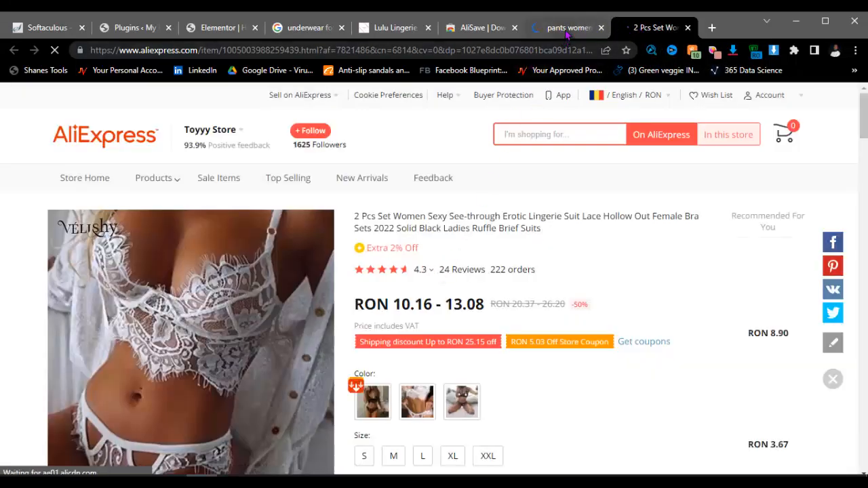
pyautogui.scroll(-3, 246, 380)
pyautogui.scroll(3, 252, 366)
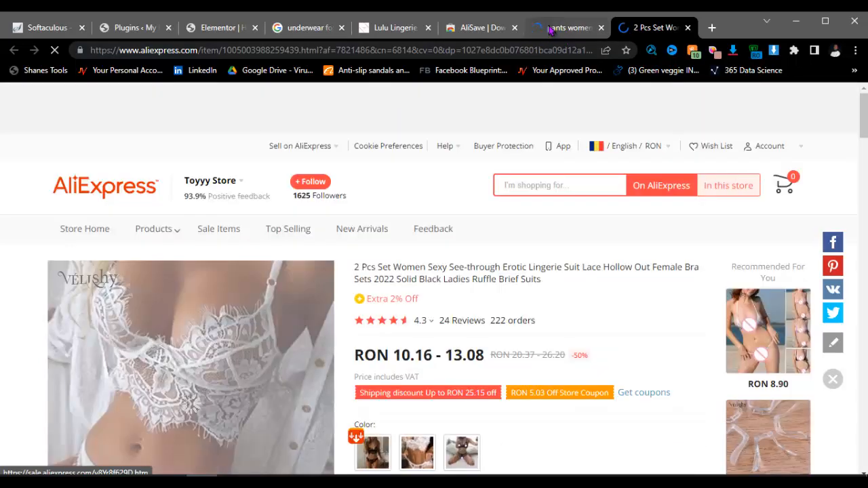
pyautogui.click(568, 27)
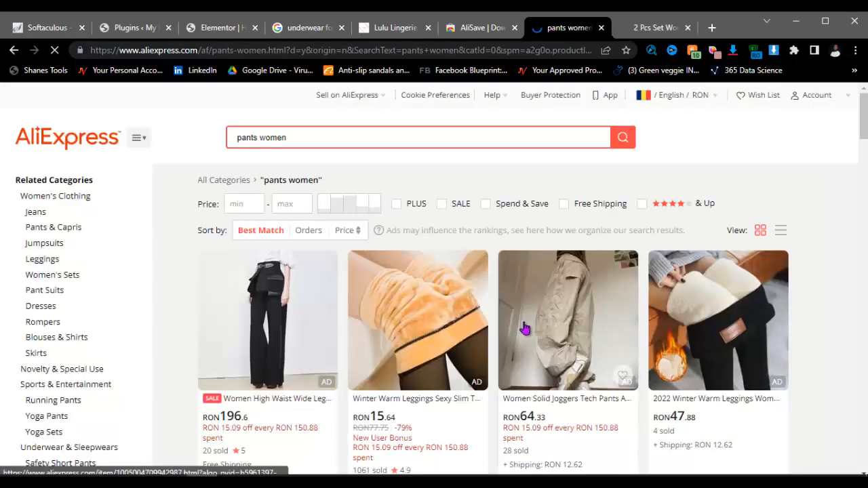
pyautogui.scroll(-3, 438, 310)
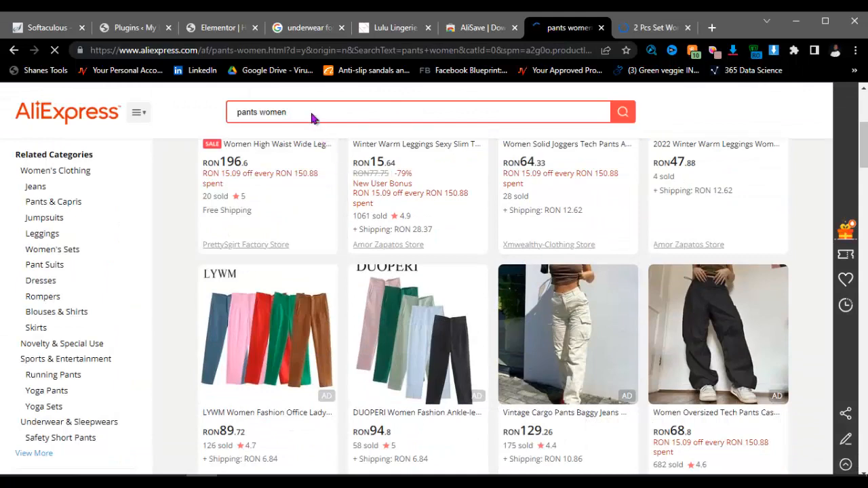
pyautogui.scroll(-6, 325, 257)
pyautogui.scroll(3, 323, 257)
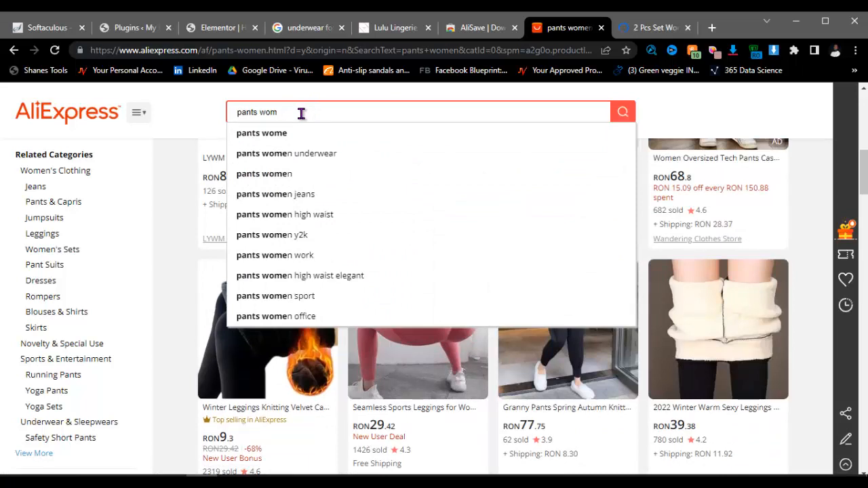
# Step: Replace the query with 'lingerie' and pick the 'lingerie for women' suggestion
pyautogui.hotkey('ctrl', 'a')
pyautogui.press('BackSpace')
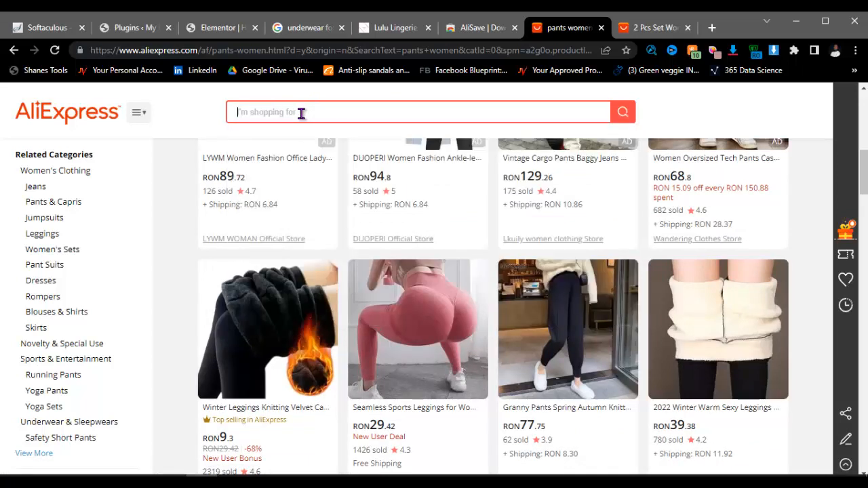
pyautogui.write('lingerir')
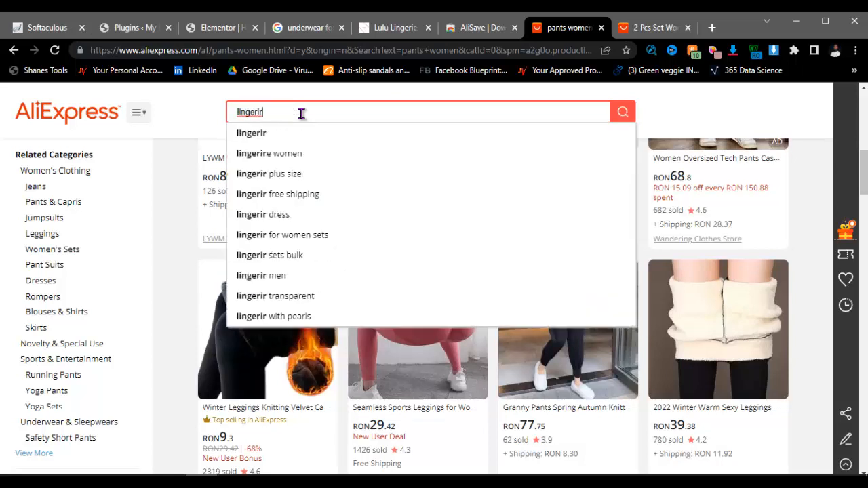
pyautogui.press('BackSpace')
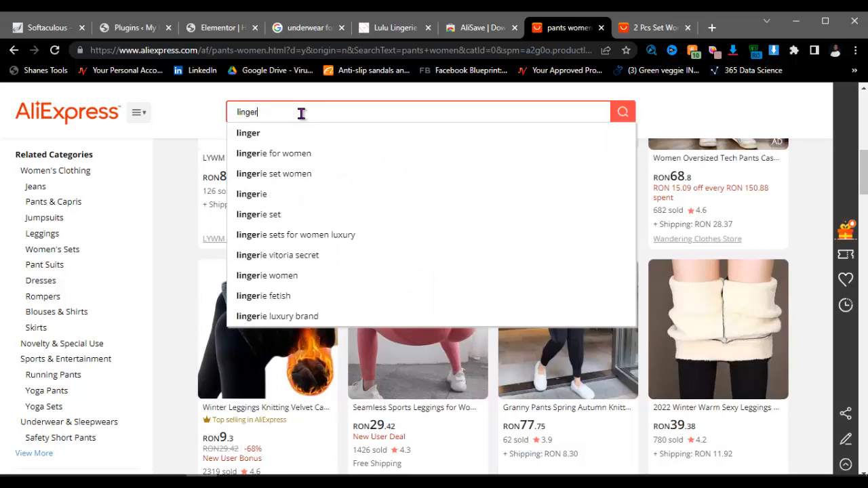
pyautogui.write('ie')
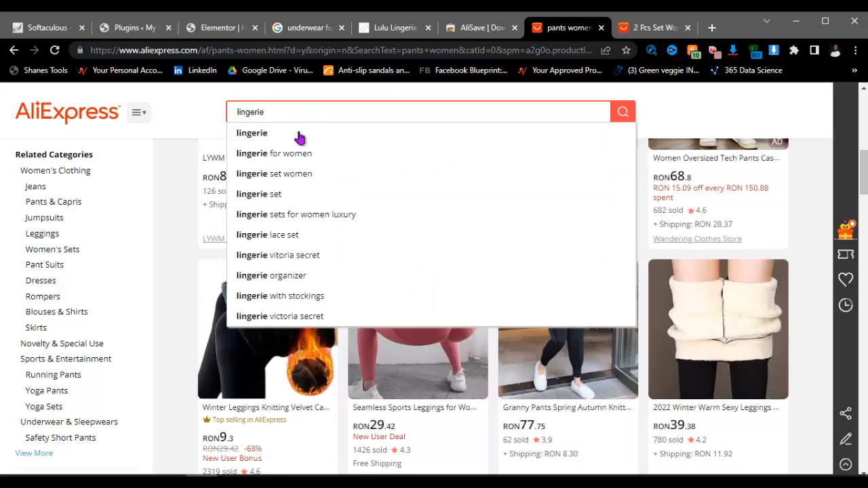
pyautogui.click(295, 156)
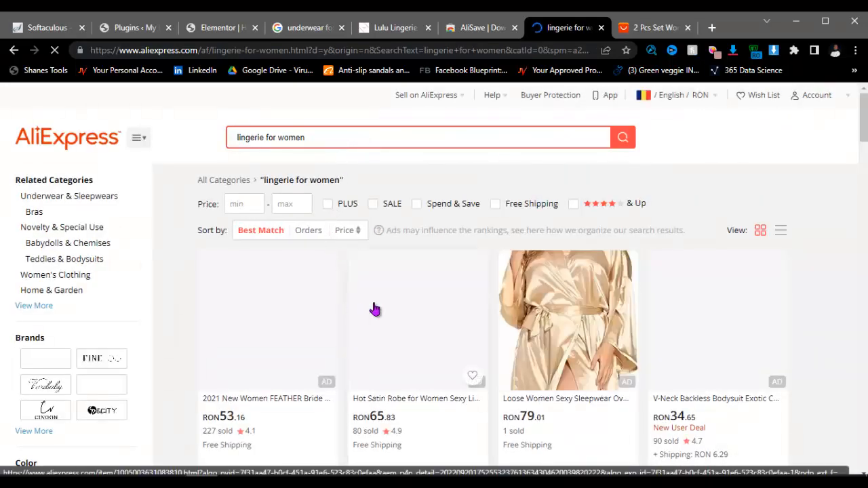
# Step: Open the black lace bodysuit product page, then return to the lingerie results
pyautogui.scroll(-5, 481, 293)
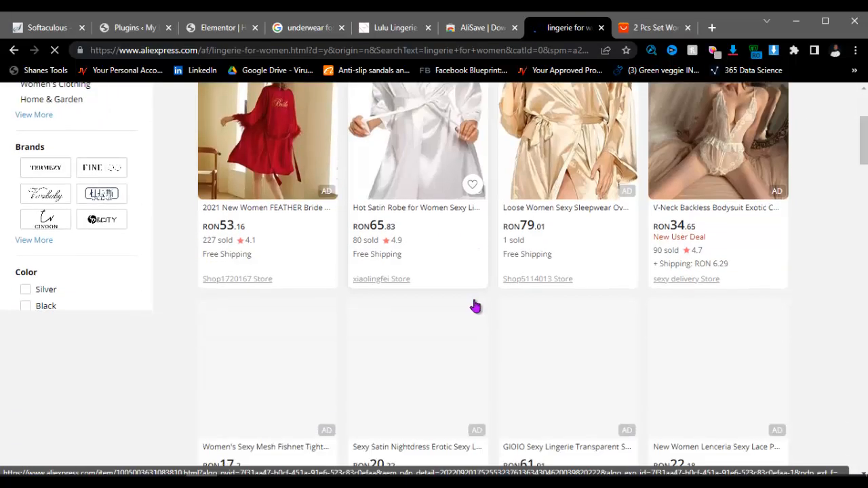
pyautogui.scroll(-2, 407, 301)
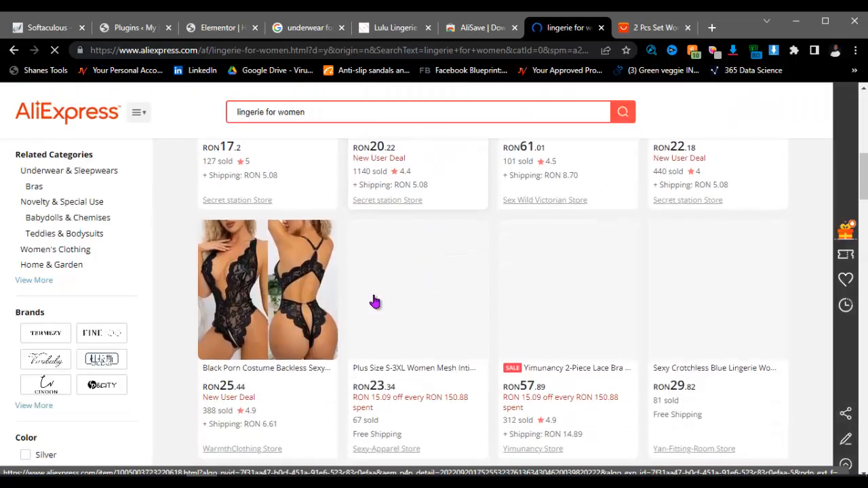
pyautogui.click(278, 299)
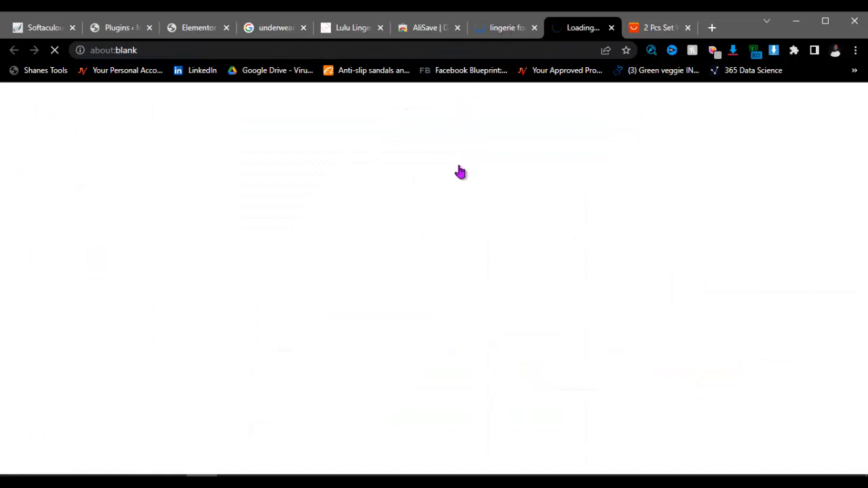
pyautogui.hotkey('ctrl', 'shift', 'Tab')
# Step: Replace the 'lingerie for women' search text with 'boxers'
pyautogui.click(403, 109)
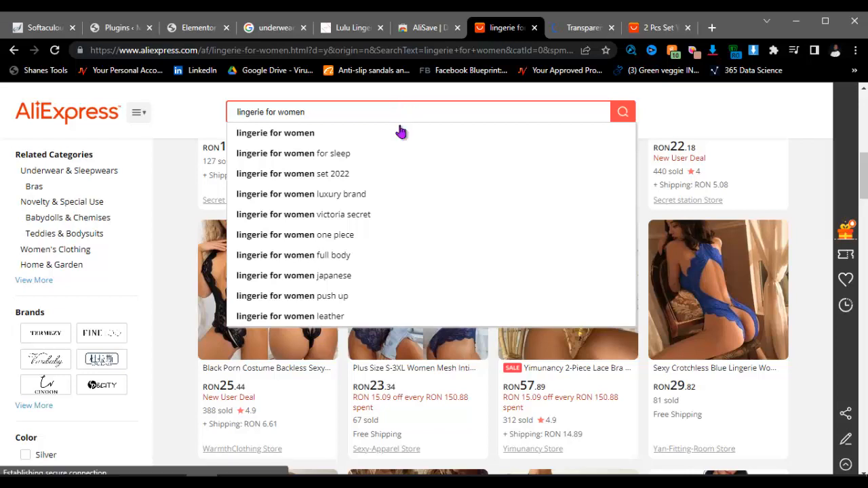
pyautogui.tripleClick(333, 113)
pyautogui.press('BackSpace')
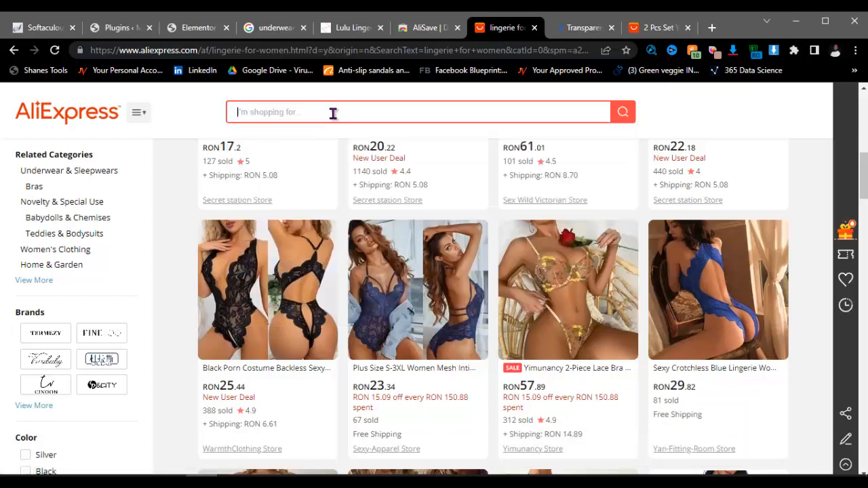
pyautogui.write('boxers')
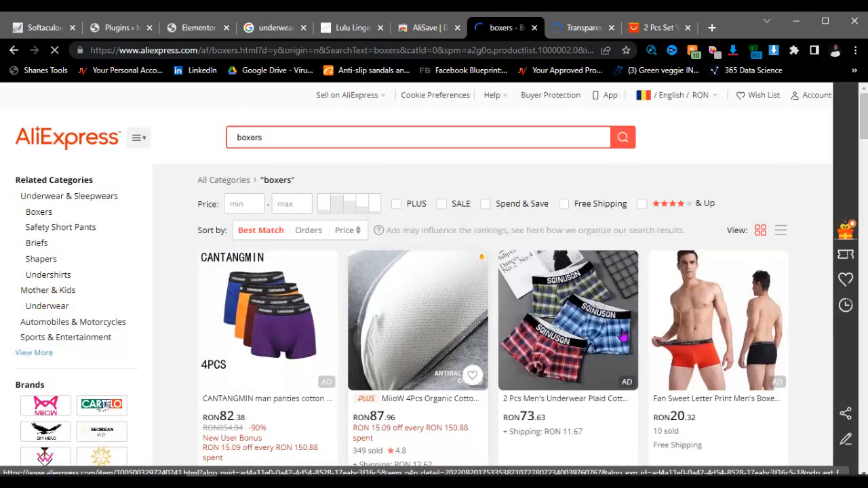
# Step: Scroll the boxers results and open the JOCKMAIL boxer listing in its own tab
pyautogui.scroll(-3, 681, 332)
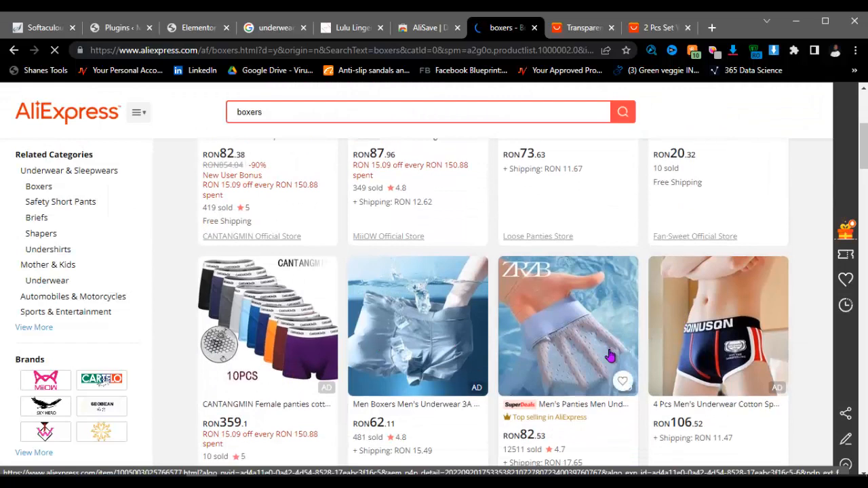
pyautogui.scroll(-2, 610, 355)
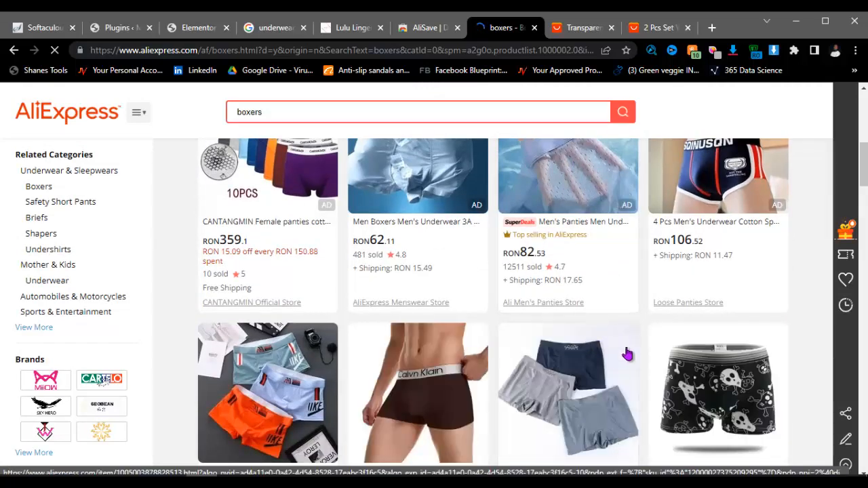
pyautogui.scroll(-3, 637, 356)
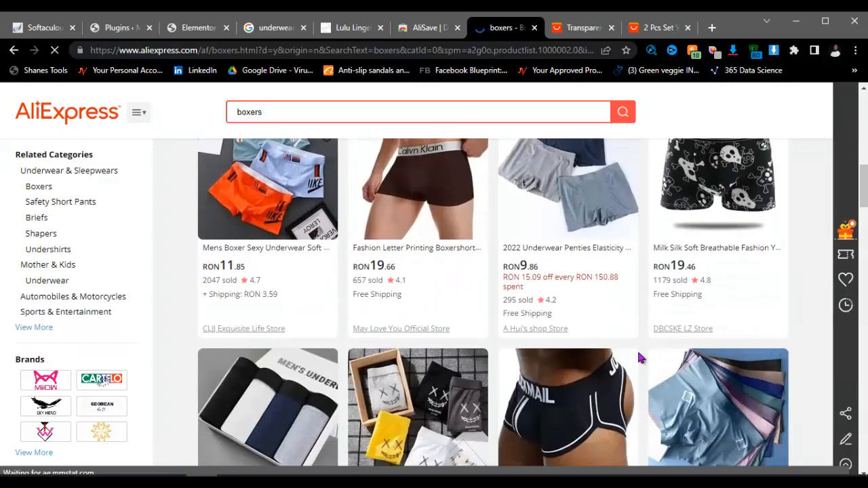
pyautogui.scroll(-2, 637, 356)
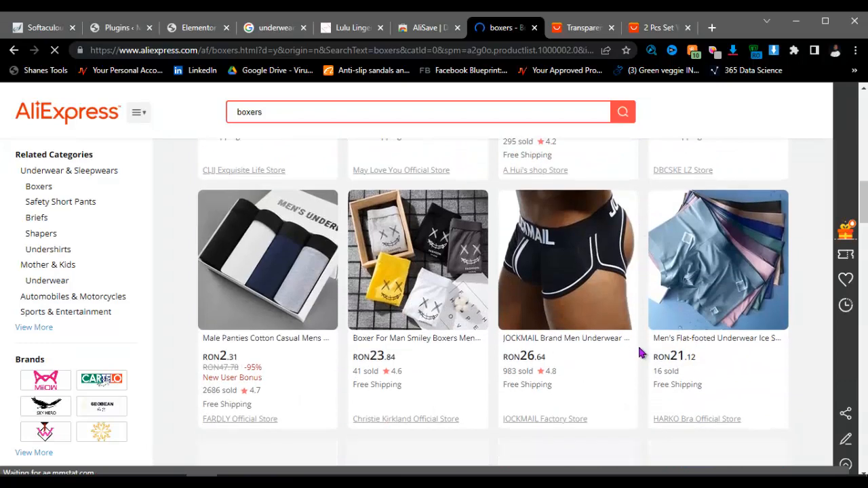
pyautogui.click(560, 284)
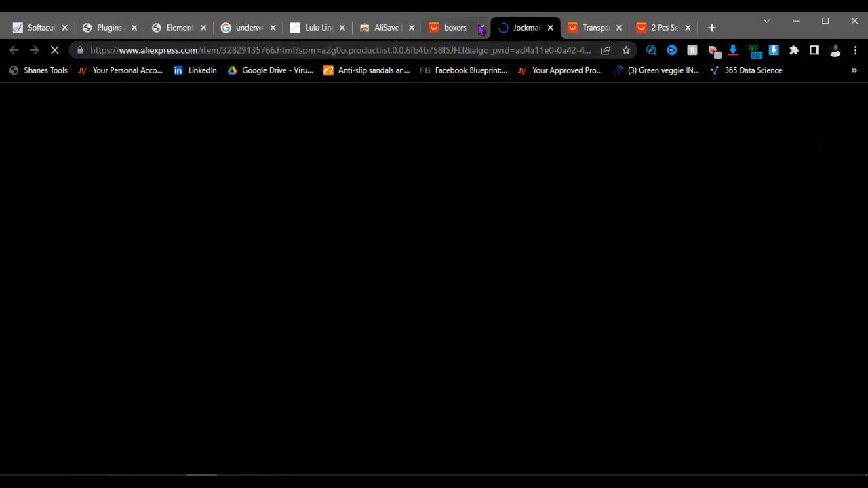
# Step: Close the boxers results tab and return to the Elementor page editor
pyautogui.click(480, 29)
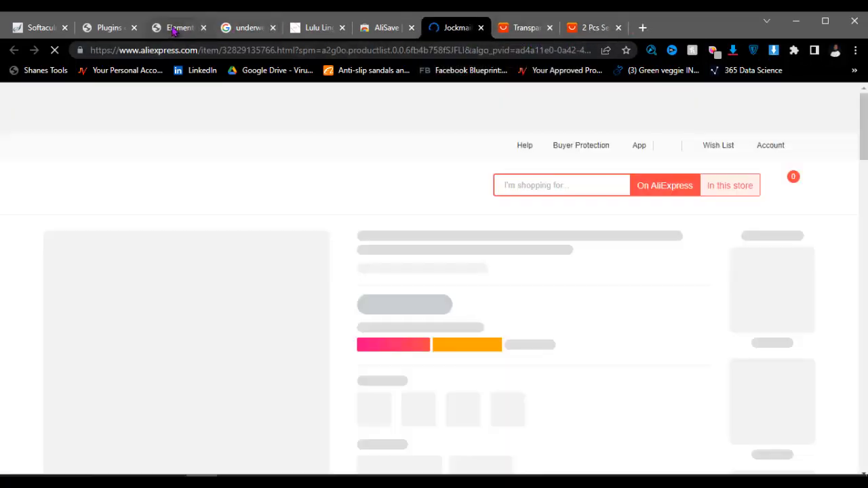
pyautogui.click(173, 28)
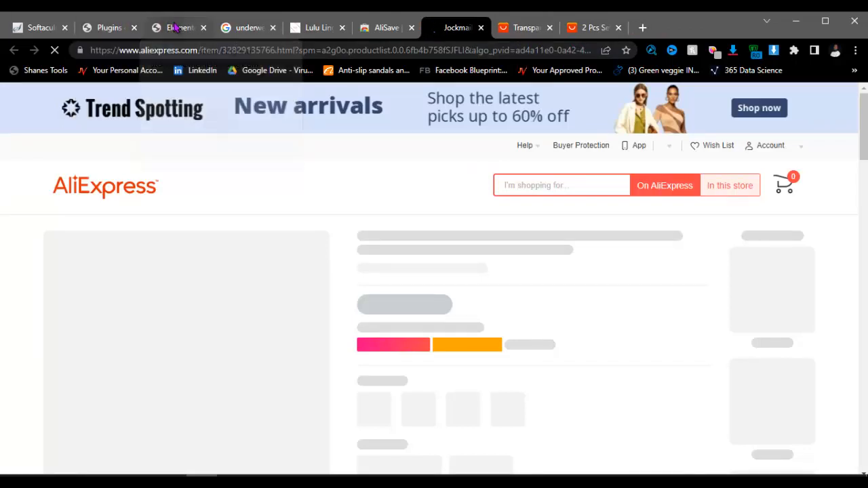
pyautogui.scroll(-10, 460, 286)
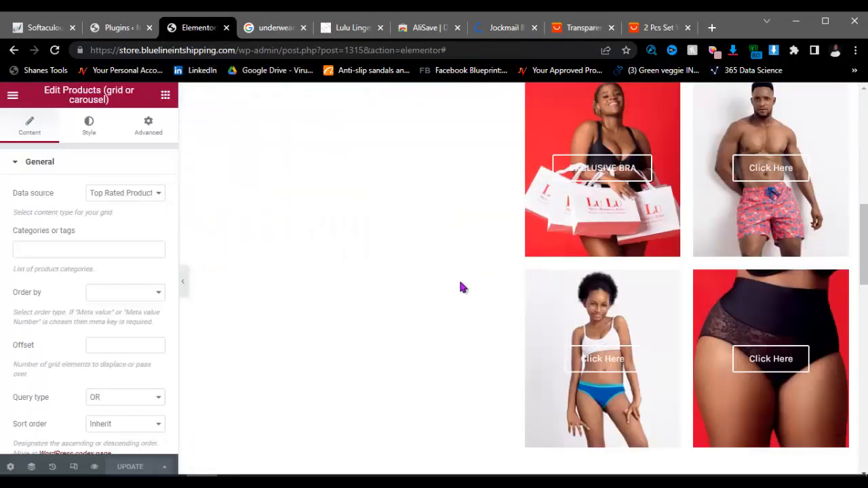
pyautogui.scroll(5, 441, 284)
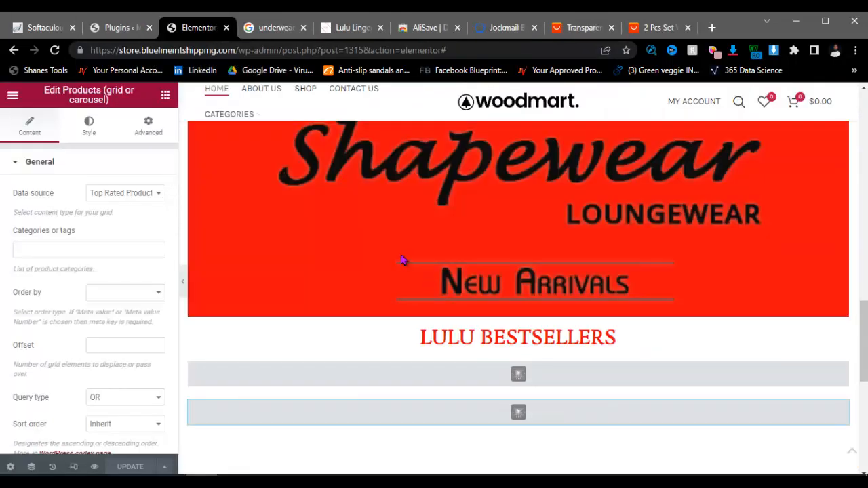
pyautogui.scroll(5, 380, 242)
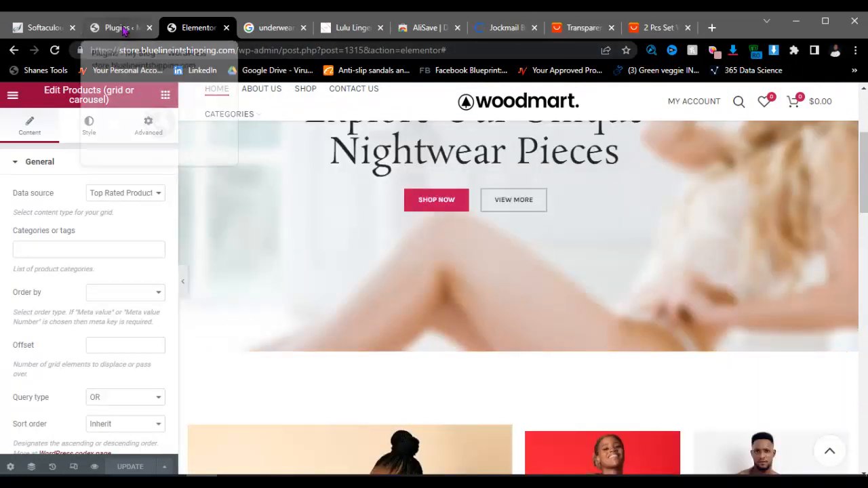
# Step: From the WordPress plugins page, open Products > Add New, then return to the JOCKMAIL listing
pyautogui.click(119, 28)
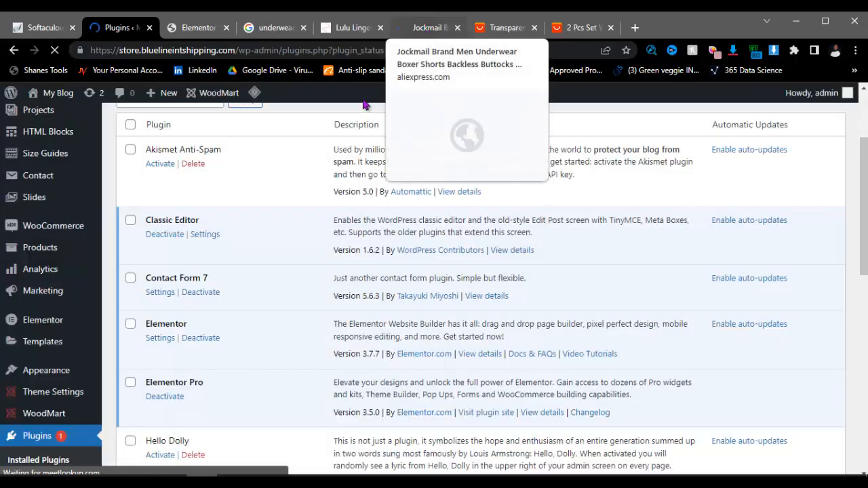
pyautogui.scroll(-4, 71, 141)
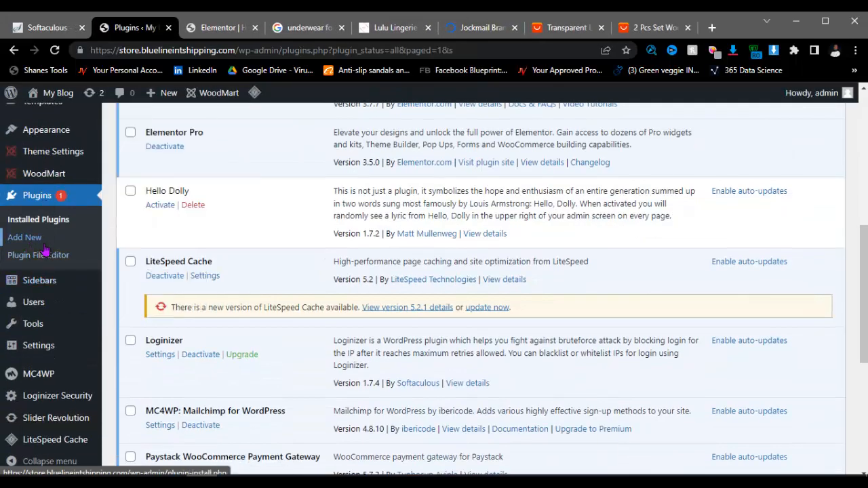
pyautogui.scroll(2, 47, 251)
pyautogui.scroll(-2, 44, 254)
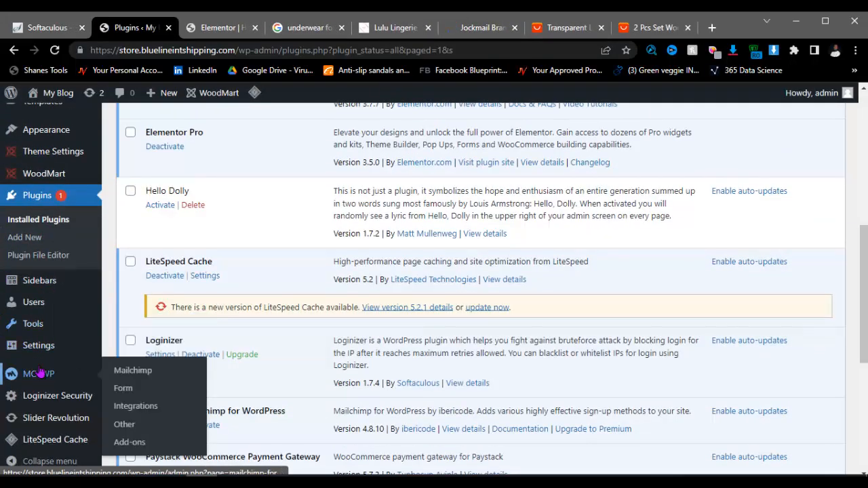
pyautogui.scroll(4, 43, 318)
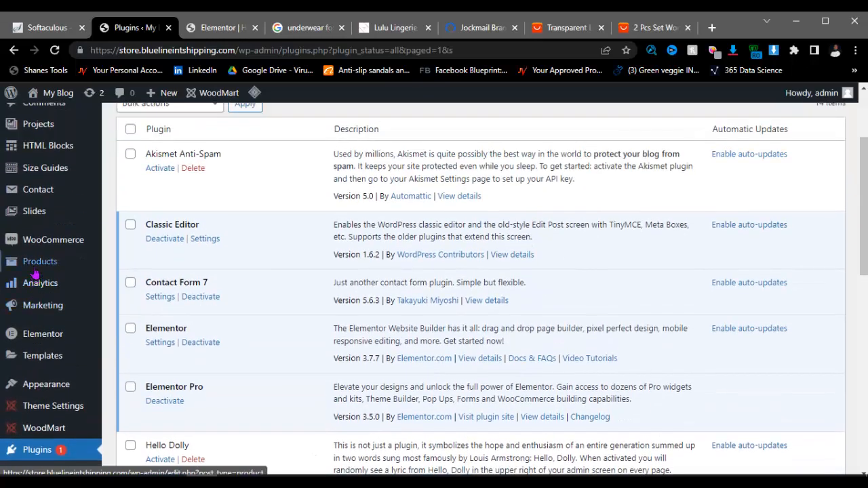
pyautogui.moveTo(34, 268)
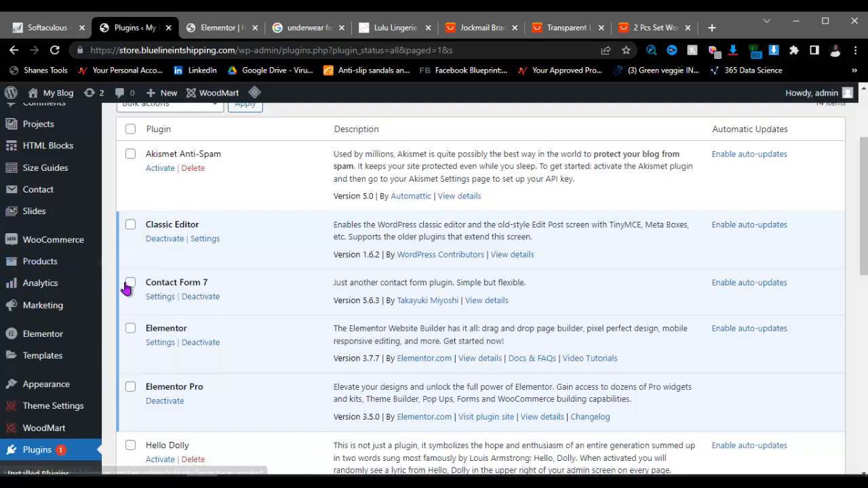
pyautogui.click(130, 282)
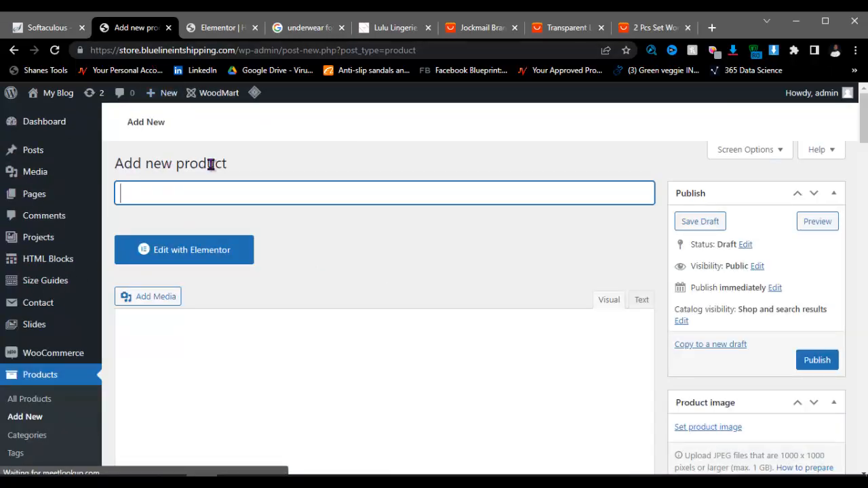
pyautogui.click(485, 28)
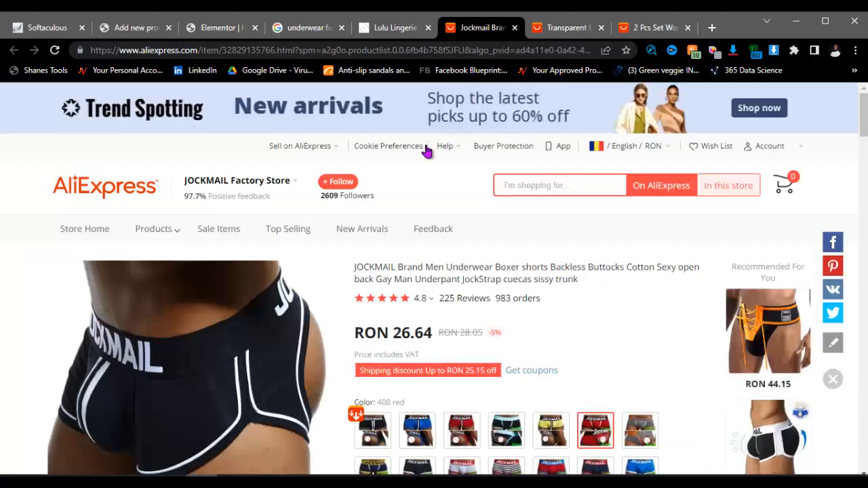
# Step: Copy the JOCKMAIL boxer product title from AliExpress and return to the WordPress tab
pyautogui.scroll(-3, 428, 150)
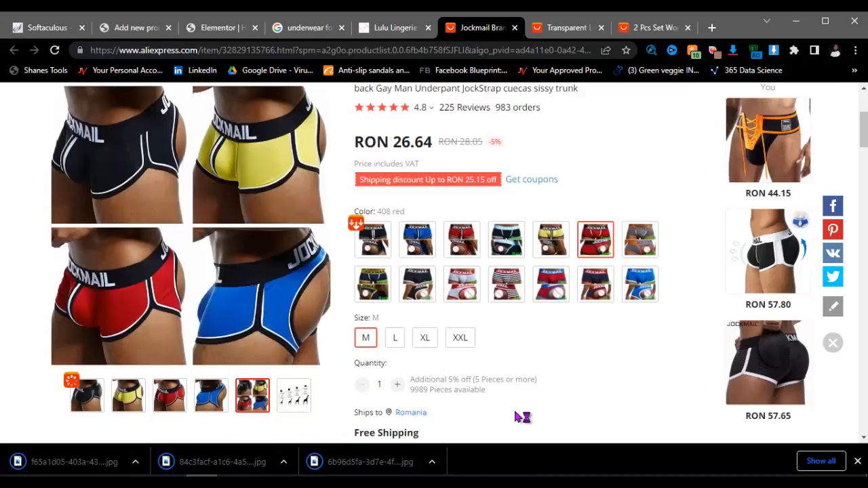
pyautogui.scroll(3, 551, 392)
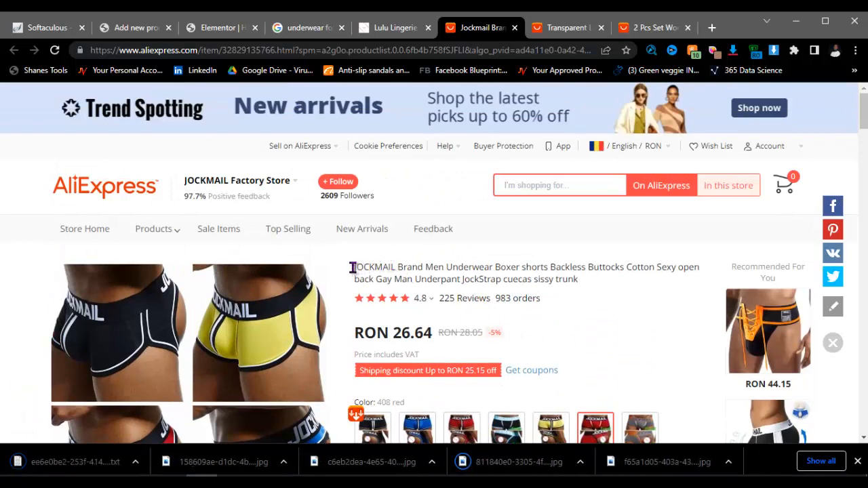
pyautogui.moveTo(354, 267); pyautogui.dragTo(669, 267)
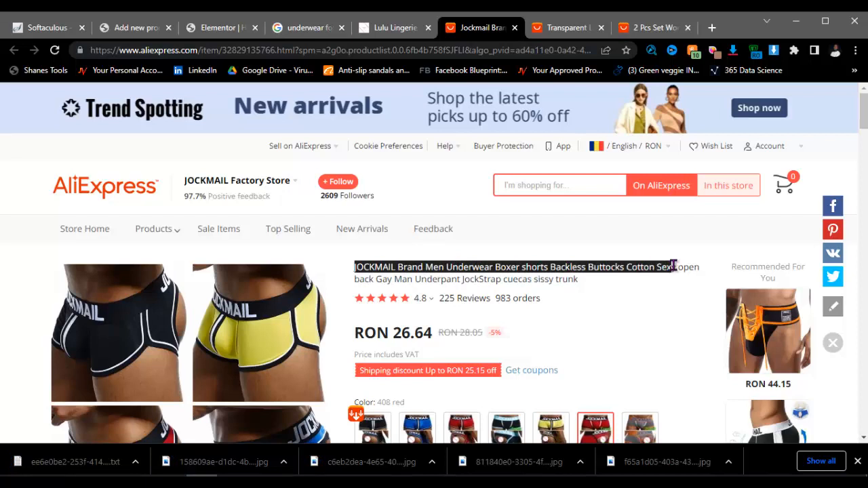
pyautogui.rightClick(624, 269)
pyautogui.click(629, 279)
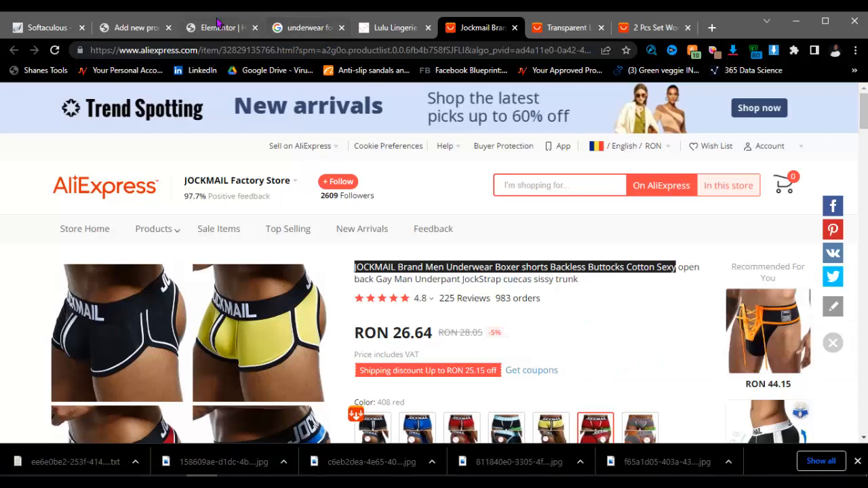
pyautogui.click(146, 27)
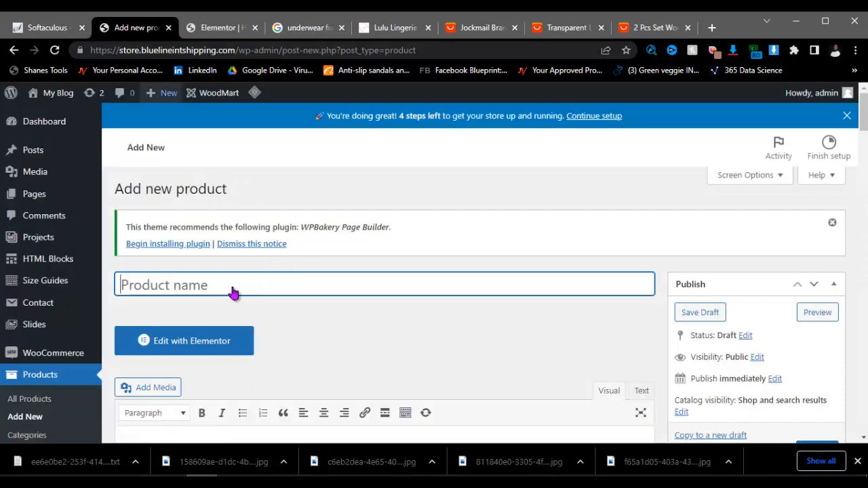
# Step: Leave the Add new order screen by choosing Products > Add New for an empty product form
pyautogui.scroll(-5, 319, 278)
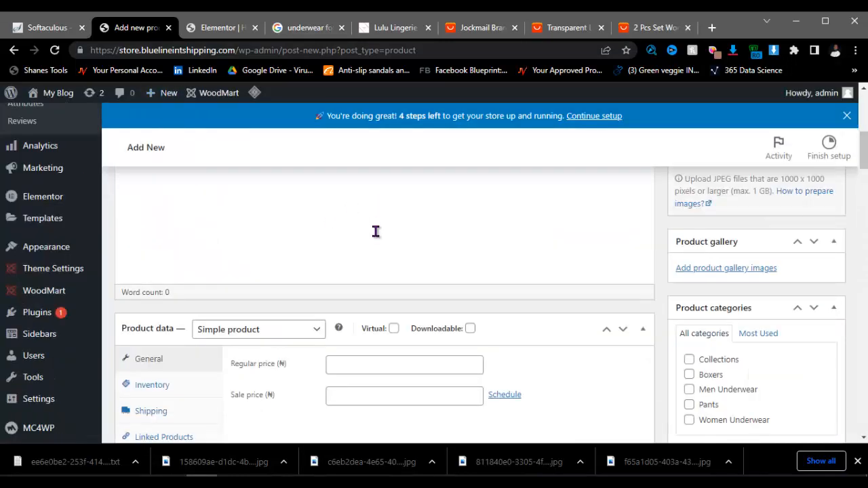
pyautogui.scroll(5, 376, 231)
pyautogui.click(236, 283)
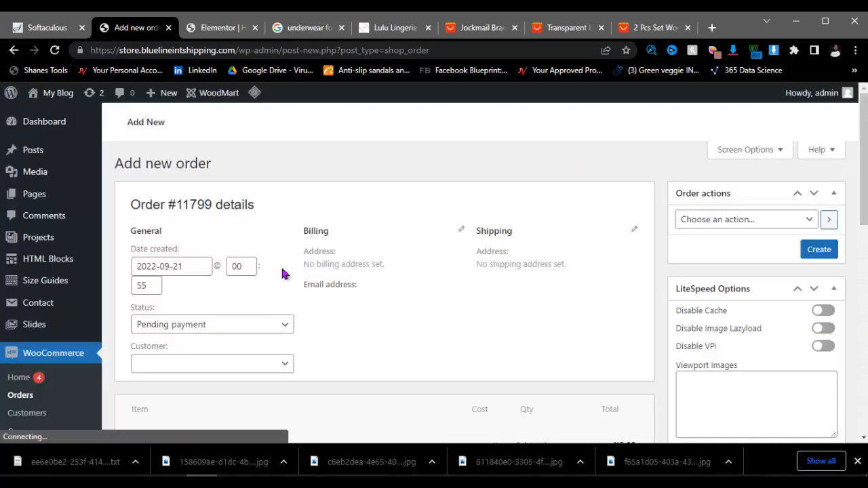
pyautogui.scroll(-3, 470, 252)
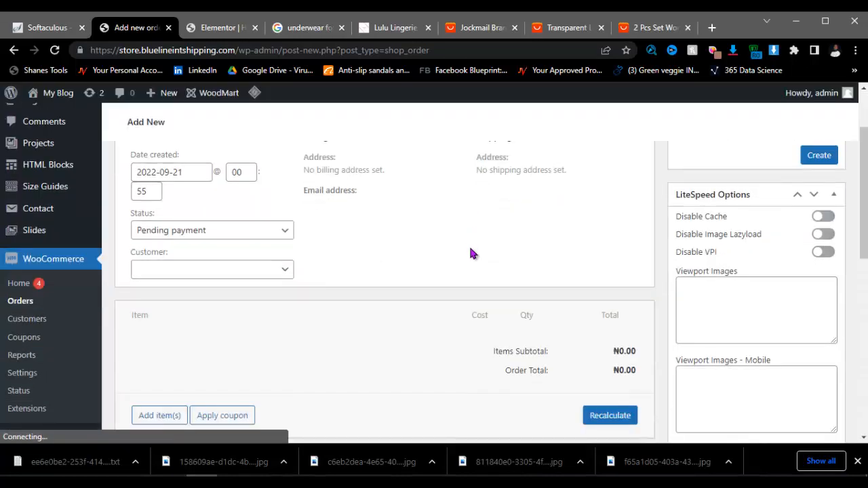
pyautogui.scroll(3, 443, 239)
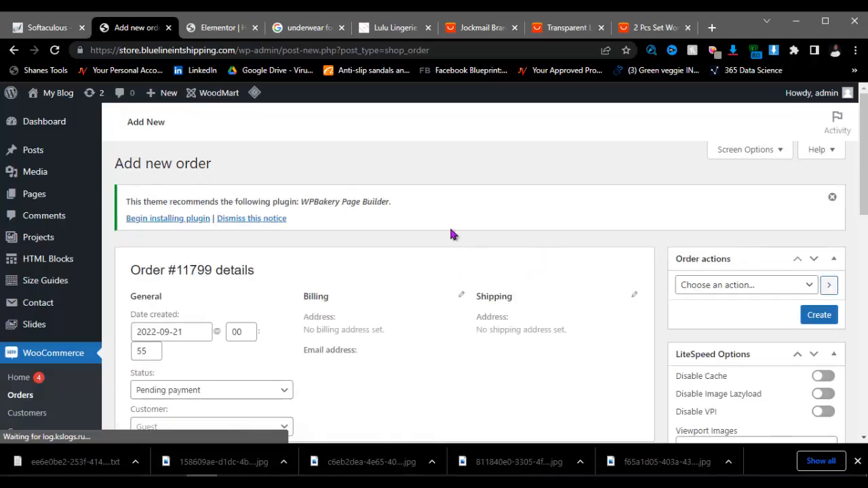
pyautogui.scroll(-4, 377, 227)
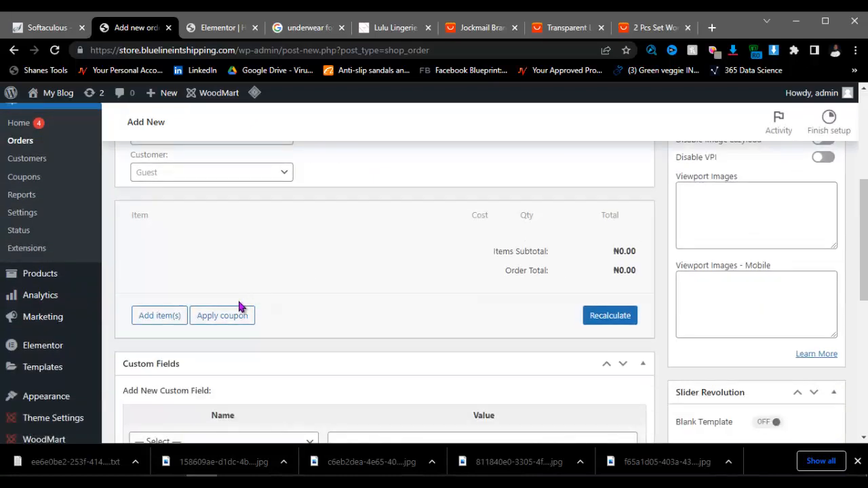
pyautogui.scroll(4, 238, 306)
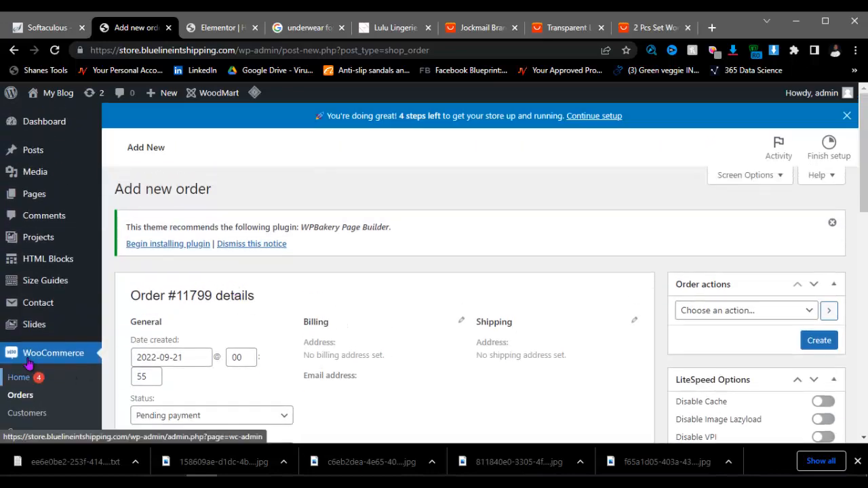
pyautogui.scroll(-3, 54, 305)
pyautogui.scroll(-2, 55, 305)
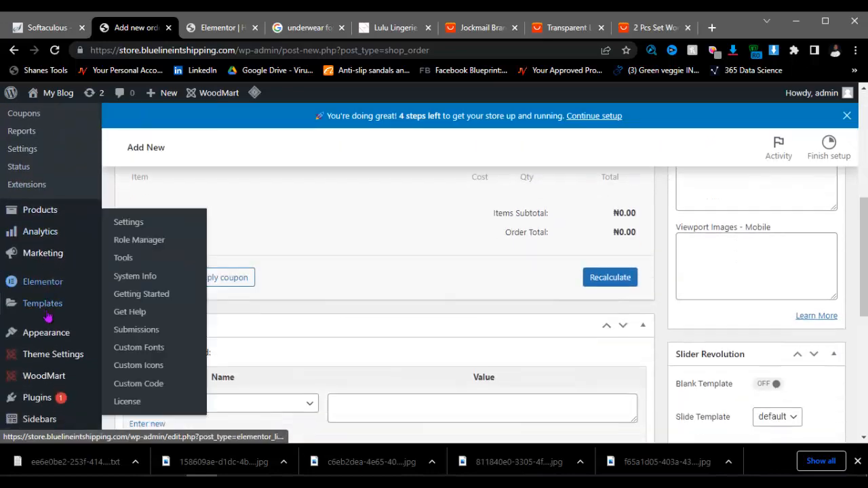
pyautogui.moveTo(41, 210)
pyautogui.click(135, 237)
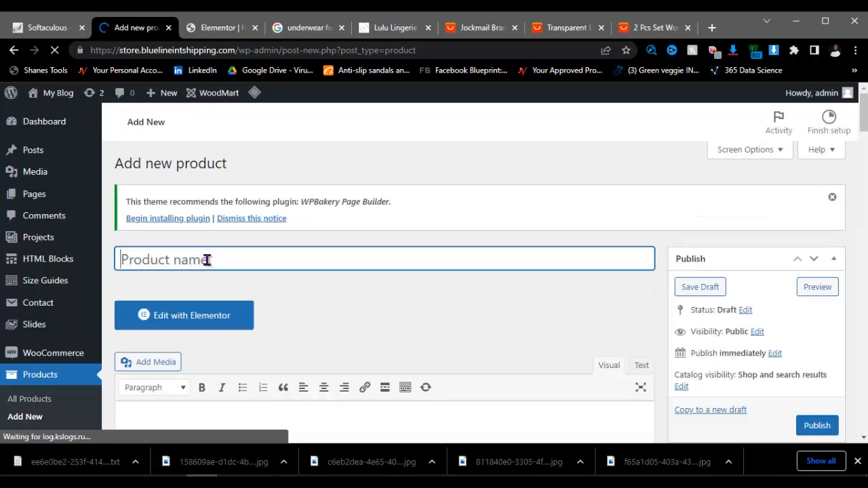
# Step: Paste the JOCKMAIL title, move 'Underwear Boxer' after 'Sexy' and delete 'Brand Men'
pyautogui.hotkey('ctrl', 'v')
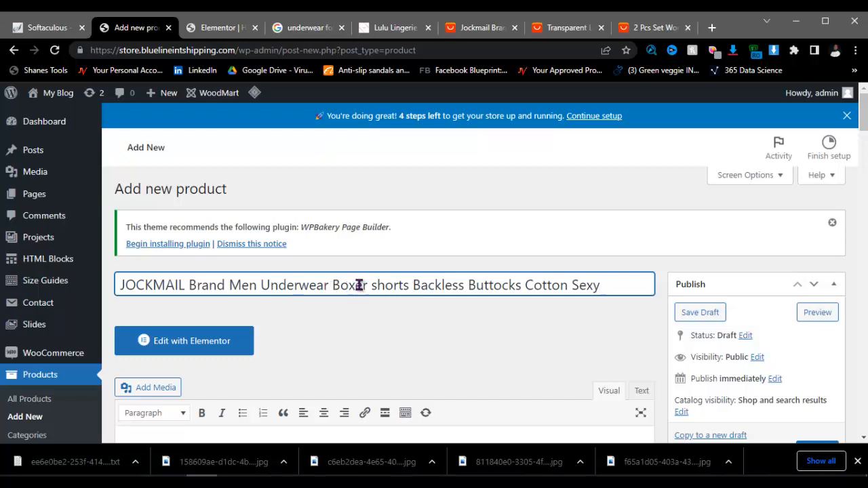
pyautogui.moveTo(369, 285); pyautogui.dragTo(190, 287)
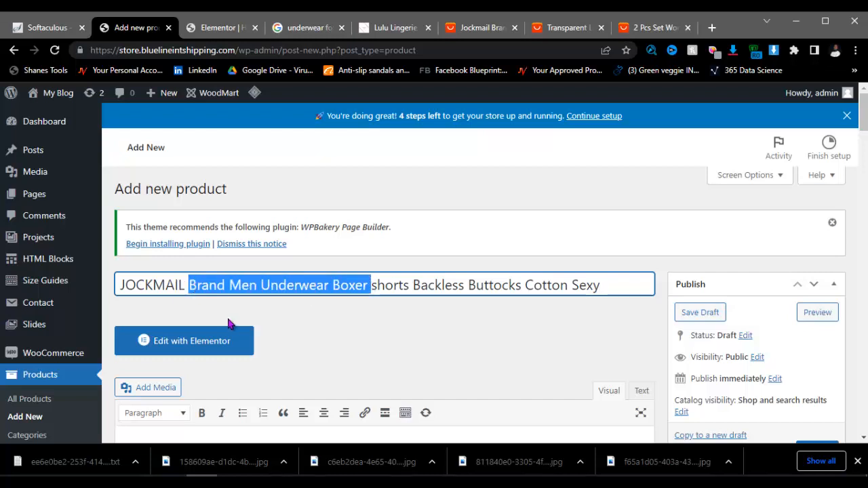
pyautogui.press('BackSpace')
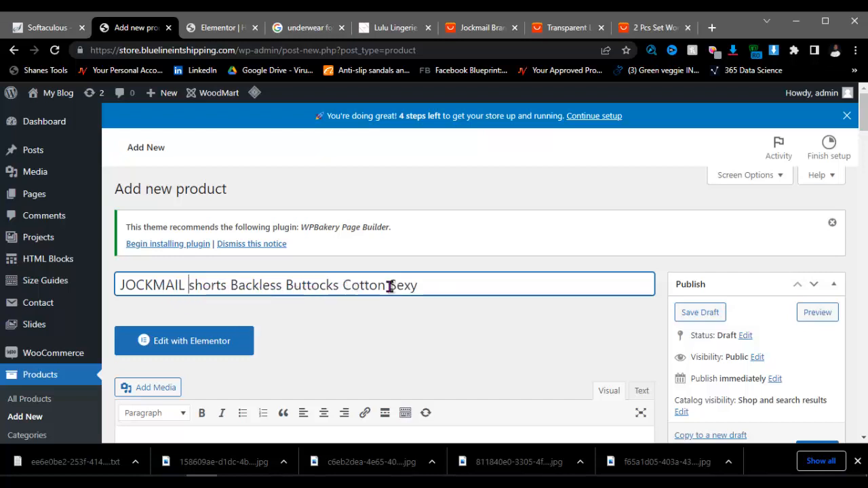
pyautogui.click(429, 283)
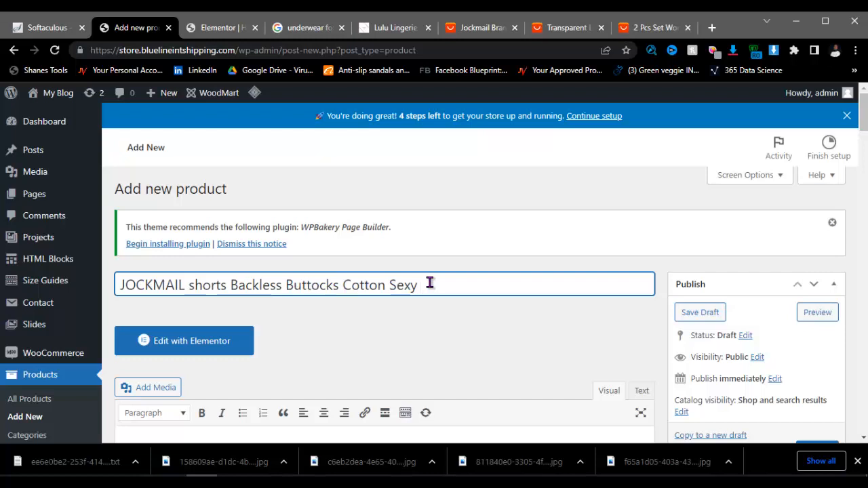
pyautogui.hotkey('ctrl', 'v')
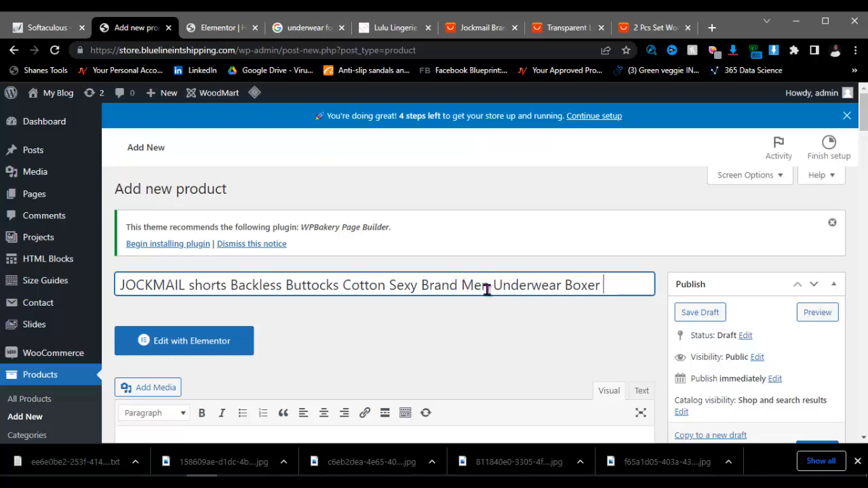
pyautogui.moveTo(488, 290); pyautogui.dragTo(550, 287)
pyautogui.press('BackSpace')
pyautogui.click(548, 287)
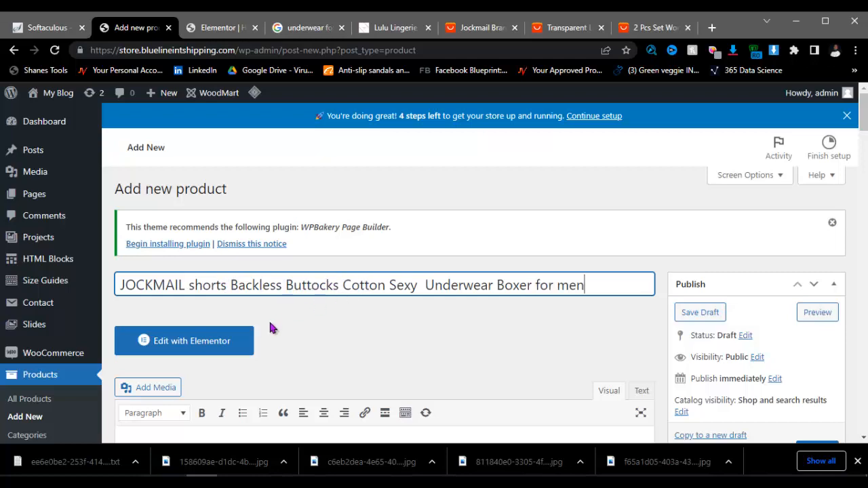
pyautogui.scroll(-5, 465, 308)
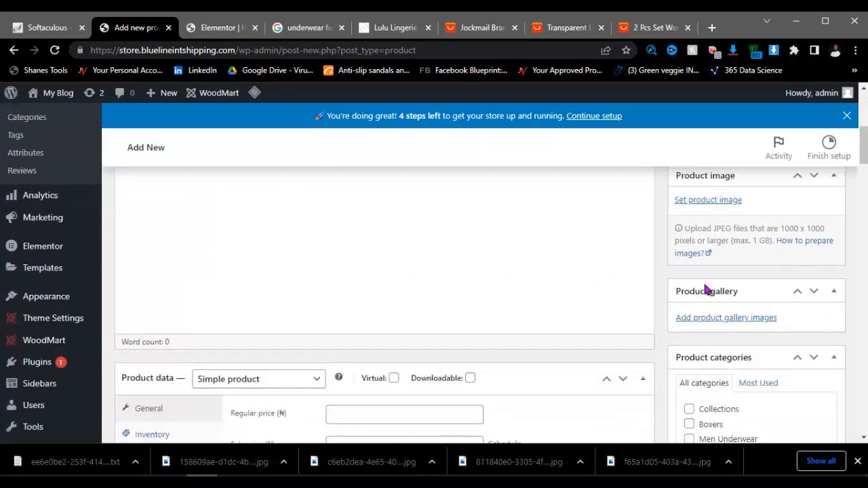
pyautogui.scroll(3, 709, 291)
pyautogui.scroll(-4, 484, 293)
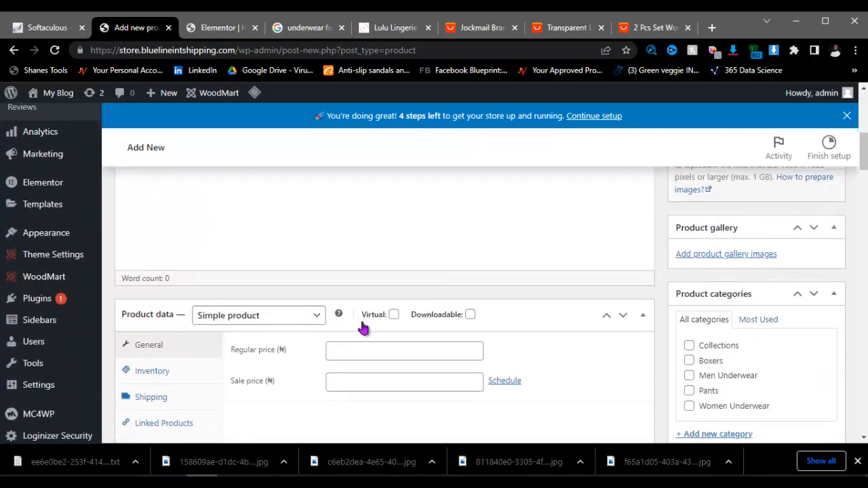
# Step: Copy the full JOCKMAIL title from the AliExpress Description section and return to WordPress
pyautogui.click(476, 28)
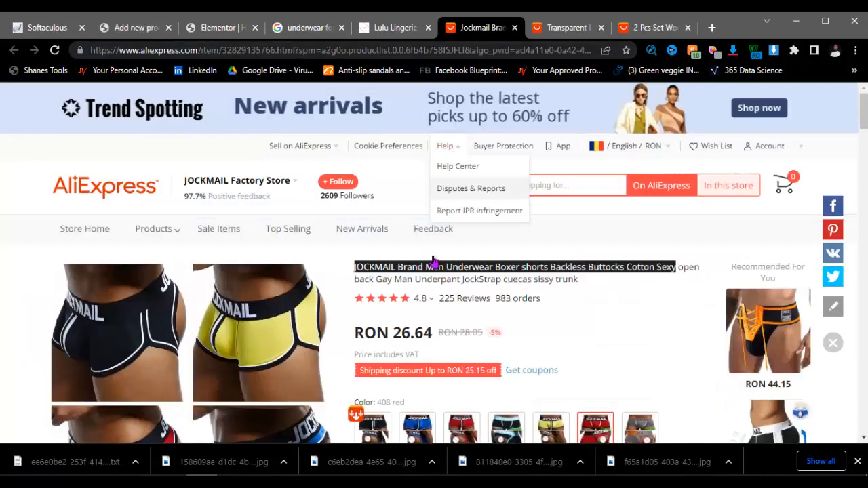
pyautogui.scroll(-7, 411, 322)
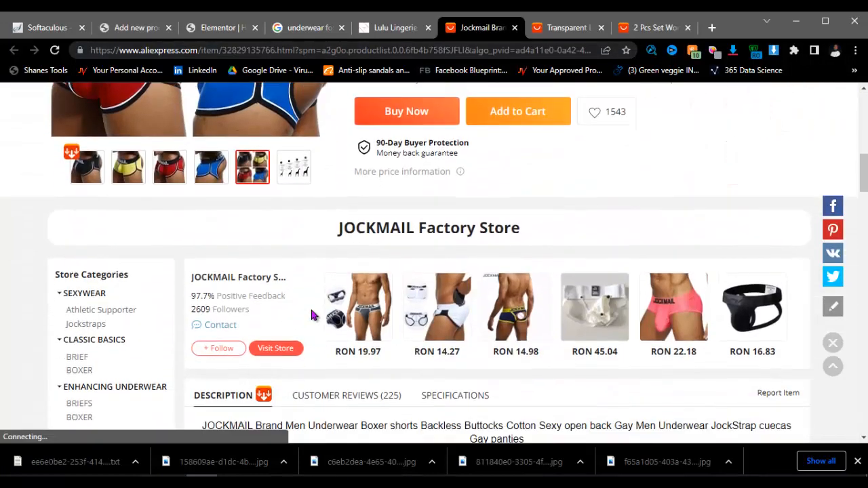
pyautogui.scroll(-3, 371, 285)
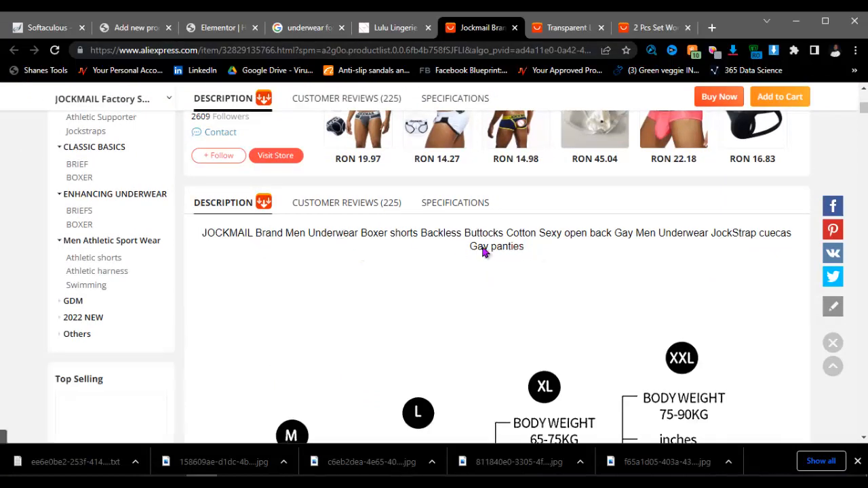
pyautogui.moveTo(525, 248); pyautogui.dragTo(205, 232)
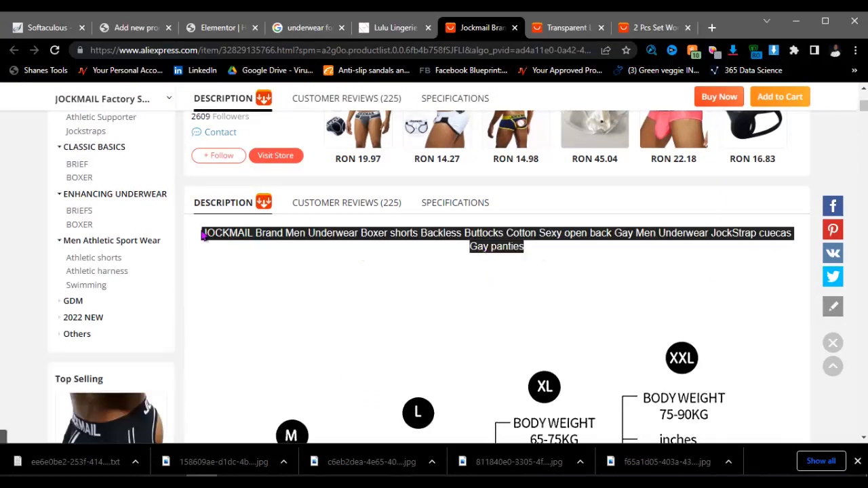
pyautogui.rightClick(210, 233)
pyautogui.click(224, 240)
pyautogui.click(151, 31)
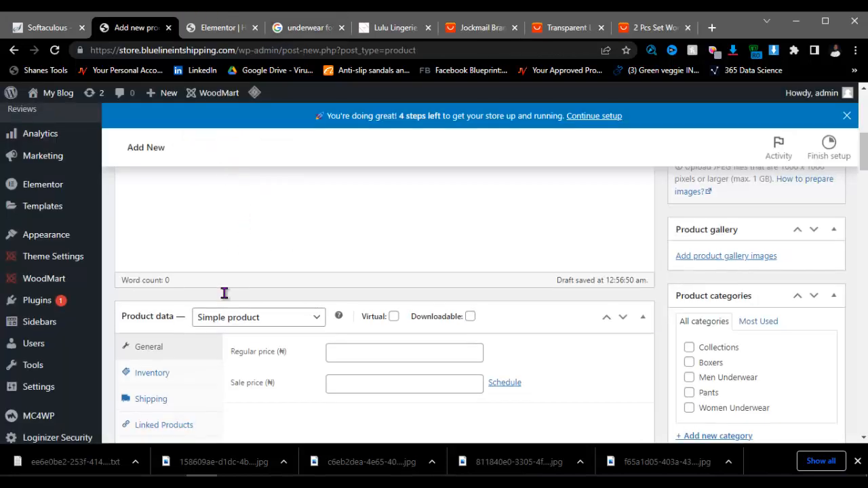
# Step: Paste the copied AliExpress title text into the product description
pyautogui.scroll(4, 204, 299)
pyautogui.click(163, 325)
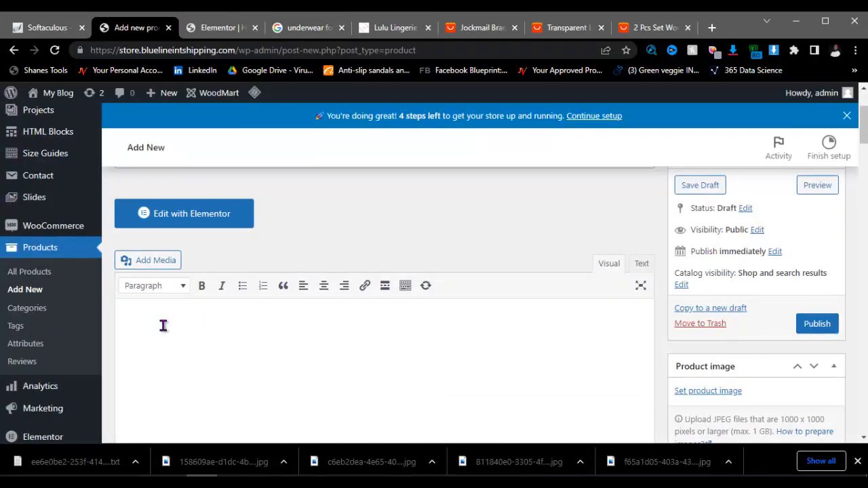
pyautogui.hotkey('ctrl', 'v')
pyautogui.scroll(-3, 301, 350)
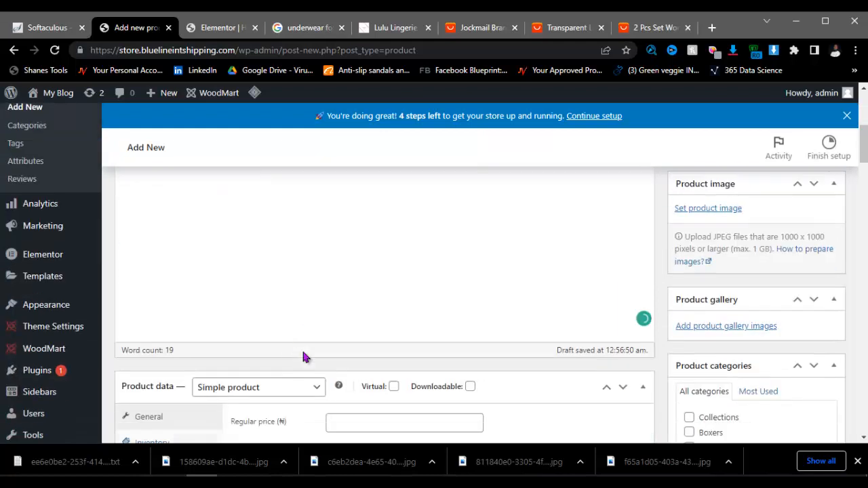
pyautogui.scroll(-3, 671, 284)
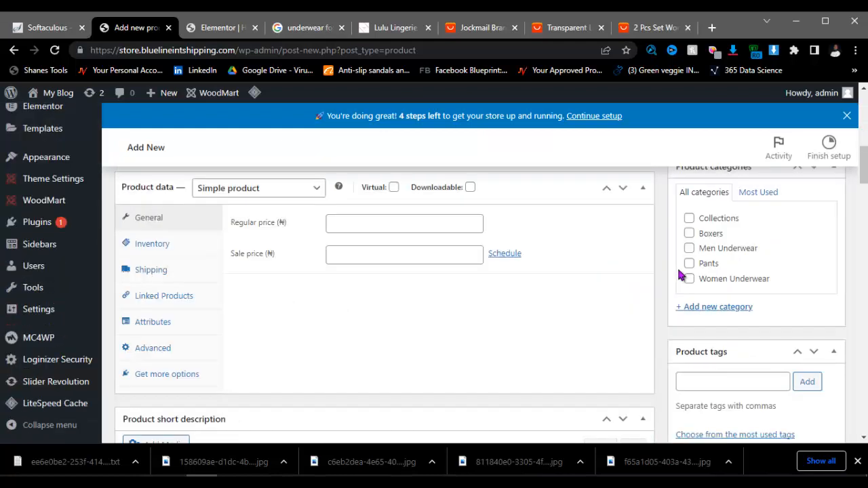
pyautogui.scroll(2, 718, 258)
pyautogui.scroll(3, 725, 263)
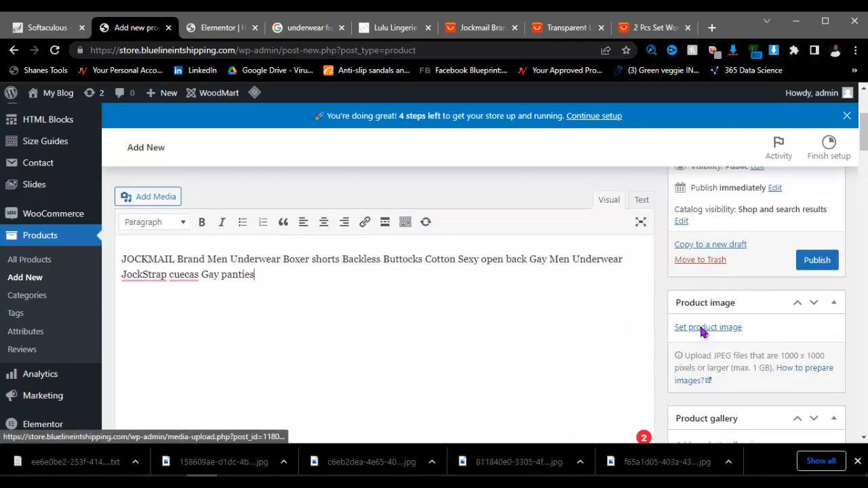
pyautogui.scroll(-2, 705, 331)
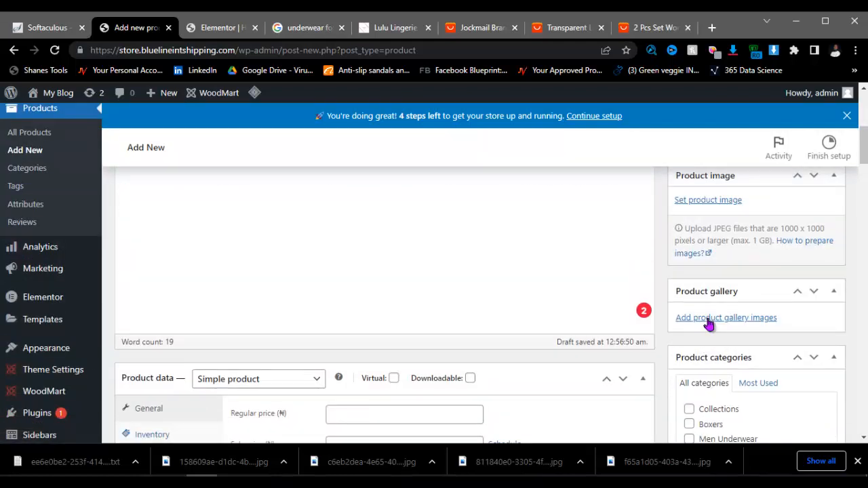
pyautogui.scroll(2, 735, 328)
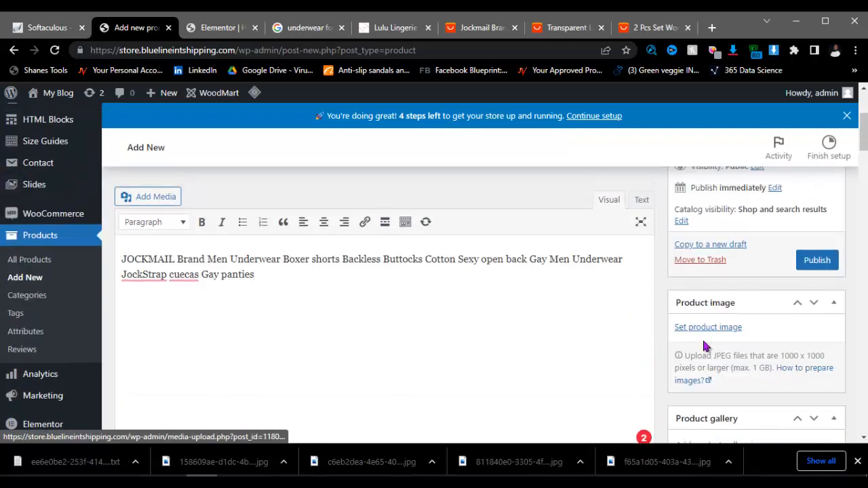
# Step: Upload the six boxer JPG photos to the media library
pyautogui.click(704, 331)
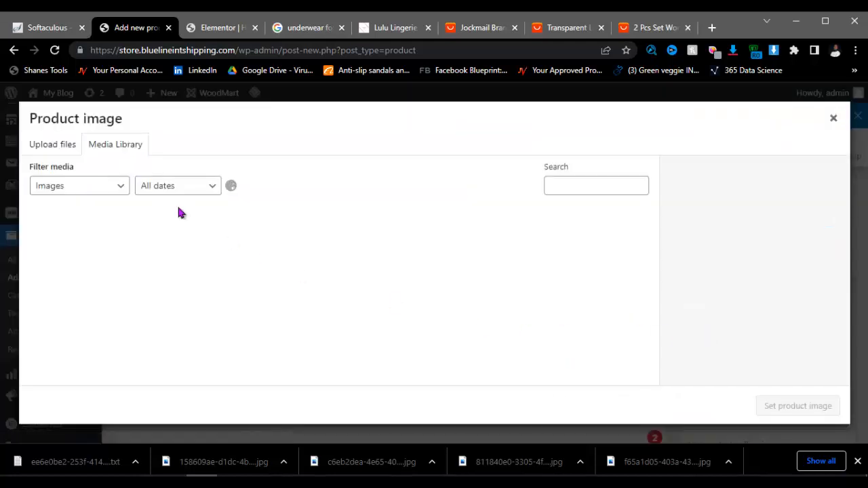
pyautogui.click(69, 153)
pyautogui.click(420, 294)
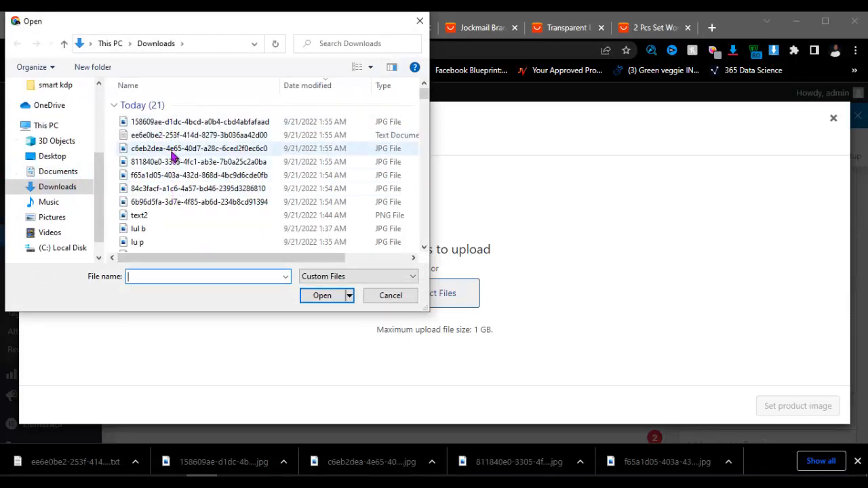
pyautogui.click(173, 150)
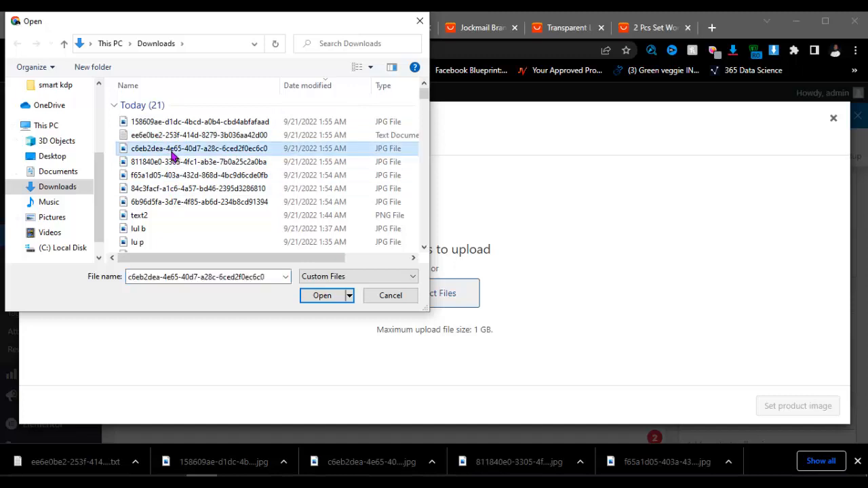
pyautogui.hotkey('shift', 'Down')
pyautogui.hotkey('shift', 'Down')
pyautogui.hotkey('shift', 'Down')
pyautogui.hotkey('shift', 'Down')
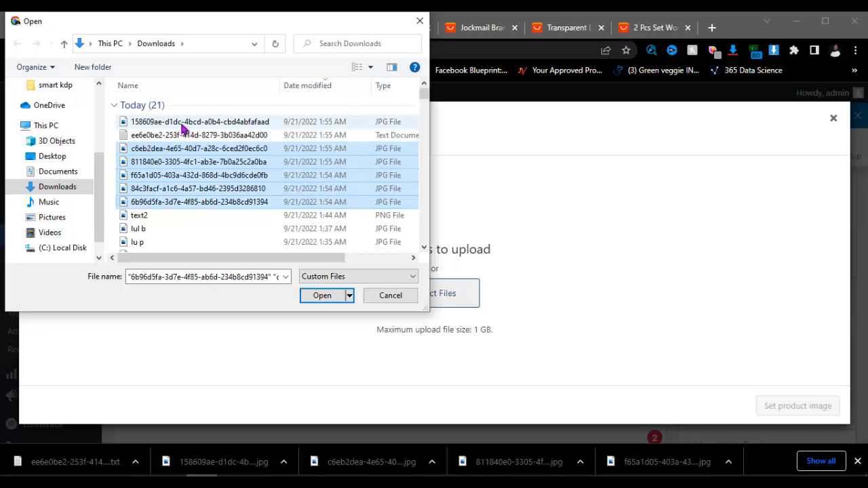
pyautogui.keyDown('ctrl'); pyautogui.click(182, 123); pyautogui.keyUp('ctrl')
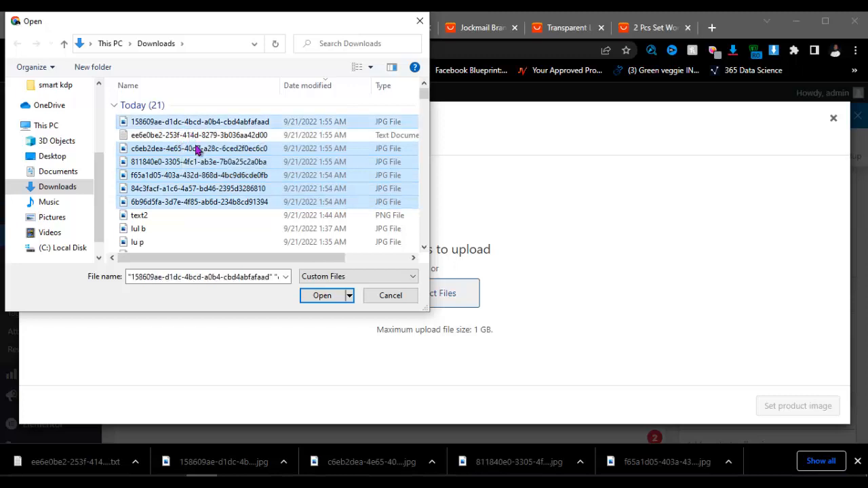
pyautogui.click(320, 296)
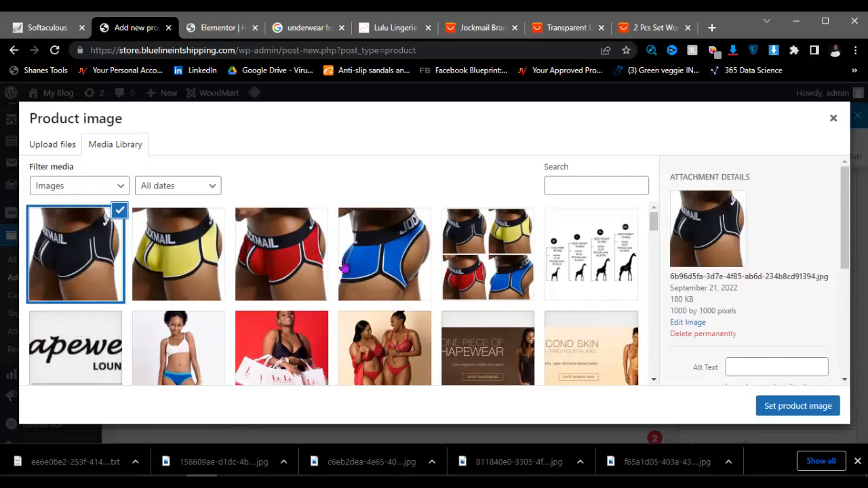
# Step: Set the four-colour JOCKMAIL collage as the product image
pyautogui.click(483, 264)
pyautogui.click(790, 410)
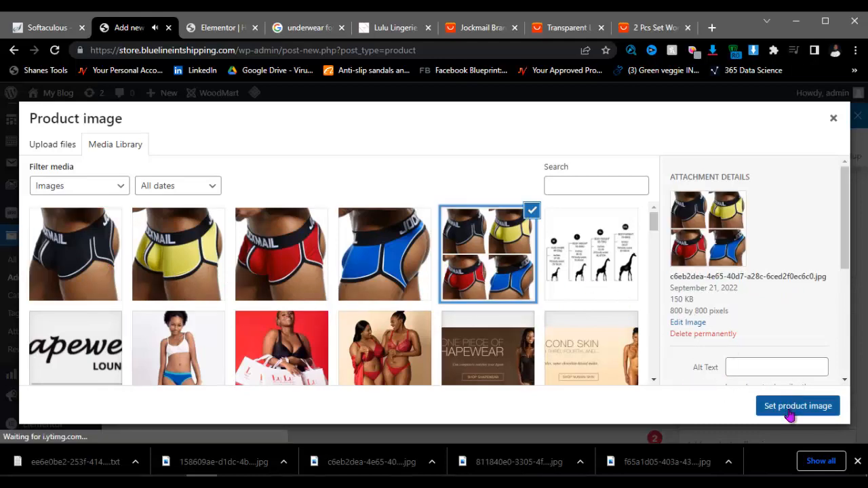
pyautogui.scroll(-3, 373, 298)
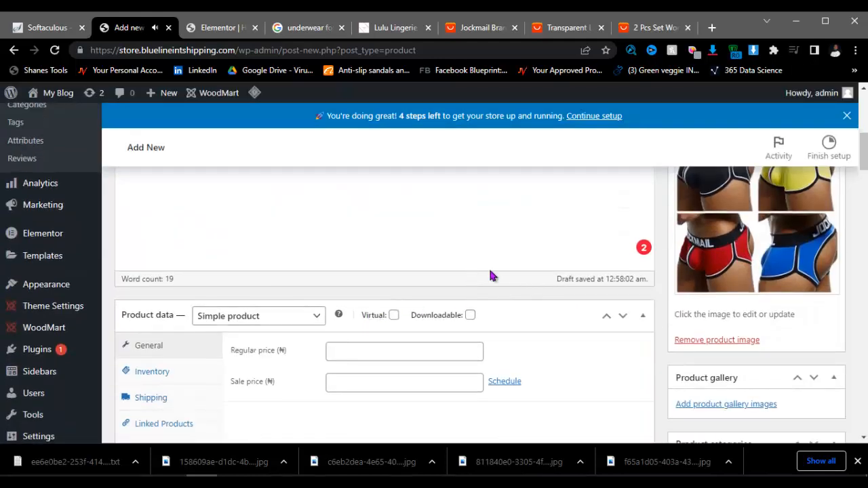
# Step: Add the blue, red, yellow and black boxer photos to the product gallery
pyautogui.scroll(-1, 713, 359)
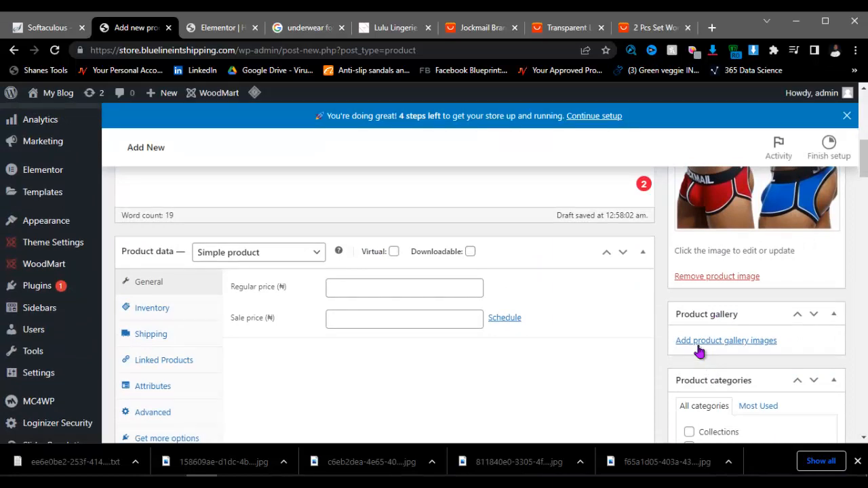
pyautogui.click(698, 347)
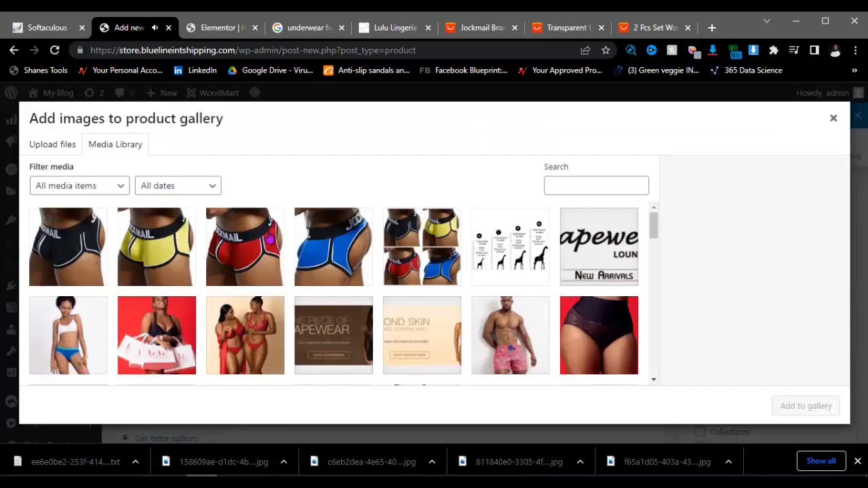
pyautogui.click(326, 256)
pyautogui.click(262, 257)
pyautogui.click(166, 257)
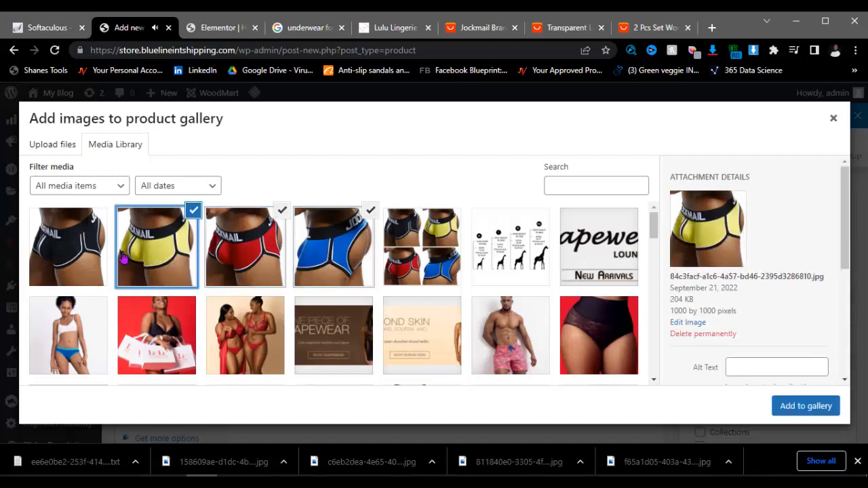
pyautogui.click(81, 257)
pyautogui.click(801, 409)
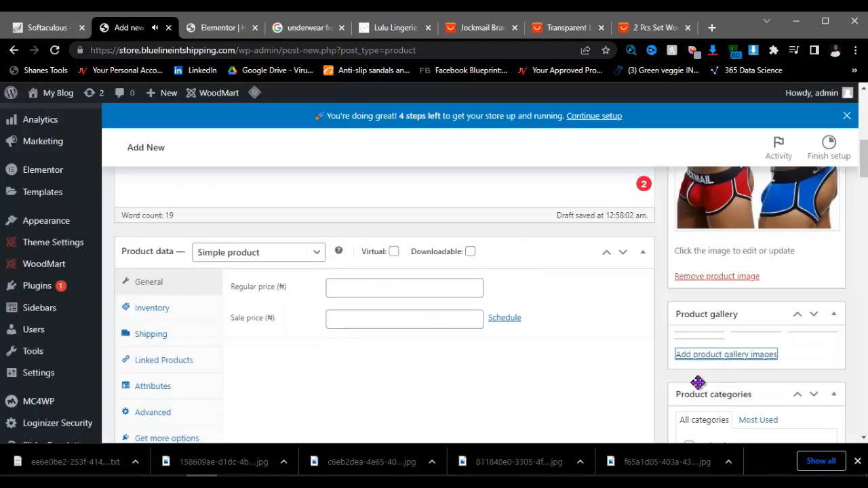
# Step: Tick the Men Underwear product category
pyautogui.scroll(-5, 662, 319)
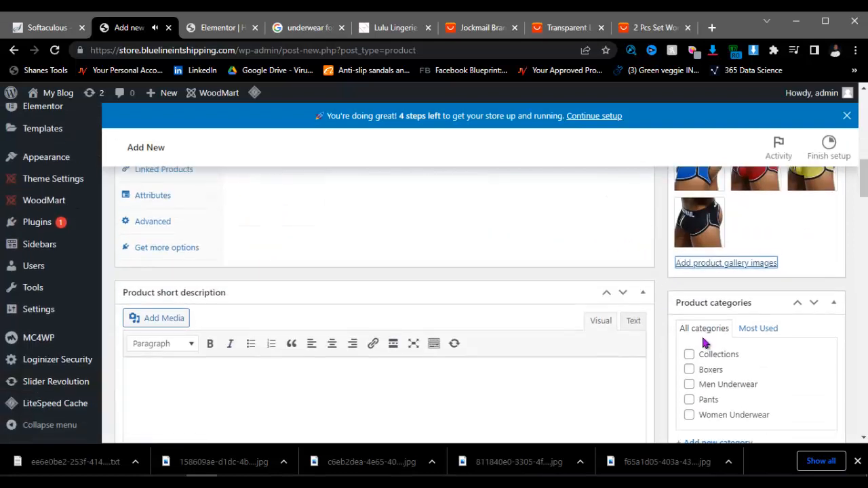
pyautogui.scroll(-1, 663, 341)
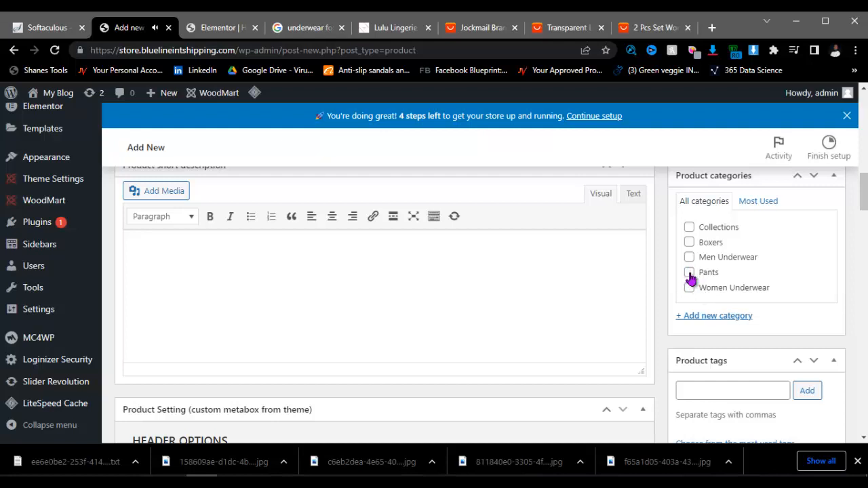
pyautogui.click(689, 244)
pyautogui.click(689, 257)
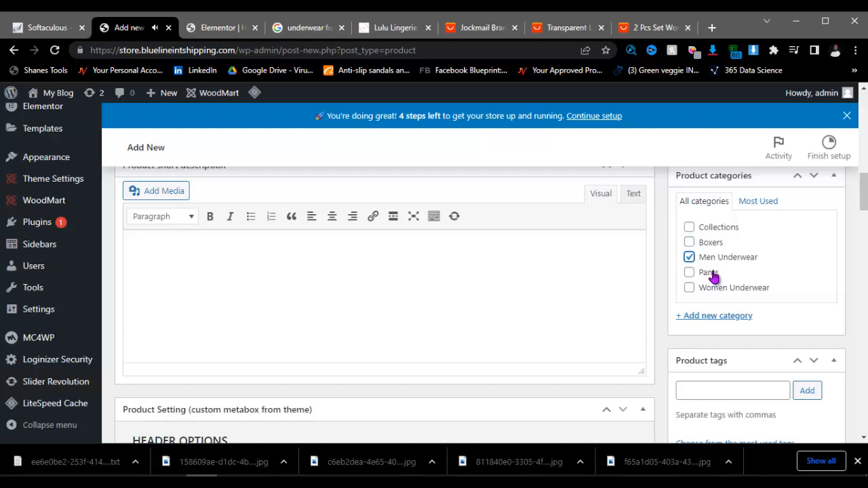
pyautogui.scroll(-1, 281, 261)
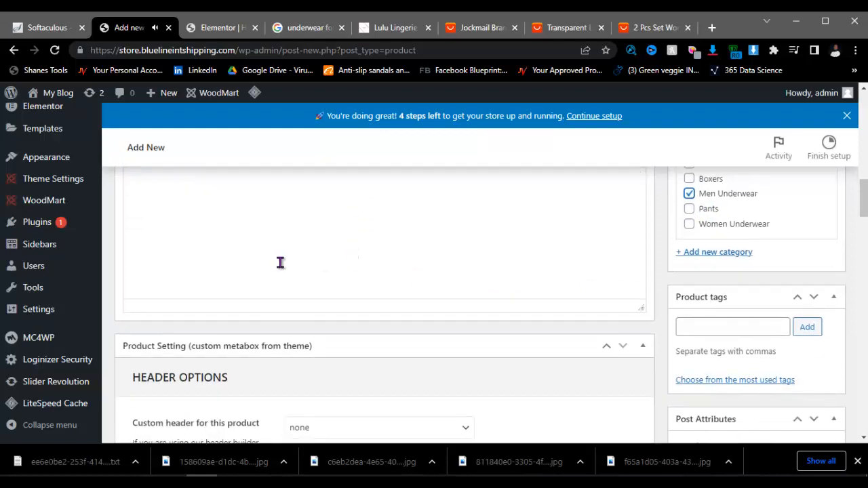
pyautogui.scroll(3, 196, 288)
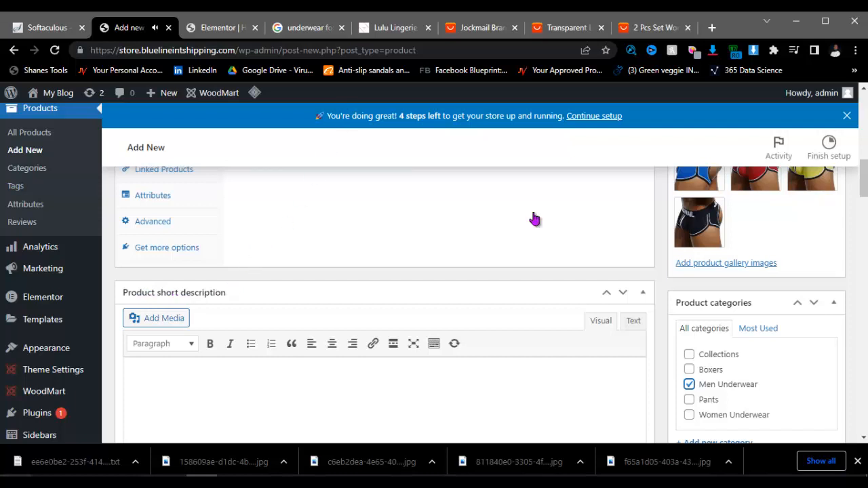
# Step: Copy the first five specification rows from the Jockmail AliExpress listing, then return to WordPress
pyautogui.click(483, 28)
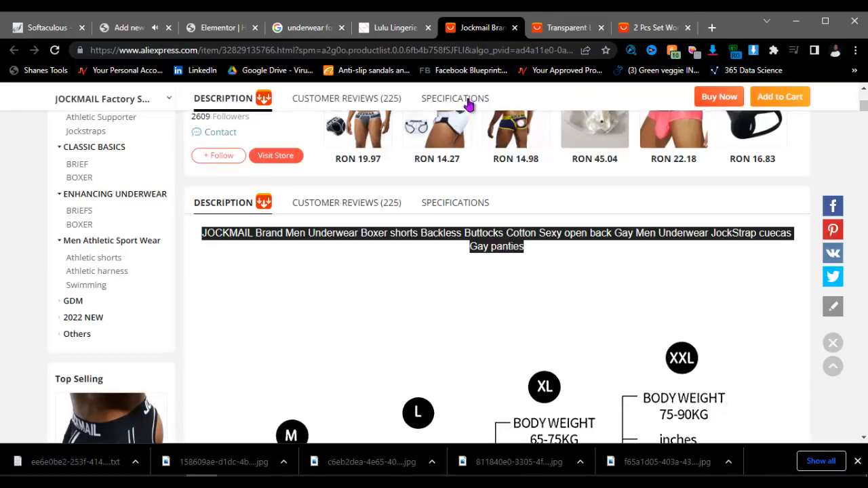
pyautogui.click(458, 207)
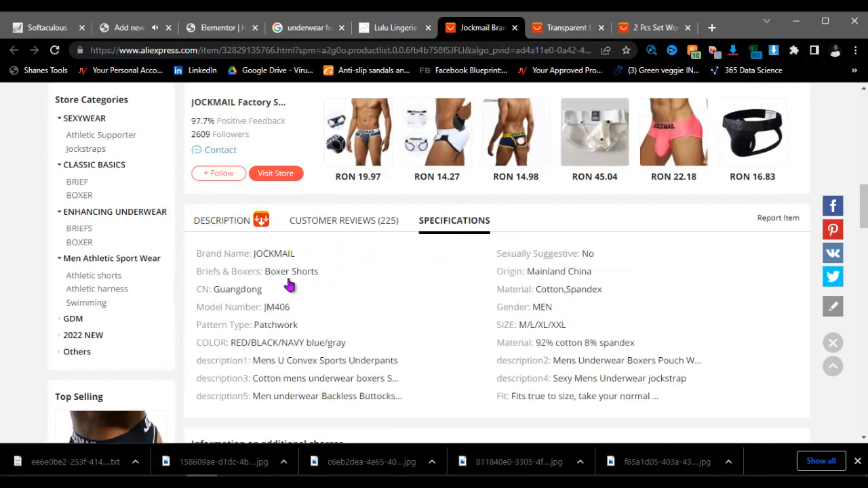
pyautogui.moveTo(201, 252); pyautogui.dragTo(573, 324)
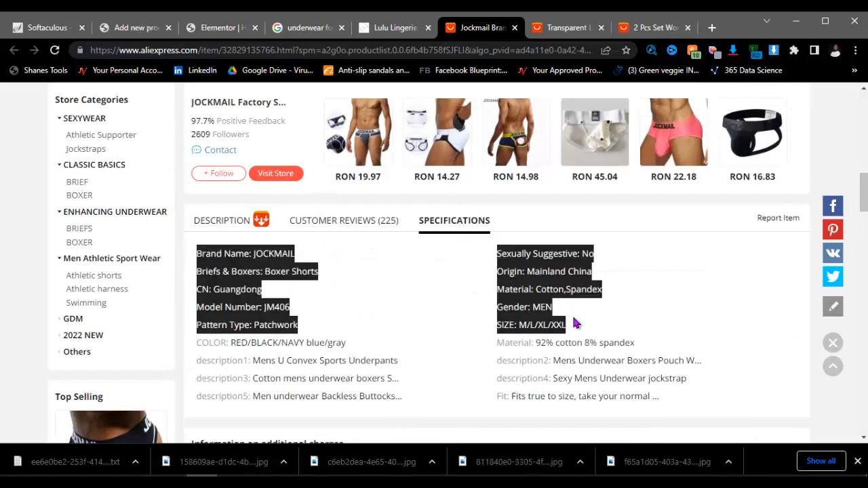
pyautogui.rightClick(530, 286)
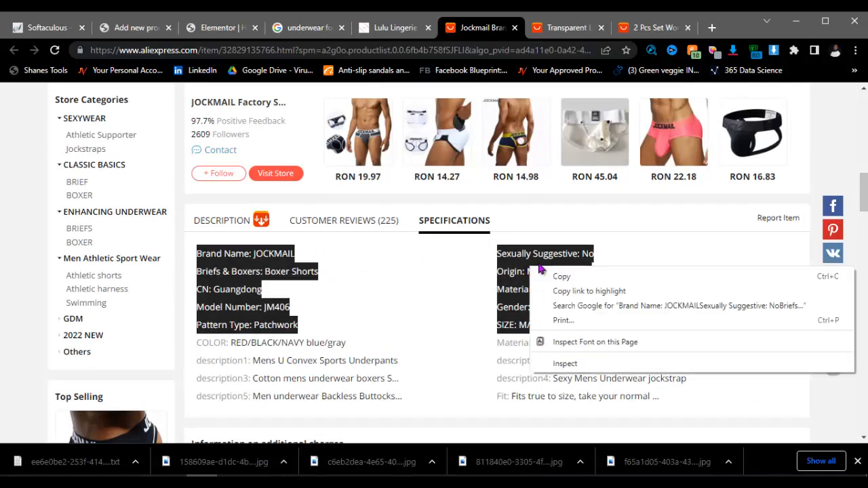
pyautogui.click(543, 275)
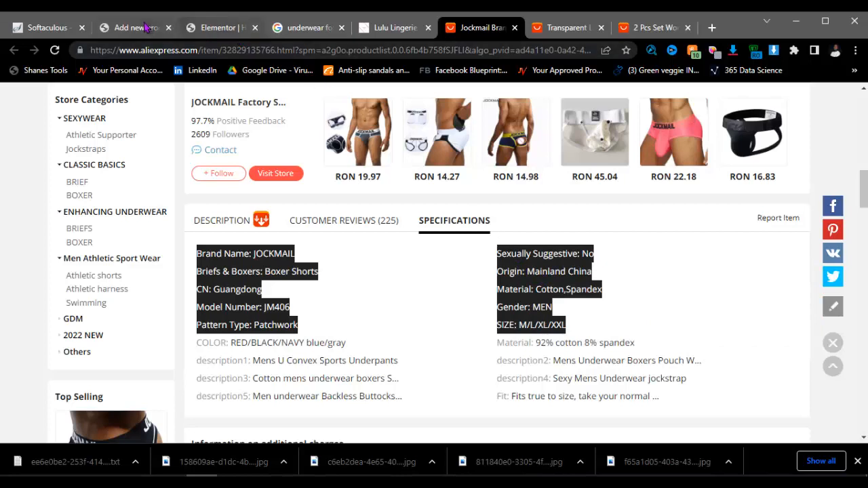
pyautogui.click(145, 27)
pyautogui.scroll(-2, 178, 368)
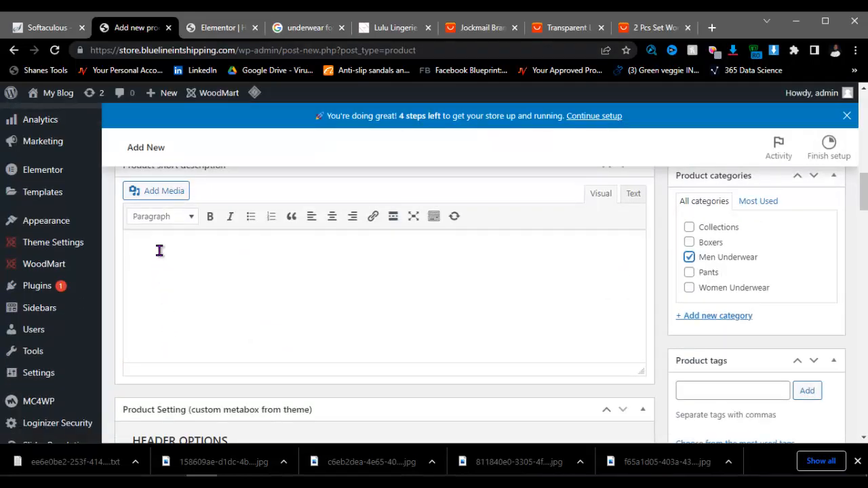
# Step: Paste the copied specs into the product short description as a bulleted list
pyautogui.click(159, 250)
pyautogui.hotkey('ctrl', 'v')
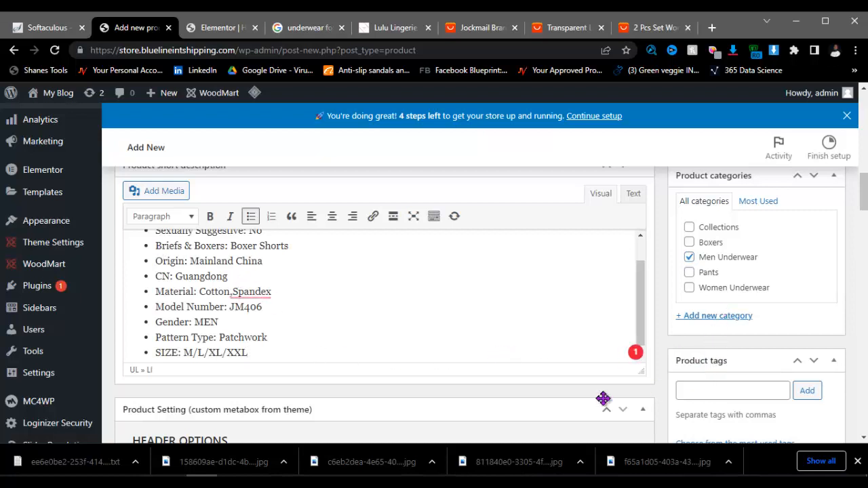
pyautogui.scroll(-2, 256, 356)
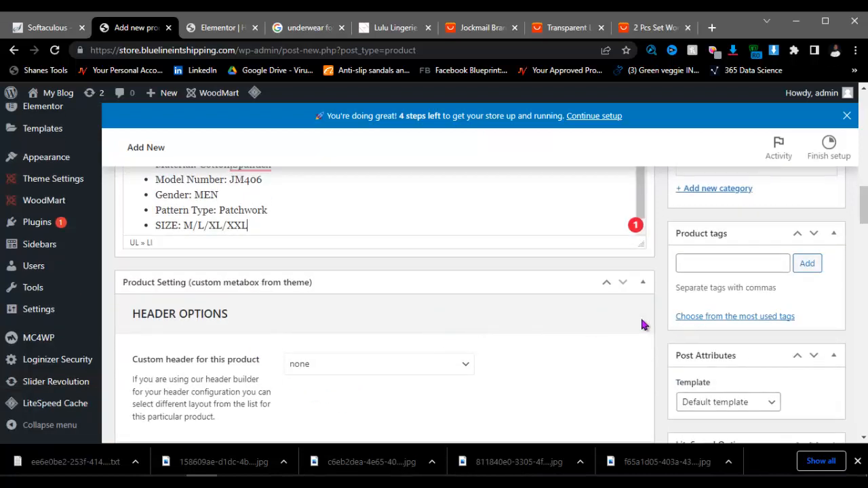
pyautogui.scroll(6, 465, 283)
# Step: Set the regular price to 10000 and publish, which returns 403 Forbidden
pyautogui.click(363, 289)
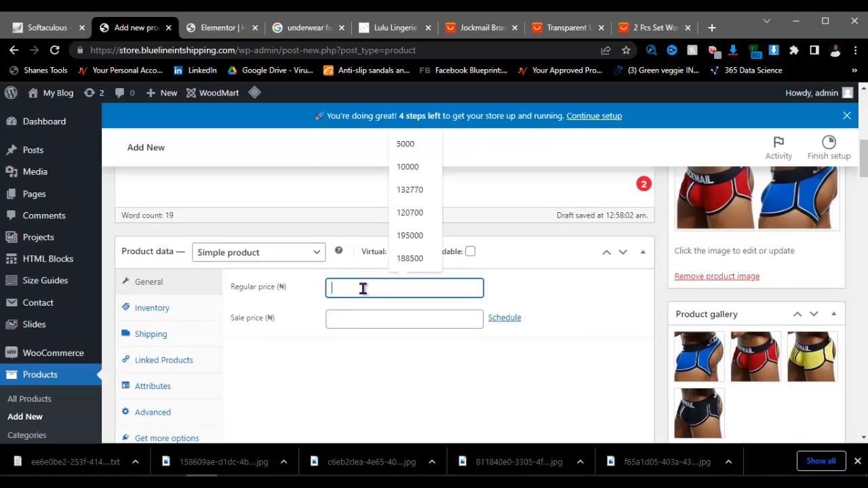
pyautogui.write('10000')
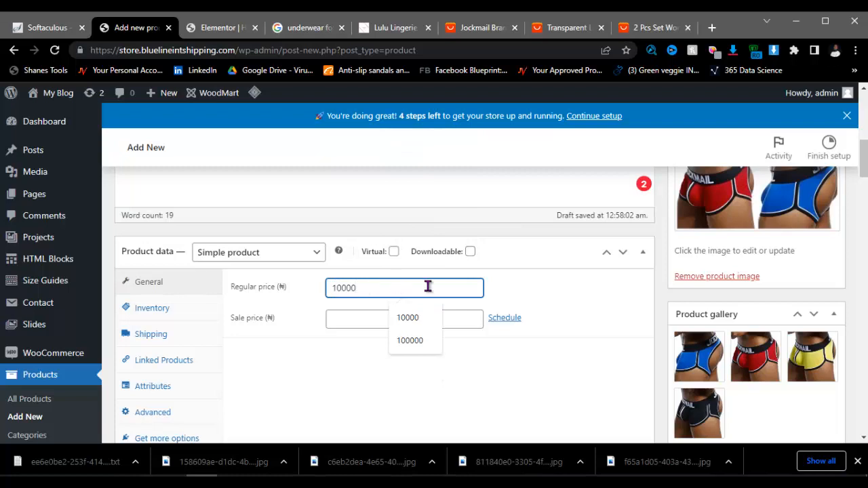
pyautogui.scroll(3, 705, 302)
pyautogui.click(817, 198)
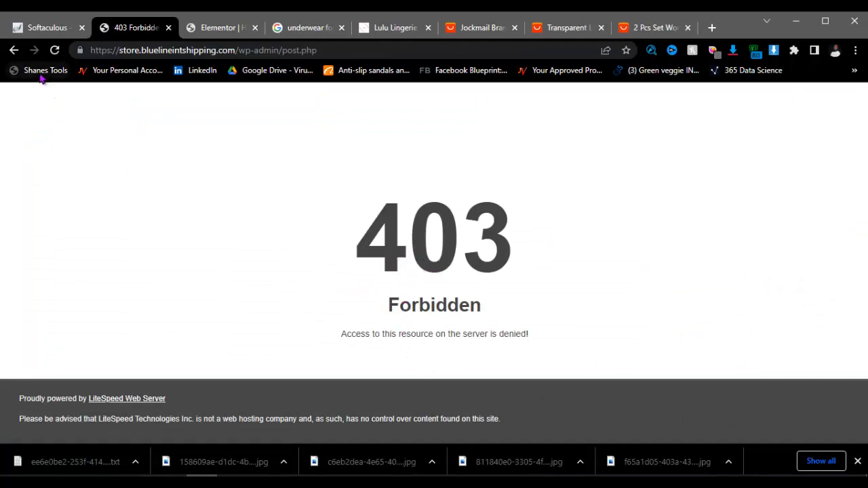
# Step: Go back from the 403 error page to the product form and publish it
pyautogui.click(14, 49)
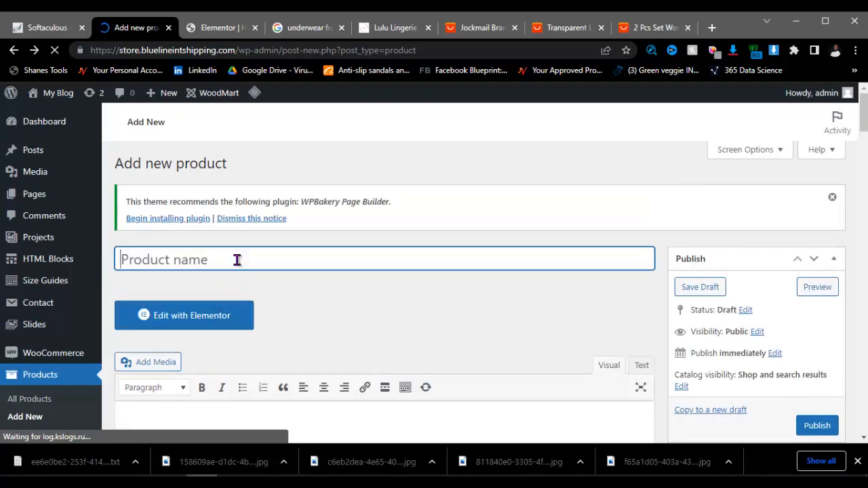
pyautogui.scroll(-2, 530, 302)
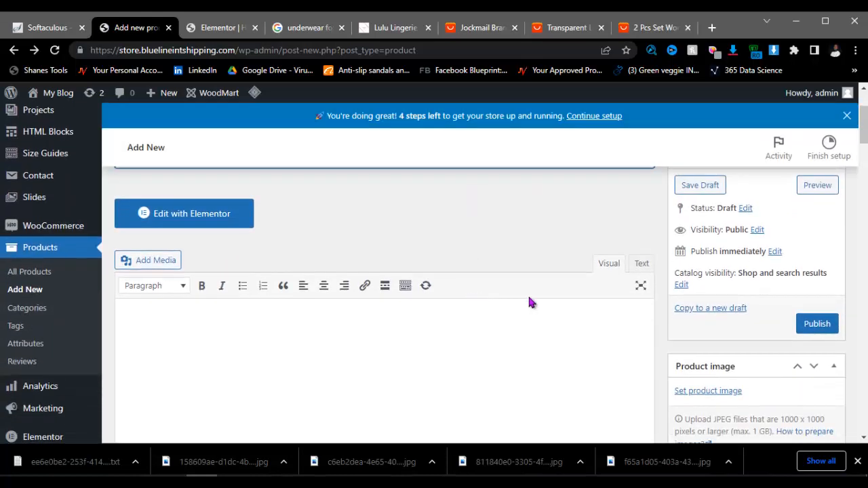
pyautogui.click(825, 336)
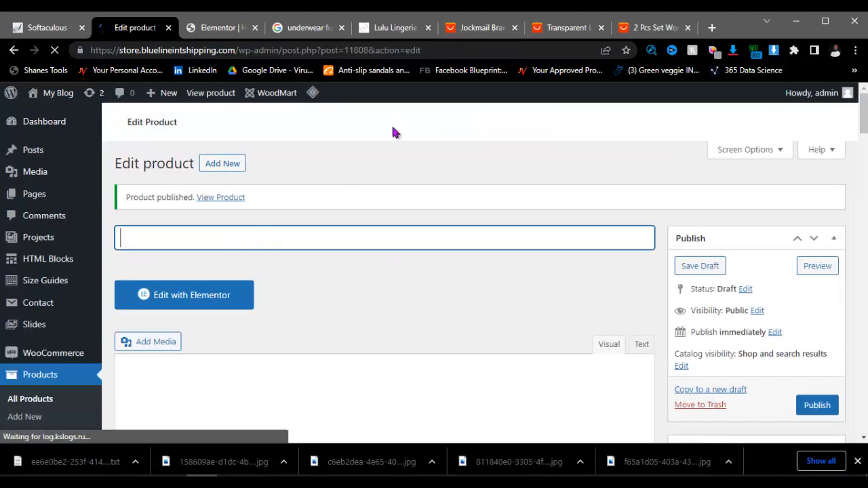
# Step: Copy the selected Jockmail specs and paste them into the product short description
pyautogui.click(479, 27)
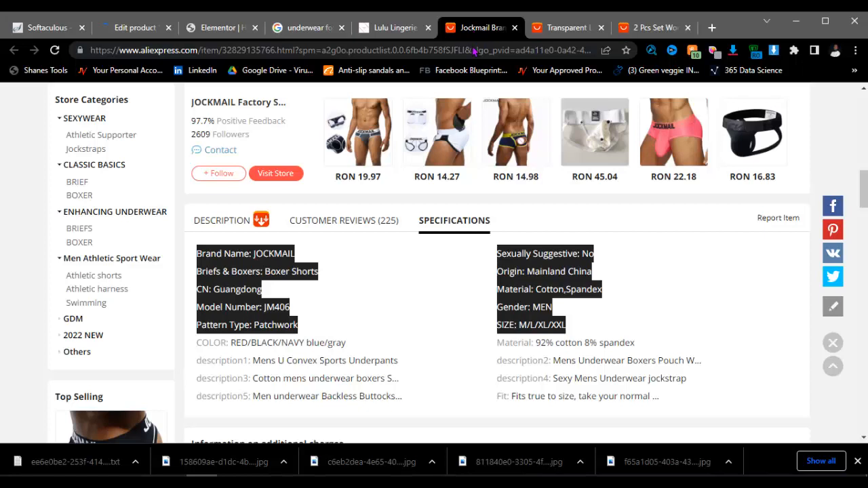
pyautogui.rightClick(522, 273)
pyautogui.click(549, 285)
pyautogui.click(136, 30)
pyautogui.scroll(-10, 232, 267)
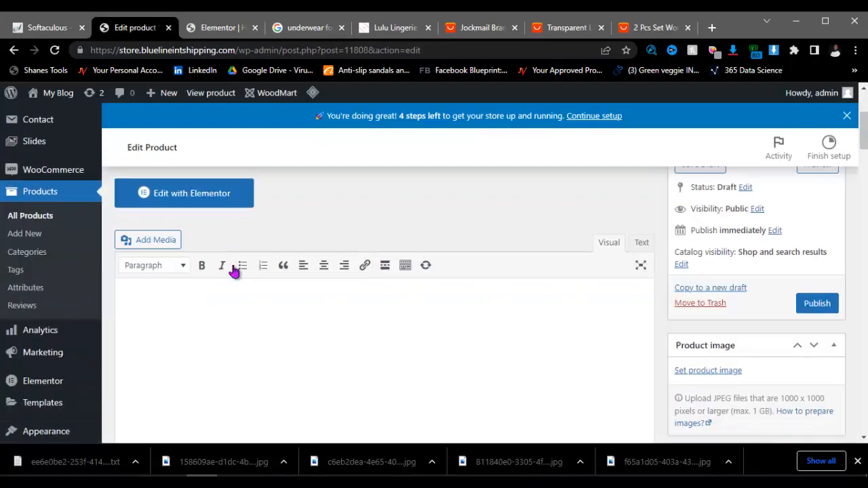
pyautogui.click(172, 349)
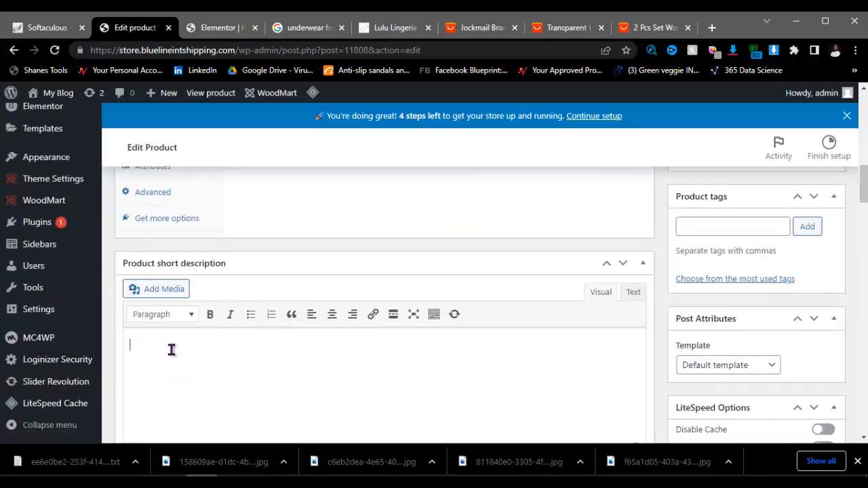
pyautogui.hotkey('ctrl', 'v')
pyautogui.scroll(3, 434, 333)
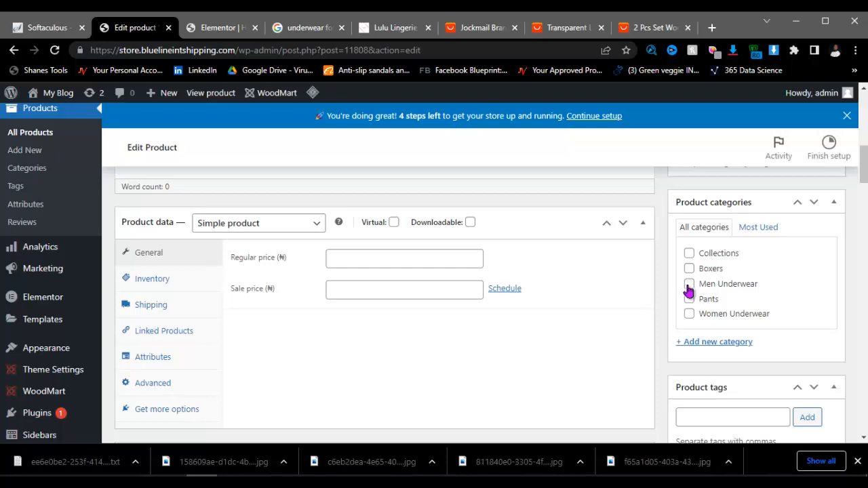
# Step: Tick the Boxers product category
pyautogui.click(688, 269)
pyautogui.scroll(-1, 693, 344)
pyautogui.scroll(-1, 692, 343)
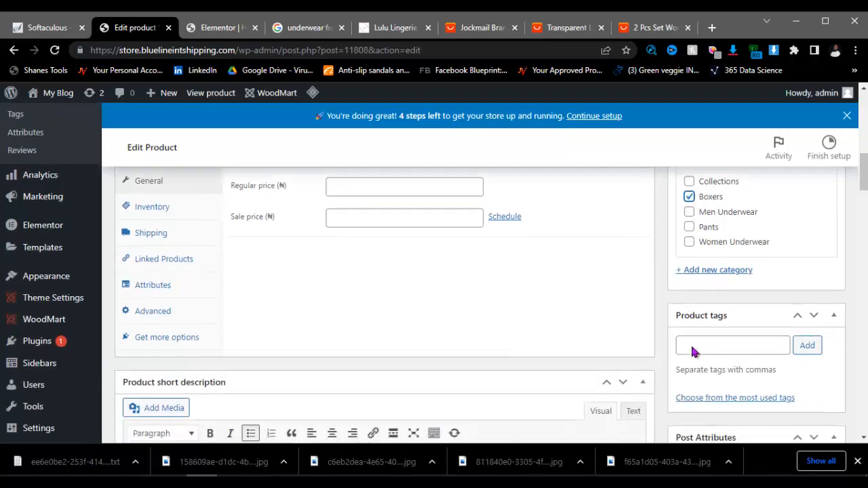
pyautogui.scroll(5, 695, 305)
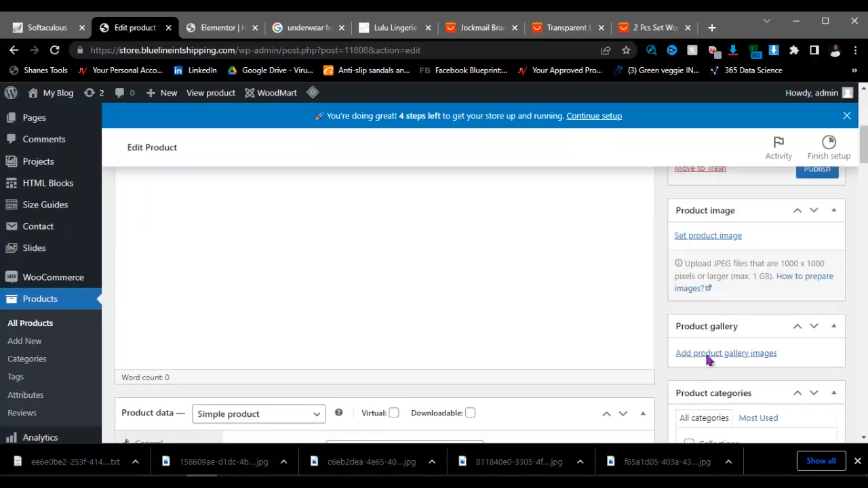
pyautogui.scroll(-1, 710, 352)
pyautogui.scroll(2, 709, 326)
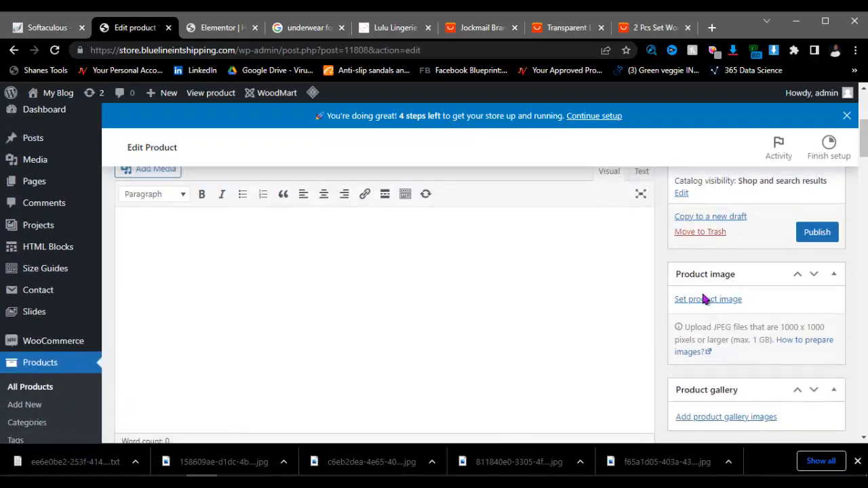
# Step: Make the four-colour boxer collage the product image
pyautogui.click(702, 299)
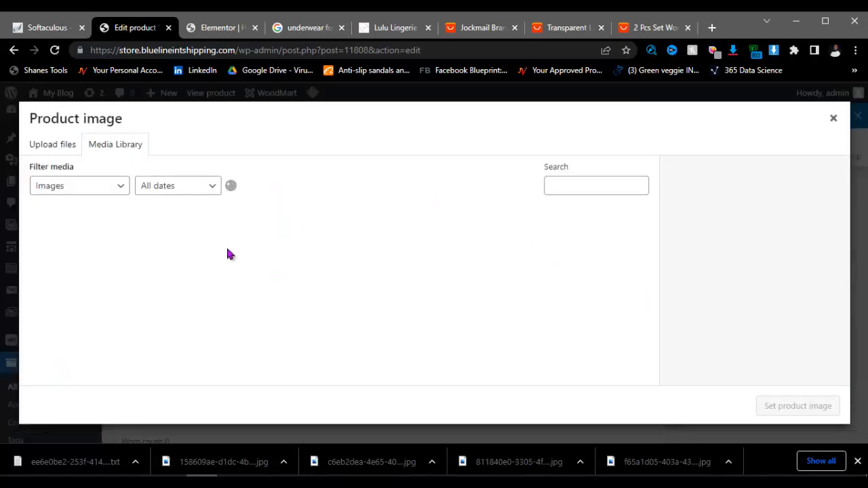
pyautogui.click(415, 254)
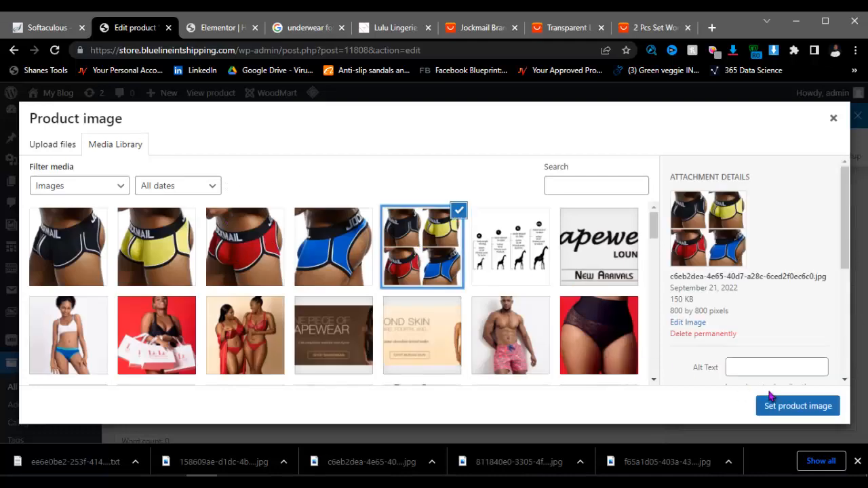
pyautogui.click(773, 406)
pyautogui.scroll(-1, 719, 319)
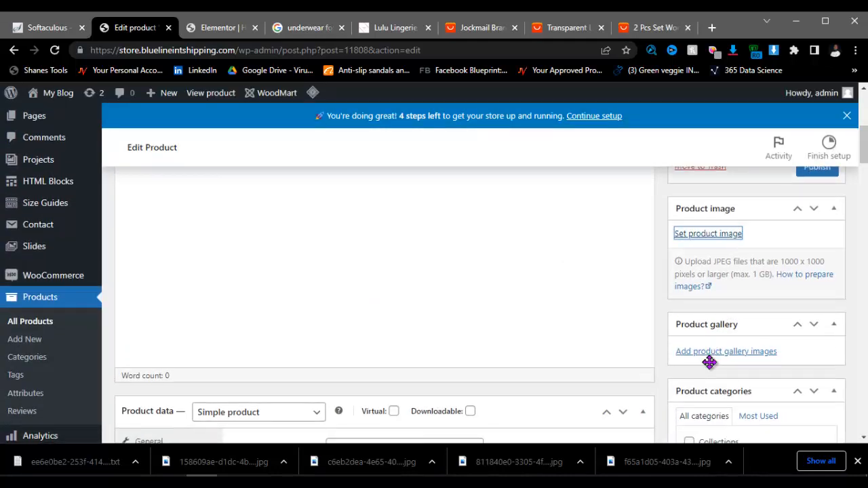
pyautogui.scroll(-2, 709, 362)
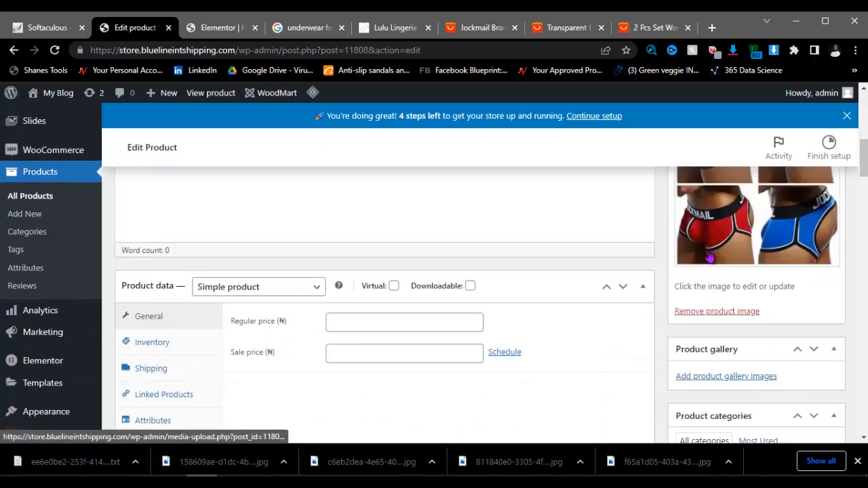
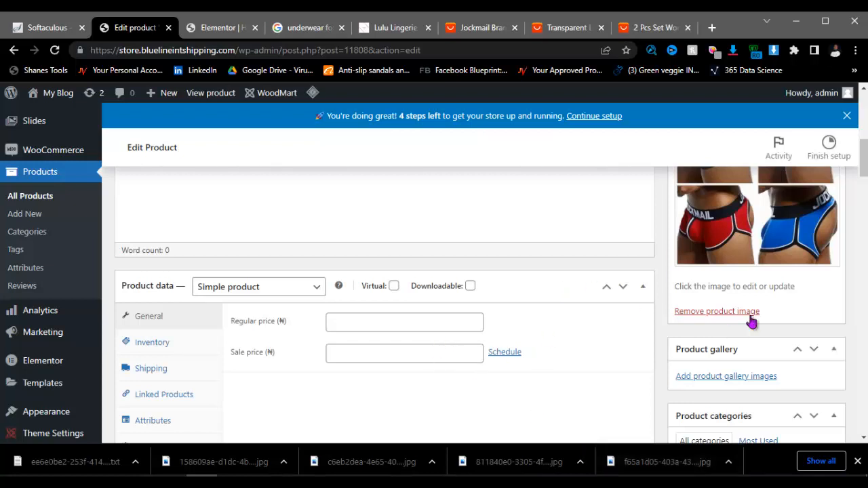
# Step: Add the blue, red, yellow and black underwear photos to the product gallery
pyautogui.click(735, 377)
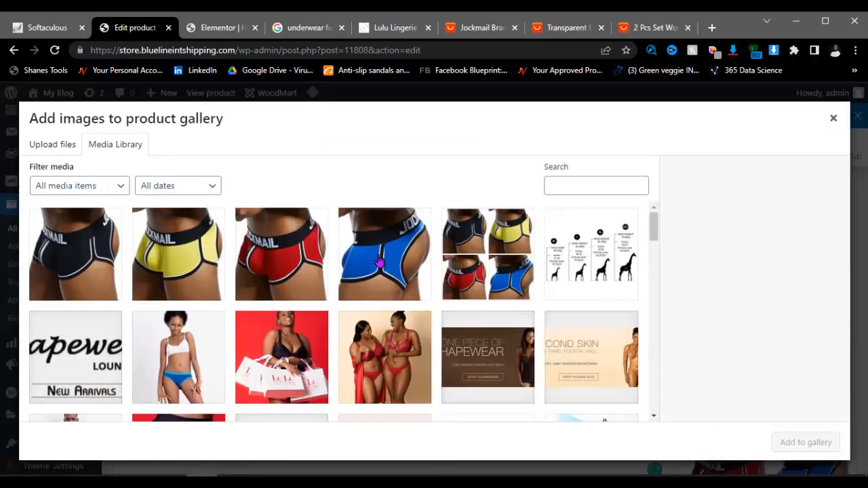
pyautogui.click(379, 255)
pyautogui.keyDown('ctrl'); pyautogui.click(281, 255); pyautogui.keyUp('ctrl')
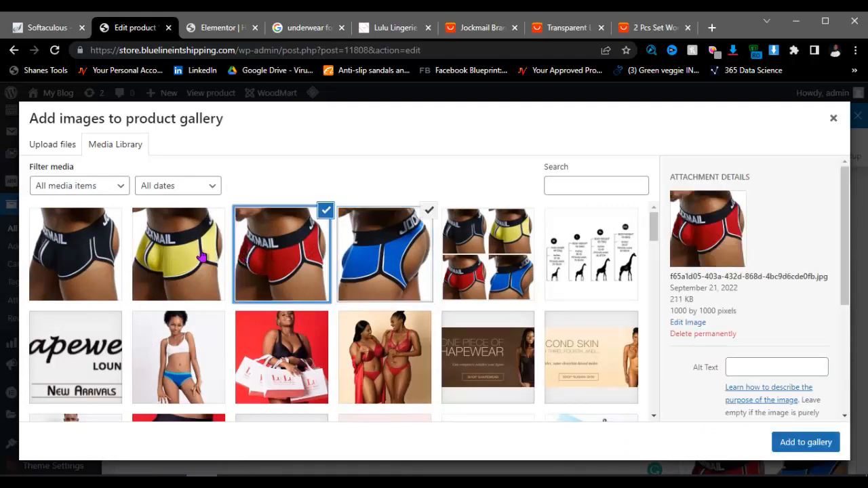
pyautogui.keyDown('ctrl'); pyautogui.click(179, 254); pyautogui.keyUp('ctrl')
pyautogui.keyDown('ctrl'); pyautogui.click(89, 262); pyautogui.keyUp('ctrl')
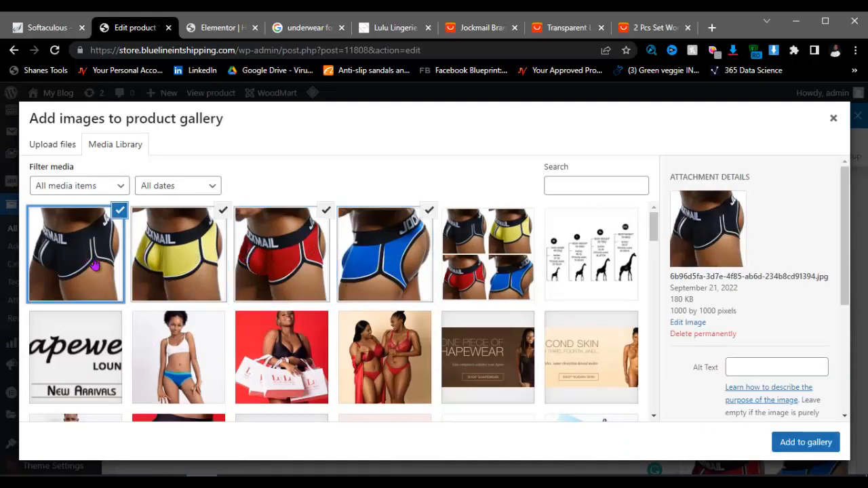
pyautogui.click(795, 446)
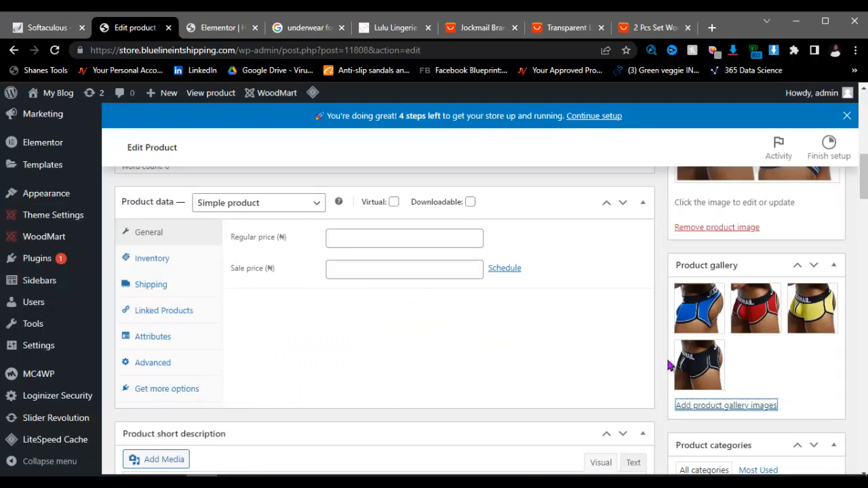
# Step: Set the product's regular price to 10000
pyautogui.click(357, 240)
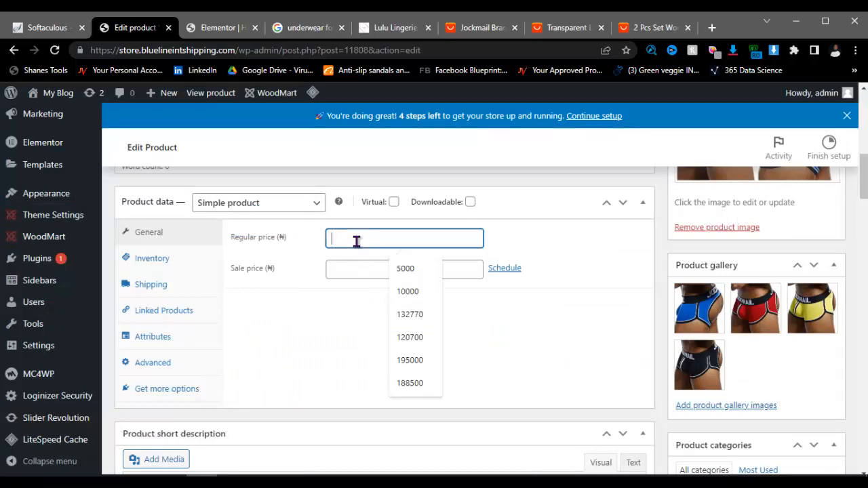
pyautogui.click(404, 293)
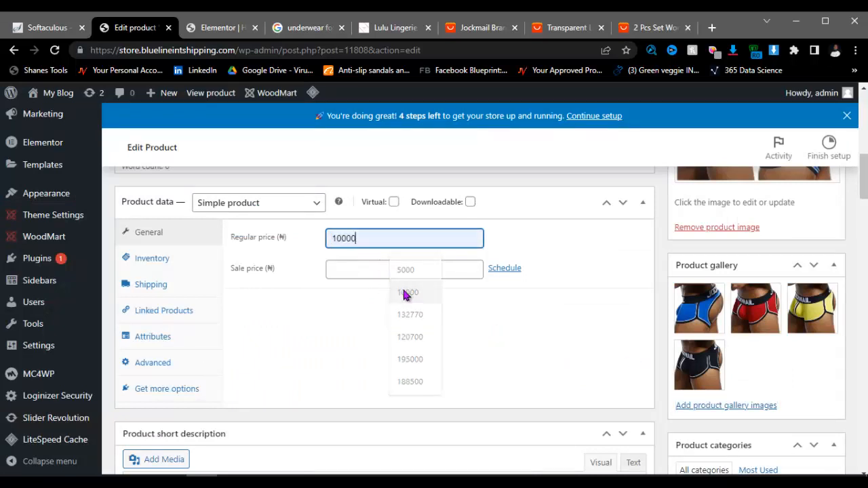
pyautogui.scroll(-4, 676, 330)
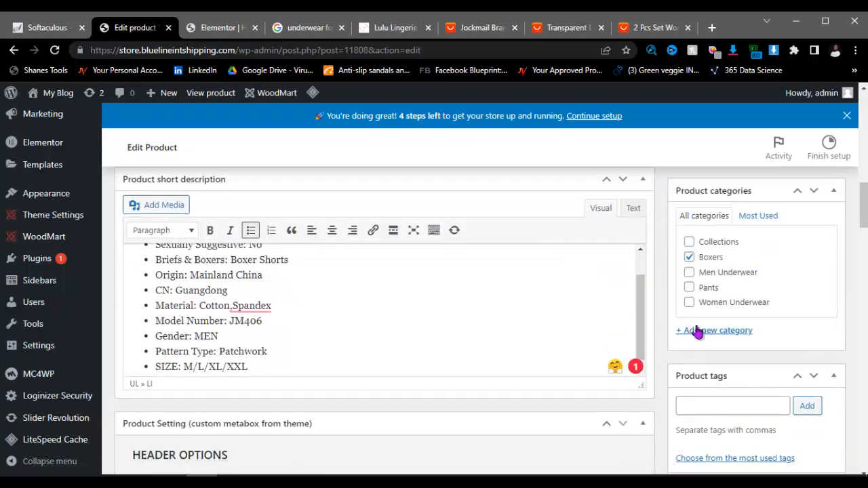
# Step: Select and copy the Jockmail boxer's full title from the AliExpress Description tab
pyautogui.click(467, 29)
pyautogui.scroll(5, 314, 214)
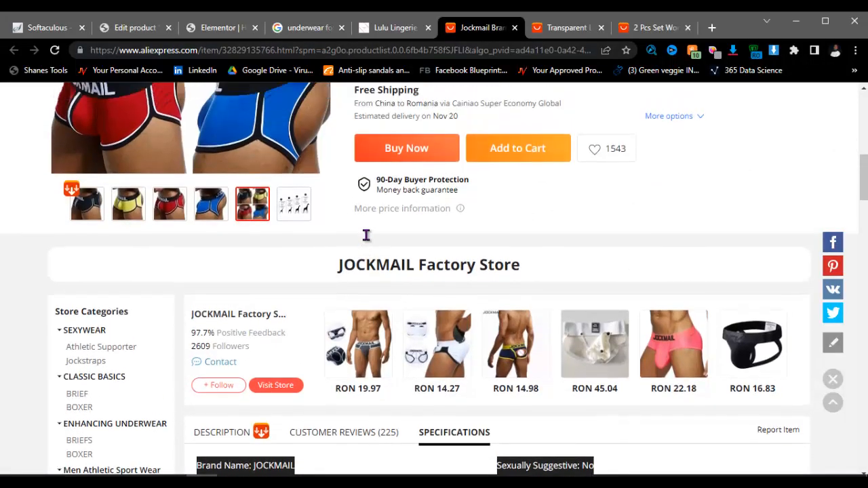
pyautogui.scroll(-5, 393, 234)
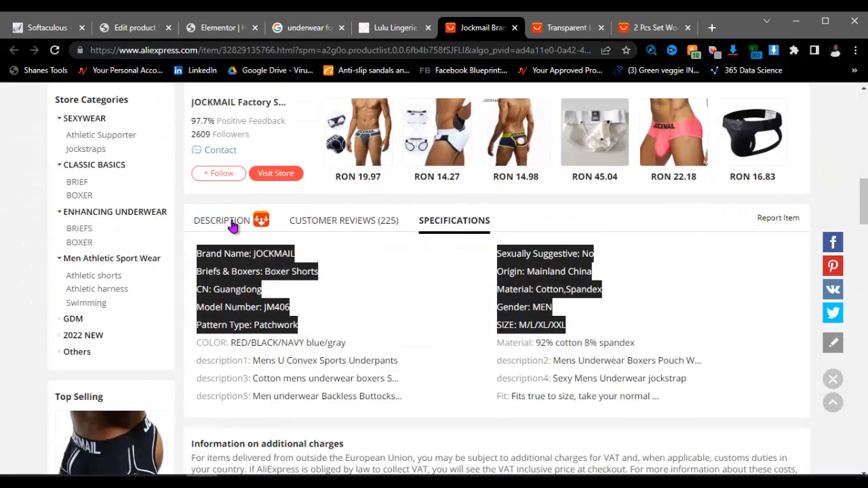
pyautogui.click(228, 221)
pyautogui.moveTo(524, 266); pyautogui.dragTo(256, 264)
pyautogui.hotkey('ctrl', 'c')
pyautogui.rightClick(256, 264)
pyautogui.press('Escape')
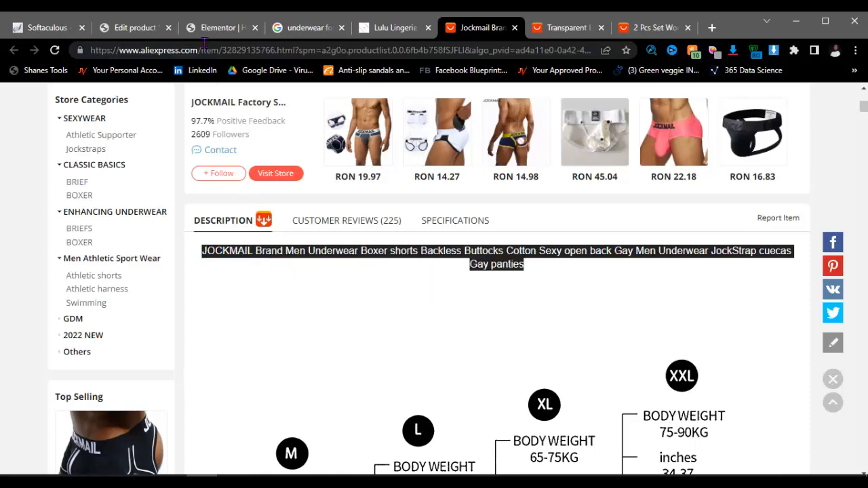
# Step: Paste the copied listing title into the product description
pyautogui.click(134, 28)
pyautogui.scroll(10, 253, 294)
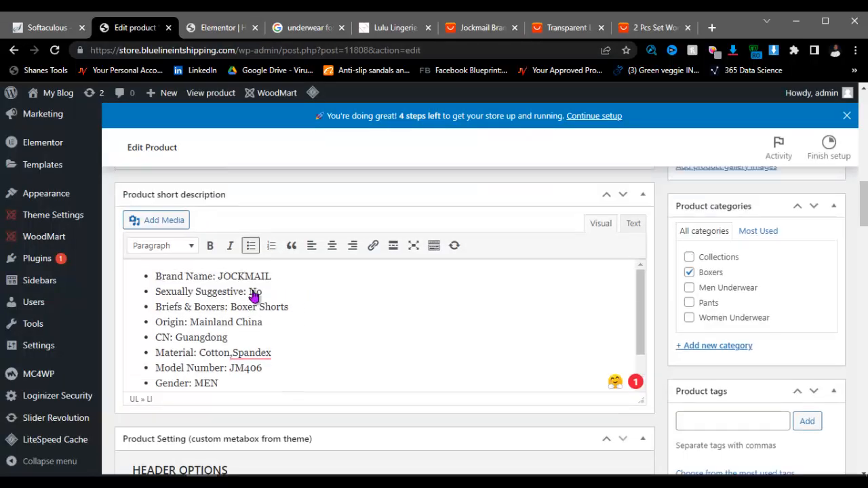
pyautogui.scroll(2, 214, 289)
pyautogui.scroll(-2, 159, 379)
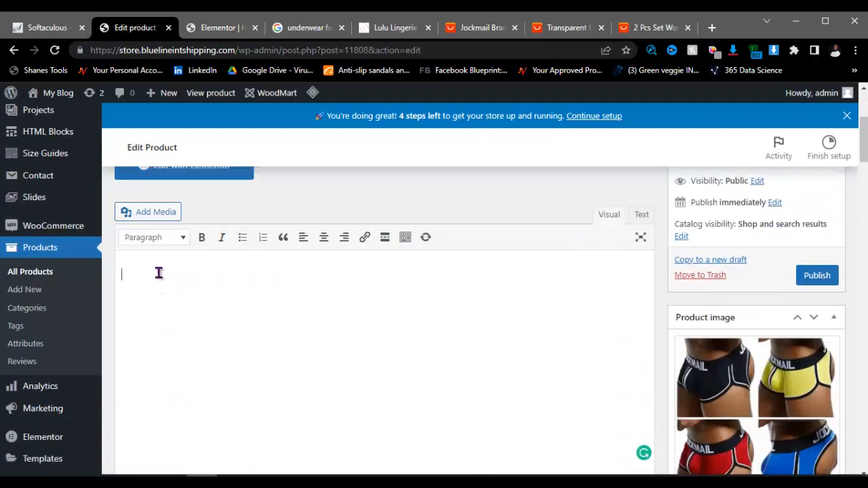
pyautogui.hotkey('ctrl', 'v')
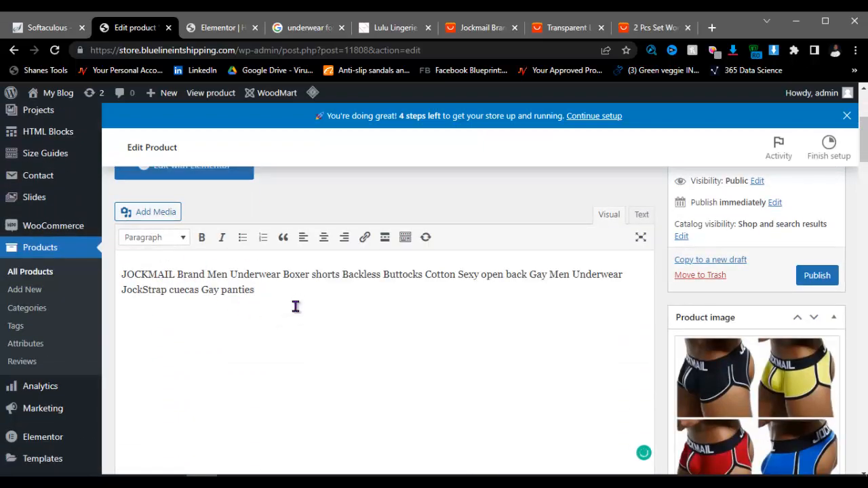
# Step: Insert the size-chart image into the product description
pyautogui.click(152, 213)
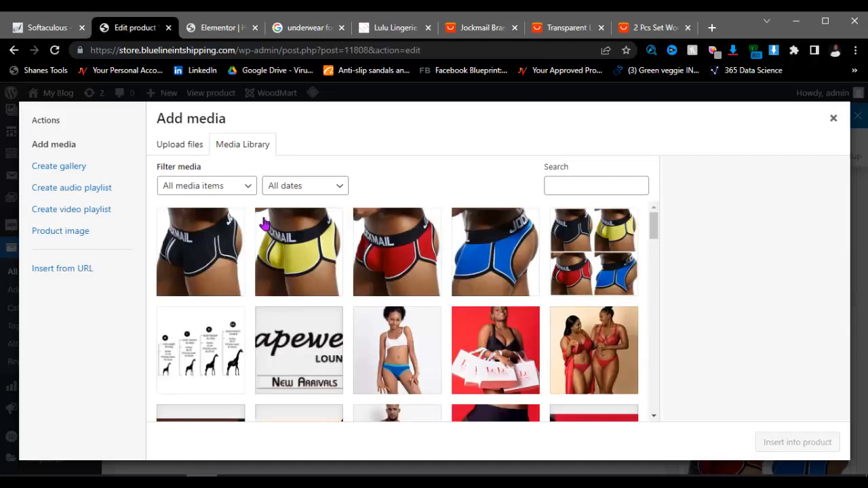
pyautogui.click(210, 366)
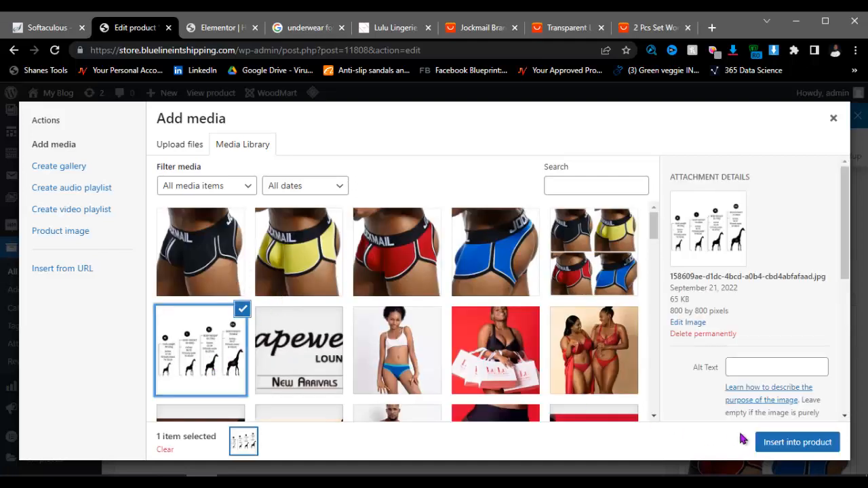
pyautogui.click(779, 446)
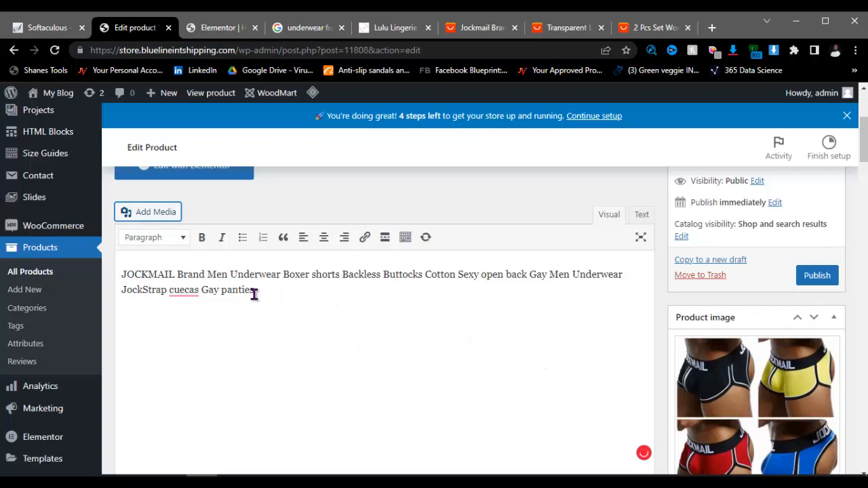
pyautogui.scroll(3, 345, 291)
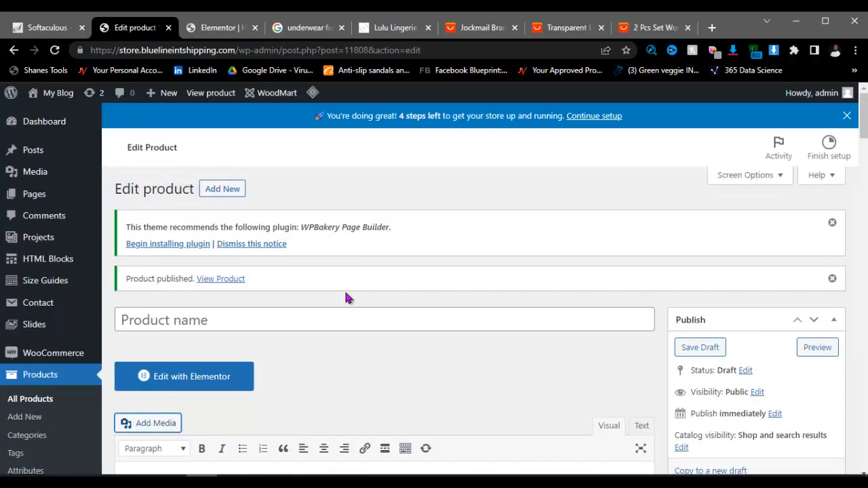
# Step: Copy the title's first part and paste it as the product name
pyautogui.scroll(-3, 345, 292)
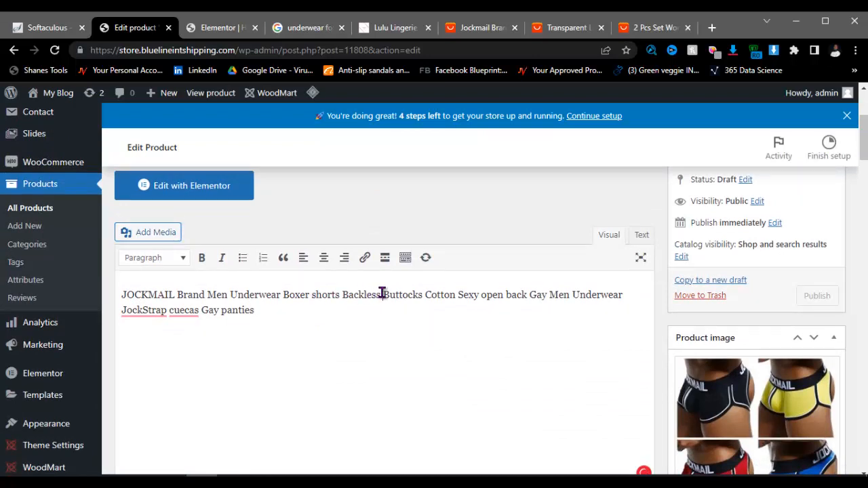
pyautogui.moveTo(381, 294); pyautogui.dragTo(124, 299)
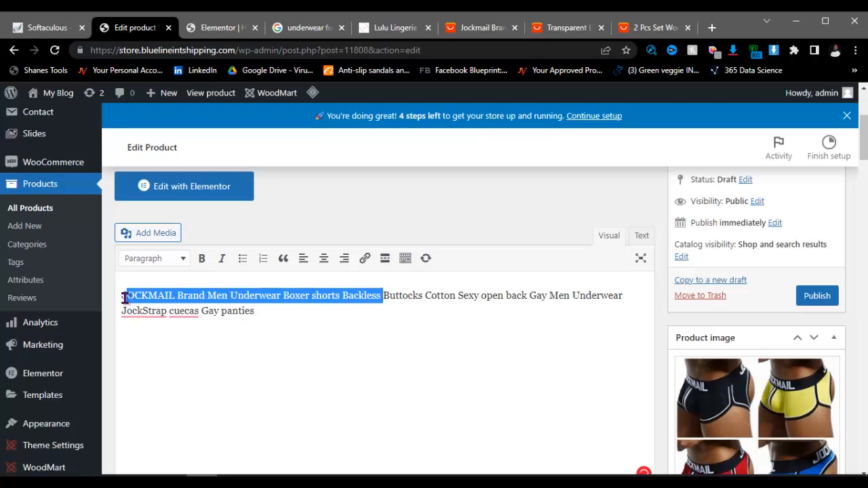
pyautogui.rightClick(145, 299)
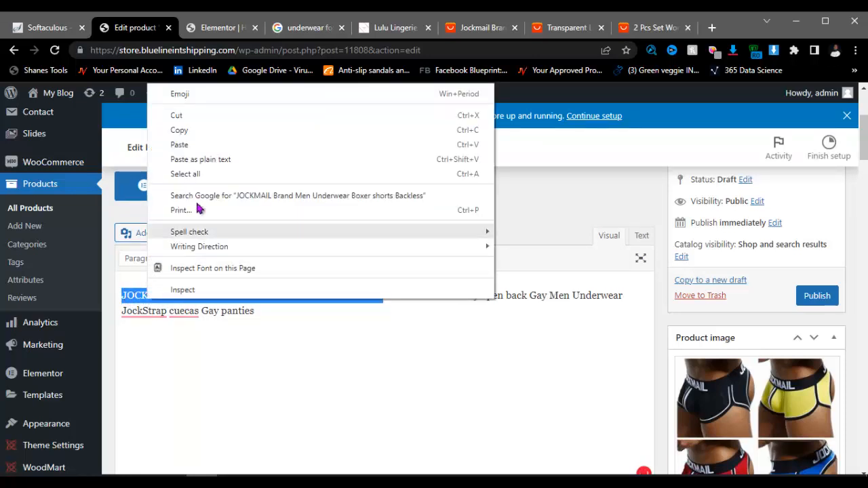
pyautogui.click(194, 130)
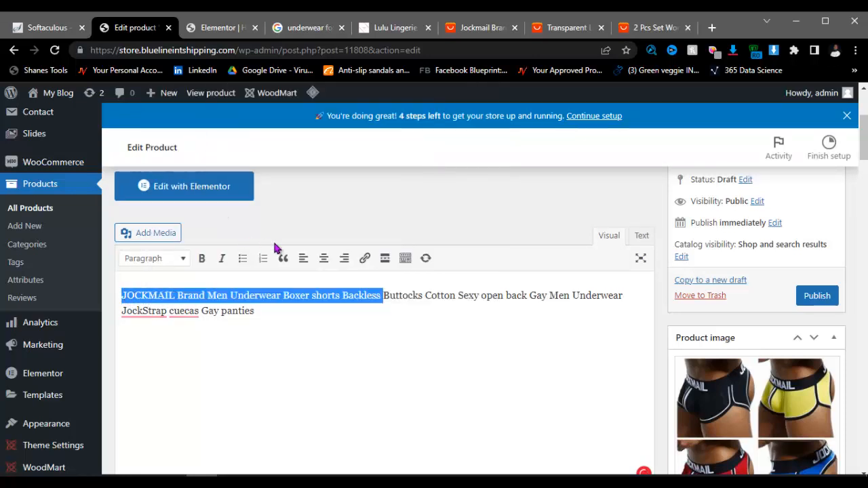
pyautogui.scroll(3, 274, 249)
pyautogui.click(211, 319)
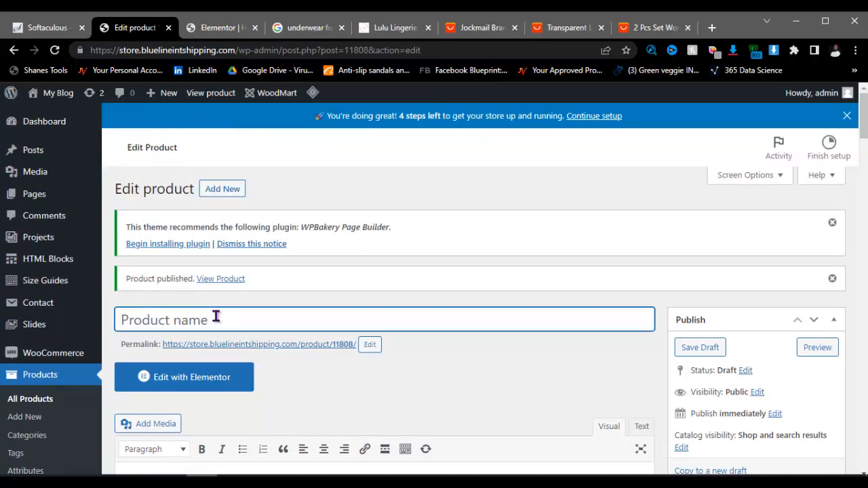
pyautogui.hotkey('ctrl', 'v')
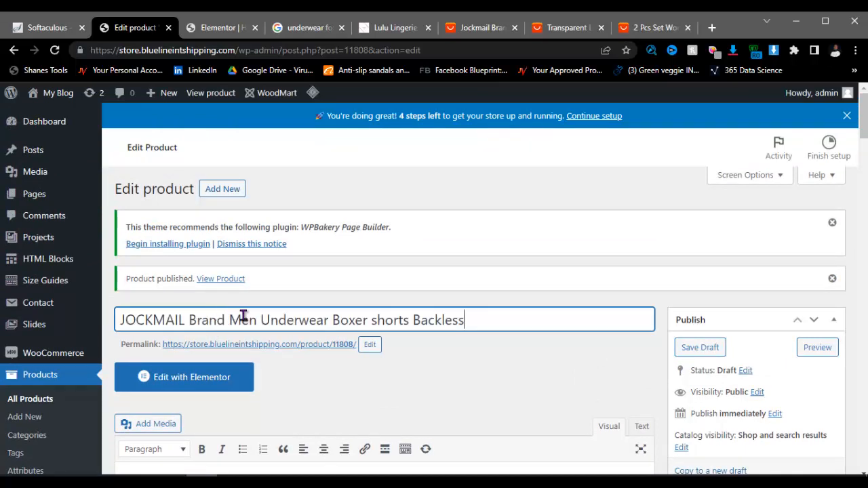
# Step: Delete the numeric 11808 slug from the product permalink
pyautogui.click(370, 344)
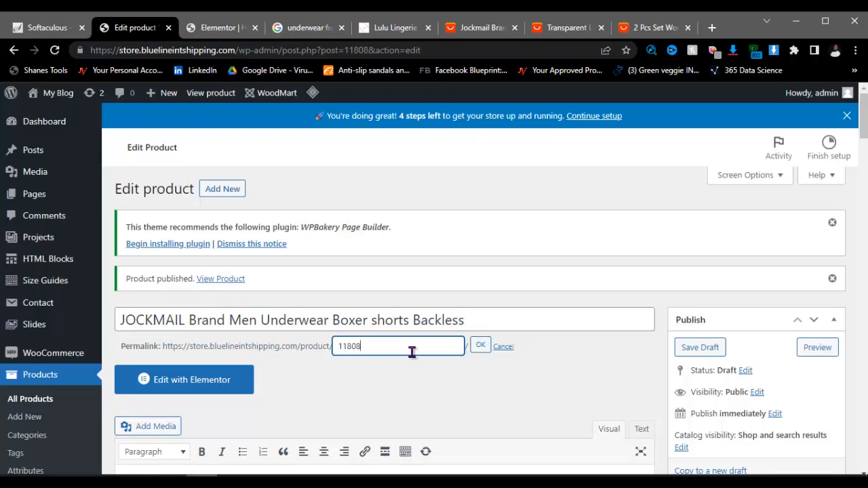
pyautogui.doubleClick(410, 352)
pyautogui.press('BackSpace')
pyautogui.click(480, 346)
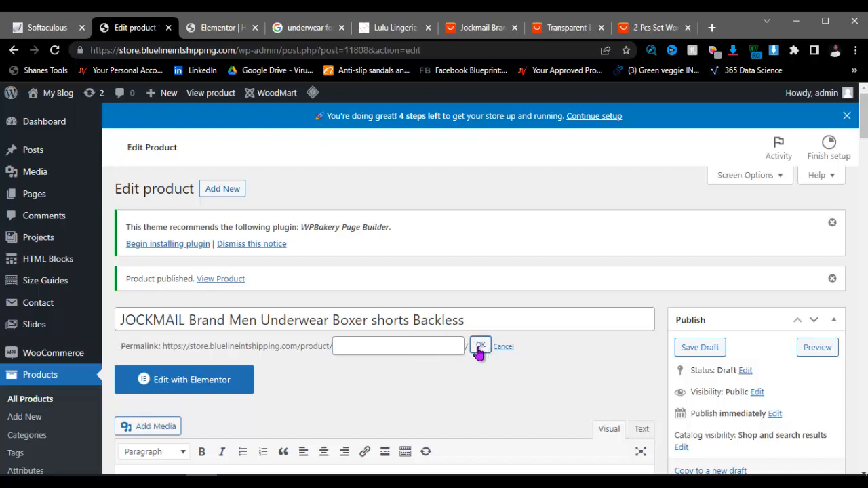
# Step: Publish the product
pyautogui.scroll(-3, 407, 373)
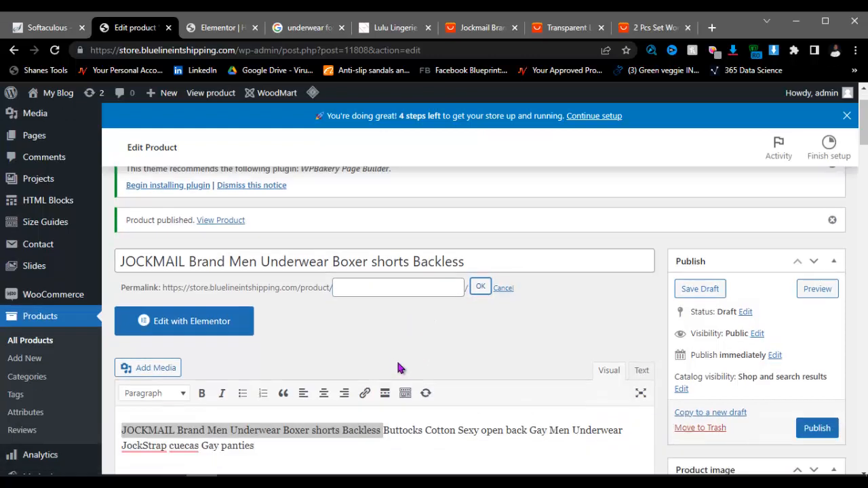
pyautogui.scroll(-5, 474, 319)
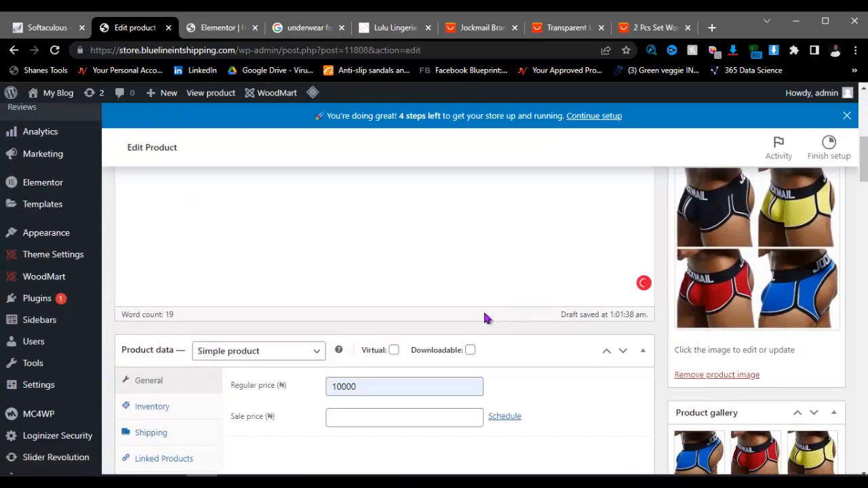
pyautogui.scroll(3, 678, 257)
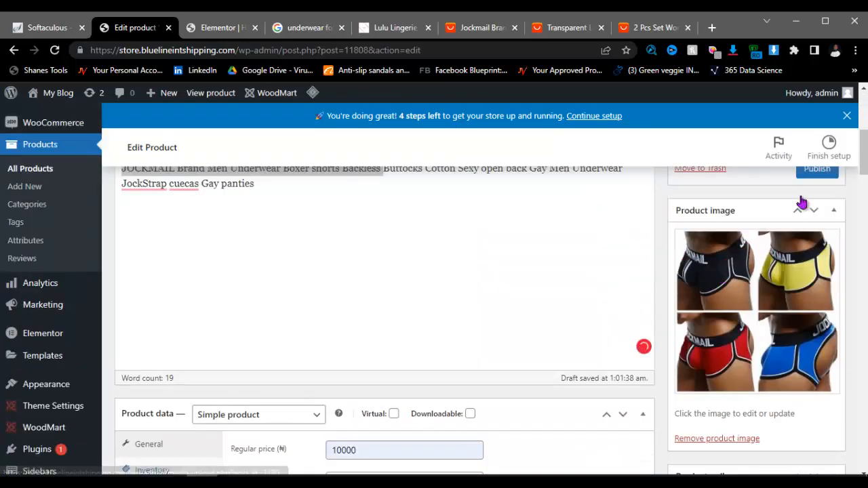
pyautogui.scroll(2, 800, 199)
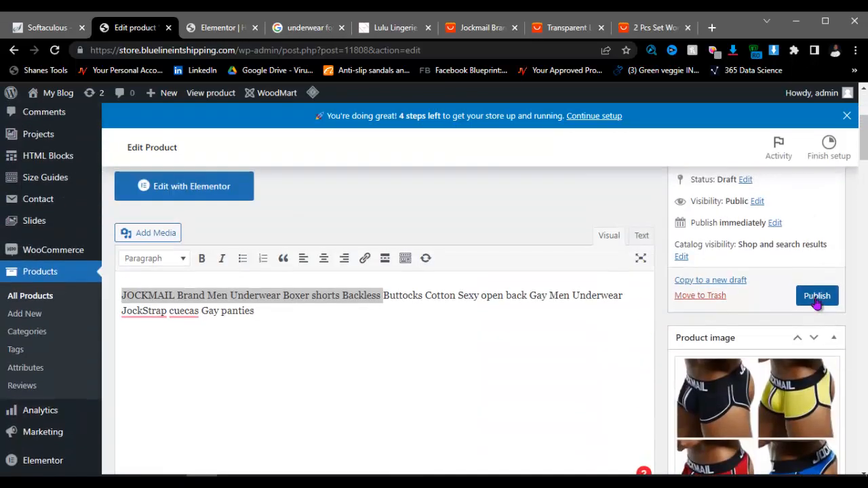
pyautogui.click(816, 298)
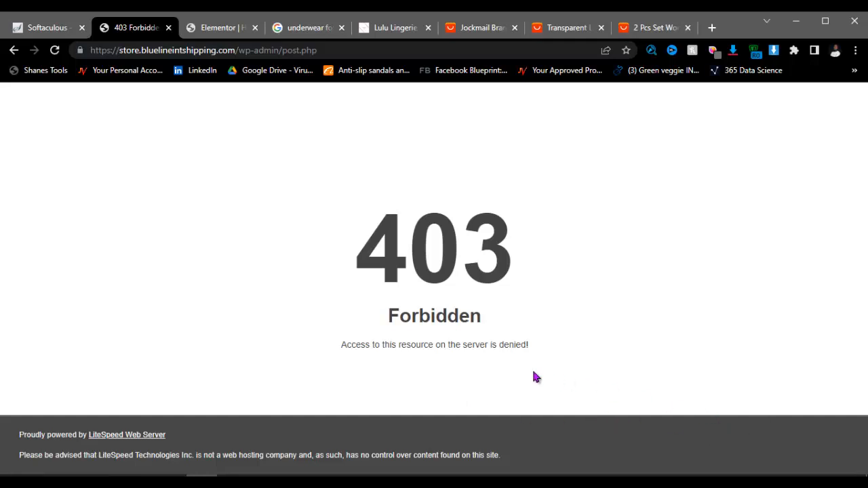
# Step: Go back from the 403 Forbidden page to the reloaded product editor
pyautogui.click(14, 50)
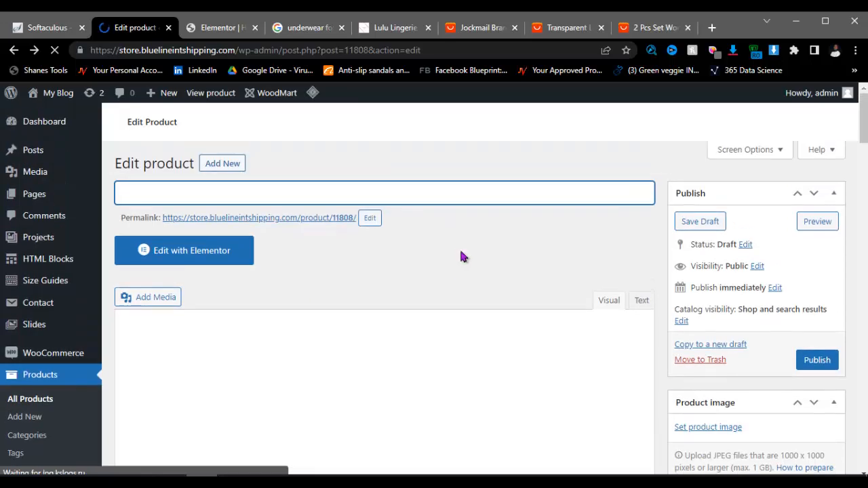
pyautogui.scroll(-9, 461, 250)
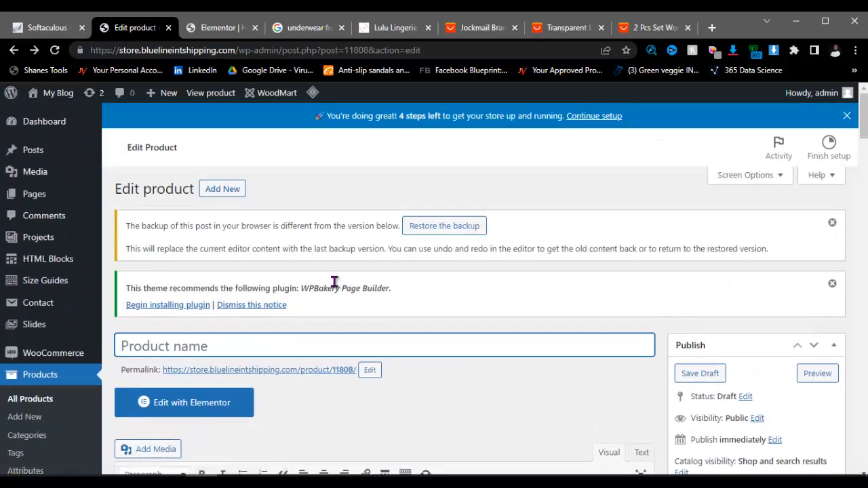
# Step: Scroll through the reloaded, empty Edit product page to review it
pyautogui.scroll(-3, 514, 262)
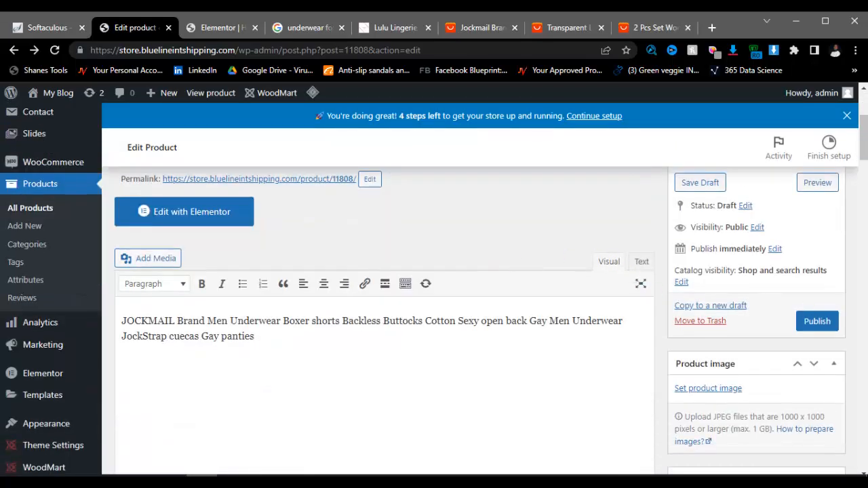
pyautogui.scroll(3, 337, 286)
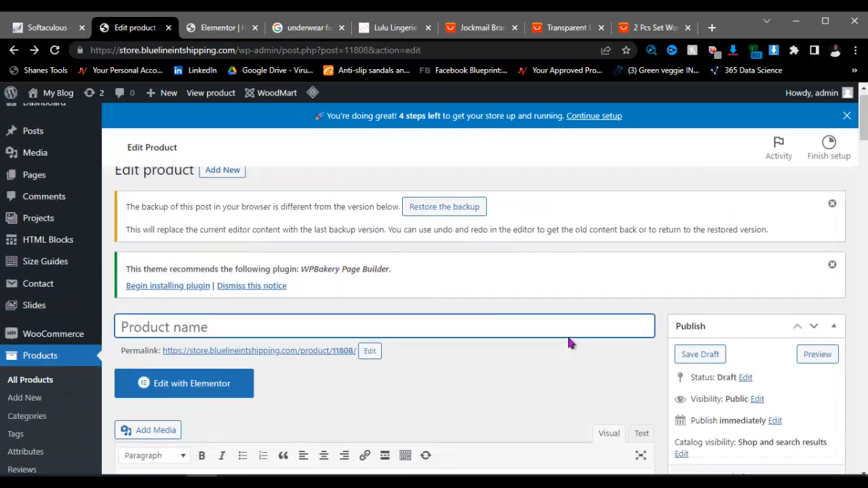
pyautogui.scroll(-6, 773, 339)
pyautogui.scroll(4, 781, 290)
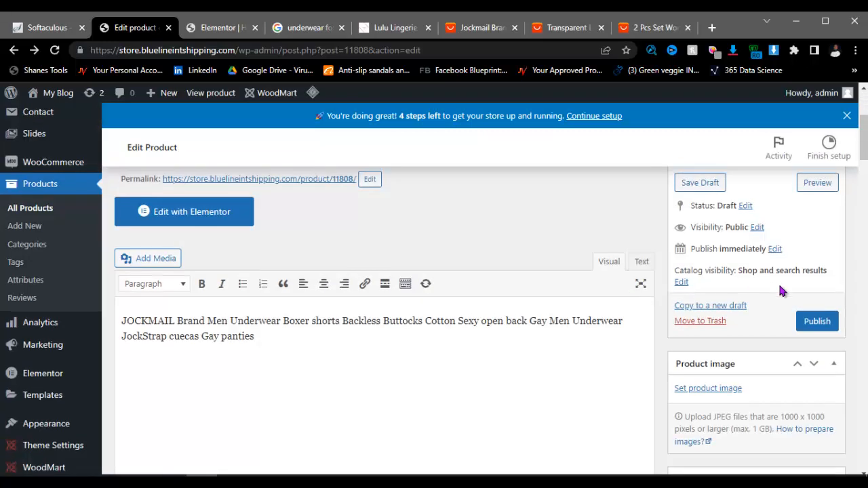
pyautogui.scroll(2, 303, 323)
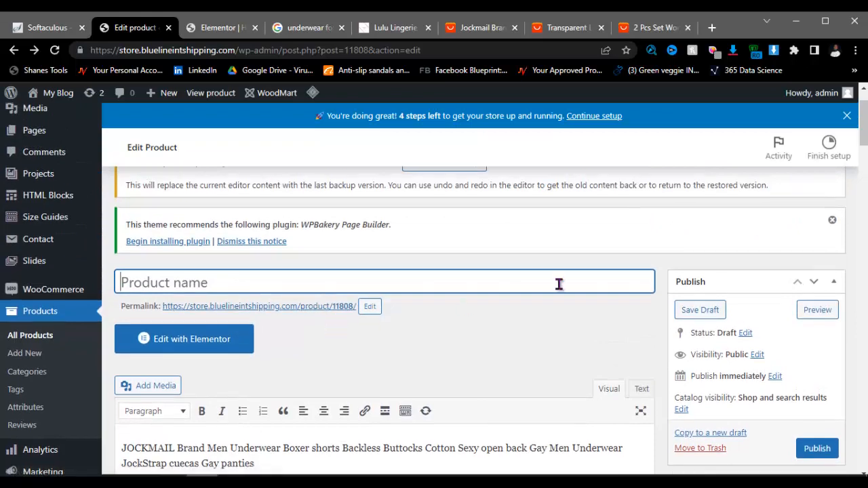
pyautogui.scroll(-5, 692, 353)
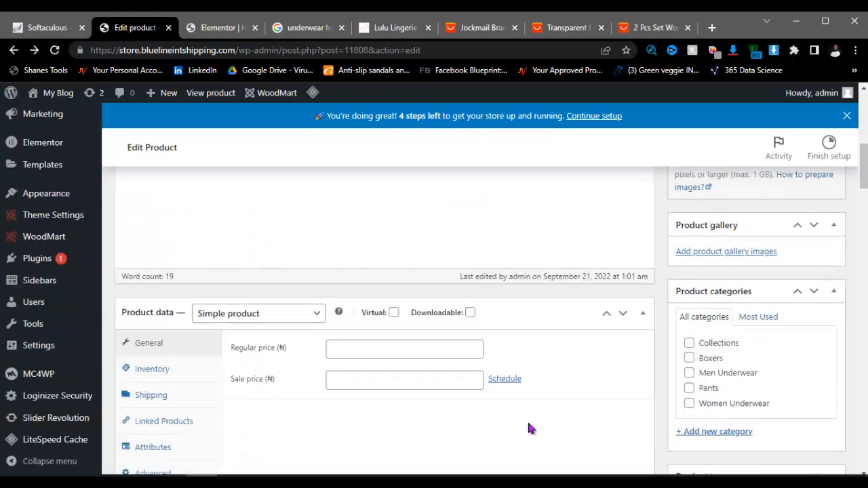
pyautogui.scroll(-4, 289, 362)
pyautogui.scroll(5, 467, 300)
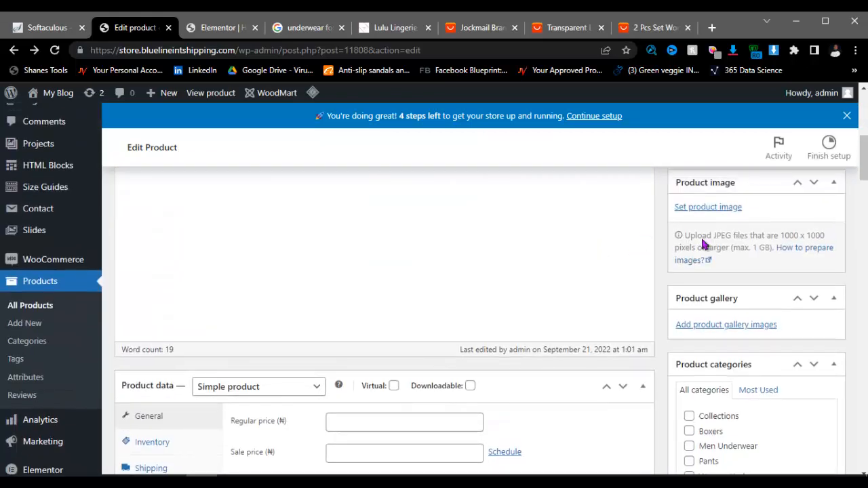
pyautogui.scroll(3, 704, 244)
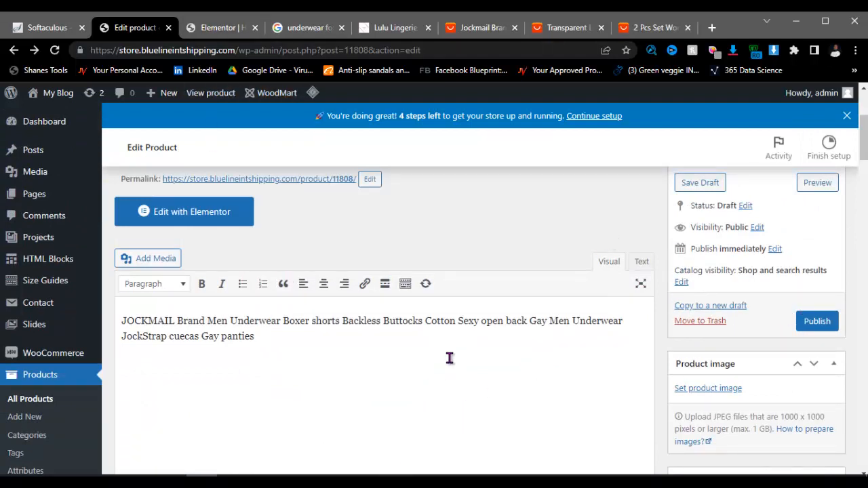
# Step: Bring the Notepad list of WOODMART steps in front of the editor
pyautogui.hotkey('alt', 'Tab')
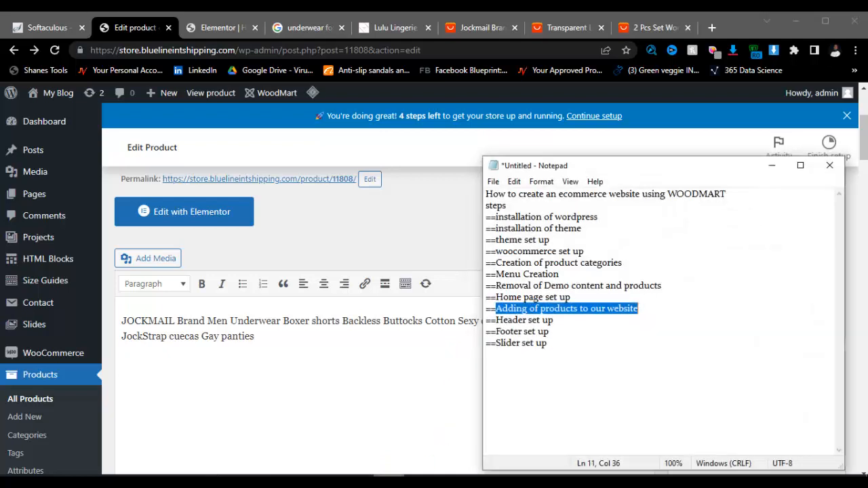
pyautogui.hotkey('alt', 'Tab')
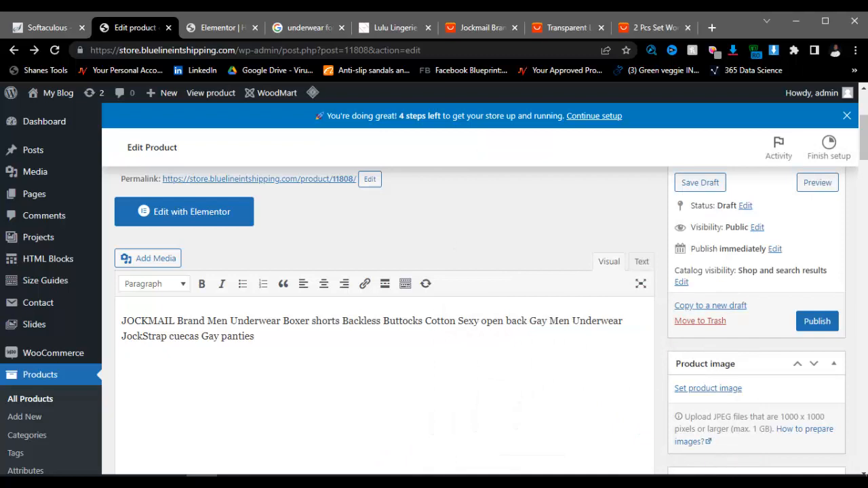
pyautogui.hotkey('alt', 'Tab')
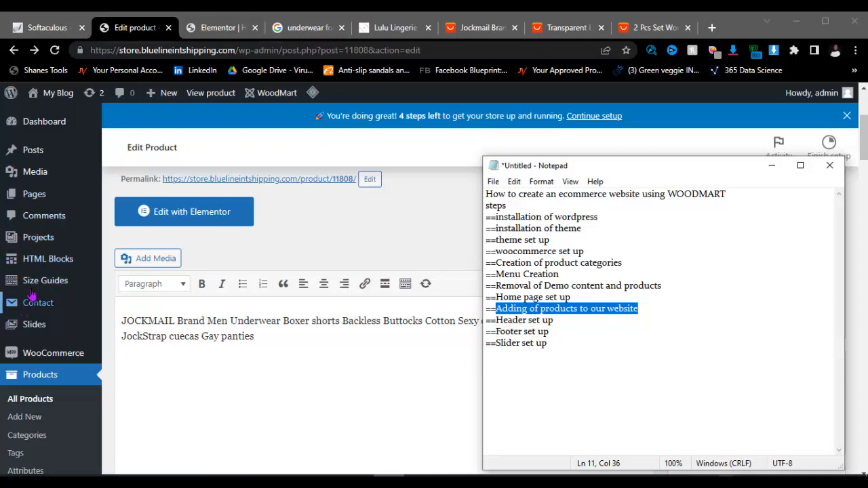
pyautogui.scroll(3, 235, 321)
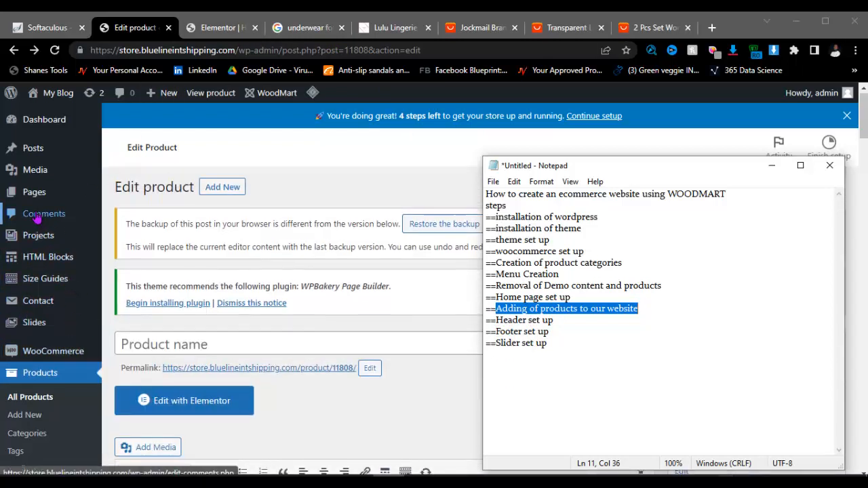
pyautogui.scroll(-10, 41, 217)
# Step: Open WoodMart's Header builder and edit the Header Lingerie layout
pyautogui.moveTo(53, 246)
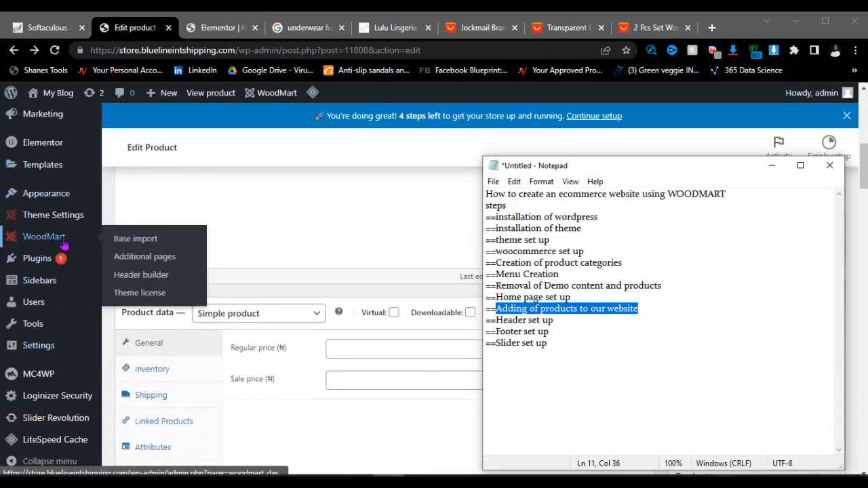
pyautogui.click(125, 281)
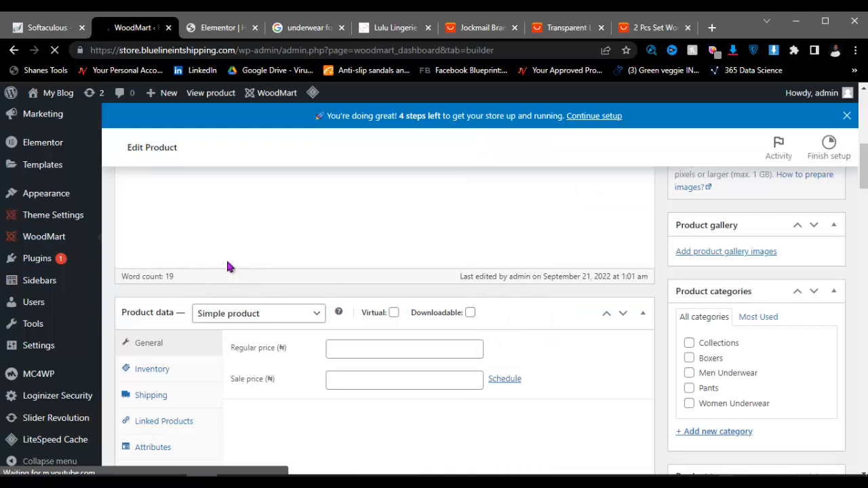
pyautogui.scroll(-2, 267, 325)
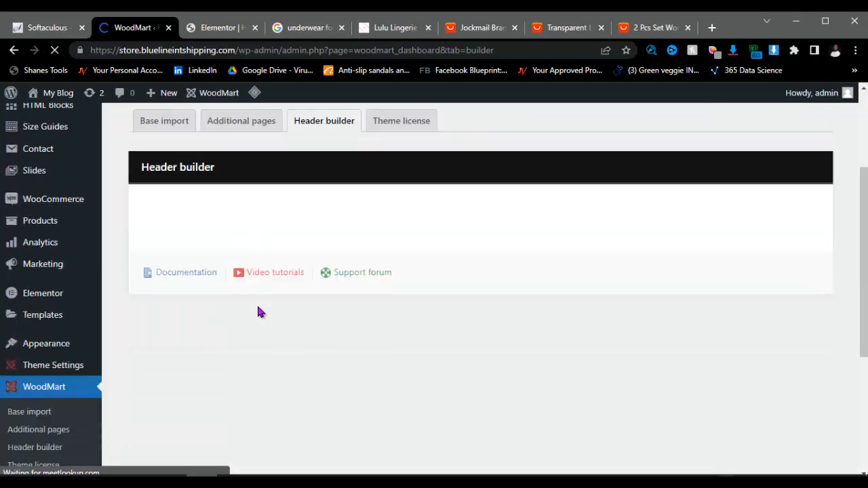
pyautogui.scroll(-1, 259, 302)
pyautogui.scroll(1, 302, 299)
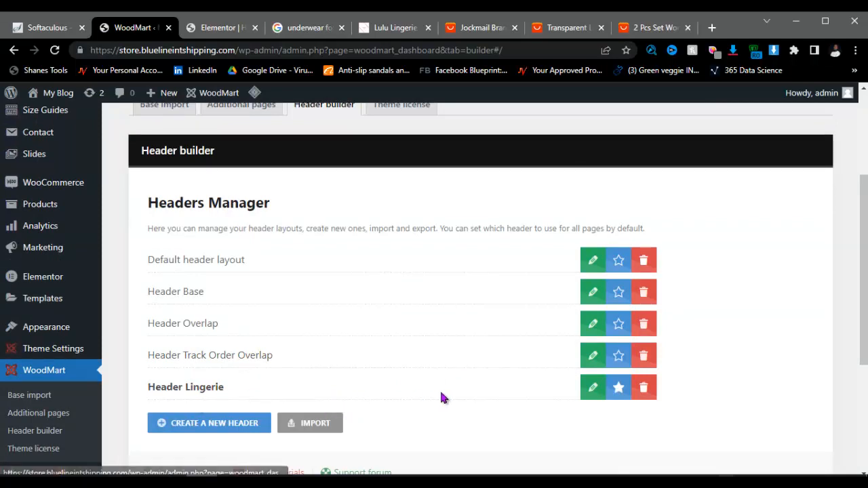
pyautogui.click(591, 391)
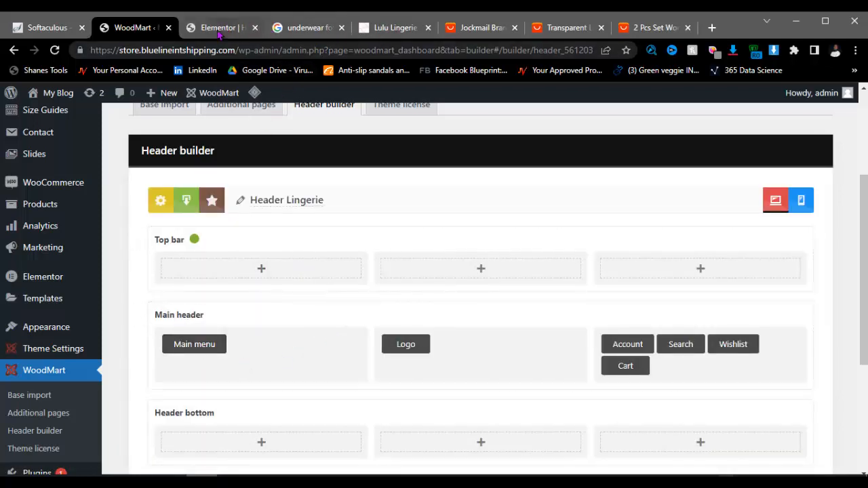
# Step: Open the storefront from My Blog > Visit Site in a background tab
pyautogui.moveTo(51, 93)
pyautogui.rightClick(87, 113)
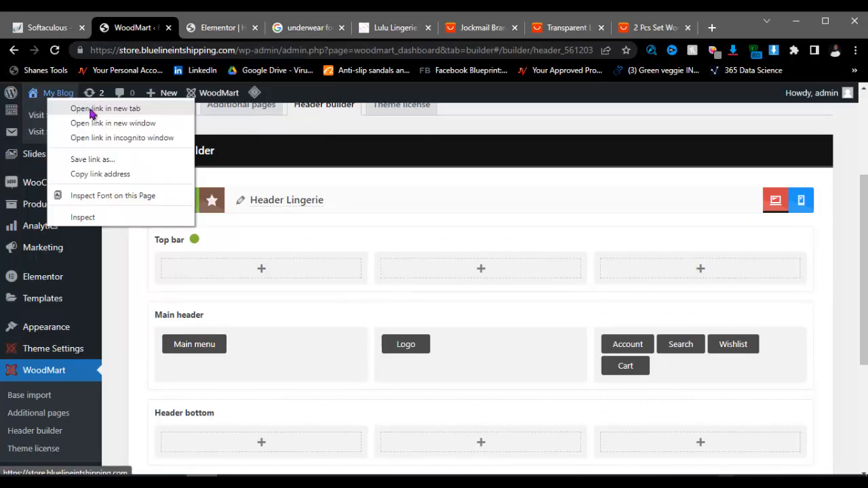
pyautogui.press('Escape')
pyautogui.middleClick(90, 115)
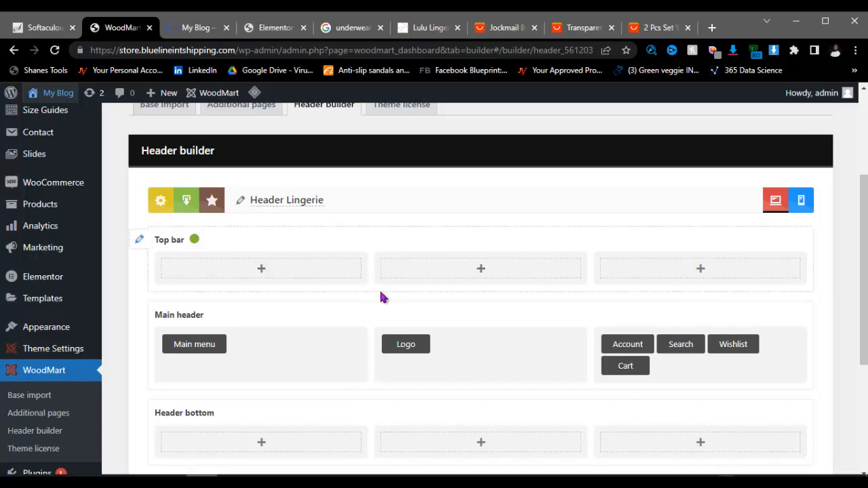
pyautogui.scroll(-3, 381, 297)
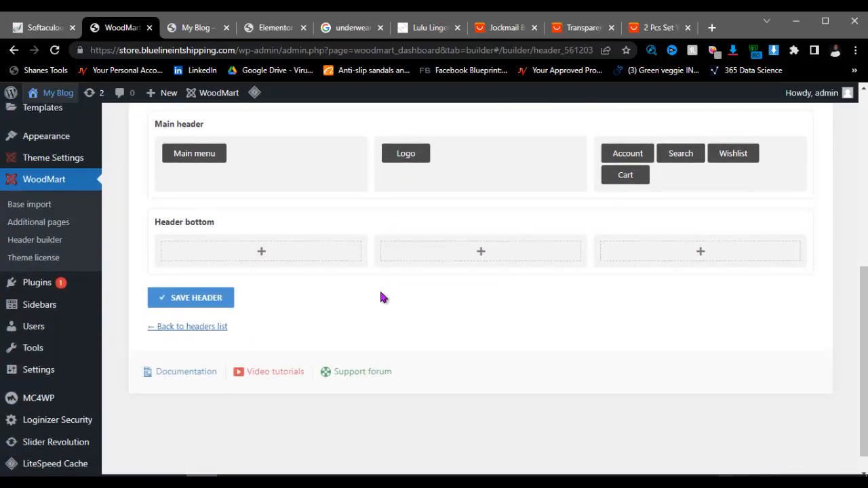
pyautogui.scroll(3, 381, 297)
# Step: Look over the storefront homepage, then return to the header builder
pyautogui.click(196, 27)
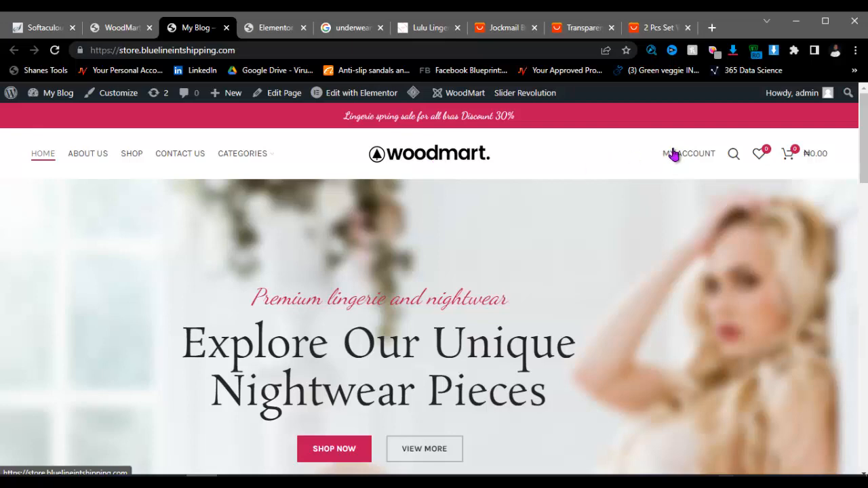
pyautogui.scroll(-8, 517, 255)
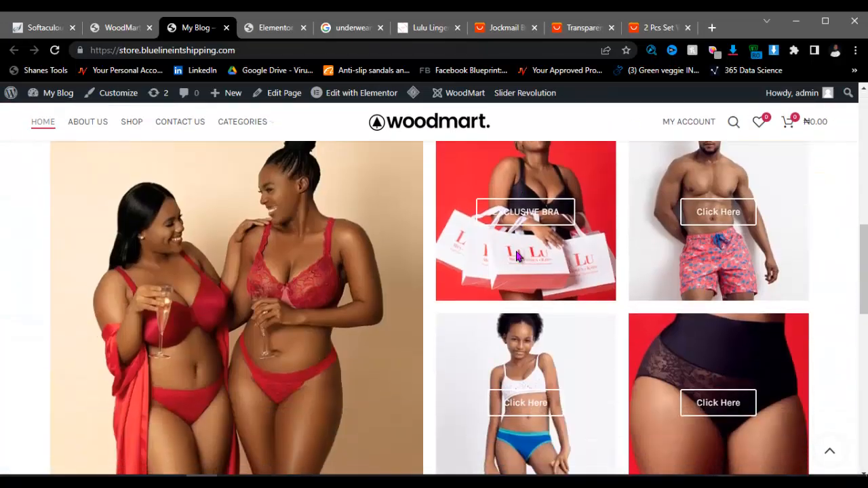
pyautogui.scroll(-10, 517, 256)
pyautogui.scroll(3, 515, 248)
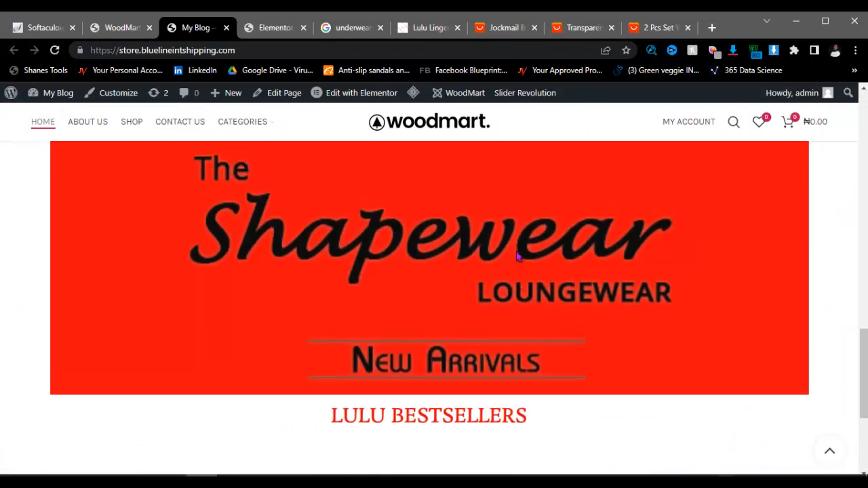
pyautogui.scroll(8, 515, 256)
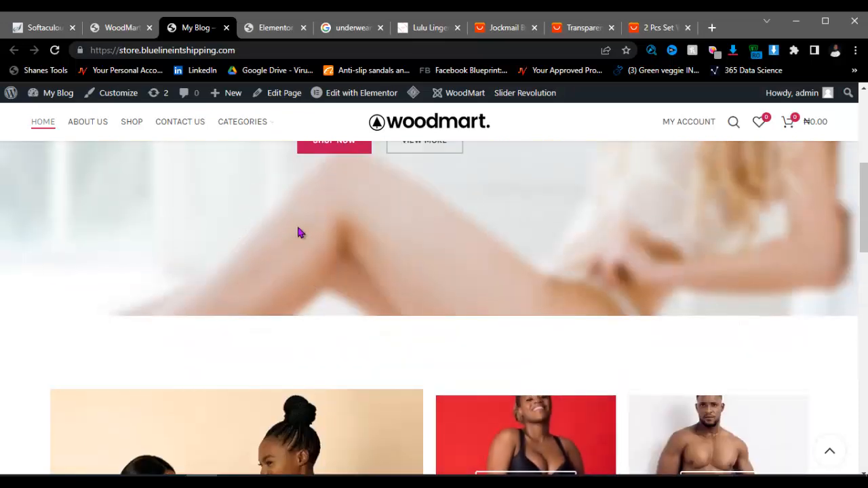
pyautogui.scroll(5, 298, 232)
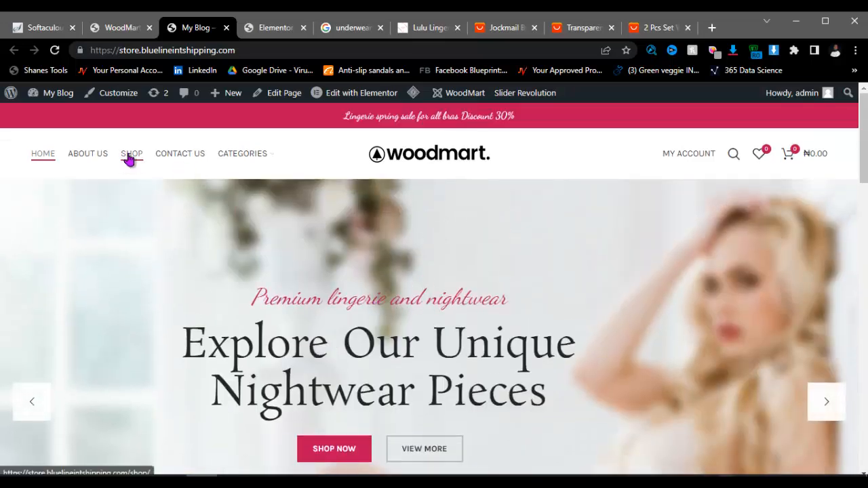
pyautogui.click(119, 27)
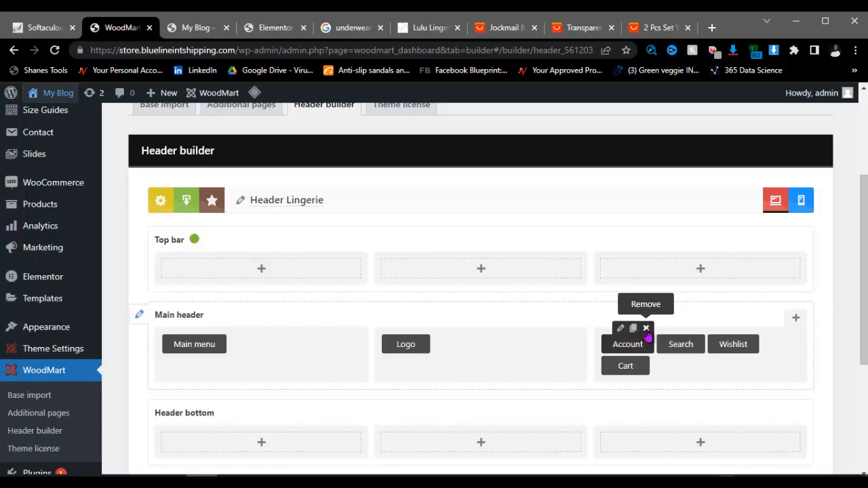
# Step: Remove the Account element from the main header and check the Logo settings unchanged
pyautogui.click(646, 331)
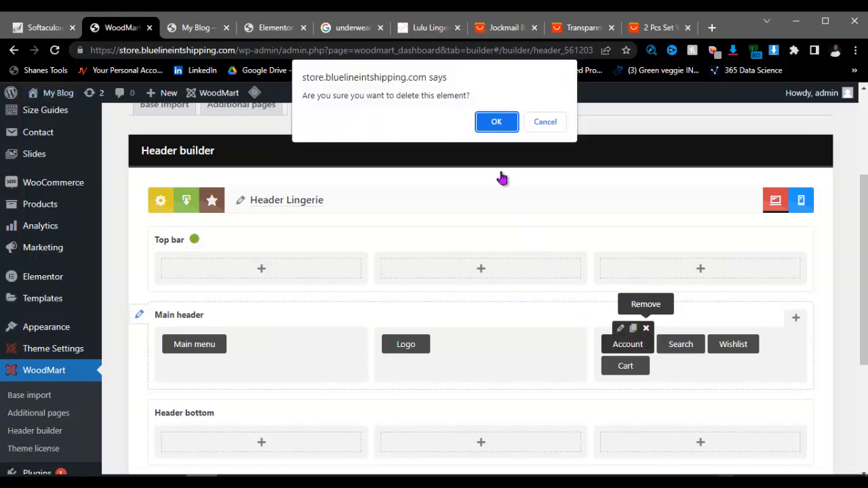
pyautogui.click(496, 122)
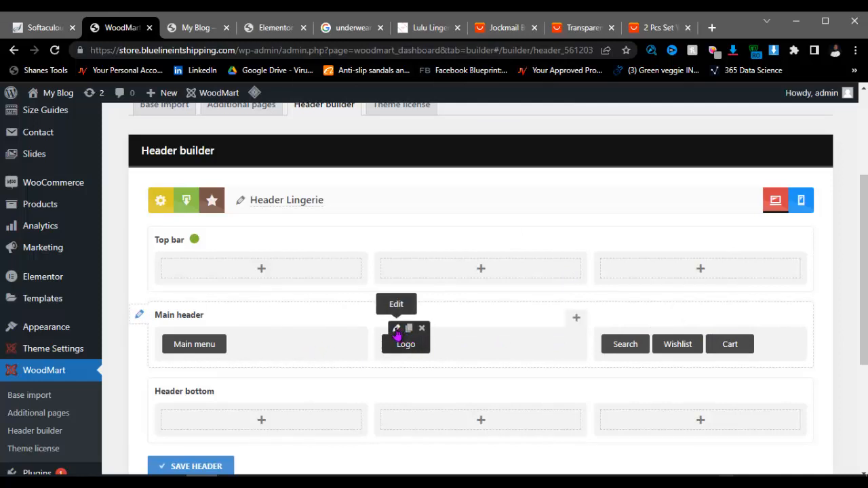
pyautogui.click(397, 329)
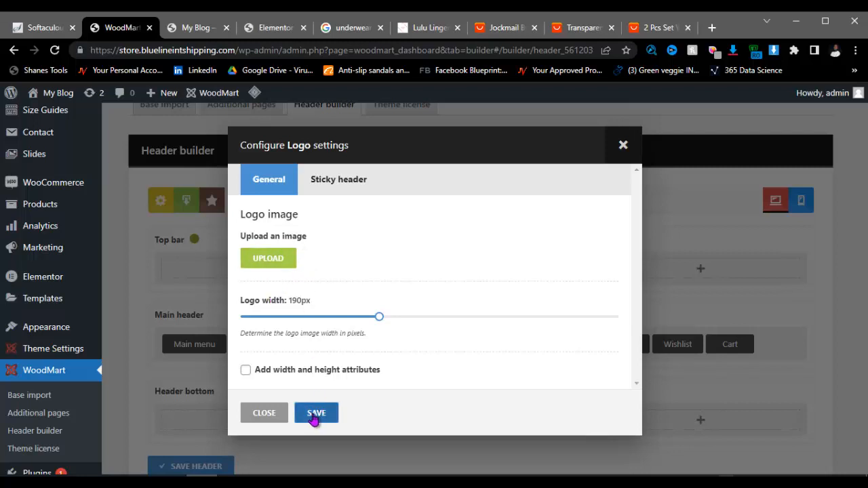
pyautogui.click(621, 147)
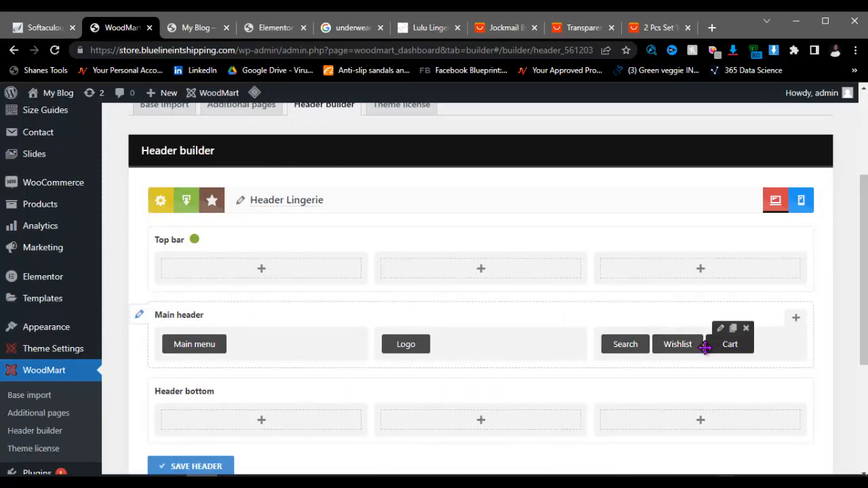
# Step: Add a Mobile menu element to the main header and save its settings
pyautogui.click(795, 318)
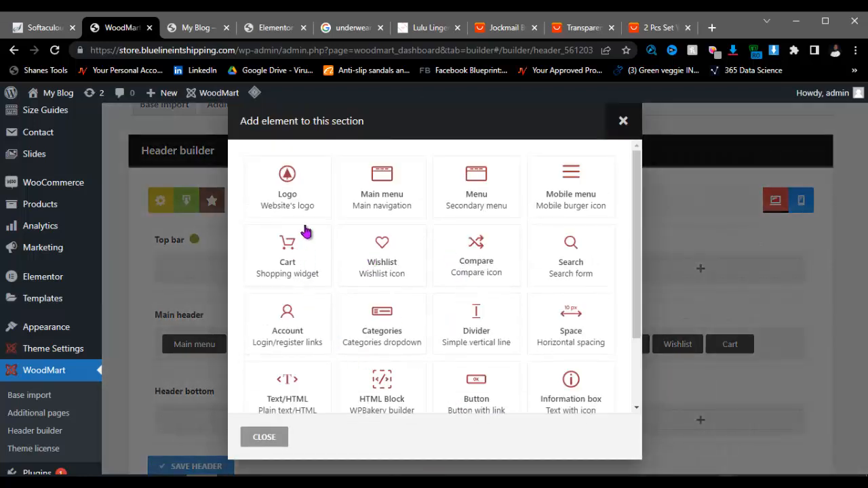
pyautogui.click(571, 198)
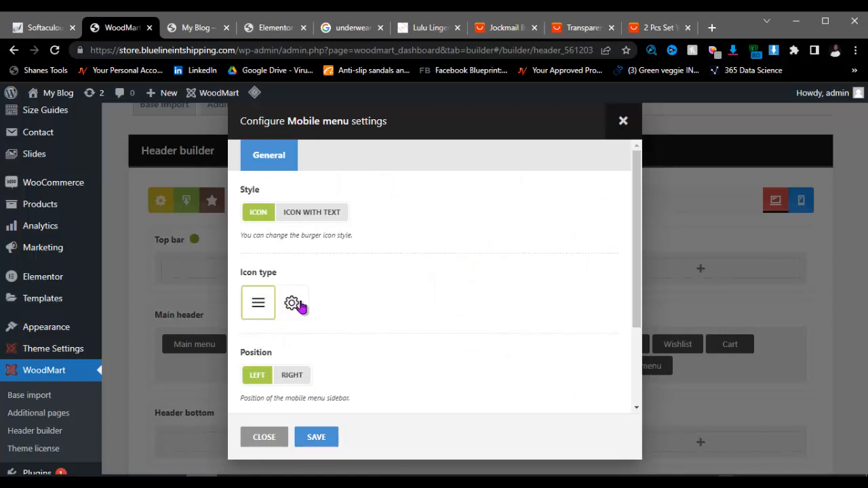
pyautogui.click(314, 437)
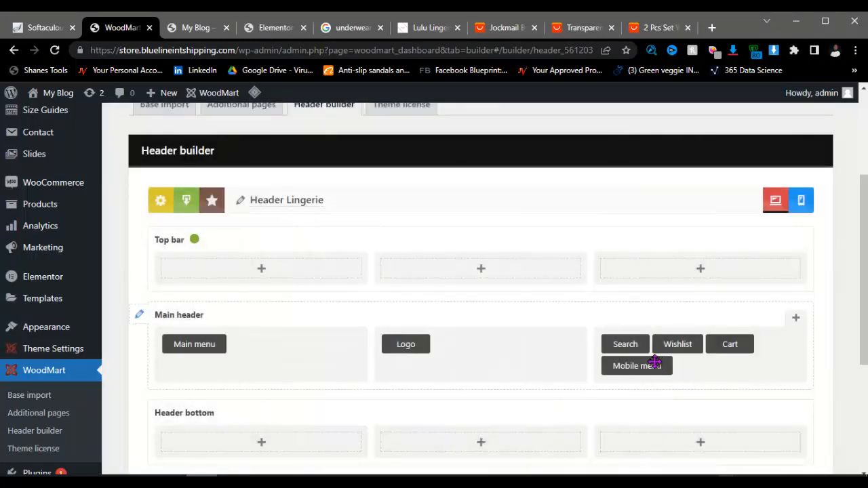
# Step: Delete the Mobile menu tile from the main header and confirm
pyautogui.moveTo(647, 360)
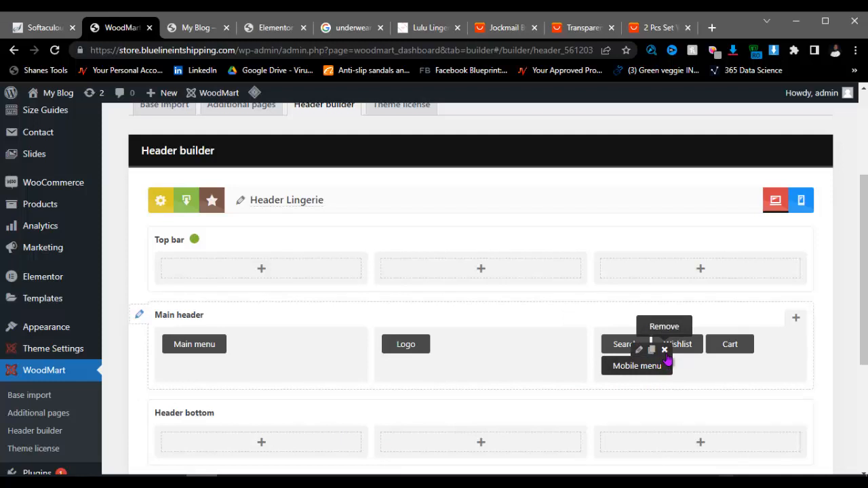
pyautogui.click(665, 351)
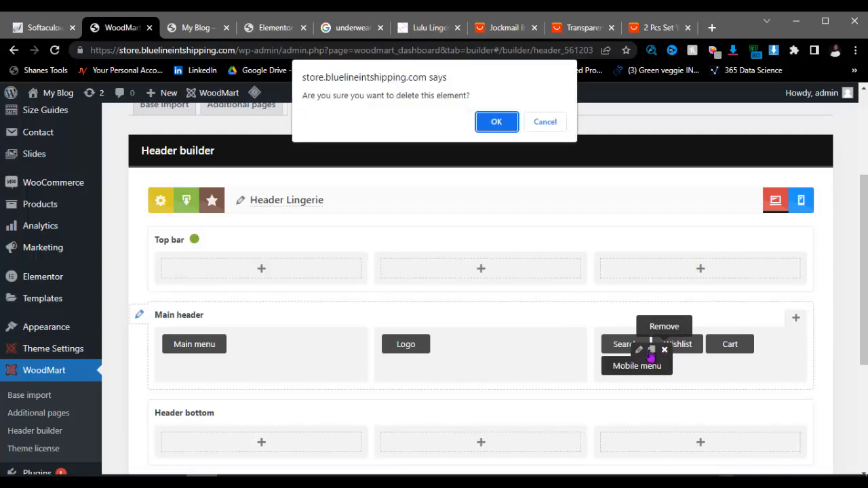
pyautogui.click(497, 123)
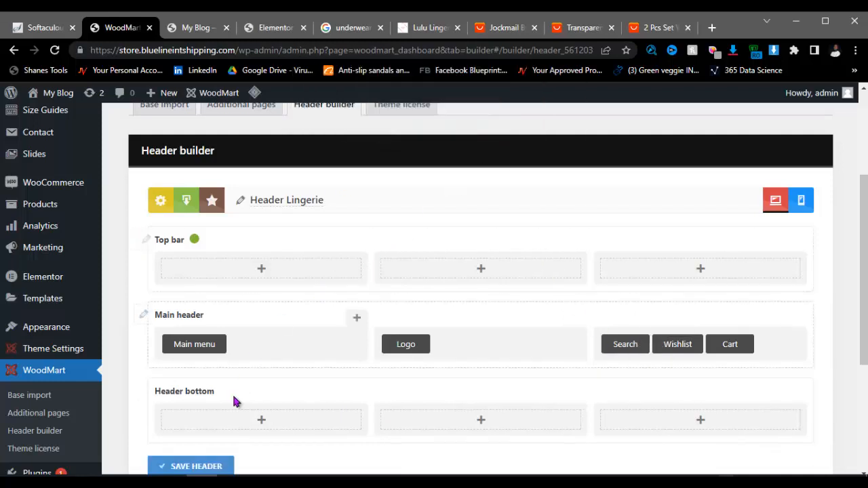
pyautogui.scroll(-2, 316, 400)
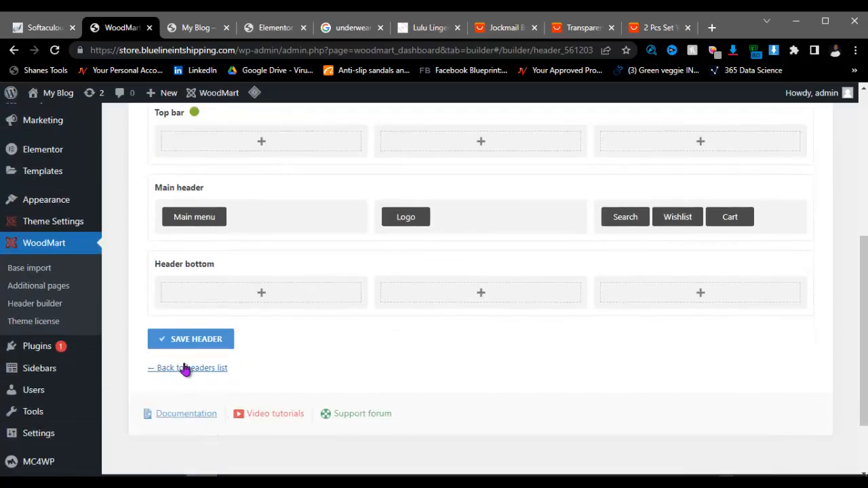
# Step: Save the Header Lingerie layout
pyautogui.click(190, 339)
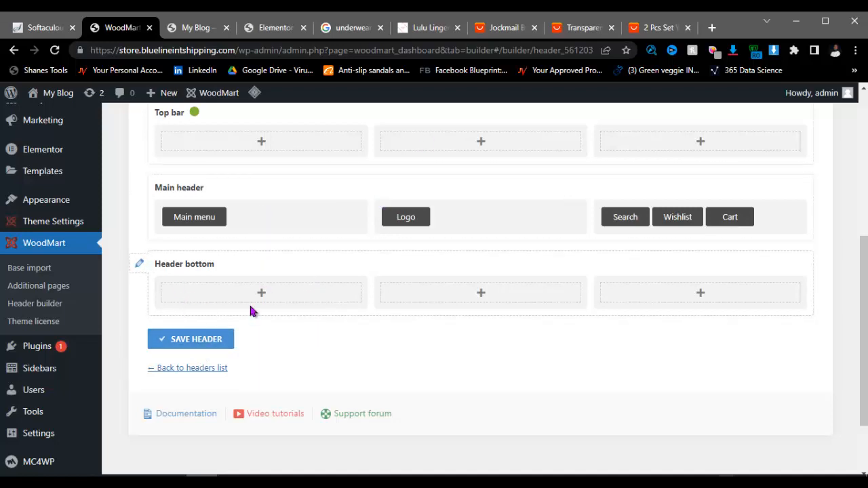
pyautogui.scroll(-2, 311, 302)
pyautogui.scroll(3, 260, 297)
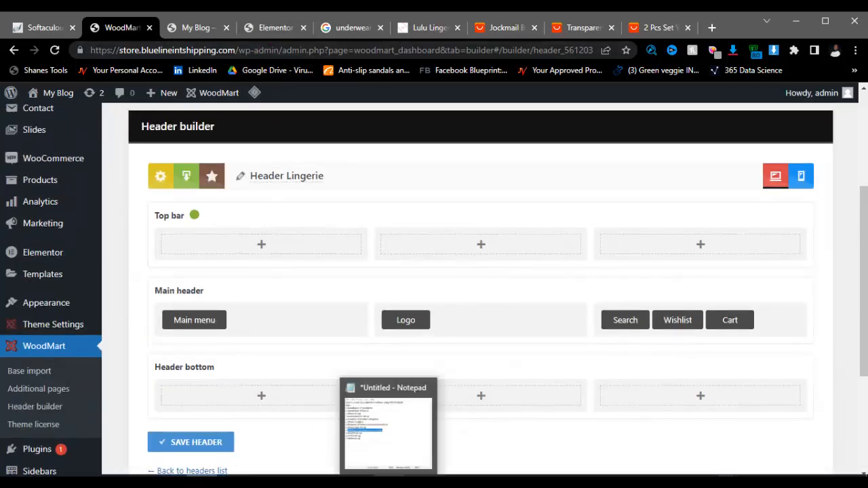
# Step: In the Notepad checklist, mark Header set up and move to Footer set up
pyautogui.click(406, 426)
pyautogui.moveTo(501, 320); pyautogui.dragTo(576, 319)
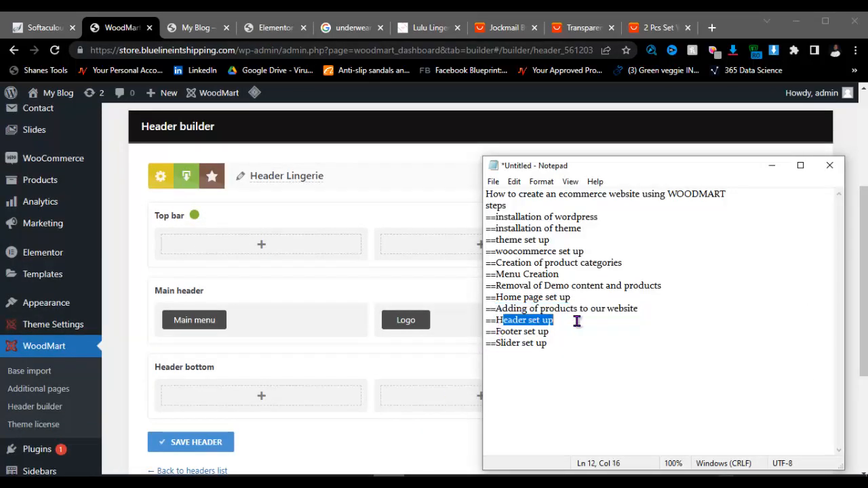
pyautogui.click(566, 333)
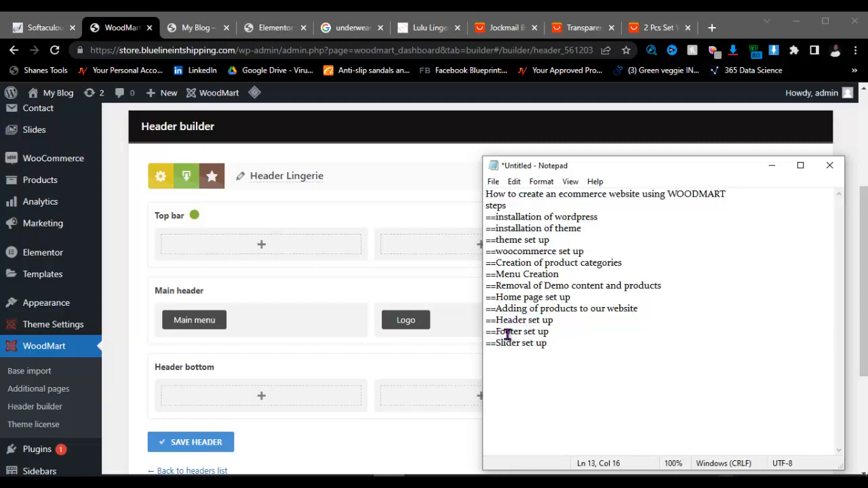
pyautogui.moveTo(38, 327)
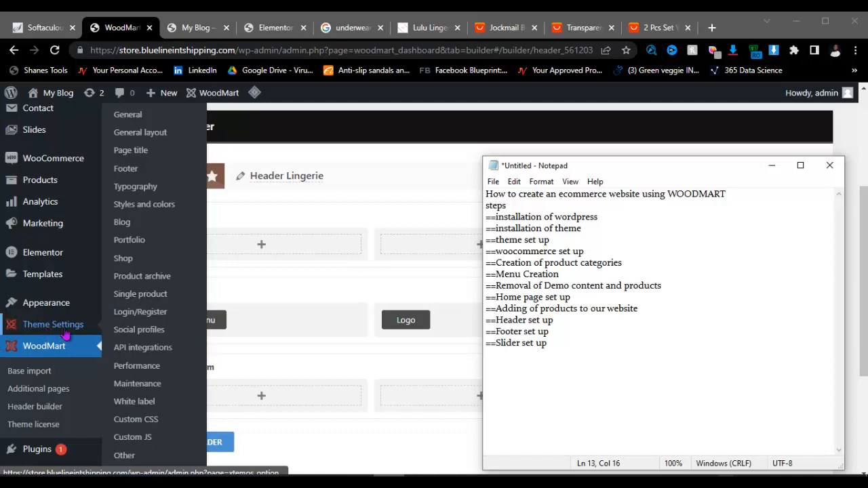
# Step: Open the theme's Footer settings and compare them with the storefront's footer
pyautogui.click(125, 169)
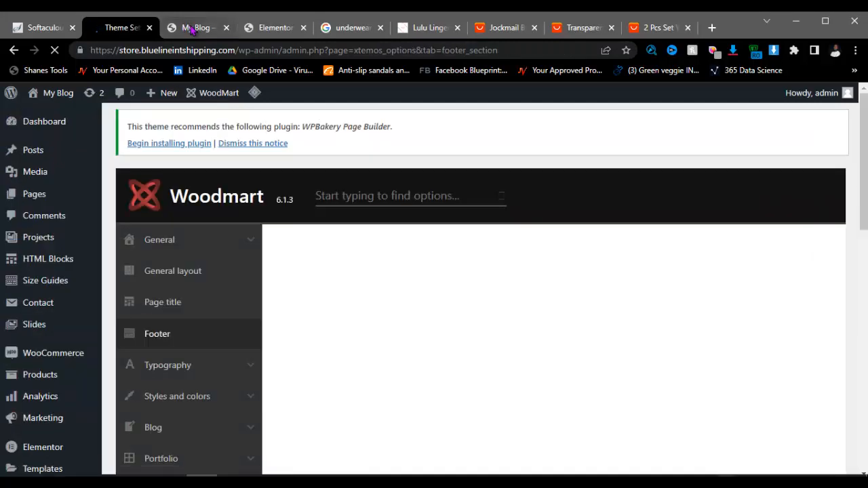
pyautogui.hotkey('ctrl', 'Tab')
pyautogui.scroll(-15, 447, 404)
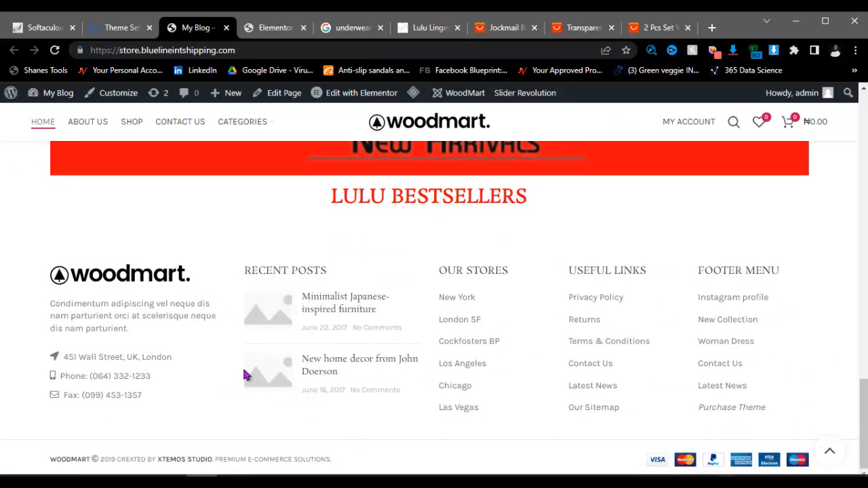
pyautogui.click(120, 27)
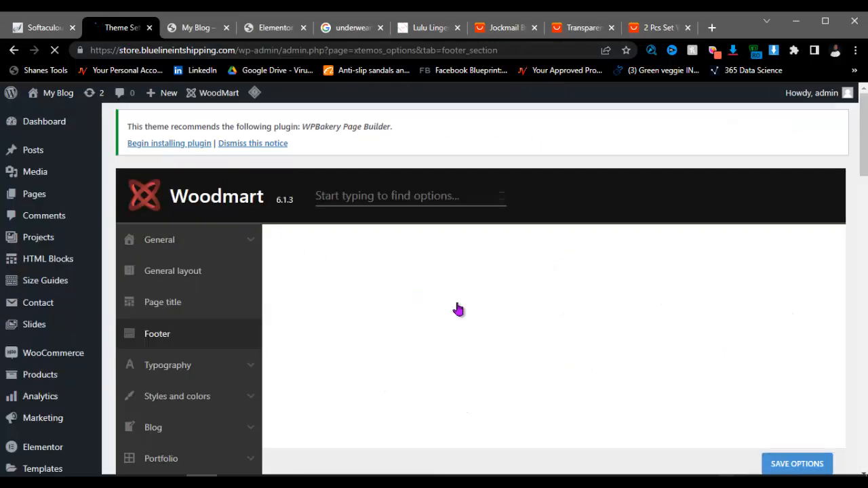
pyautogui.scroll(-3, 490, 314)
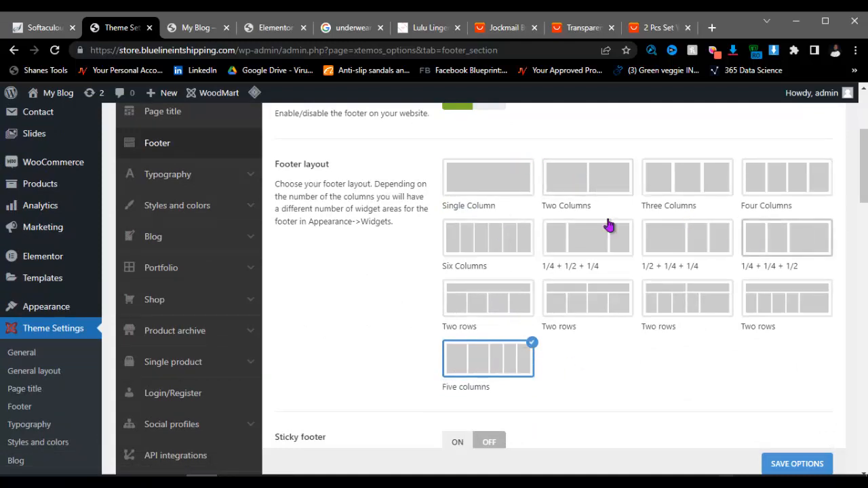
pyautogui.scroll(3, 489, 242)
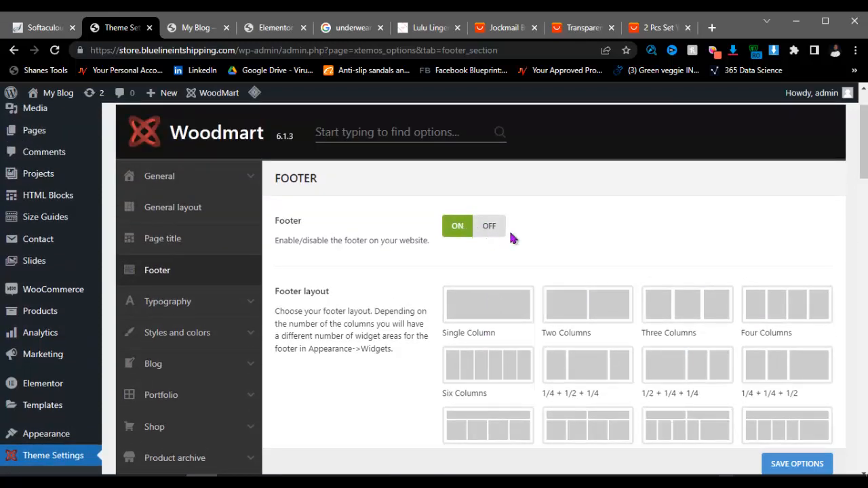
pyautogui.scroll(-6, 518, 251)
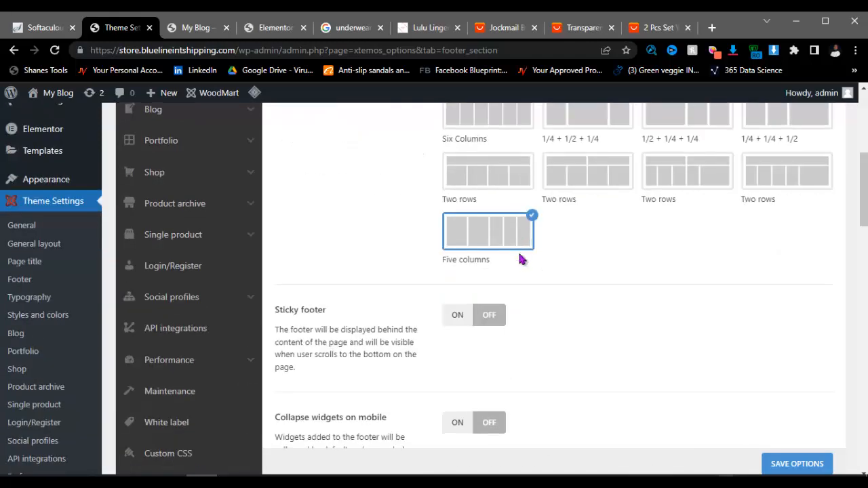
pyautogui.scroll(3, 502, 274)
pyautogui.scroll(3, 472, 280)
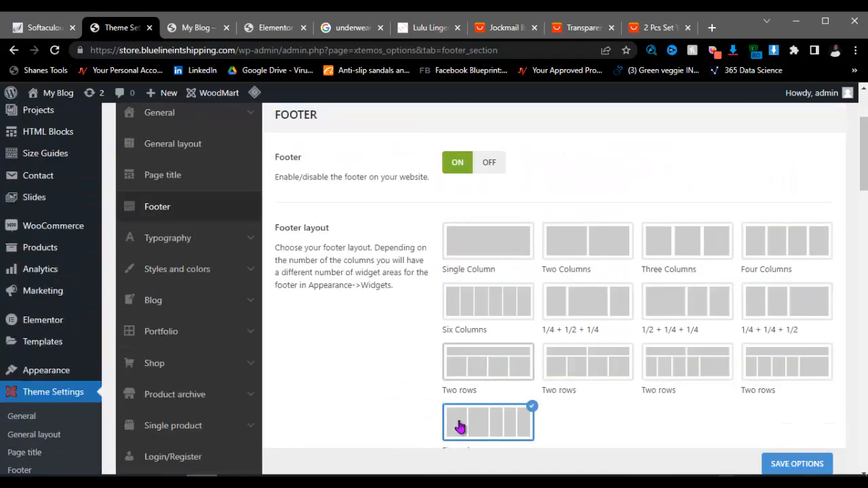
# Step: Select the Two Columns footer layout and scroll down toward Copyrights
pyautogui.click(588, 251)
pyautogui.scroll(-3, 633, 330)
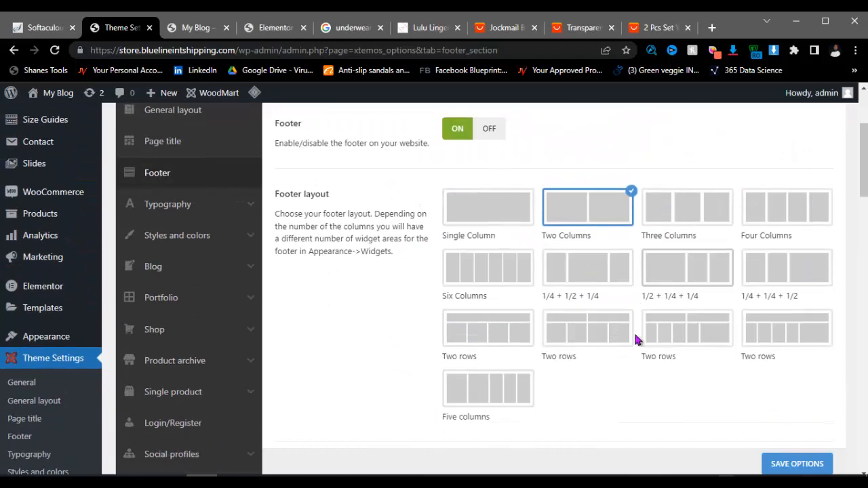
pyautogui.scroll(3, 502, 270)
pyautogui.scroll(-12, 587, 329)
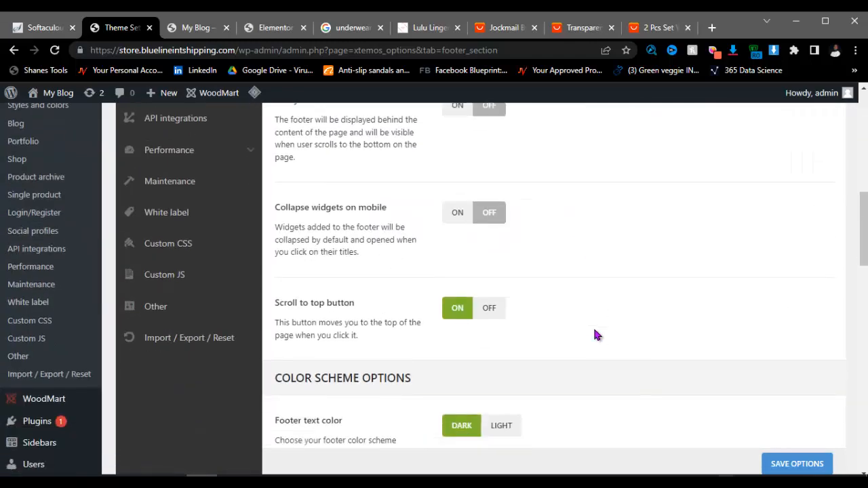
pyautogui.scroll(-2, 566, 335)
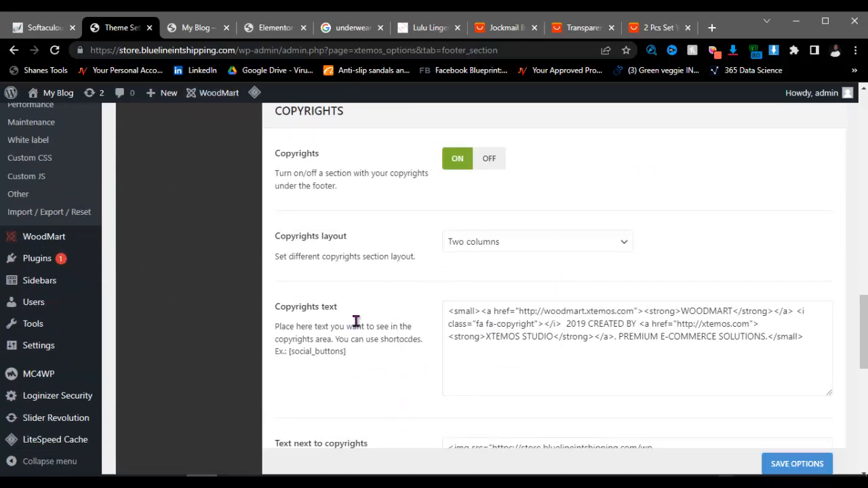
# Step: Compare with the storefront footer, then delete the old Copyrights text HTML
pyautogui.hotkey('ctrl', 'Tab')
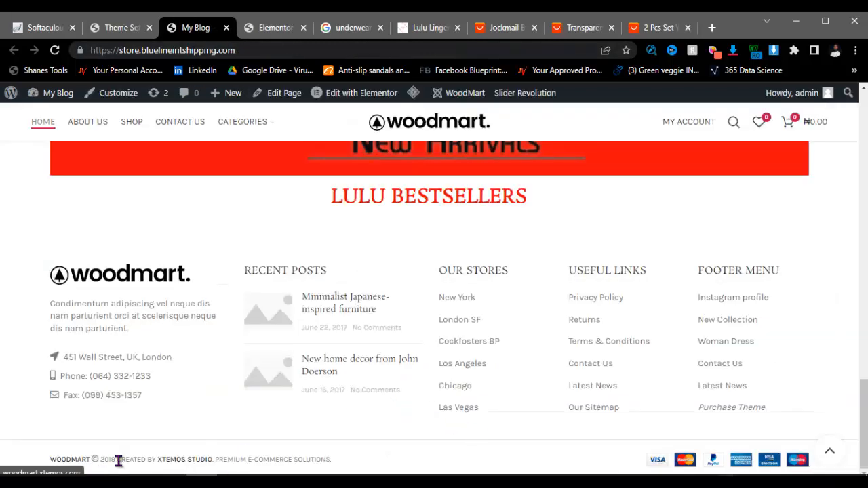
pyautogui.moveTo(337, 461); pyautogui.dragTo(38, 467)
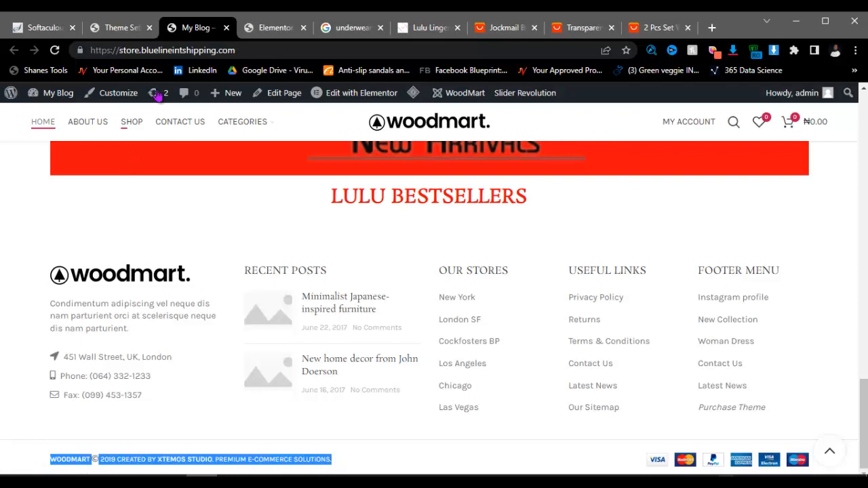
pyautogui.click(121, 30)
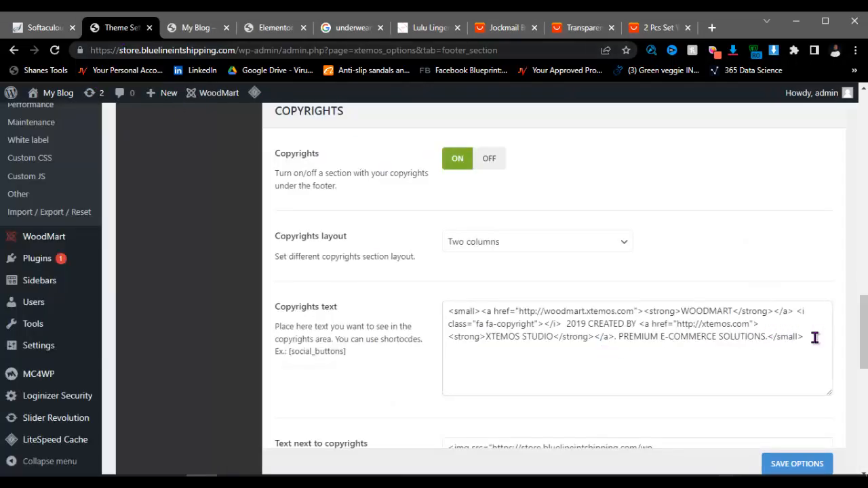
pyautogui.moveTo(808, 337); pyautogui.dragTo(437, 315)
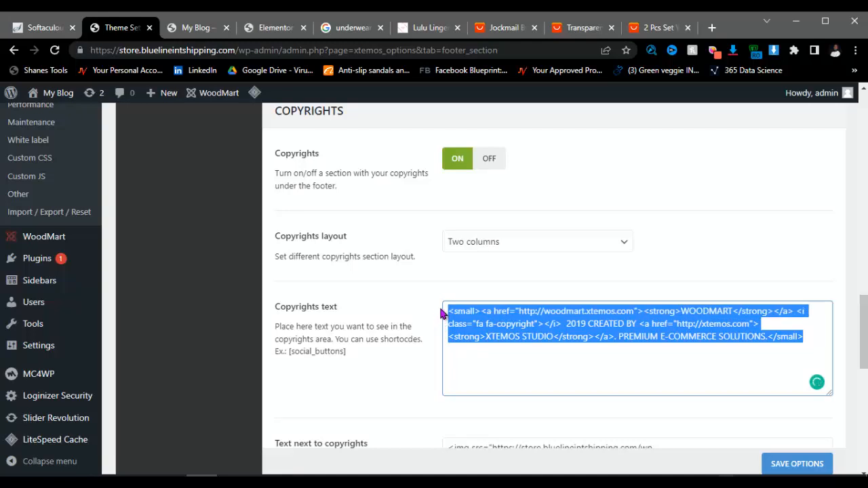
pyautogui.press('BackSpace')
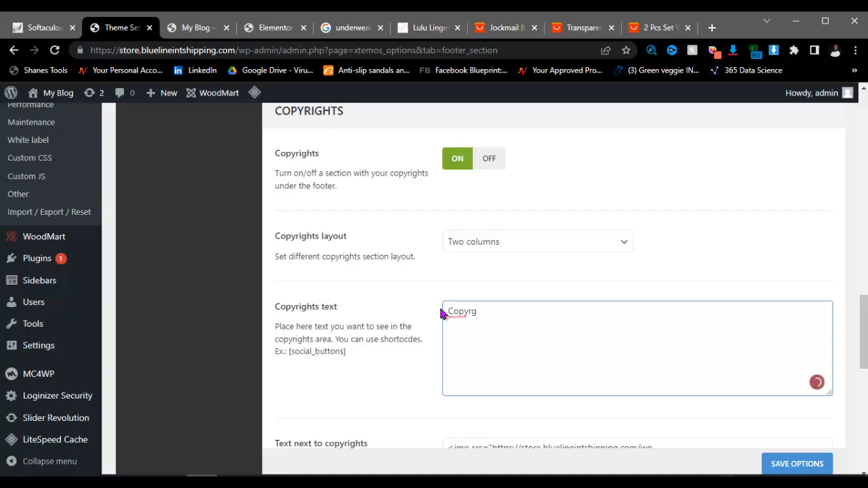
# Step: Type the new line 'Copyrght 2022 - All right Reserved - Ogg Store' and recheck the storefront
pyautogui.write('h')
pyautogui.write('t 2000')
pyautogui.press('BackSpace')
pyautogui.press('BackSpace')
pyautogui.write('22')
pyautogui.write(' -  ')
pyautogui.write('All righ')
pyautogui.write('t ')
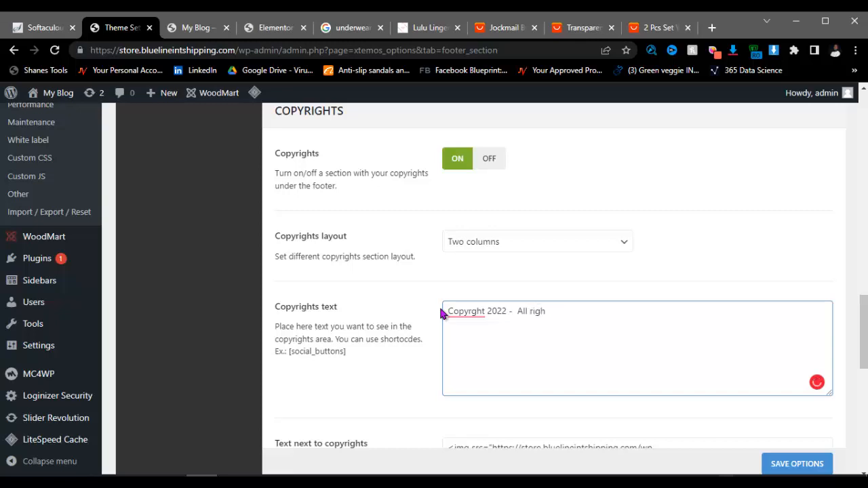
pyautogui.write('Reserved - Ogg Store')
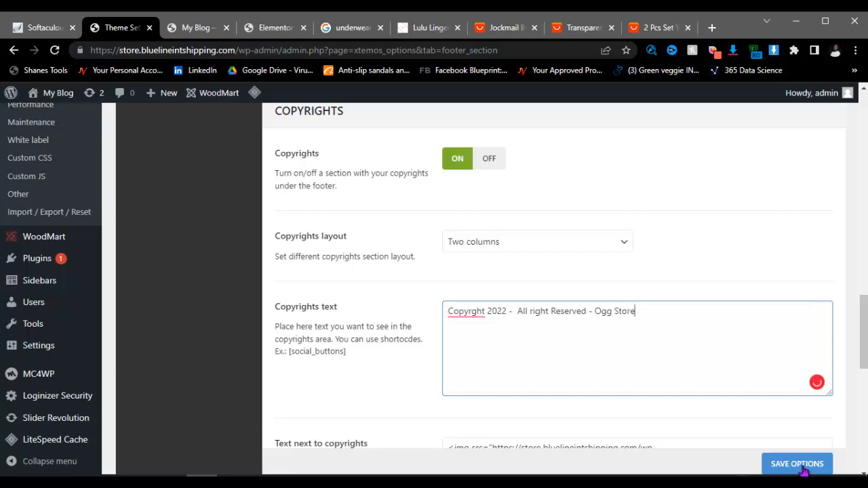
pyautogui.scroll(-3, 653, 368)
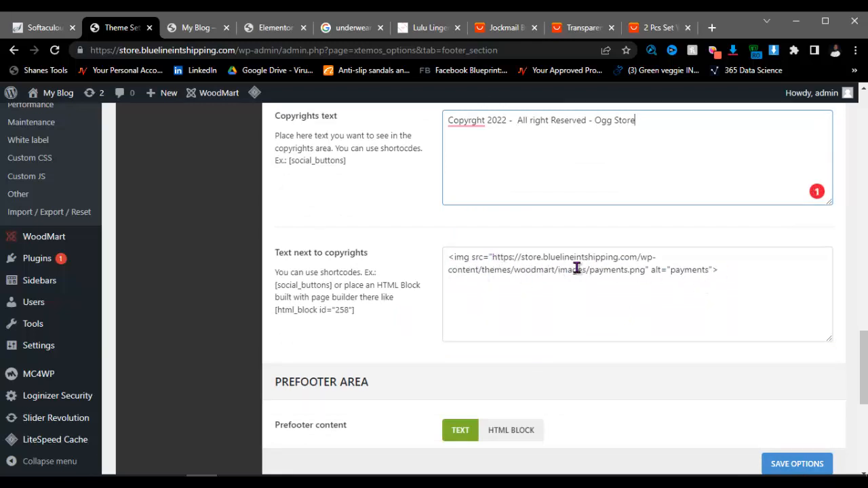
pyautogui.click(203, 28)
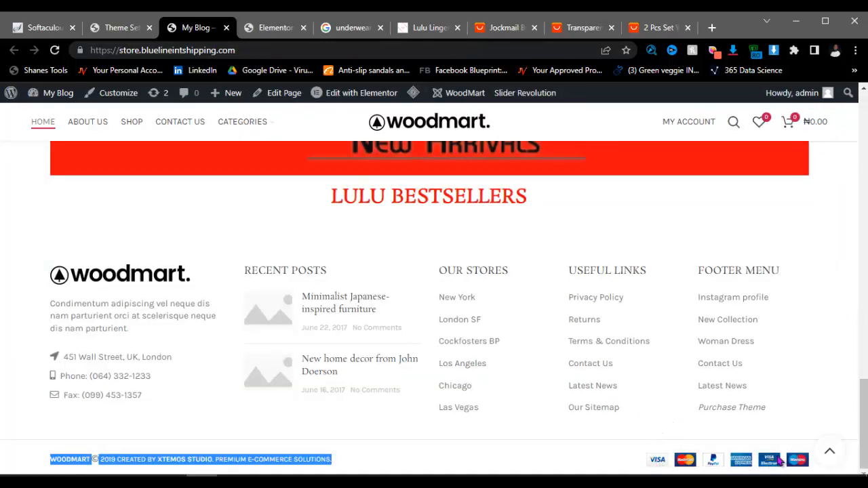
pyautogui.click(136, 30)
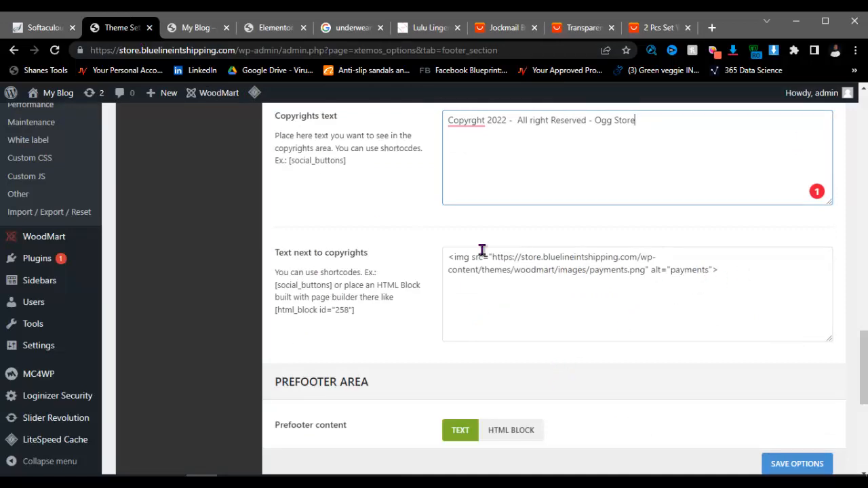
# Step: Click Save Options for the new copyright, going back after the 403 Forbidden error
pyautogui.scroll(3, 558, 311)
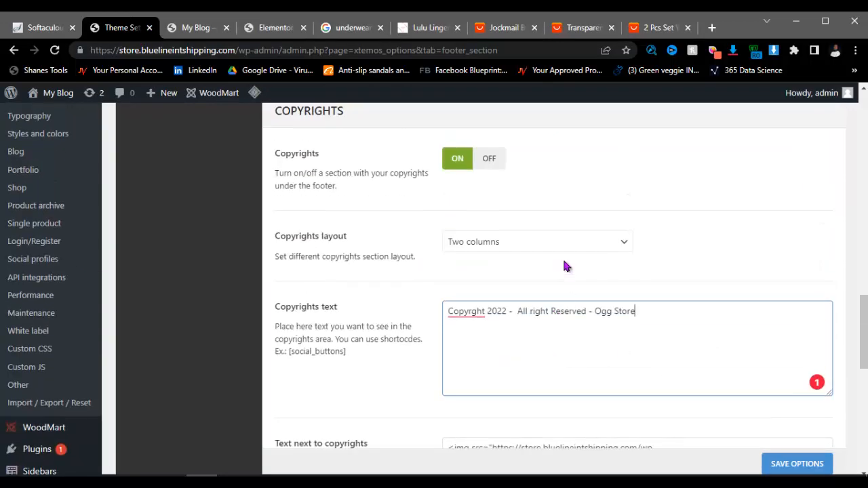
pyautogui.scroll(2, 530, 264)
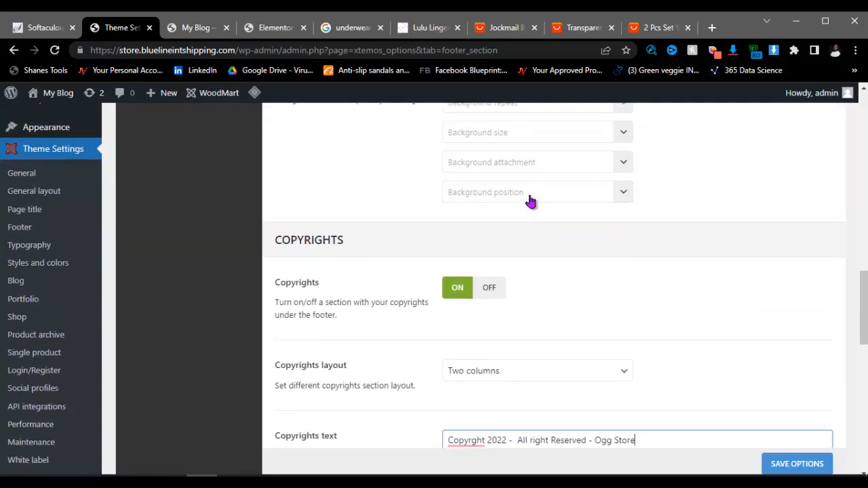
pyautogui.scroll(4, 531, 201)
pyautogui.click(787, 467)
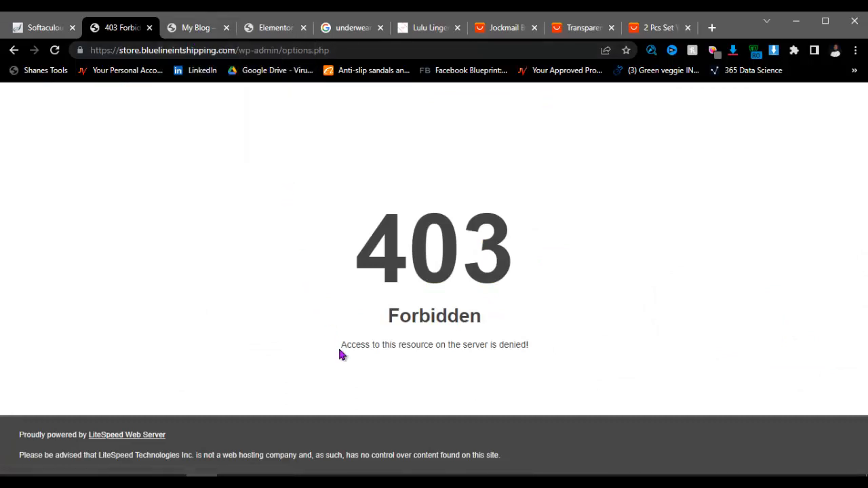
pyautogui.click(14, 50)
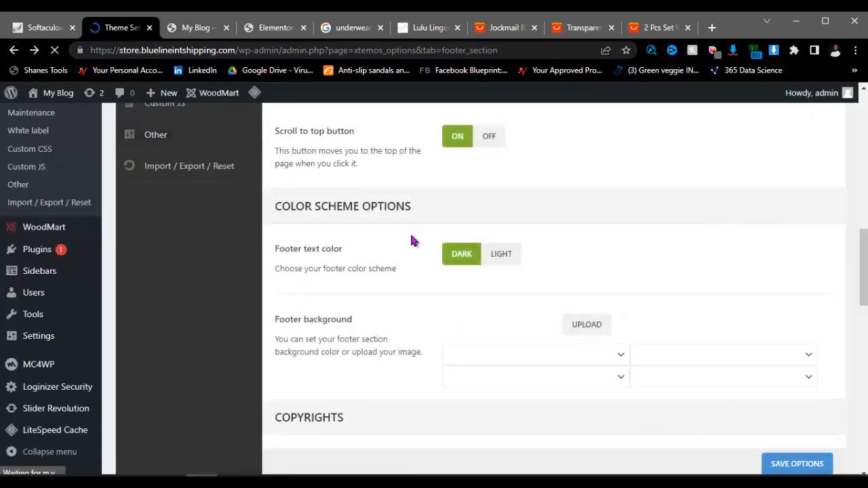
# Step: Retry the save, return after another 403, and view the storefront's unchanged default copyright
pyautogui.scroll(-4, 445, 406)
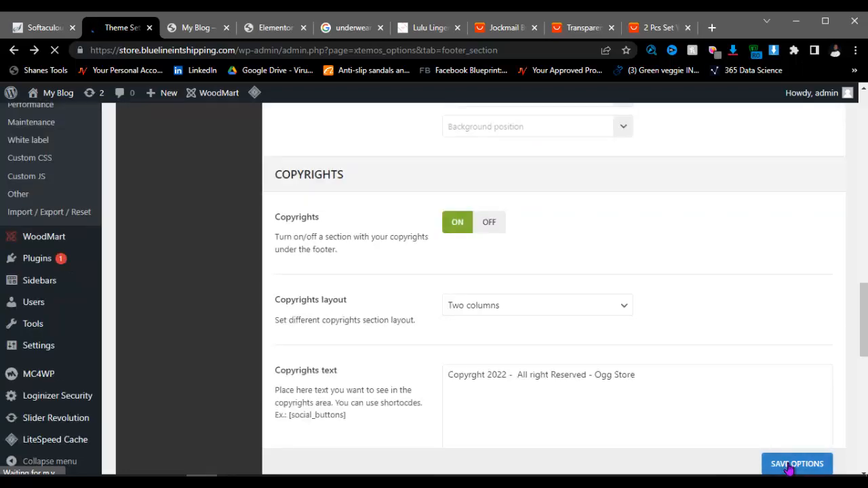
pyautogui.click(790, 465)
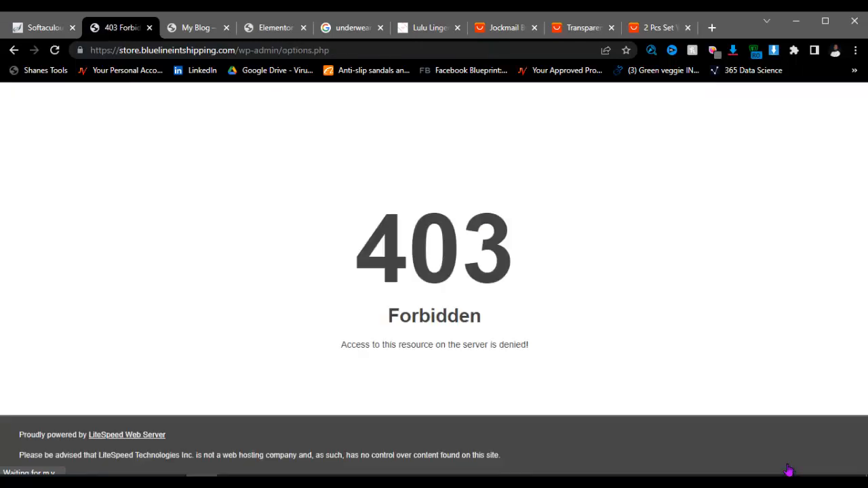
pyautogui.click(13, 50)
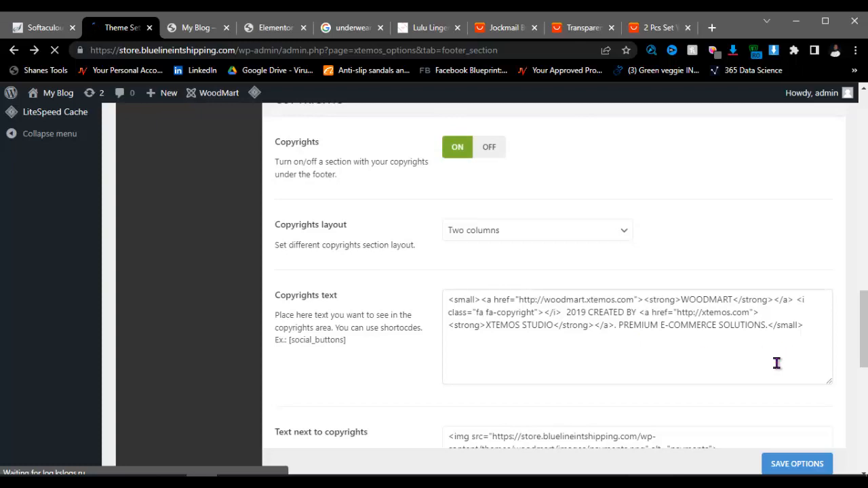
pyautogui.scroll(8, 680, 374)
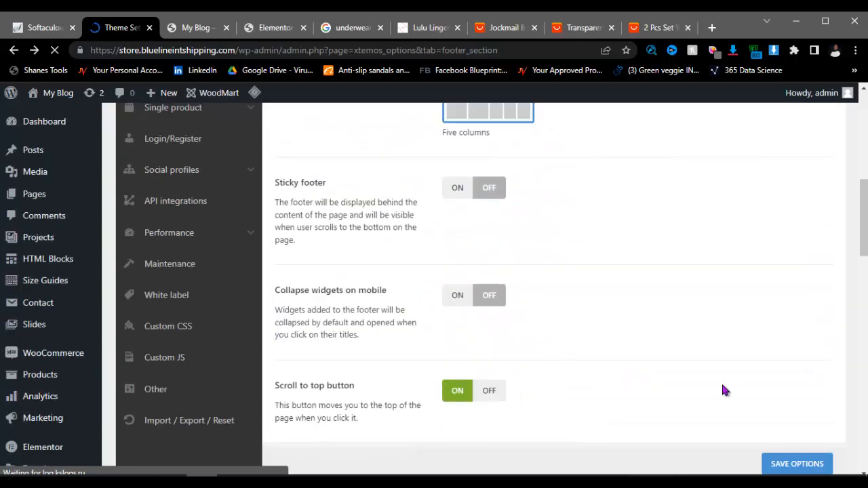
pyautogui.scroll(4, 470, 290)
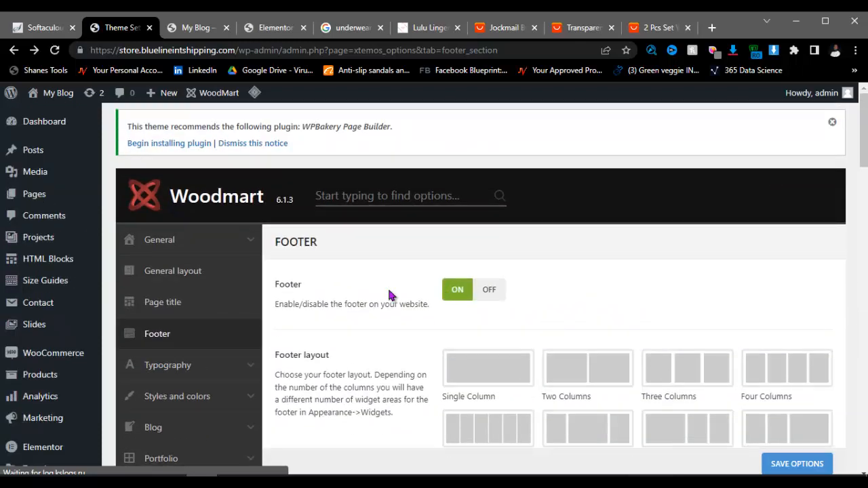
pyautogui.click(196, 27)
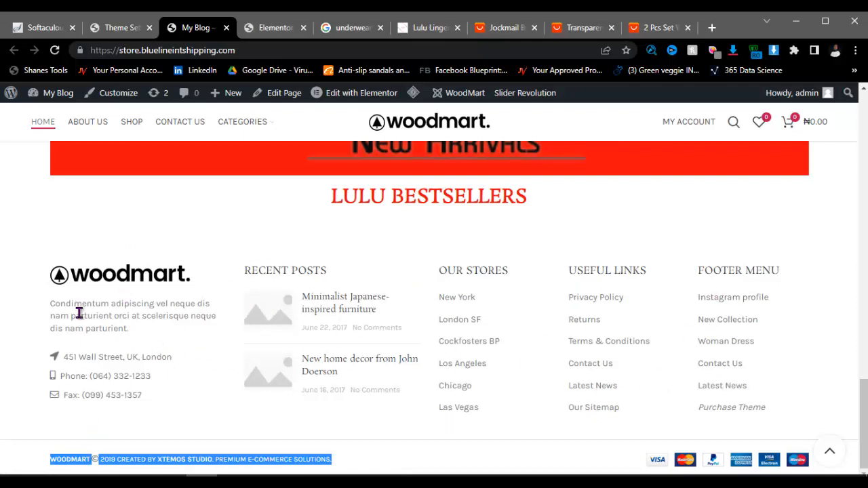
# Step: Leave the WoodMart footer settings for Appearance > Widgets, the block Widgets editor
pyautogui.click(116, 28)
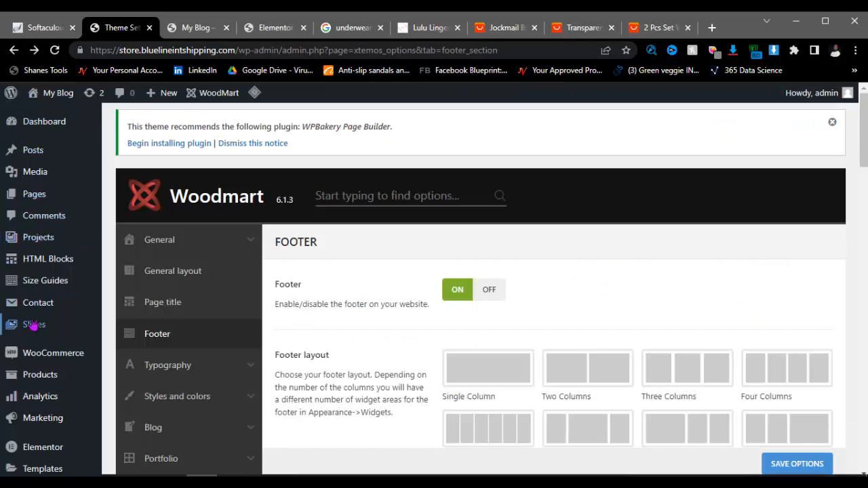
pyautogui.scroll(-3, 31, 325)
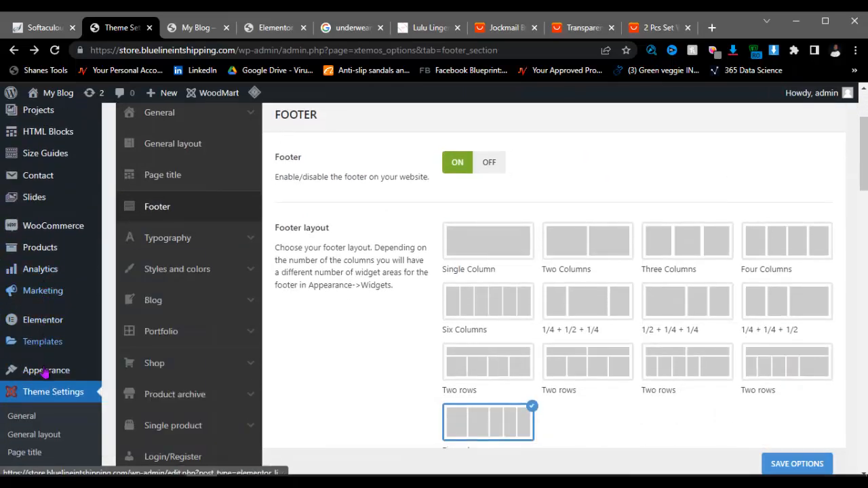
pyautogui.moveTo(48, 377)
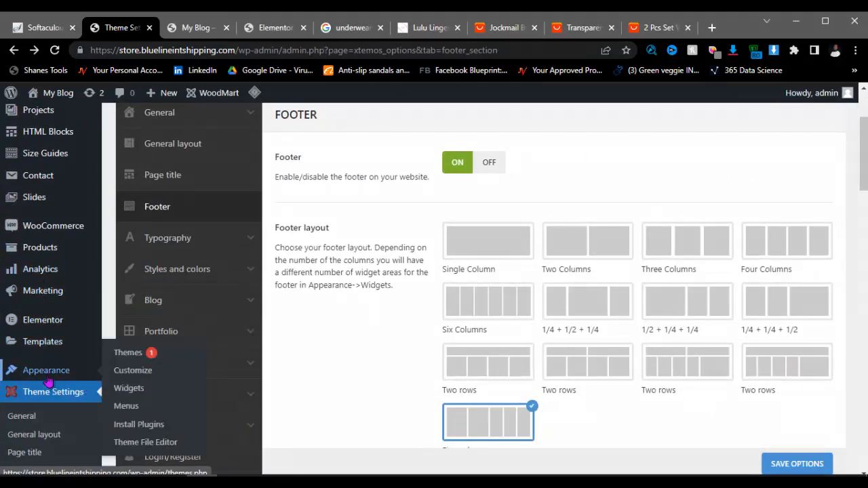
pyautogui.click(129, 389)
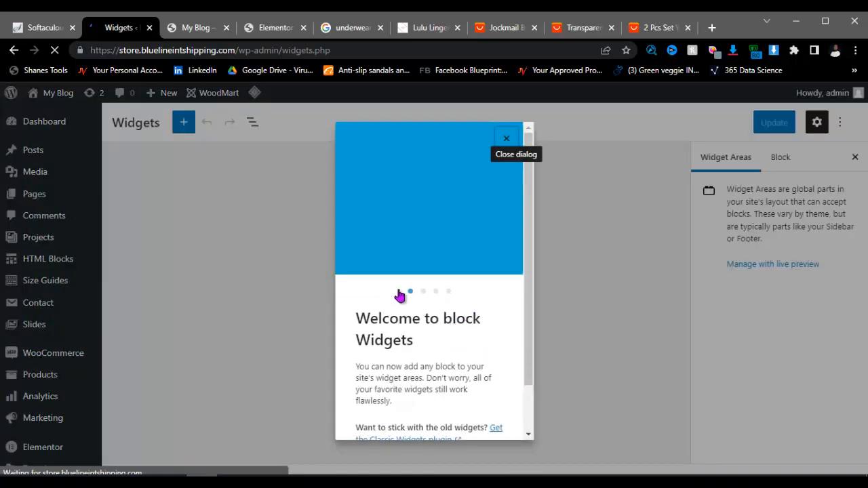
# Step: Step through the block Widgets welcome tour to its end and close it
pyautogui.scroll(-2, 465, 345)
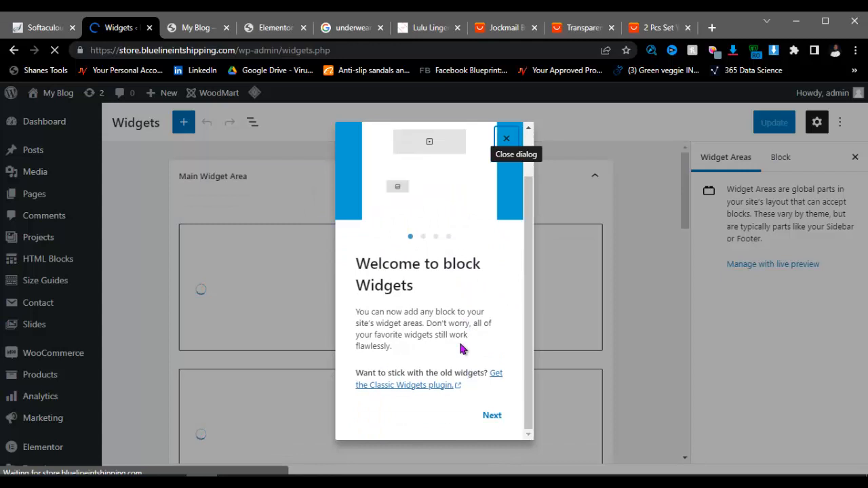
pyautogui.click(490, 417)
pyautogui.click(490, 417)
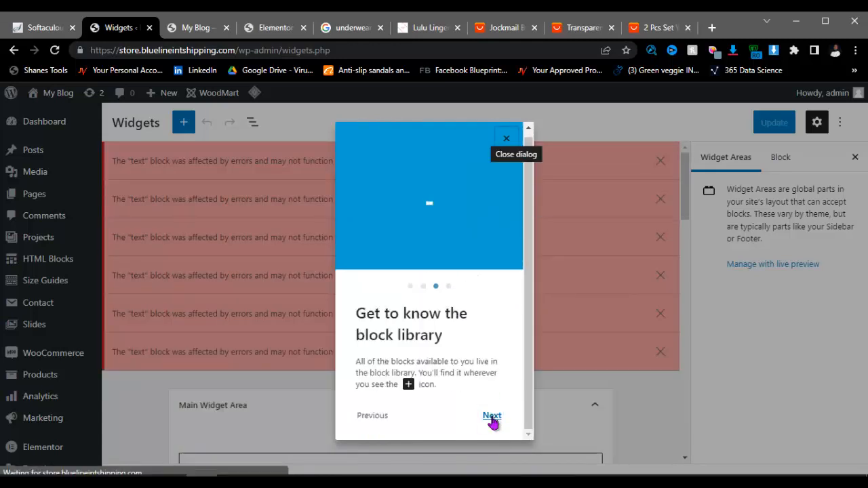
pyautogui.click(490, 417)
pyautogui.click(483, 416)
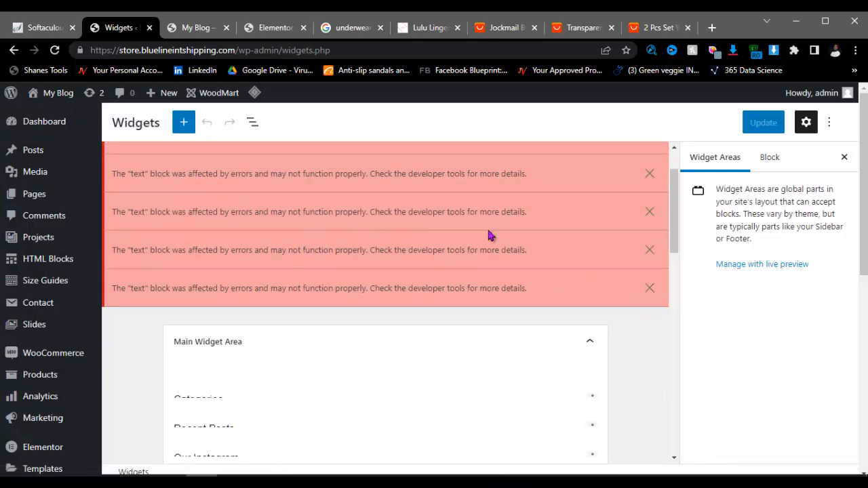
# Step: Dismiss the four red text-block error notices
pyautogui.click(649, 290)
pyautogui.click(649, 250)
pyautogui.click(649, 210)
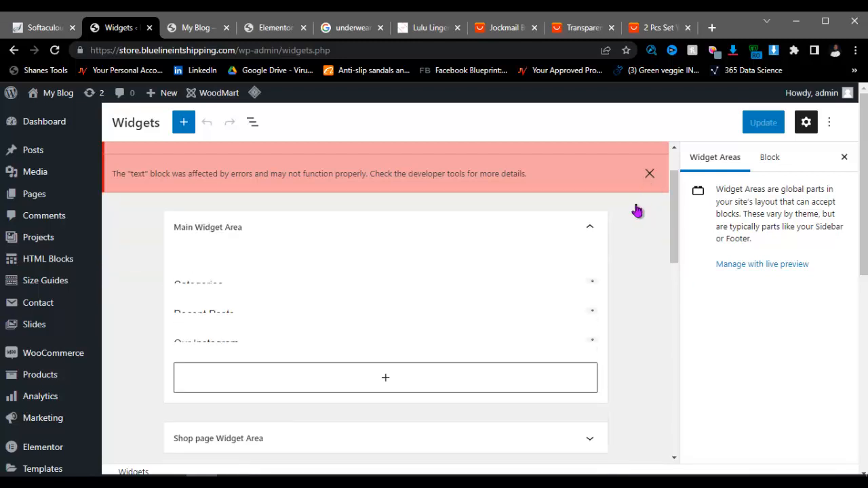
pyautogui.click(649, 173)
pyautogui.scroll(-6, 291, 294)
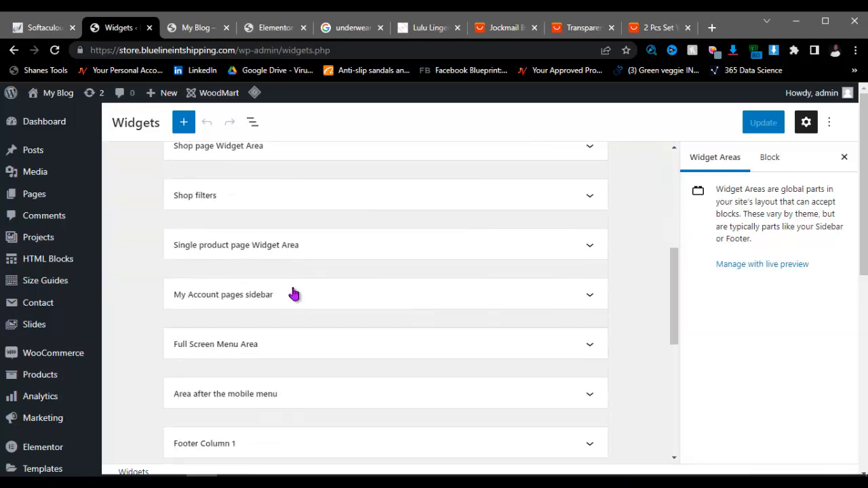
pyautogui.scroll(-3, 291, 294)
pyautogui.scroll(4, 244, 279)
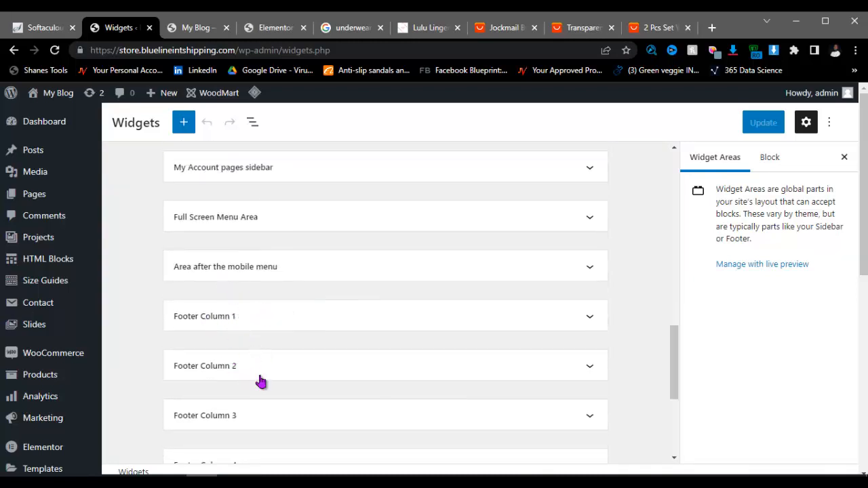
# Step: Scroll down to Footer Columns 1–5, comparing them with the storefront footer
pyautogui.scroll(-1, 260, 381)
pyautogui.scroll(-2, 261, 381)
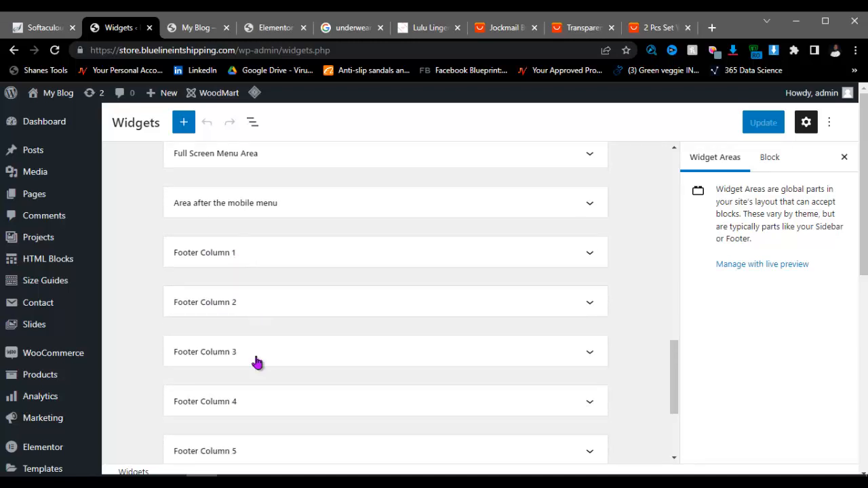
pyautogui.scroll(-1, 256, 363)
pyautogui.scroll(-2, 257, 359)
pyautogui.scroll(5, 263, 342)
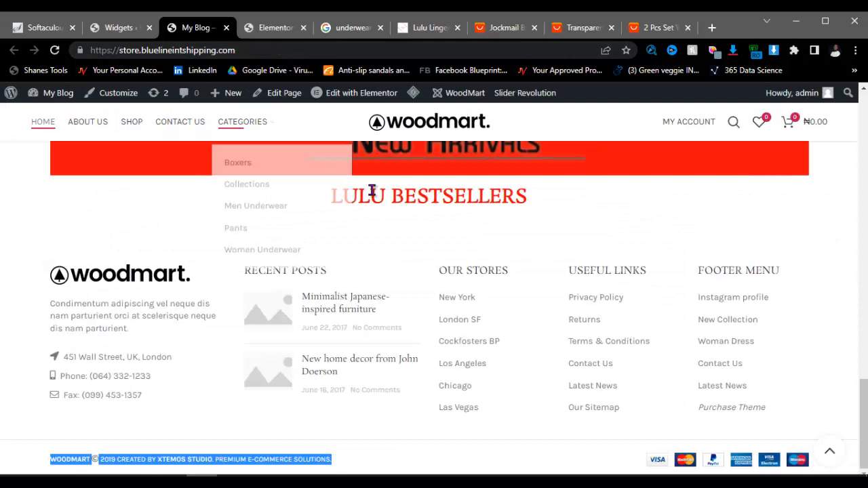
pyautogui.click(199, 30)
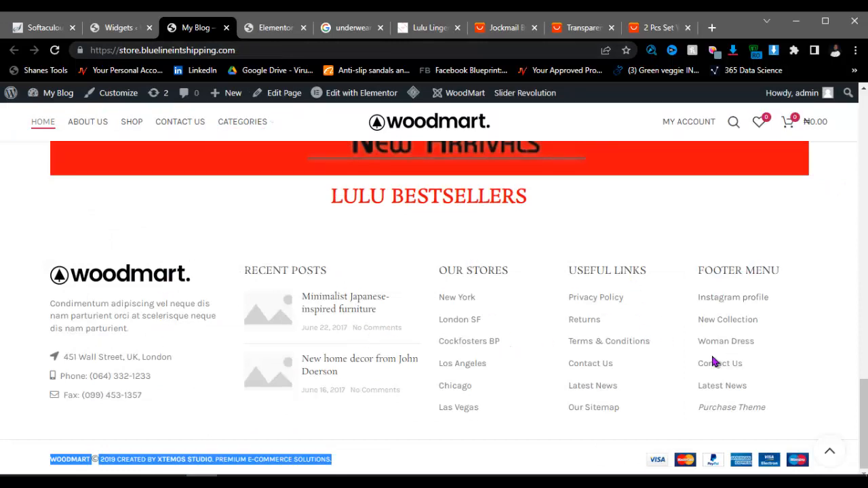
pyautogui.click(128, 29)
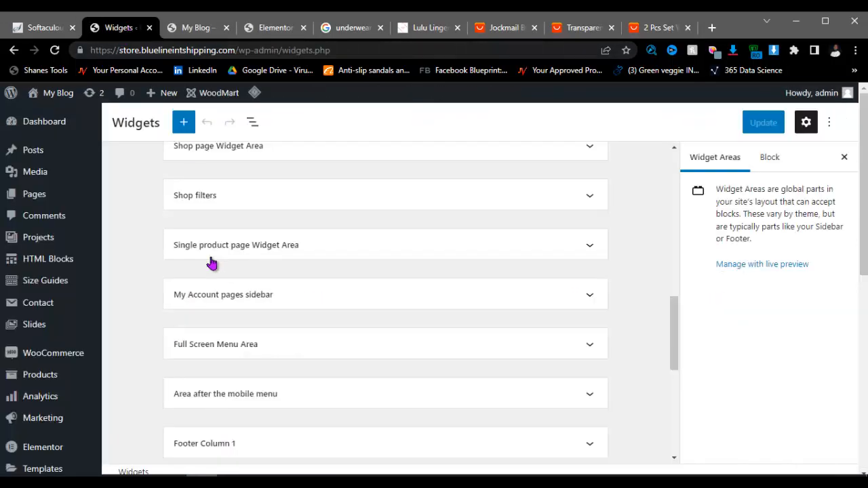
pyautogui.scroll(-2, 272, 349)
# Step: Expand Footer Column 1, scroll the columns, then bring up the Notepad WOODMART checklist
pyautogui.click(297, 324)
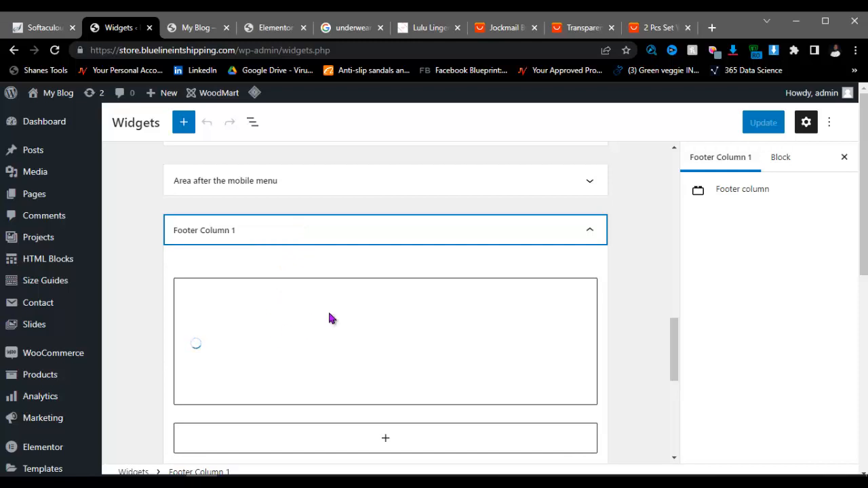
pyautogui.scroll(-2, 329, 317)
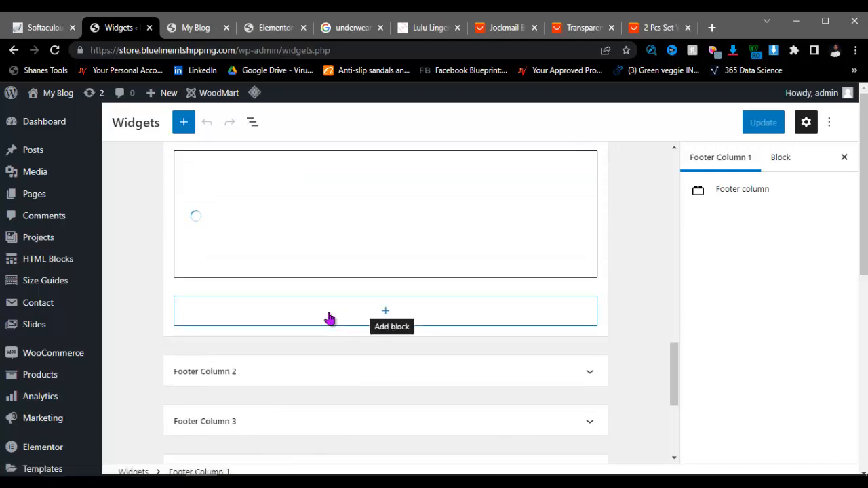
pyautogui.scroll(-2, 319, 316)
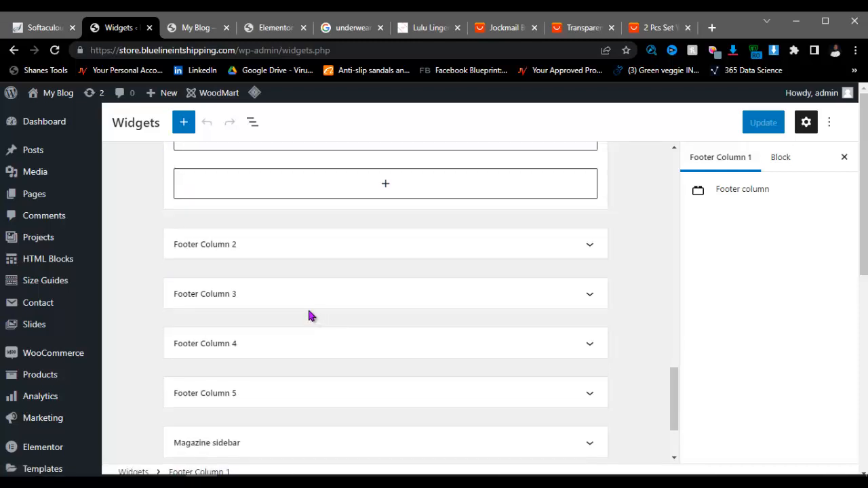
pyautogui.scroll(3, 305, 305)
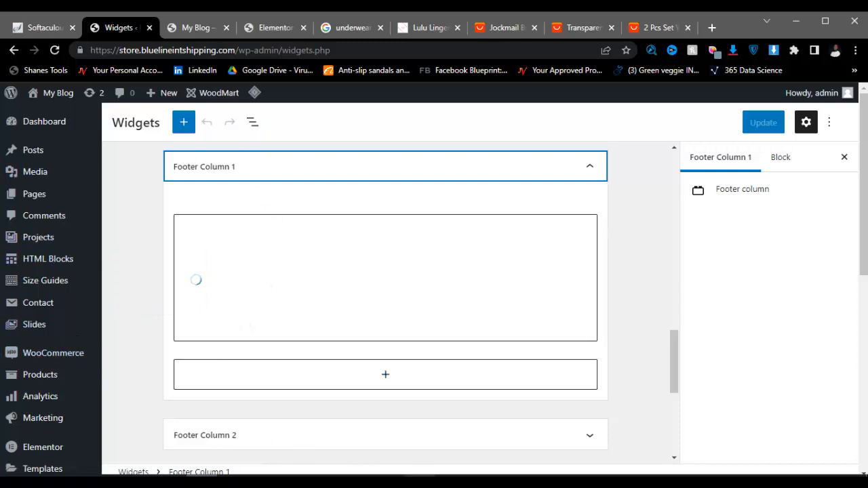
pyautogui.click(390, 482)
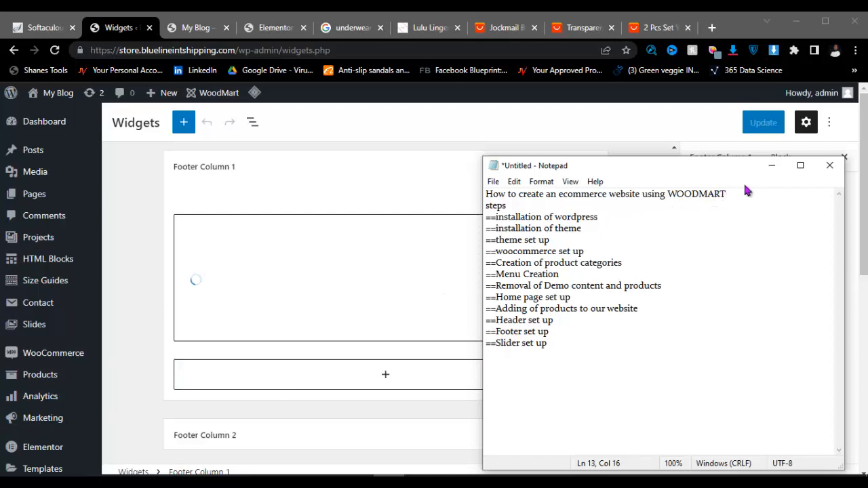
# Step: Hide Notepad and open Slider Revolution in a new tab placed before My Blog
pyautogui.click(780, 170)
pyautogui.scroll(-5, 40, 366)
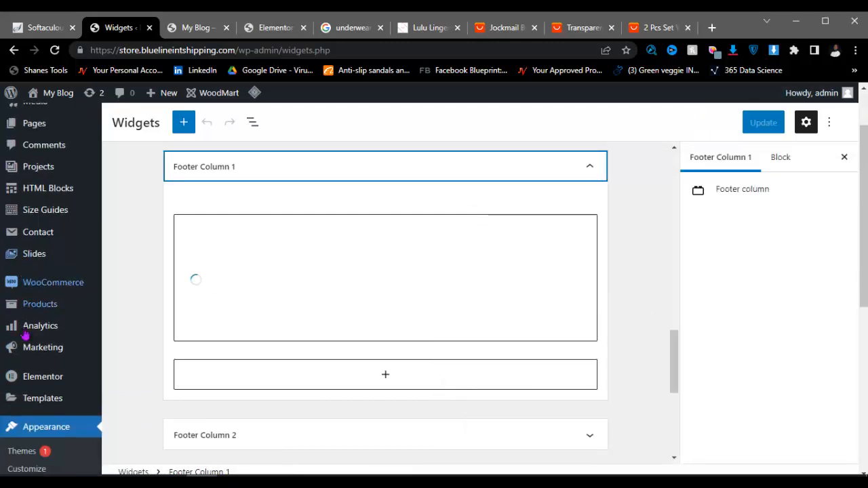
pyautogui.scroll(-2, 57, 406)
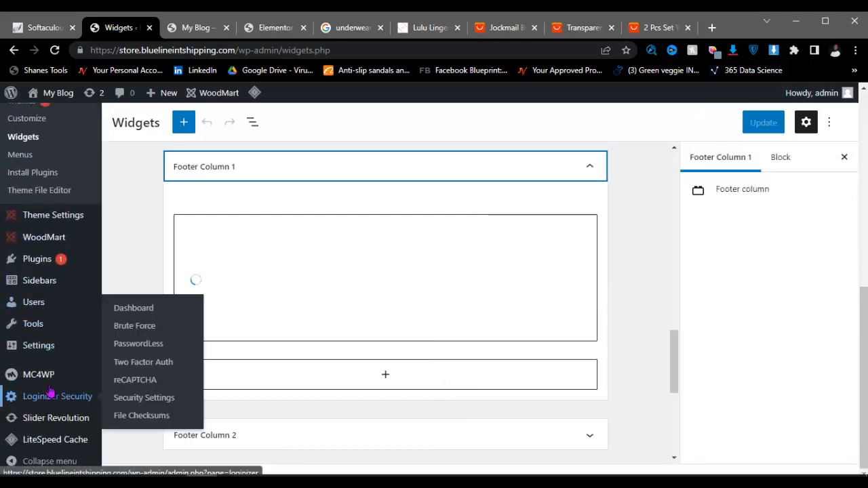
pyautogui.rightClick(71, 417)
pyautogui.click(129, 298)
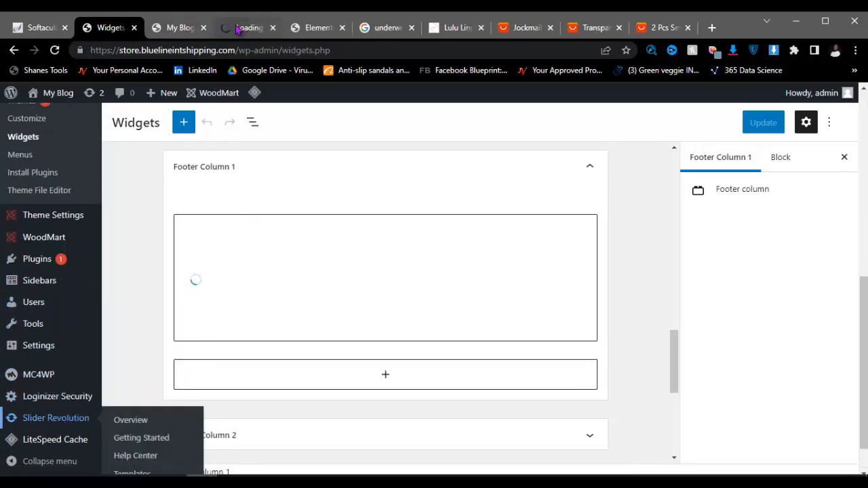
pyautogui.moveTo(242, 28); pyautogui.dragTo(183, 25)
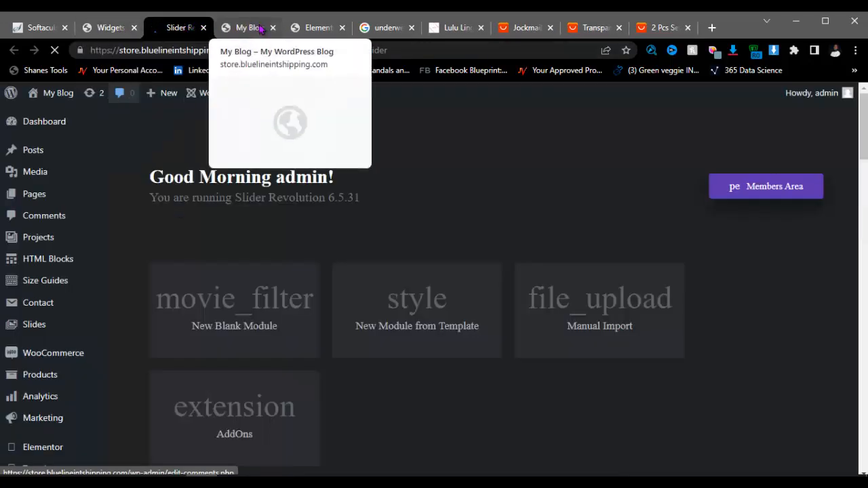
# Step: Look over the Elementor and Slider Revolution tabs, then reload the Widgets page
pyautogui.click(316, 26)
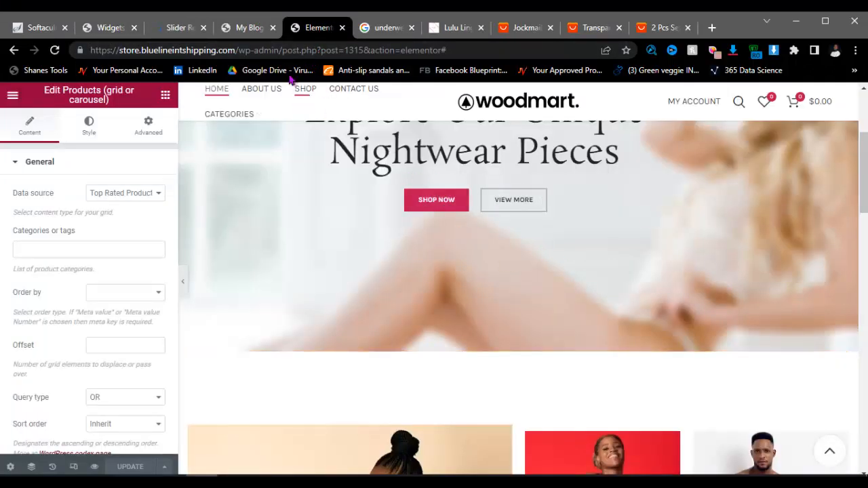
pyautogui.click(172, 29)
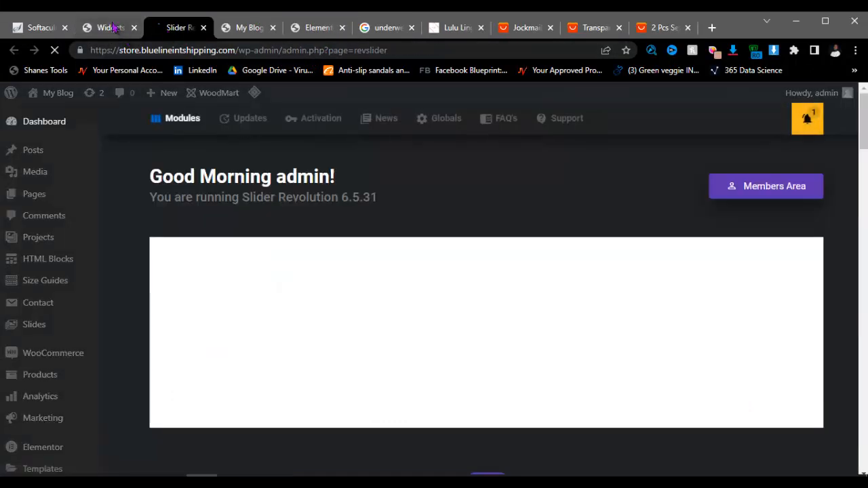
pyautogui.click(110, 28)
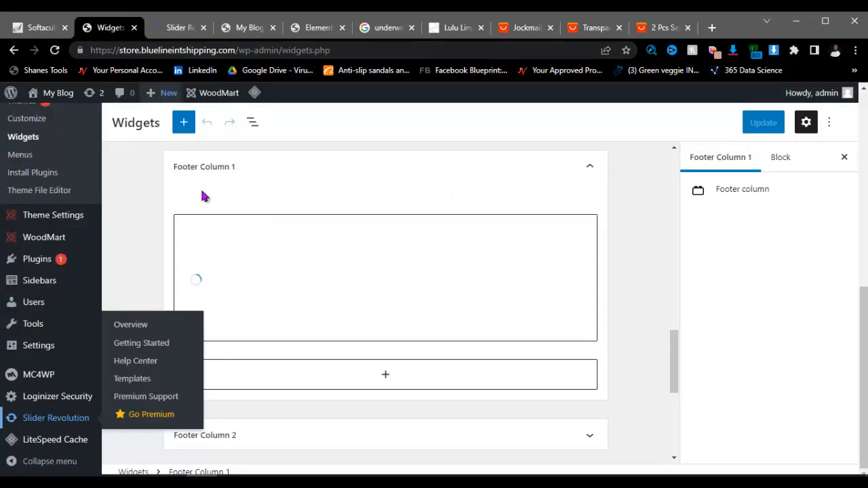
pyautogui.scroll(-3, 271, 217)
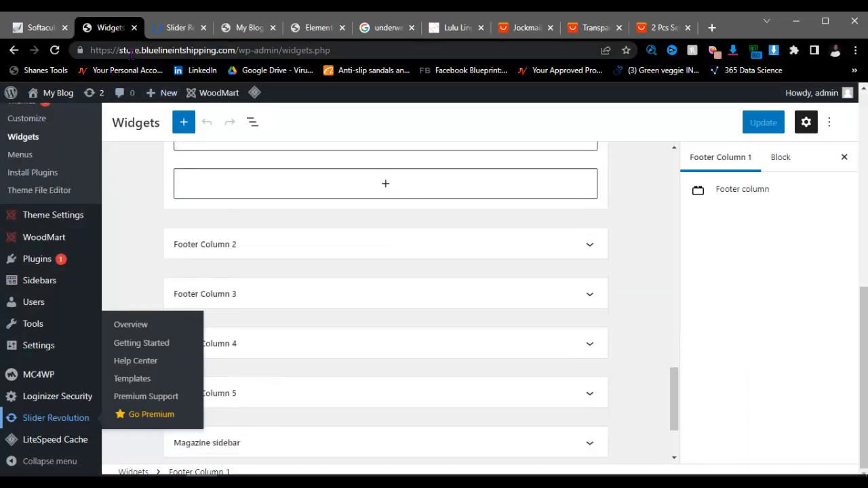
pyautogui.click(55, 51)
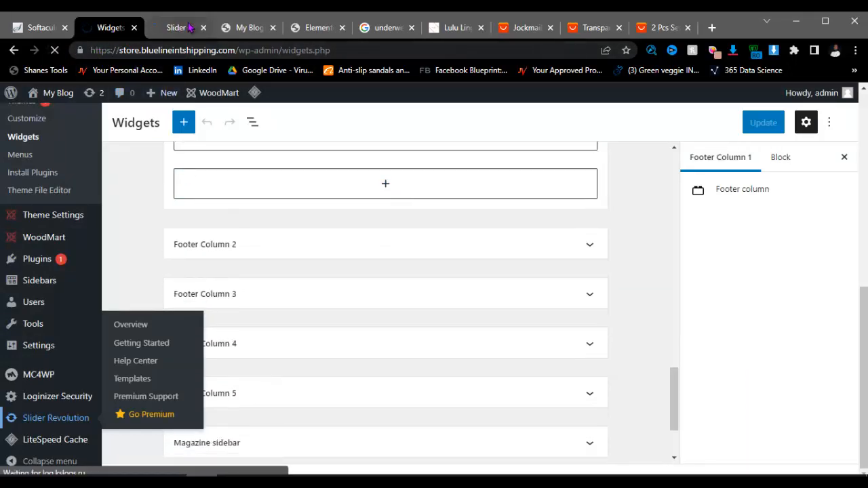
# Step: Open the lingerie1 module for editing from the Slider Revolution modules list
pyautogui.click(179, 28)
pyautogui.scroll(-8, 348, 273)
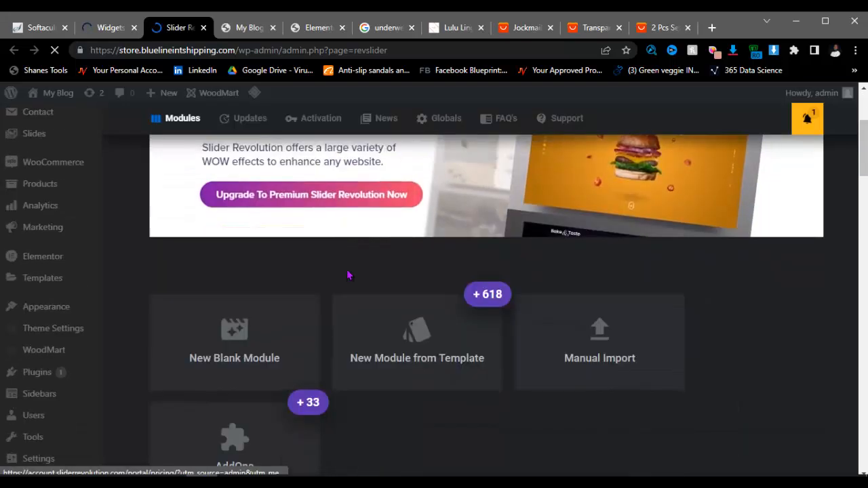
pyautogui.scroll(-3, 347, 276)
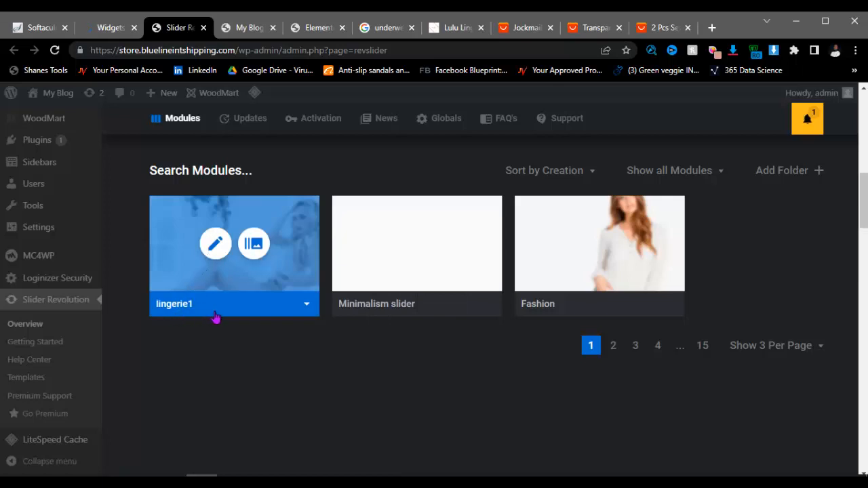
pyautogui.scroll(-2, 224, 292)
pyautogui.scroll(3, 210, 312)
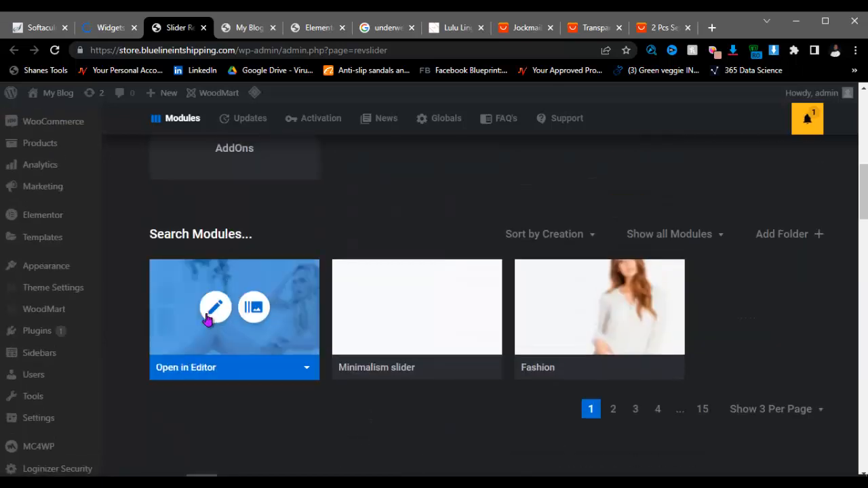
pyautogui.click(218, 315)
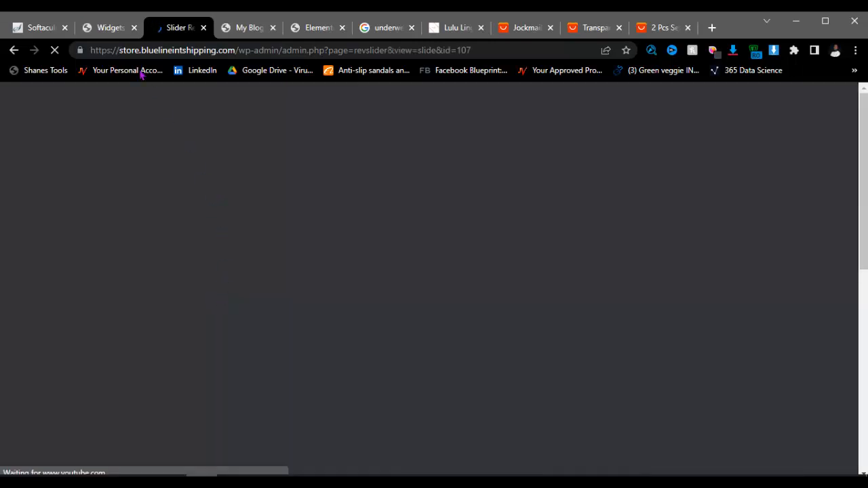
# Step: Expand Footer Column 1 on the Widgets page, then check the loading slider editor
pyautogui.click(117, 38)
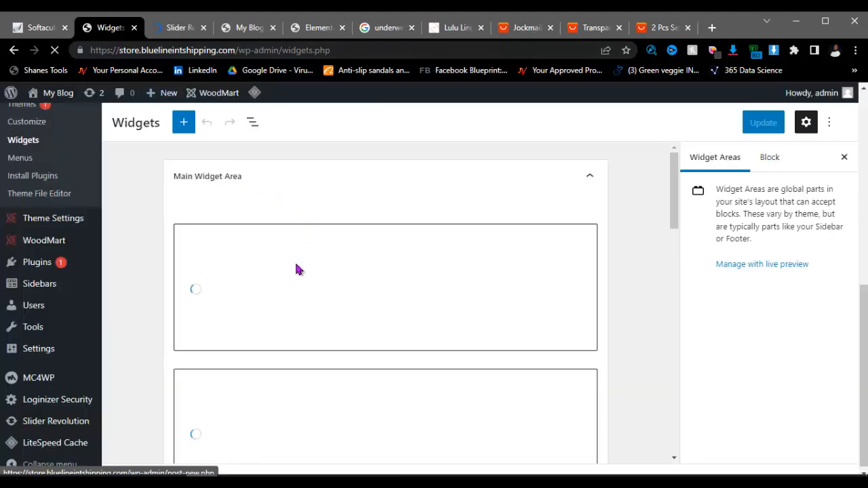
pyautogui.scroll(-5, 277, 290)
pyautogui.scroll(-8, 278, 292)
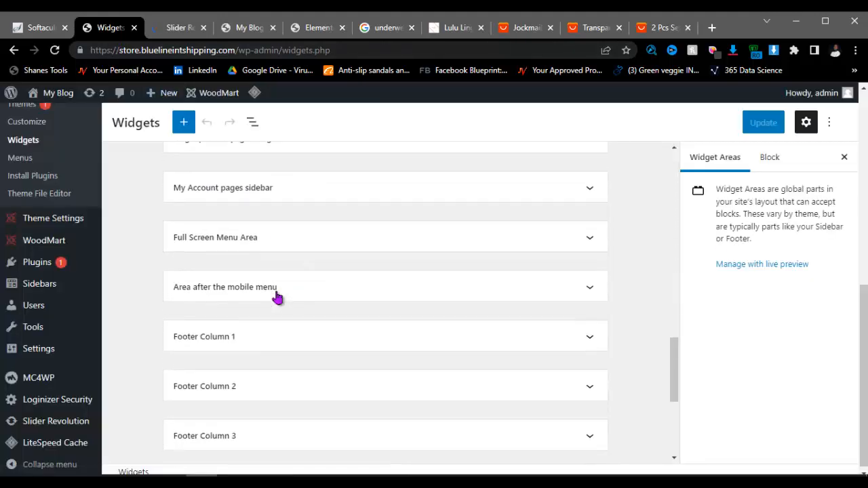
pyautogui.click(267, 212)
pyautogui.scroll(-1, 257, 224)
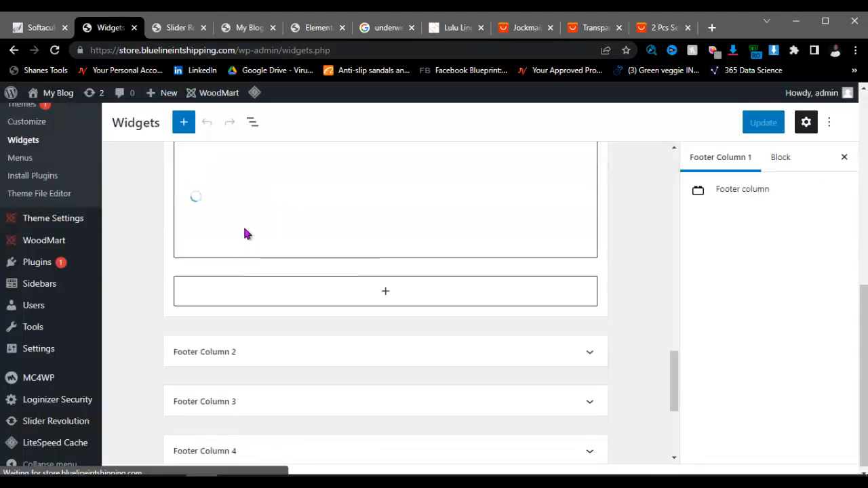
pyautogui.click(175, 27)
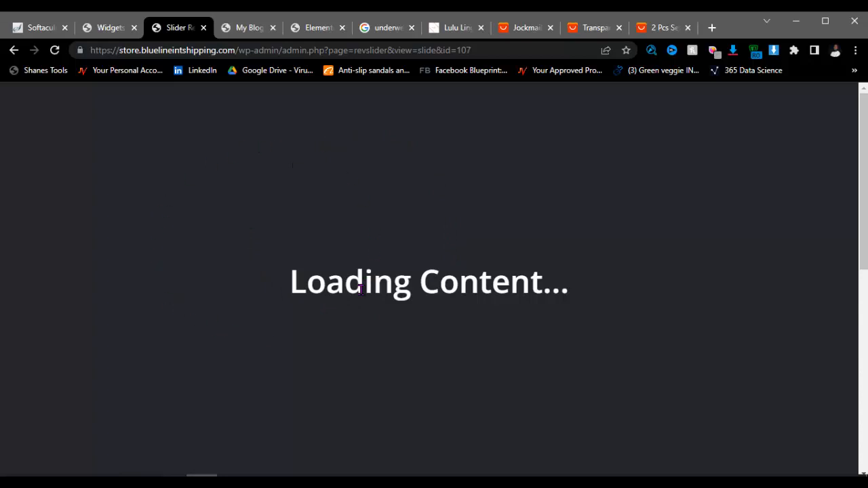
pyautogui.scroll(-7, 360, 287)
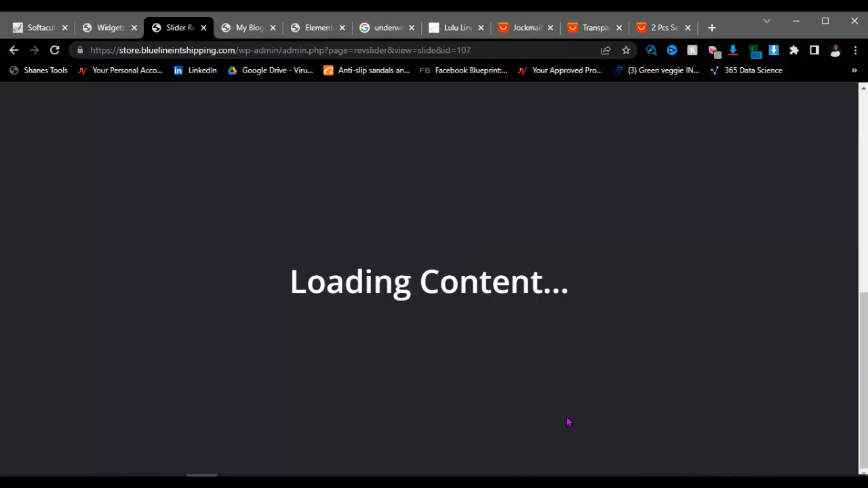
# Step: Recheck the still-stalled lingerie1 editor against the Widgets tab, then reload it
pyautogui.click(114, 29)
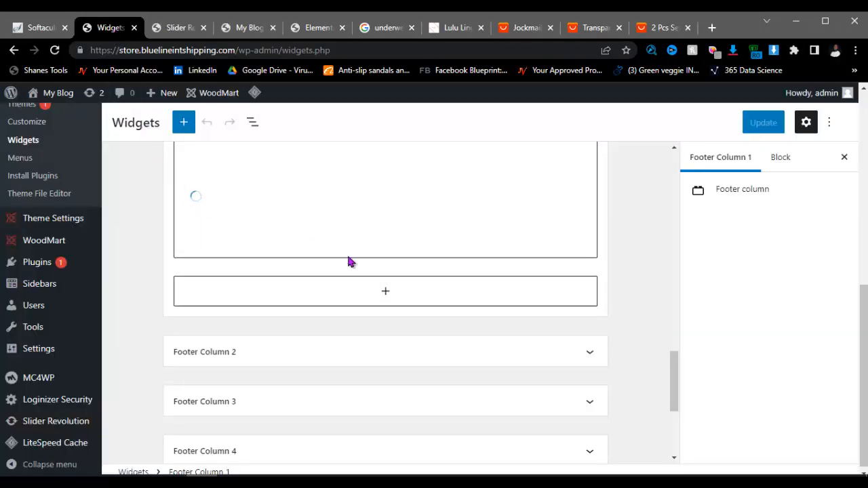
pyautogui.click(179, 29)
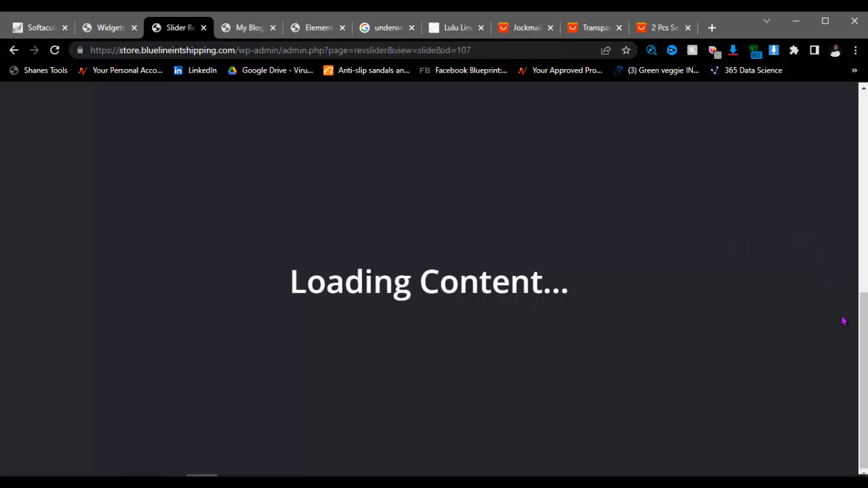
pyautogui.scroll(10, 842, 321)
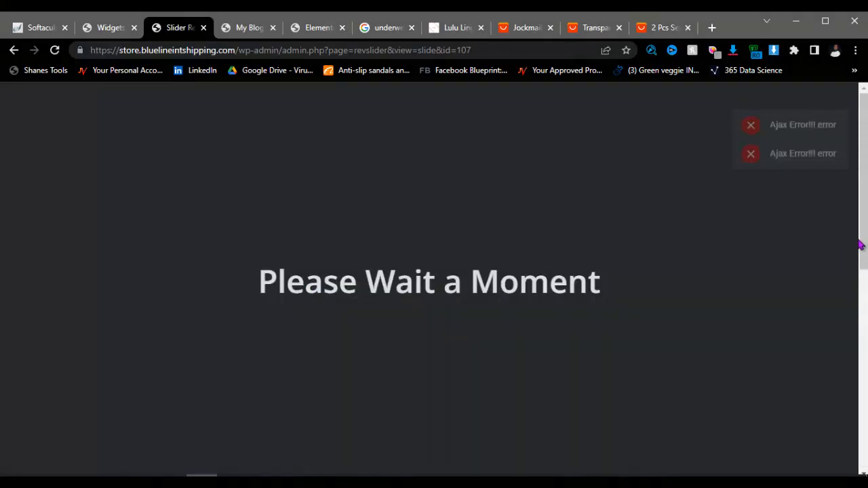
pyautogui.scroll(-2, 860, 234)
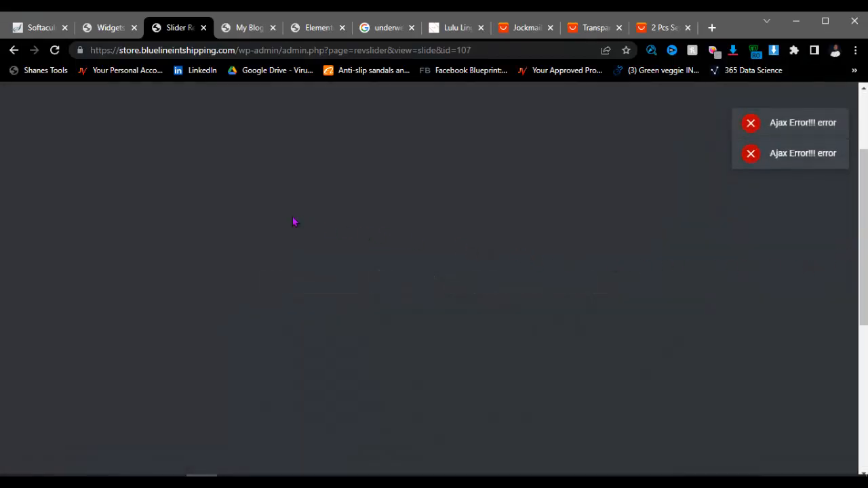
pyautogui.scroll(2, 258, 205)
pyautogui.scroll(-7, 259, 207)
pyautogui.scroll(4, 257, 205)
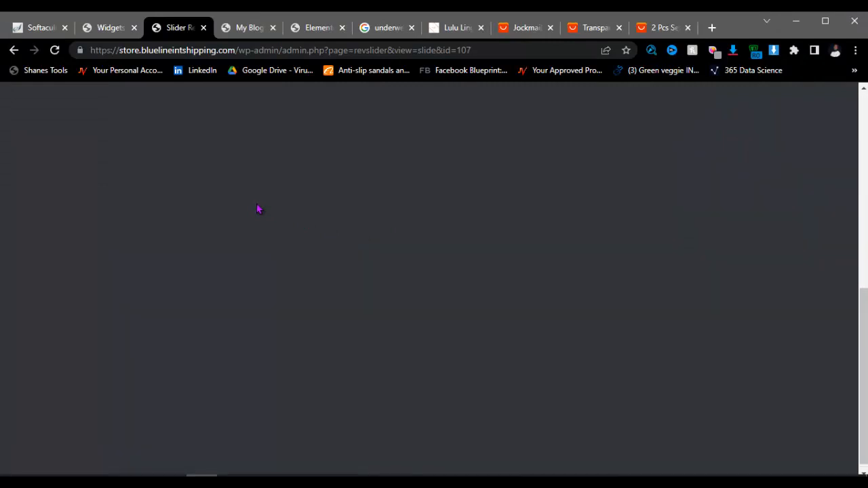
pyautogui.scroll(5, 258, 209)
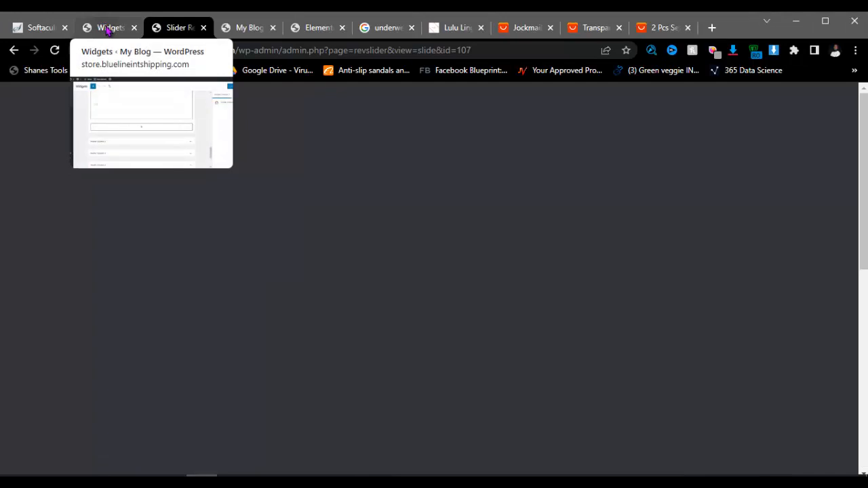
pyautogui.click(107, 28)
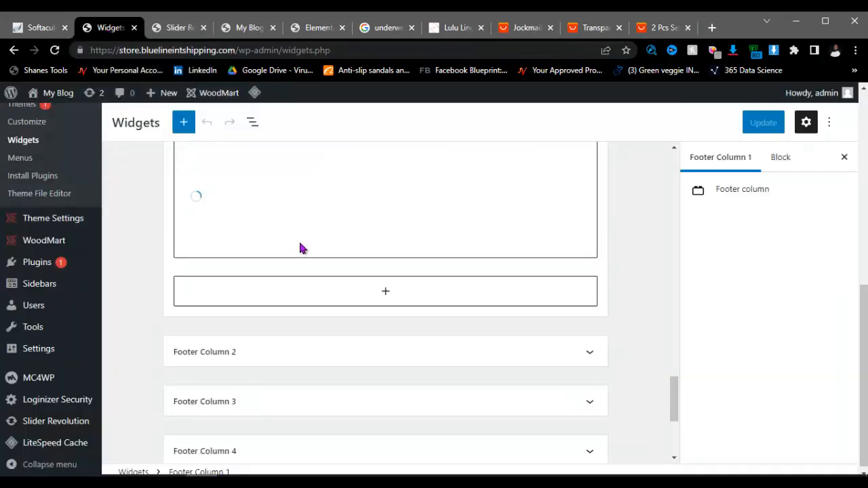
pyautogui.click(179, 28)
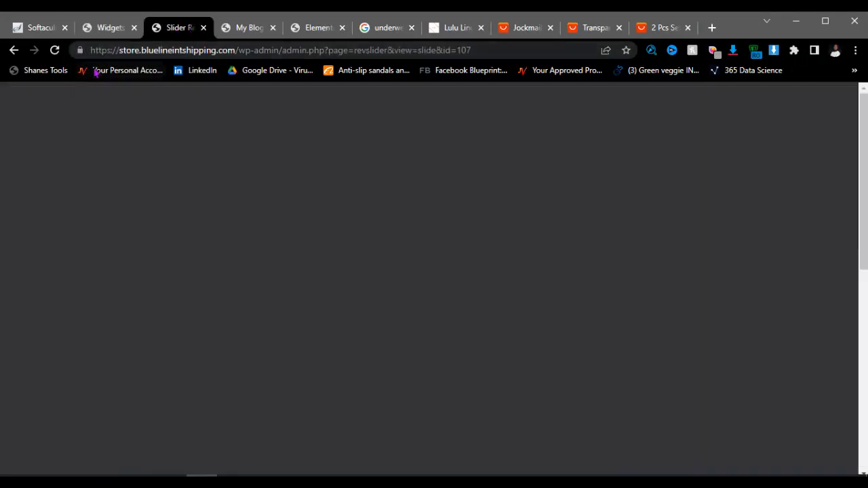
pyautogui.click(55, 50)
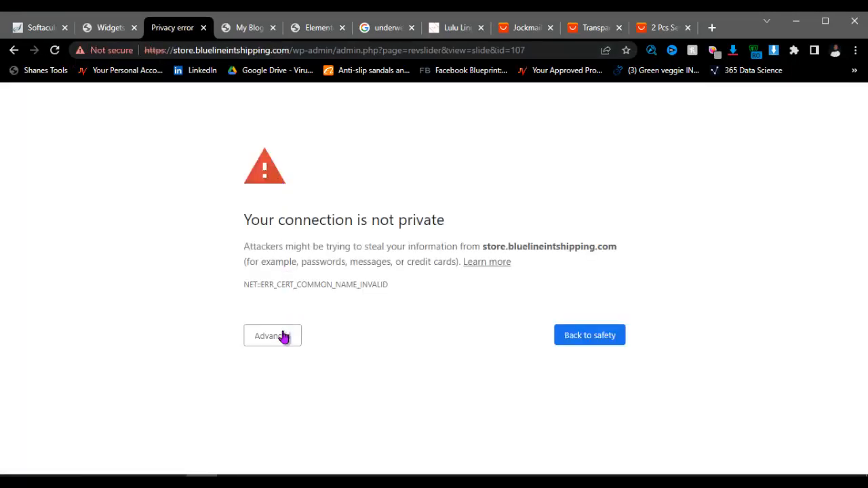
# Step: Proceed past Chrome's privacy warning, then pass reCAPTCHA and Unblock the firewall three times
pyautogui.click(283, 337)
pyautogui.click(318, 434)
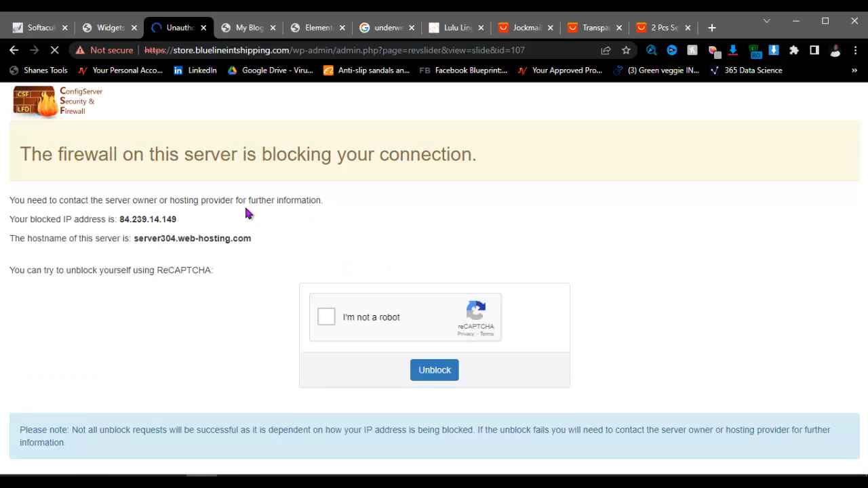
pyautogui.click(327, 317)
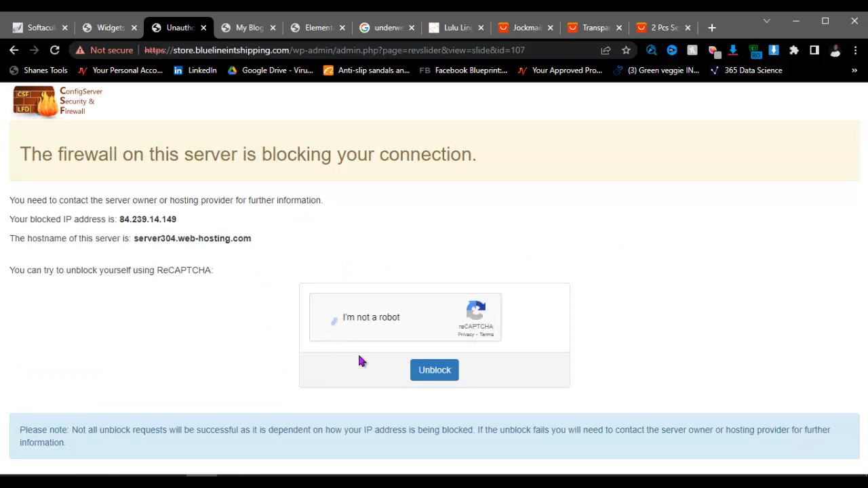
pyautogui.click(437, 380)
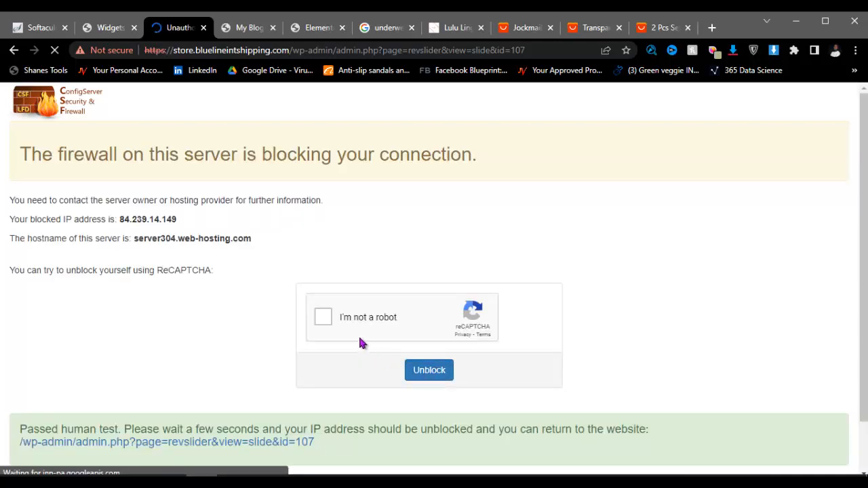
pyautogui.click(323, 317)
pyautogui.click(429, 377)
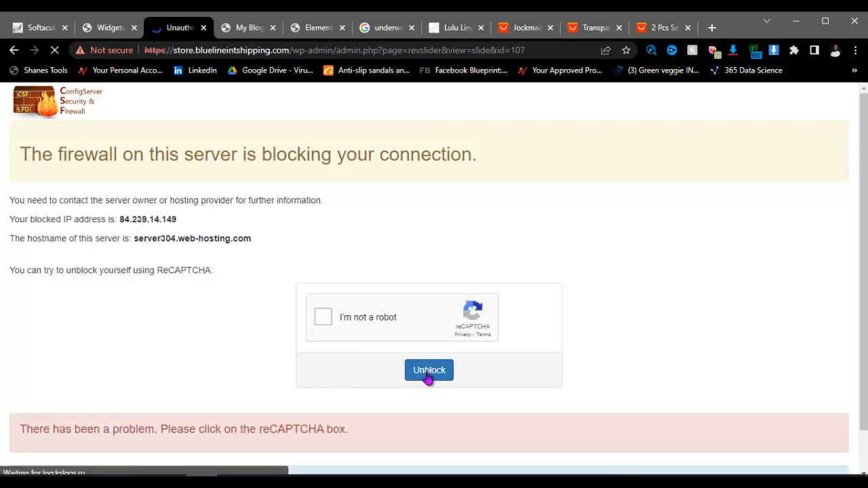
pyautogui.click(345, 331)
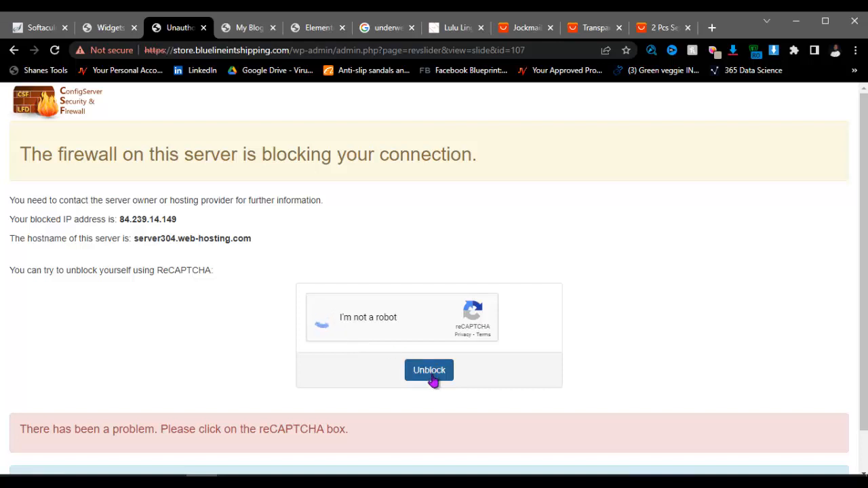
pyautogui.click(429, 370)
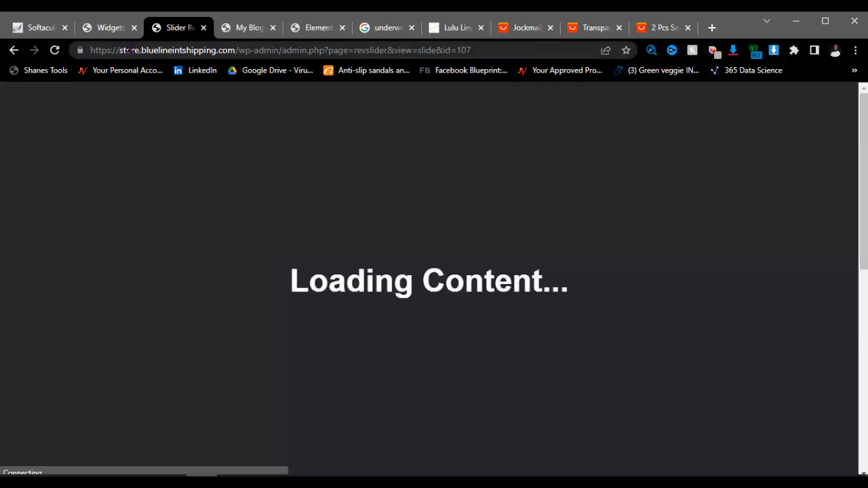
# Step: Glance at the Widgets tab and return to the lingerie1 slider editor
pyautogui.click(117, 31)
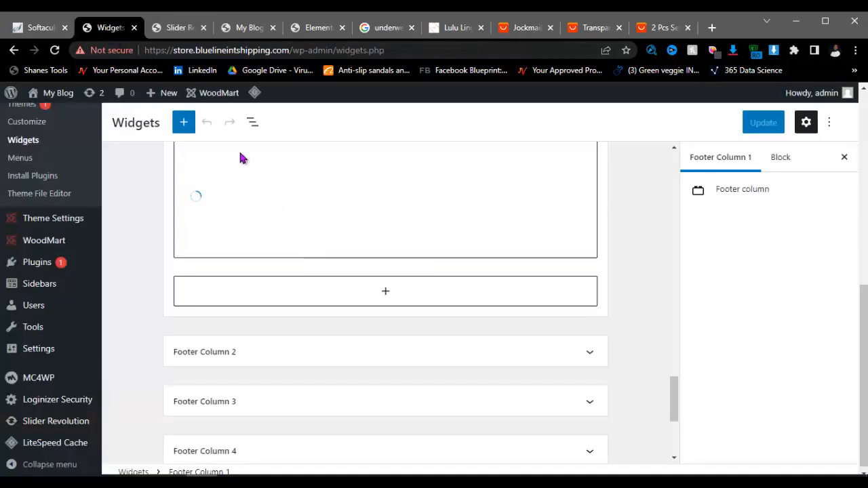
pyautogui.scroll(2, 251, 236)
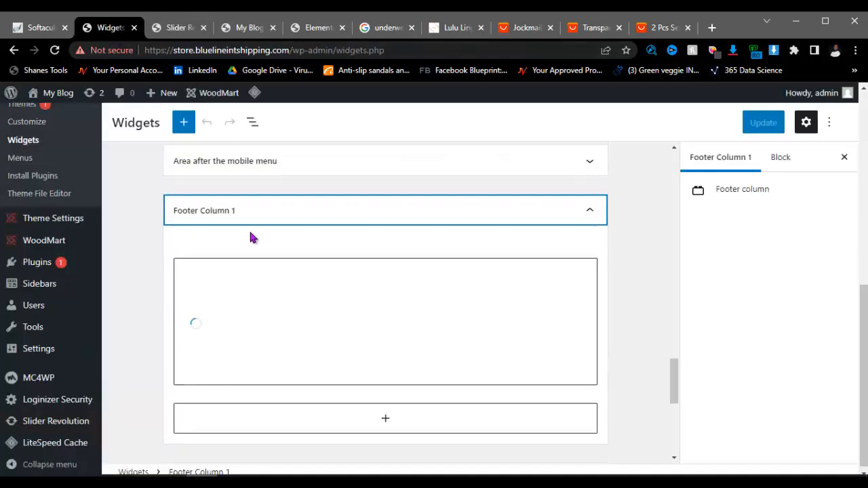
pyautogui.click(177, 28)
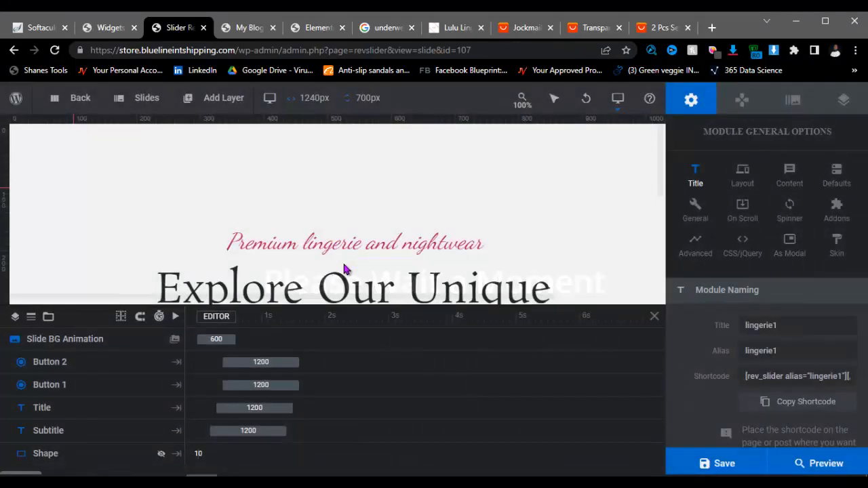
pyautogui.scroll(-2, 347, 230)
pyautogui.scroll(-2, 348, 230)
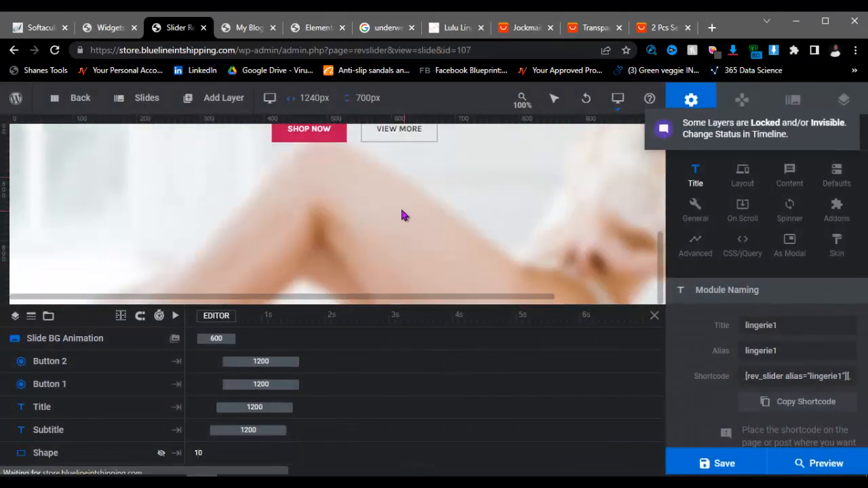
# Step: Scroll the lingerie1 editor and switch to Slide Options to show the slide's Background settings
pyautogui.moveTo(398, 302); pyautogui.dragTo(558, 294)
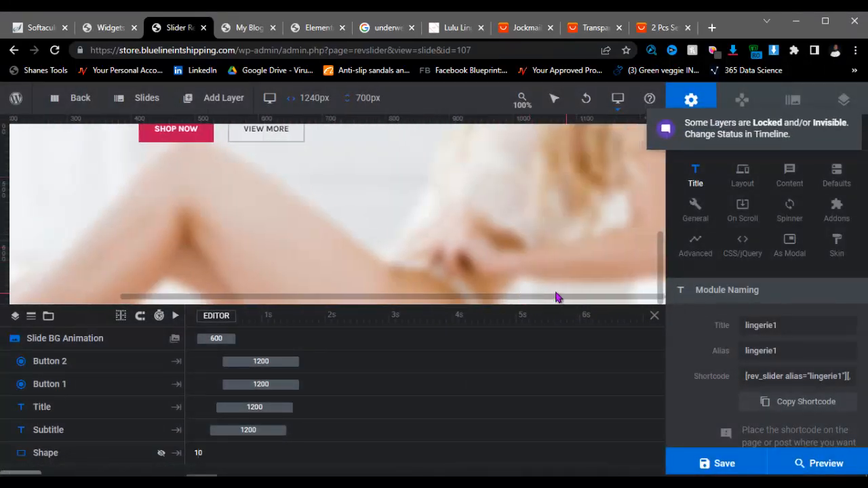
pyautogui.scroll(3, 401, 226)
pyautogui.scroll(-3, 389, 221)
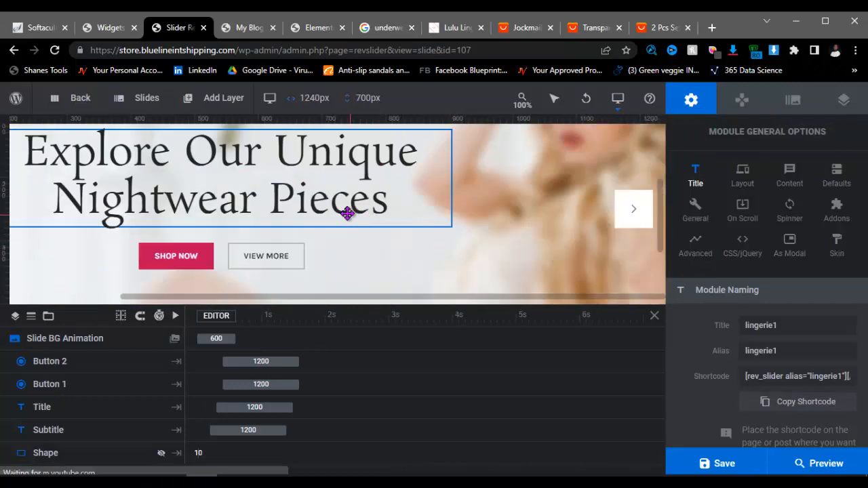
pyautogui.scroll(1, 360, 185)
pyautogui.scroll(2, 429, 199)
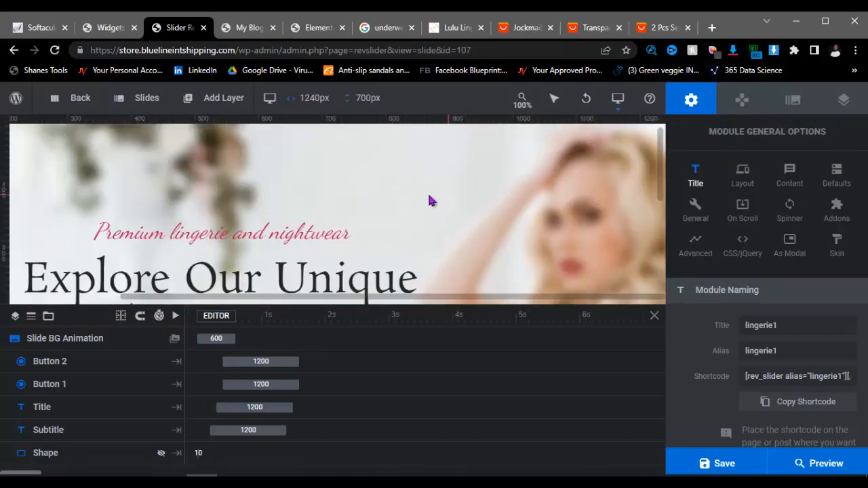
pyautogui.scroll(-2, 510, 205)
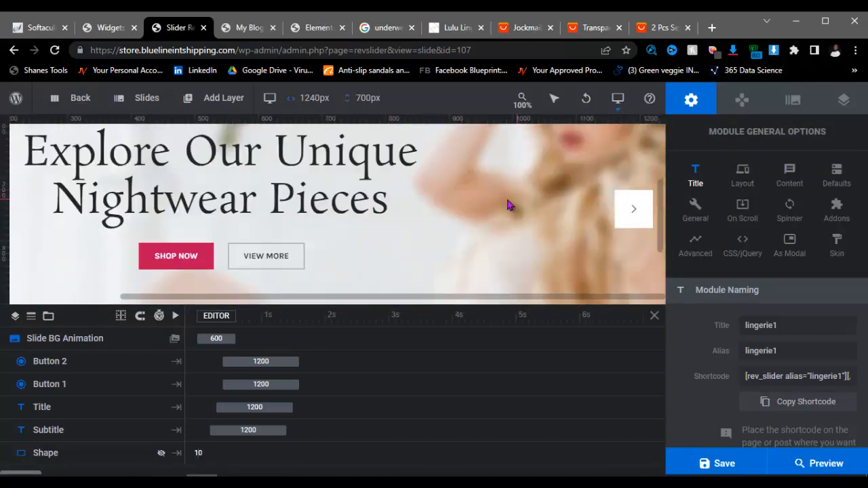
pyautogui.scroll(3, 506, 203)
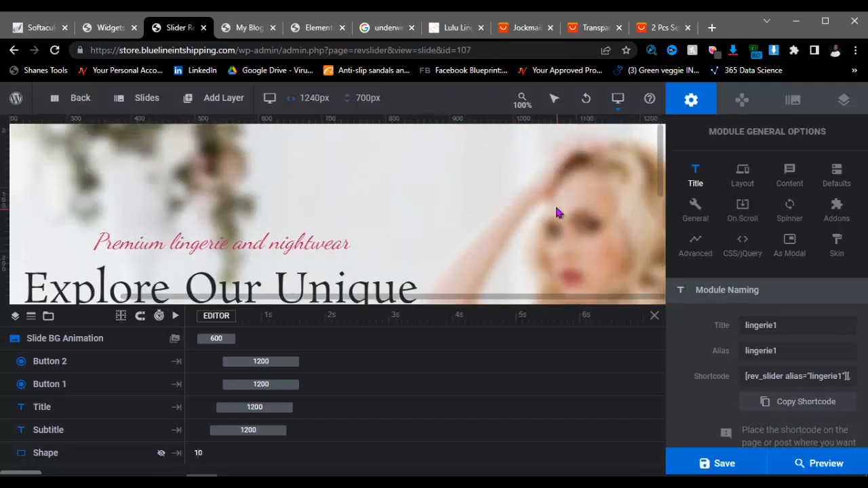
pyautogui.scroll(-1, 775, 362)
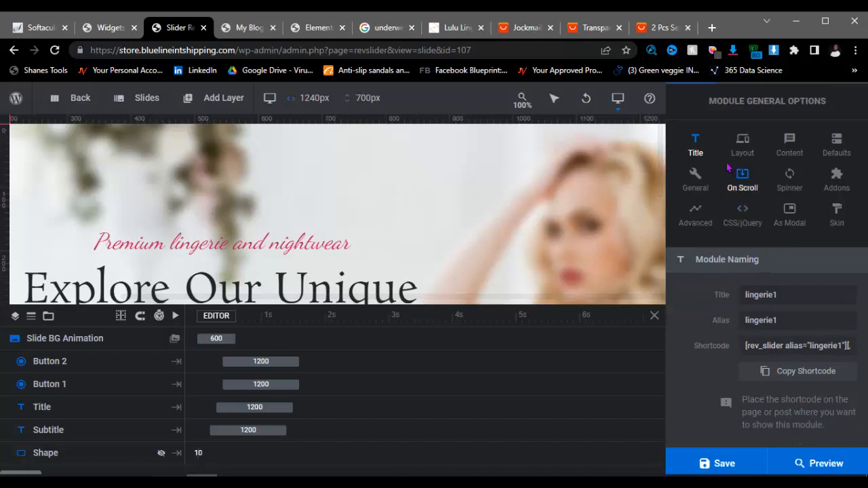
pyautogui.scroll(1, 802, 112)
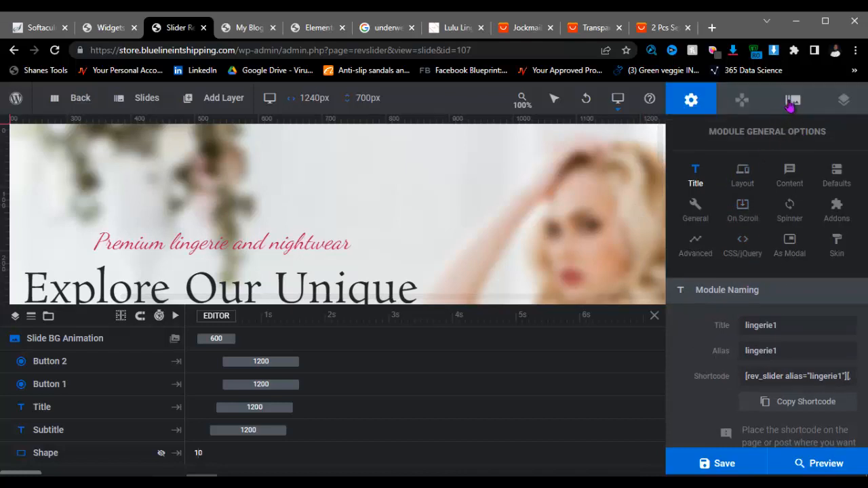
pyautogui.click(791, 102)
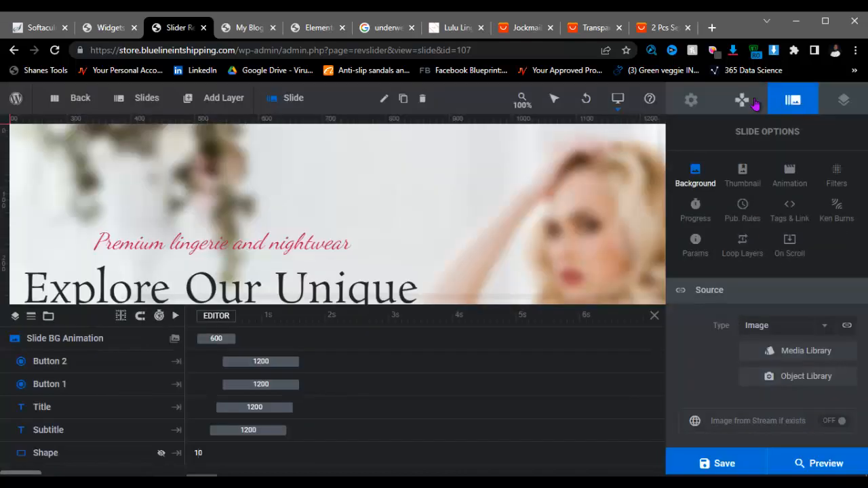
pyautogui.click(689, 103)
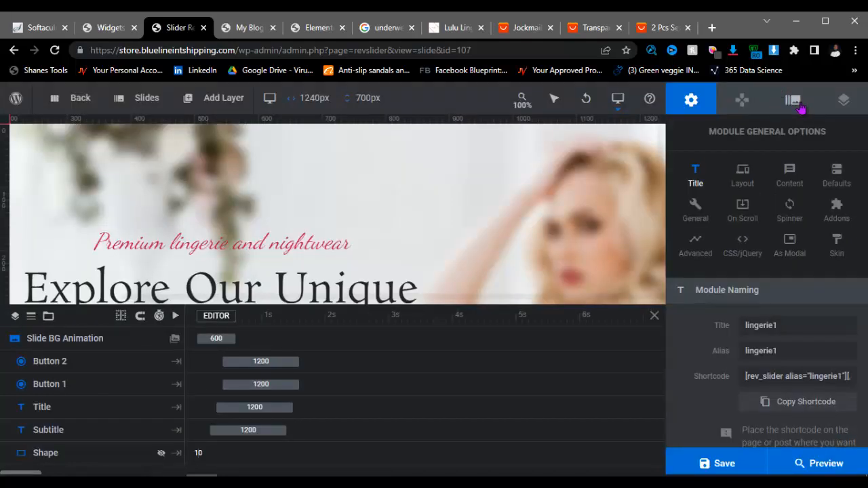
pyautogui.click(793, 101)
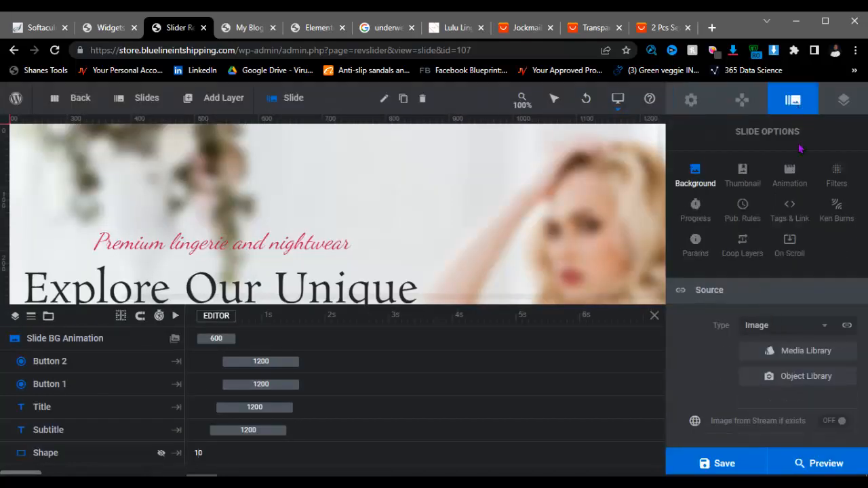
# Step: Set the first slide's background to lu-b2.jpg from the Media Library
pyautogui.click(793, 356)
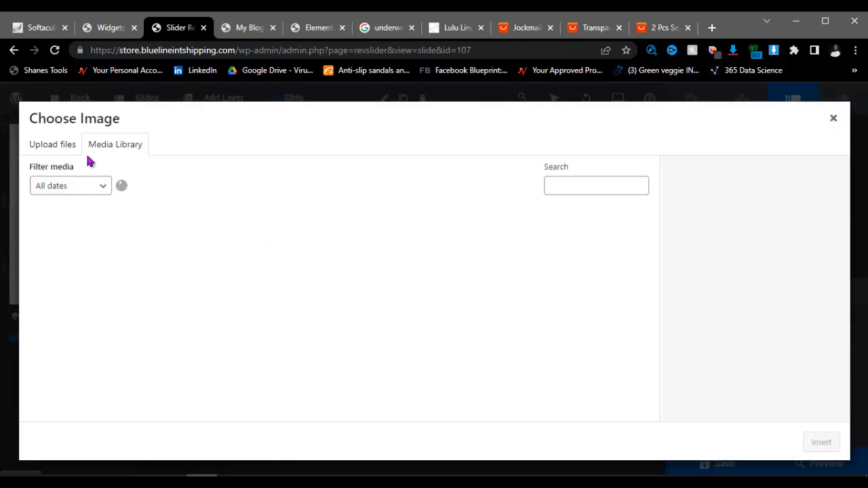
pyautogui.click(395, 332)
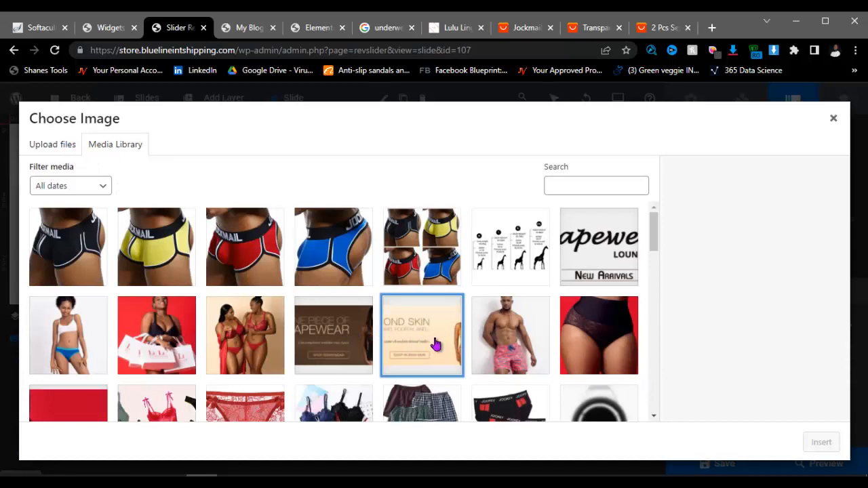
pyautogui.click(400, 339)
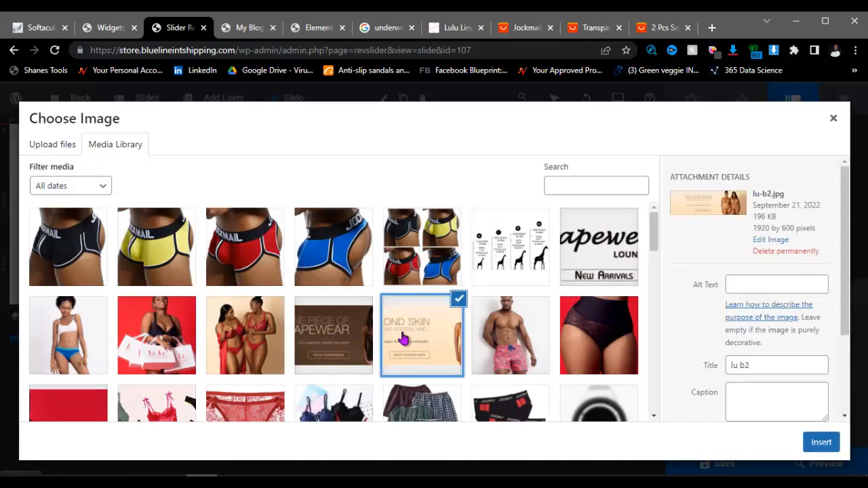
pyautogui.click(820, 444)
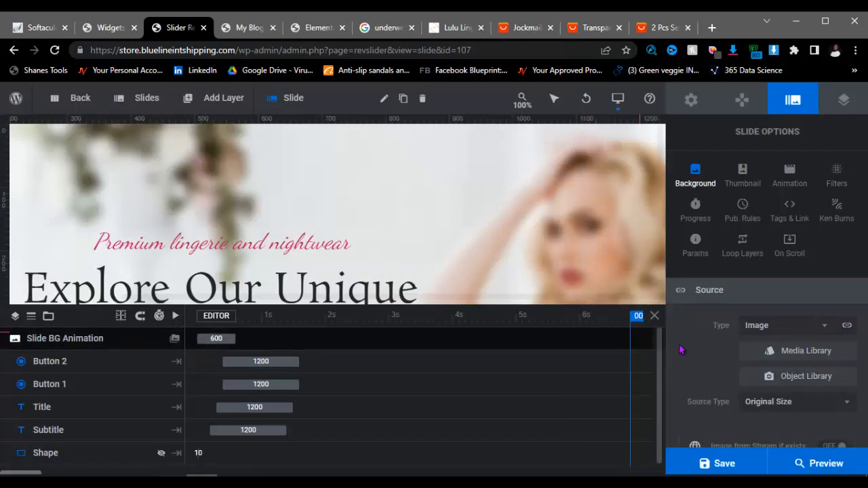
pyautogui.scroll(-1, 470, 267)
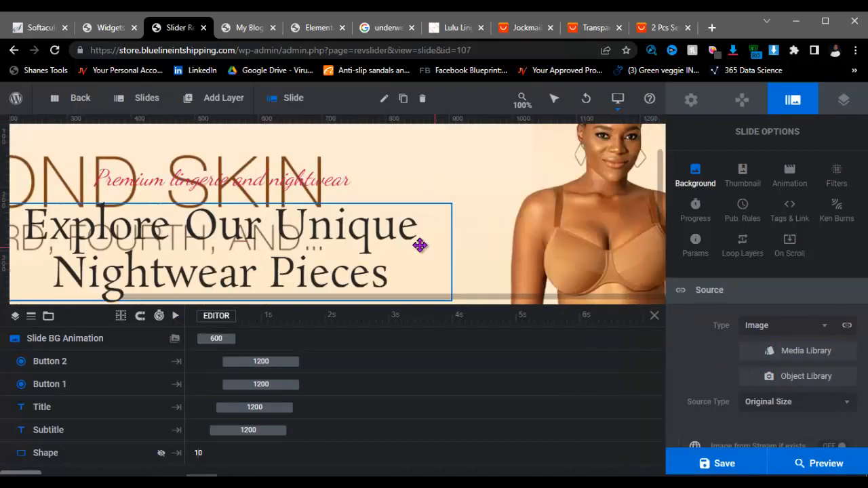
# Step: Delete the 'Explore Our Unique Nightwear Pieces' title and 'Premium lingerie and nightwear' subtitle from the first slide
pyautogui.click(365, 238)
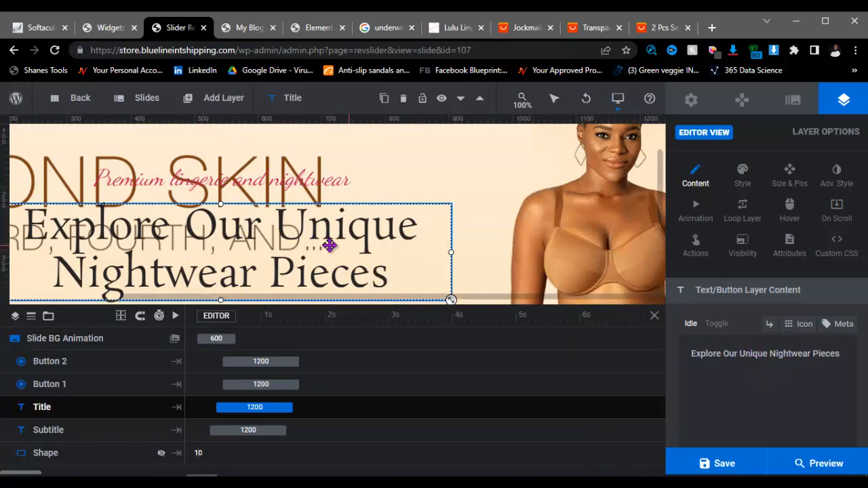
pyautogui.press('Delete')
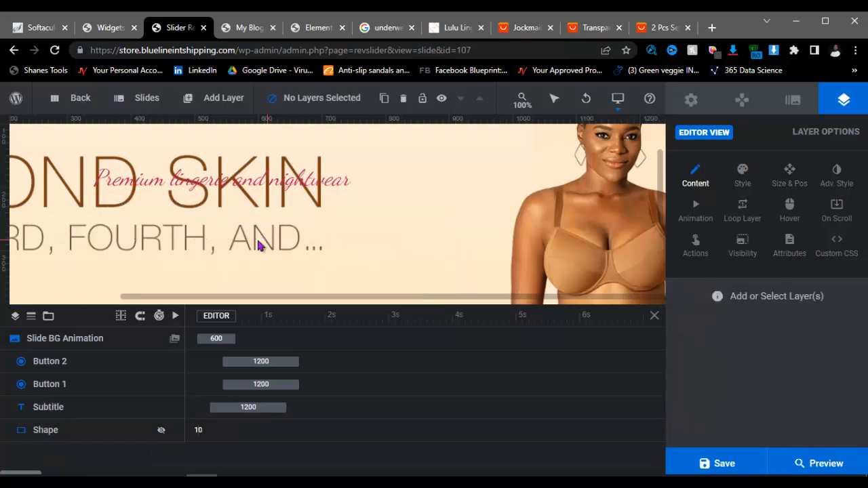
pyautogui.scroll(-1, 202, 180)
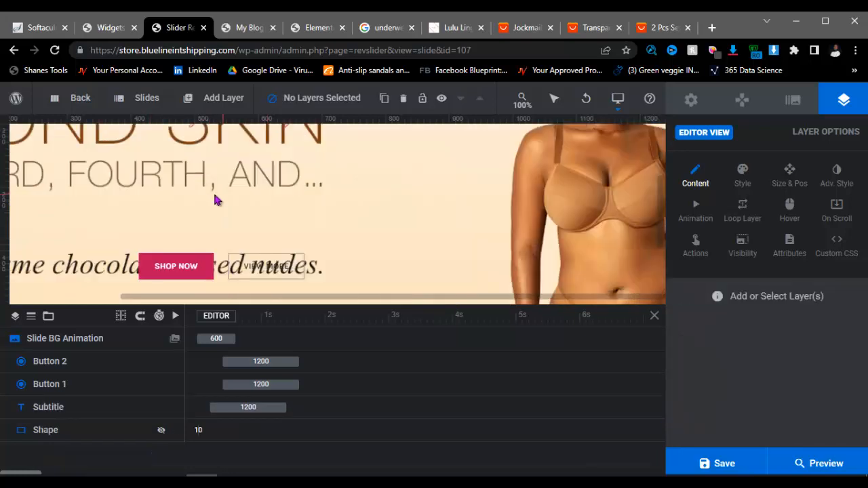
pyautogui.scroll(1, 218, 197)
pyautogui.click(222, 189)
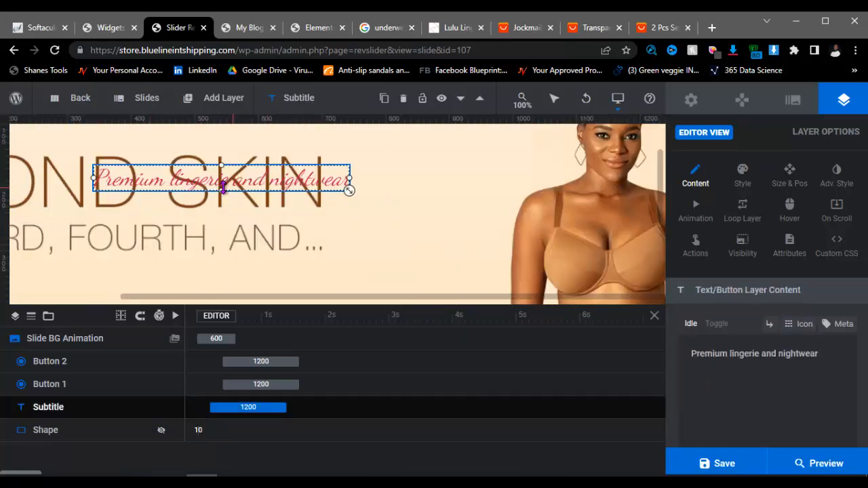
pyautogui.press('Delete')
# Step: Delete the SHOP NOW and VIEW MORE button layers from the first slide
pyautogui.scroll(-3, 226, 193)
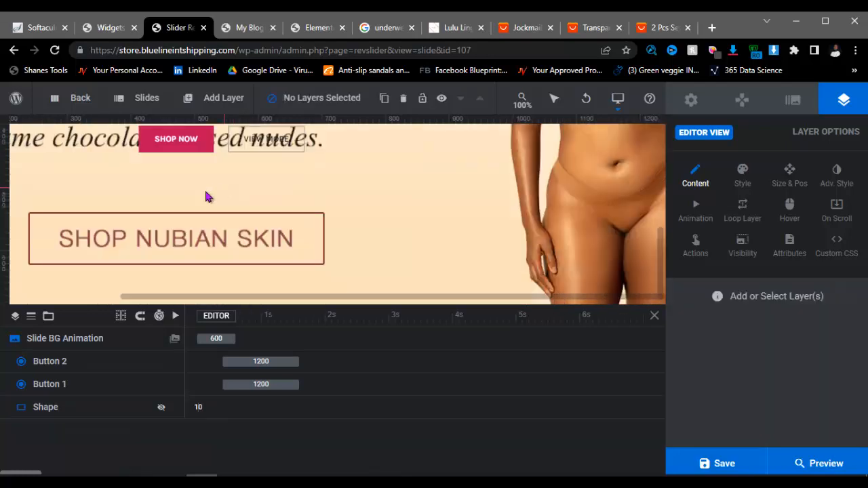
pyautogui.moveTo(193, 109)
pyautogui.scroll(1, 136, 193)
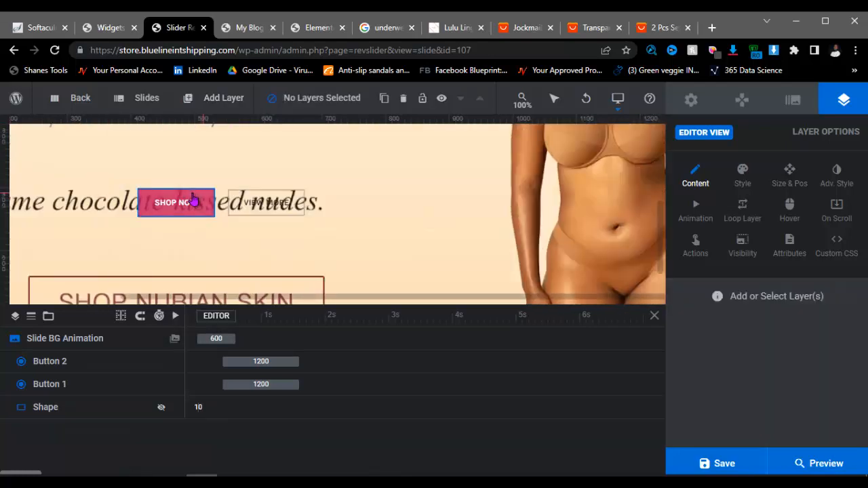
pyautogui.click(193, 198)
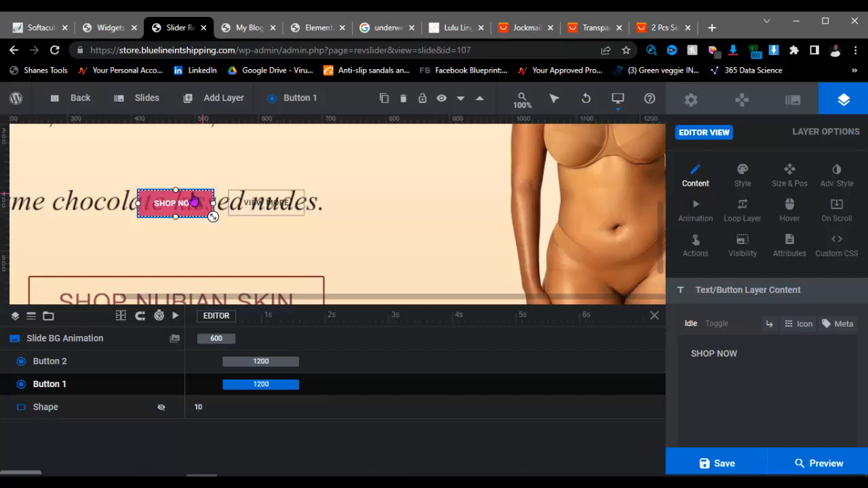
pyautogui.press('Delete')
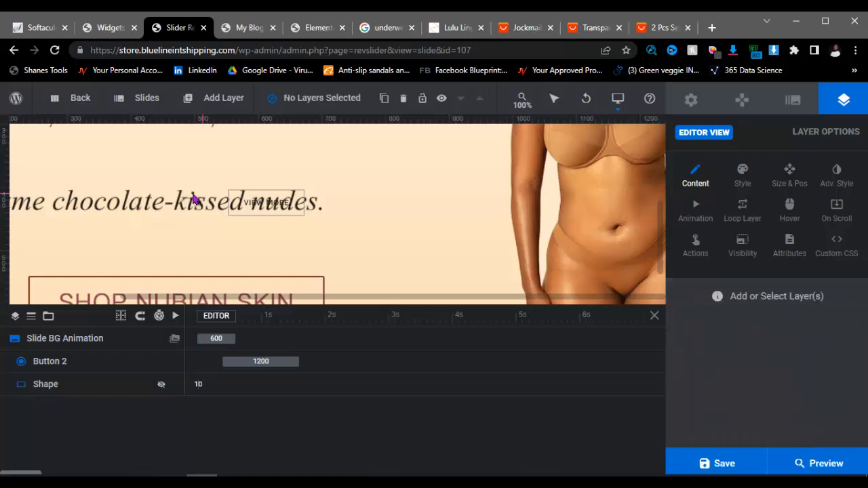
pyautogui.click(251, 200)
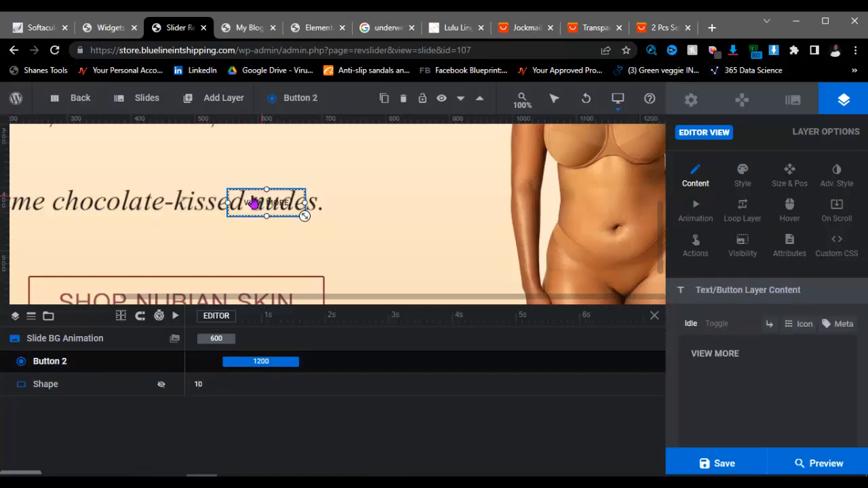
pyautogui.press('Delete')
# Step: Request deletion of slide #3 from the Slides list
pyautogui.scroll(-2, 210, 228)
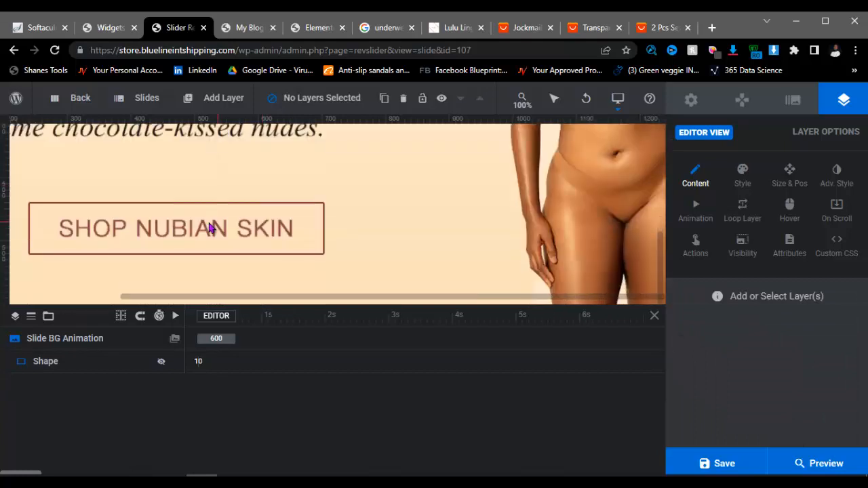
pyautogui.scroll(5, 230, 214)
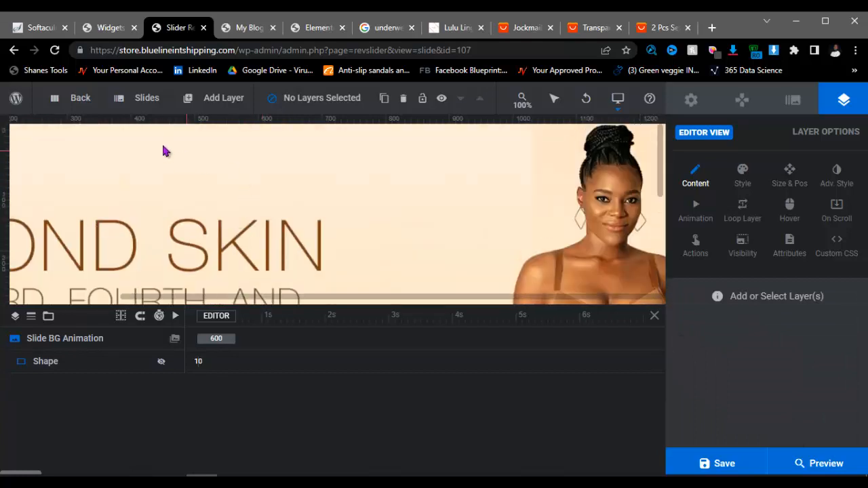
pyautogui.moveTo(133, 103)
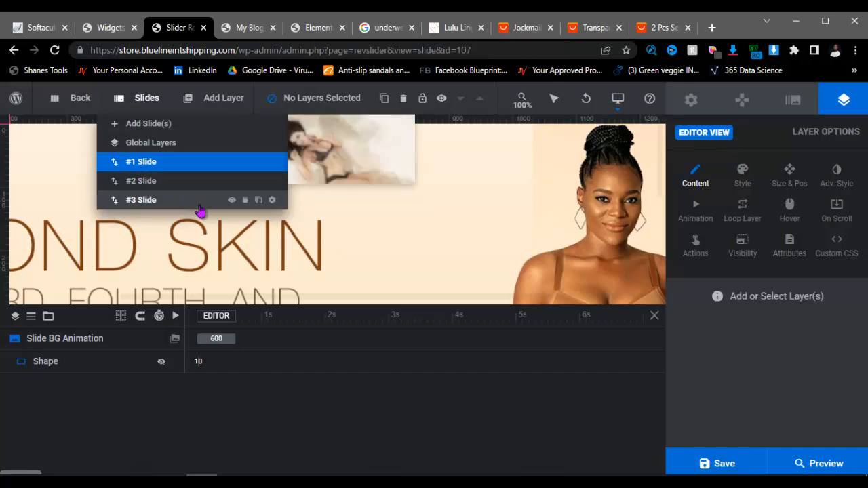
pyautogui.click(245, 200)
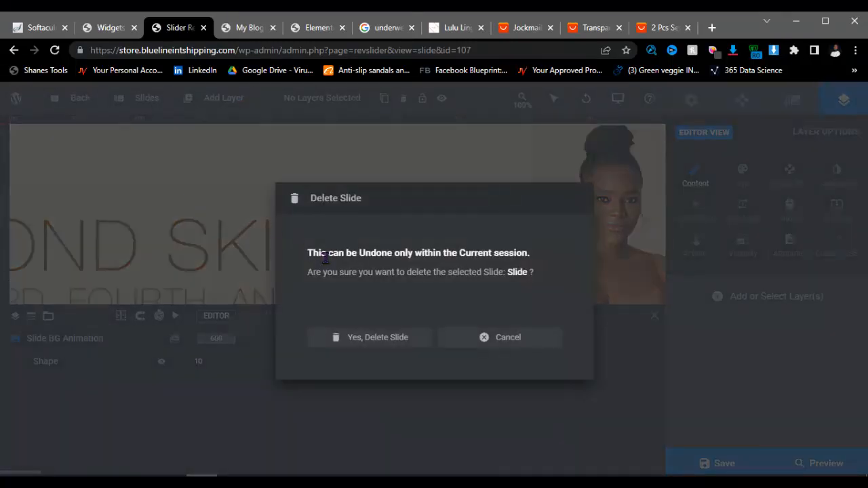
# Step: Confirm deleting the third slide and switch to editing the second slide
pyautogui.click(368, 338)
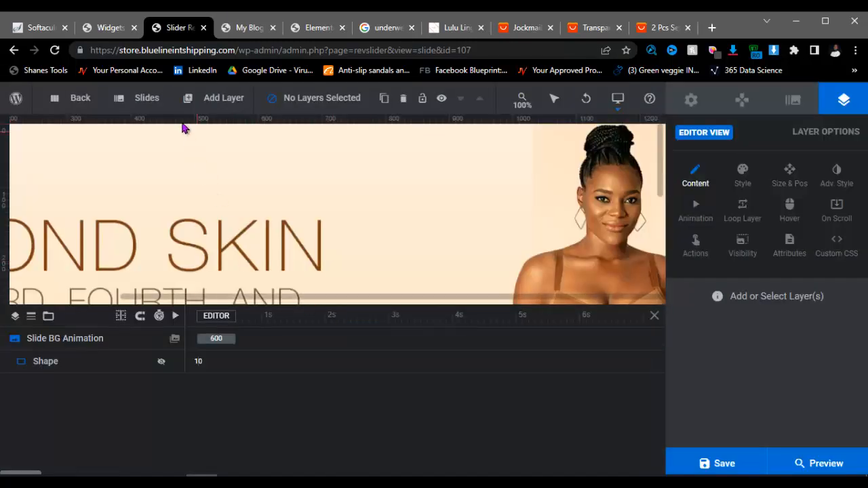
pyautogui.moveTo(151, 183)
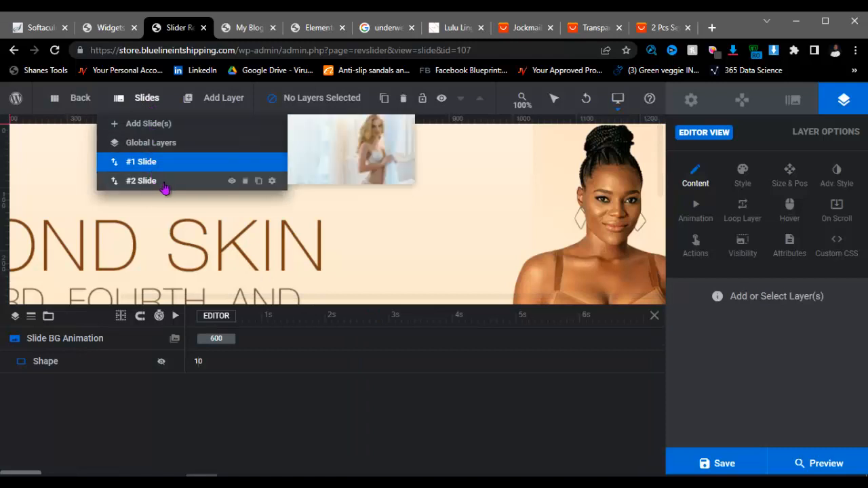
pyautogui.click(146, 181)
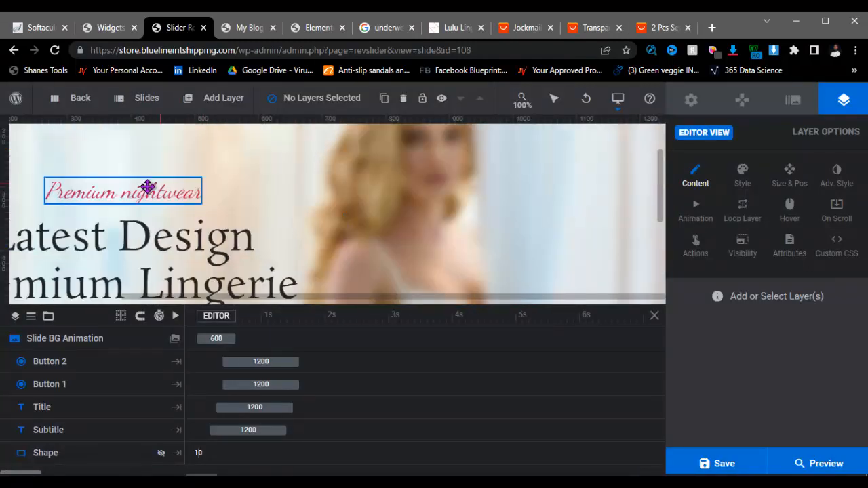
# Step: Delete the second slide's Premium nightwear subtitle, title, SHOP NOW and VIEW MORE layers
pyautogui.click(141, 194)
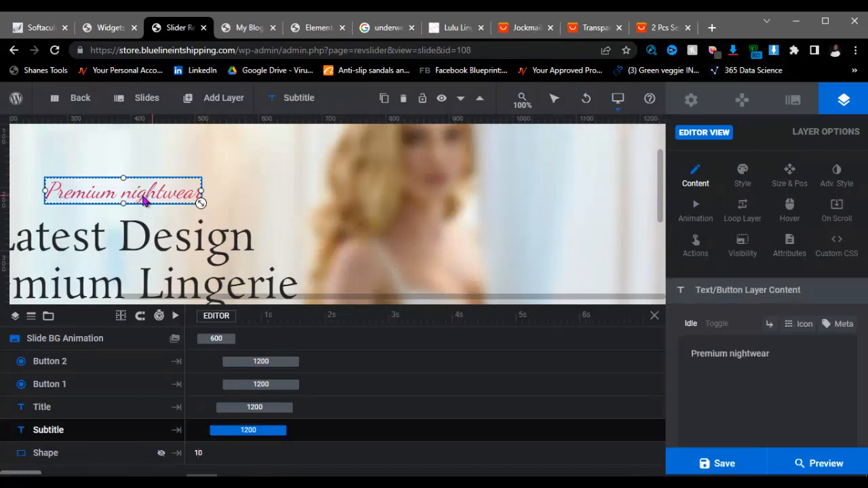
pyautogui.press('Delete')
pyautogui.scroll(-1, 141, 216)
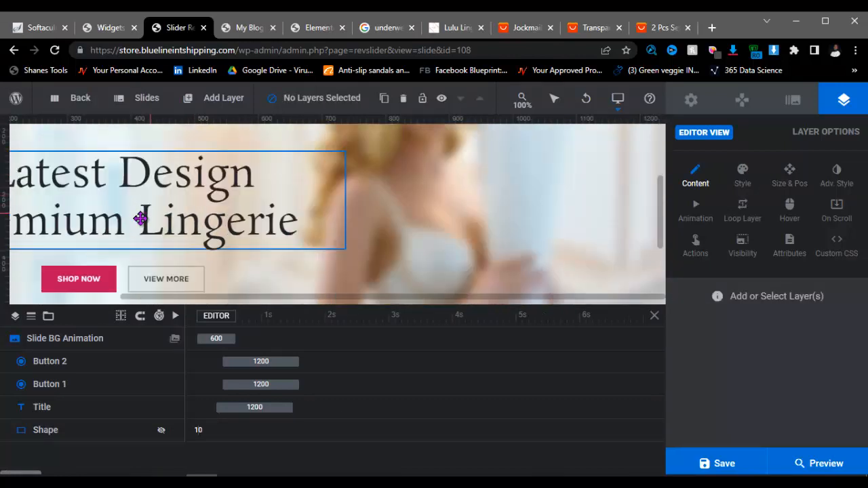
pyautogui.click(120, 196)
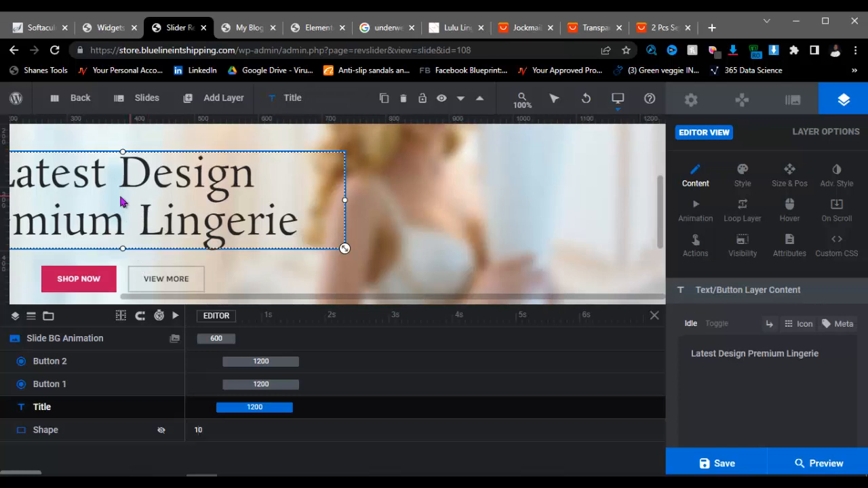
pyautogui.press('Delete')
pyautogui.click(78, 278)
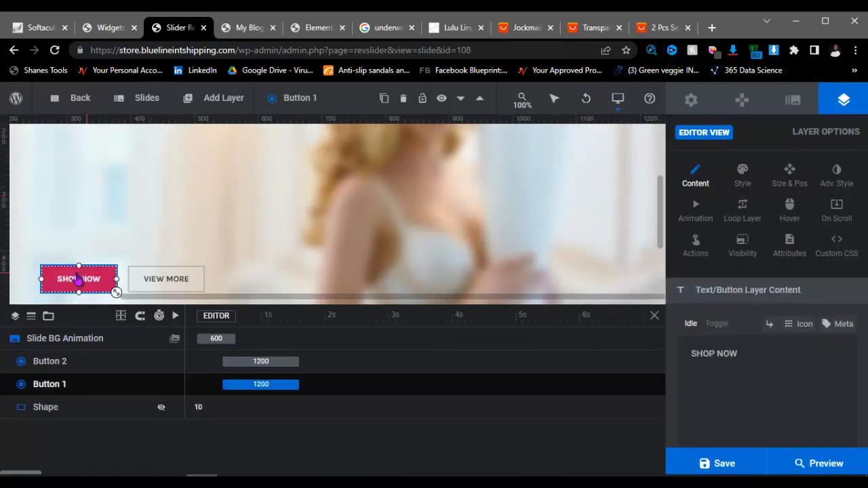
pyautogui.press('Delete')
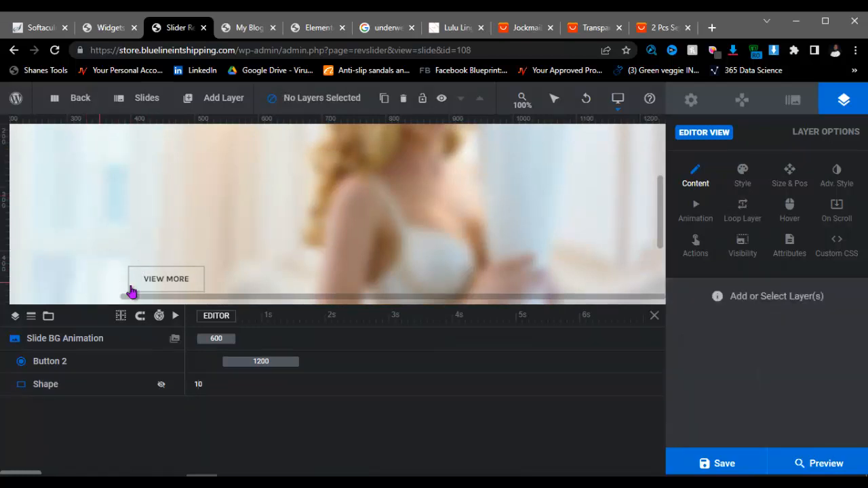
pyautogui.click(152, 279)
pyautogui.press('Delete')
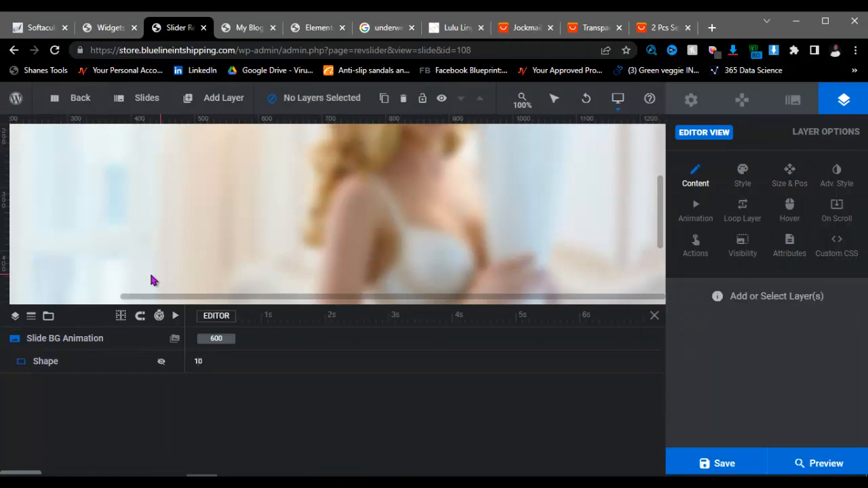
pyautogui.scroll(5, 244, 237)
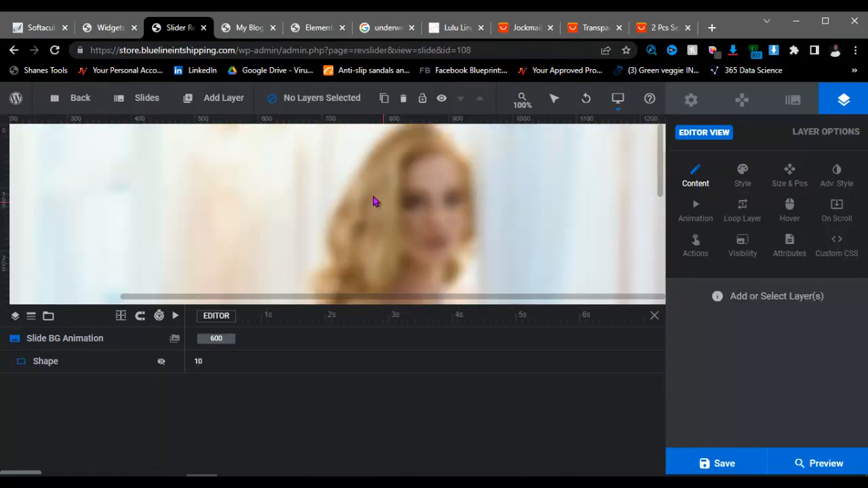
# Step: Set the lu-b1 brown shapewear banner from the Media Library as the slide background and save
pyautogui.click(792, 101)
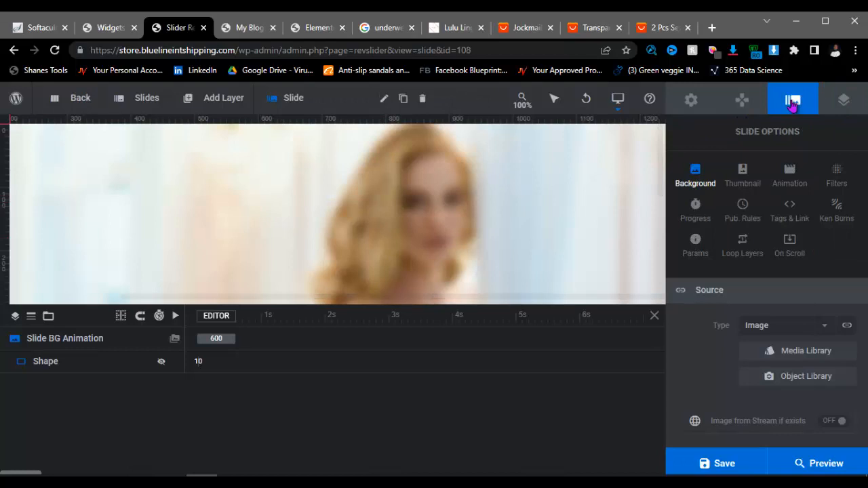
pyautogui.click(794, 352)
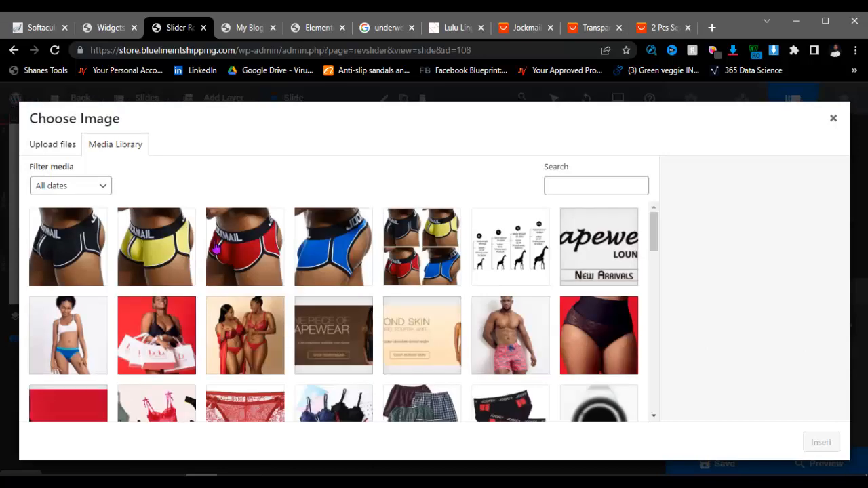
pyautogui.click(372, 337)
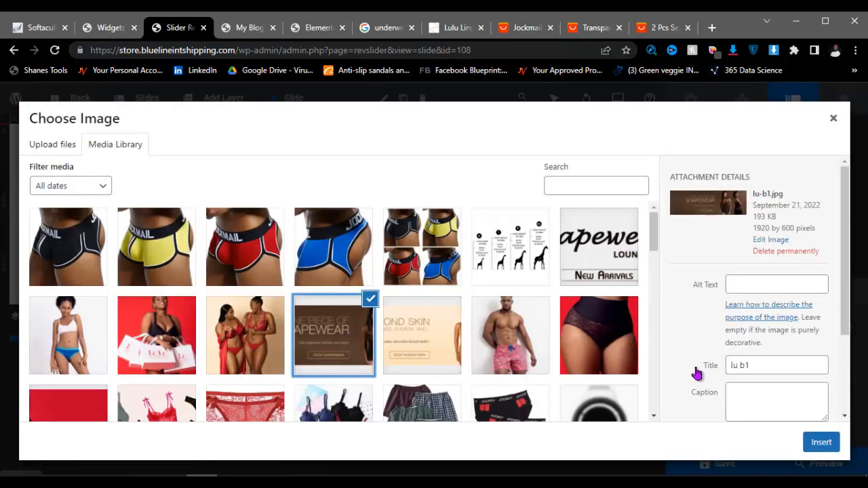
pyautogui.click(821, 442)
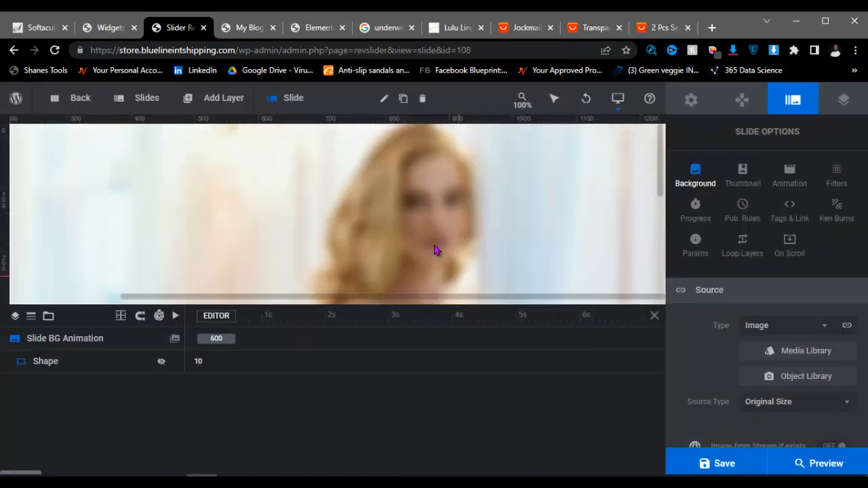
pyautogui.scroll(-5, 298, 215)
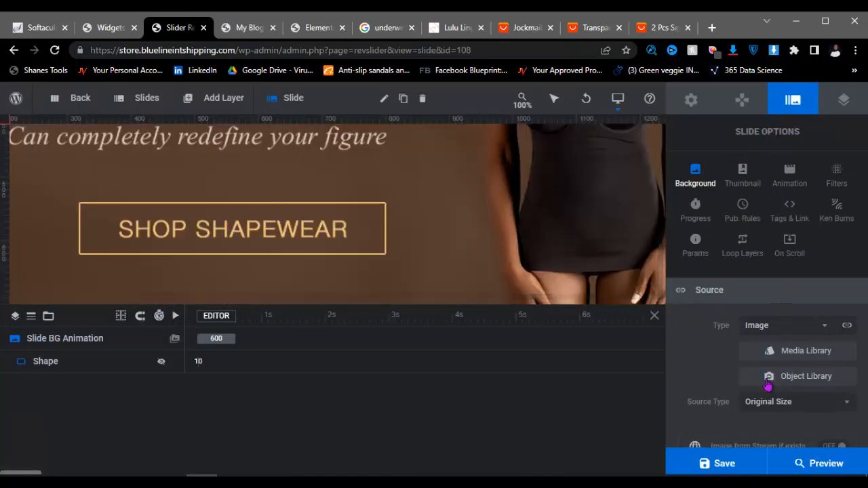
pyautogui.click(724, 465)
# Step: From the Widgets tab, go to Settings > General in the admin sidebar
pyautogui.click(105, 27)
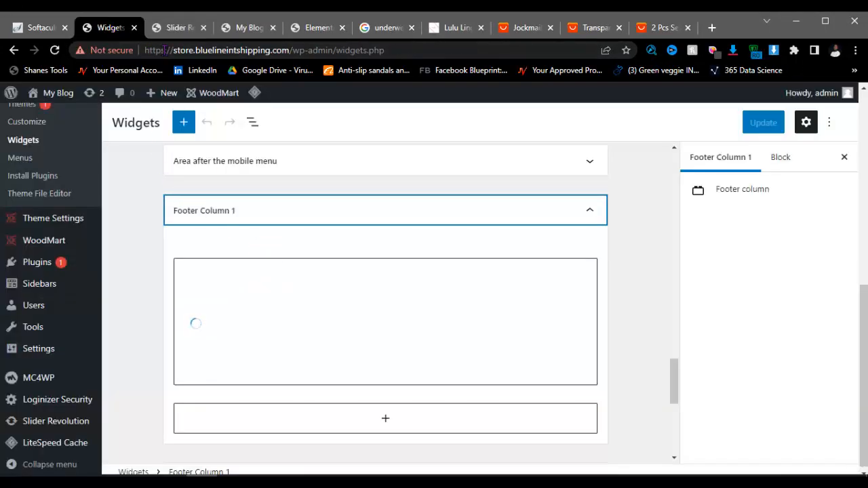
pyautogui.click(178, 27)
pyautogui.moveTo(224, 102)
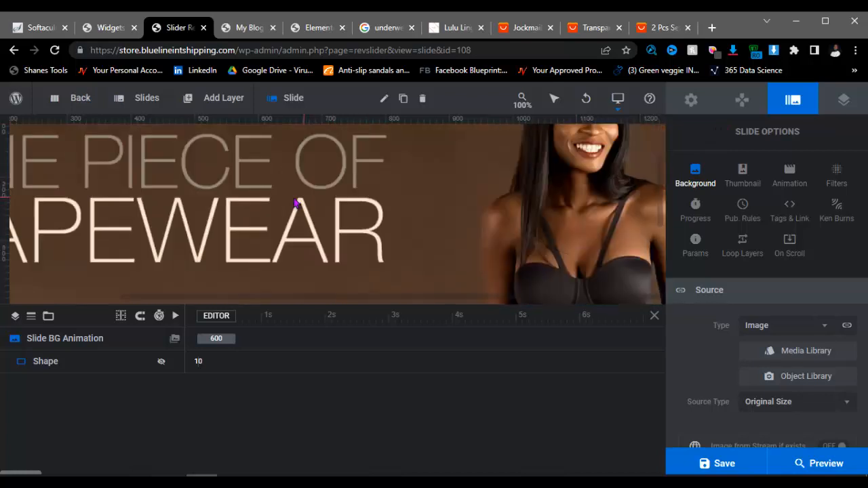
pyautogui.click(110, 28)
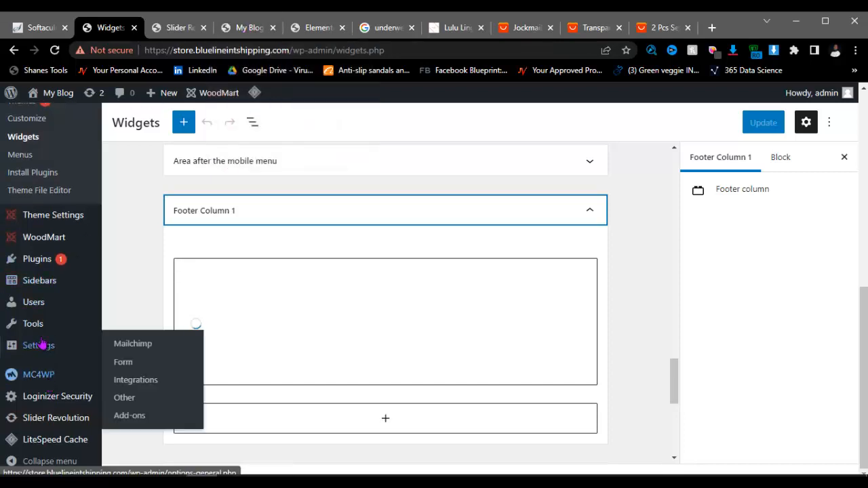
pyautogui.moveTo(42, 346)
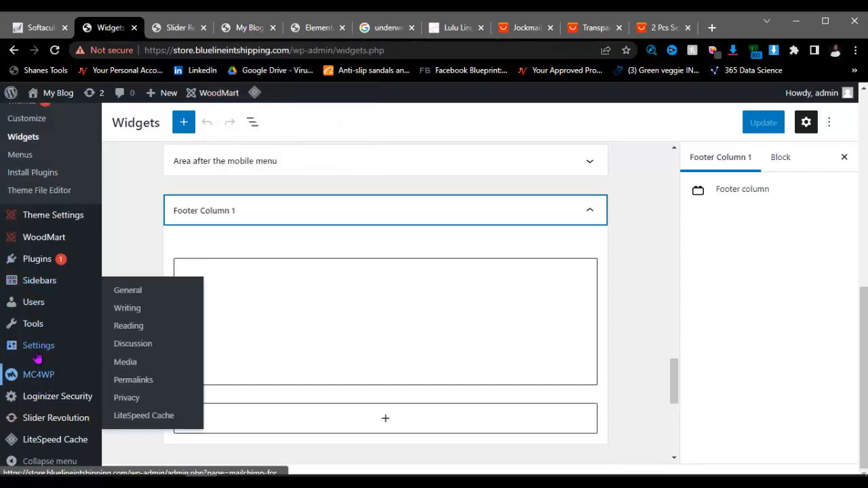
pyautogui.click(131, 298)
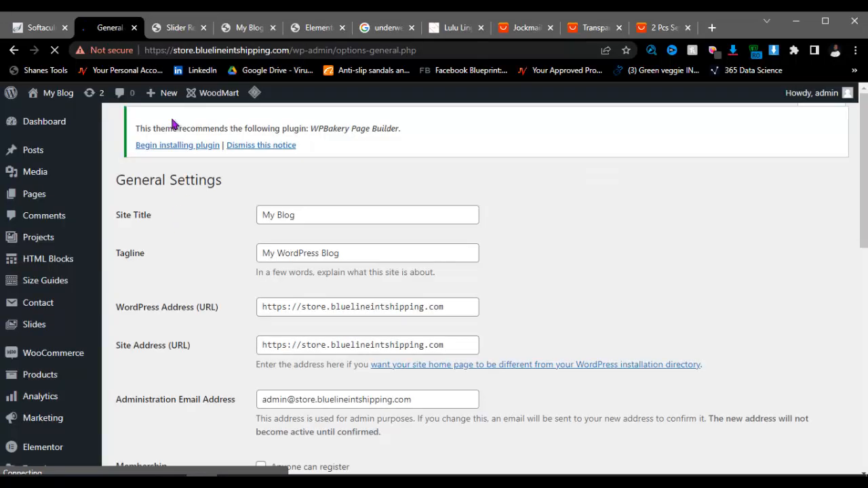
# Step: Change the Site Title to 'Og Store' and the tagline to 'Best sore for Online shopping'
pyautogui.click(326, 216)
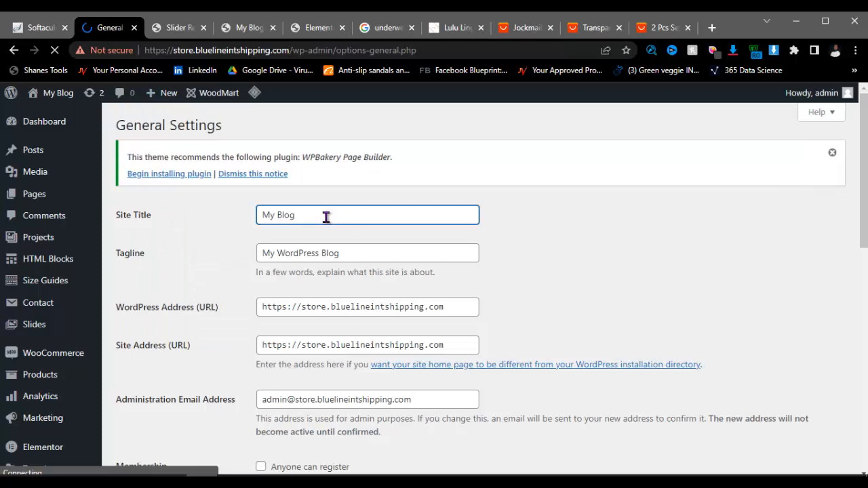
pyautogui.hotkey('ctrl', 'a')
pyautogui.press('BackSpace')
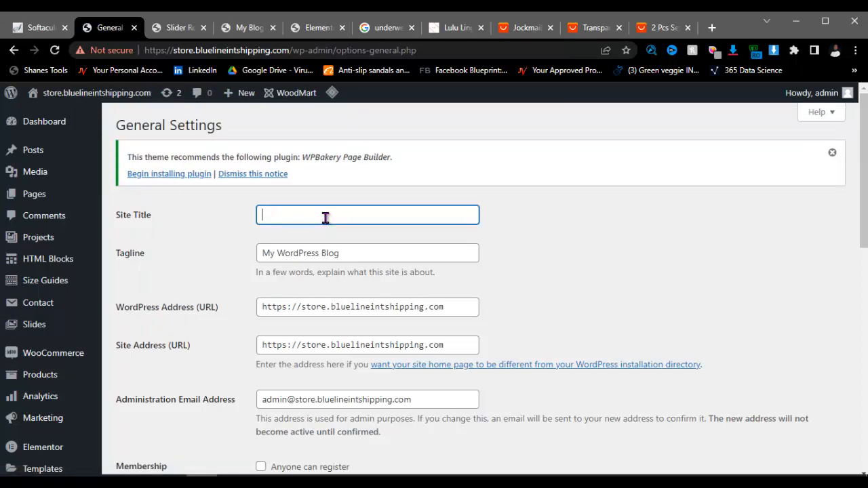
pyautogui.write('Og')
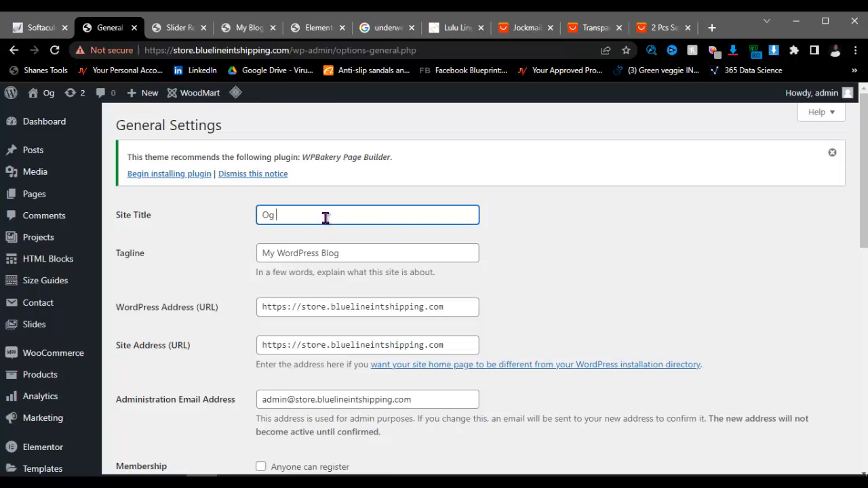
pyautogui.write(' Store')
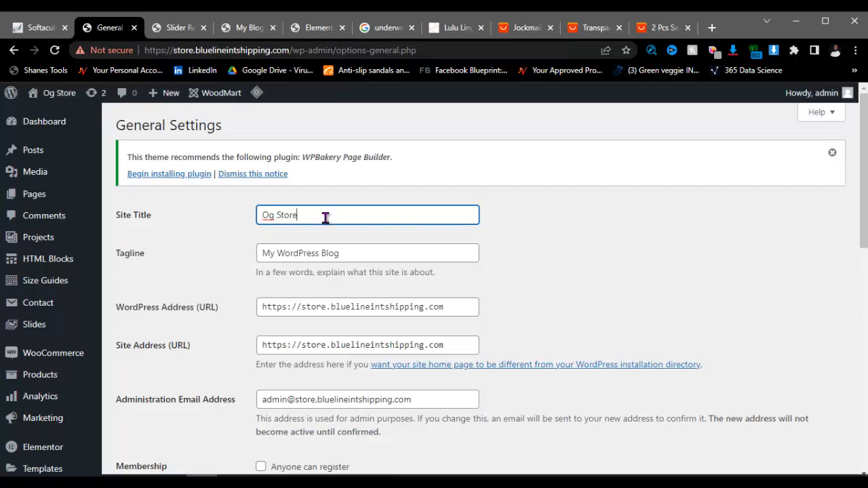
pyautogui.click(381, 251)
pyautogui.hotkey('ctrl', 'a')
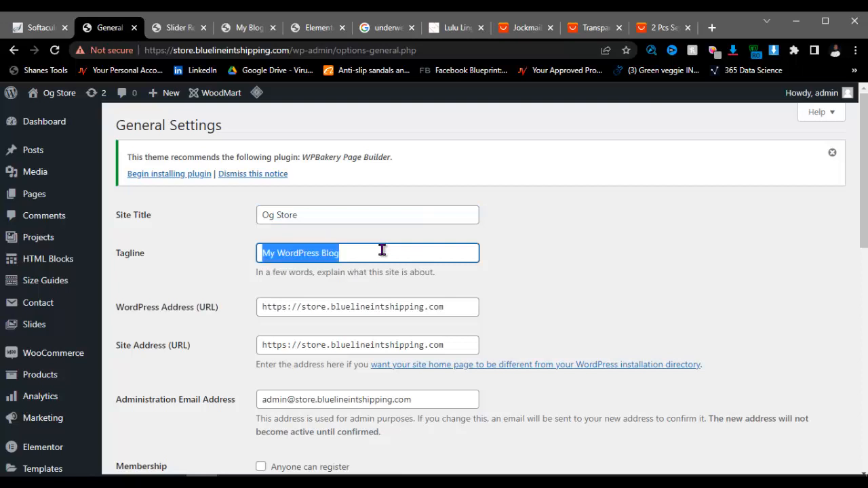
pyautogui.press('BackSpace')
pyautogui.write('Best Online')
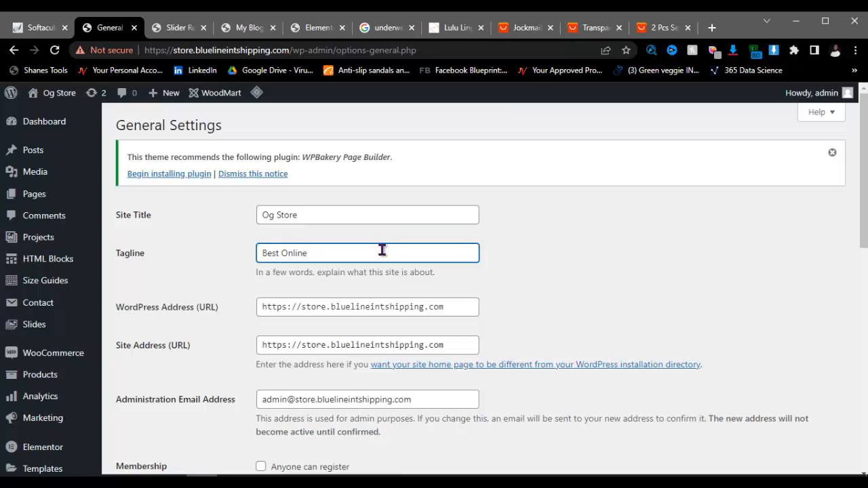
pyautogui.write('ore for')
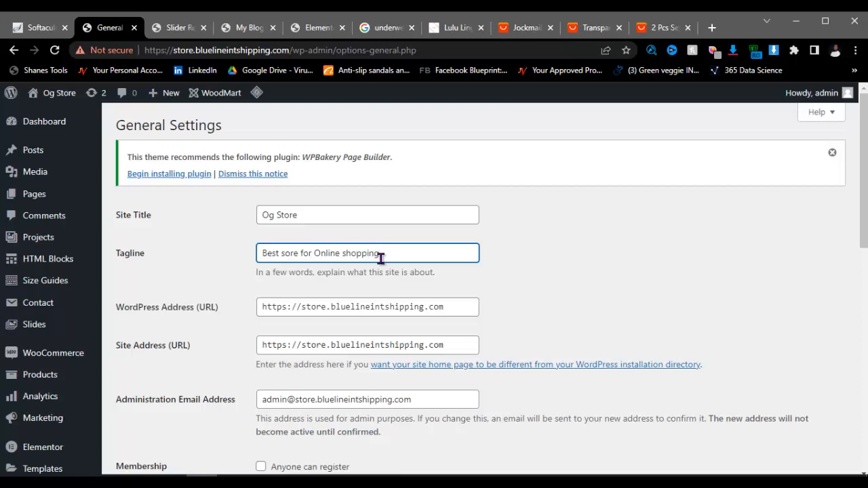
# Step: Save the general settings and return to the Slider Revolution editor
pyautogui.scroll(-5, 183, 402)
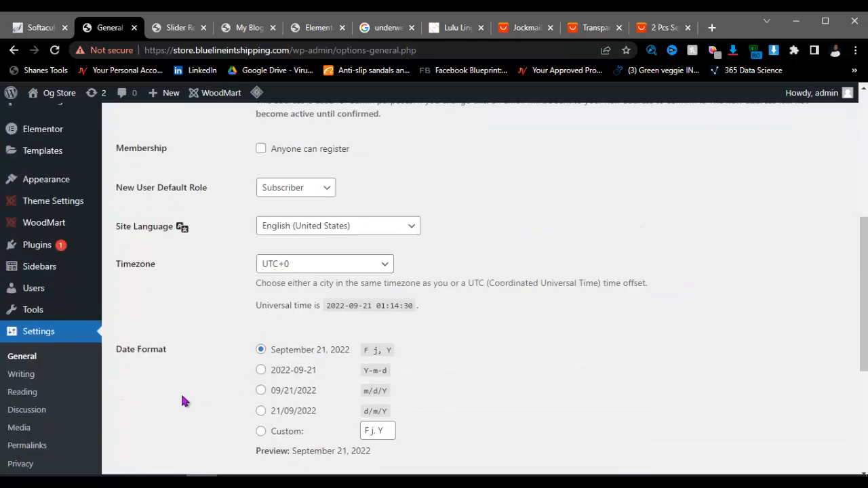
pyautogui.scroll(-4, 182, 400)
pyautogui.click(143, 418)
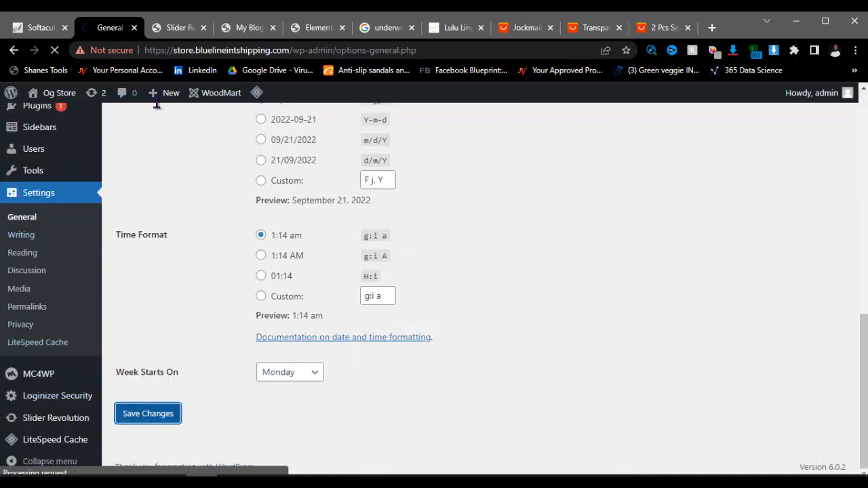
pyautogui.click(181, 28)
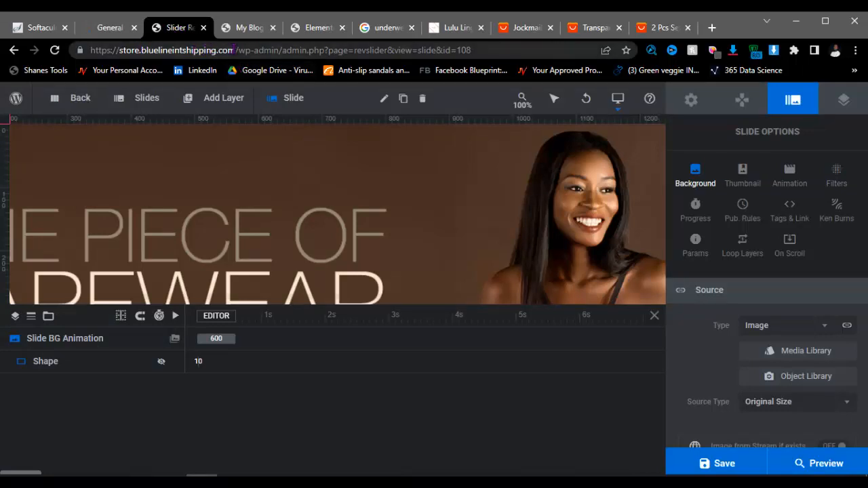
pyautogui.click(108, 28)
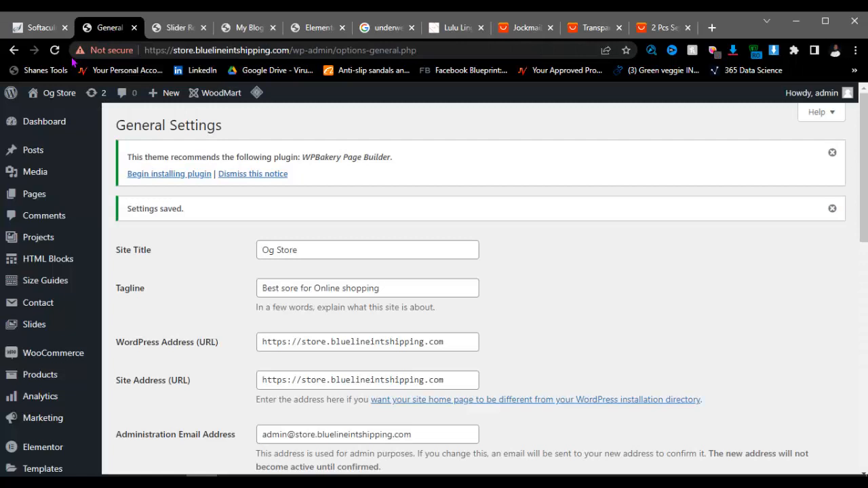
pyautogui.rightClick(49, 92)
pyautogui.click(67, 103)
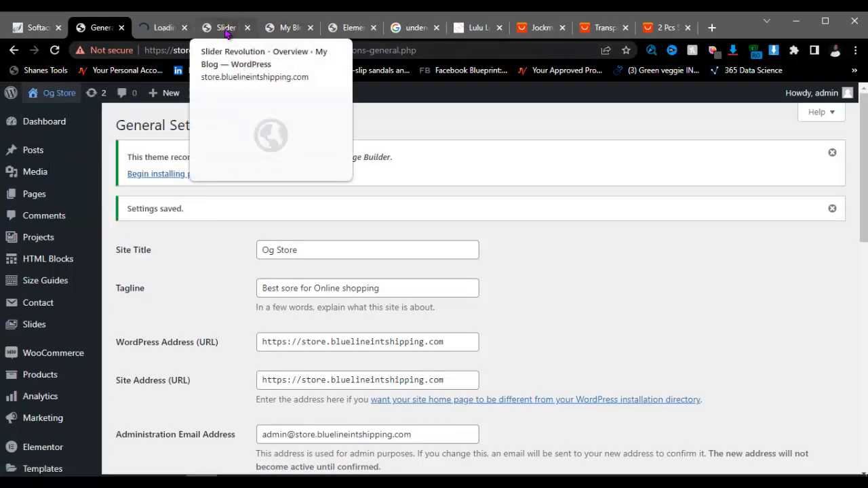
pyautogui.click(226, 27)
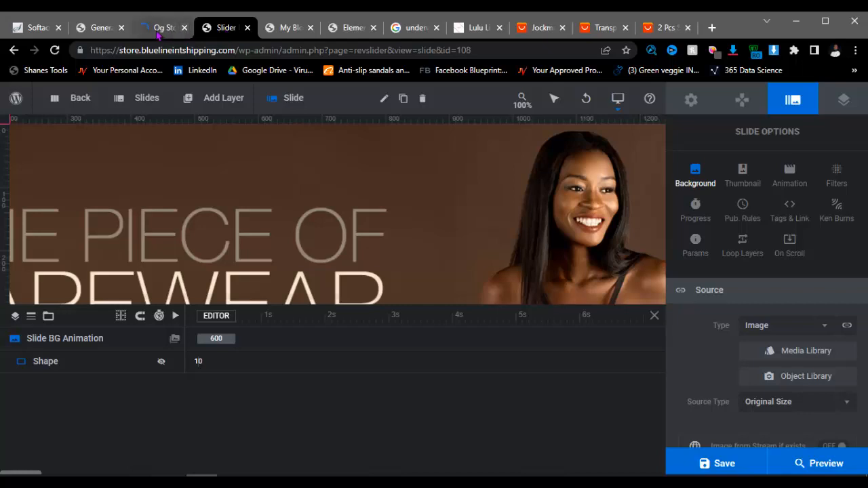
pyautogui.click(158, 31)
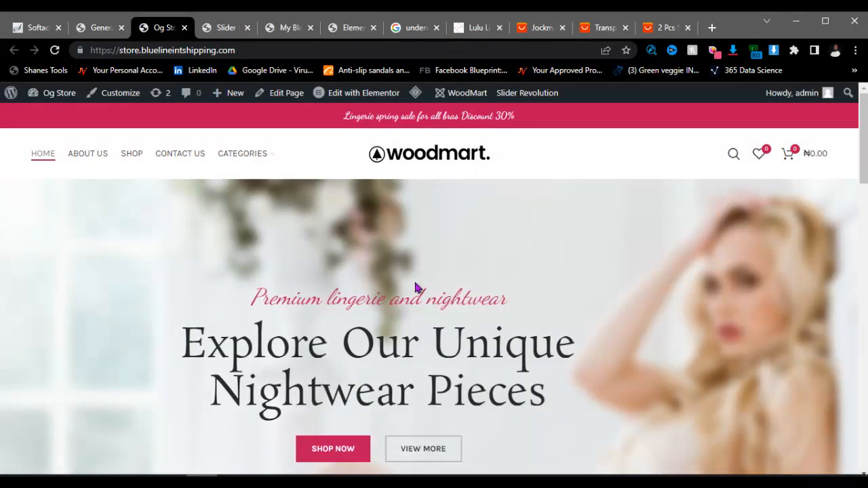
pyautogui.click(55, 50)
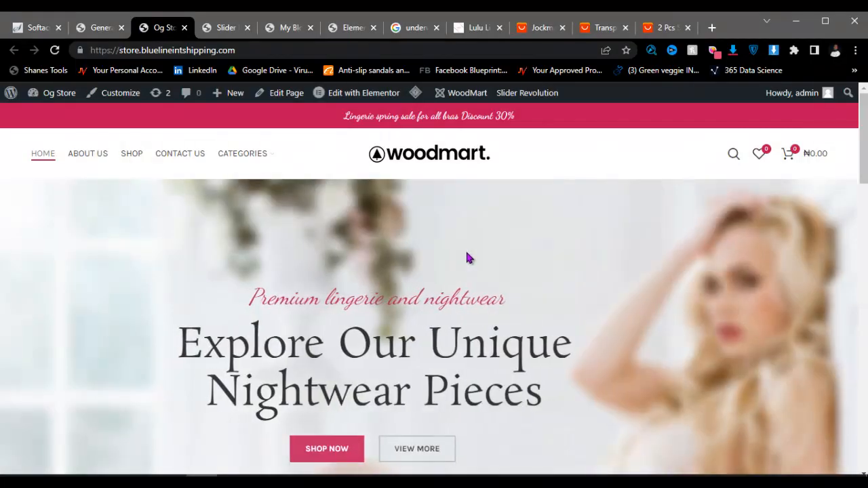
pyautogui.scroll(-4, 457, 264)
pyautogui.scroll(-10, 453, 269)
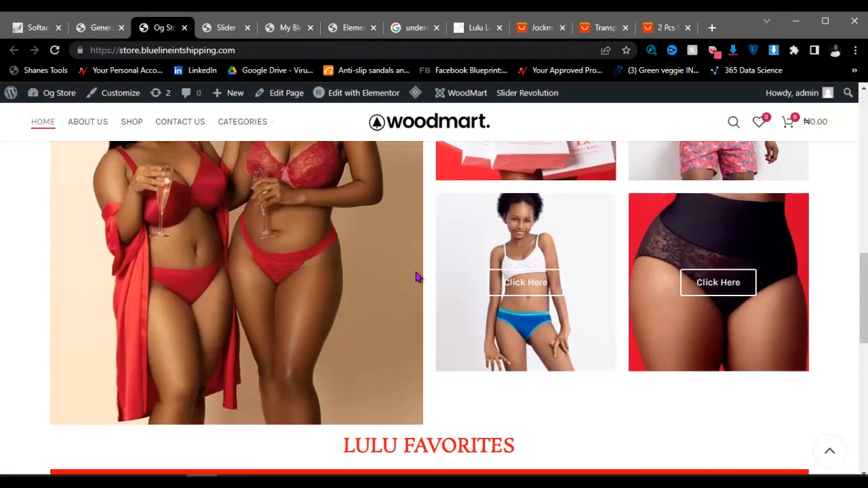
pyautogui.scroll(10, 416, 272)
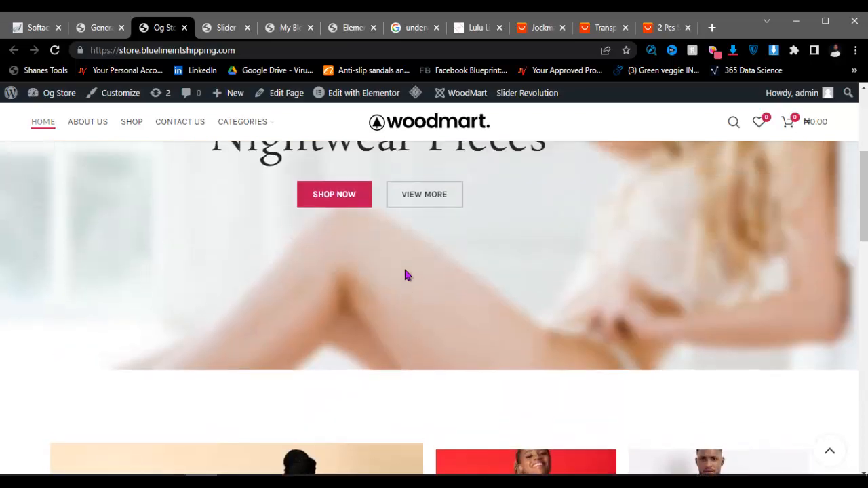
pyautogui.scroll(-10, 263, 244)
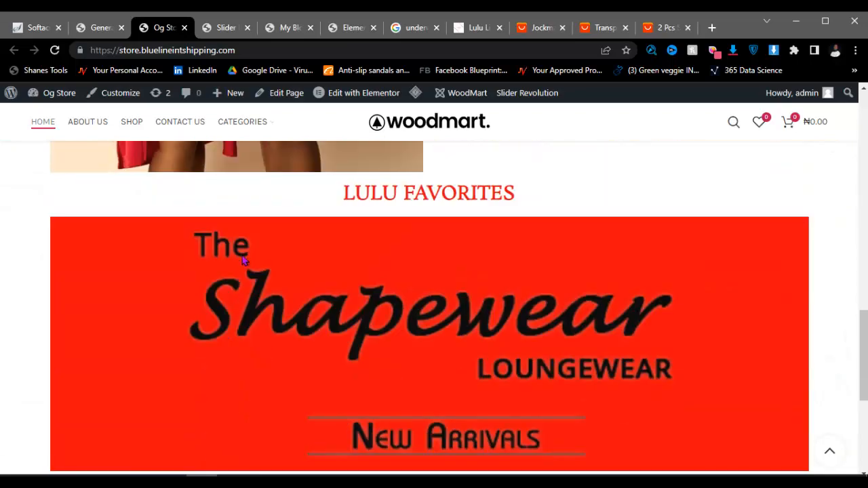
# Step: From General Settings, open Appearance > Widgets in a new browser tab
pyautogui.click(102, 27)
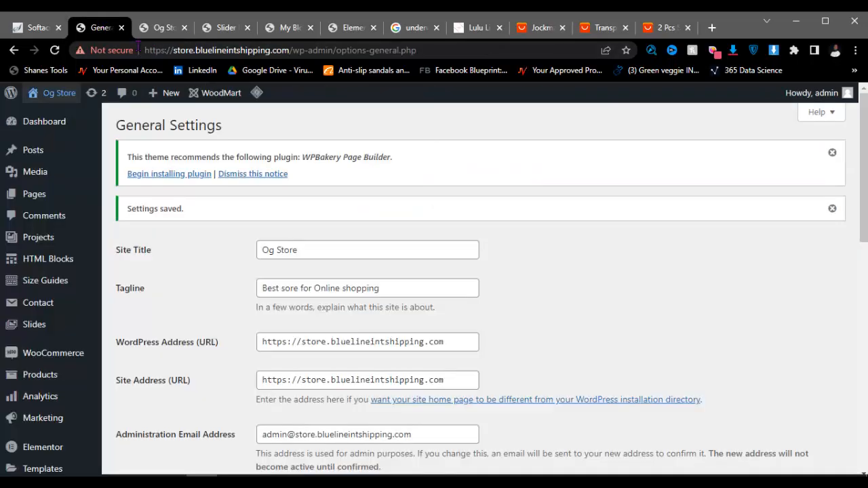
pyautogui.scroll(-8, 235, 233)
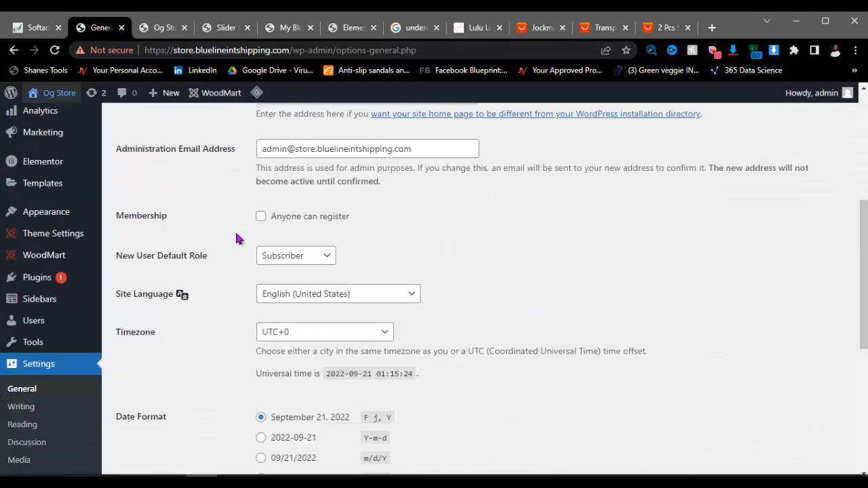
pyautogui.scroll(3, 228, 237)
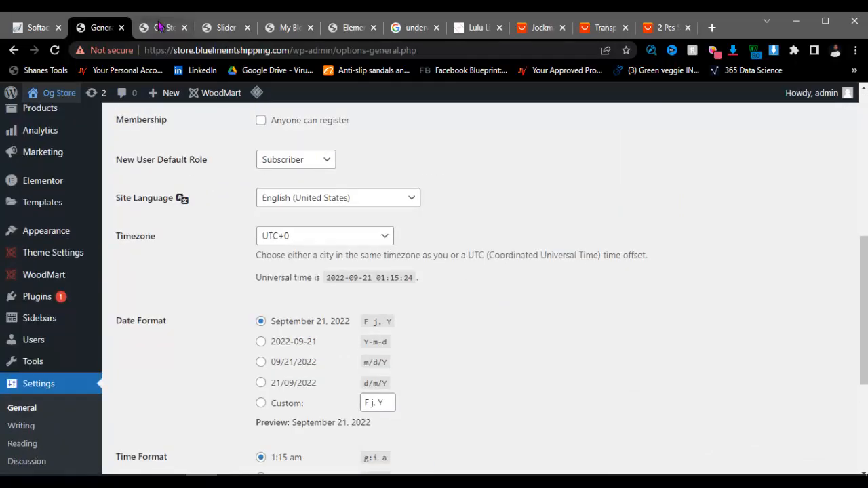
pyautogui.scroll(-3, 46, 234)
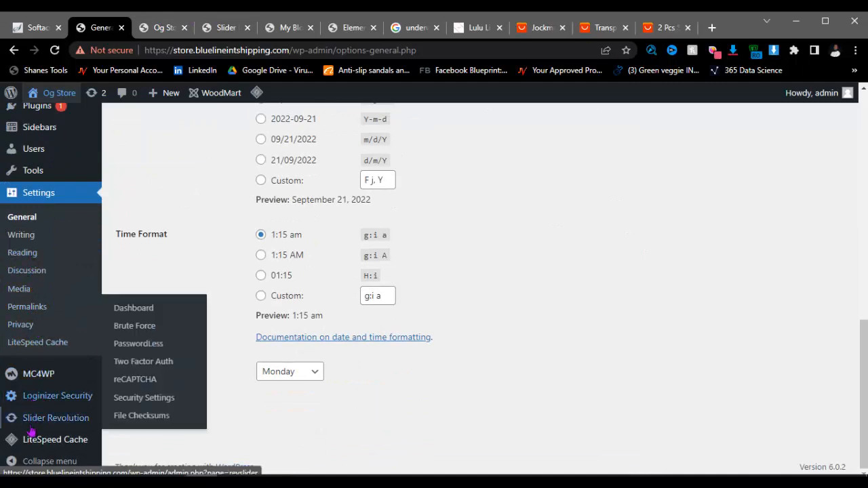
pyautogui.moveTo(33, 179)
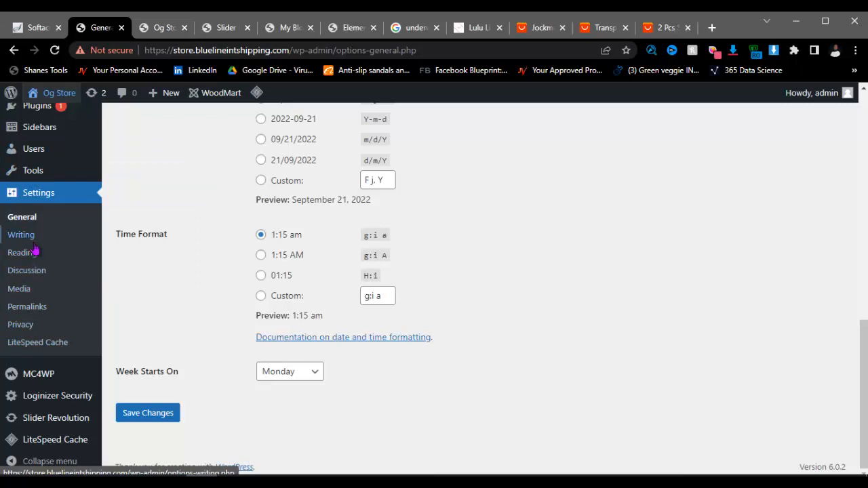
pyautogui.scroll(2, 34, 251)
pyautogui.moveTo(71, 171)
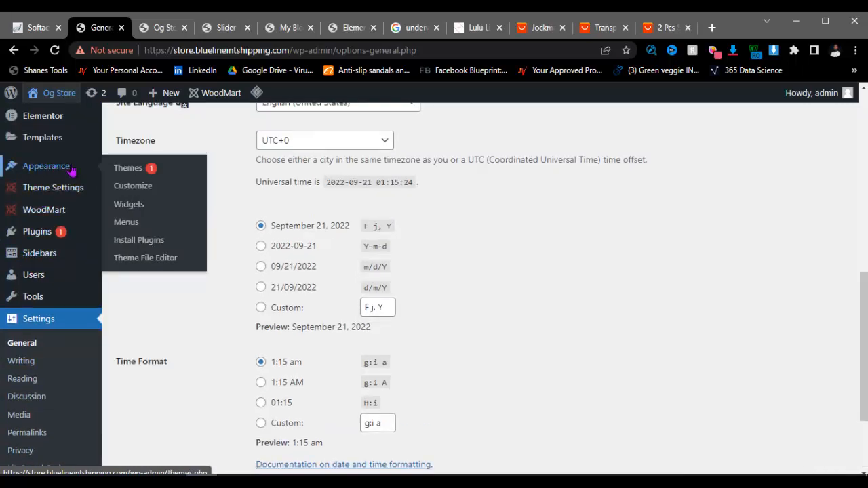
pyautogui.rightClick(134, 214)
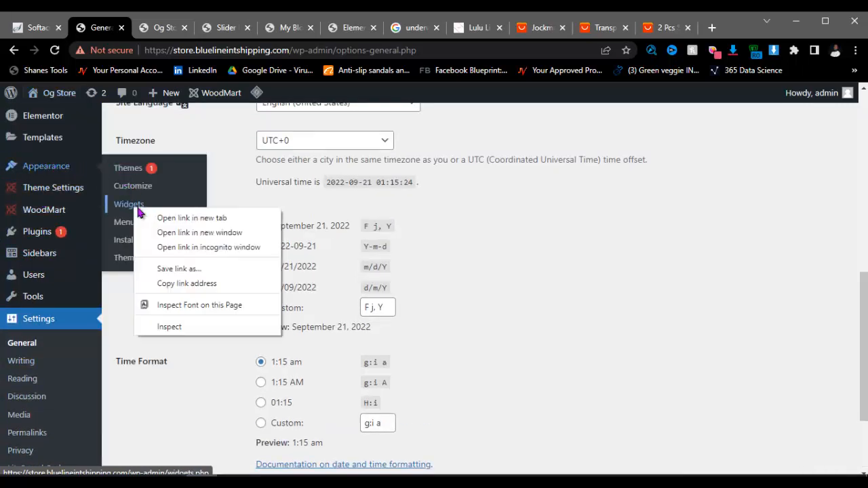
pyautogui.click(166, 219)
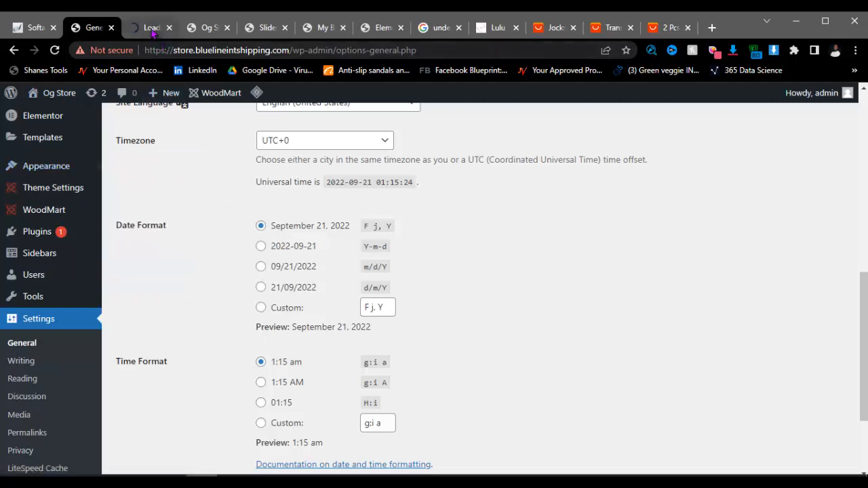
# Step: Check the Widgets page and the Og Store homepage, then return to General Settings
pyautogui.click(152, 30)
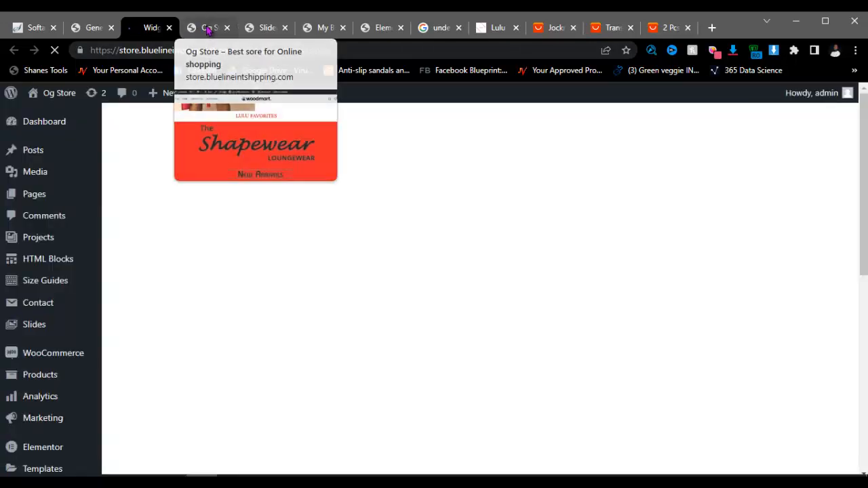
pyautogui.click(207, 29)
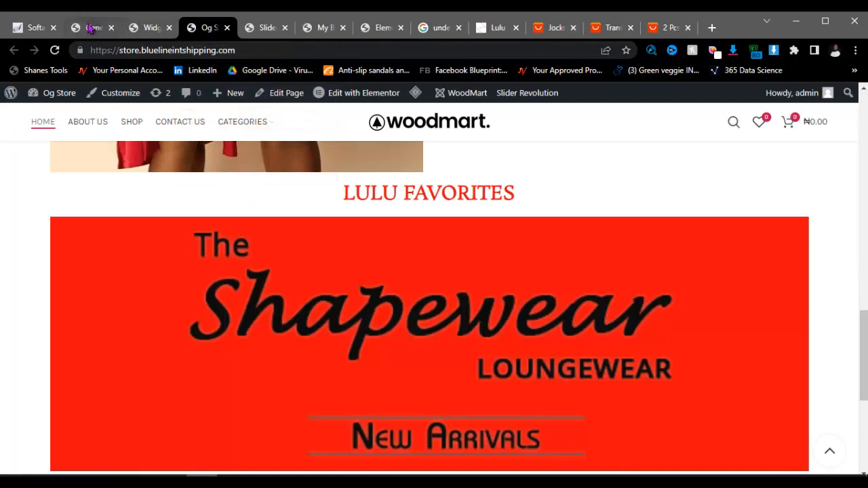
pyautogui.click(148, 29)
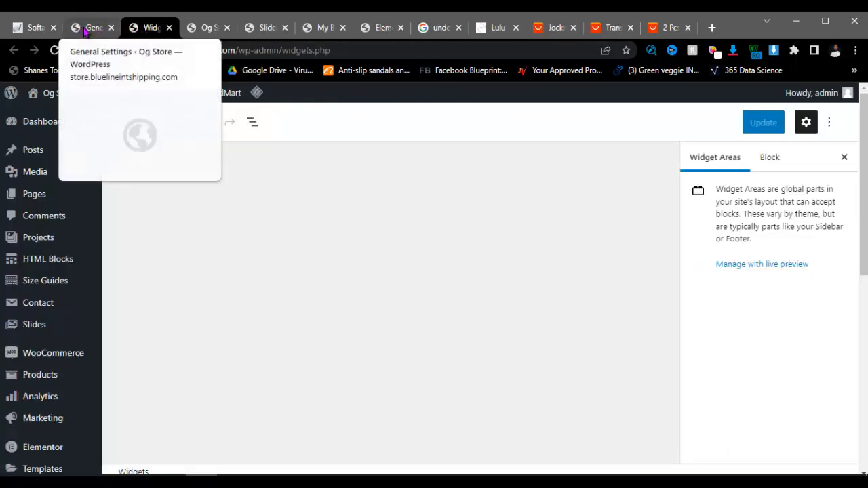
pyautogui.click(89, 28)
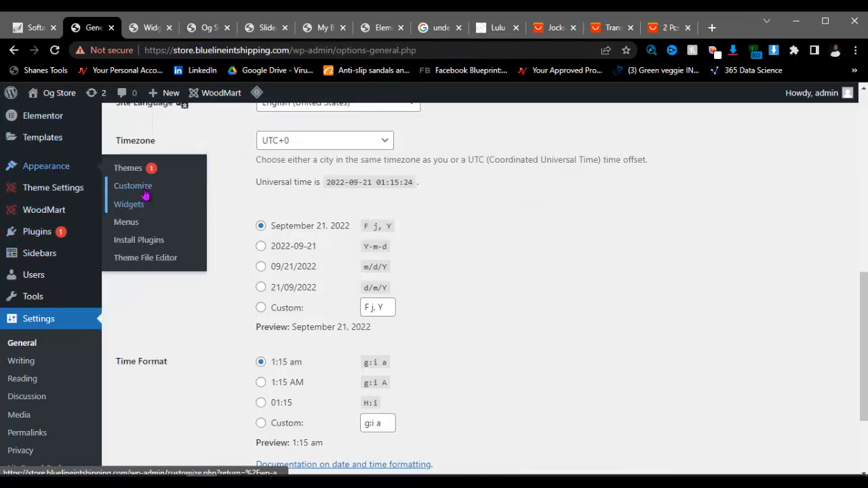
# Step: Open Appearance > Customize in a new tab and return to the Widgets page
pyautogui.rightClick(144, 187)
pyautogui.click(175, 198)
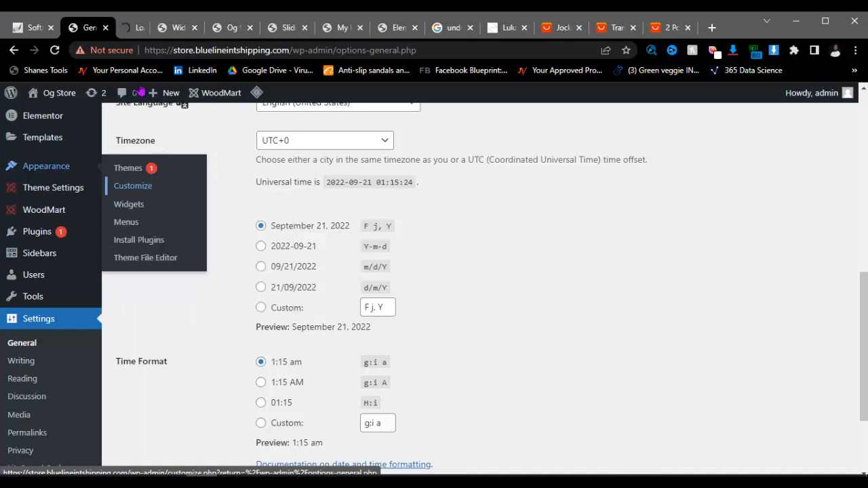
pyautogui.click(189, 28)
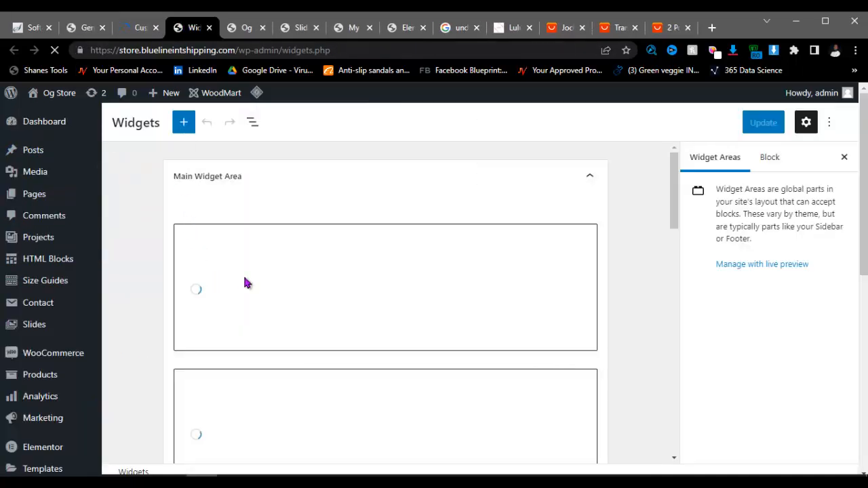
# Step: Expand the Footer Column 1 widget area, then move to the Customizer tab
pyautogui.scroll(2, 253, 265)
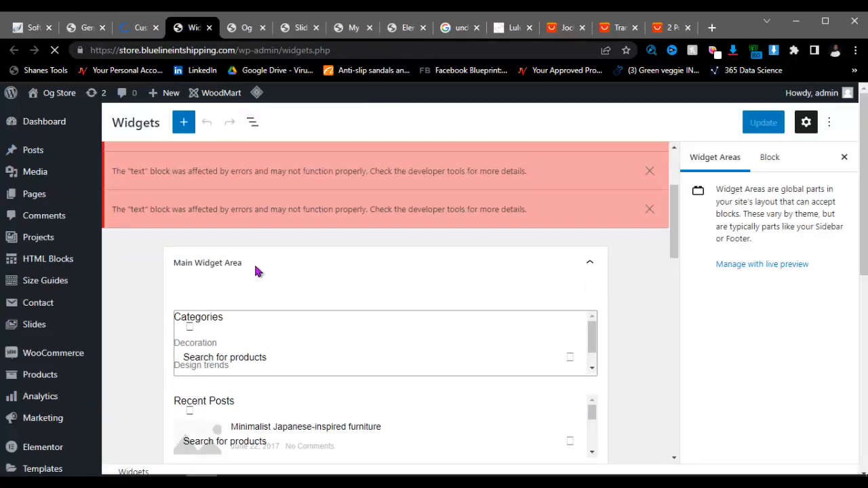
pyautogui.scroll(-5, 254, 265)
pyautogui.scroll(-4, 255, 270)
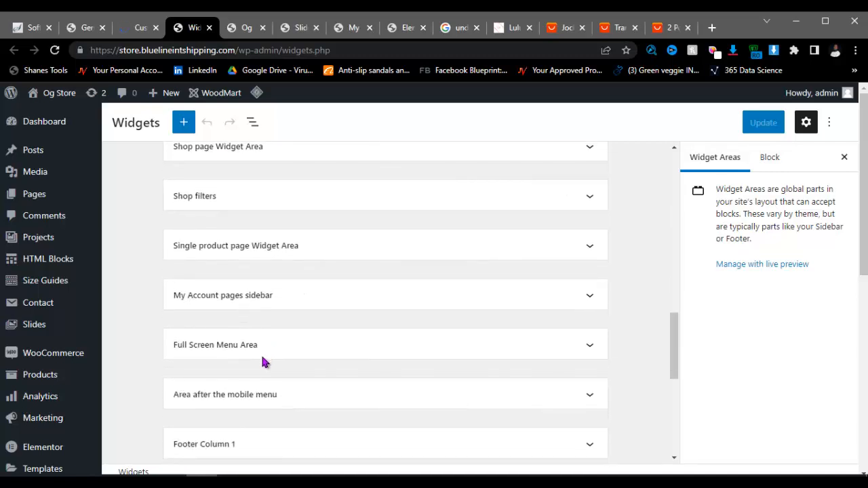
pyautogui.scroll(-5, 263, 359)
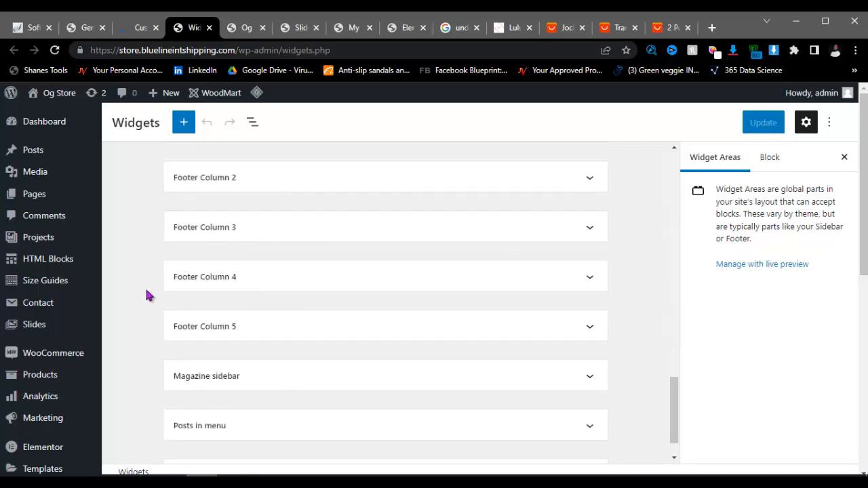
pyautogui.scroll(1, 257, 204)
pyautogui.click(269, 194)
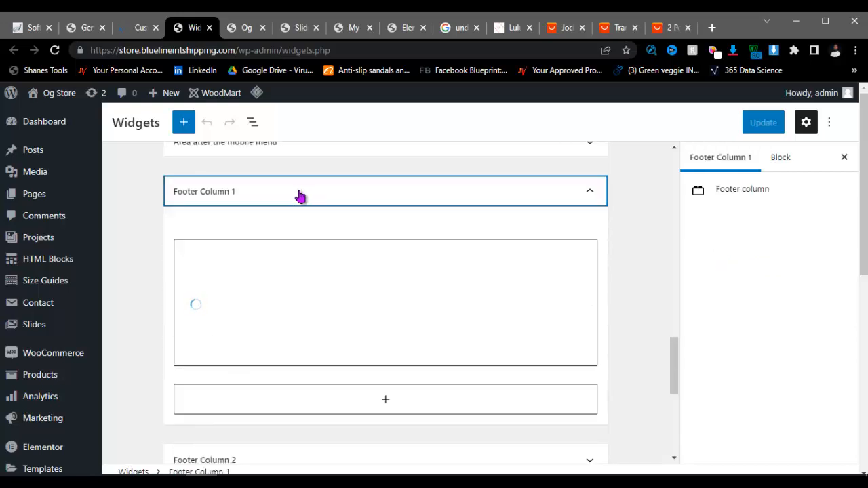
pyautogui.scroll(10, 301, 196)
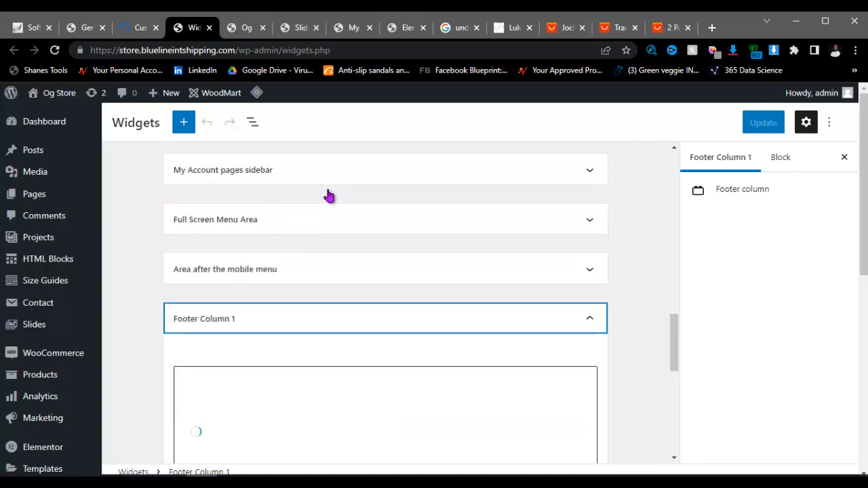
pyautogui.scroll(5, 329, 195)
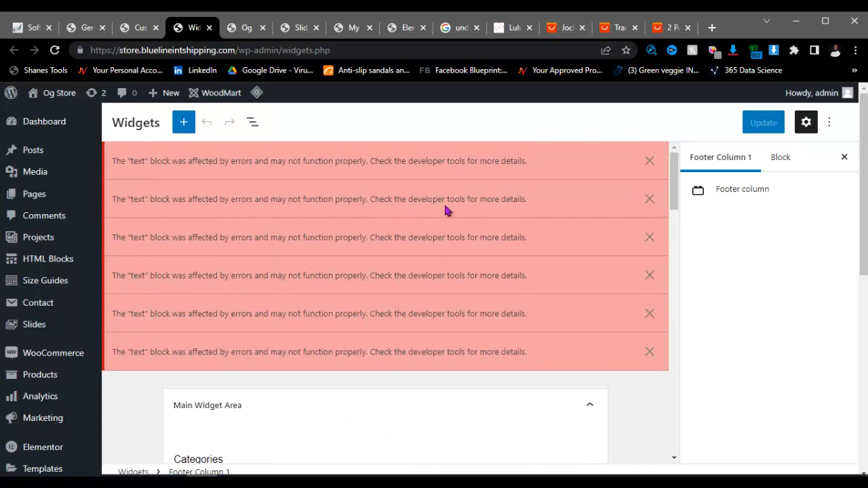
pyautogui.click(141, 28)
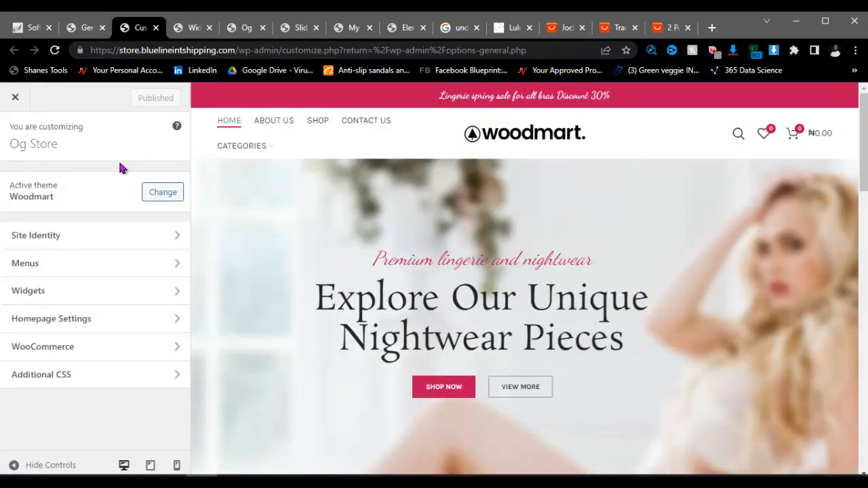
# Step: In Site Identity, set the cropped male-underwear image as the site icon and publish
pyautogui.click(85, 243)
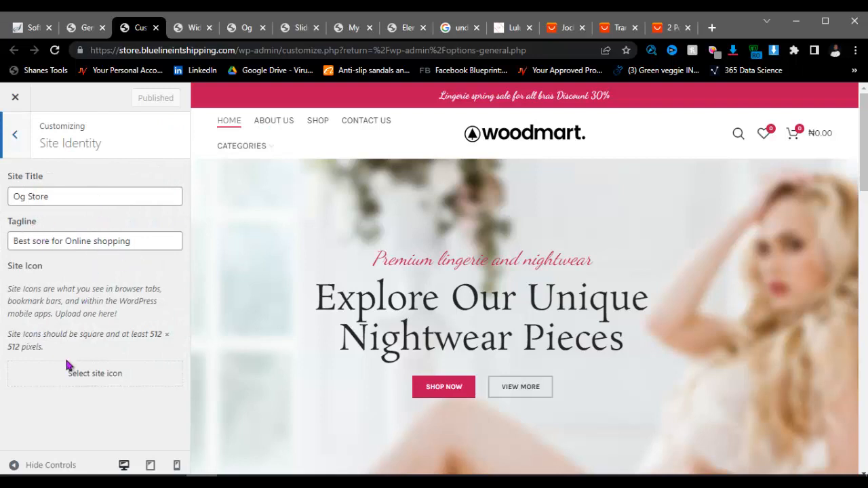
pyautogui.click(110, 378)
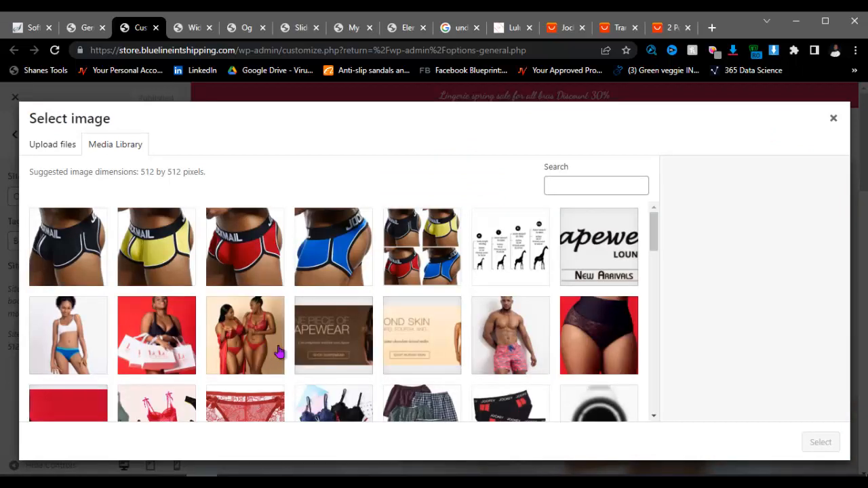
pyautogui.scroll(-2, 465, 338)
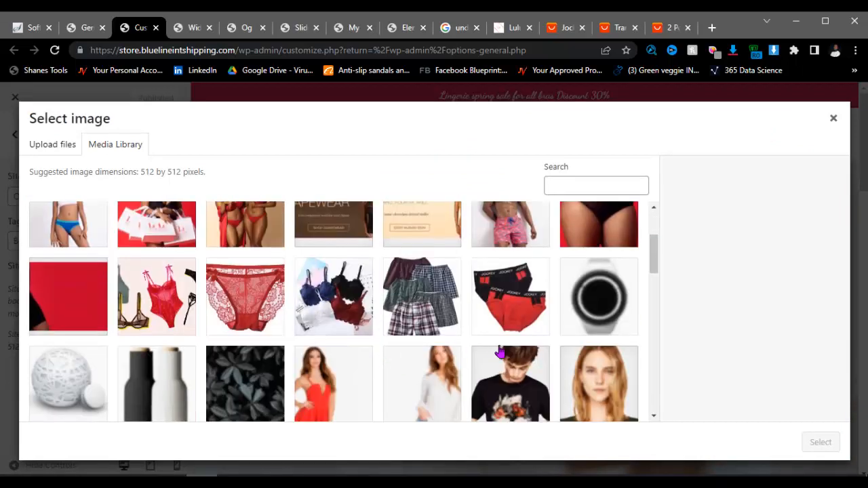
pyautogui.click(515, 309)
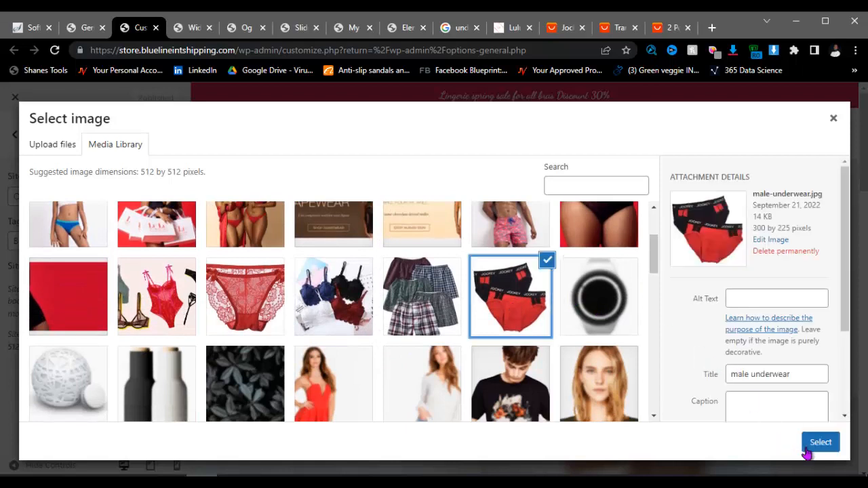
pyautogui.click(805, 450)
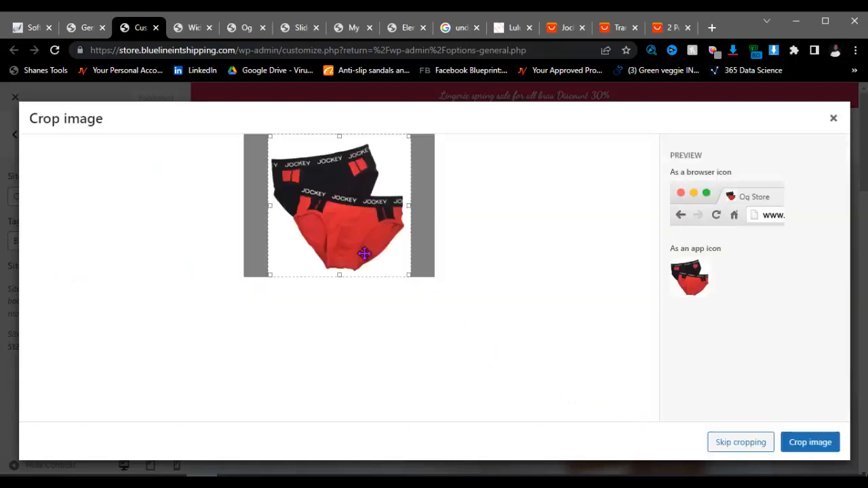
pyautogui.click(802, 444)
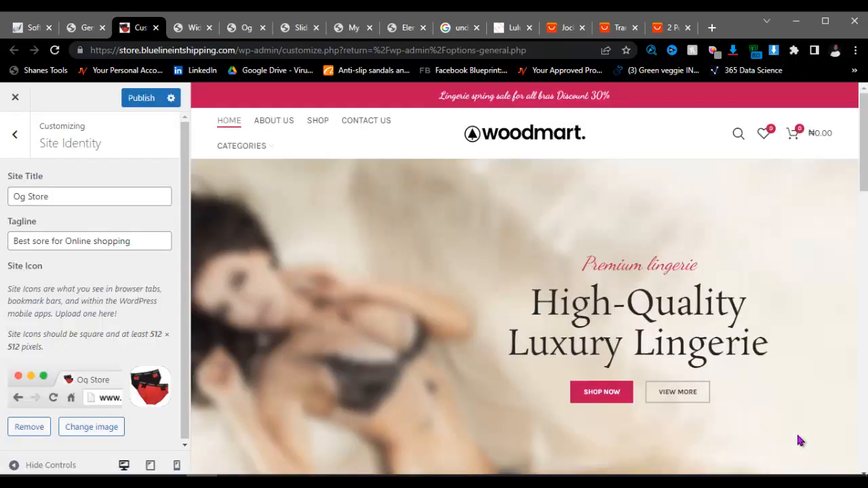
pyautogui.click(135, 103)
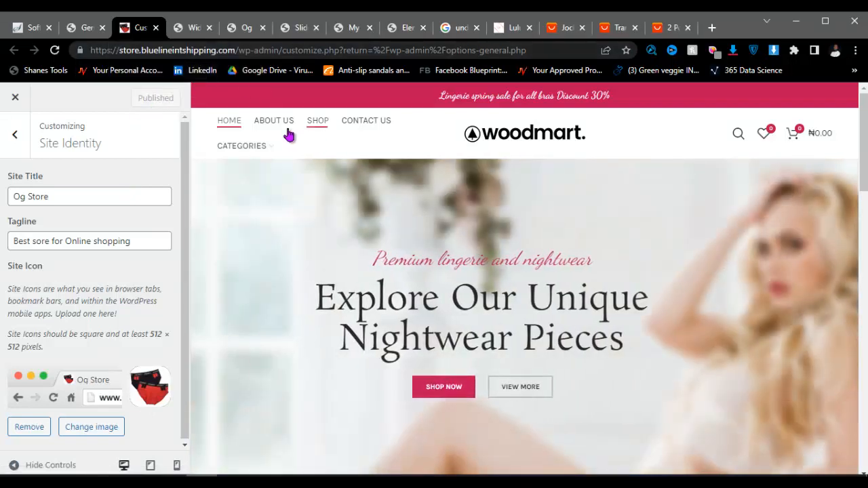
# Step: Back on the Widgets page, select the Text widget in Footer Column 1
pyautogui.click(193, 30)
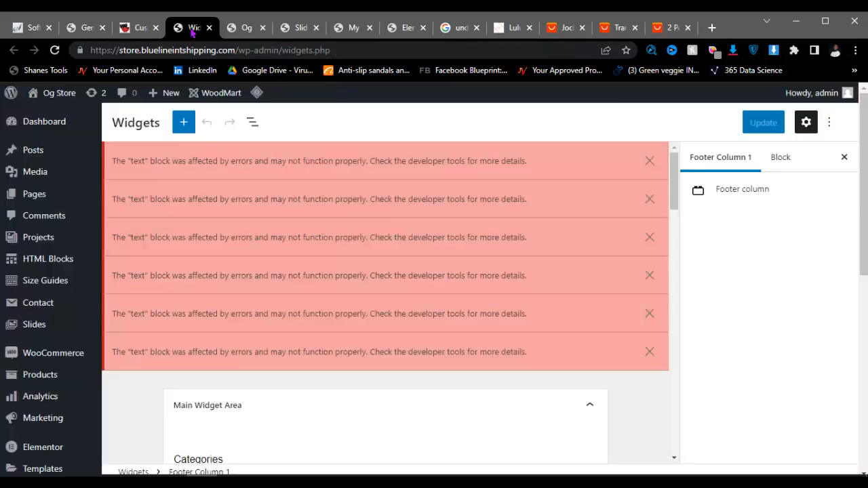
pyautogui.scroll(-5, 285, 291)
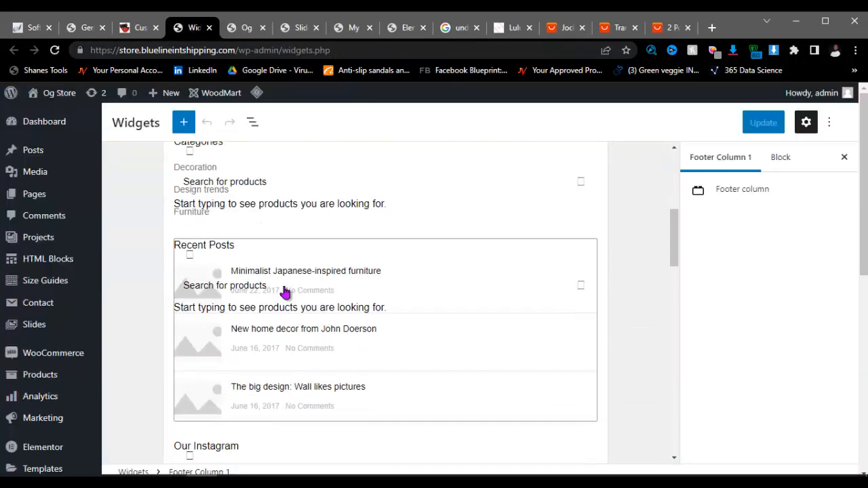
pyautogui.scroll(-5, 283, 298)
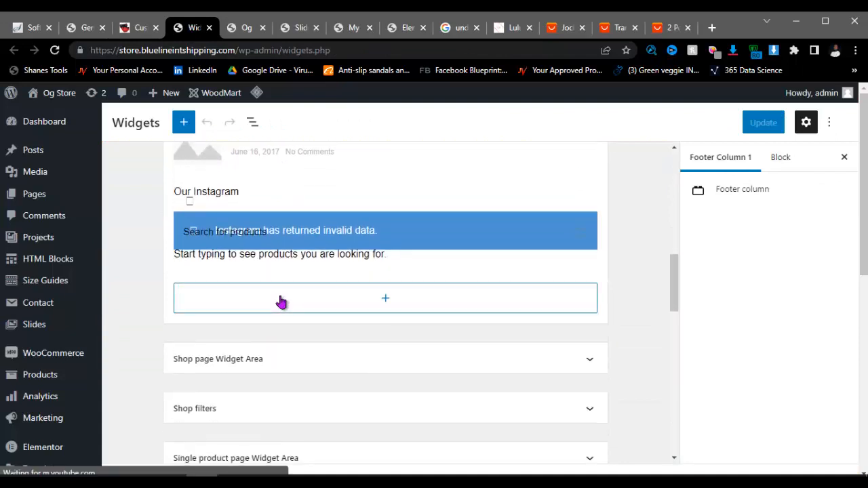
pyautogui.scroll(-5, 283, 302)
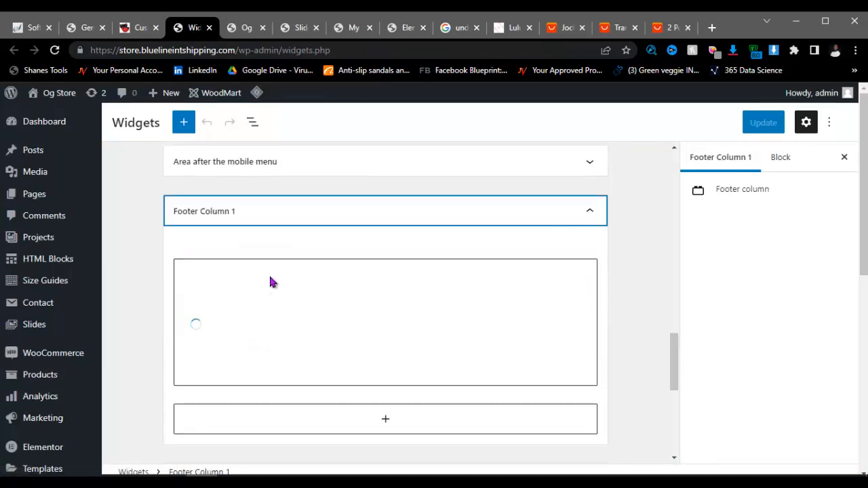
pyautogui.click(382, 330)
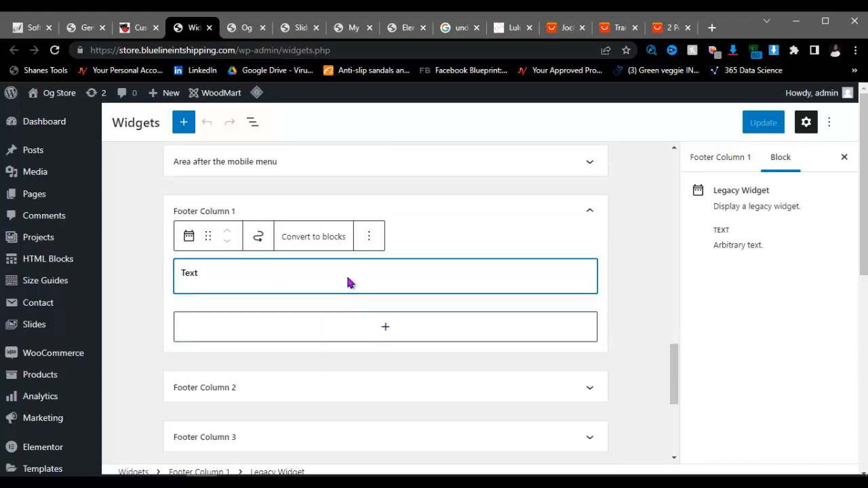
# Step: Select the Footer Column 2 widget area, then view the store's live home page
pyautogui.scroll(-3, 319, 326)
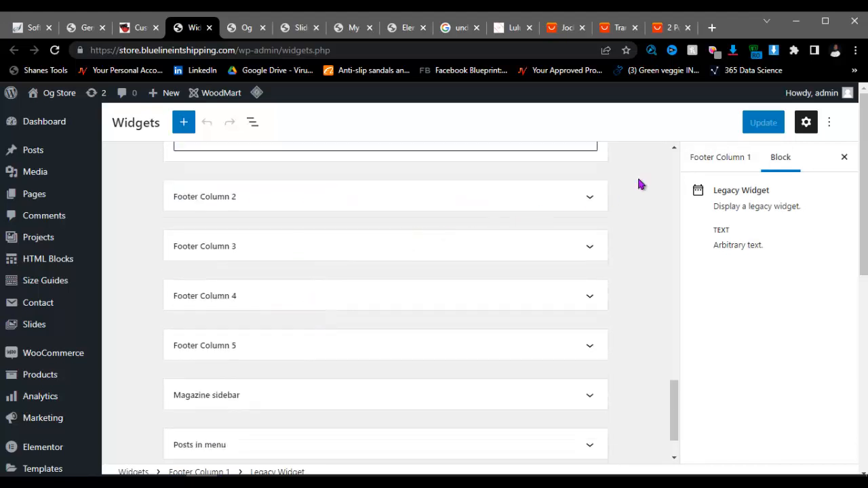
pyautogui.scroll(-3, 662, 267)
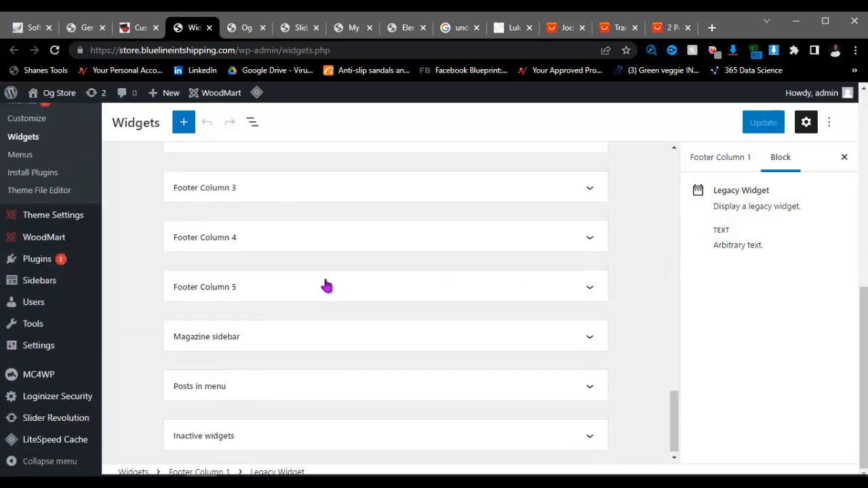
pyautogui.scroll(10, 325, 285)
pyautogui.scroll(-8, 326, 285)
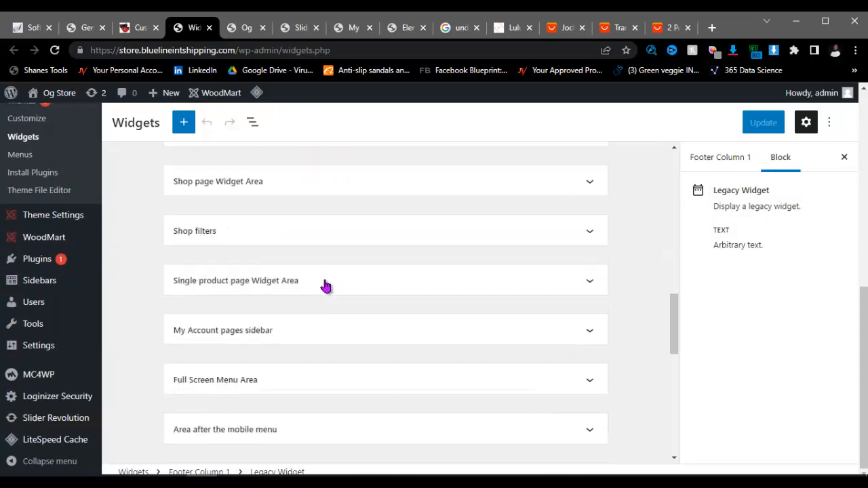
pyautogui.scroll(3, 325, 285)
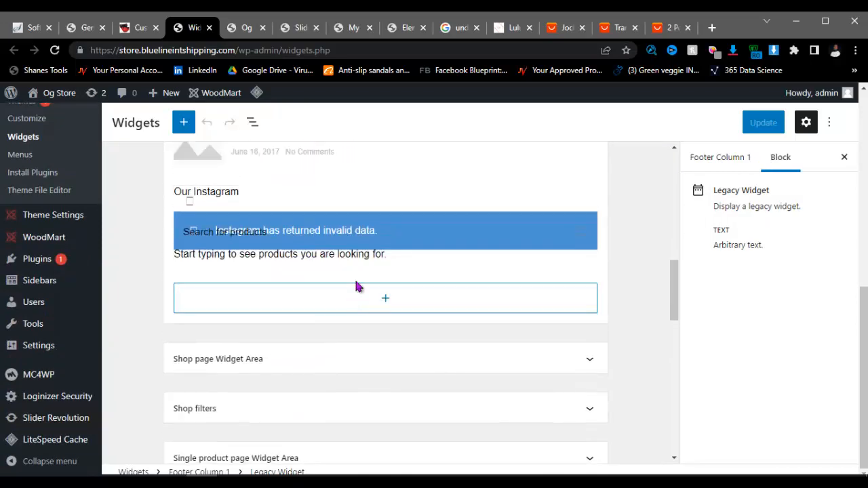
pyautogui.scroll(-2, 265, 363)
pyautogui.scroll(-1, 265, 362)
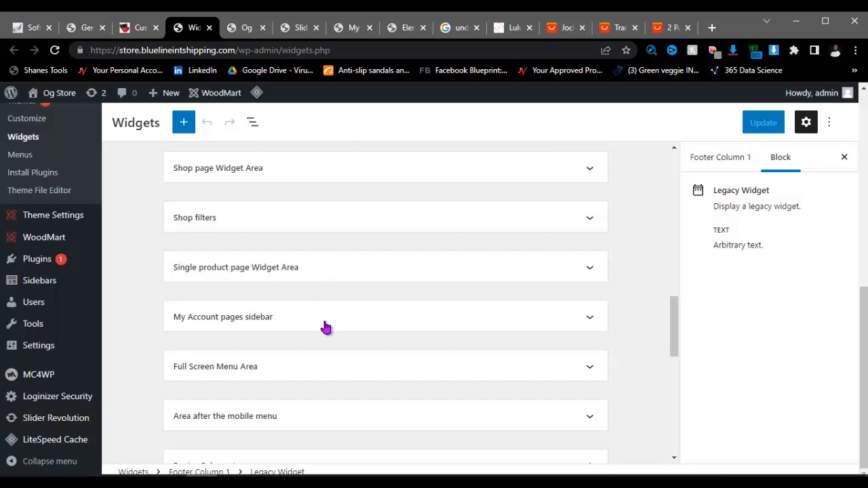
pyautogui.scroll(-4, 284, 322)
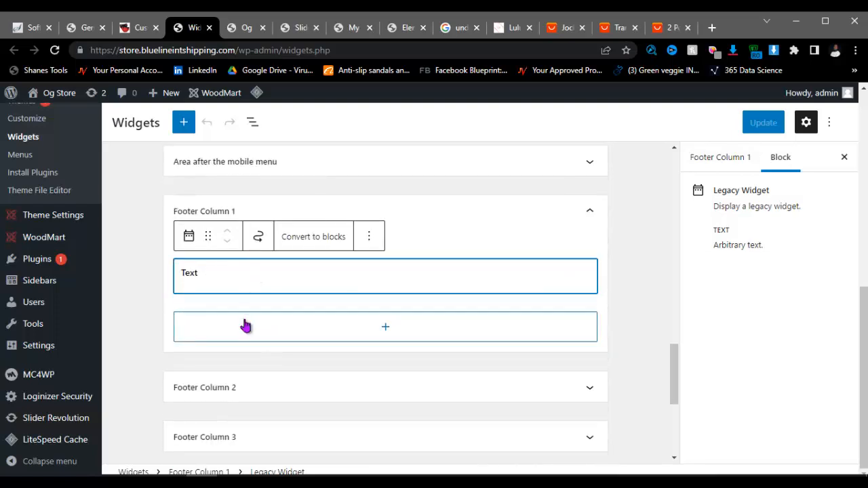
pyautogui.scroll(-2, 245, 325)
pyautogui.click(256, 263)
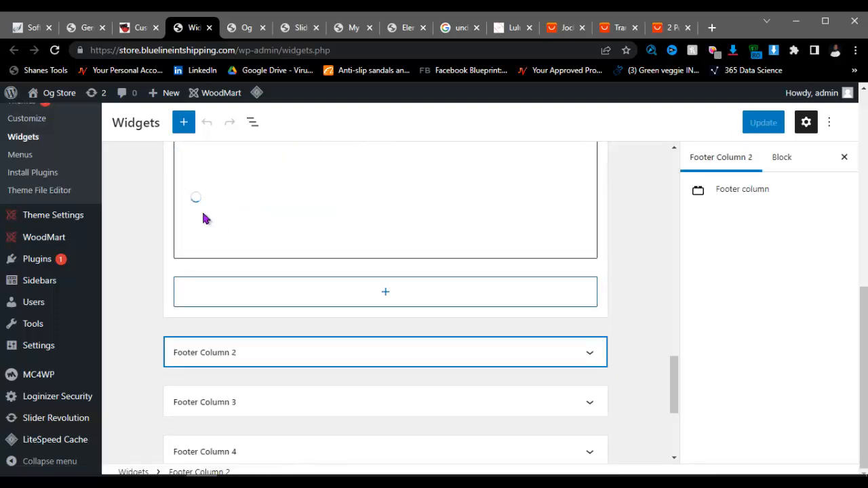
pyautogui.scroll(2, 227, 206)
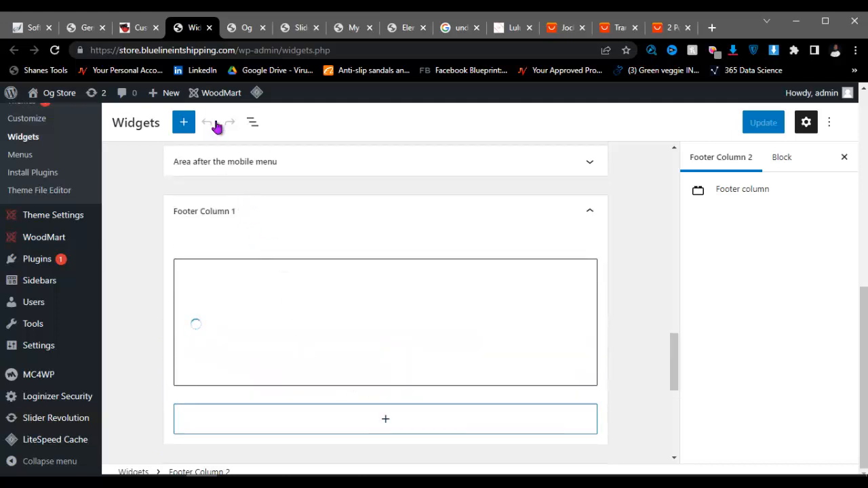
pyautogui.click(244, 28)
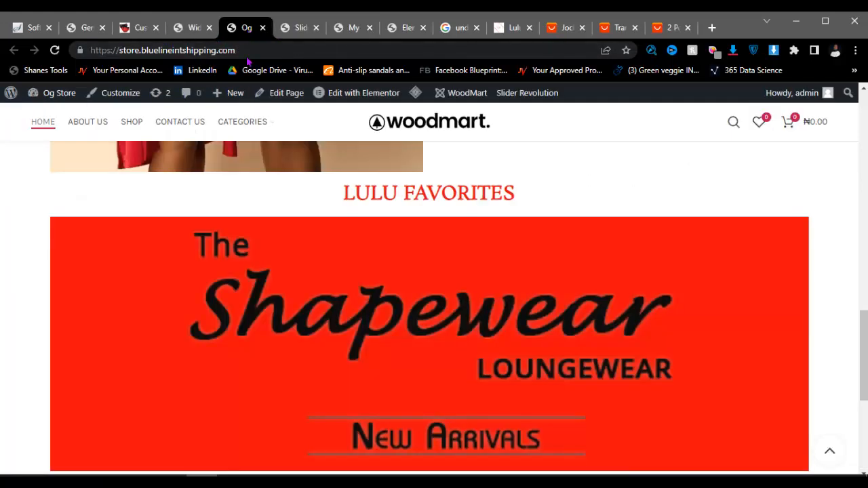
# Step: Scroll to the store footer, select the woodmart logo, and go back to the Widgets editor
pyautogui.scroll(-4, 262, 229)
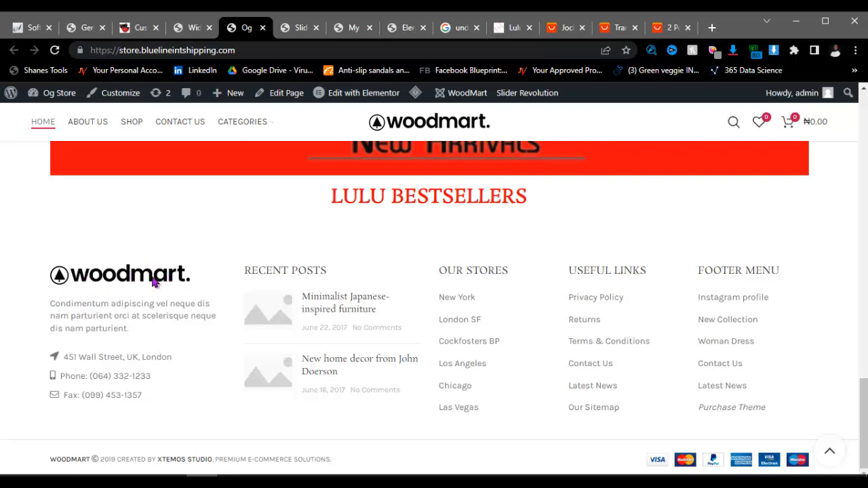
pyautogui.doubleClick(74, 279)
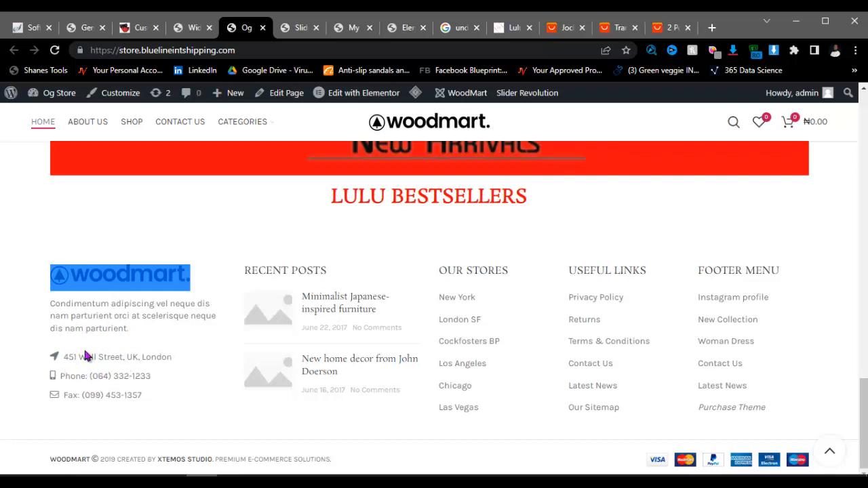
pyautogui.click(192, 28)
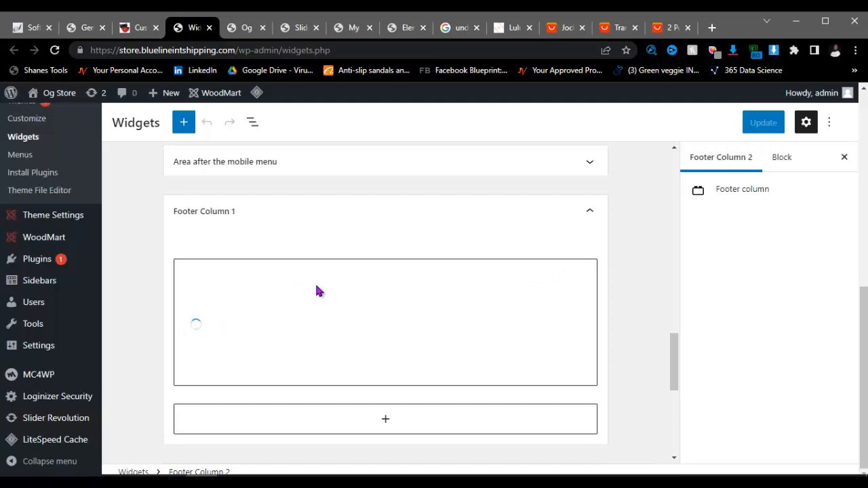
# Step: Check the Og Store live footer against the Widgets editor, then close the storefront tab
pyautogui.scroll(-1, 364, 293)
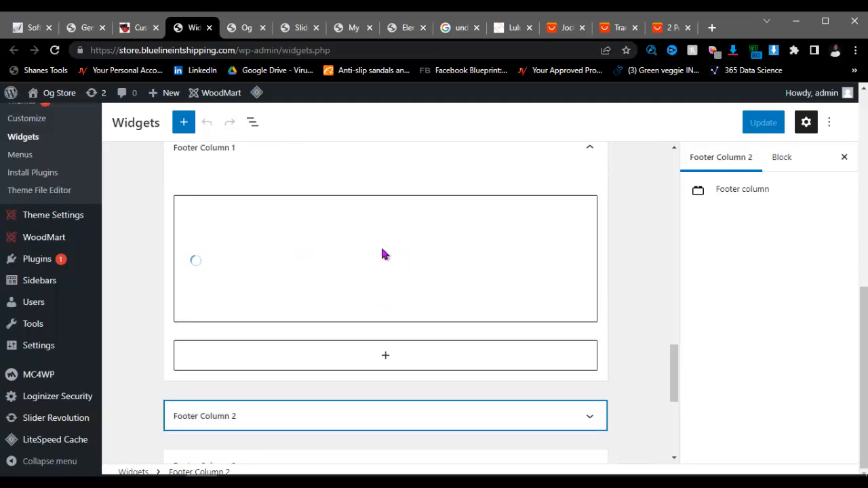
pyautogui.hotkey('ctrl', 'Tab')
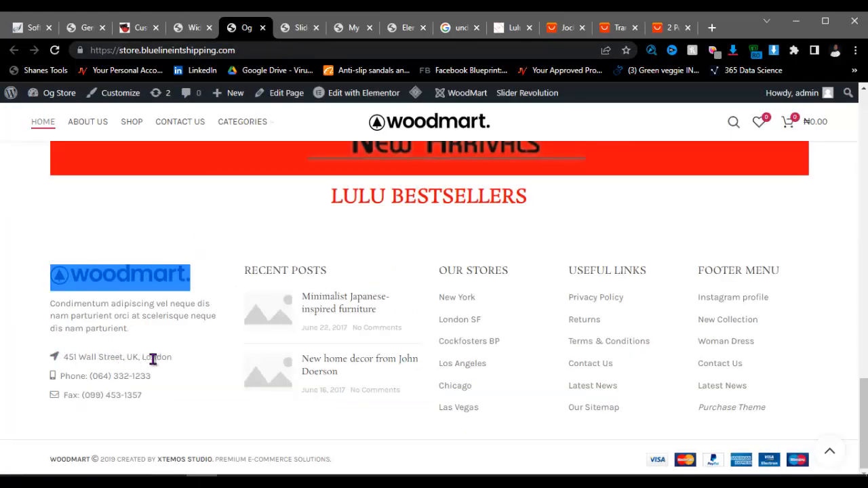
pyautogui.click(189, 28)
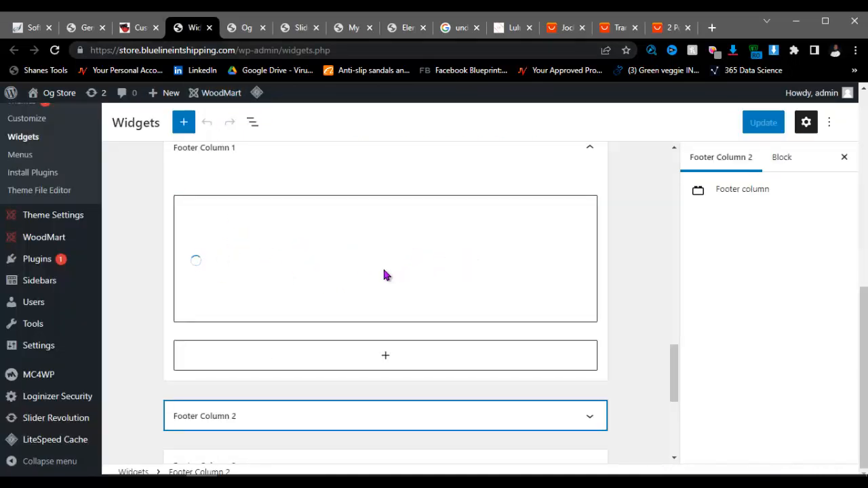
pyautogui.click(263, 27)
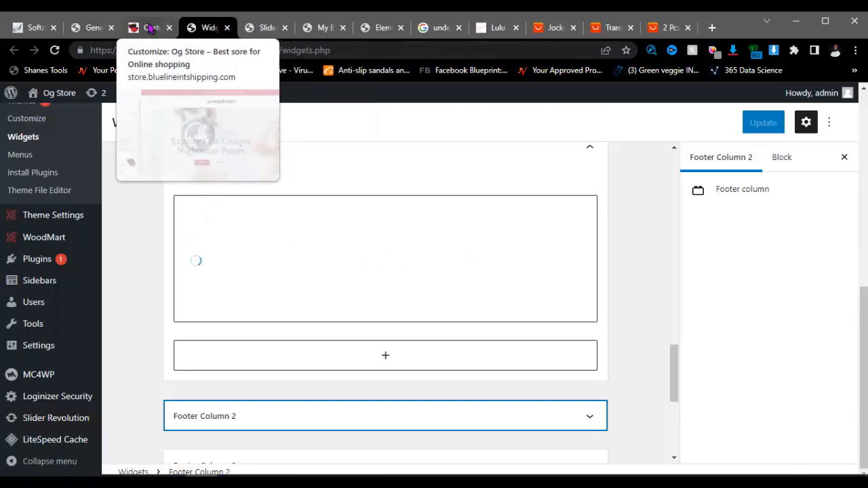
# Step: Open the Og Store site from the admin bar's Visit Site link in a new tab
pyautogui.rightClick(53, 95)
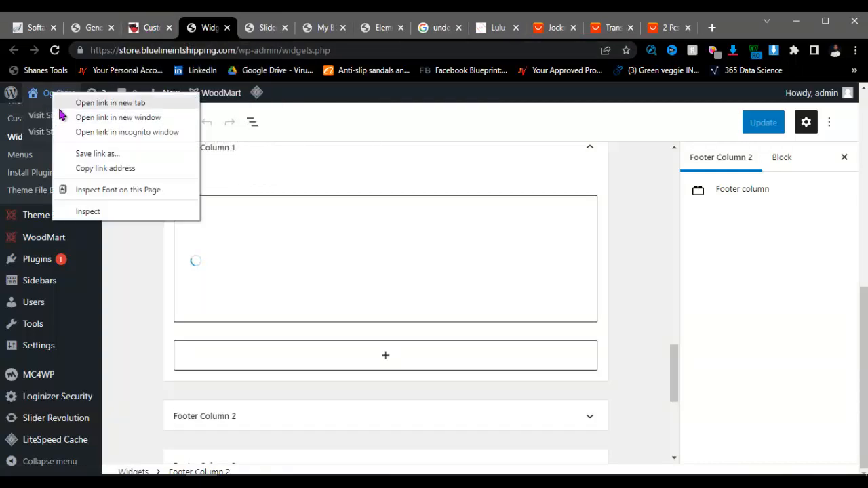
pyautogui.rightClick(39, 119)
pyautogui.click(79, 125)
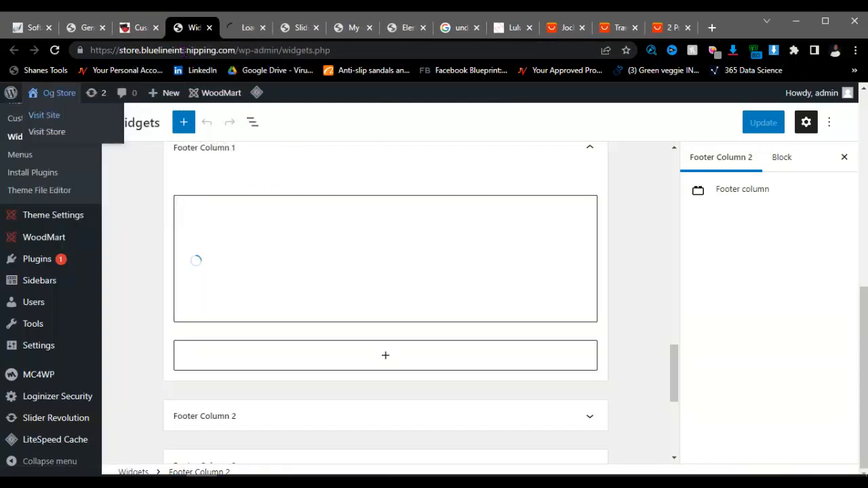
pyautogui.click(235, 30)
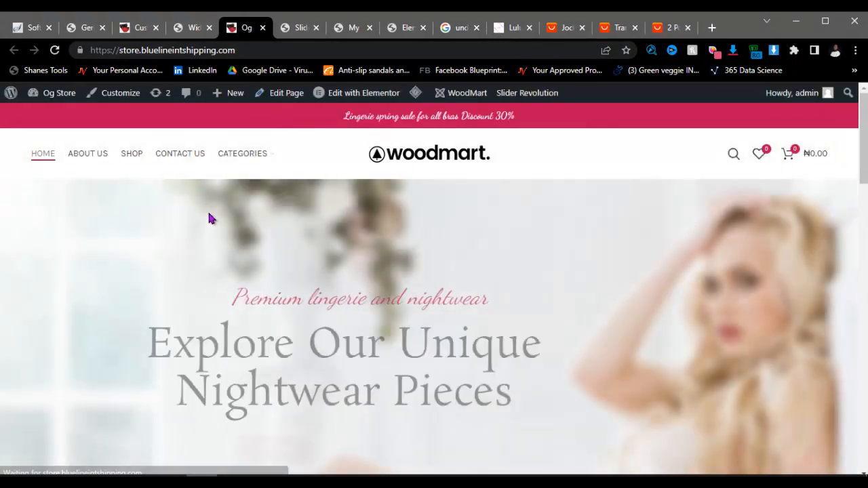
# Step: Review the storefront footer paragraph and address details, then return to the Widgets editor
pyautogui.scroll(-5, 208, 227)
pyautogui.scroll(-10, 207, 227)
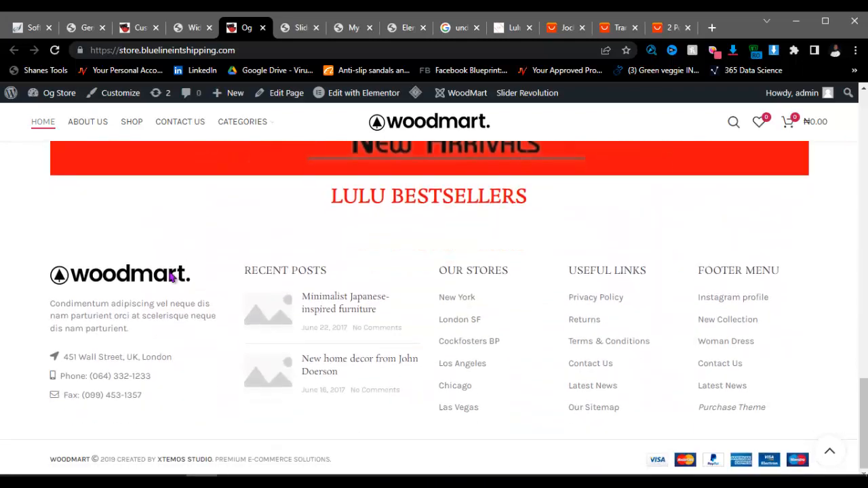
pyautogui.moveTo(46, 303); pyautogui.dragTo(141, 331)
pyautogui.click(140, 329)
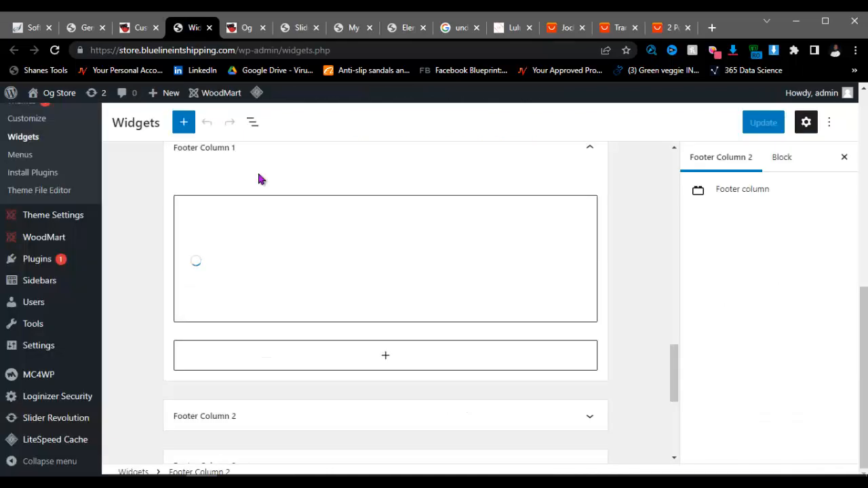
pyautogui.click(194, 27)
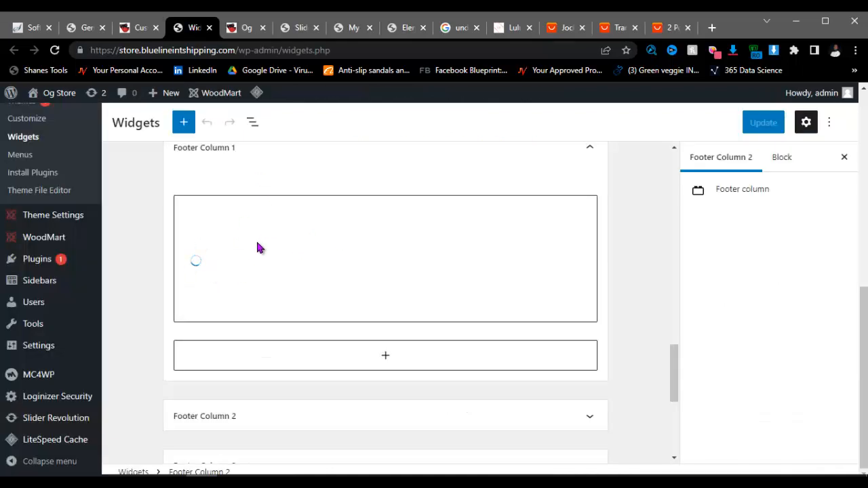
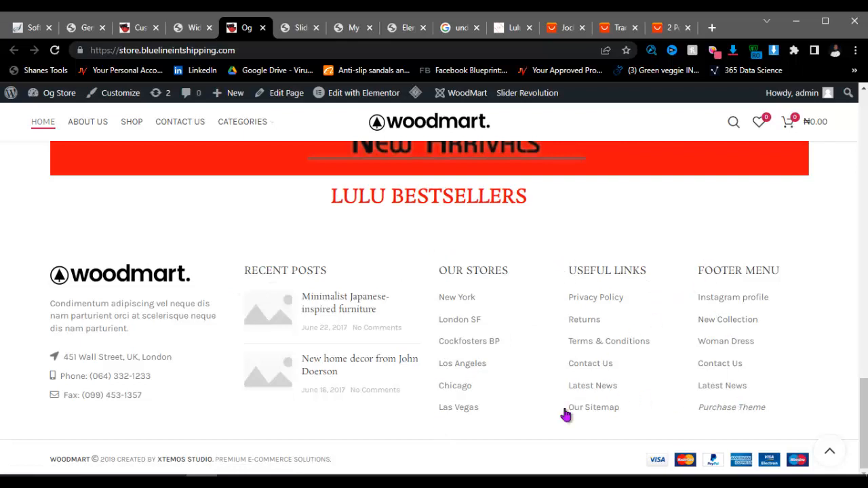
# Step: Scan Footer Columns 1–5 in the Widgets editor, then show the Notepad outline ending with Footer and Slider set up
pyautogui.click(190, 28)
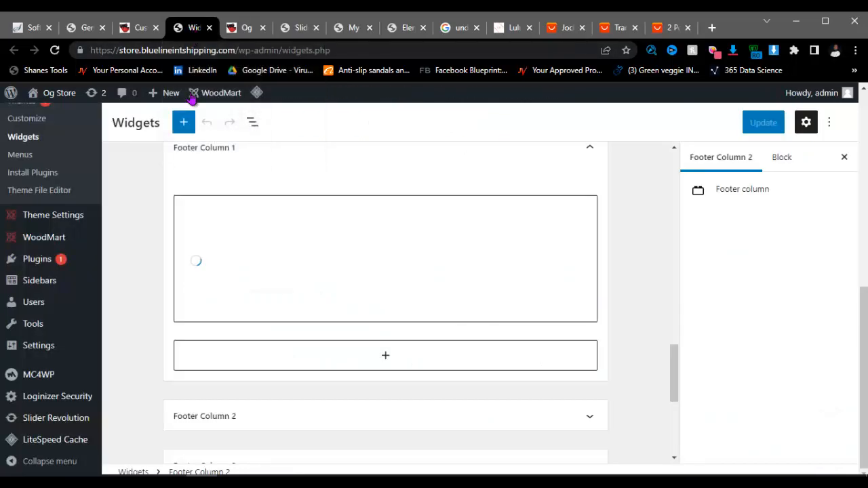
pyautogui.scroll(-2, 247, 344)
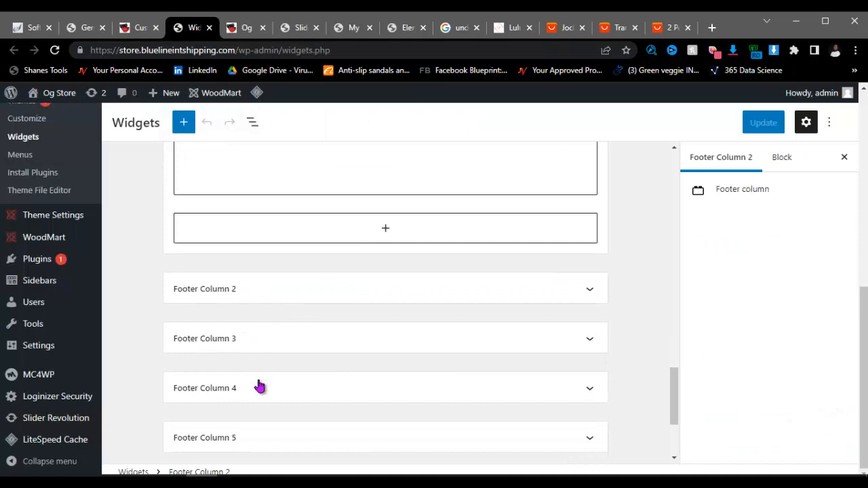
pyautogui.scroll(-1, 259, 400)
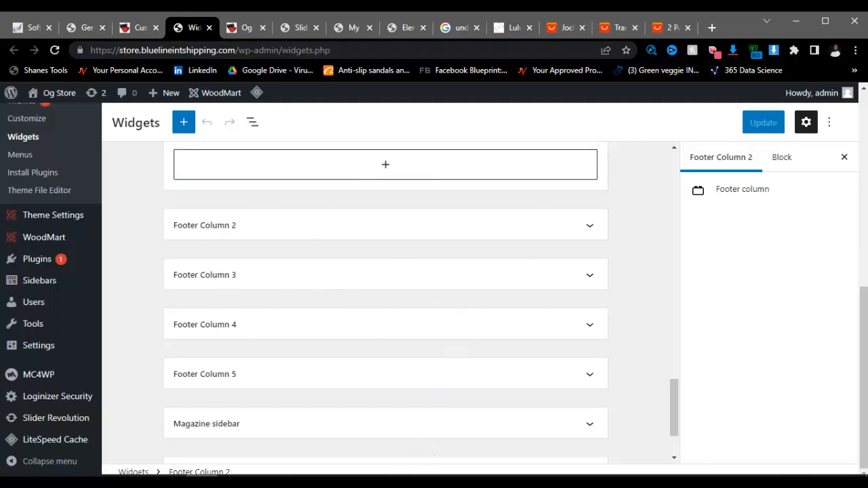
pyautogui.click(389, 482)
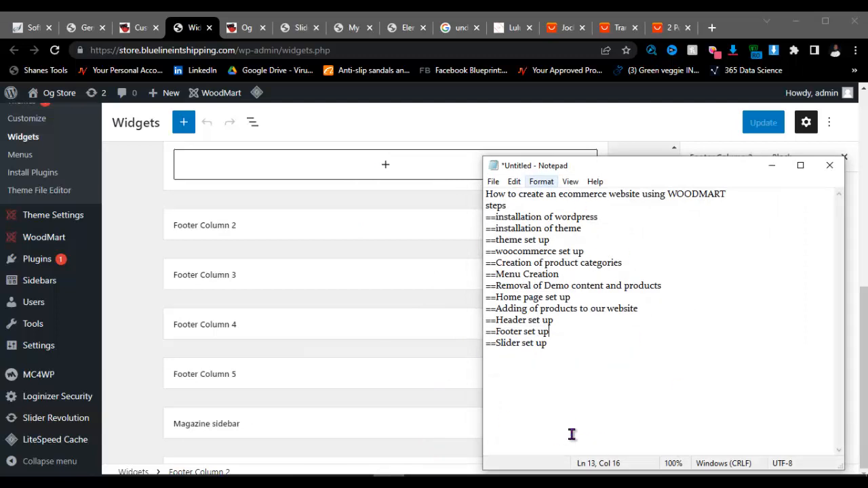
pyautogui.scroll(5, 163, 256)
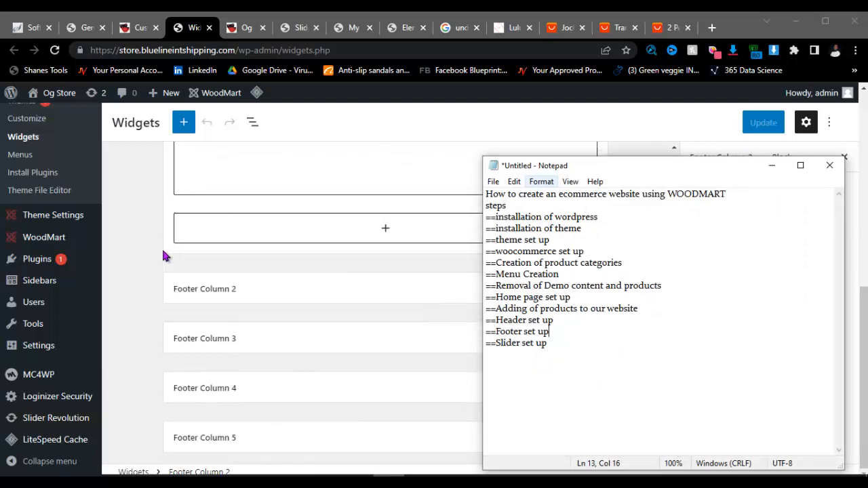
# Step: Review the Og Store homepage slider, category menu, LULU FAVORITES and LULU BESTSELLERS banners, and footer columns
pyautogui.click(246, 27)
pyautogui.scroll(10, 221, 274)
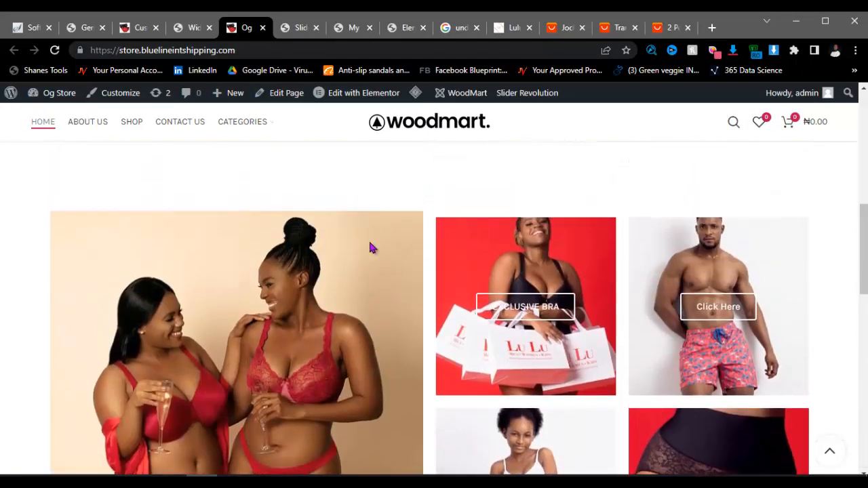
pyautogui.scroll(-2, 346, 238)
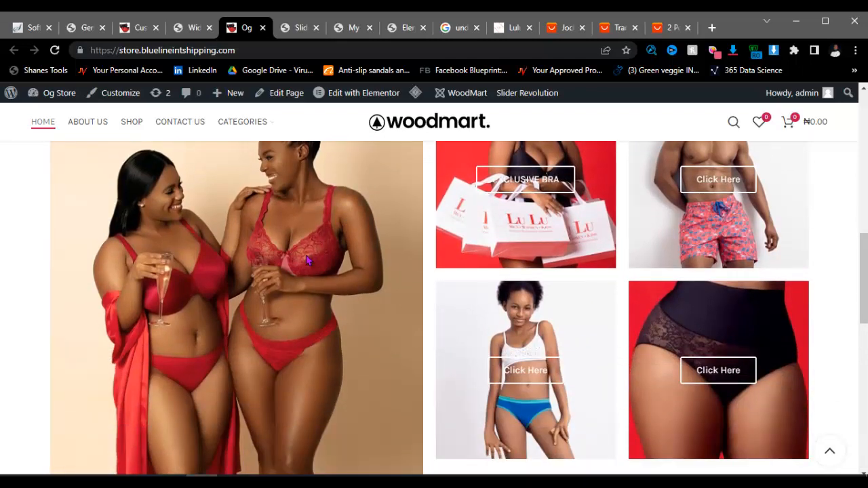
pyautogui.scroll(4, 241, 268)
pyautogui.scroll(5, 352, 283)
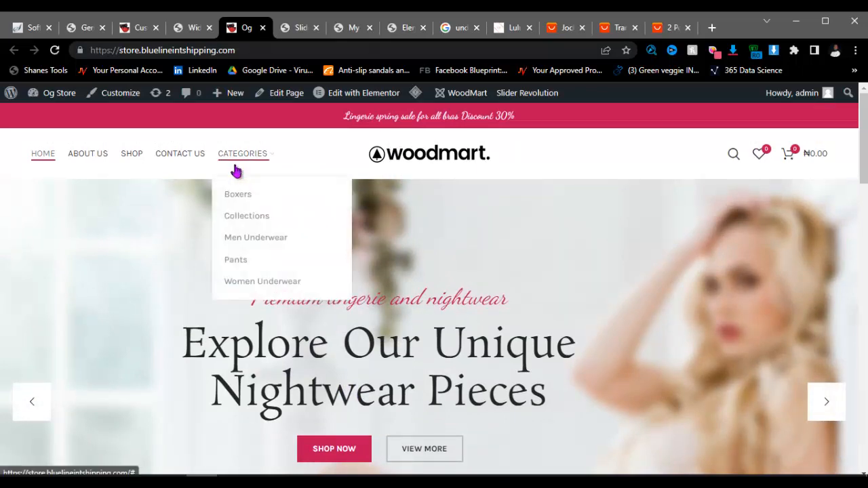
pyautogui.scroll(-2, 395, 216)
pyautogui.scroll(-10, 395, 215)
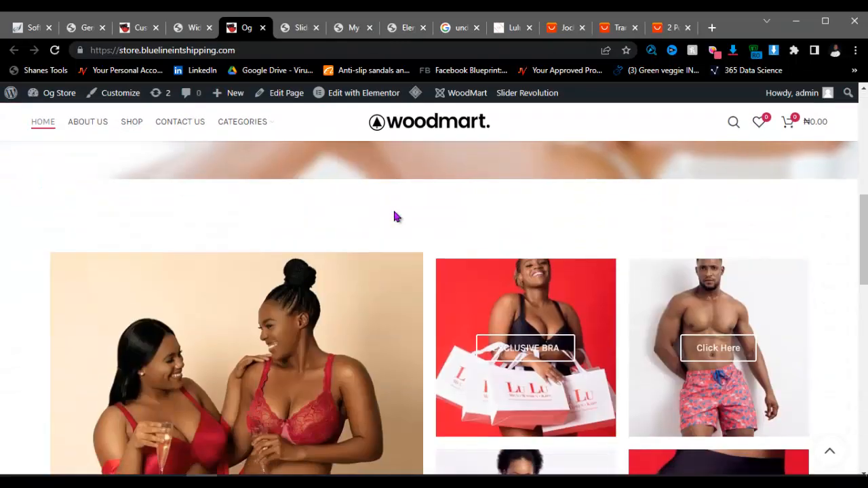
pyautogui.scroll(-3, 501, 263)
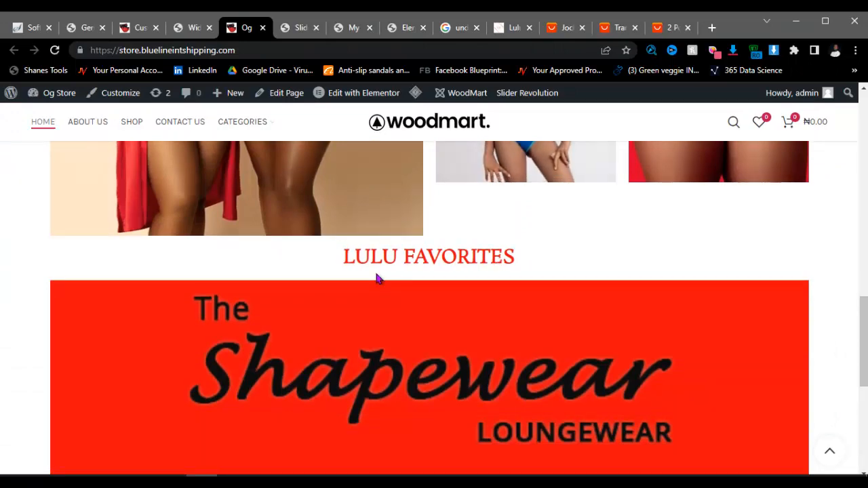
pyautogui.scroll(-5, 376, 274)
pyautogui.scroll(-1, 376, 276)
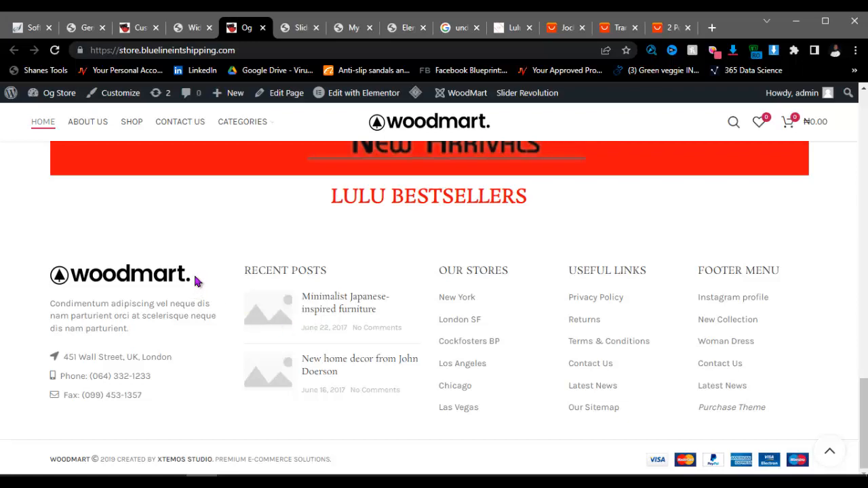
pyautogui.scroll(8, 220, 251)
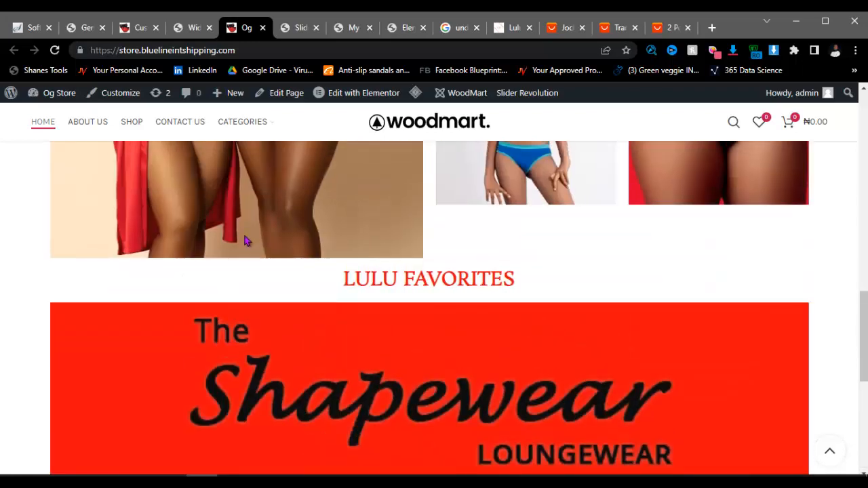